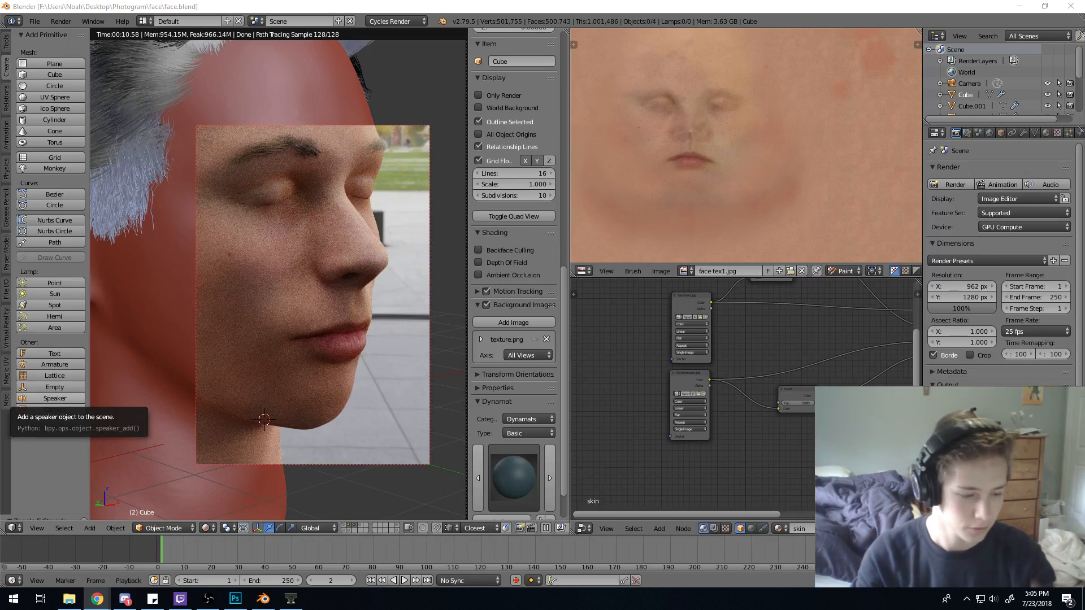
Redraw the camera render border so the preview covers the whole head and most of the neck.
left_click(308, 8)
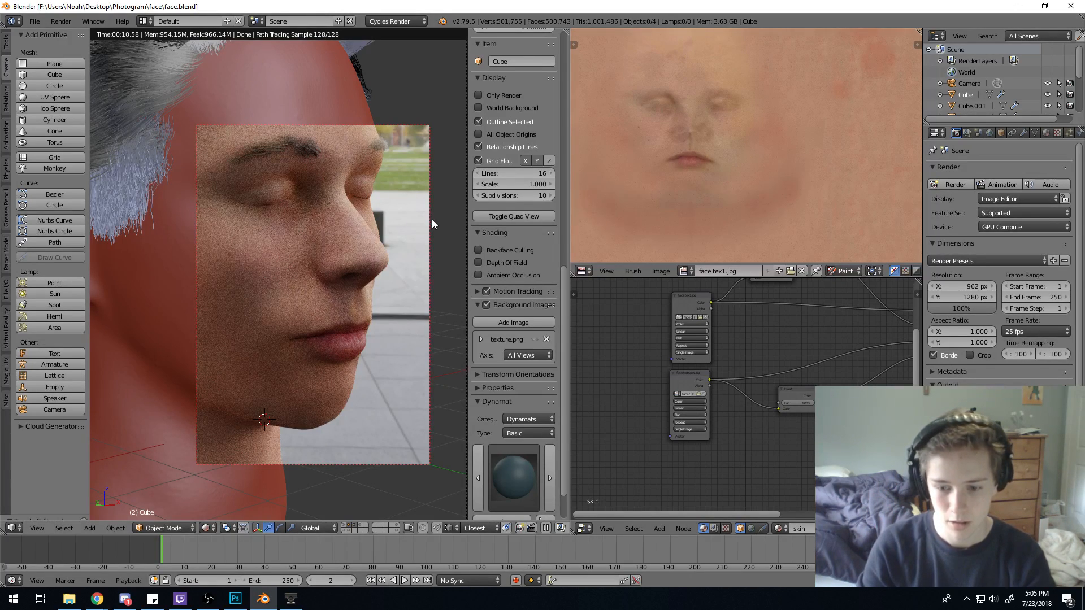
scroll(425, 221, "down", 2)
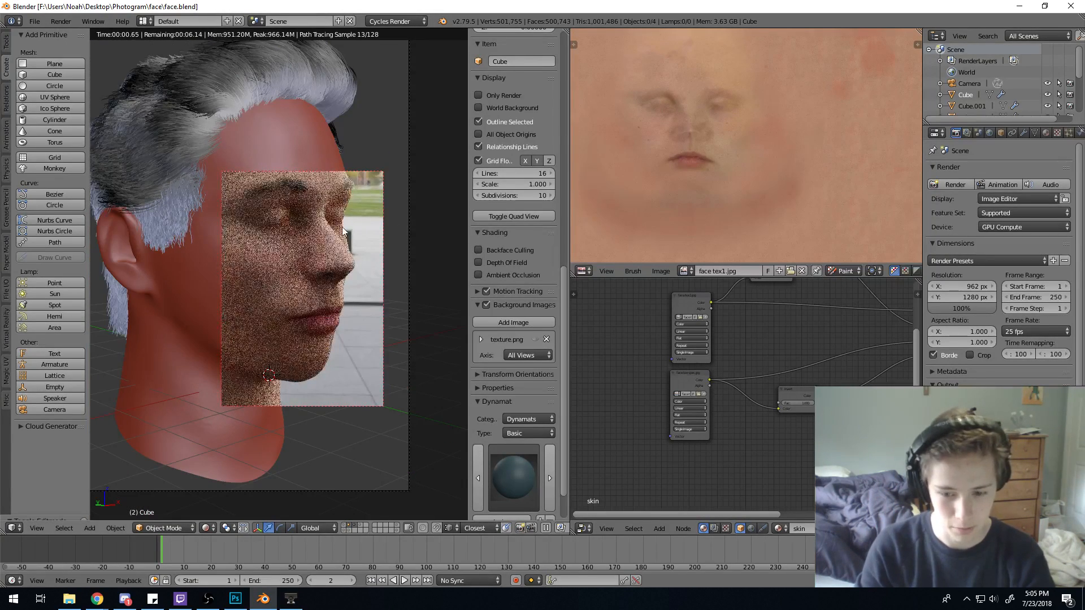
scroll(316, 311, "down", 3)
key("ctrl+b")
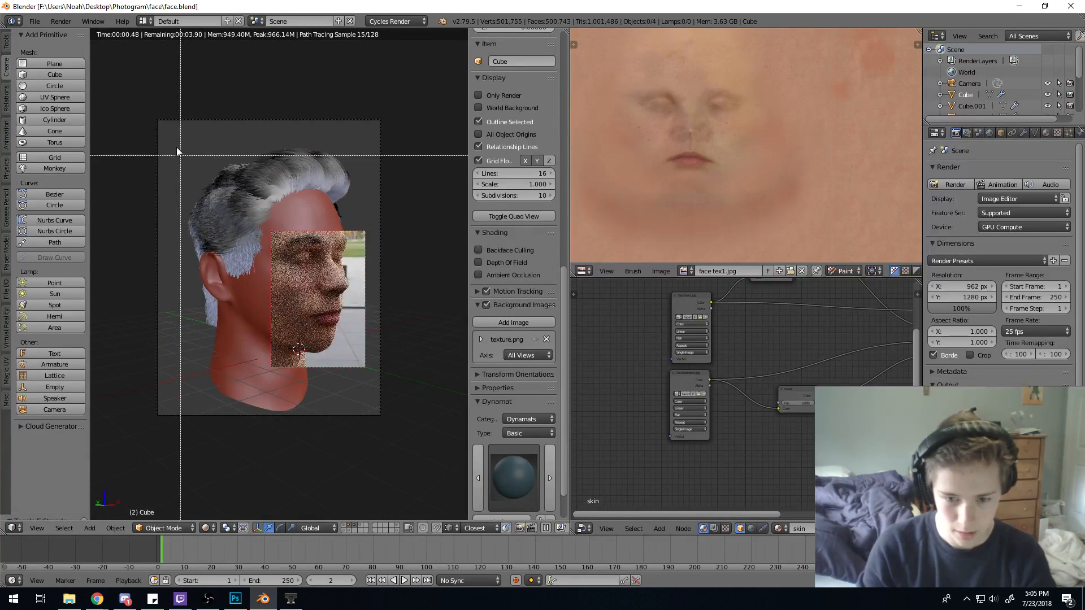
left_click_drag(169, 121, 365, 371)
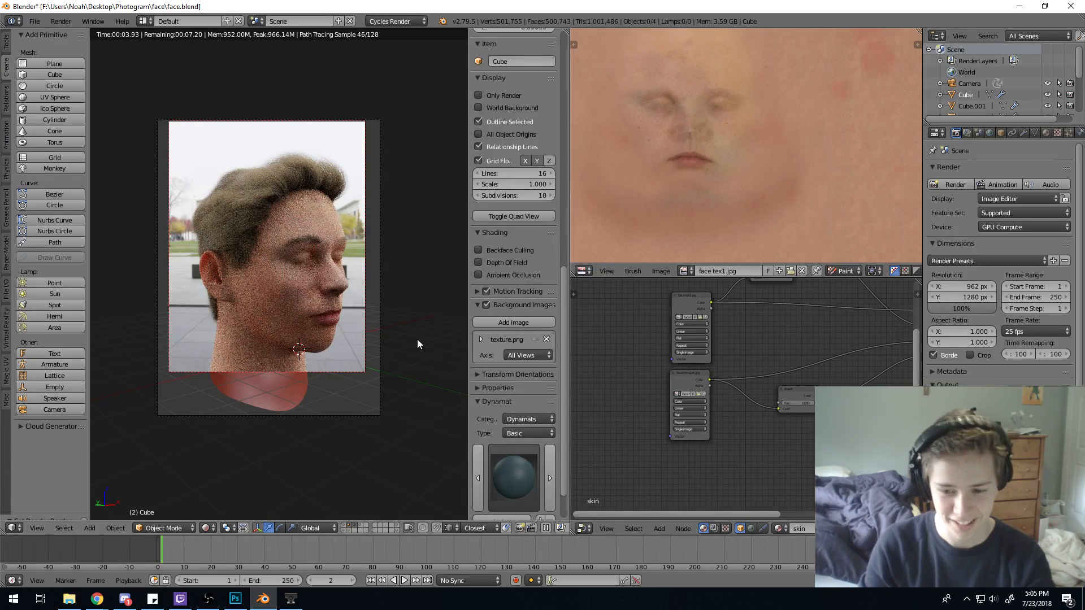
Hide the 3D view's properties sidebar and set the preview render samples to 64.
key("n")
scroll(417, 343, "up", 3)
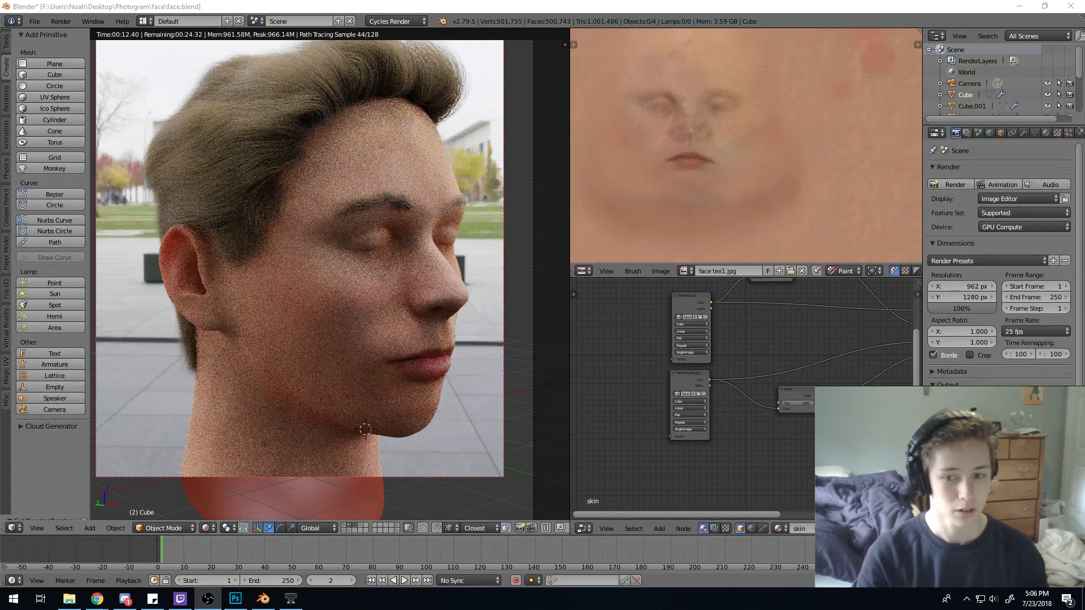
scroll(530, 309, "down", 3)
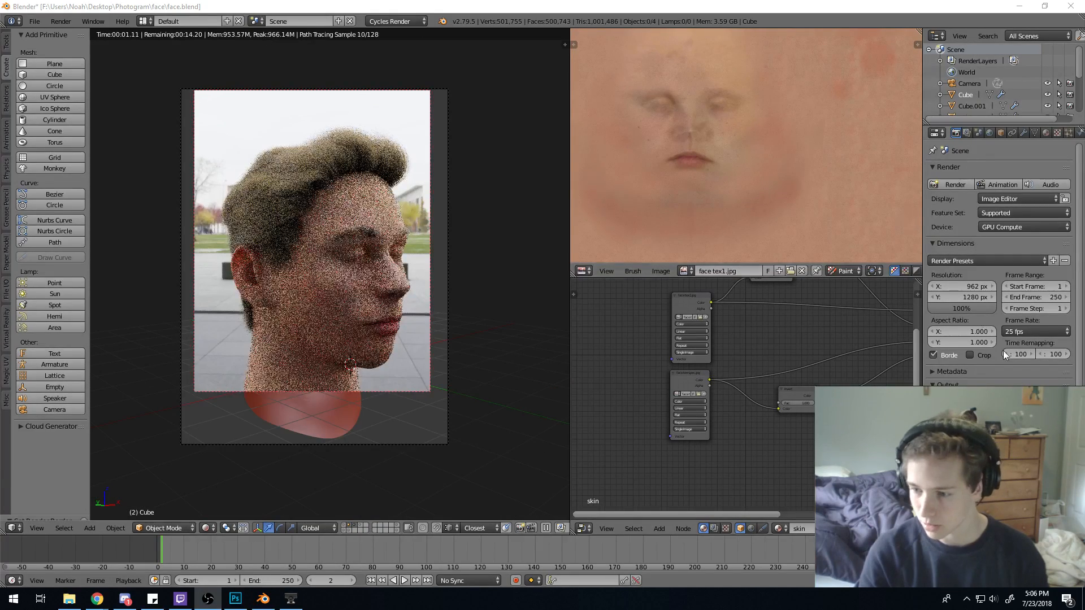
scroll(999, 265, "down", 1)
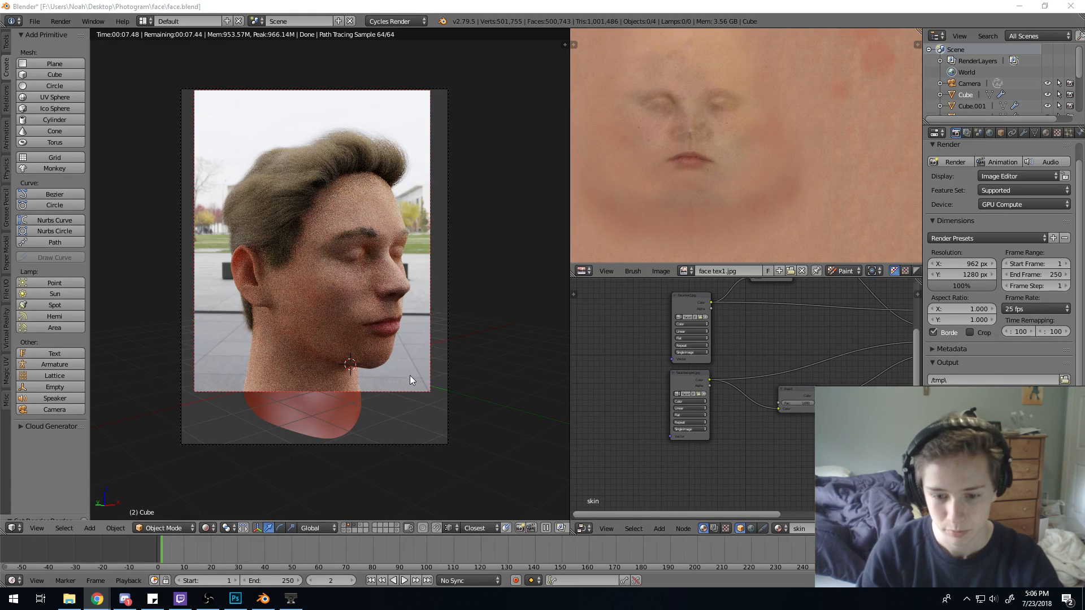
Frame the selected head mesh in solid shading outside the camera view and save over the existing file.
middle_click_drag(467, 346, 419, 349)
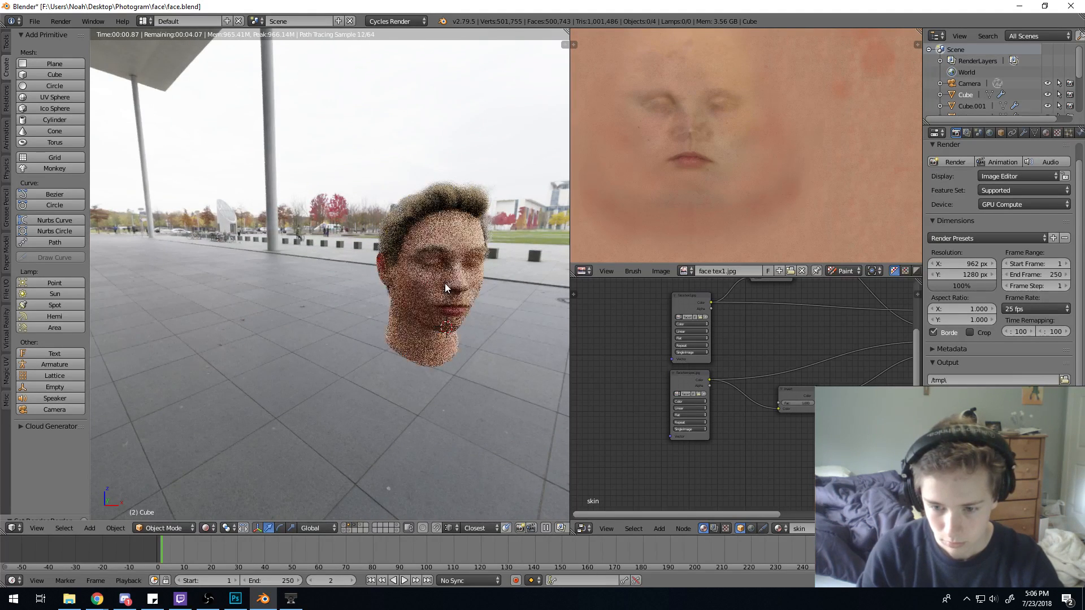
key("shift+z")
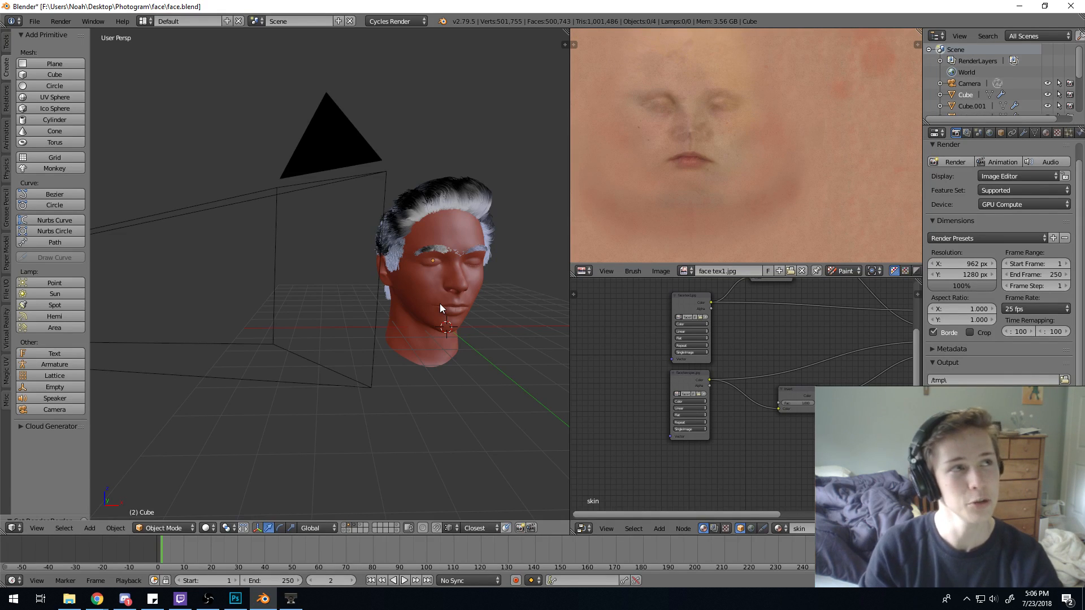
right_click(427, 348)
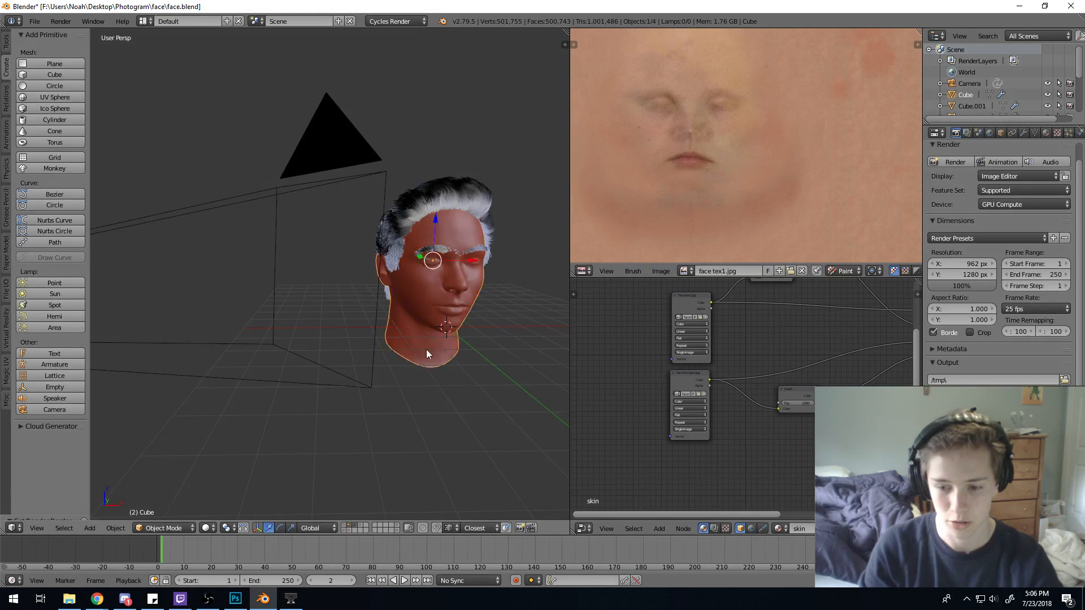
key("KP_Decimal")
mouse_move(426, 350)
middle_mouse_down()
mouse_move(415, 351)
mouse_move(427, 346)
middle_mouse_up()
key("ctrl+s")
left_click(427, 345)
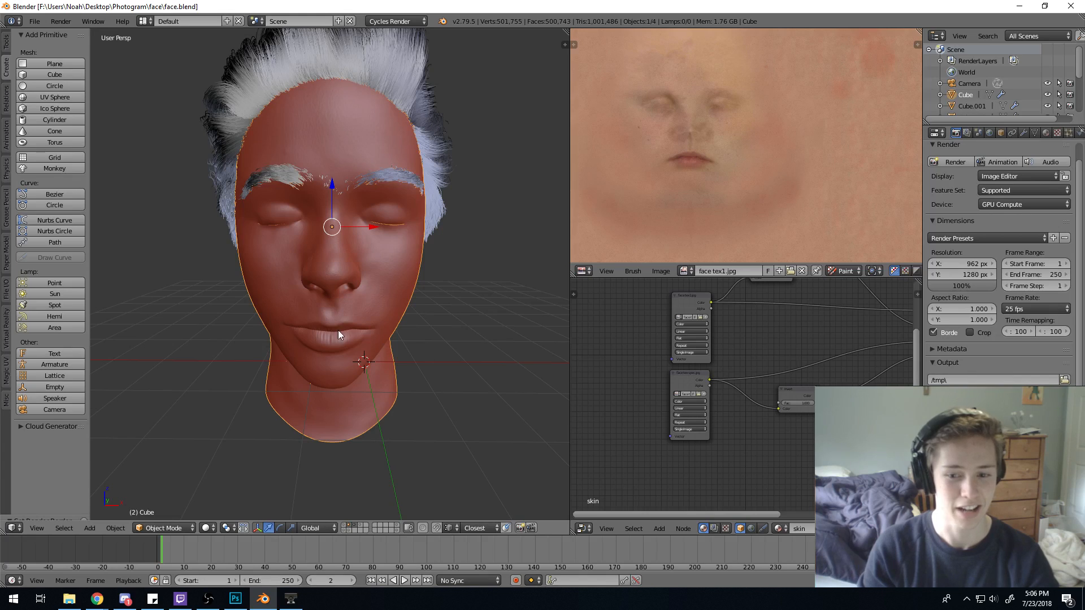
Return to the camera view and preview the head with Rendered viewport shading.
middle_click_drag(243, 315, 320, 325)
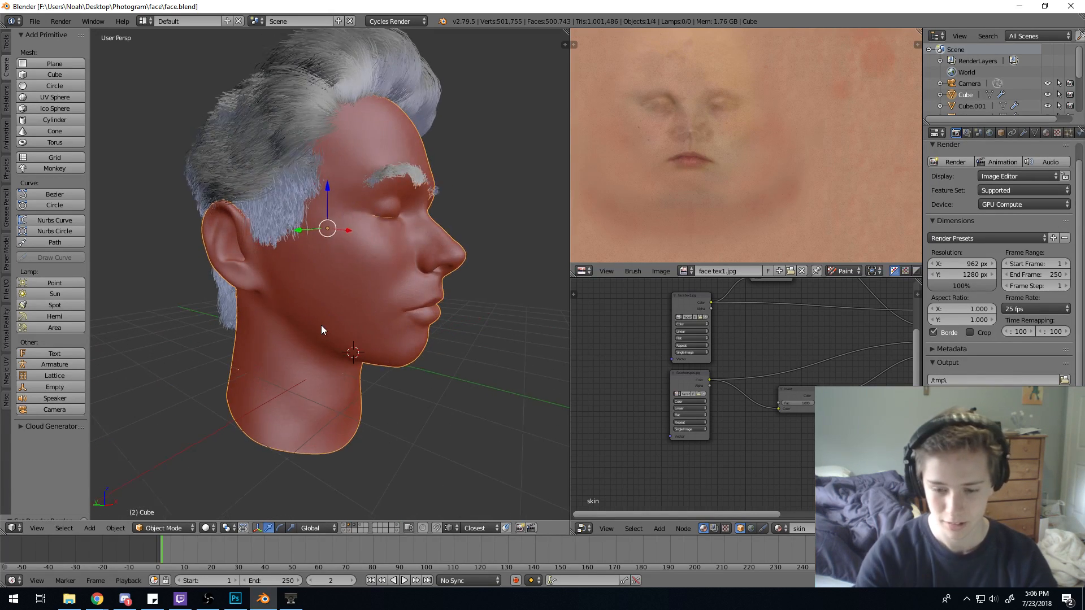
key("KP_0")
scroll(328, 344, "up", 3)
middle_click_drag(263, 432, 223, 420, "shift")
left_click(207, 527)
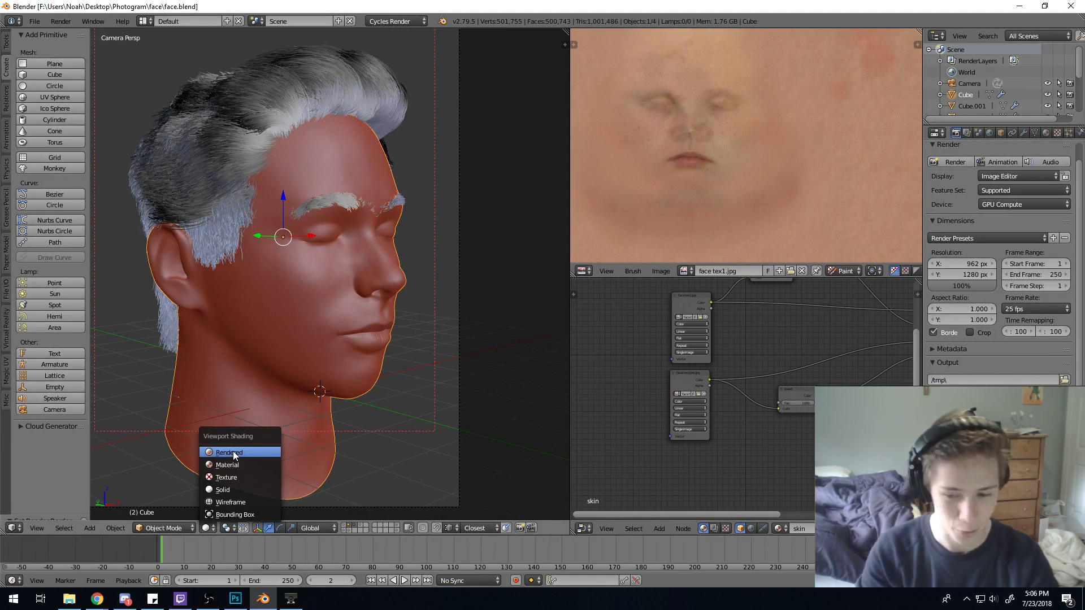
left_click(233, 453)
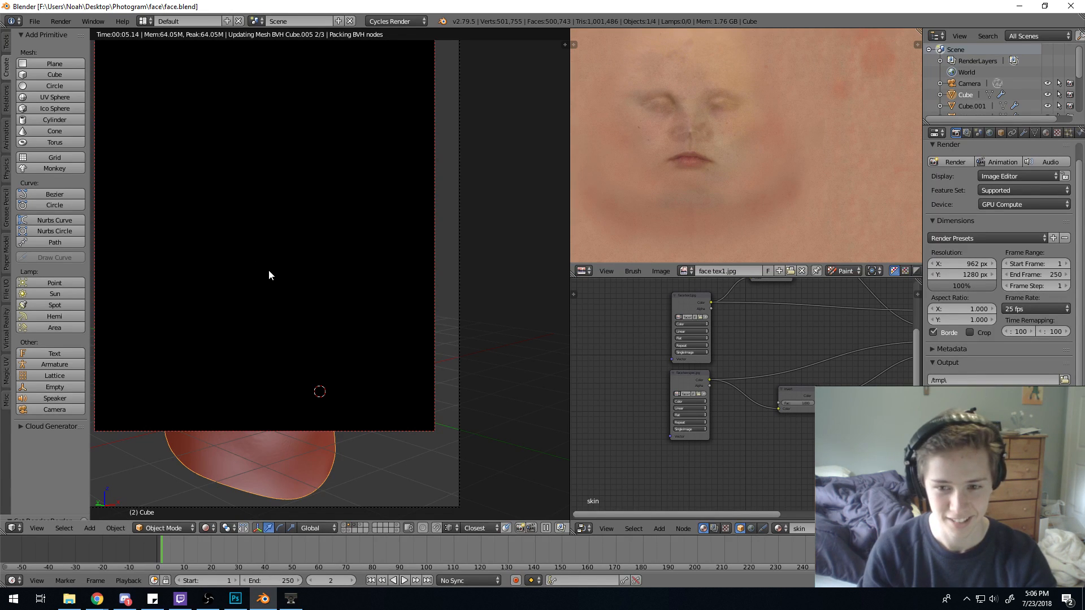
middle_click_drag(269, 274, 327, 325, "shift")
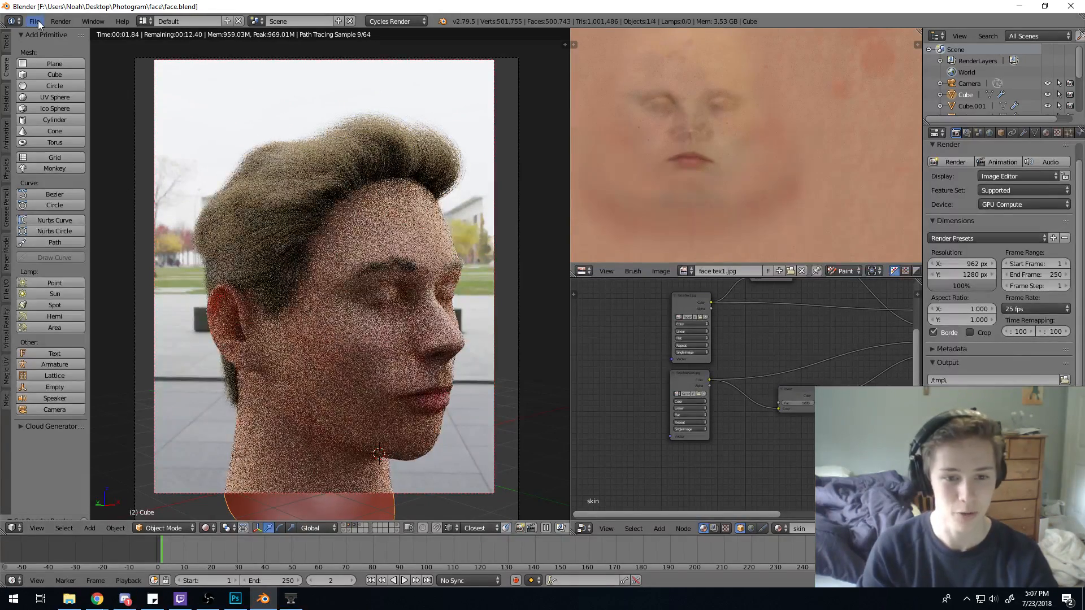
Disable the GeForce GTX 750 Ti and enable the AMD Ryzen 5 1600 as Cycles compute devices, saving the user settings.
left_click(34, 21)
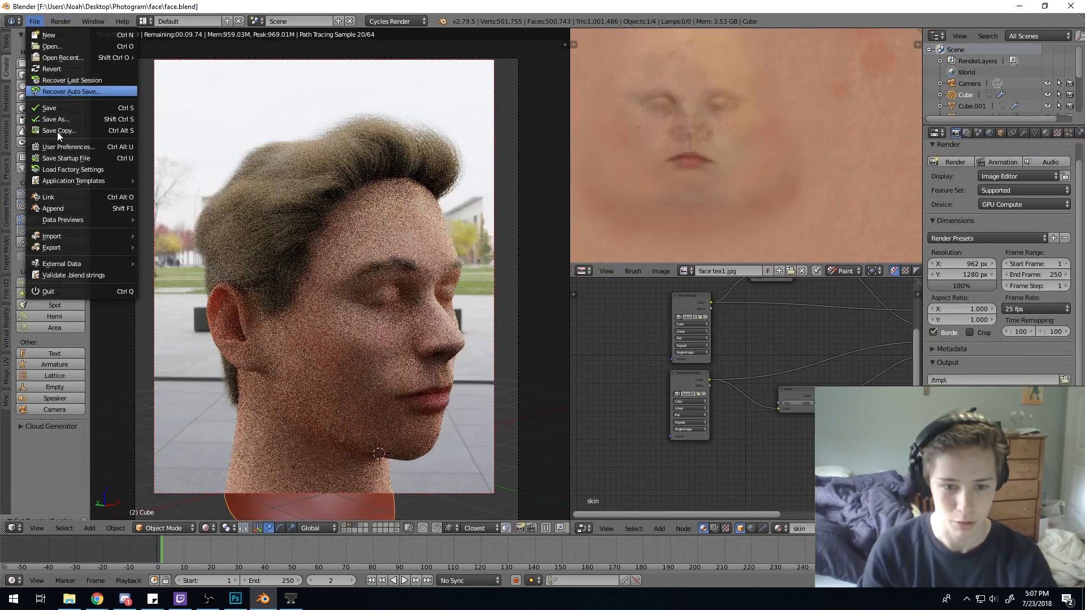
left_click(58, 146)
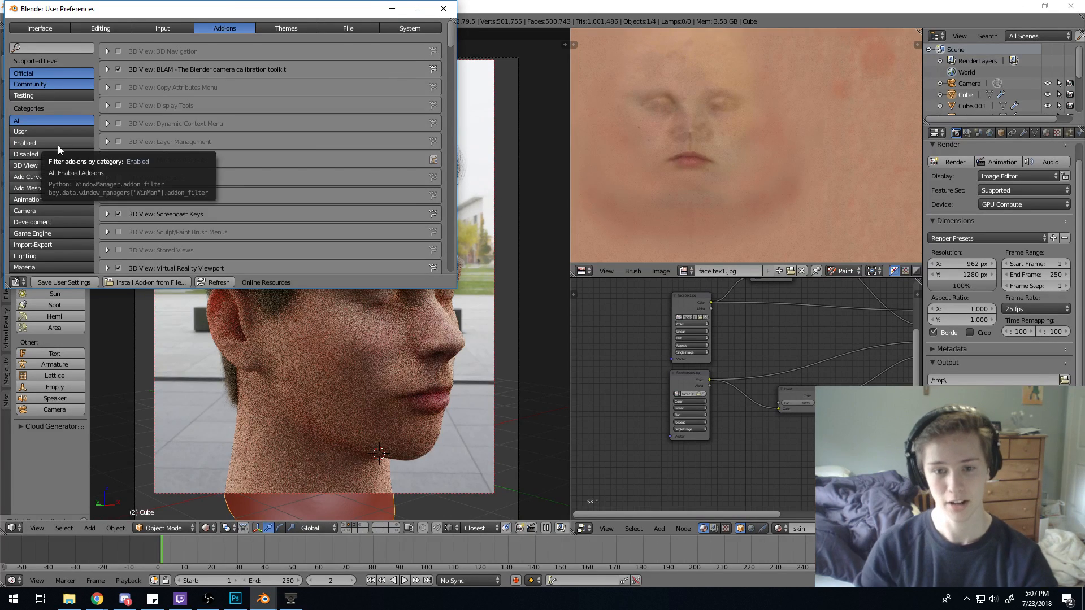
left_click(433, 27)
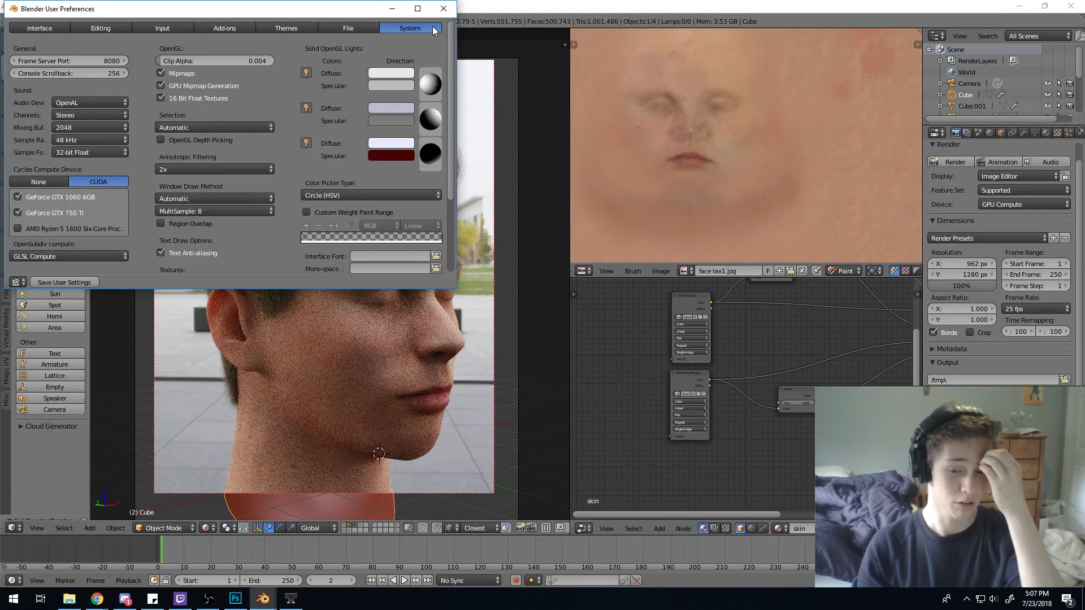
left_click(65, 219)
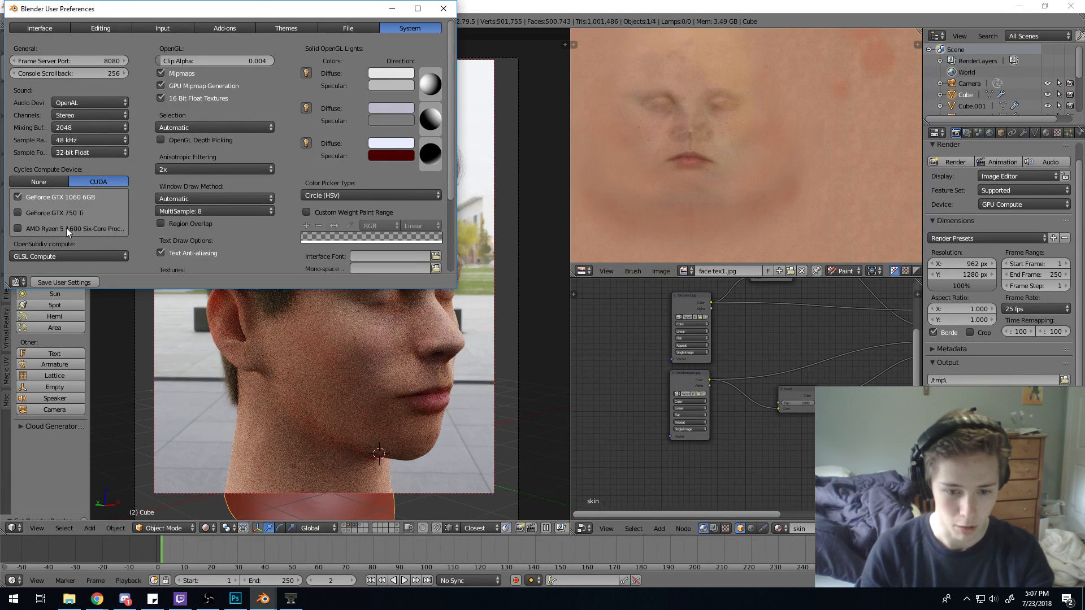
left_click(66, 229)
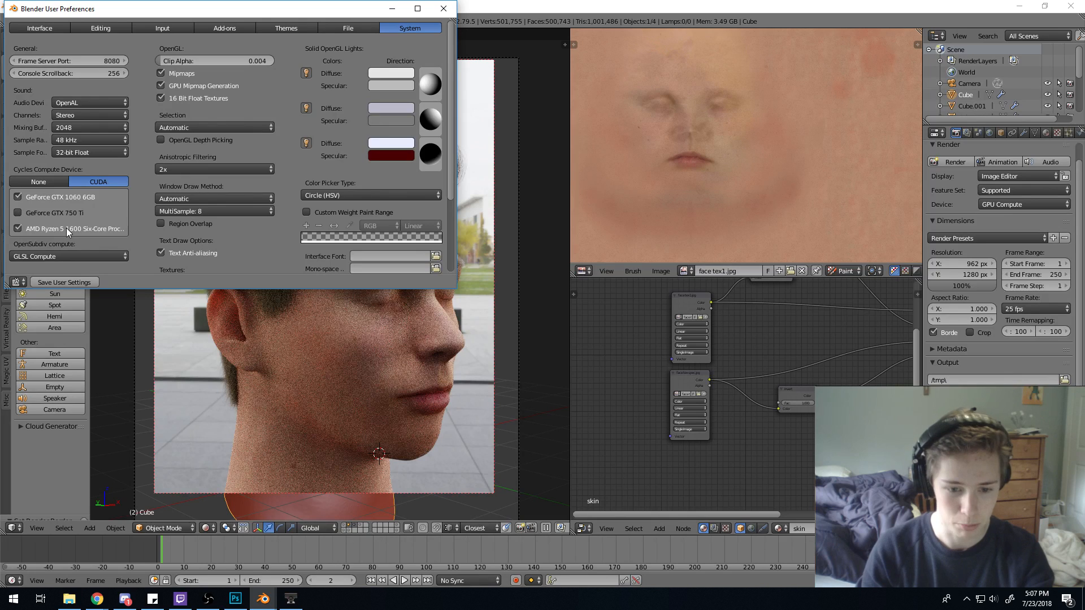
left_click(59, 284)
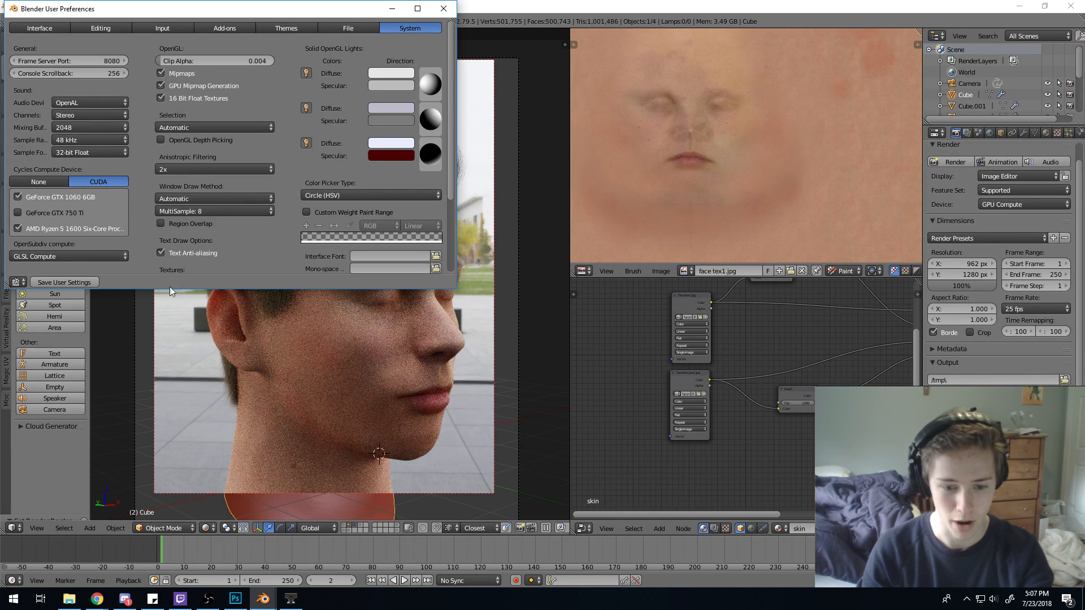
left_click(443, 8)
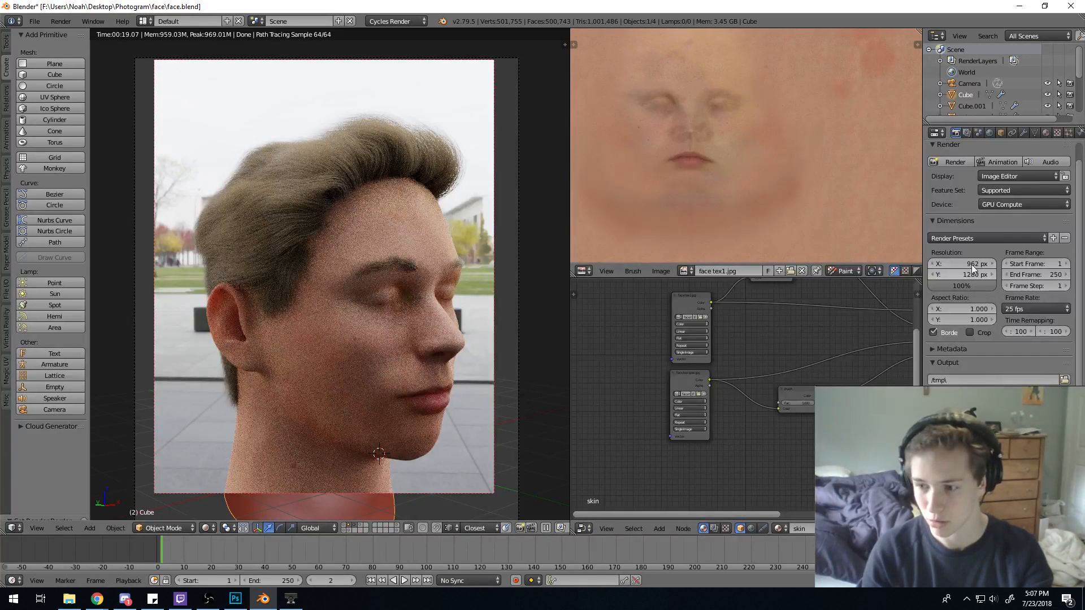
left_click(1000, 206)
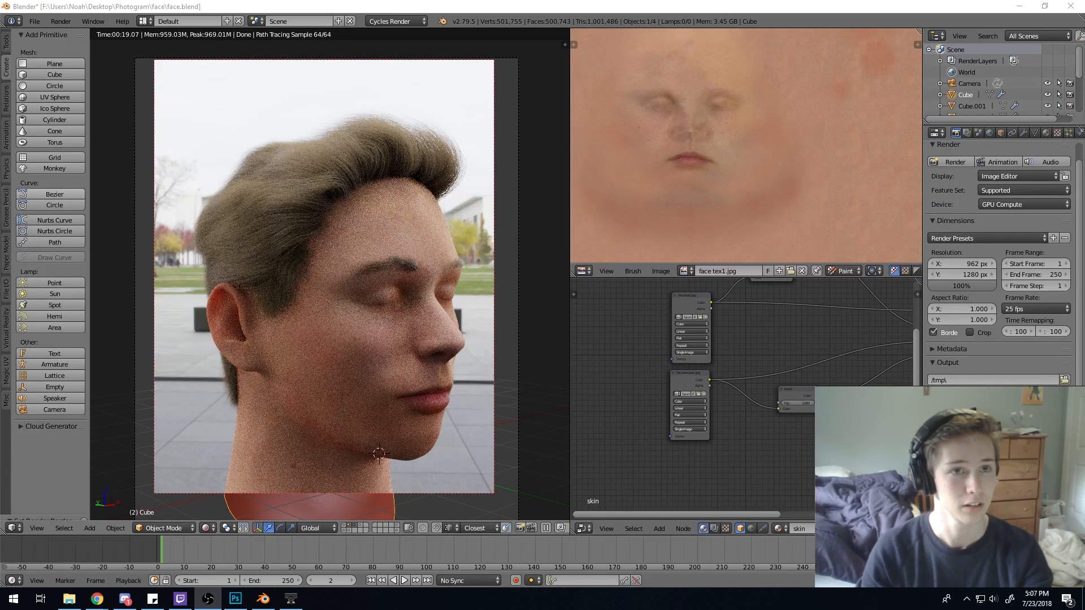
left_click(997, 604)
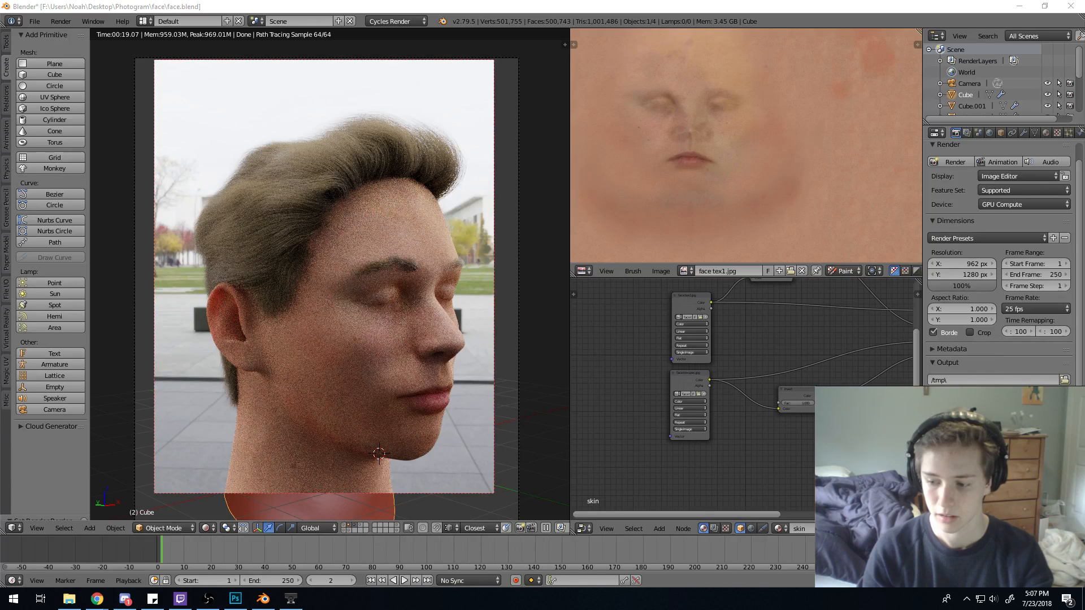
left_click(329, 4)
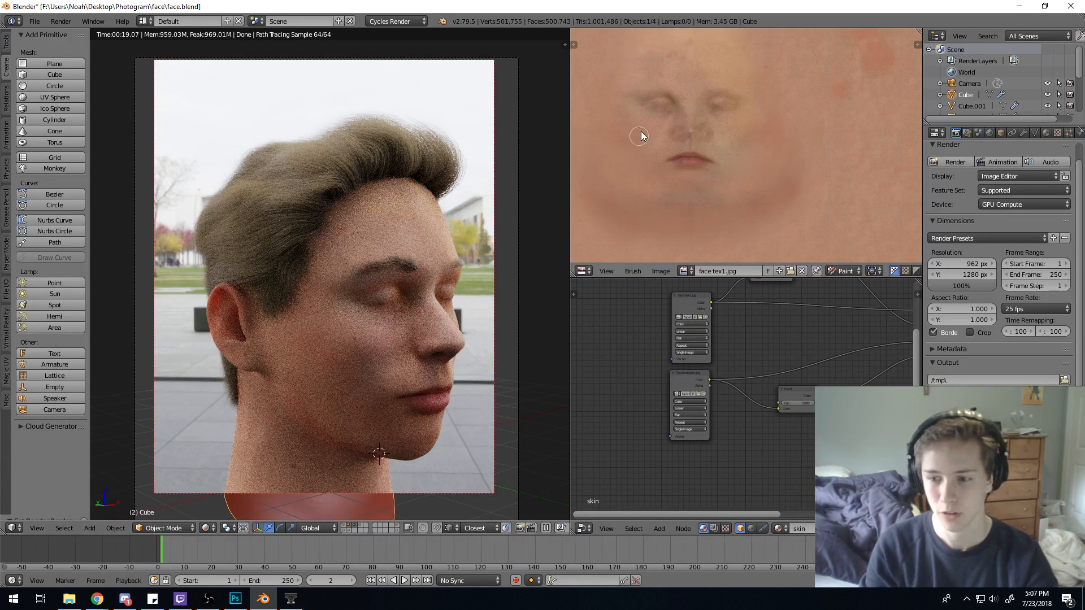
Examine the forehead, eyes, nose and mouth areas of the face tex1.jpg texture in the image editor.
scroll(644, 136, "up", 6)
middle_click_drag(804, 160, 722, 129, "ctrl")
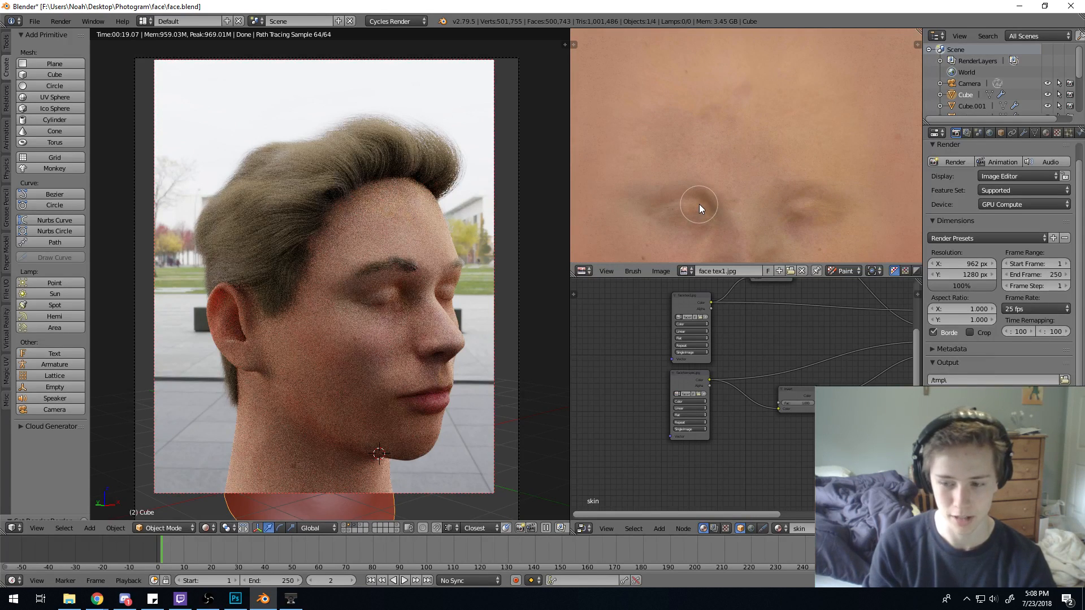
scroll(700, 204, "down", 4)
scroll(683, 208, "up", 4)
middle_click_drag(676, 212, 684, 113)
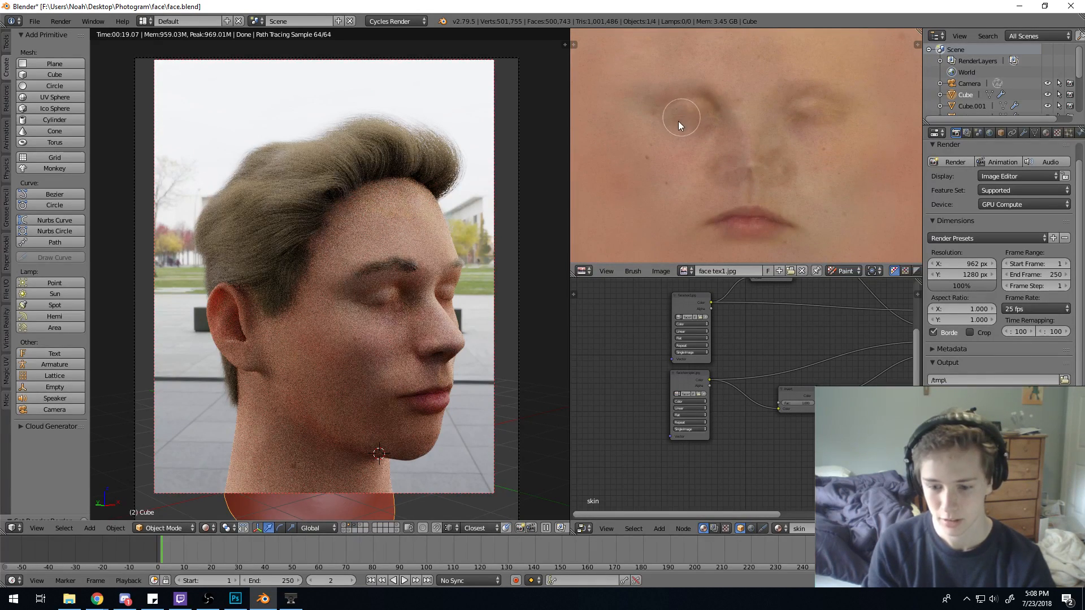
scroll(663, 186, "down", 1)
scroll(416, 256, "down", 1)
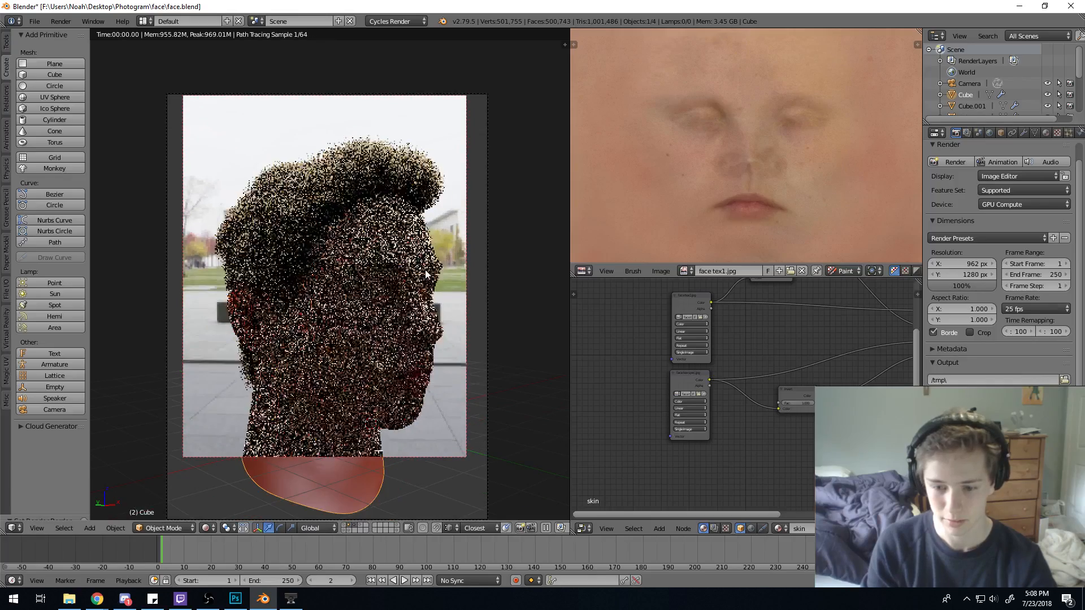
Preview-render a close-up region around the eyes and eyebrows, and redraw the render border around the lips.
scroll(375, 263, "up", 4)
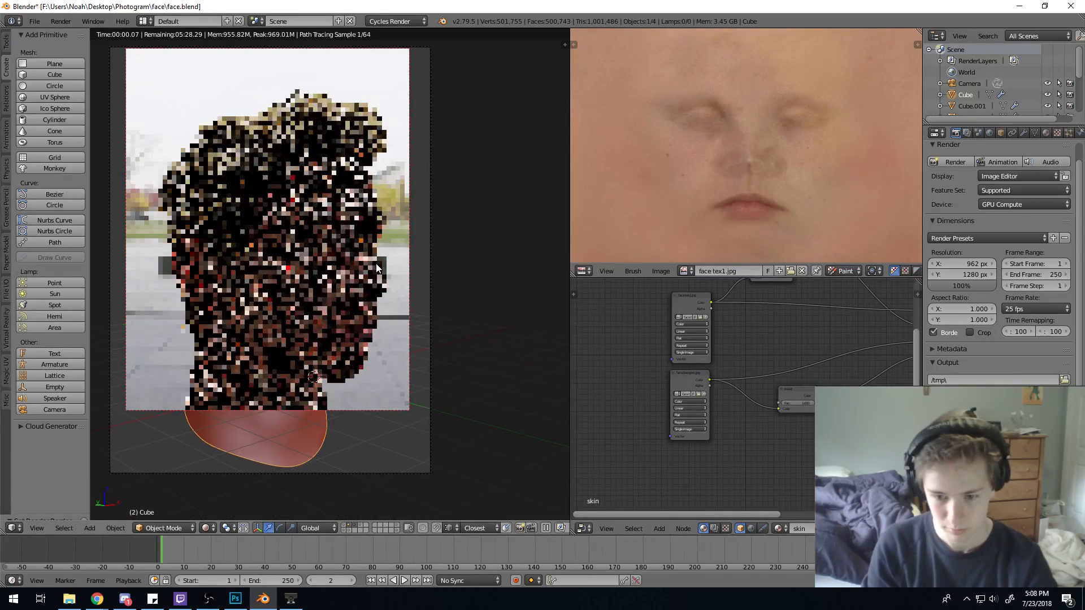
scroll(375, 263, "up", 8)
scroll(375, 264, "down", 3)
key("ctrl+b")
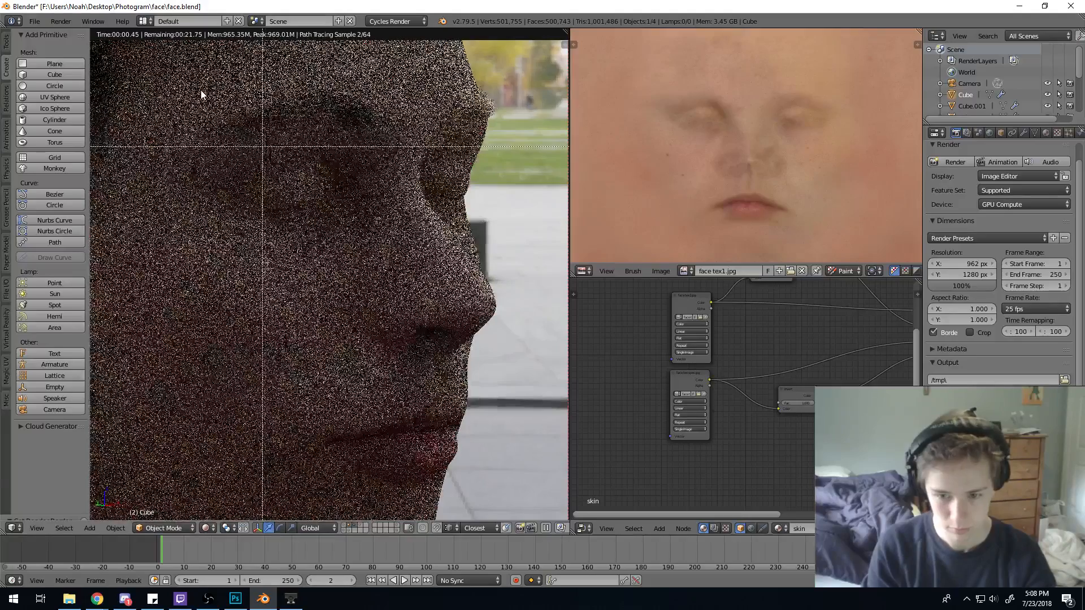
mouse_move(201, 90)
left_mouse_down()
mouse_move(557, 283)
mouse_move(500, 260)
left_mouse_up()
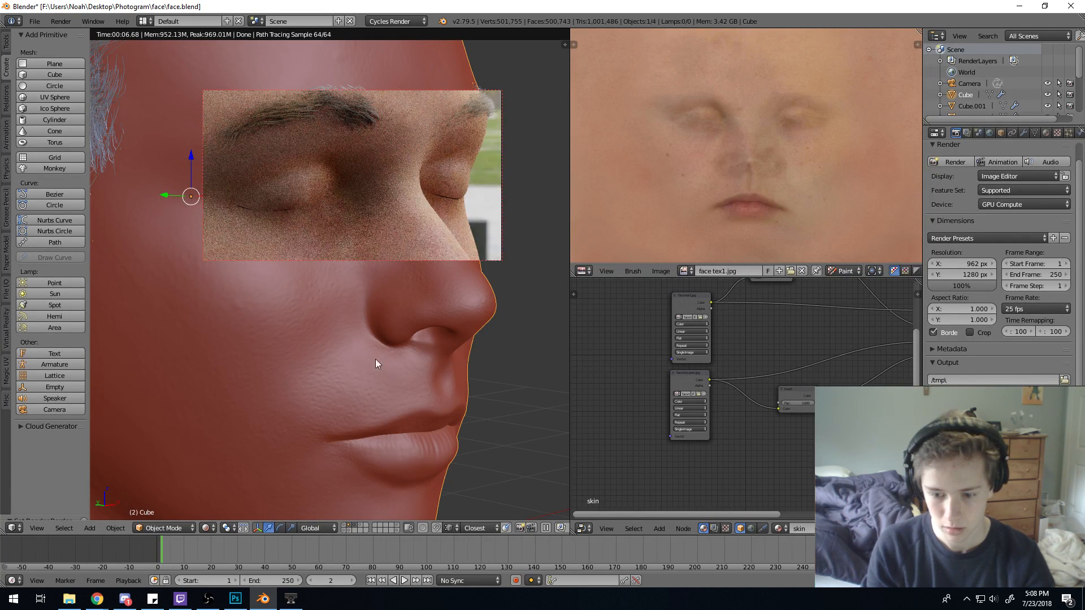
key("ctrl+b")
left_click_drag(312, 393, 498, 500)
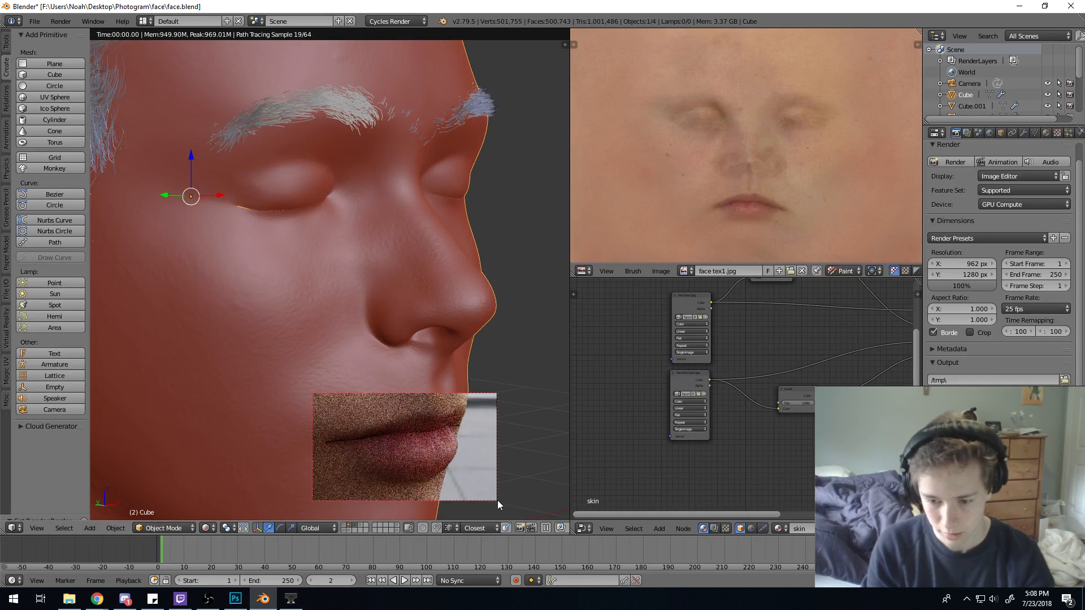
Switch to Photoshop and brighten the face tex spec.jpg texture with a Brightness/Contrast adjustment.
left_click(236, 599)
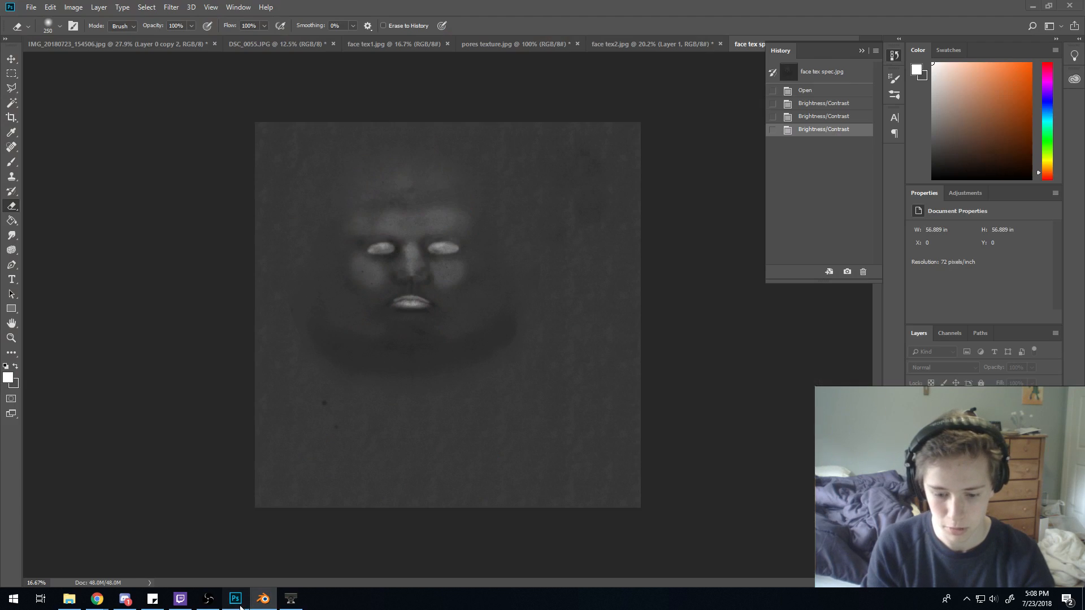
left_click(96, 11)
mouse_move(80, 9)
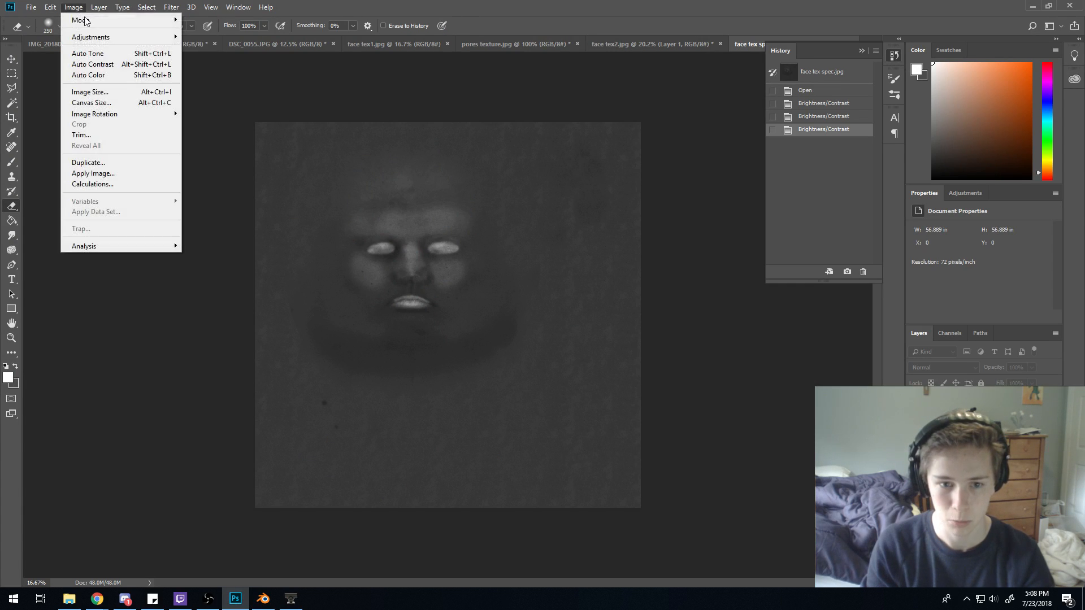
mouse_move(91, 36)
left_click(209, 37)
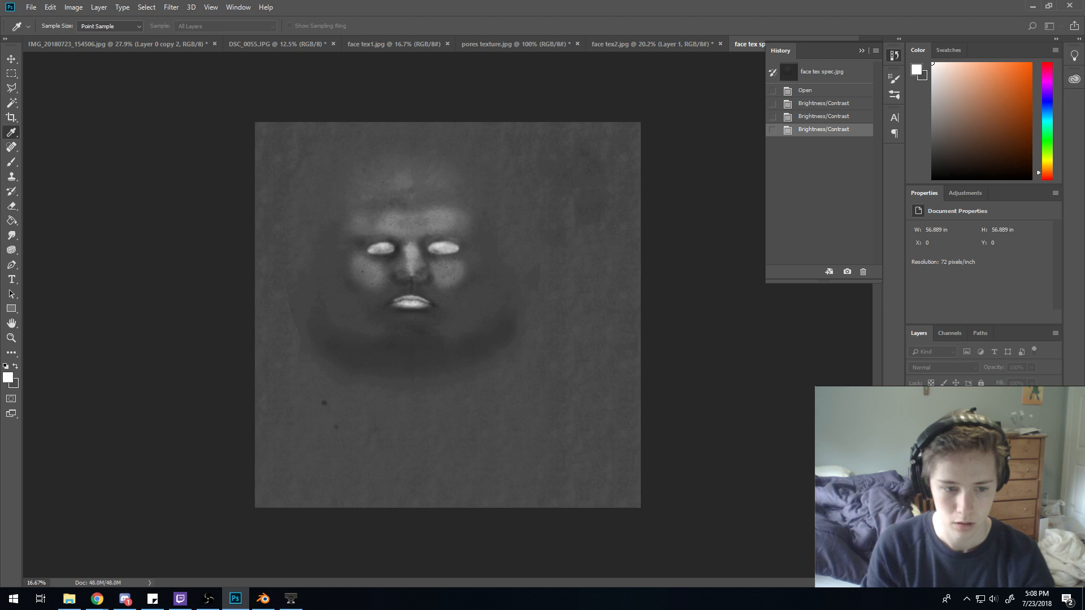
key("Return")
Export the brightened specular texture to the face folder, replacing the existing face tex spec.jpg.
left_click(25, 9)
mouse_move(79, 161)
left_click(188, 171)
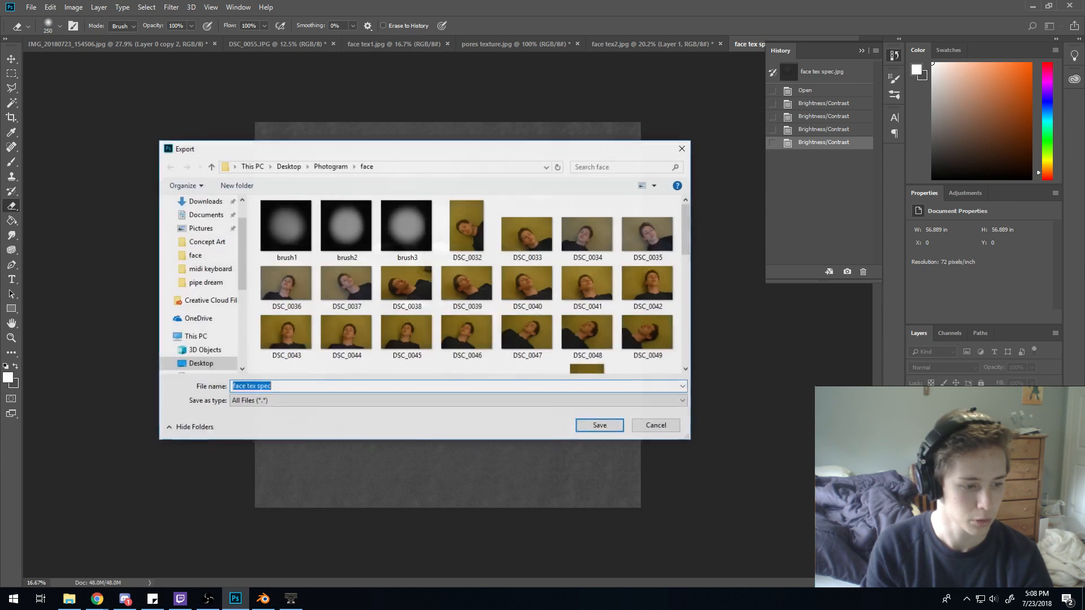
scroll(489, 367, "down", 5)
scroll(489, 367, "up", 3)
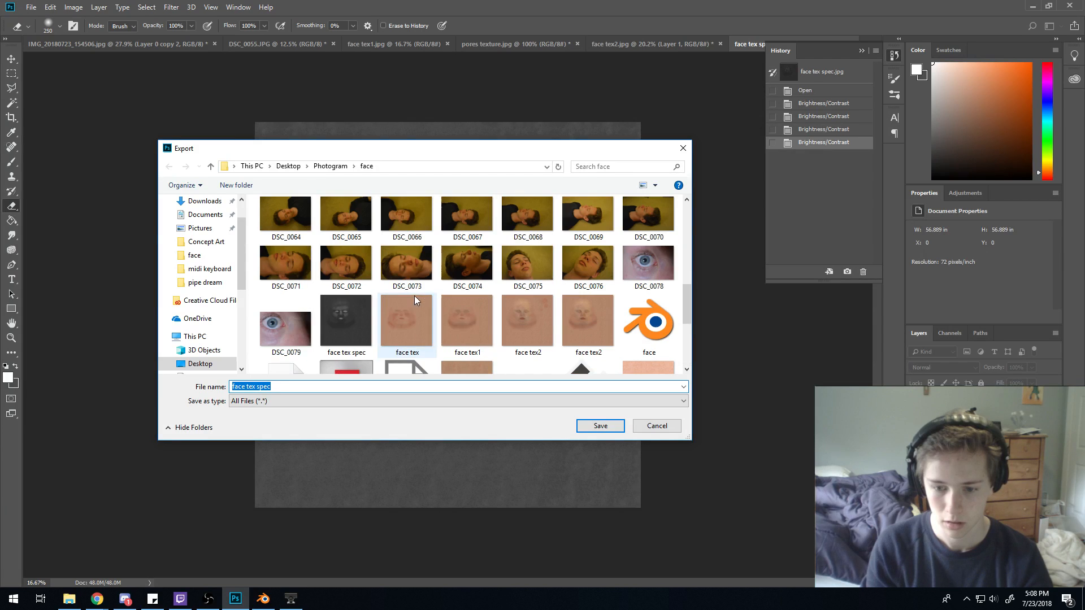
left_click(346, 322)
left_click(601, 427)
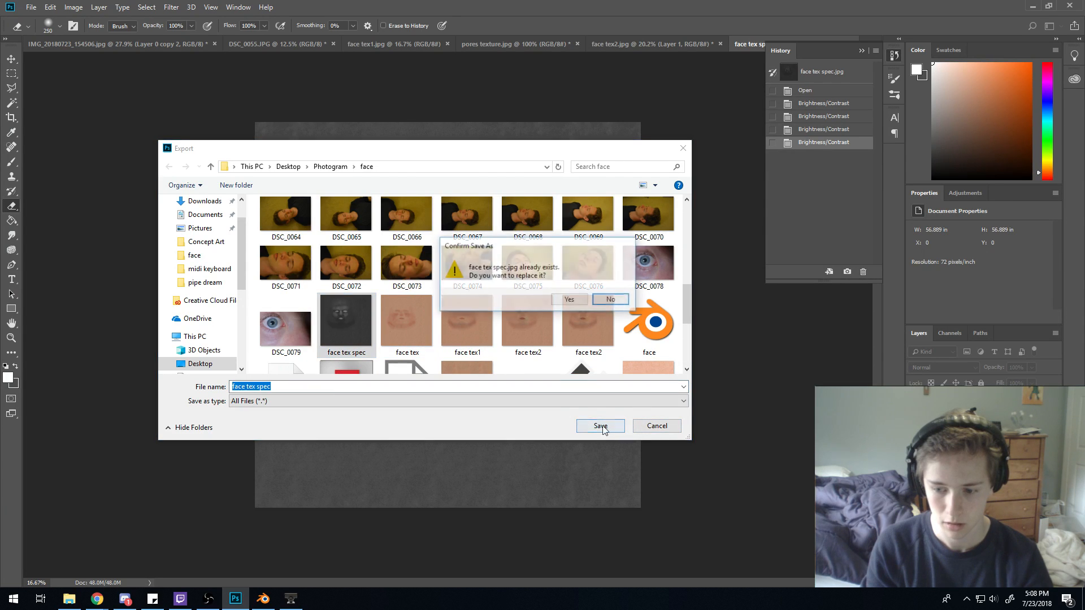
left_click(558, 301)
Switch to Blender and reopen face tex spec.jpg in the skin material's lower image texture node.
left_click(263, 598)
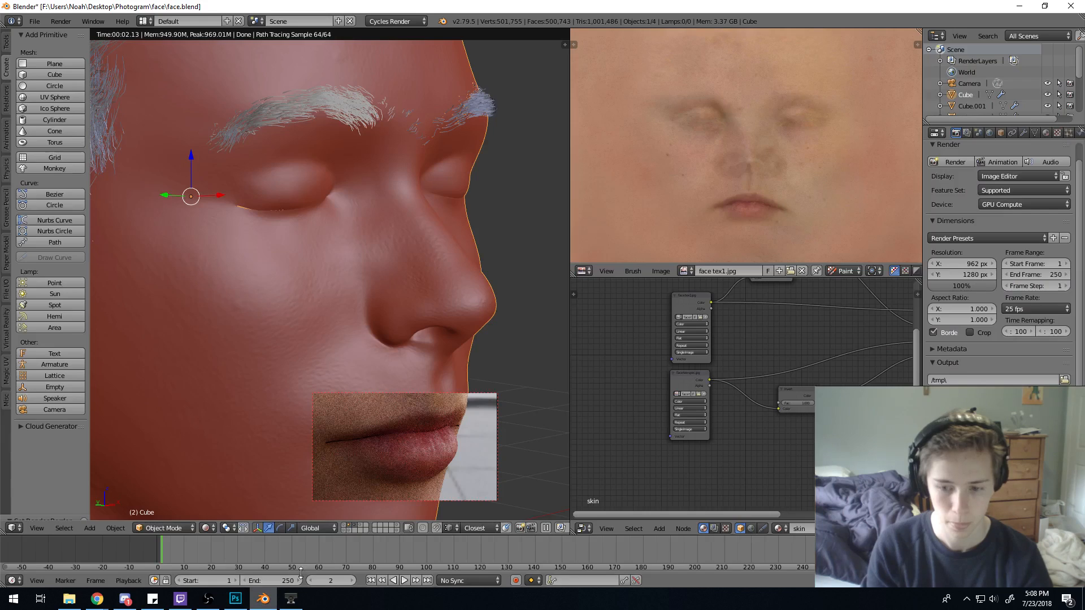
left_click(700, 395)
key("Return")
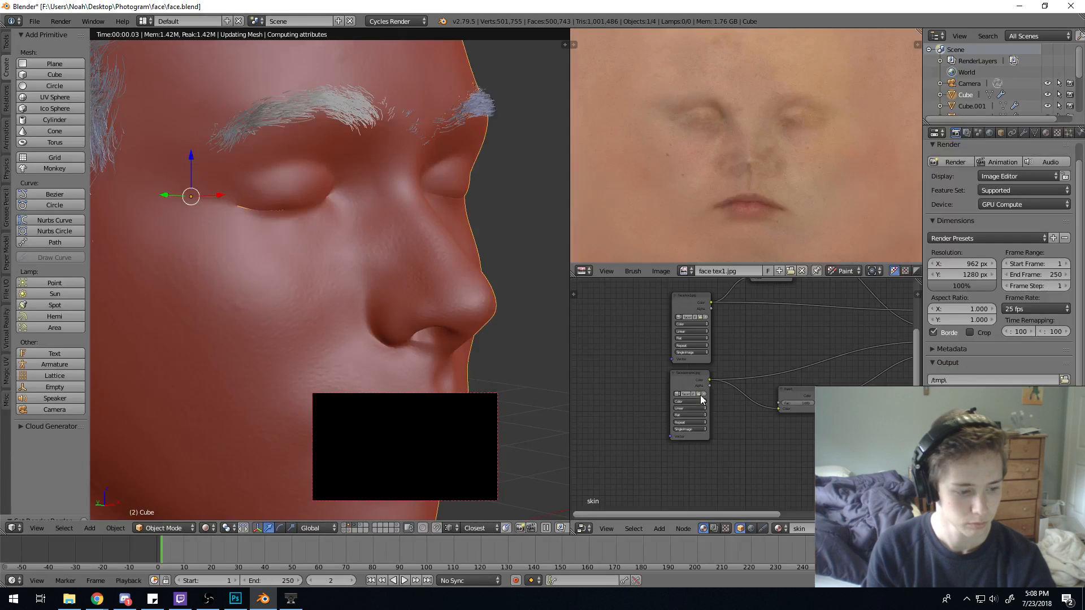
Check the rendered lips, then redraw the render border around the eyes and upper nose to preview that region.
middle_click_drag(323, 246, 348, 309, "shift")
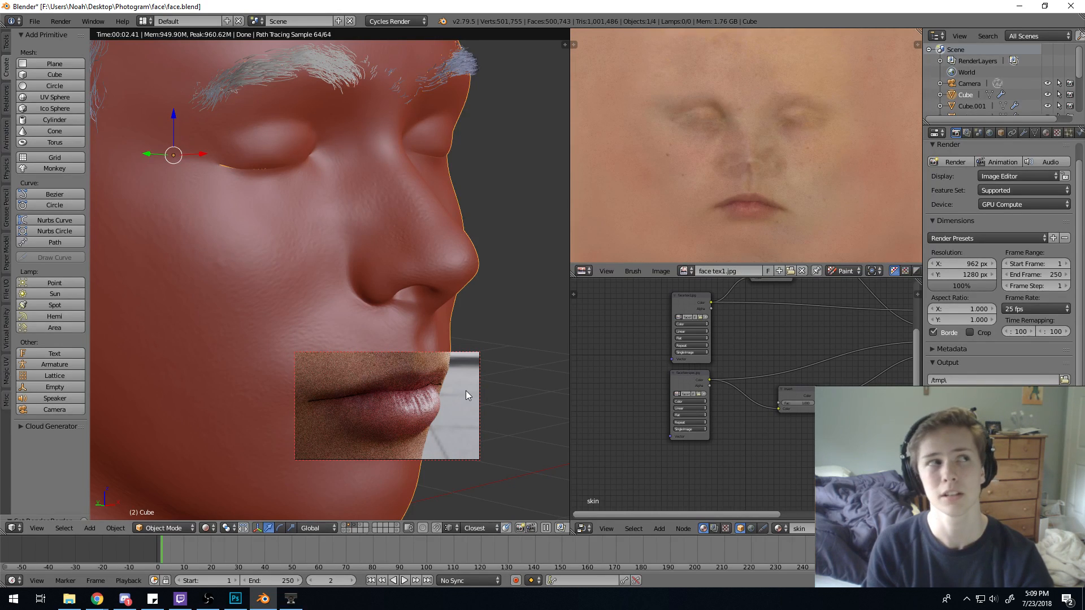
scroll(466, 391, "down", 1)
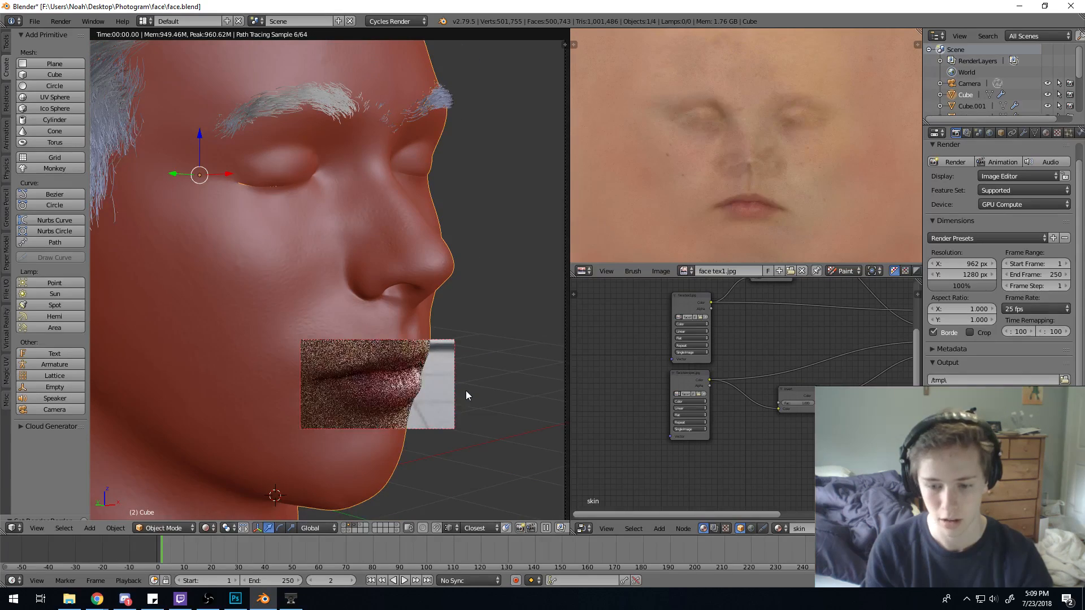
key("ctrl+b")
left_click_drag(230, 122, 501, 249)
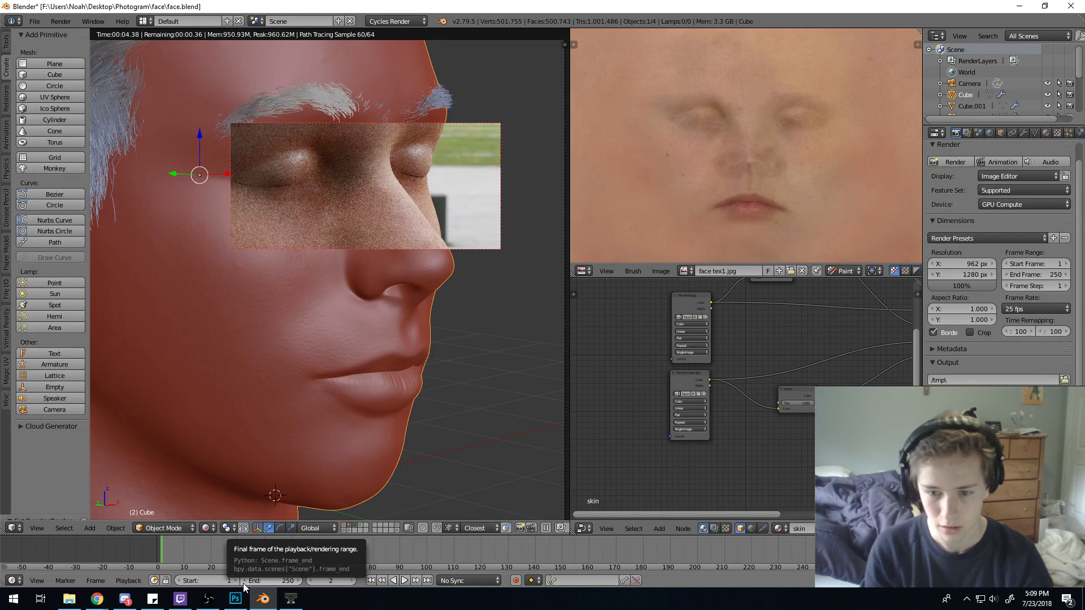
Switch to Photoshop and darken the face tex spec.jpg texture with another Brightness/Contrast adjustment.
left_click(235, 599)
left_click(73, 7)
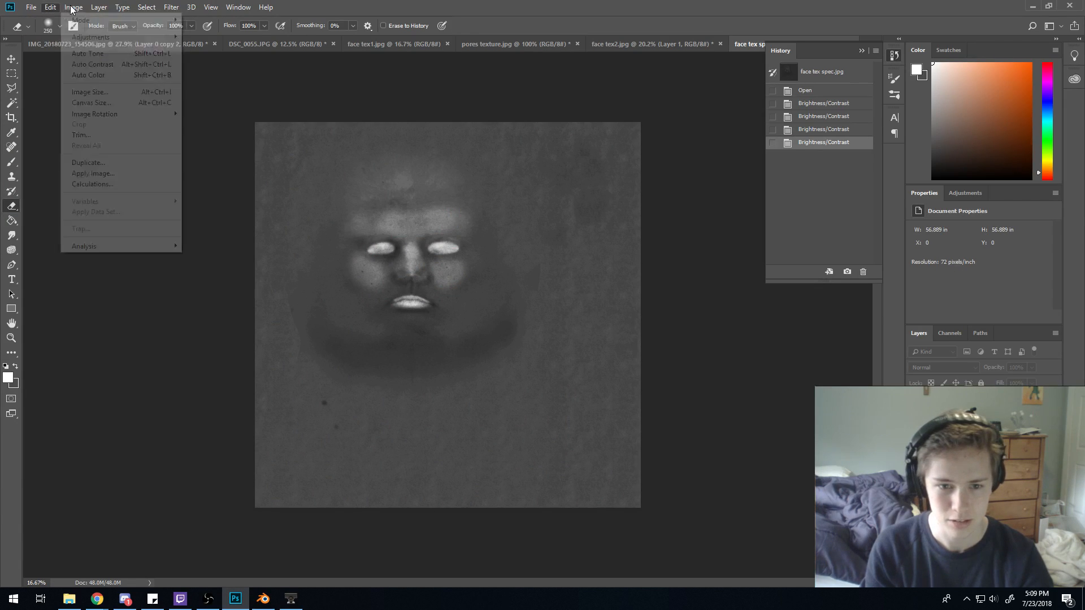
mouse_move(83, 41)
left_click(225, 40)
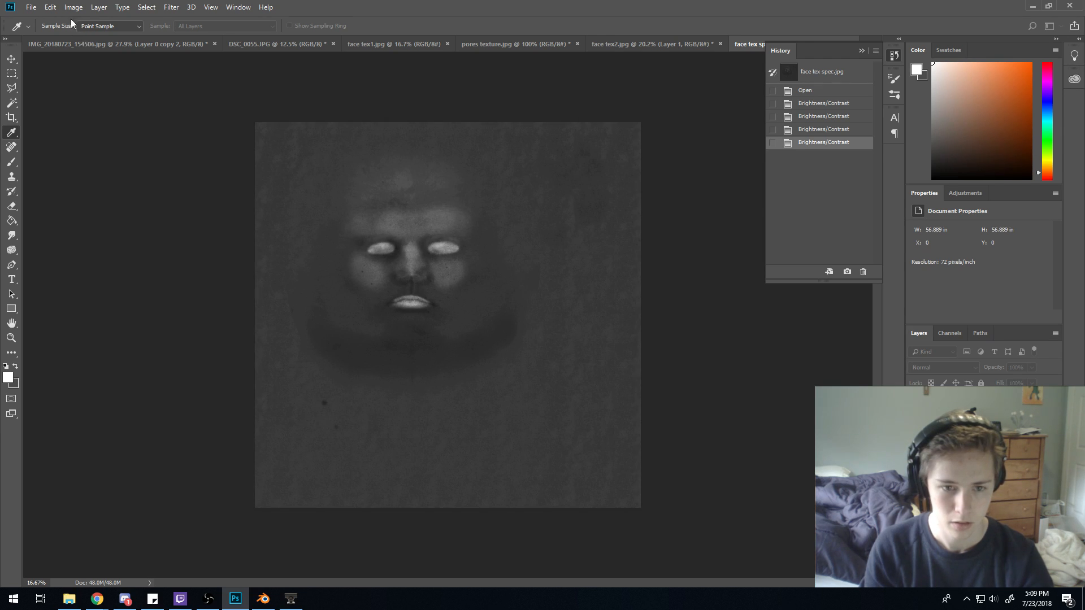
key("Return")
key("e")
Export the darkened specular texture, replacing the existing face tex spec.jpg.
left_click(31, 7)
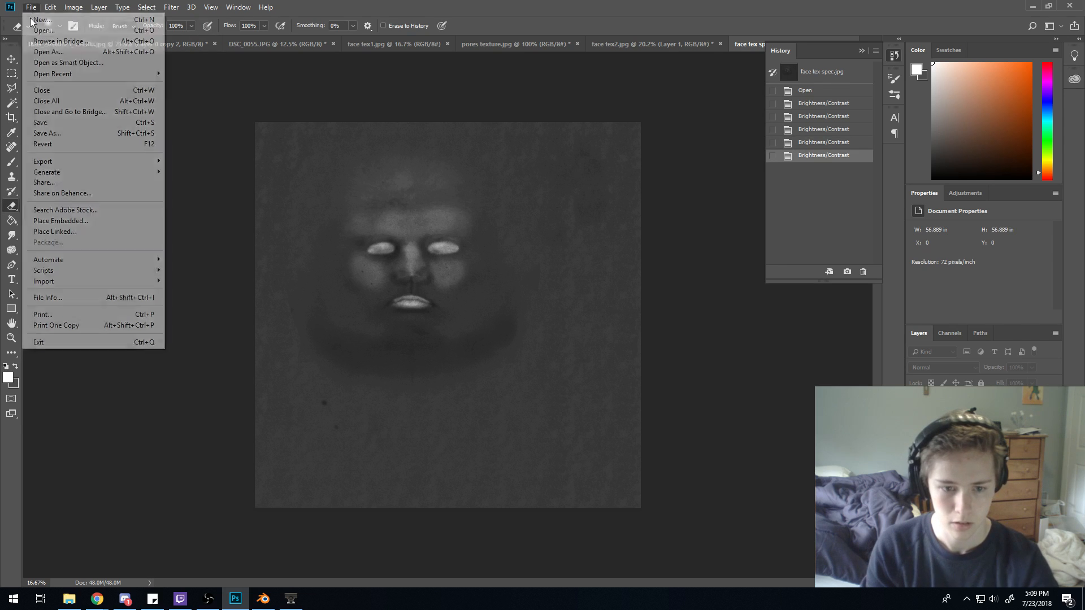
mouse_move(32, 163)
left_click(202, 169)
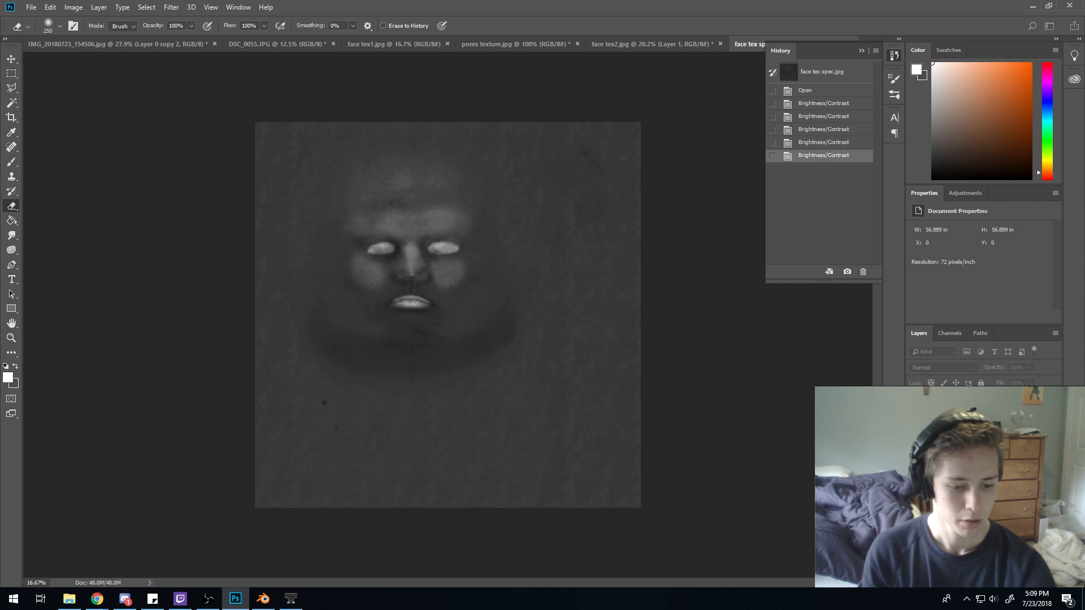
key("Return")
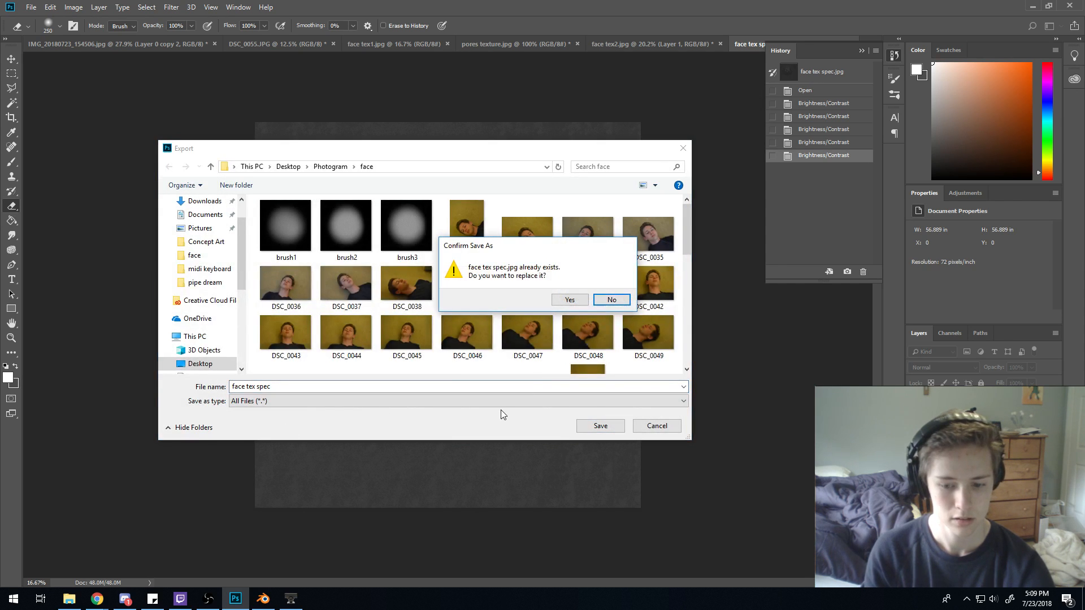
left_click(569, 301)
Switch to Blender and load the updated face tex spec.jpg into the skin material's lower image texture node.
key("alt+Tab")
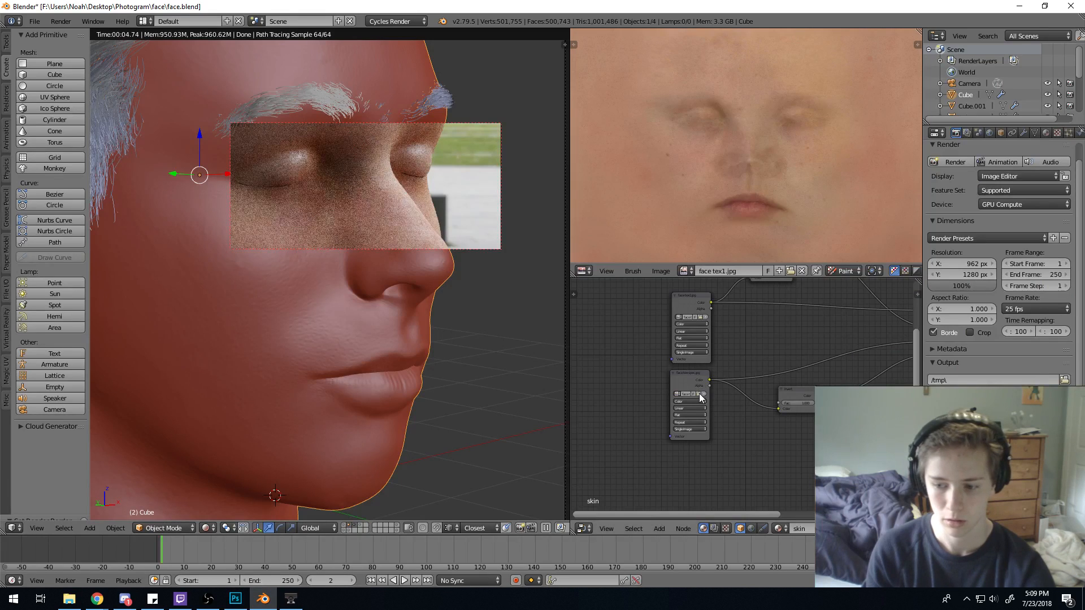
key("alt+Tab")
left_click(262, 599)
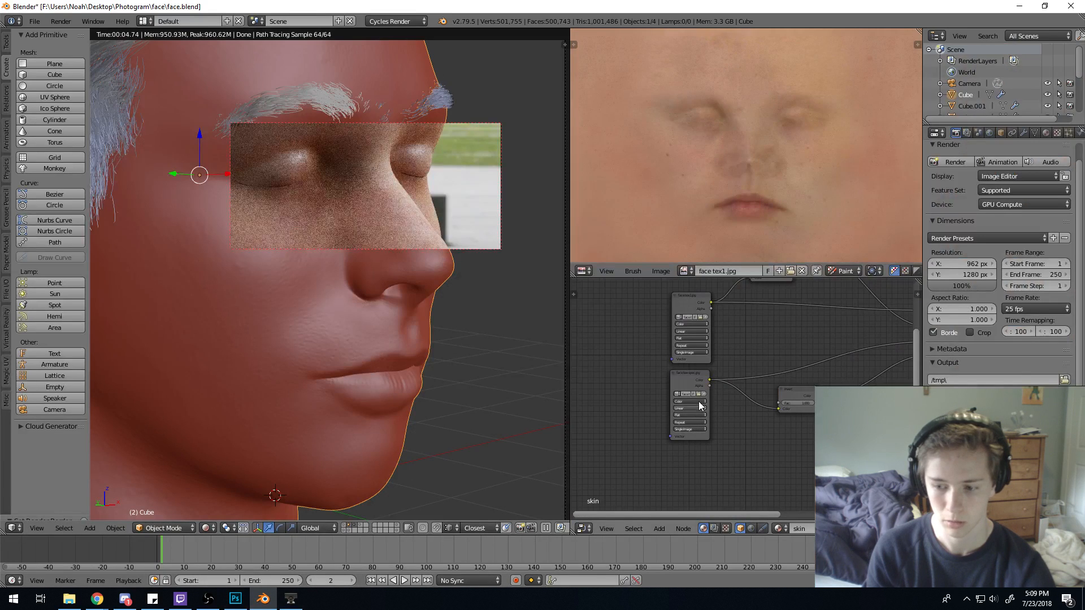
left_click(700, 394)
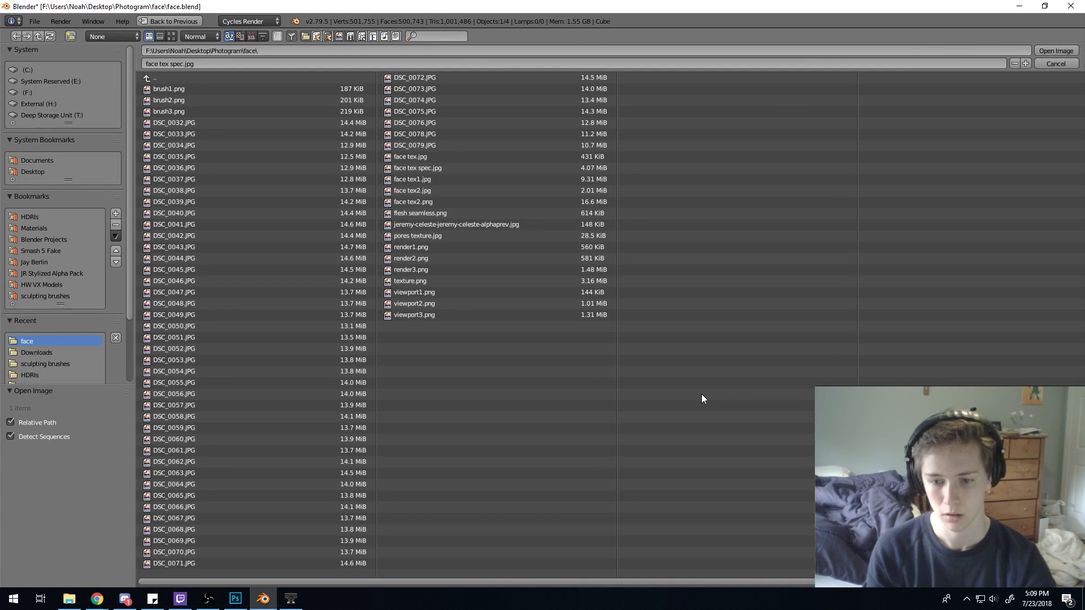
key("Return")
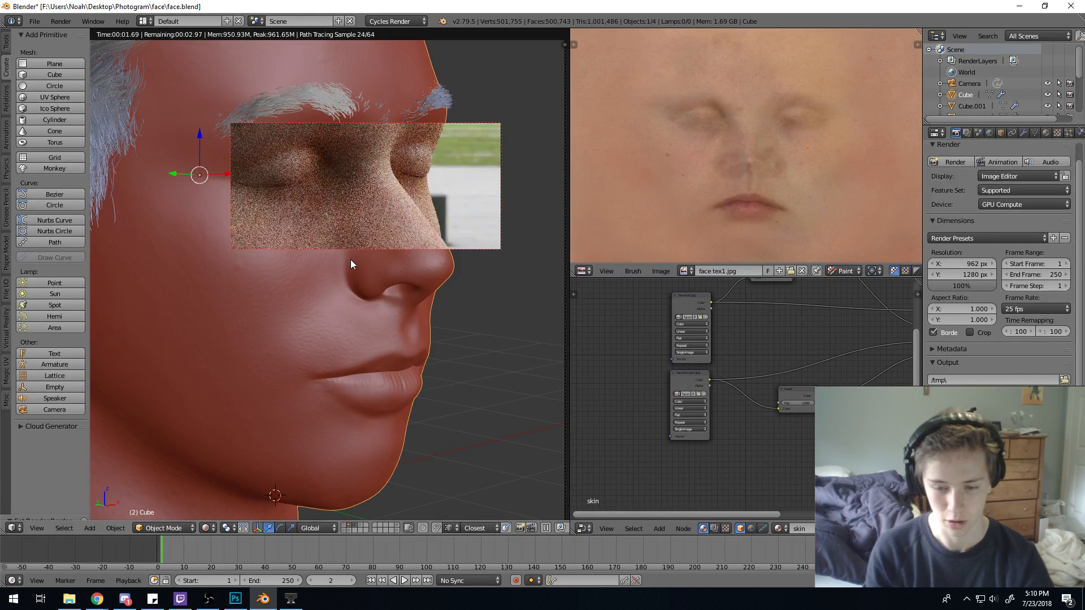
Preview-render the lips, then redraw the render border around the face from forehead to chin.
key("ctrl+b")
left_click_drag(299, 318, 462, 419)
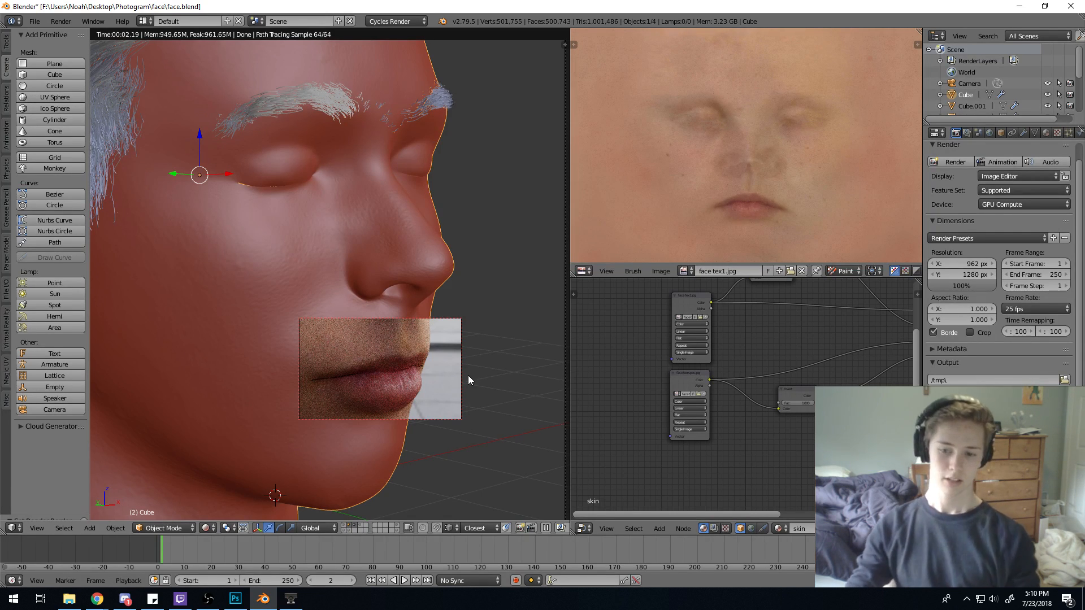
scroll(391, 328, "down", 3)
scroll(391, 327, "down", 2)
key("ctrl+b")
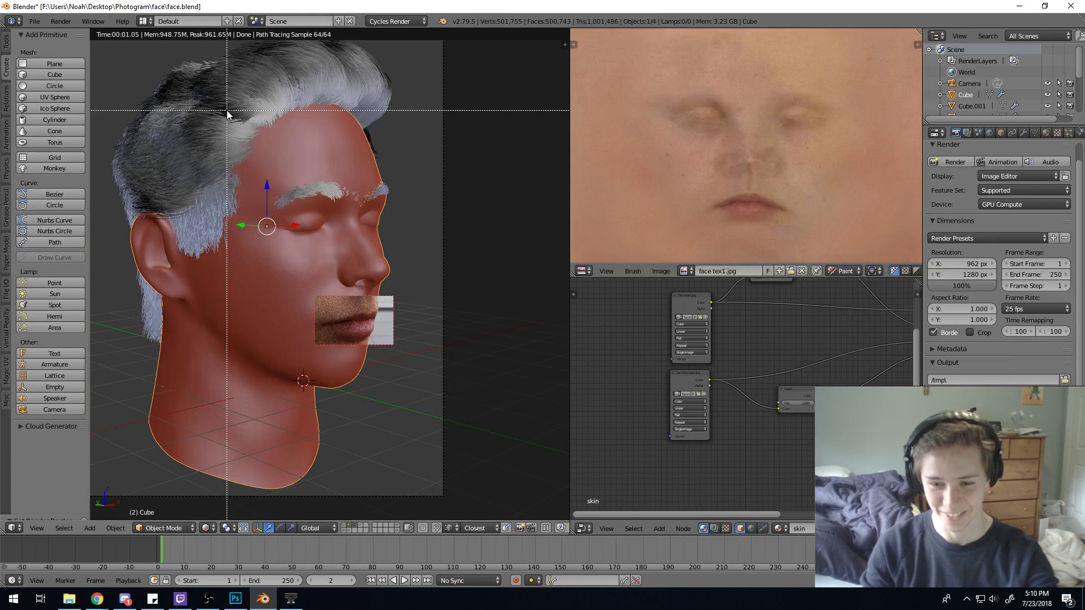
left_click_drag(202, 168, 408, 401)
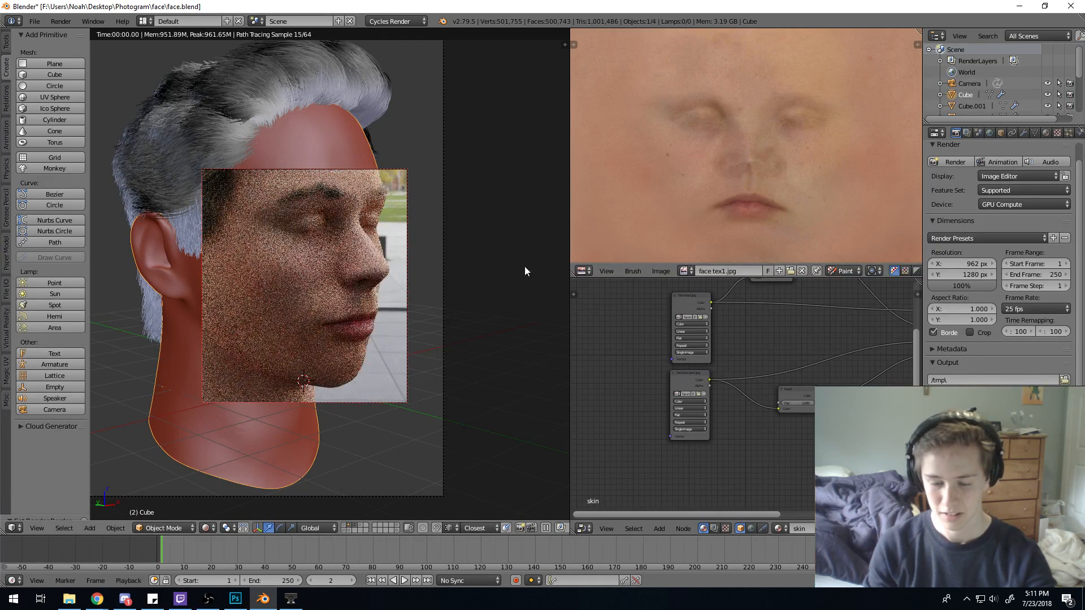
Redraw the render border around the whole head and neck, preview it, and return to Solid viewport shading.
scroll(523, 266, "down", 1)
middle_click_drag(265, 274, 309, 284, "shift")
key("ctrl+b")
mouse_move(169, 53)
left_mouse_down()
mouse_move(406, 433)
mouse_move(456, 473)
left_mouse_up()
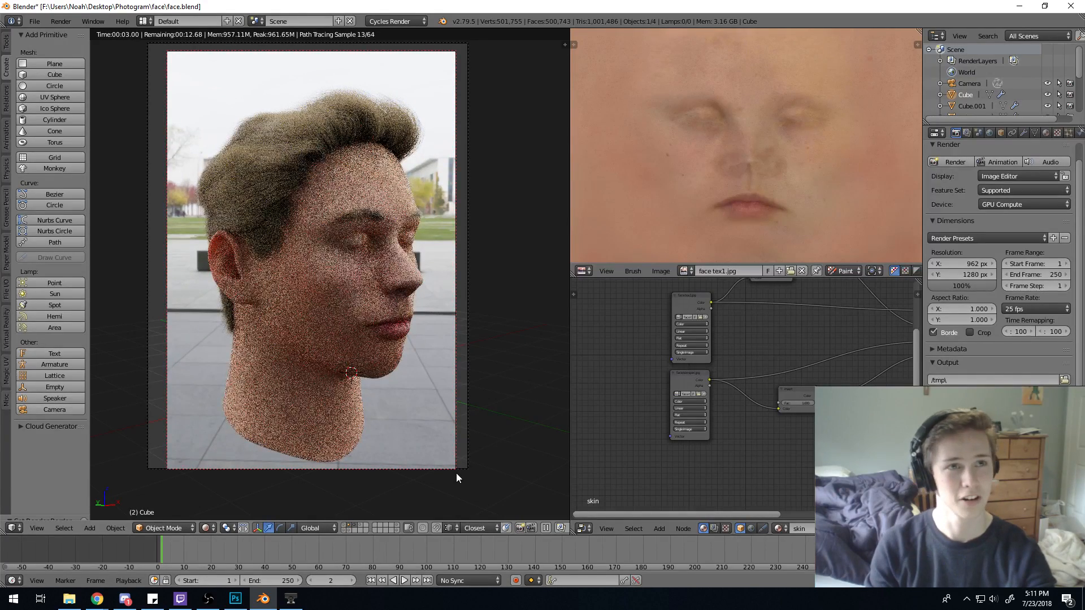
scroll(456, 473, "down", 1)
scroll(456, 473, "up", 1)
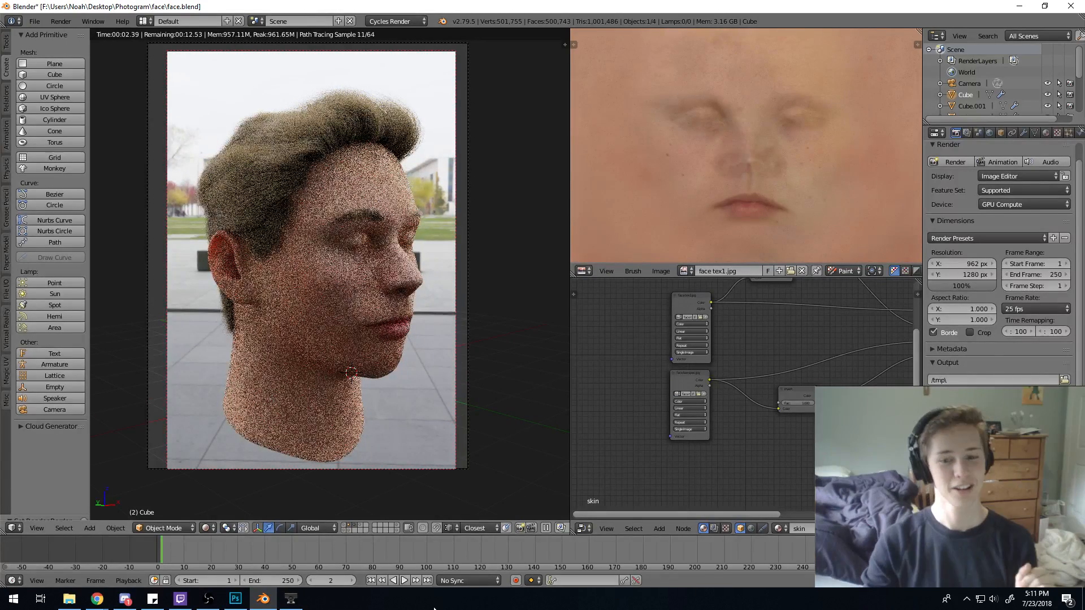
key("shift+z")
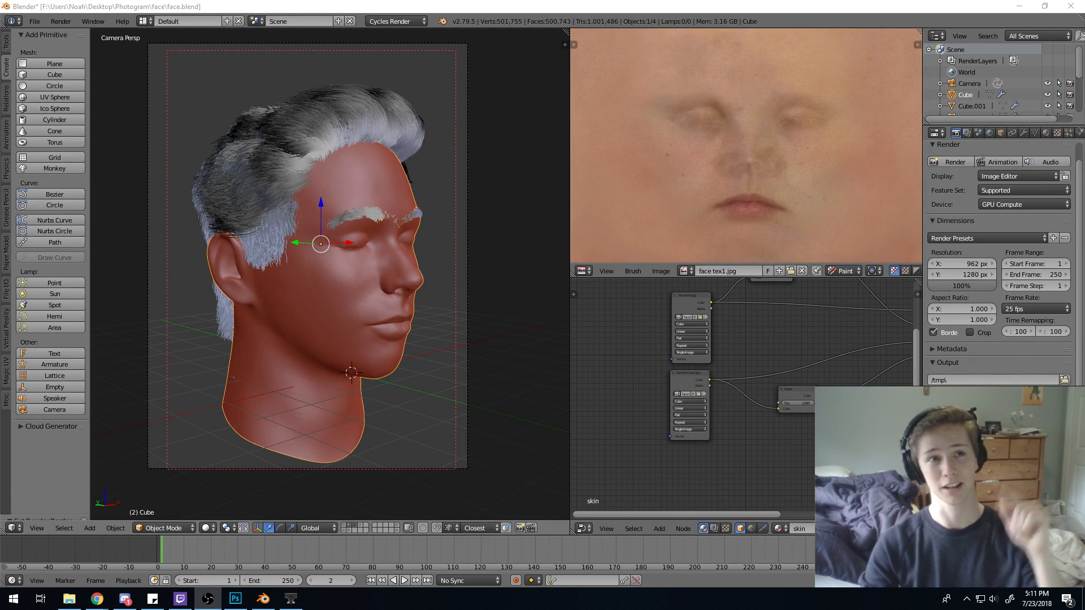
key("alt+Tab")
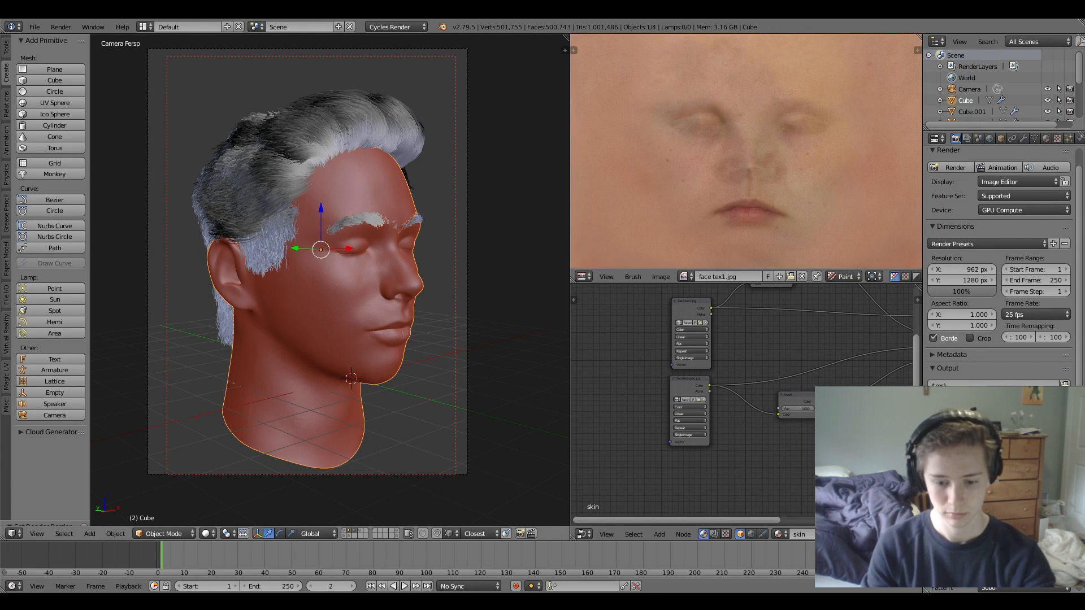
left_click(208, 533)
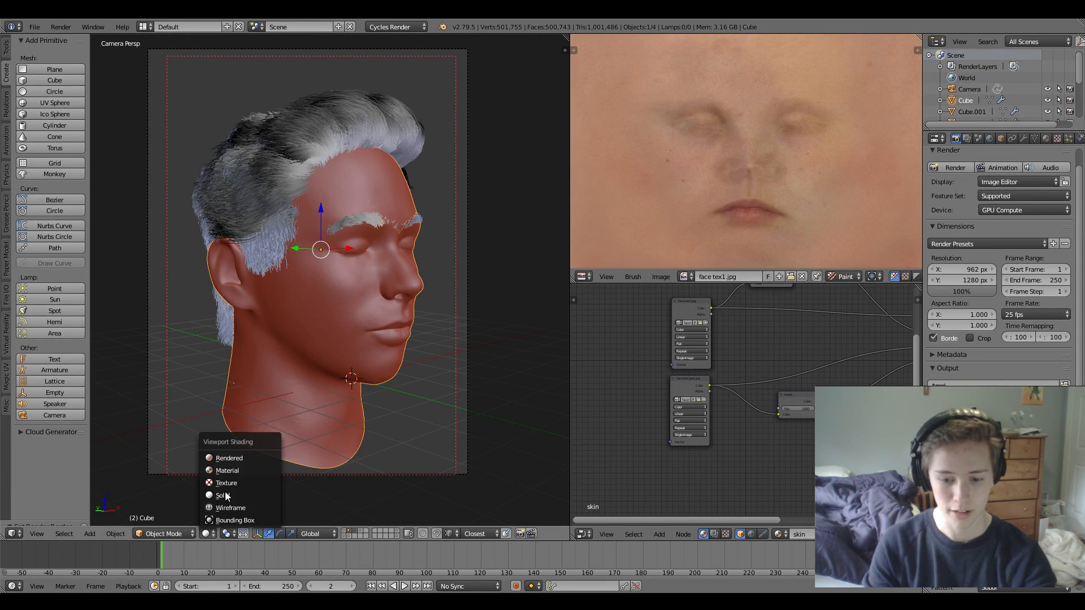
left_click(236, 460)
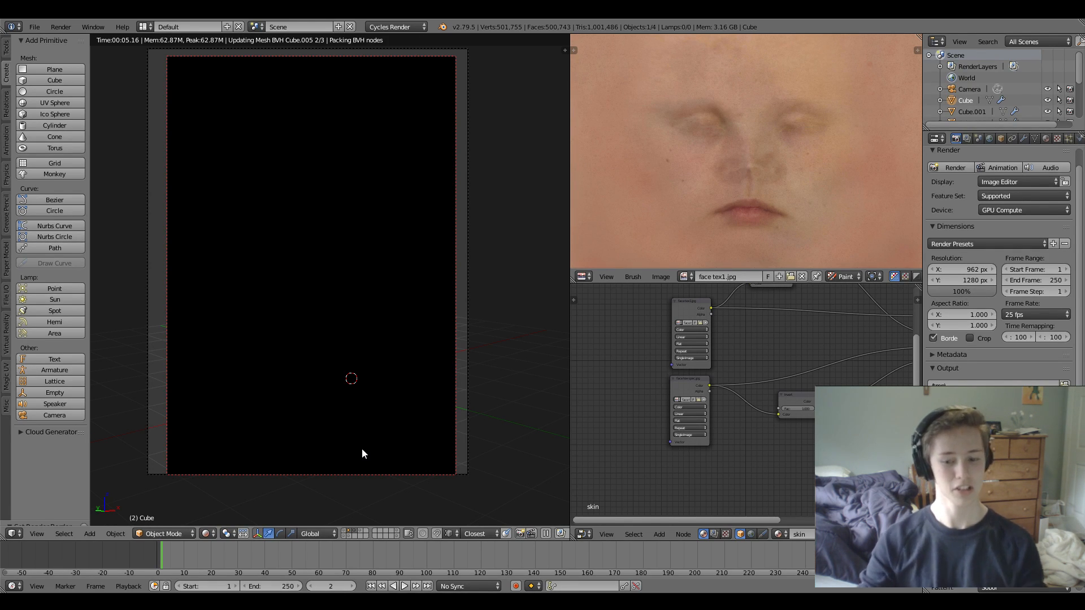
key("shift+z")
Open the User Preferences, then preview the whole head with Rendered viewport shading.
left_click(34, 26)
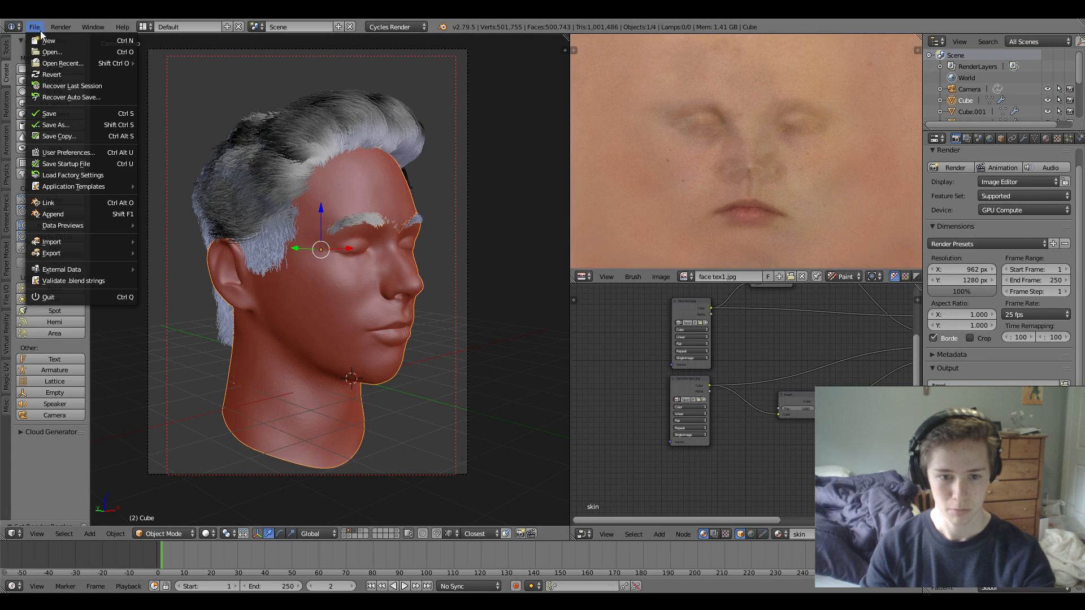
left_click(68, 153)
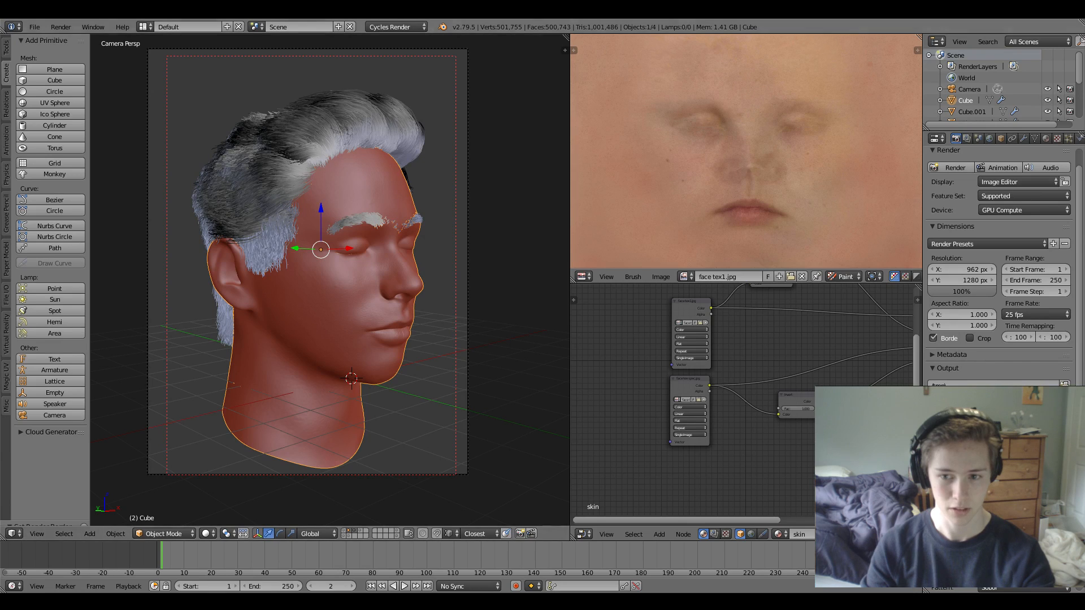
left_click(206, 534)
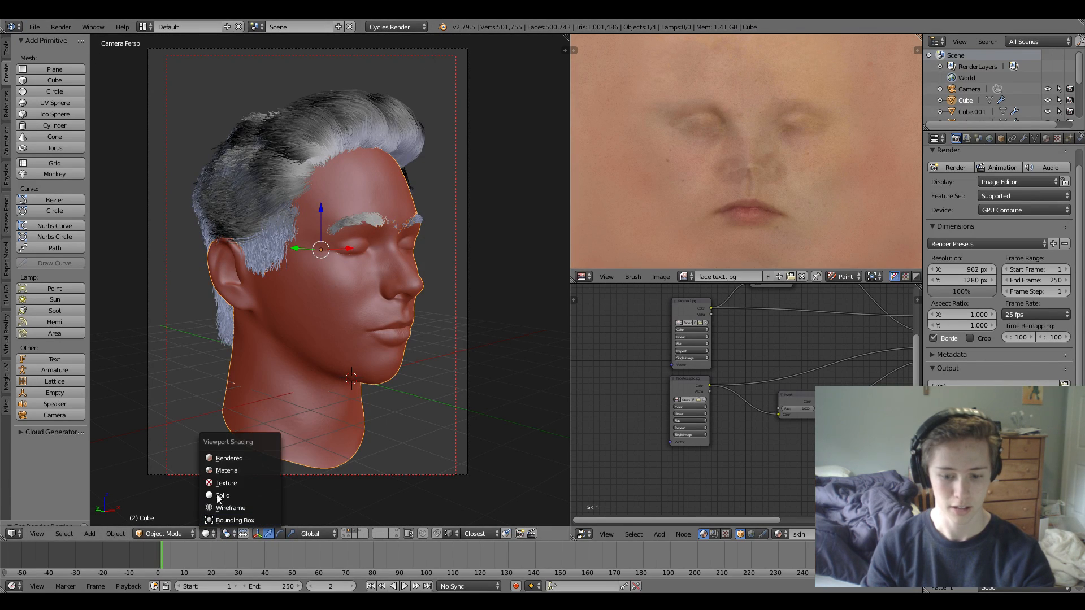
left_click(228, 461)
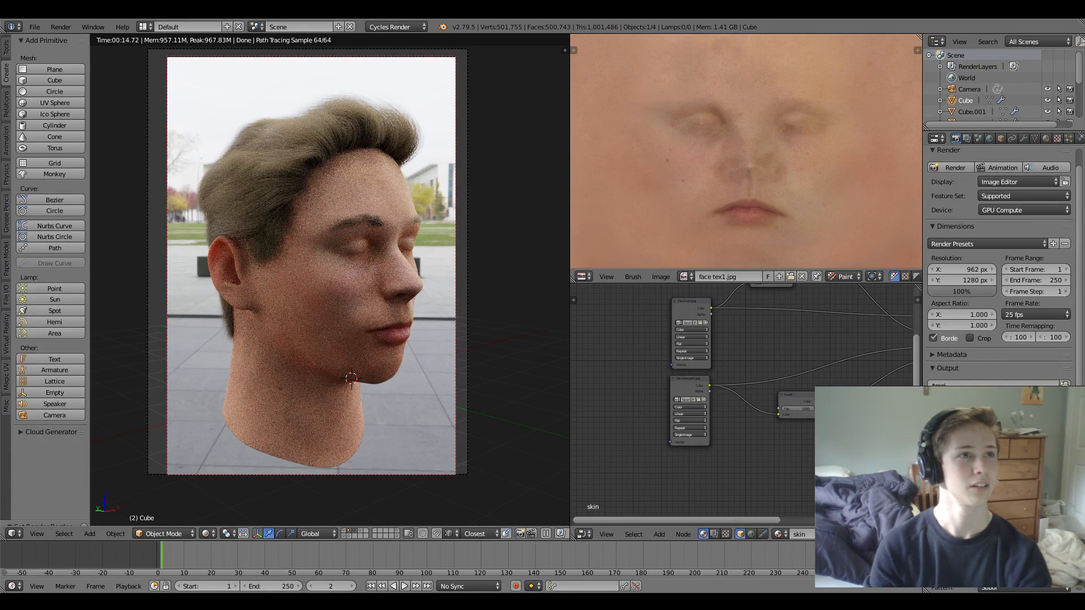
Switch to Photoshop and bring up the face tex2.jpg skin color texture.
key("alt+Tab")
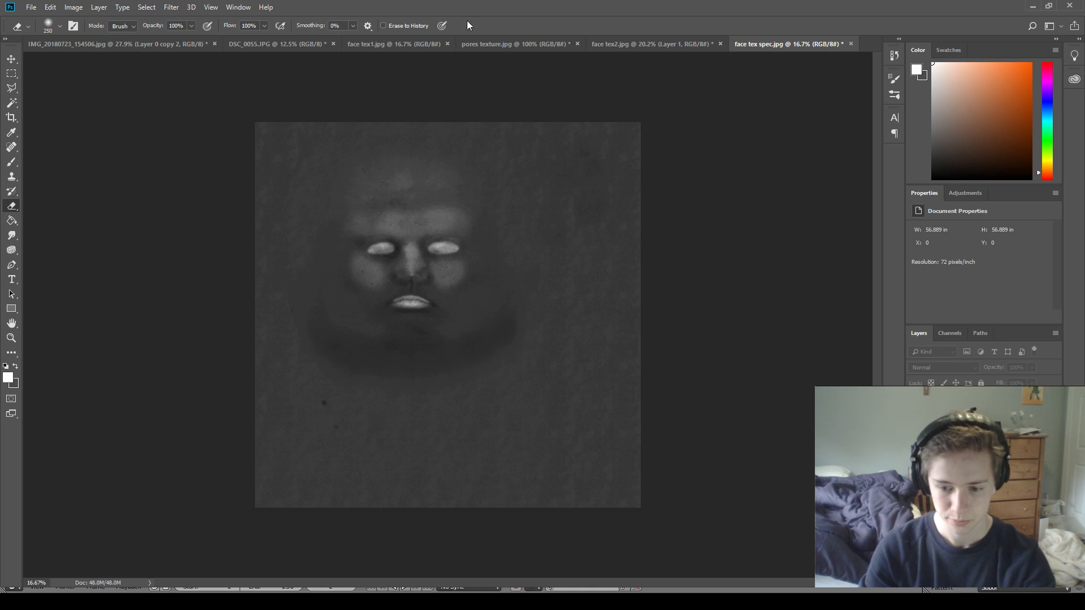
left_click(651, 49)
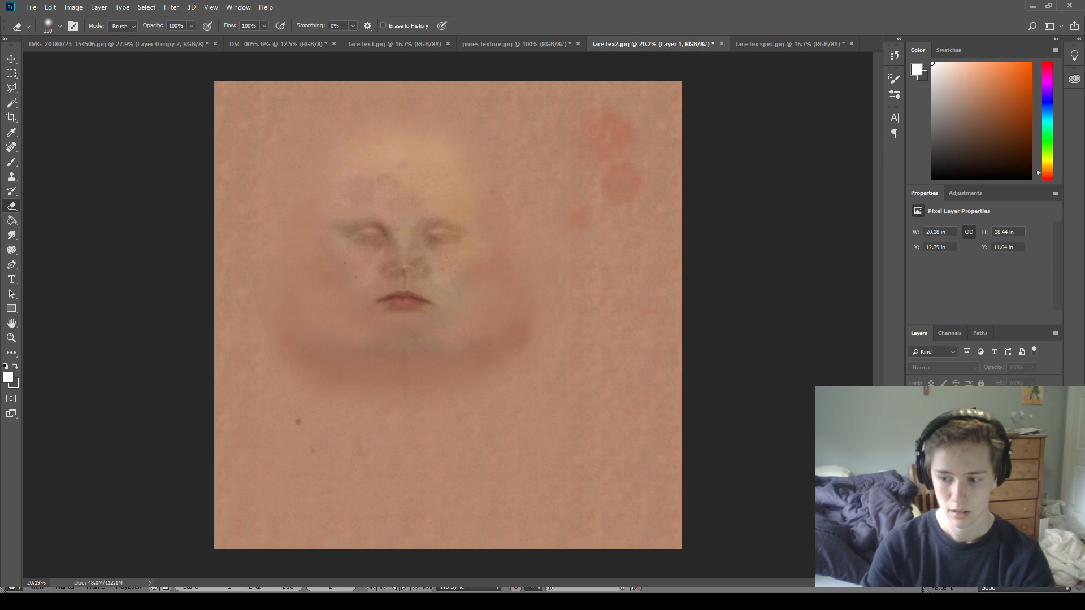
Merge the upper layer of face tex2.jpg into its background, duplicate the merged layer, and desaturate the copy.
left_click(978, 452)
key("ctrl+e")
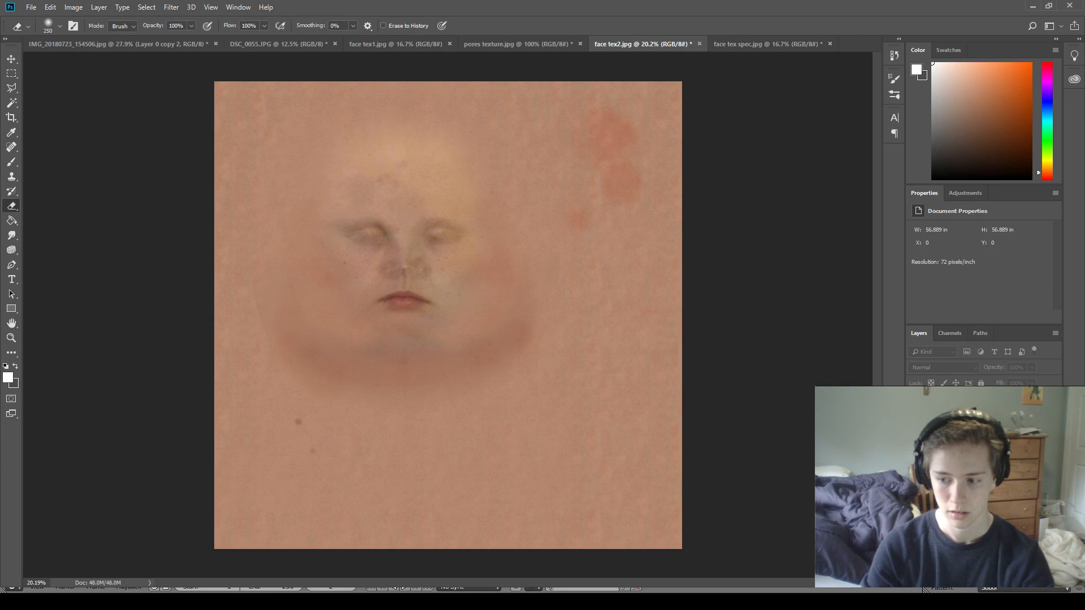
key("ctrl+alt+shift+n")
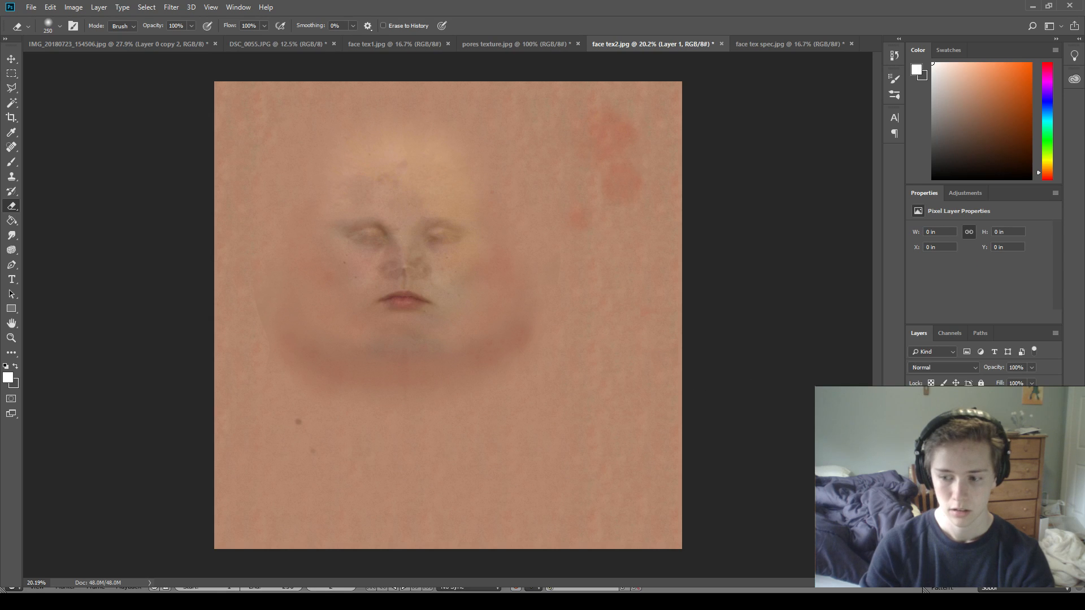
key("ctrl+z")
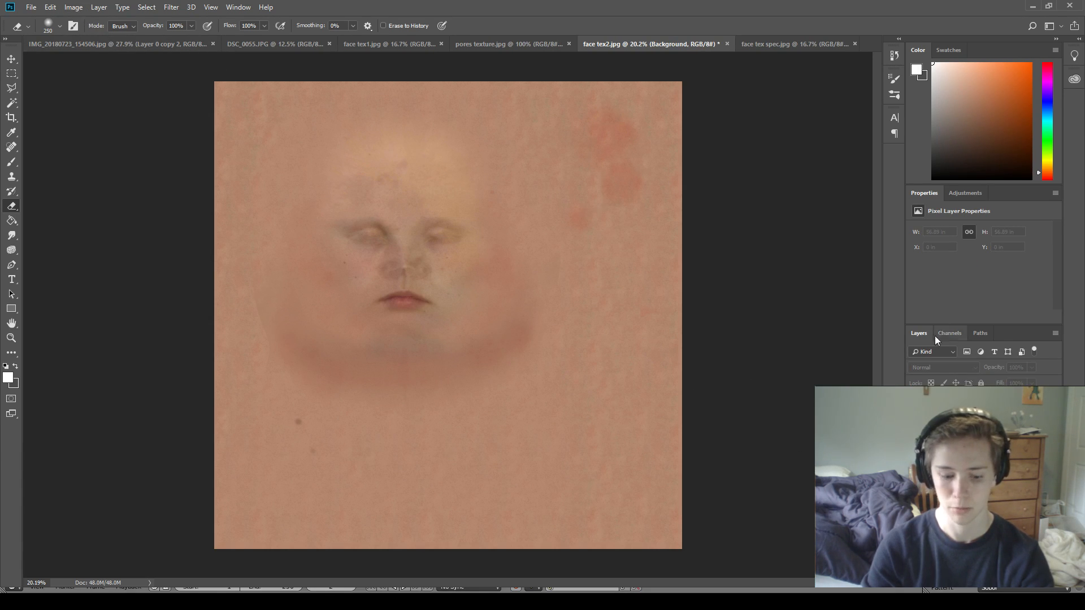
key("ctrl+j")
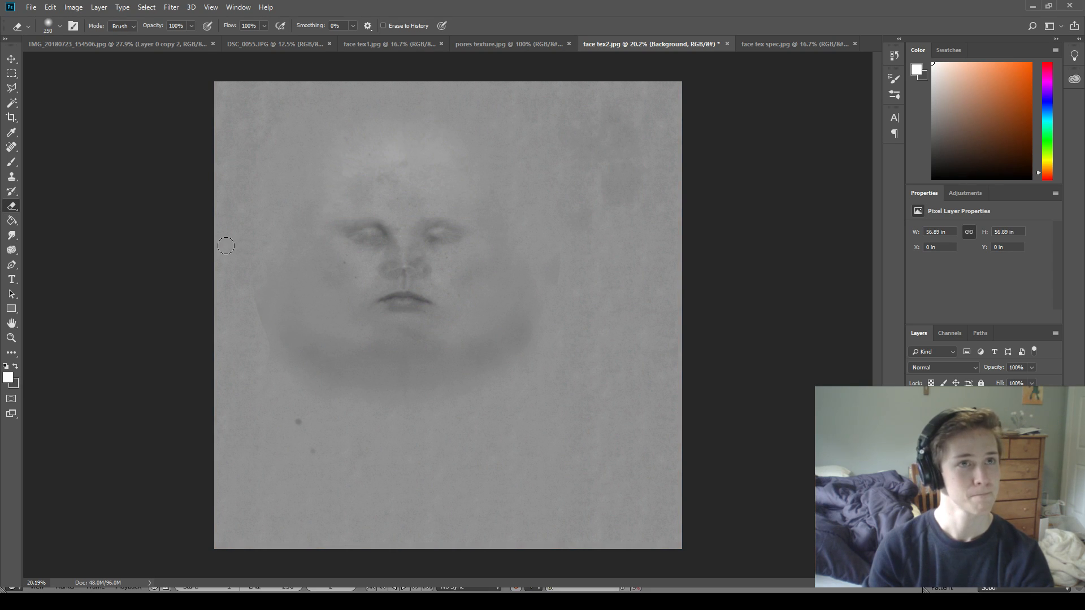
Invert the desaturated face layer and darken its overall brightness.
key("ctrl+shift+alt+n")
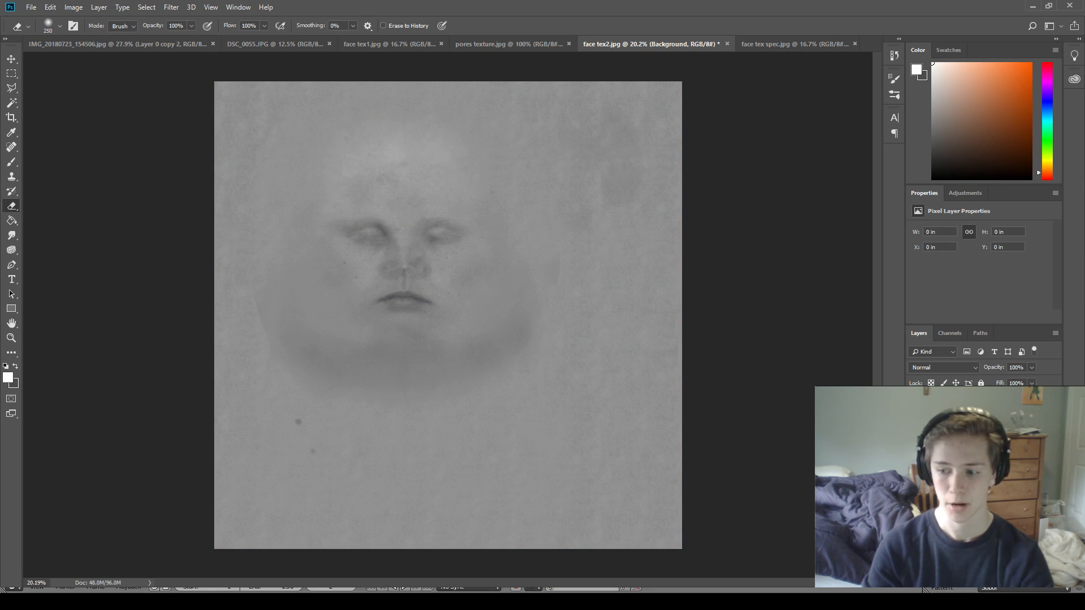
key("b")
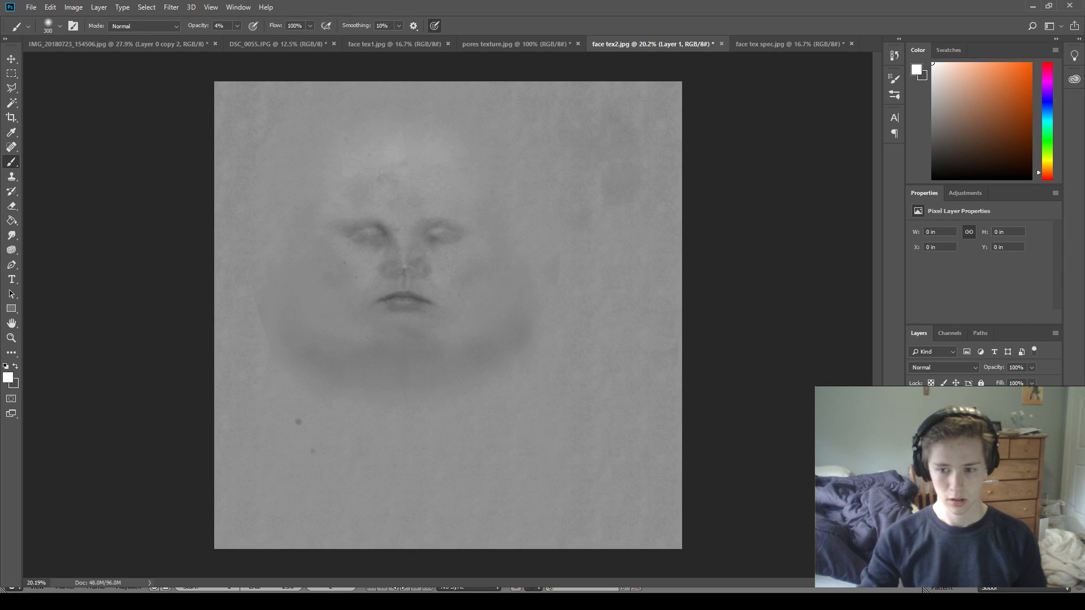
left_click(969, 419)
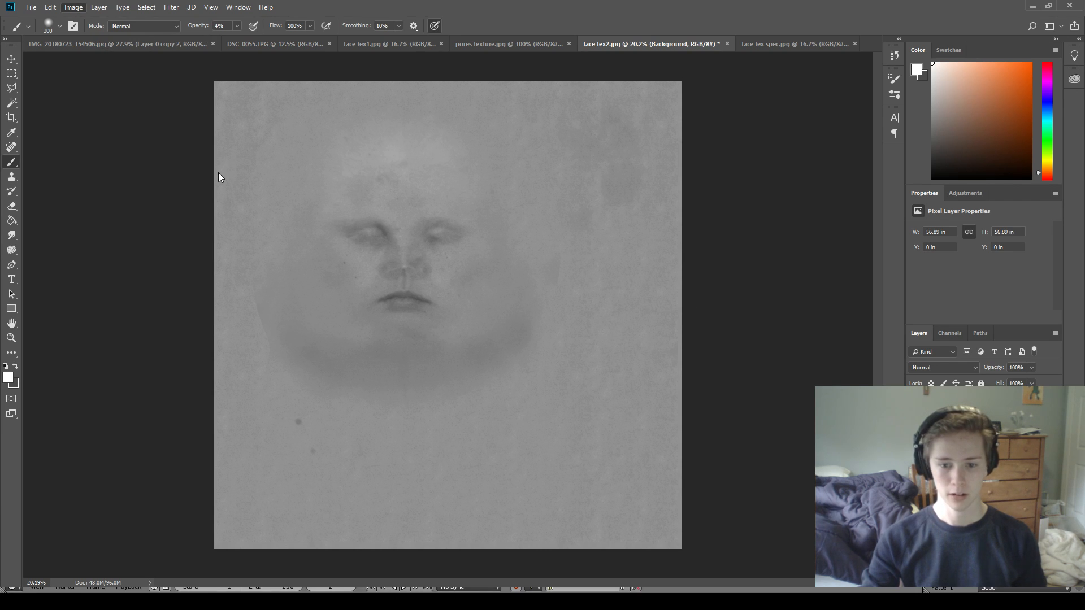
key("ctrl+i")
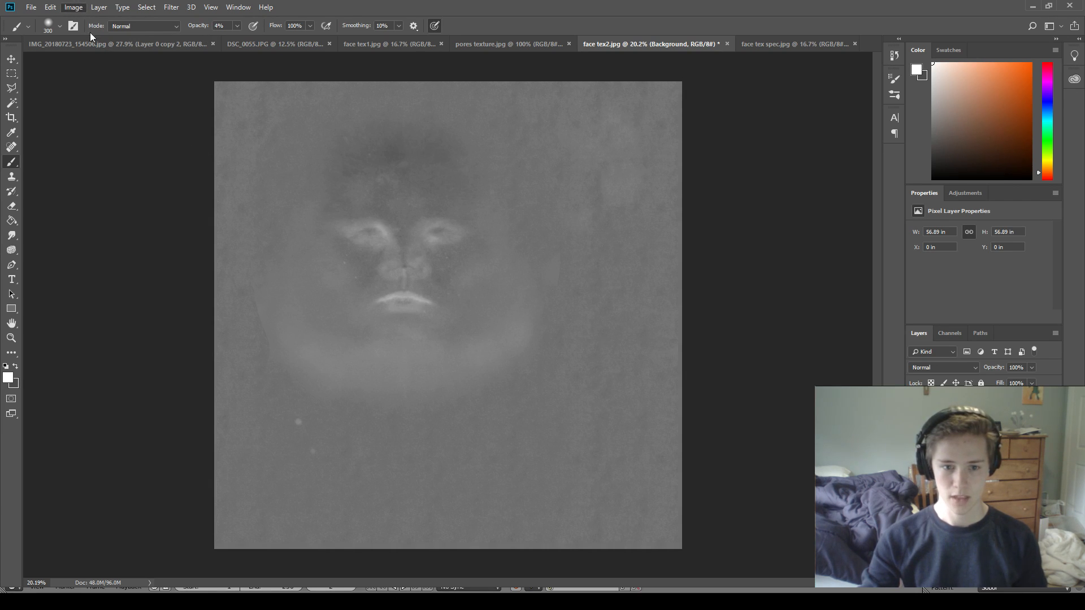
key("i")
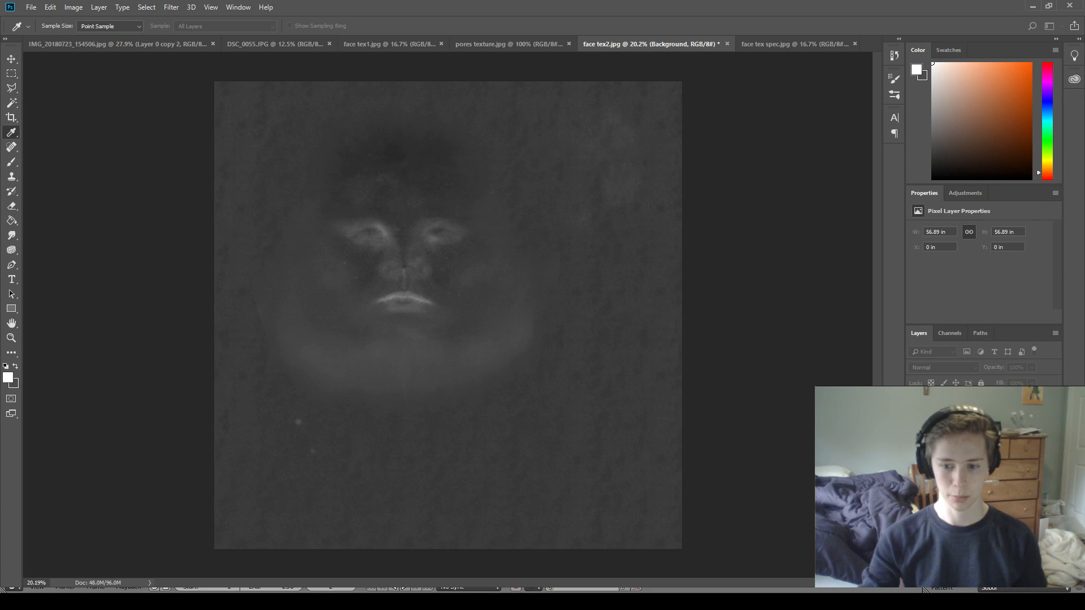
key("b")
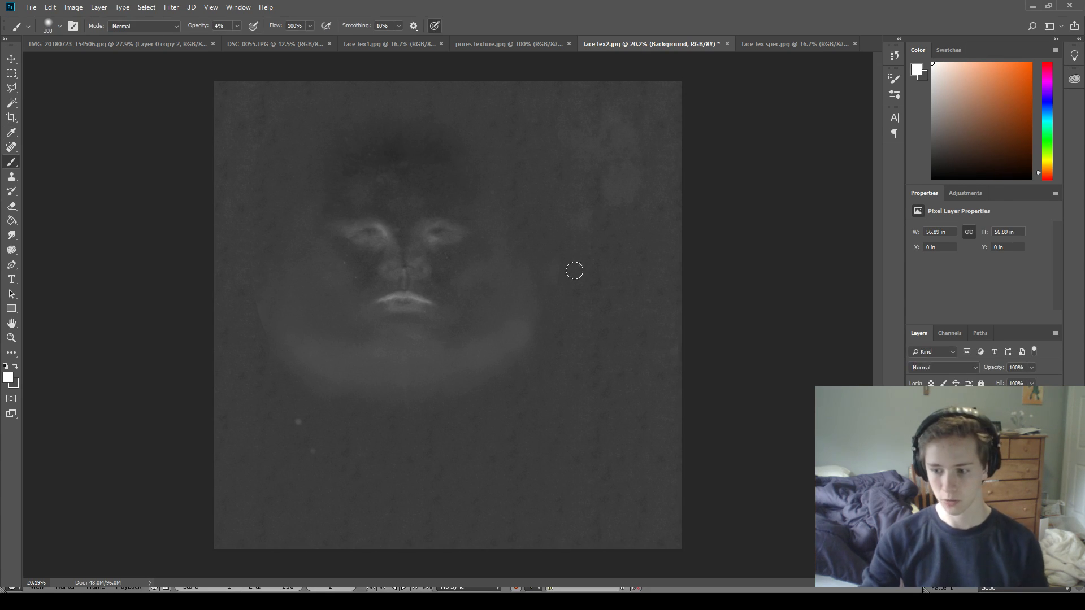
Brush soft white over both eye areas on a separate layer with a 300 px brush at 4% opacity.
key("ctrl+shift+alt+n")
scroll(482, 322, "up", 3, "alt")
scroll(343, 282, "up", 5, "alt")
scroll(277, 271, "up", 2)
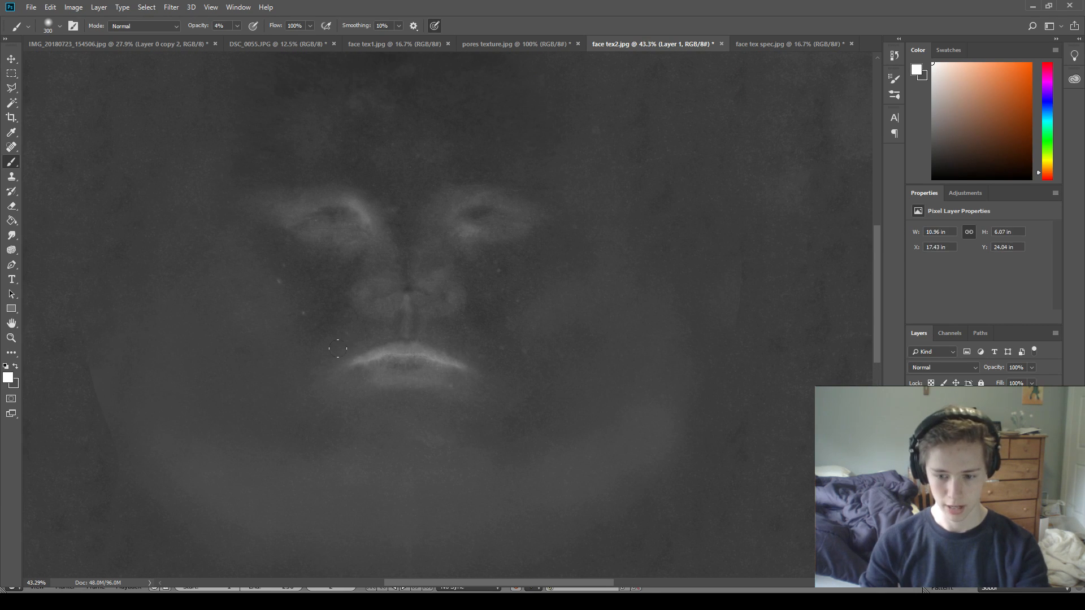
left_click_drag(276, 197, 286, 197)
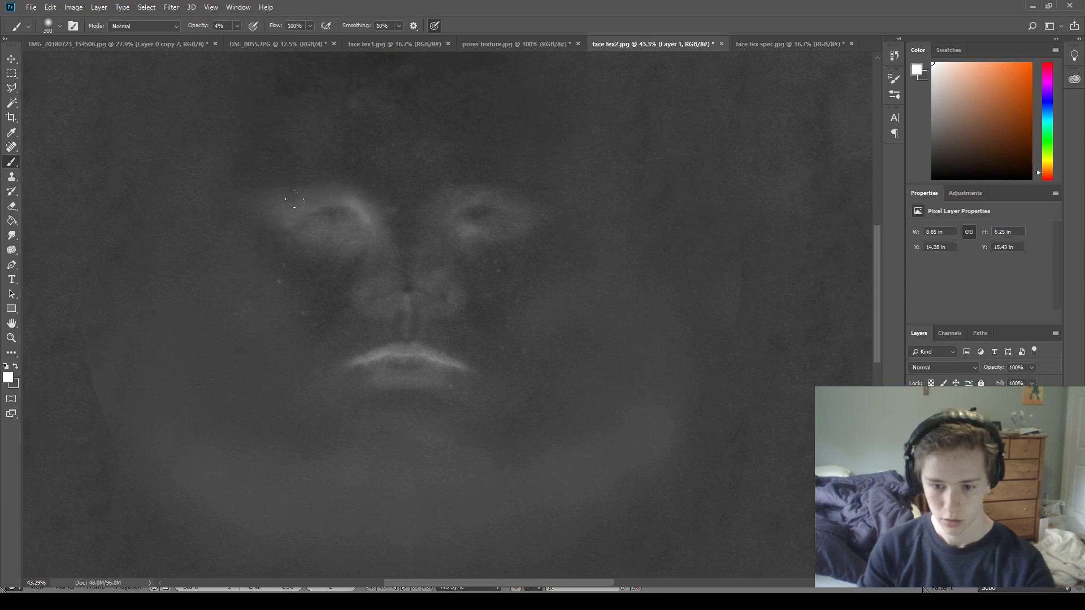
mouse_move(436, 226)
left_mouse_down()
mouse_move(446, 187)
mouse_move(440, 193)
left_mouse_up()
Brighten the nose from bridge to nostrils with a 200 px white brush at 4% opacity, undoing unwanted strokes.
scroll(416, 300, "up", 1, "alt")
scroll(419, 295, "up", 2, "alt")
key("bracketleft")
key("bracketleft")
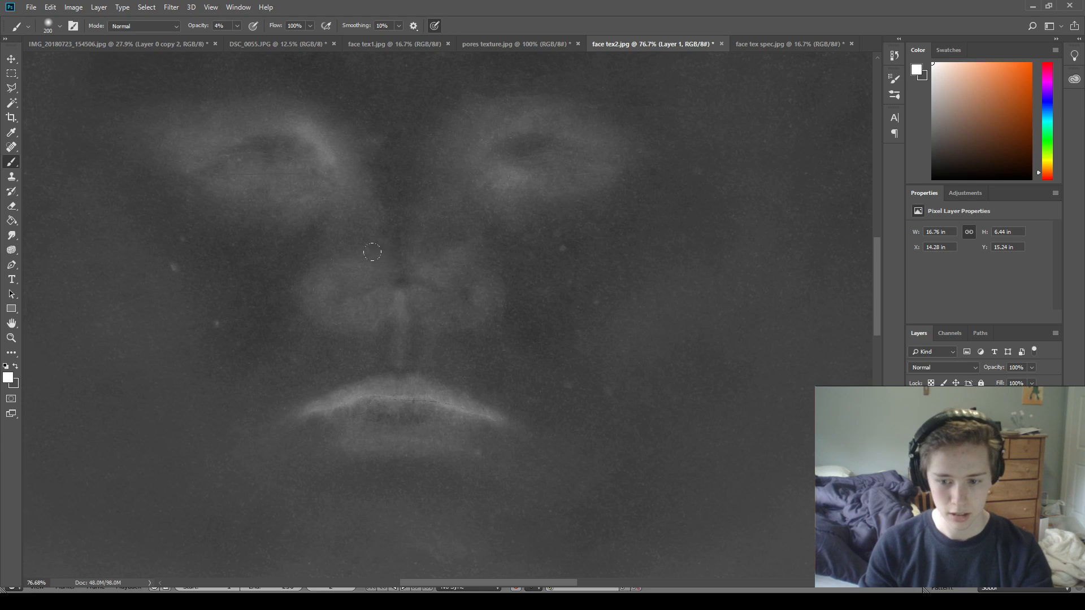
left_click_drag(391, 258, 436, 279)
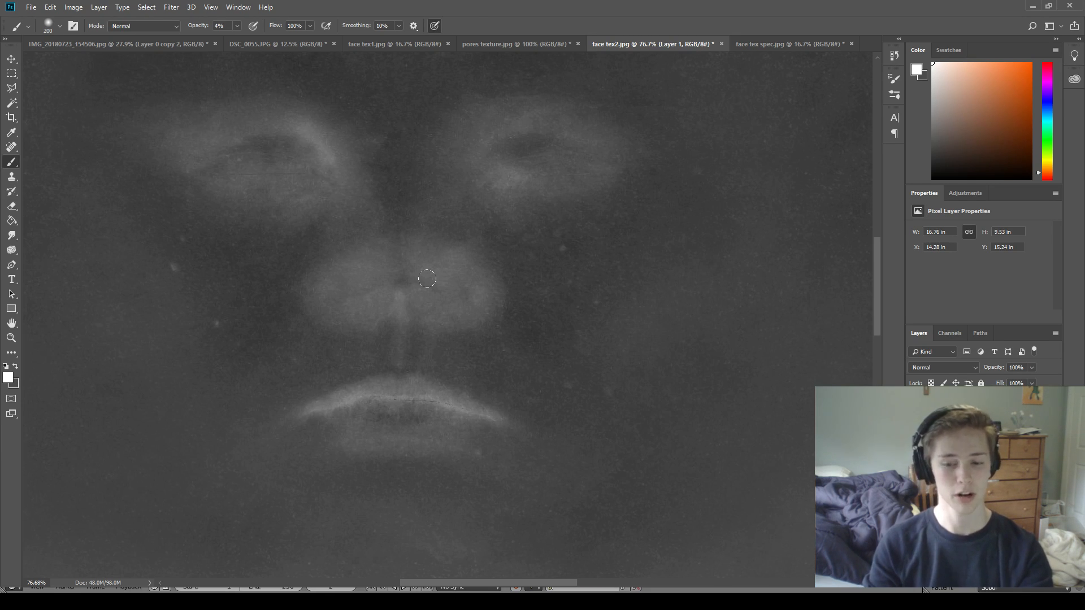
key("ctrl+z")
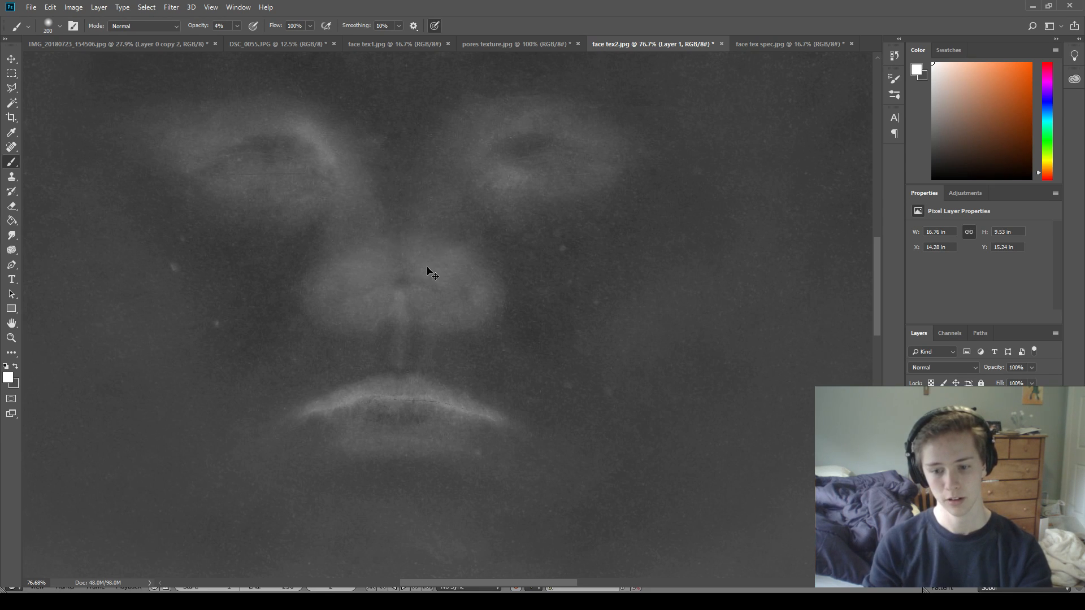
key("ctrl+z")
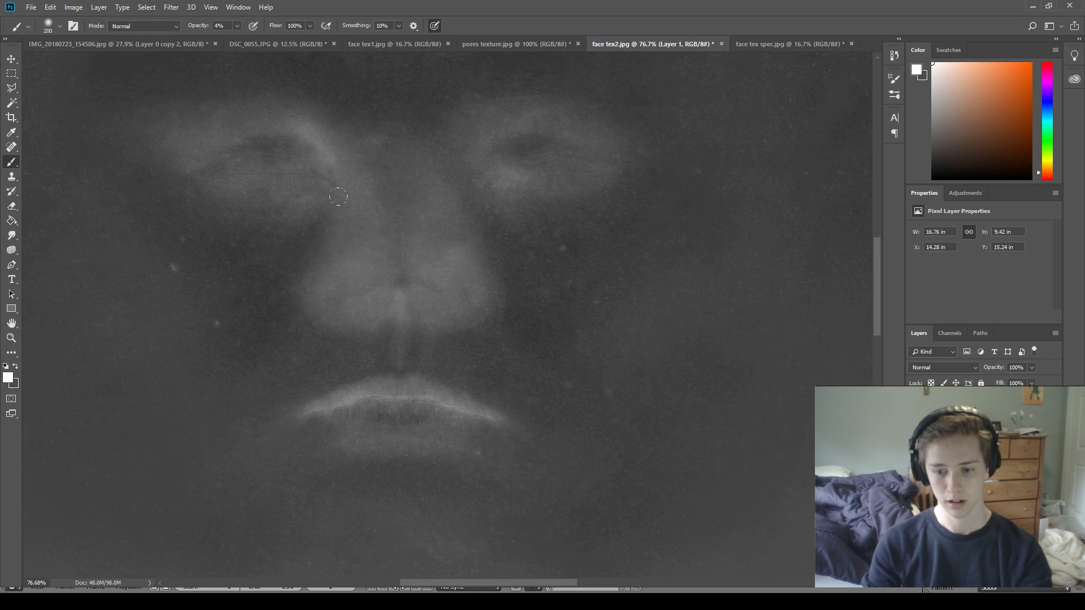
scroll(368, 179, "down", 4, "alt")
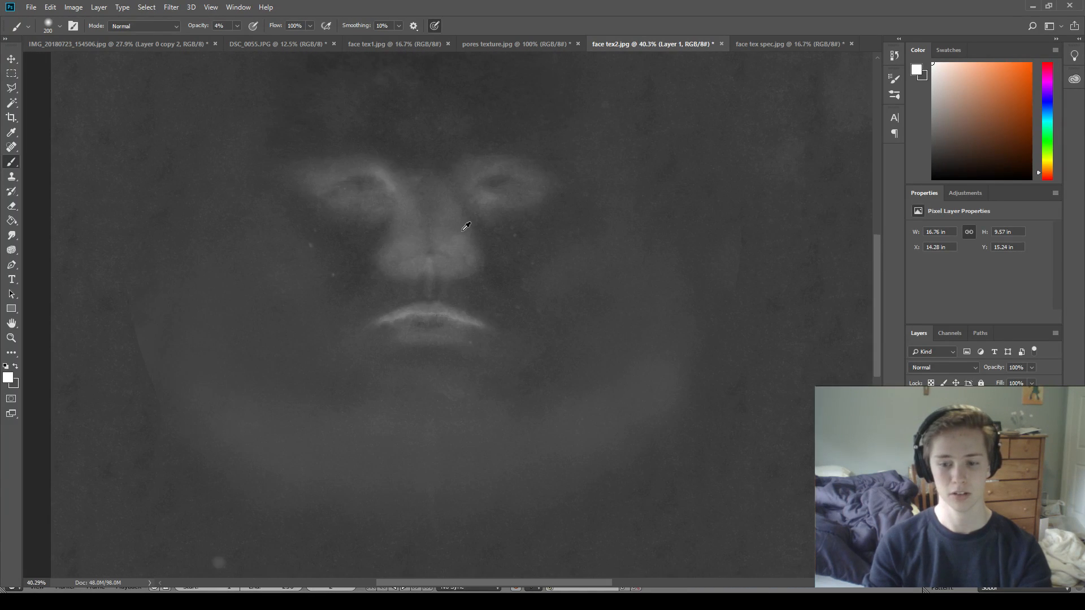
scroll(358, 240, "up", 4, "alt")
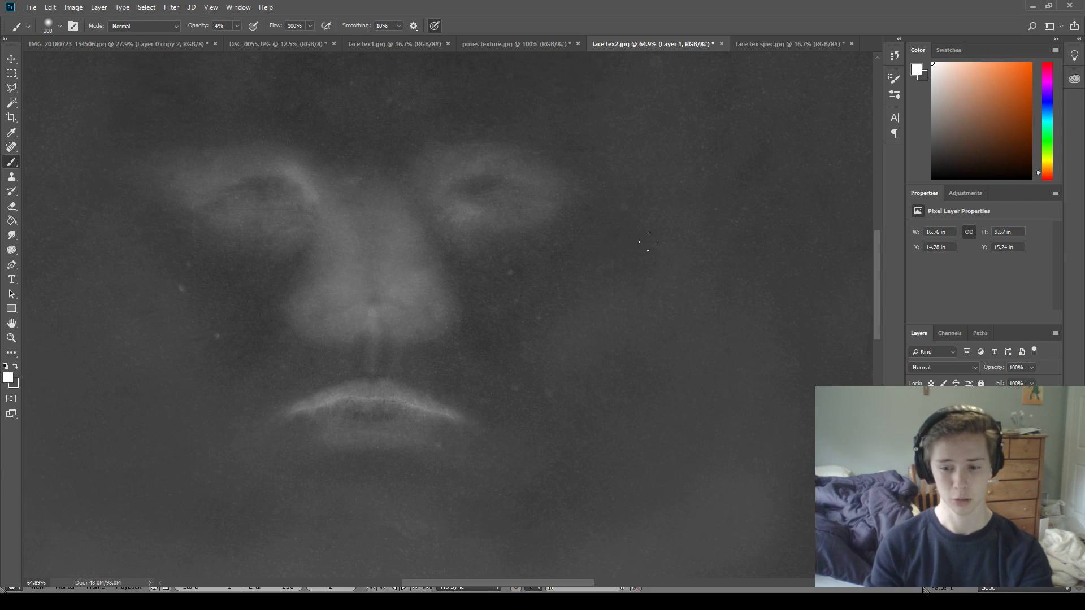
scroll(573, 338, "down", 3, "alt")
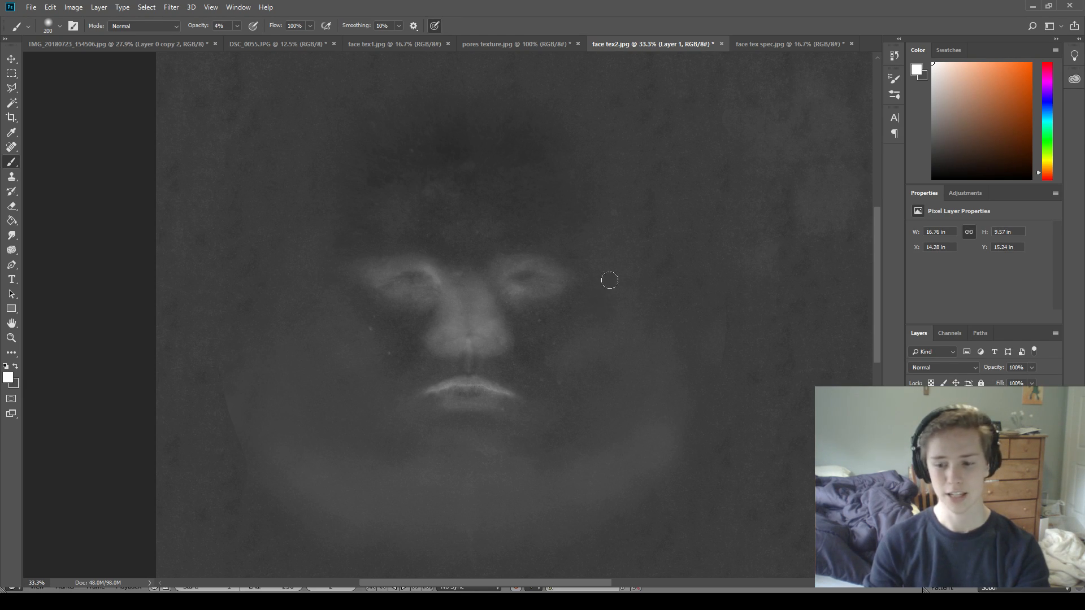
Brighten the area around the texture's upper-right patches with a 1200 px white brush, then undo the last stroke.
scroll(674, 182, "down", 3, "alt")
scroll(658, 136, "up", 2, "alt")
scroll(655, 139, "up", 4)
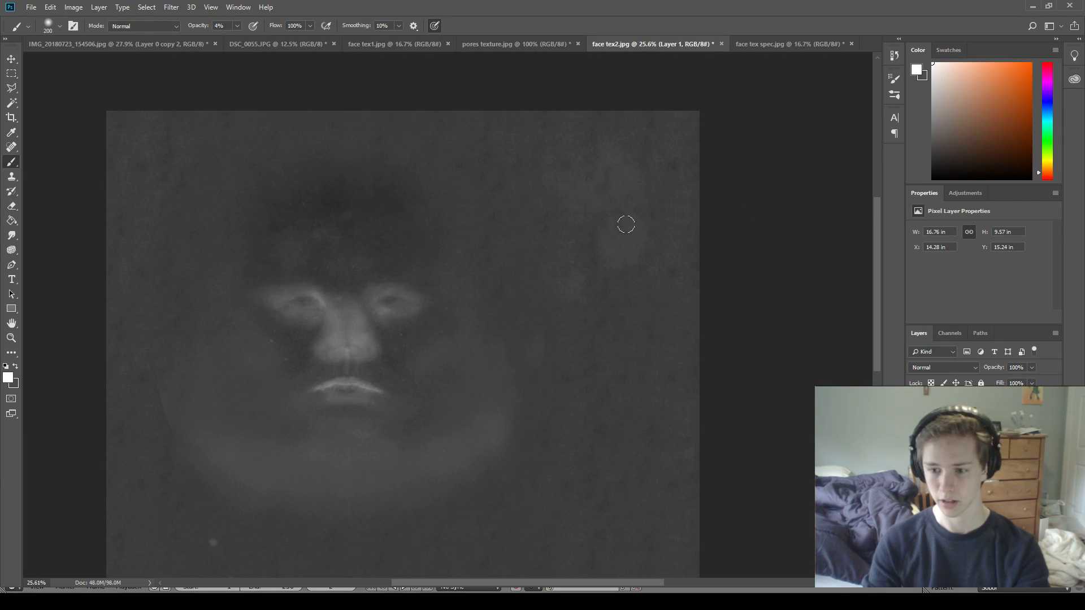
key("bracketright")
key("bracketright")
key("bracketright")
key("bracketright")
key("bracketright")
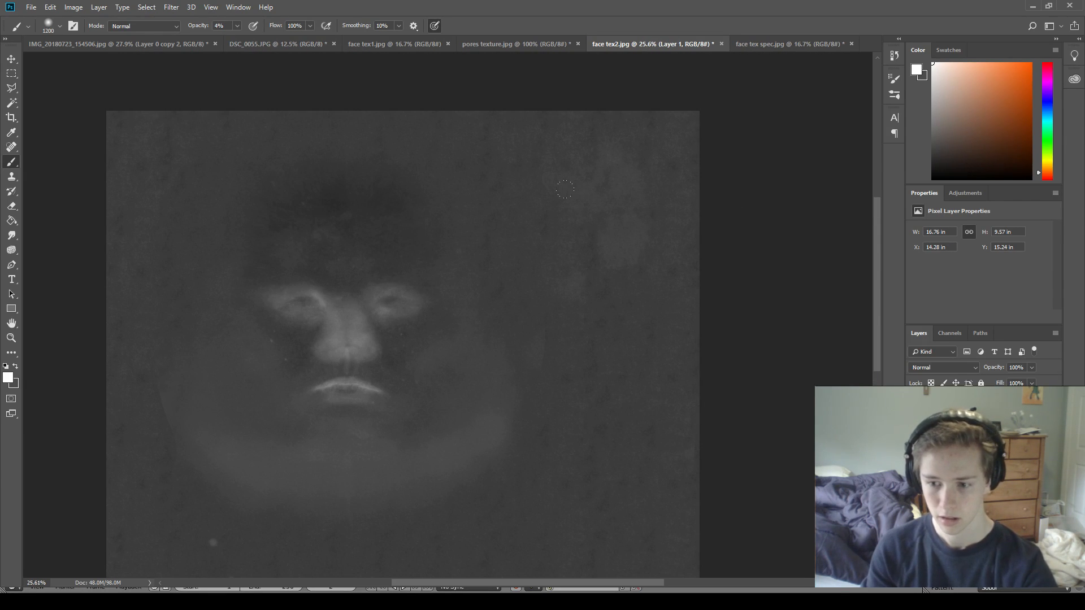
mouse_move(557, 172)
left_mouse_down()
mouse_move(594, 226)
mouse_move(563, 114)
left_mouse_up()
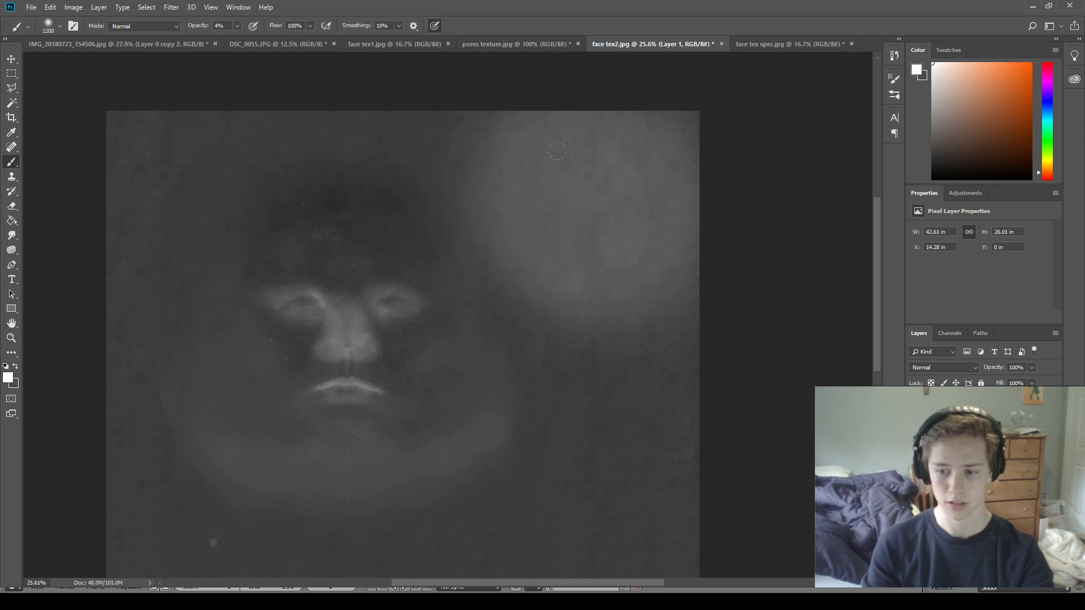
key("ctrl+z")
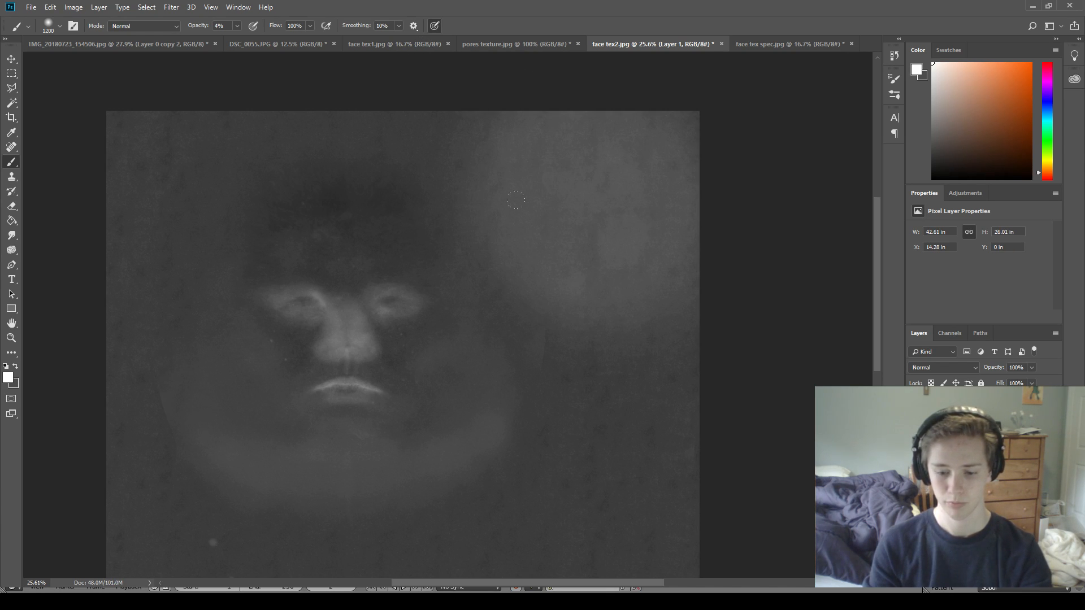
Try to brighten both cheeks beside the mouth with a smaller 500 px white brush.
scroll(265, 435, "up", 5, "alt")
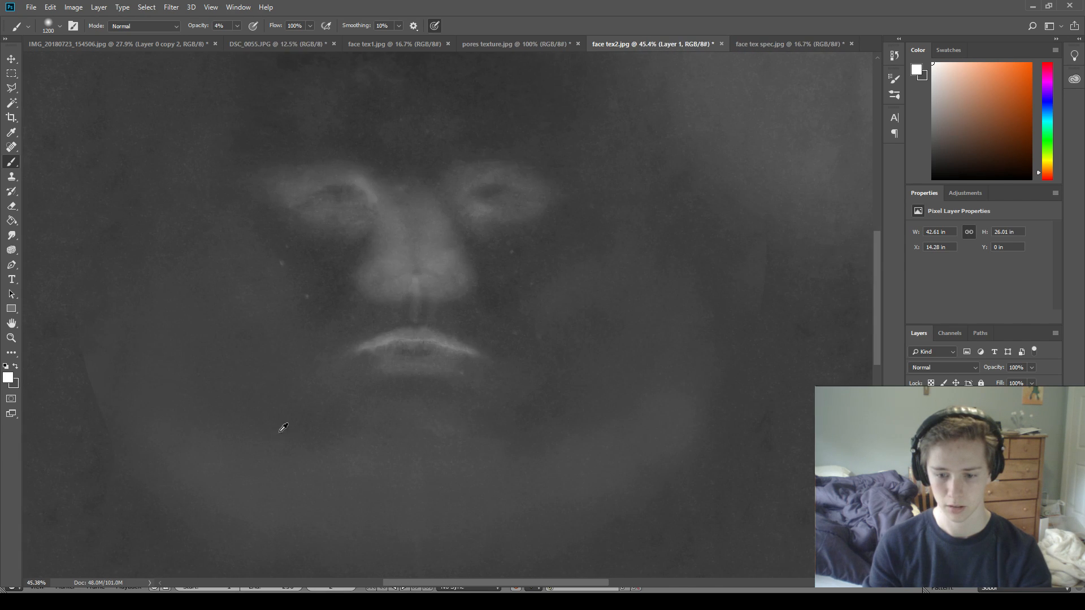
key("bracketleft")
key("bracketleft")
key("bracketleft")
key("bracketleft")
key("bracketleft")
key("bracketleft")
key("bracketleft")
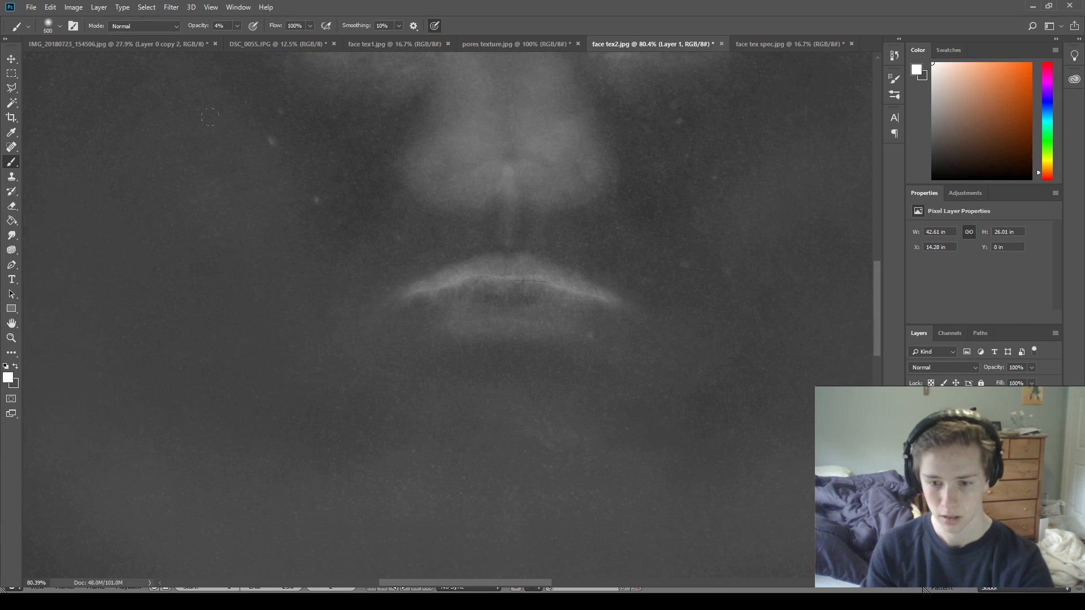
left_click(300, 221)
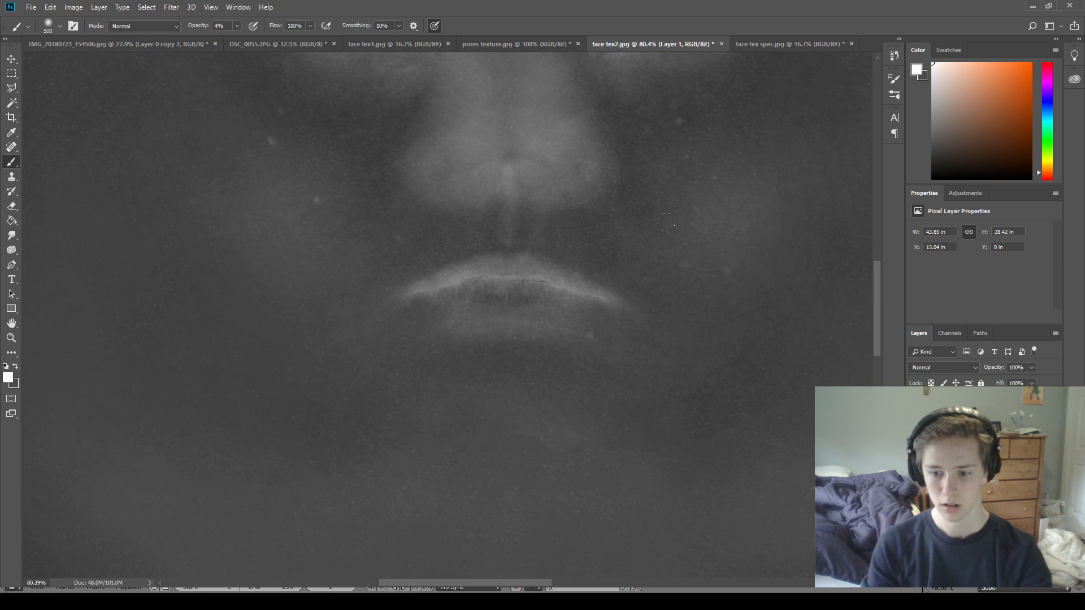
Enlarge the brush and paint faint white highlights over both cheeks of the face texture.
scroll(754, 311, "down", 6, "alt")
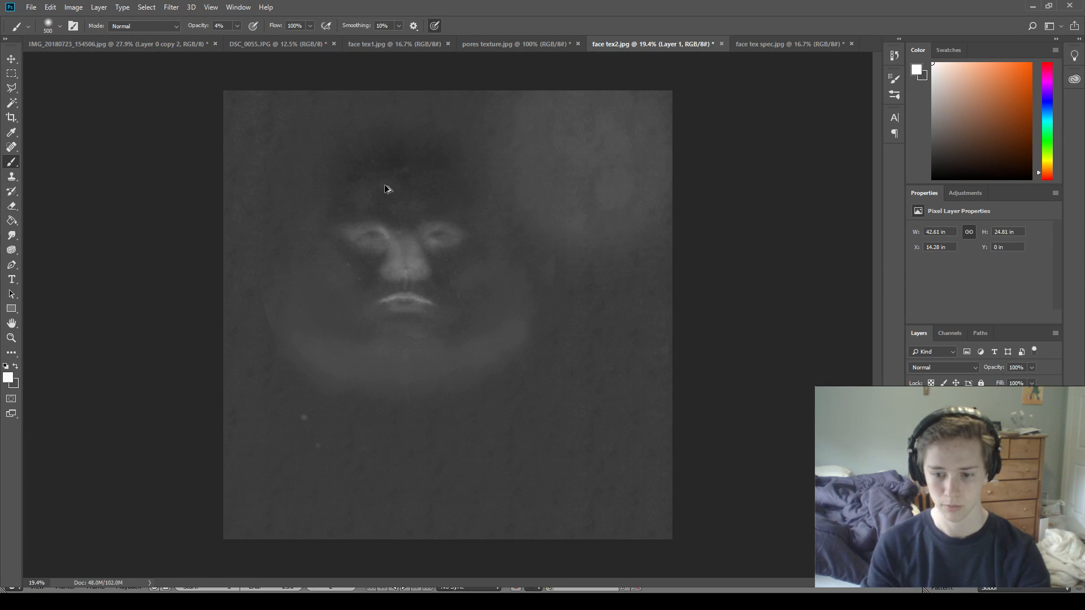
key("bracketright")
key("bracketright")
key("bracketright")
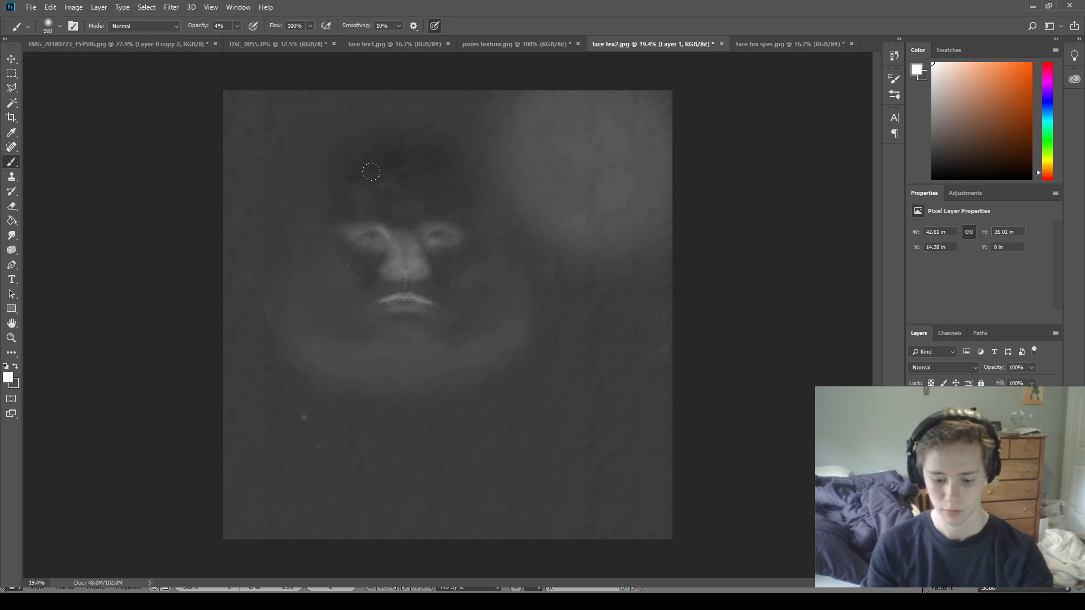
left_click_drag(333, 260, 360, 304)
left_click_drag(435, 258, 412, 354)
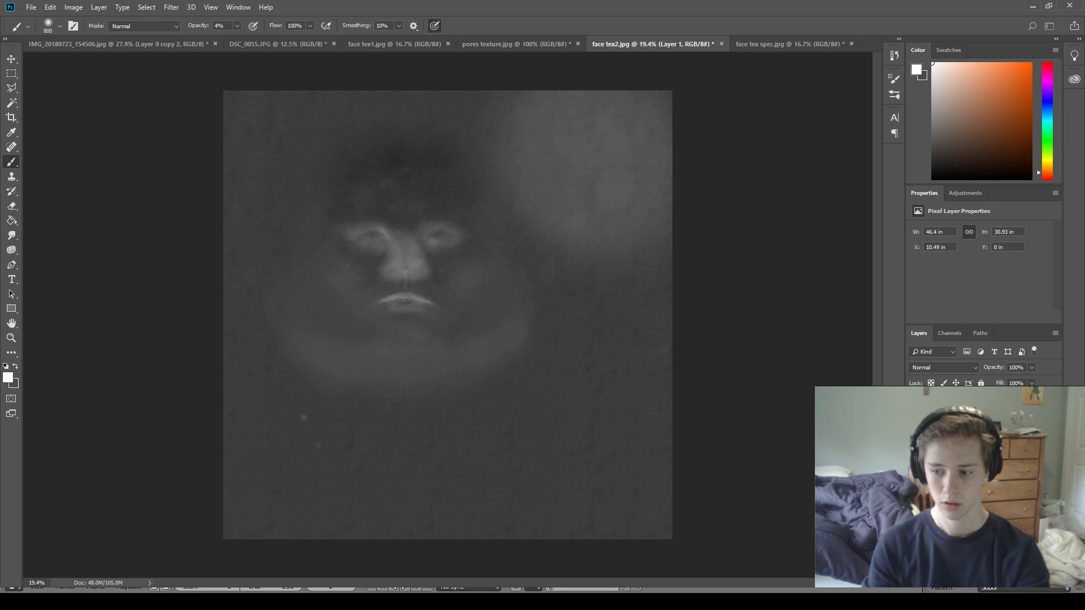
Merge the painted highlights with the grayscale face layer and raise the layer's brightness and contrast.
key("ctrl+e")
key("ctrl+z")
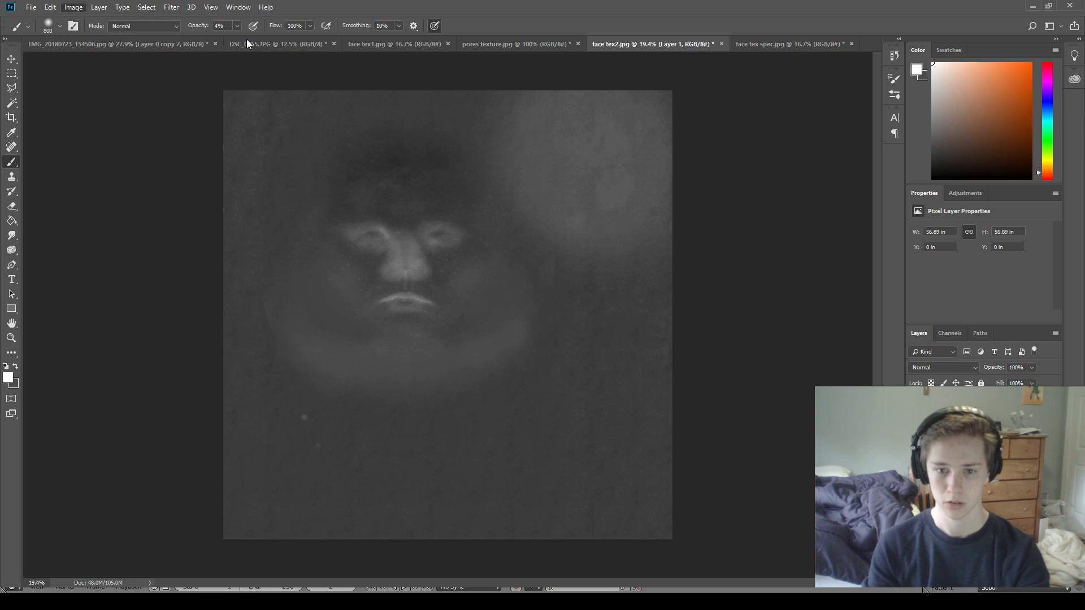
key("i")
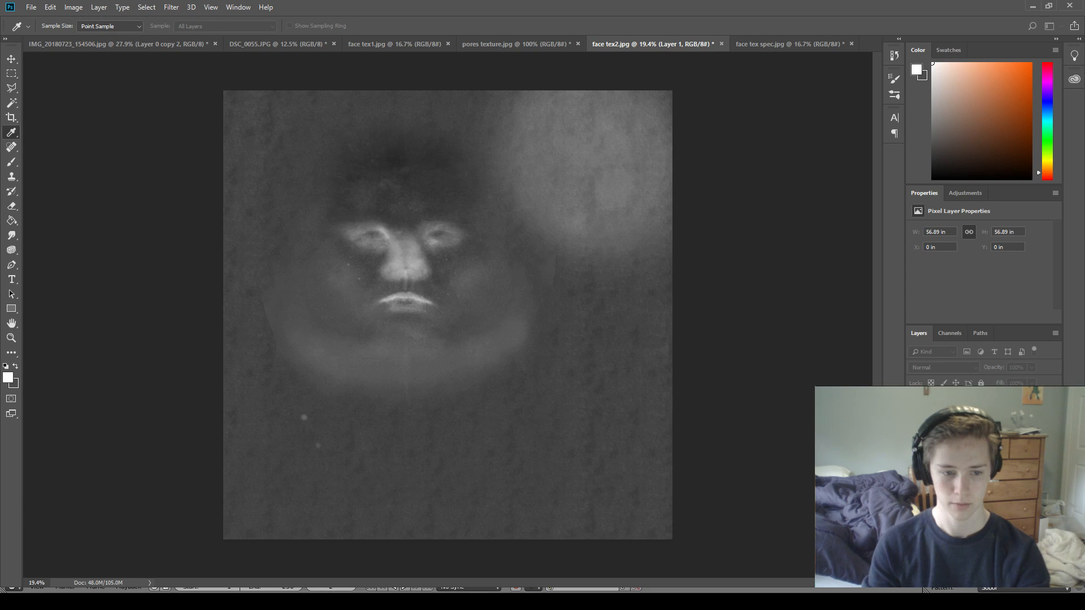
key("b")
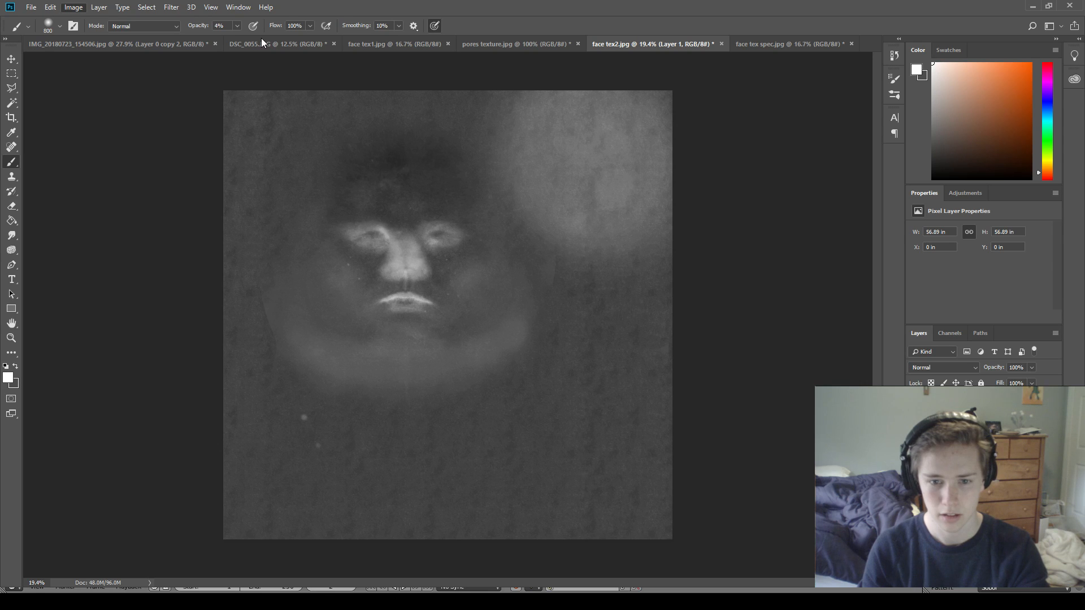
Strongly increase the grayscale face layer's brightness and contrast again, then switch back to Blender.
key("i")
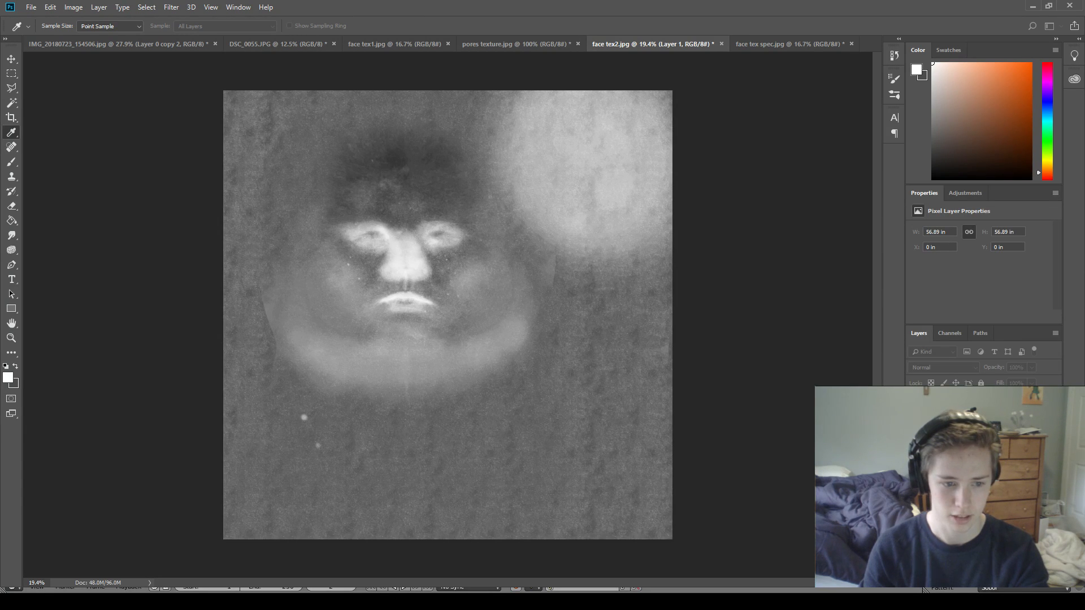
key("b")
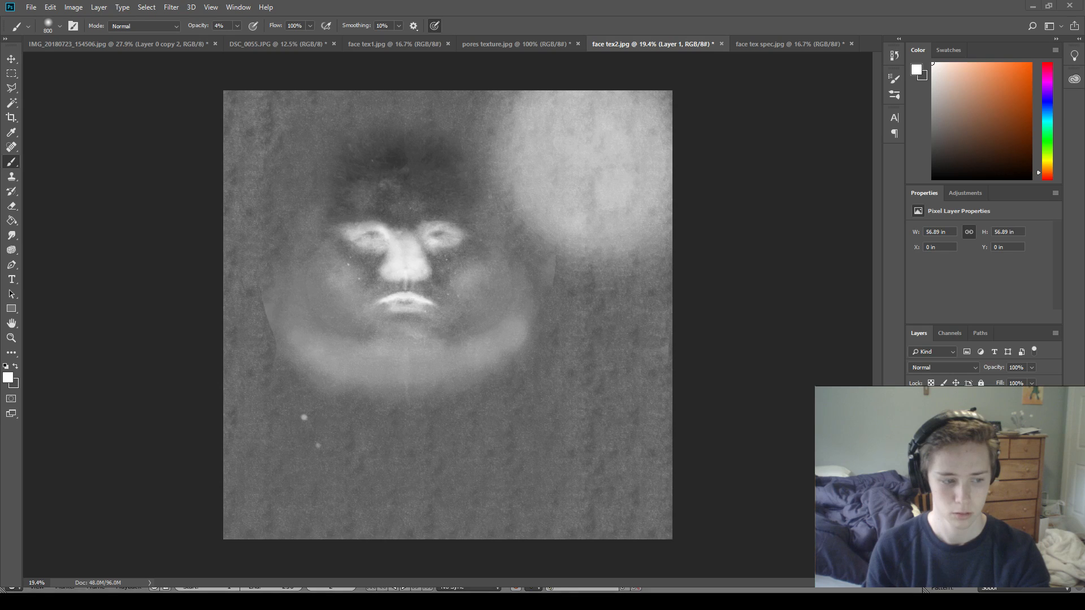
key("alt+Tab")
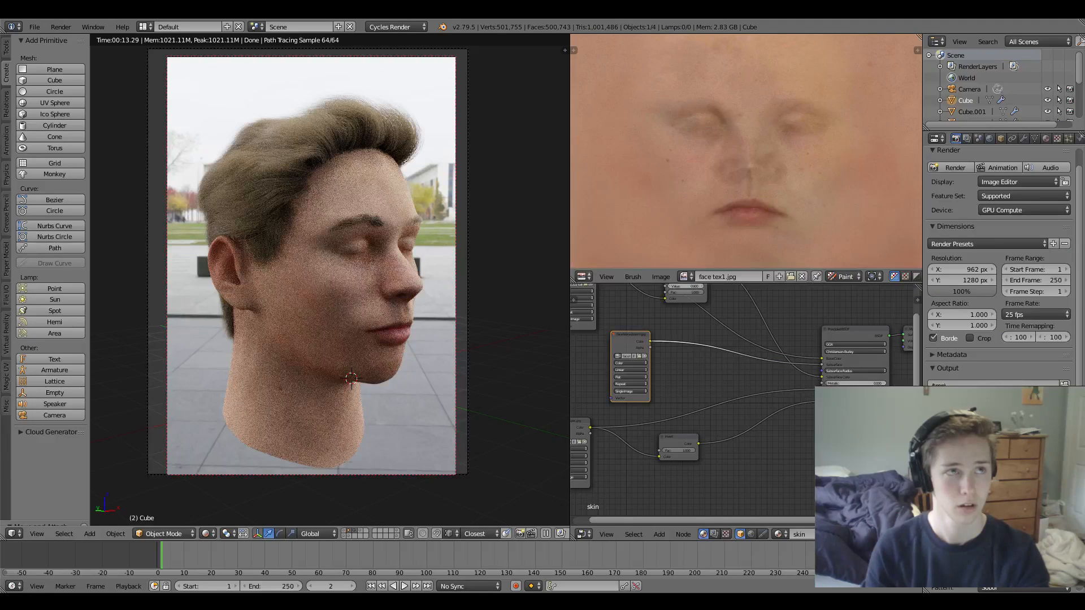
Load face tex subderm.jpg into the skin material's selected image texture node and examine the head's render up close.
left_click(640, 359)
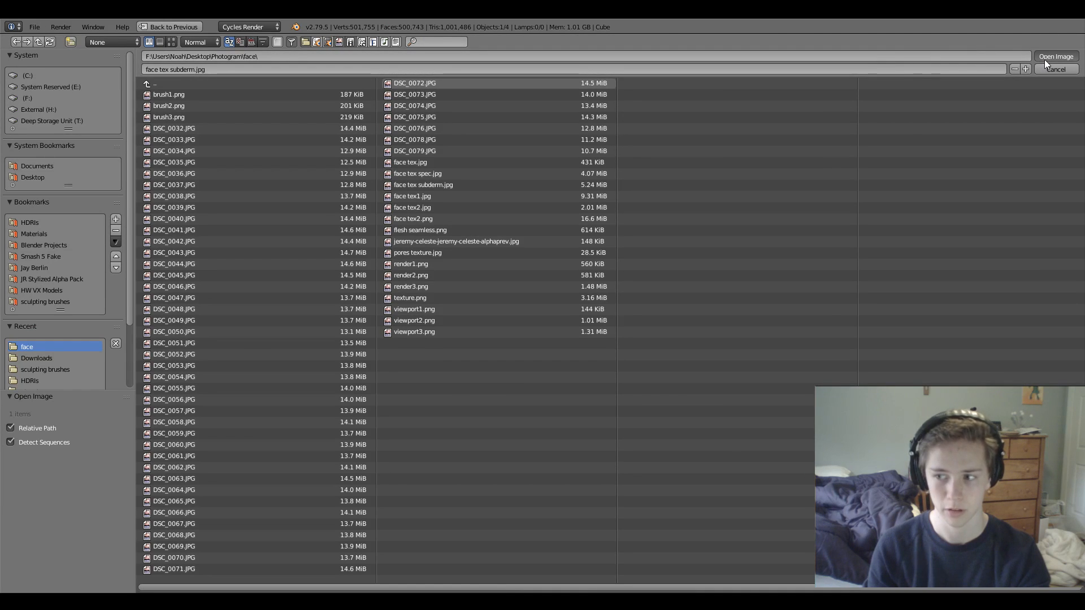
key("Return")
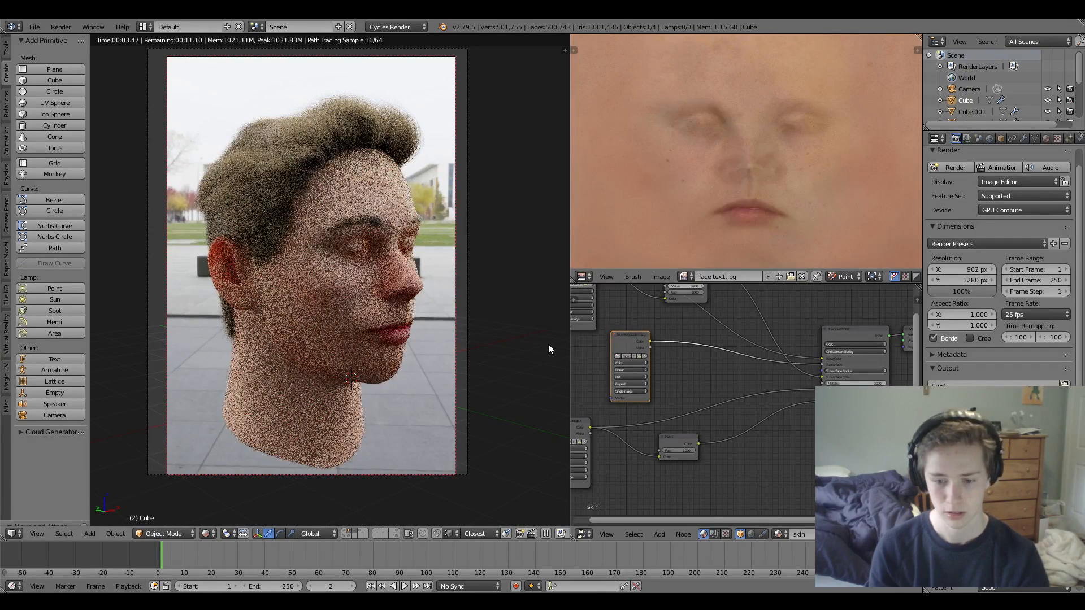
scroll(459, 292, "up", 3)
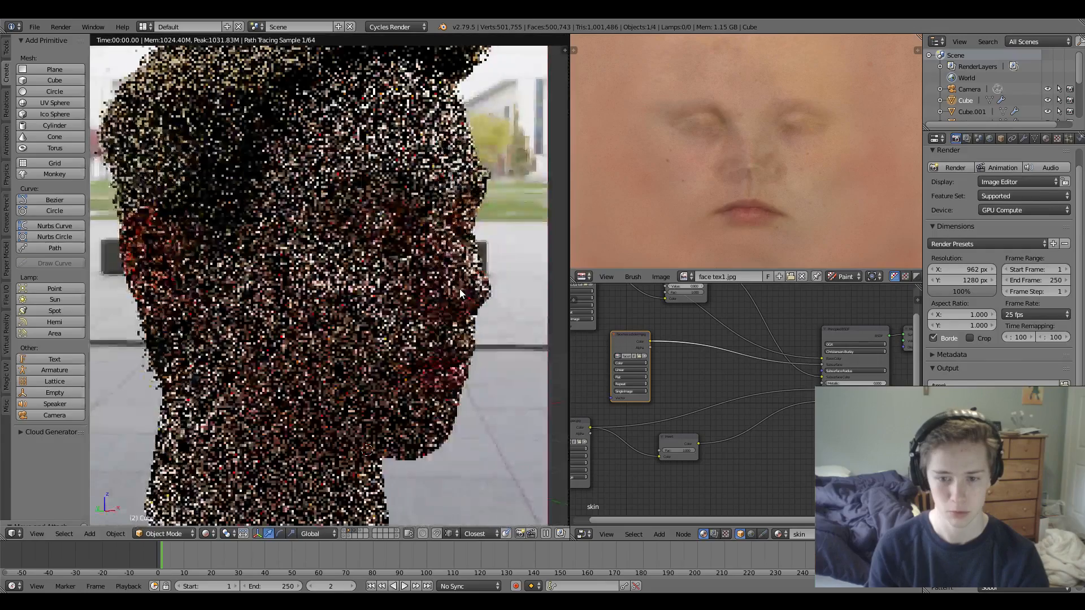
scroll(460, 291, "down", 3)
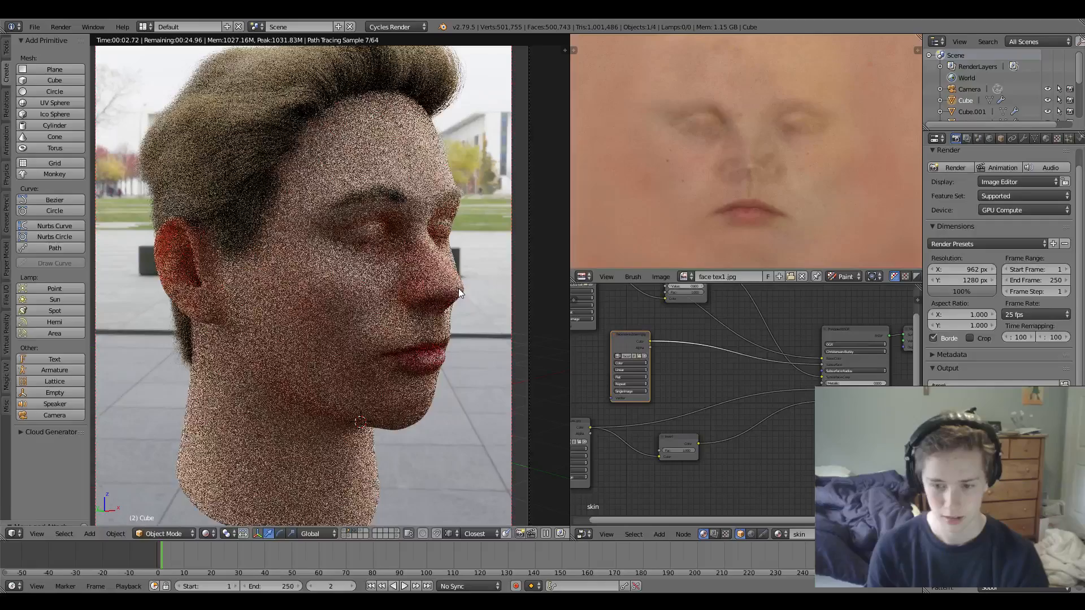
key("ctrl+b")
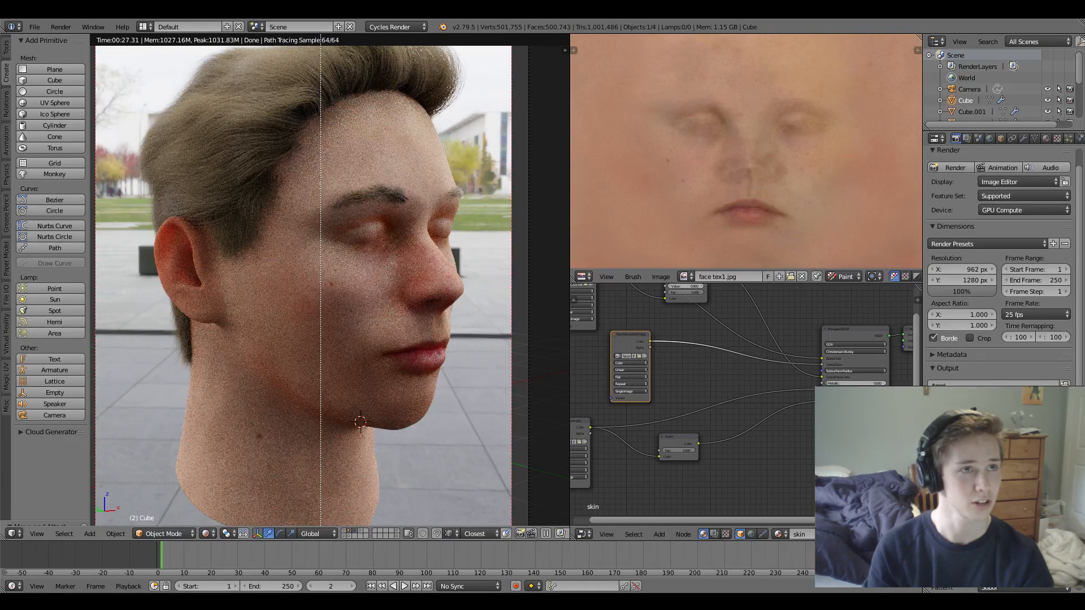
Switch to Photoshop, sample a dark gray beside the face, and darken the lips with a 250 px brush at 36% opacity.
key("alt+Tab")
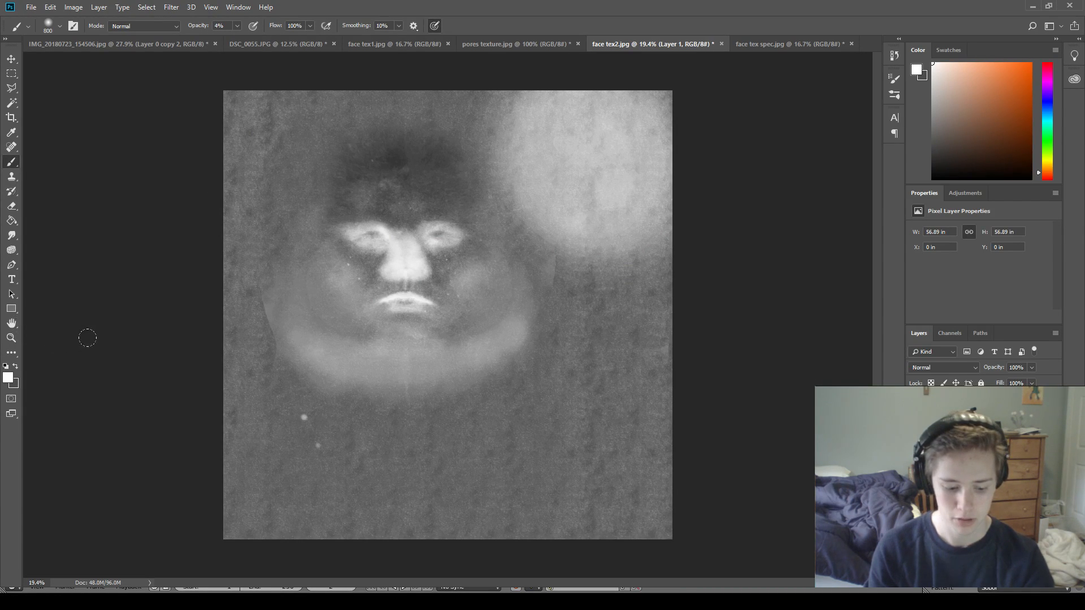
left_click(230, 295, "alt")
scroll(388, 300, "up", 4, "alt")
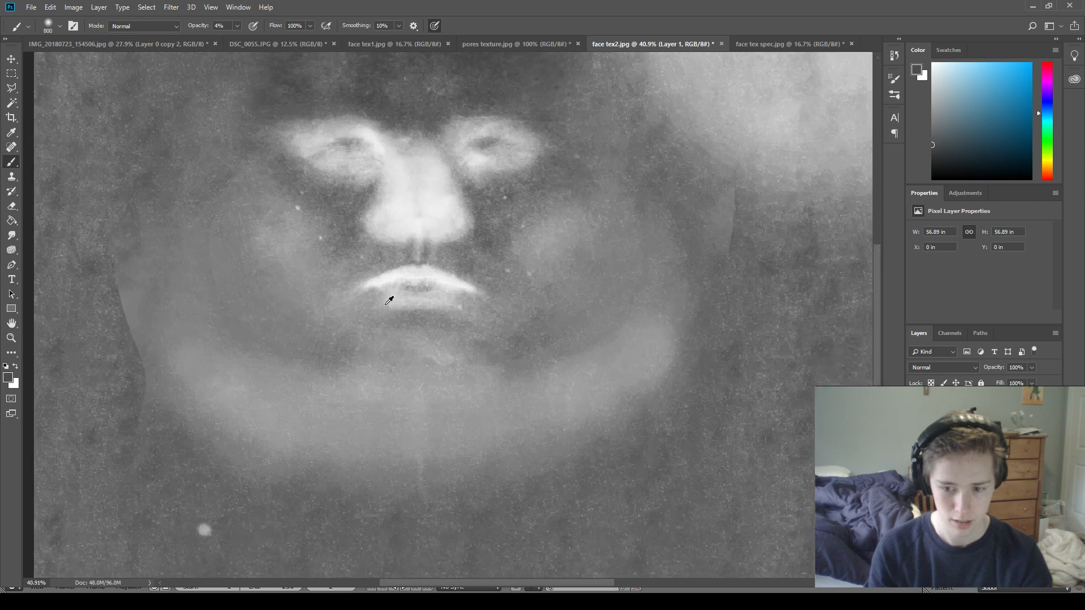
key("bracketleft")
key("bracketleft")
key("bracketleft")
key("bracketleft")
key("bracketleft")
key("bracketleft")
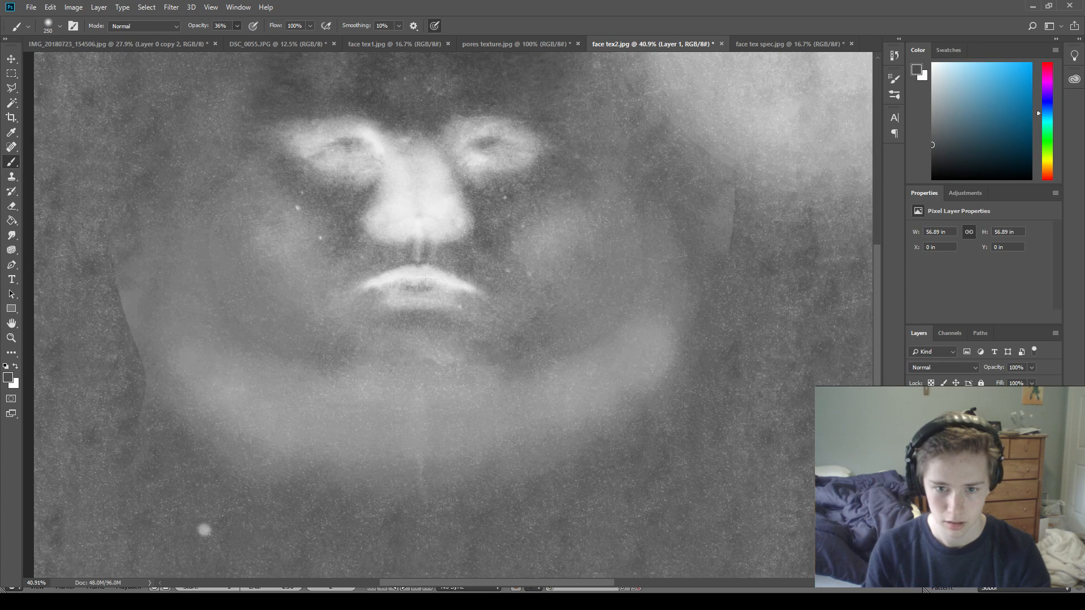
mouse_move(368, 287)
left_mouse_down()
mouse_move(474, 288)
mouse_move(404, 264)
mouse_move(489, 271)
left_mouse_up()
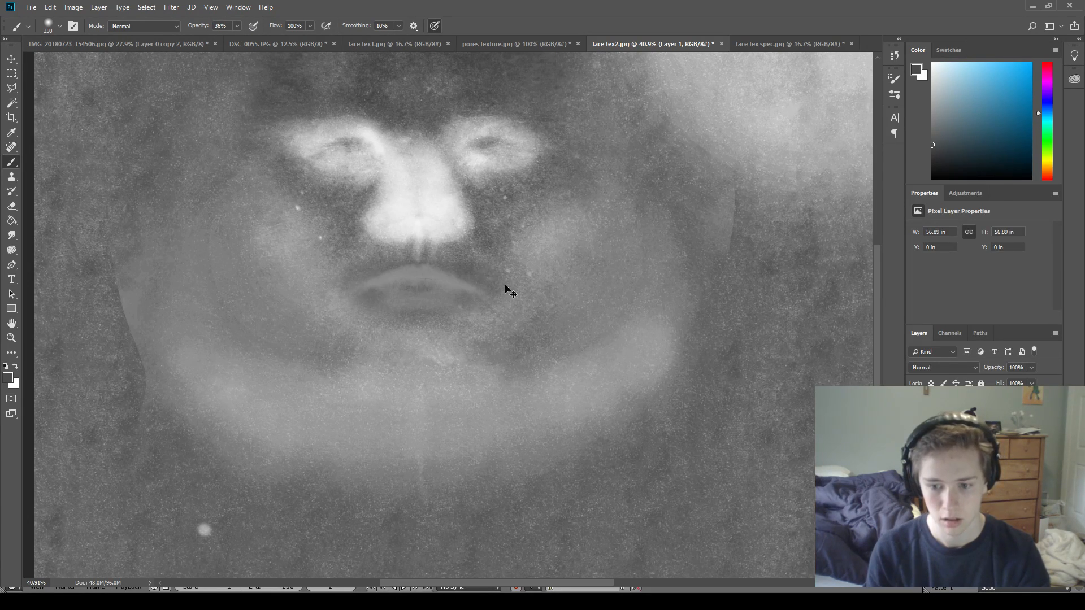
key("ctrl+z")
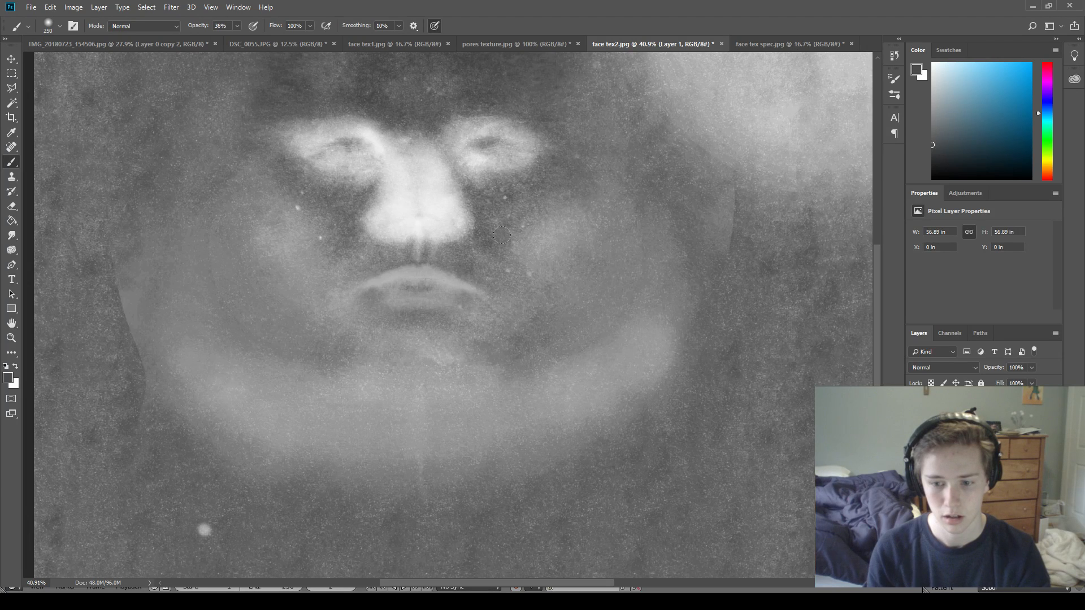
left_click_drag(500, 272, 319, 270)
key("ctrl+z")
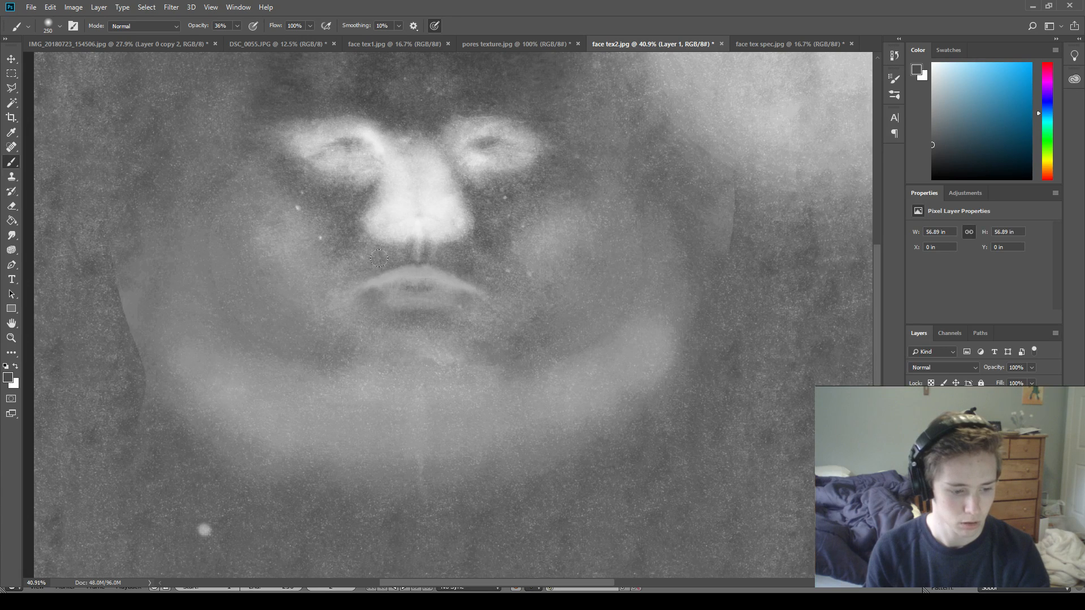
Enlarge the brush to 400 px and darken the lips further to blend them into the surrounding gray.
key("bracketright")
key("bracketright")
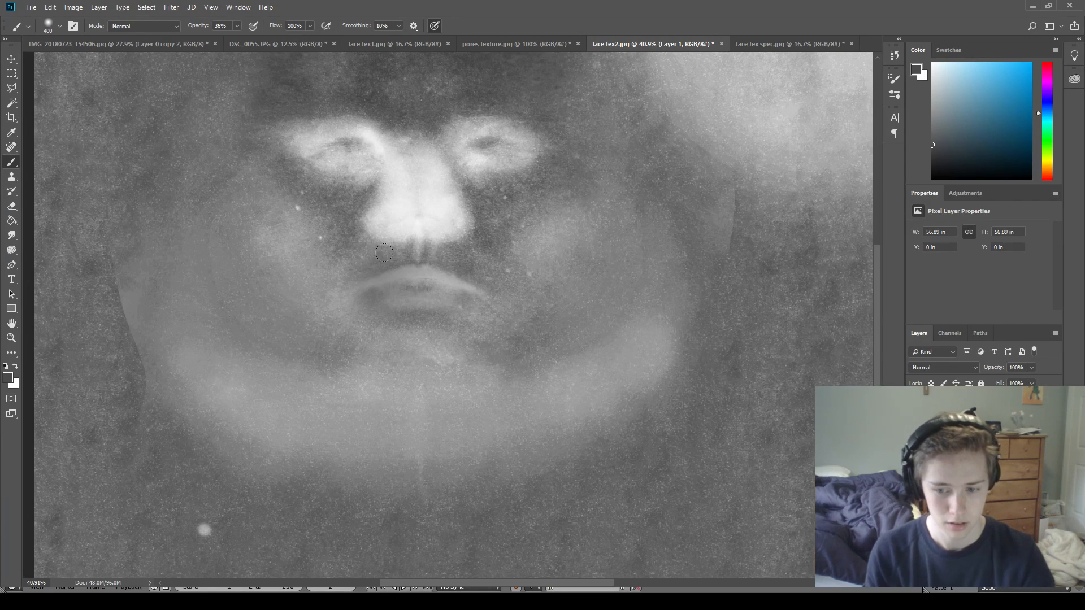
left_click(433, 279)
left_click(474, 287)
scroll(320, 257, "down", 4, "alt")
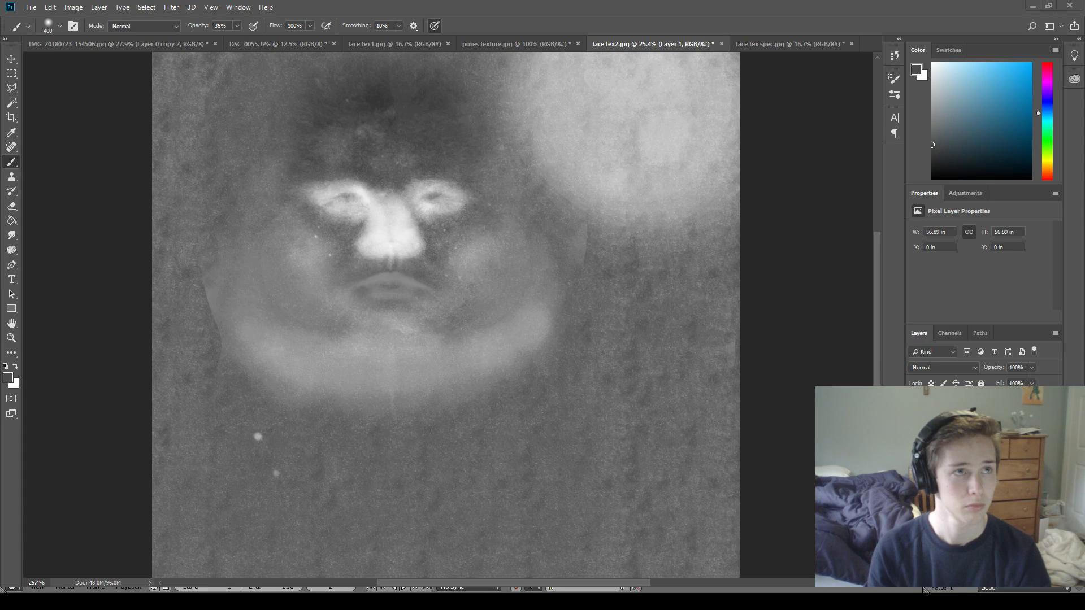
Switch to Blender, reload the edited subdermal texture in the selected image texture node, and check the lips in the render.
key("alt+Tab")
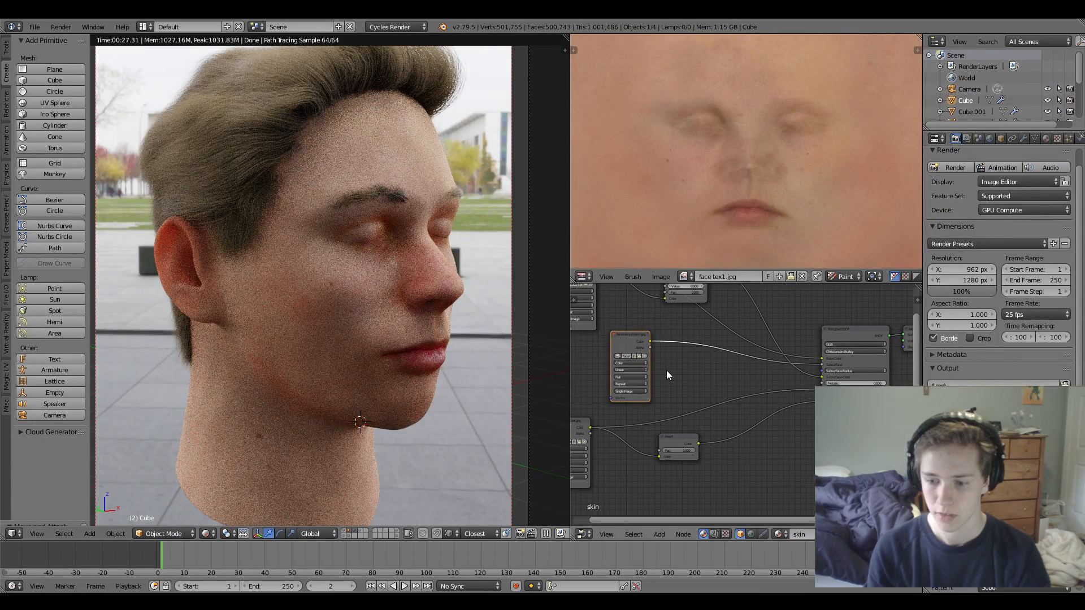
left_click(638, 355)
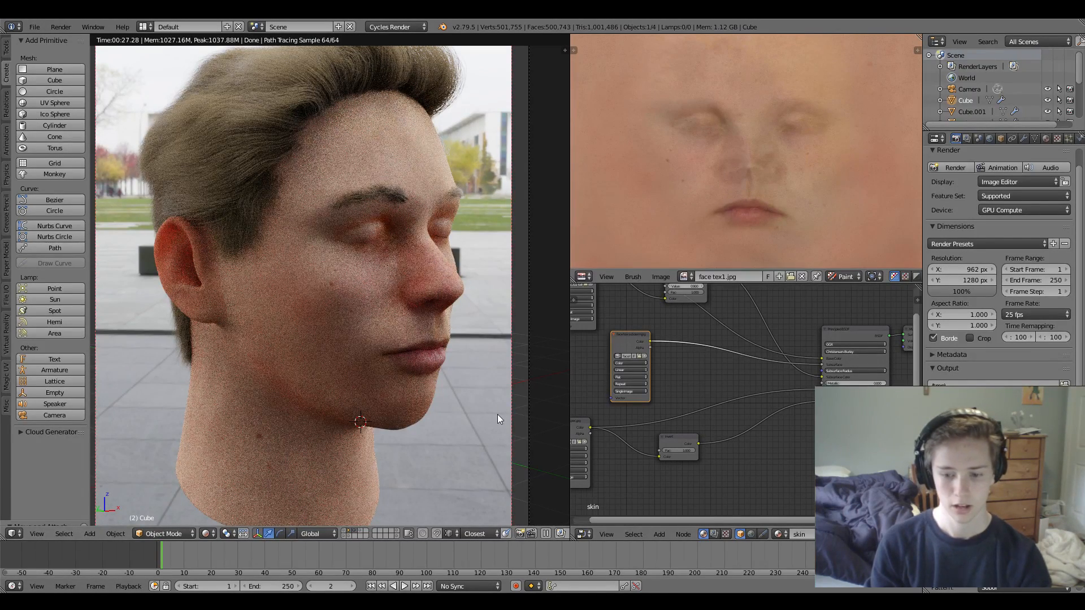
scroll(374, 402, "down", 1)
scroll(374, 402, "up", 1)
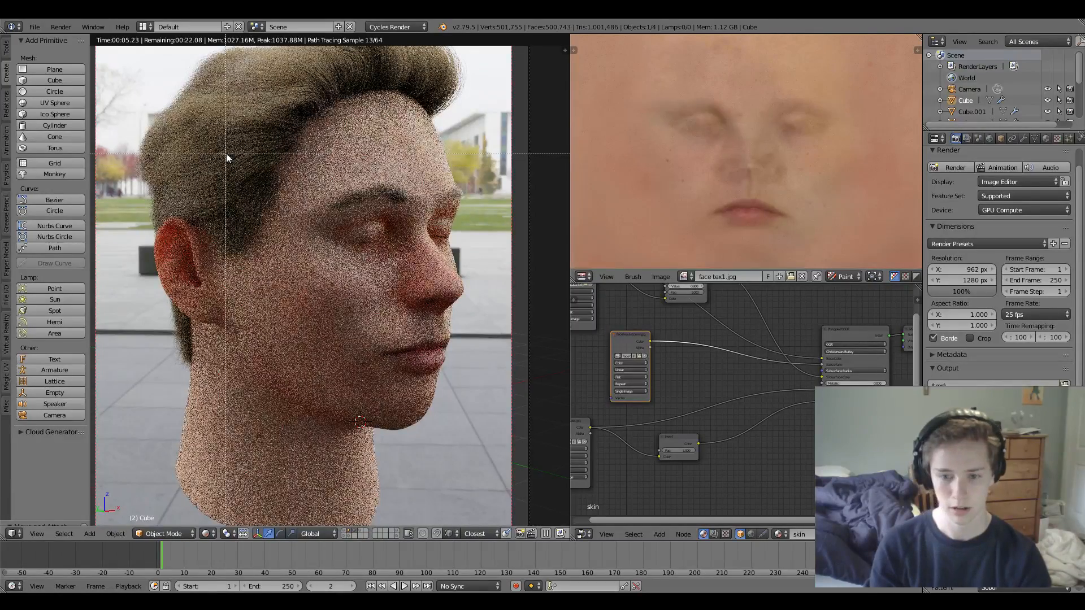
scroll(400, 320, "down", 5)
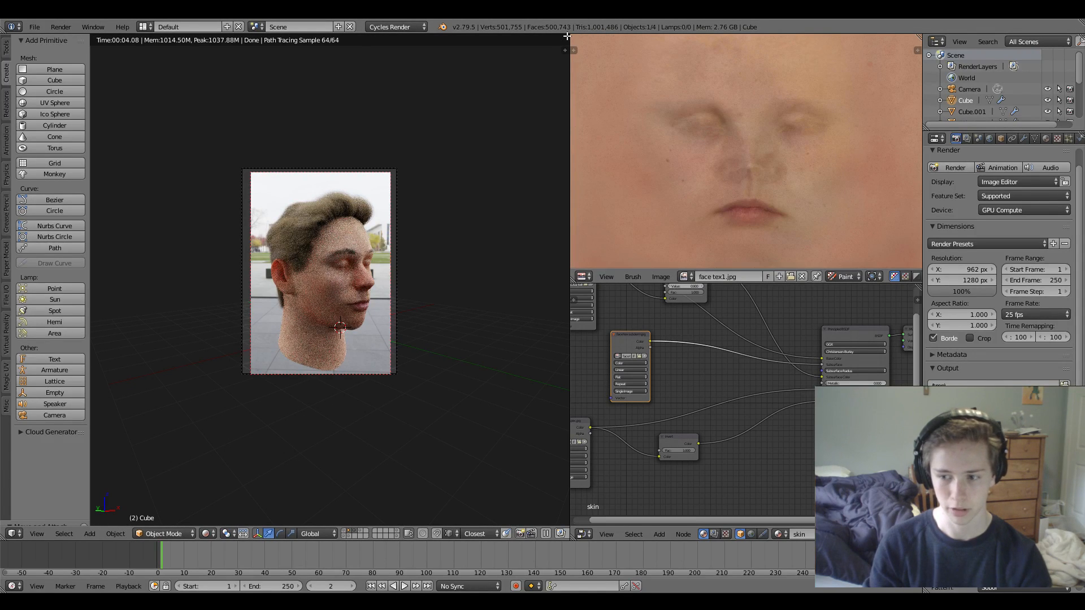
Widen the 3D viewport in solid shading and split off a narrow second view, hiding its tool shelf and framing the head.
left_click_drag(570, 254, 735, 275)
key("shift+z")
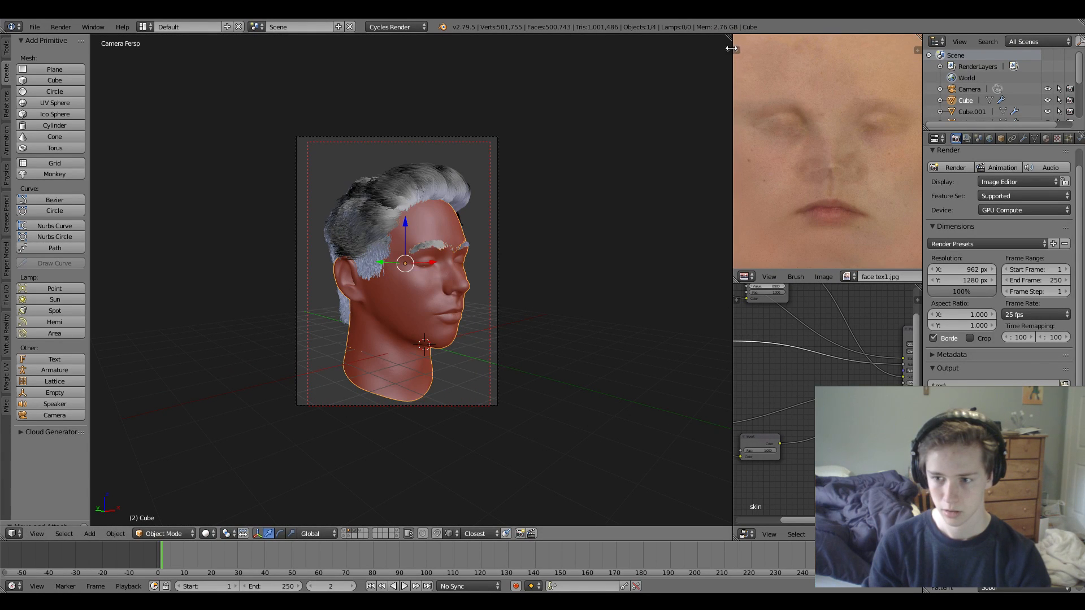
left_click_drag(603, 53, 243, 115)
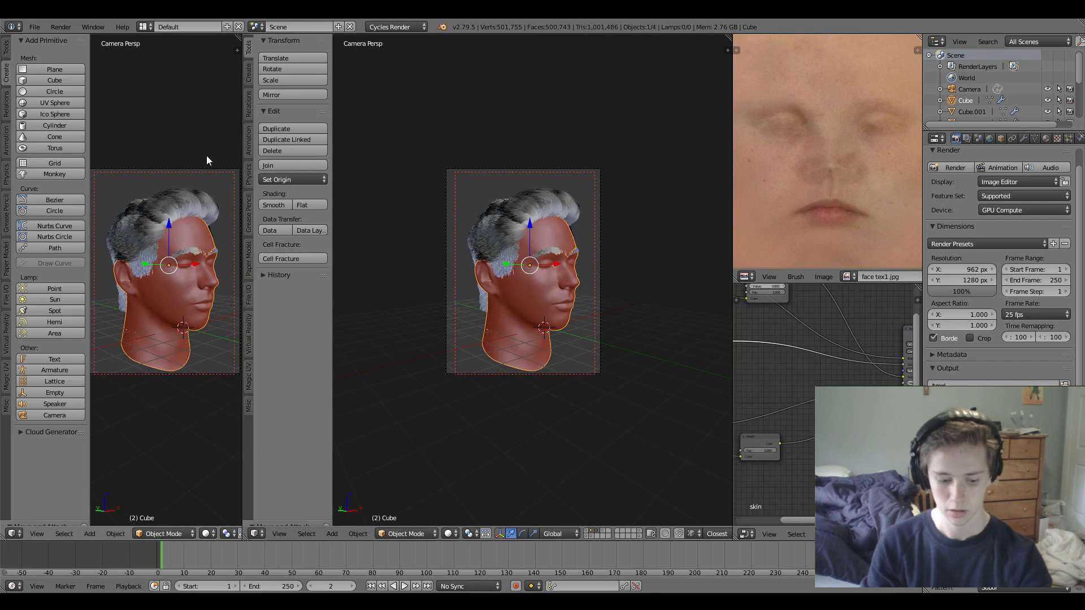
key("t")
scroll(176, 262, "up", 1)
scroll(171, 267, "up", 1)
middle_click_drag(171, 267, 178, 201, "shift")
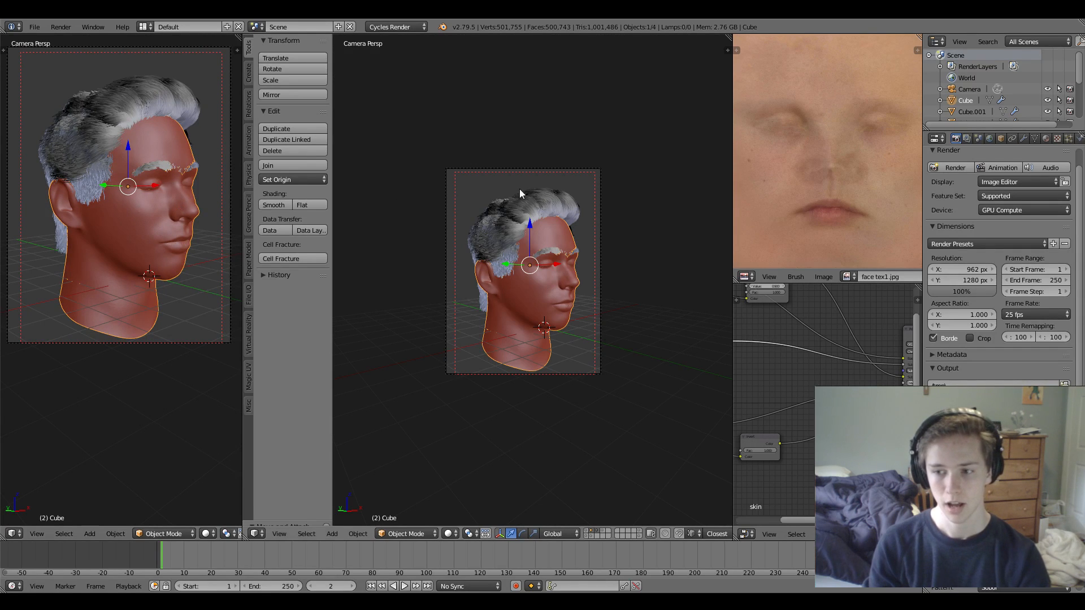
Merge the image and node editor areas into the large viewport, and split the narrow view horizontally, framing the head in its lower part.
left_click_drag(918, 286, 900, 226)
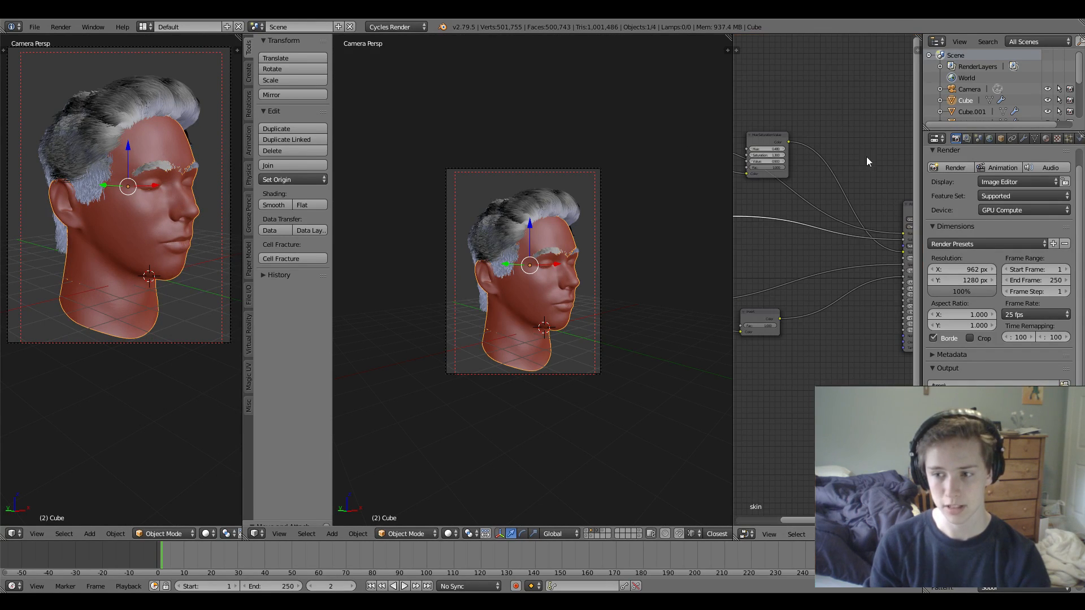
left_click_drag(729, 37, 808, 42)
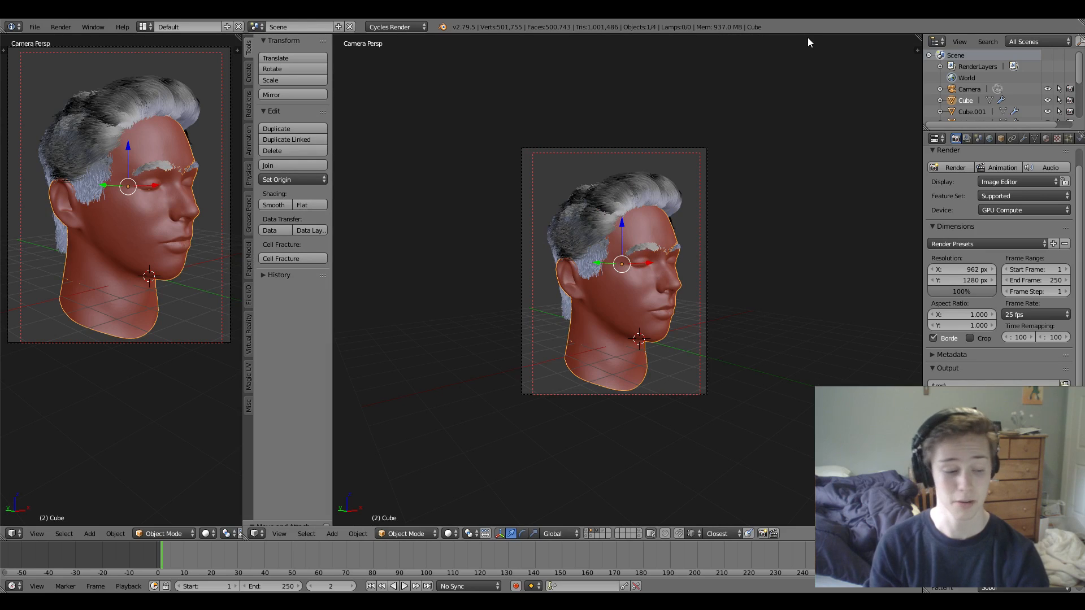
left_click_drag(236, 38, 181, 343)
scroll(181, 342, "up", 1)
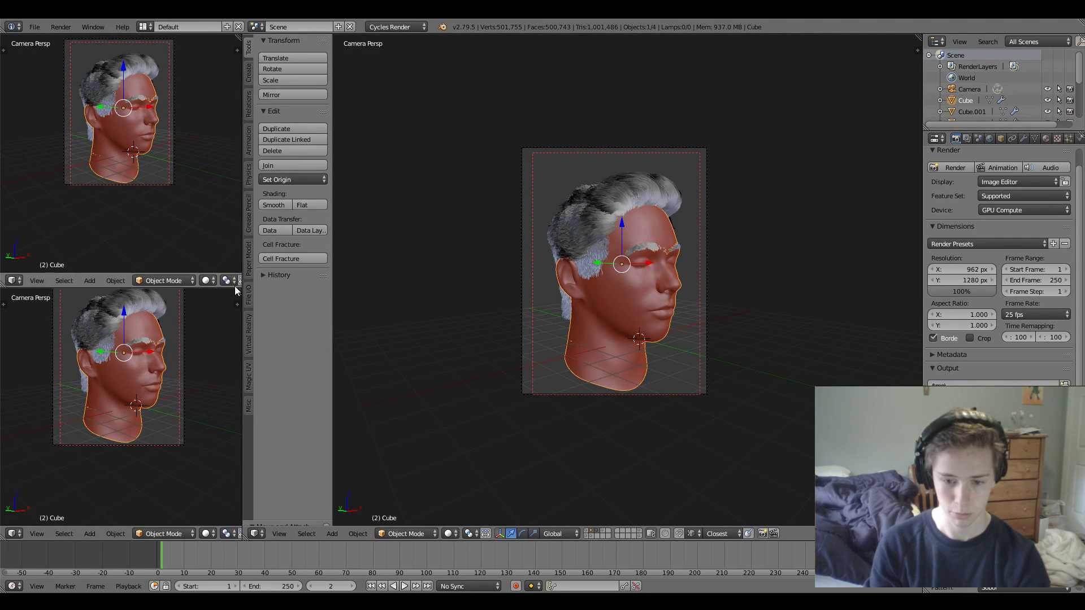
left_click_drag(204, 287, 200, 229)
middle_click_drag(200, 310, 199, 363, "shift")
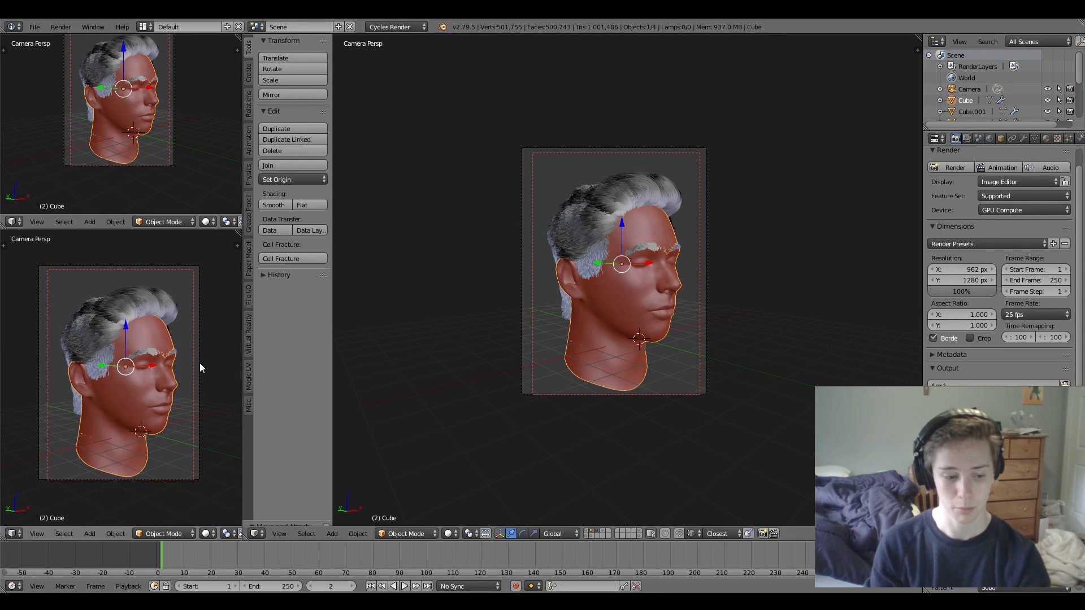
scroll(218, 347, "up", 3)
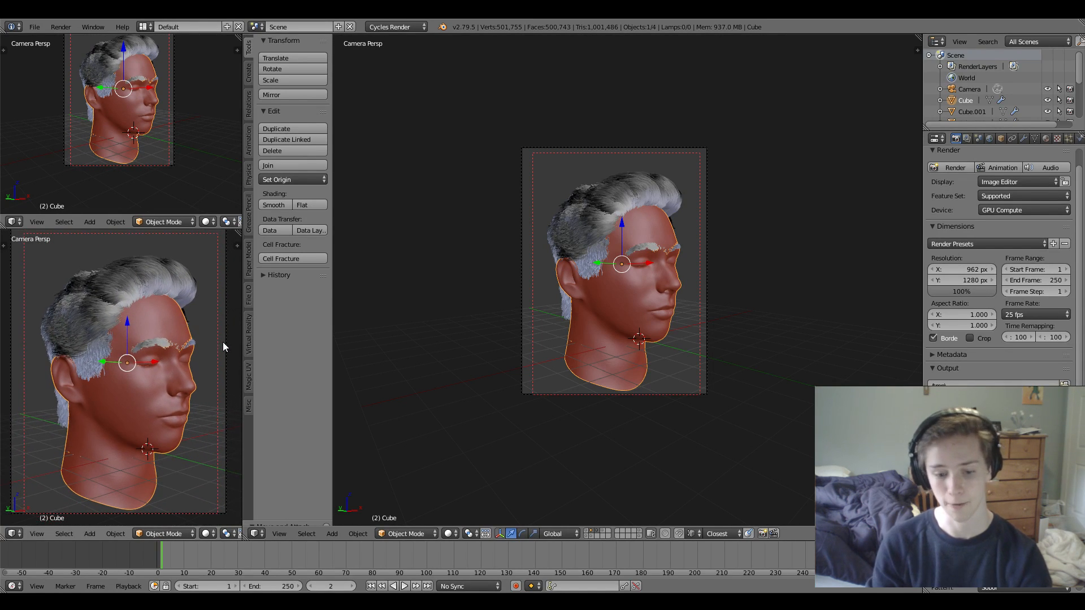
middle_click_drag(223, 350, 226, 354, "shift")
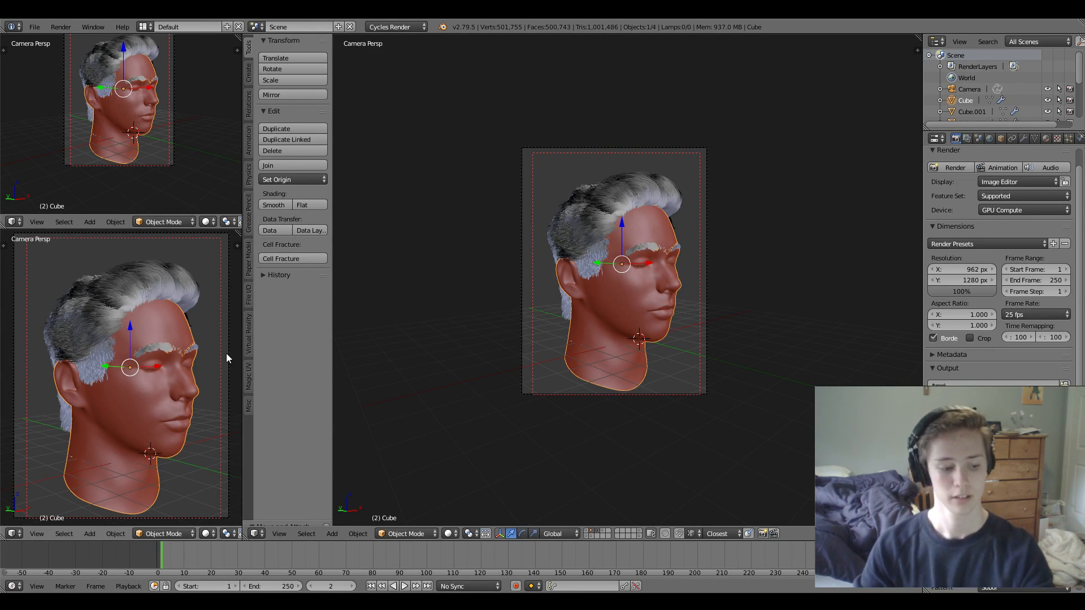
Change the small area above the narrow head view to the UV/Image Editor.
left_click(17, 222)
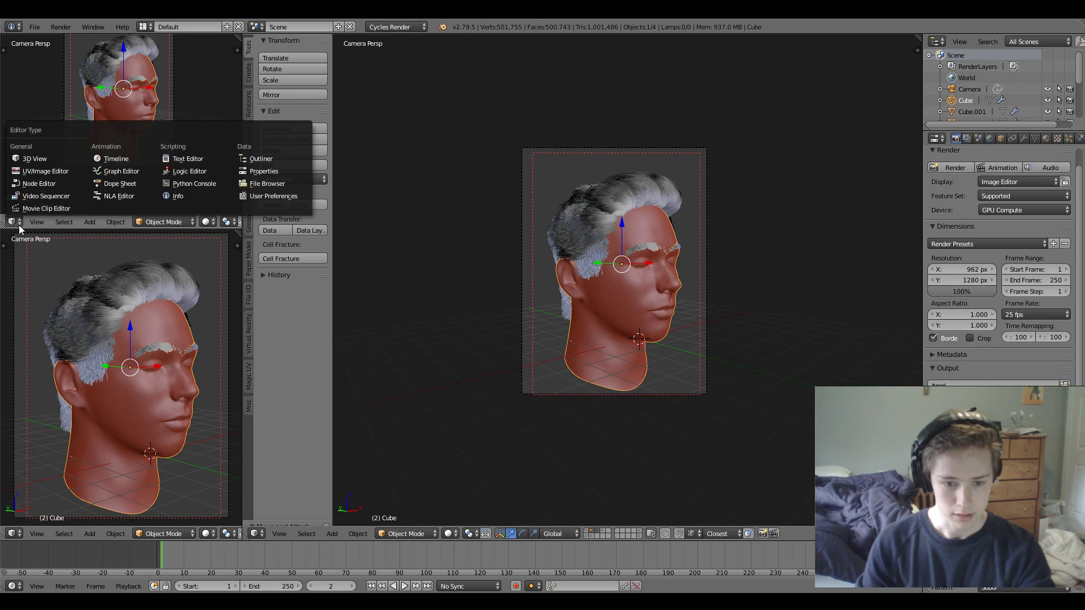
left_click(35, 185)
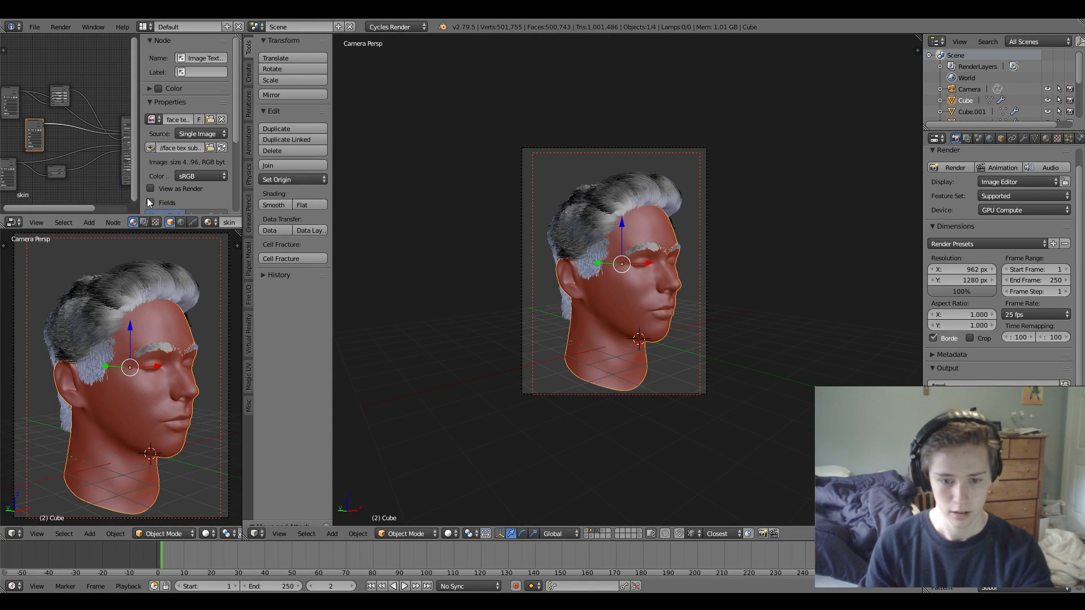
left_click(14, 222)
left_click(34, 183)
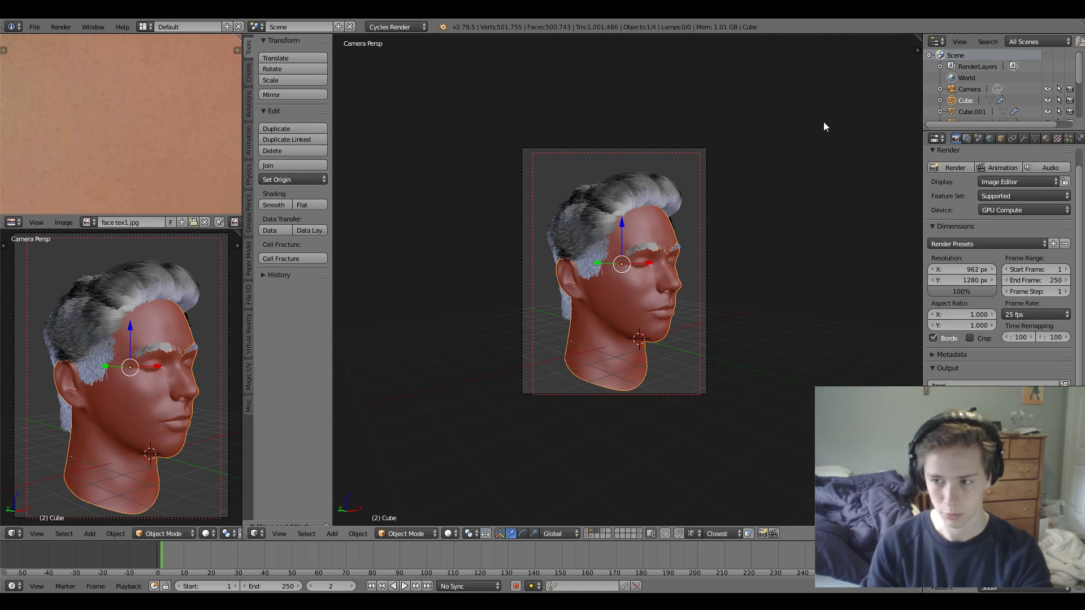
Split the large viewport vertically, hide its tool shelf, and turn the new area into a Node Editor showing the skin material.
left_click_drag(918, 37, 576, 91)
key("t")
key("t")
left_click(597, 535)
left_click(615, 493)
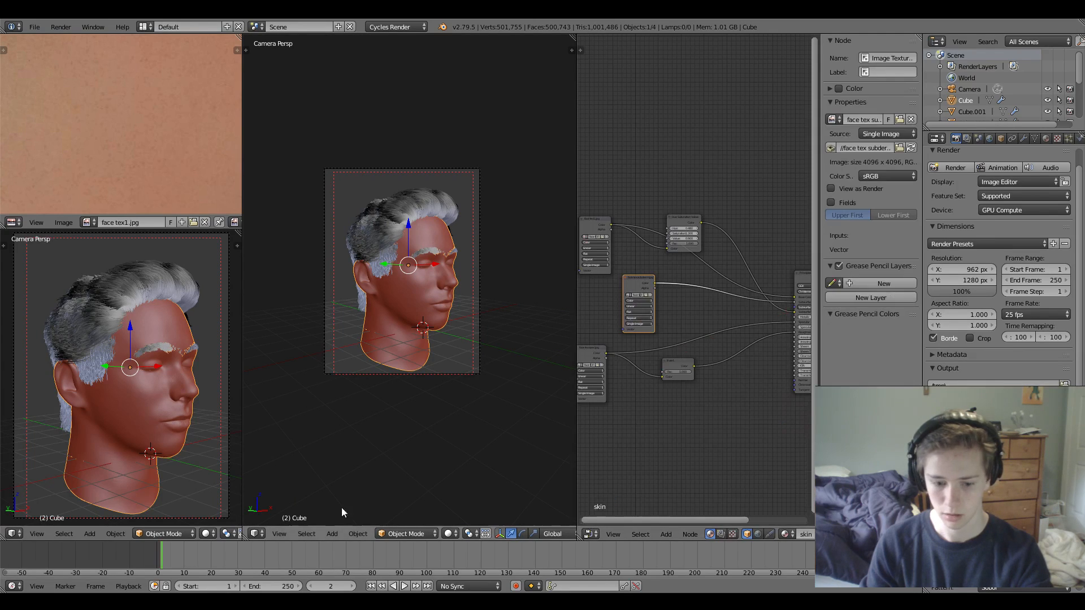
Set the narrow camera view to Rendered shading and center the skin nodes in the Node Editor.
left_click(210, 534)
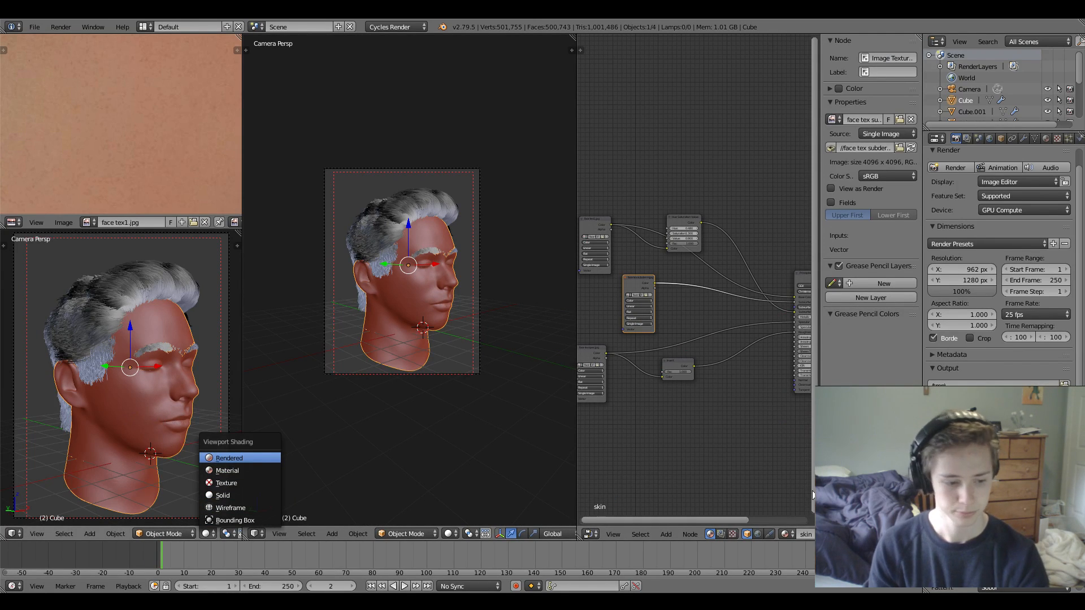
left_click(232, 458)
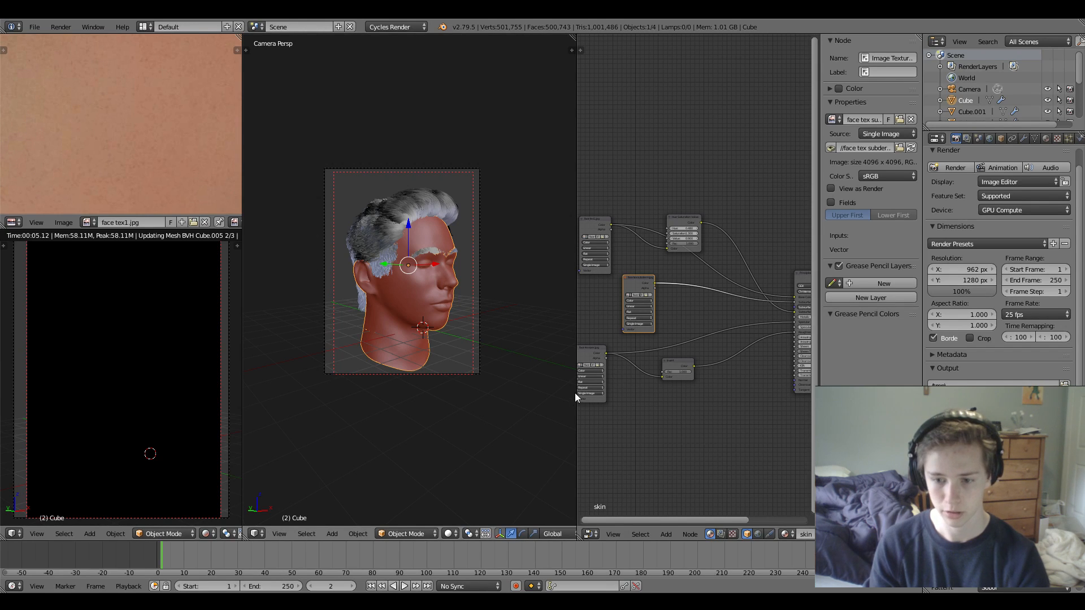
middle_click_drag(705, 392, 719, 345)
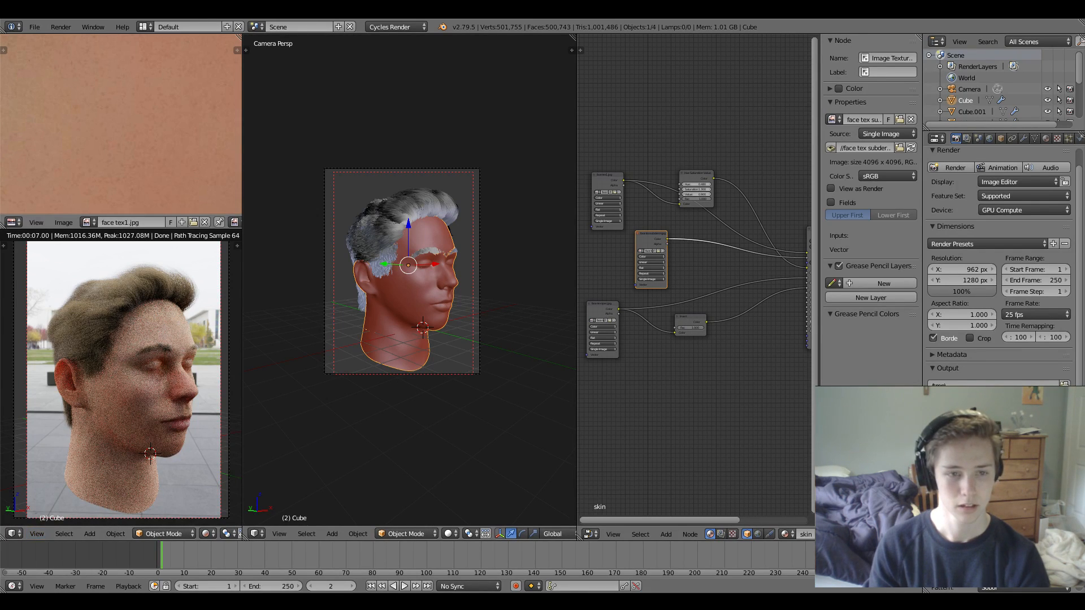
Switch to Photoshop and brighten the brow areas above both eyes with a white 200 px brush at 14% opacity.
key("alt+Tab")
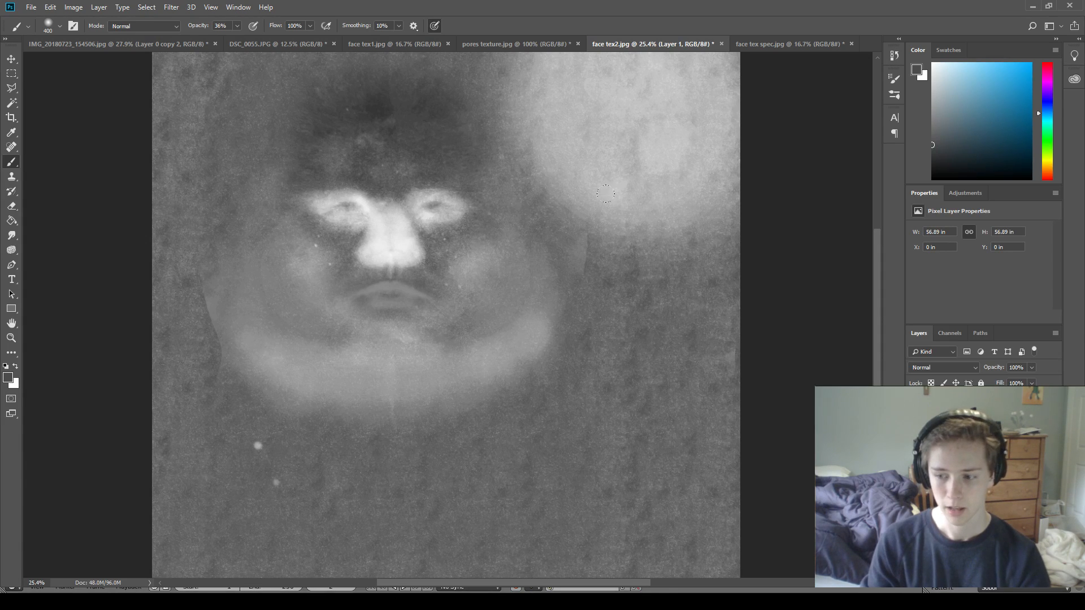
scroll(570, 239, "up", 3)
key("x")
mouse_move(313, 264)
left_mouse_down()
mouse_move(354, 260)
mouse_move(304, 269)
left_mouse_up()
key("ctrl+z")
key("bracketleft")
key("bracketleft")
key("bracketleft")
key("ctrl+z")
type("16")
key("Return")
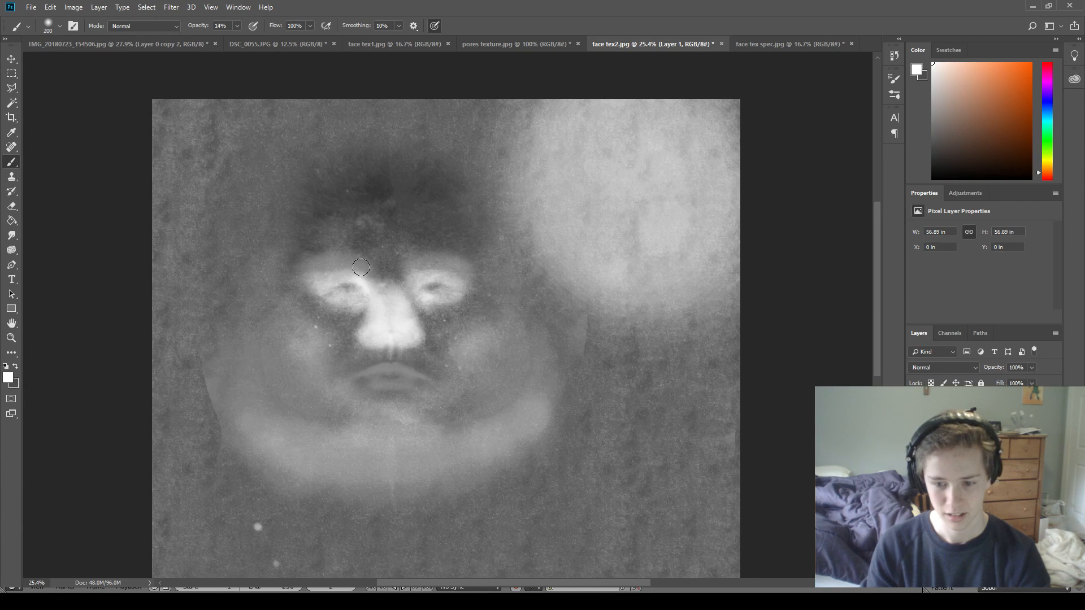
Look through the open pores texture, face tex spec and face tex1 documents and return to face tex2.
scroll(543, 293, "down", 4, "alt")
scroll(426, 286, "up", 2, "alt")
left_click(32, 8)
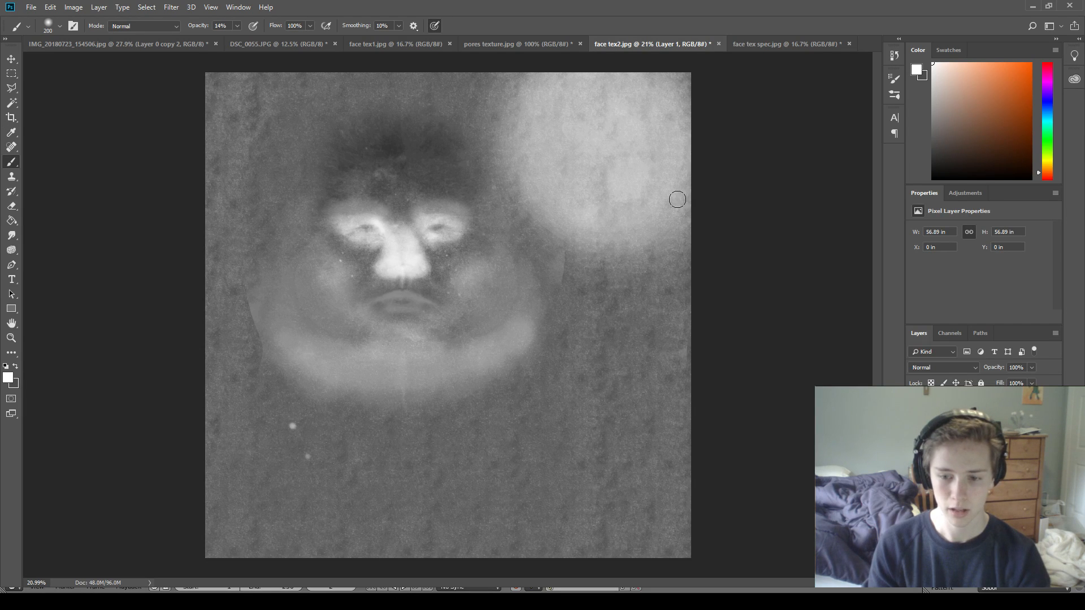
left_click(531, 47)
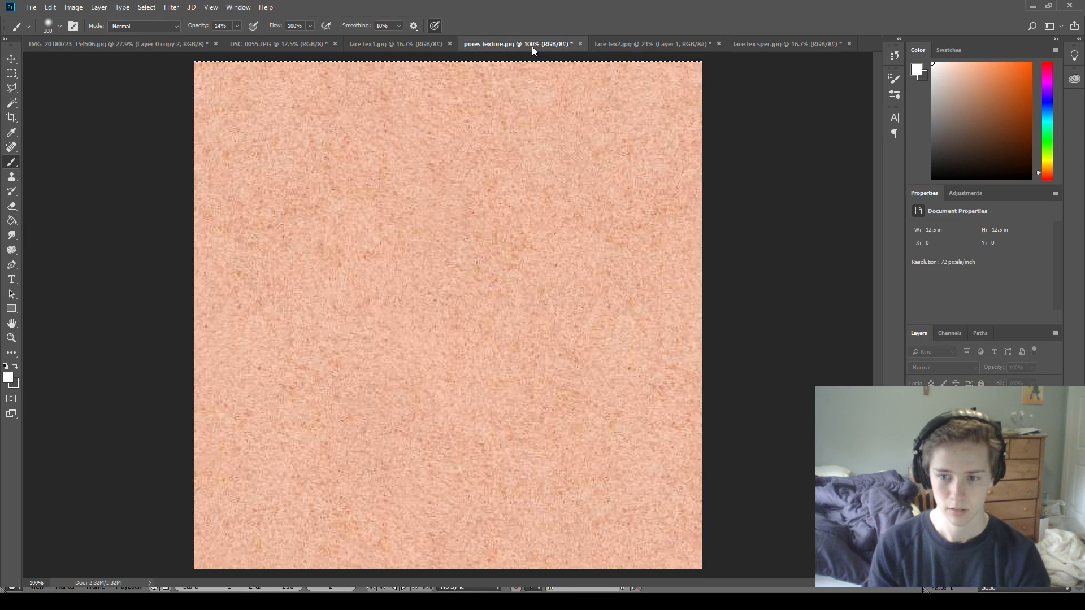
left_click(789, 44)
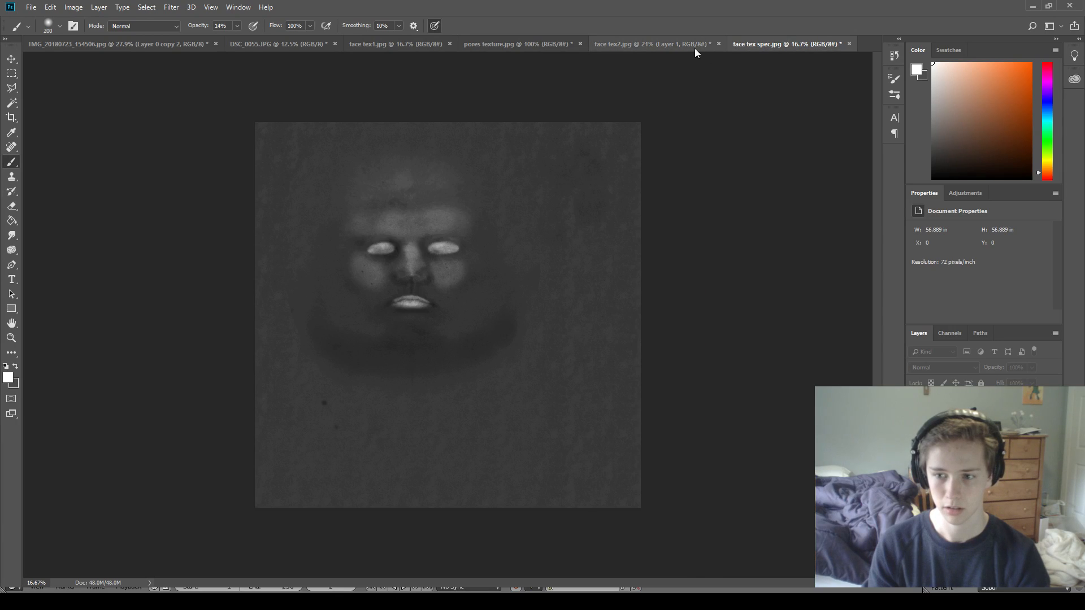
left_click(632, 46)
left_click(490, 45)
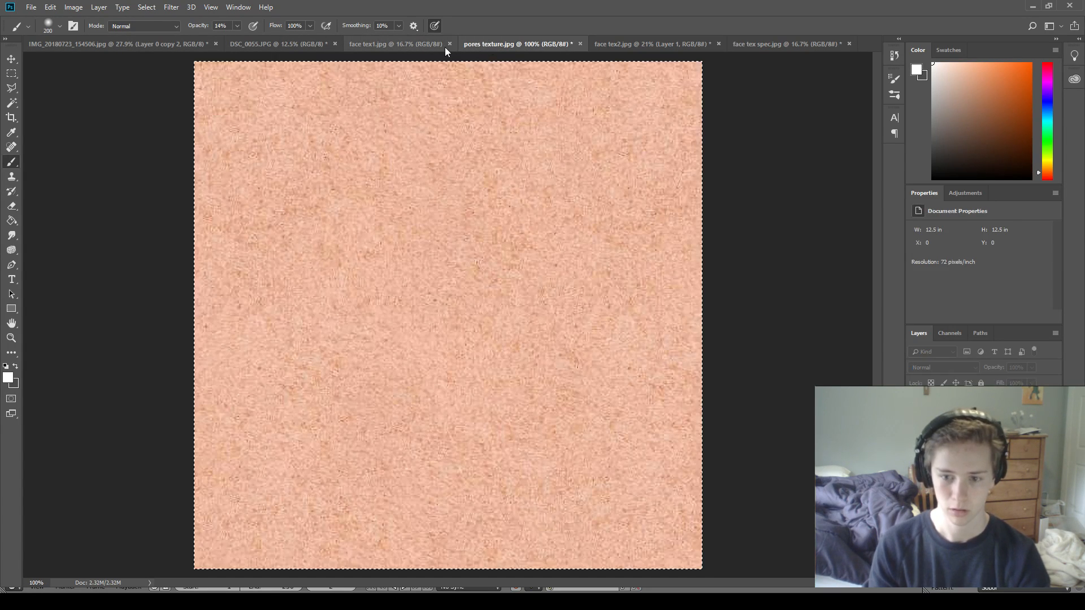
left_click(404, 44)
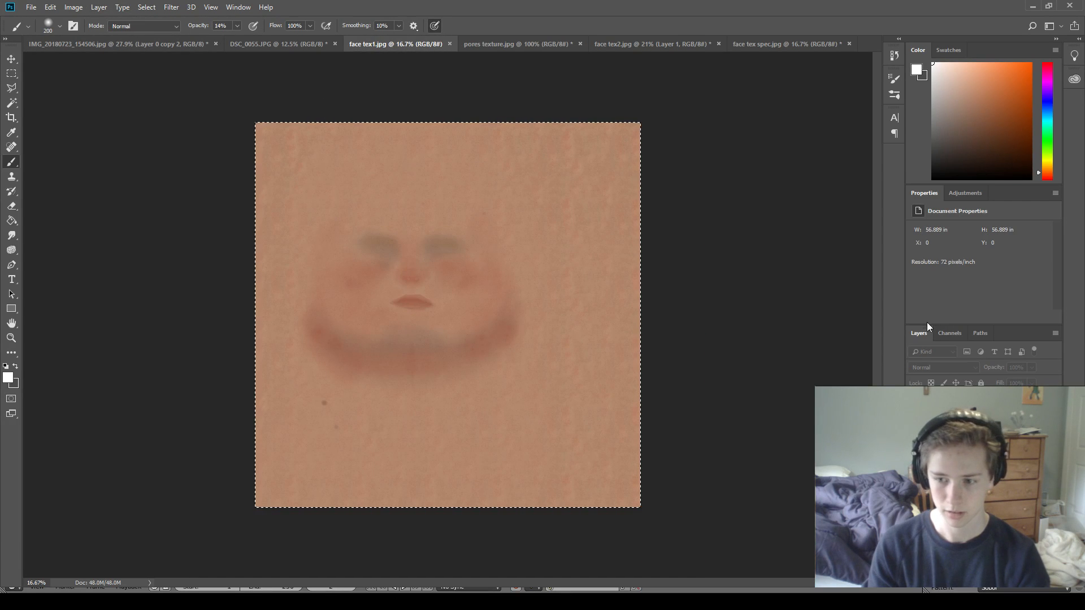
left_click(640, 43)
Duplicate the color Background layer of face tex2 and delete the grayscale Layer 1.
left_click(914, 401)
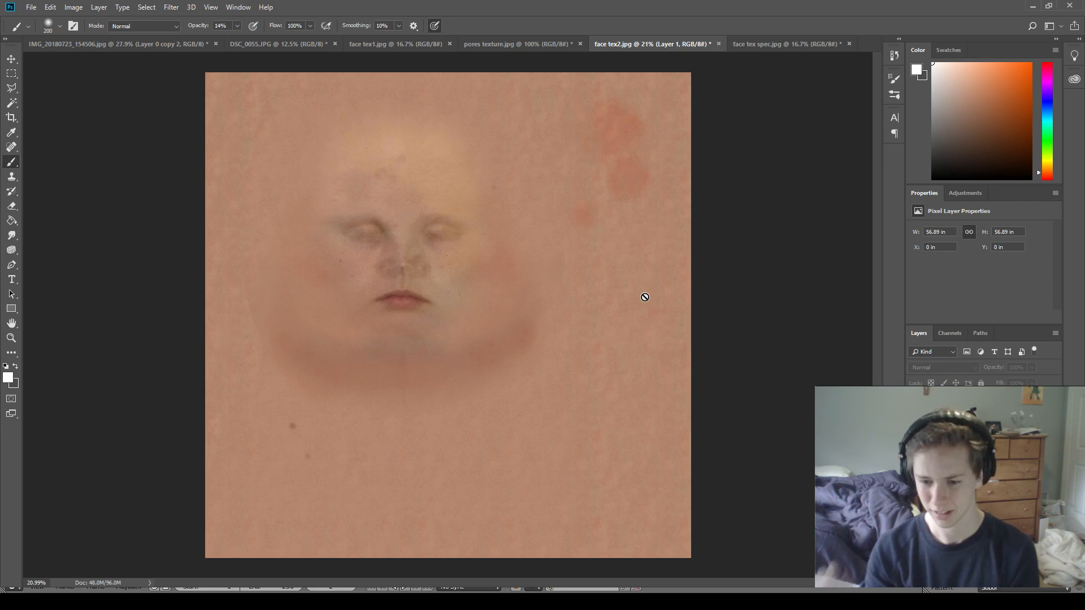
left_click(958, 423)
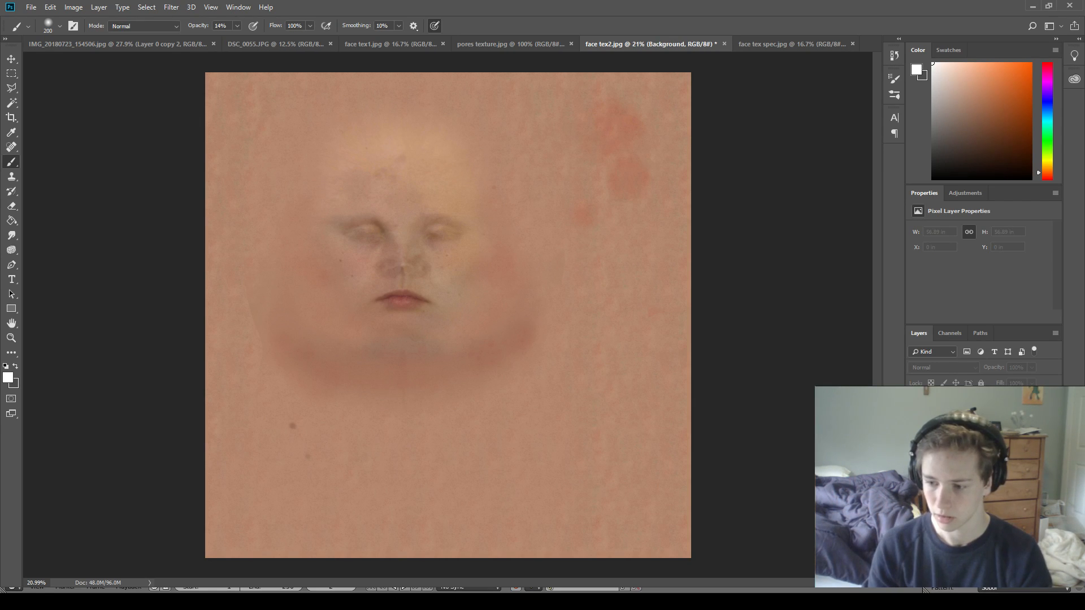
key("ctrl+u")
key("Return")
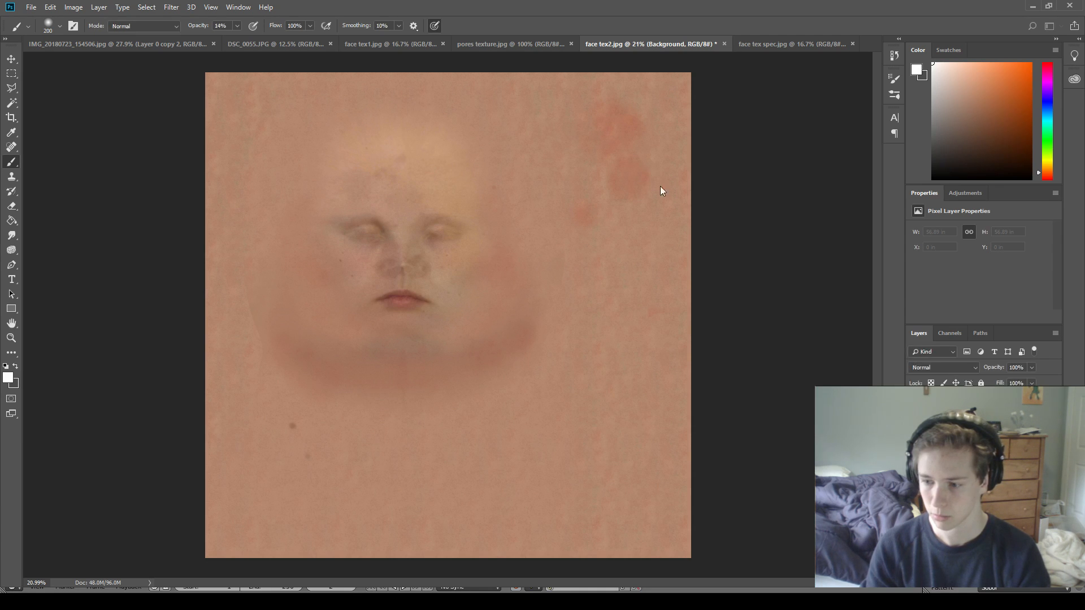
left_click(958, 402)
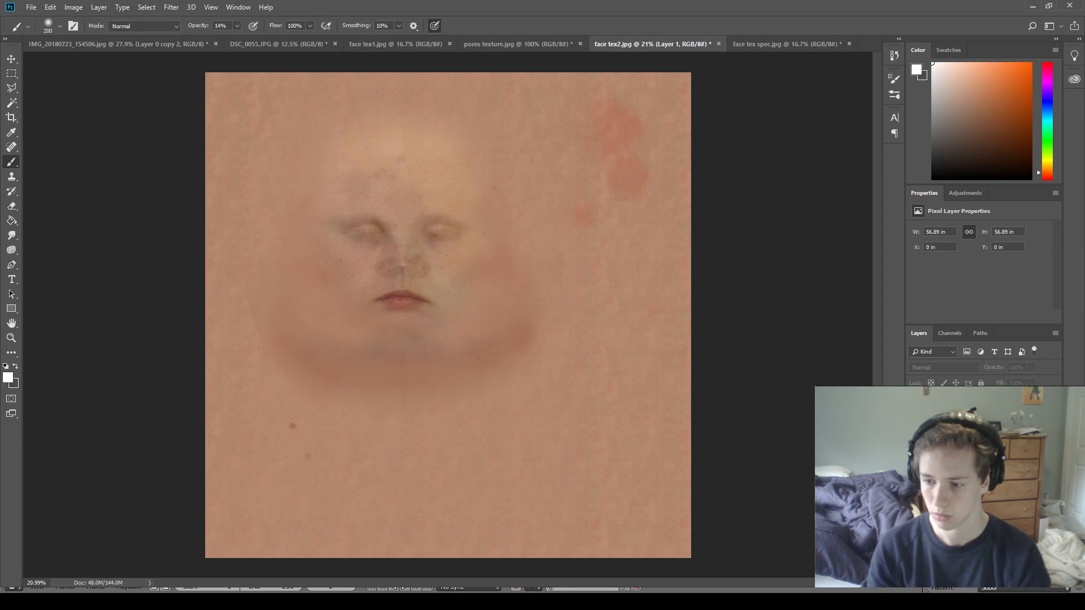
left_click(913, 401)
left_click(914, 402)
key("Delete")
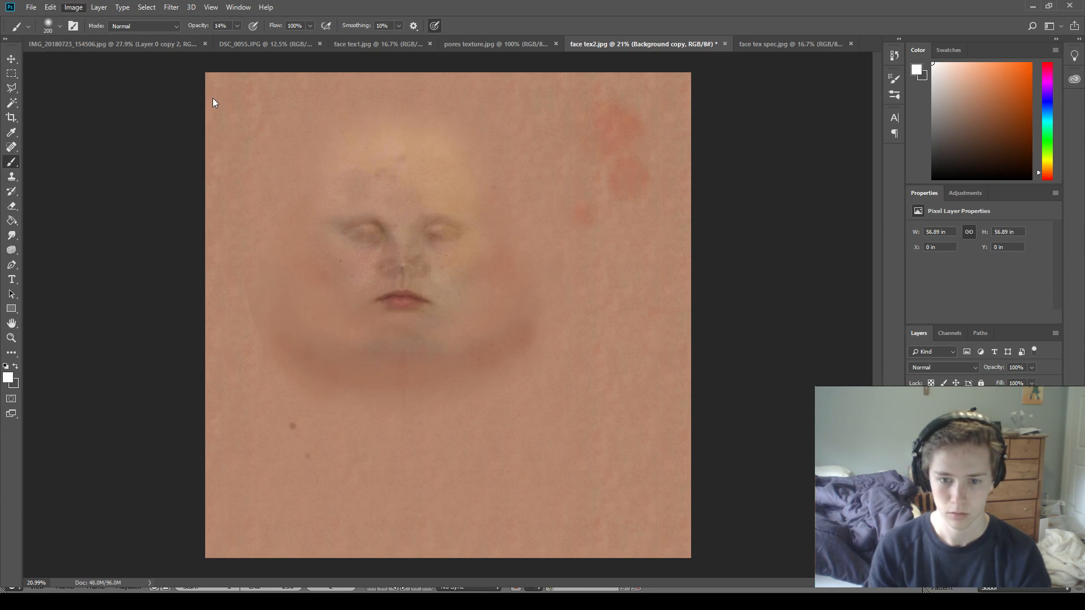
Shift the Background copy's colors to a saturated red and add an empty layer above it.
key("i")
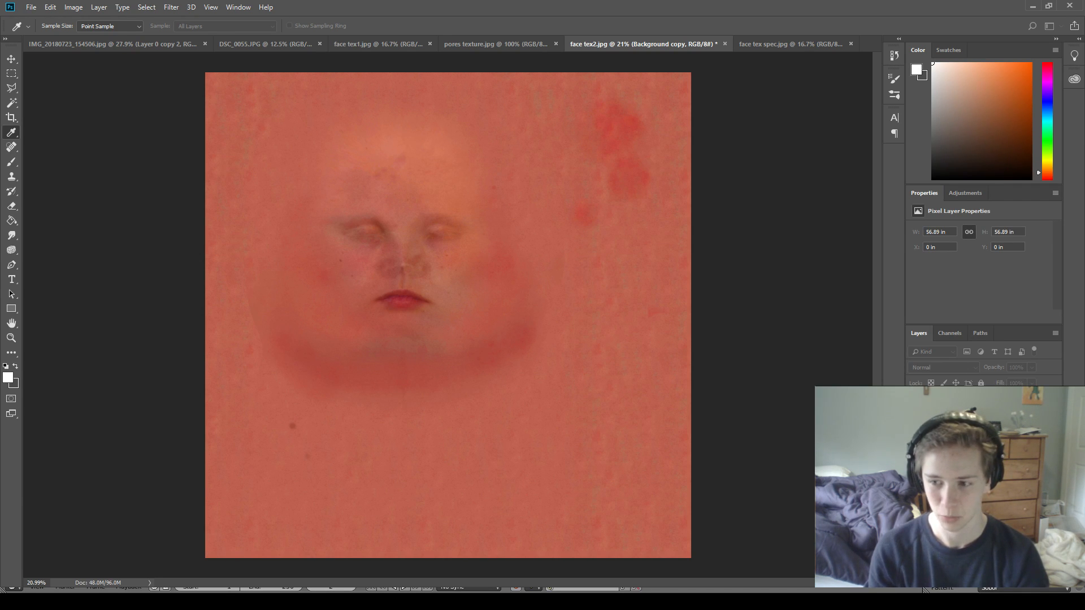
key("b")
scroll(416, 222, "up", 4, "alt")
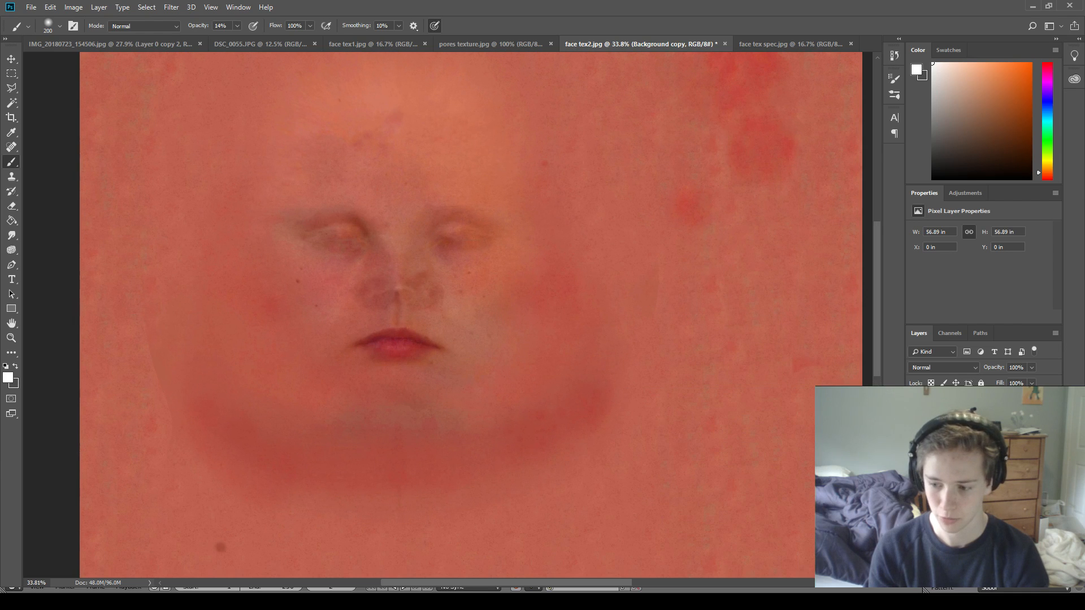
key("ctrl+shift+alt+n")
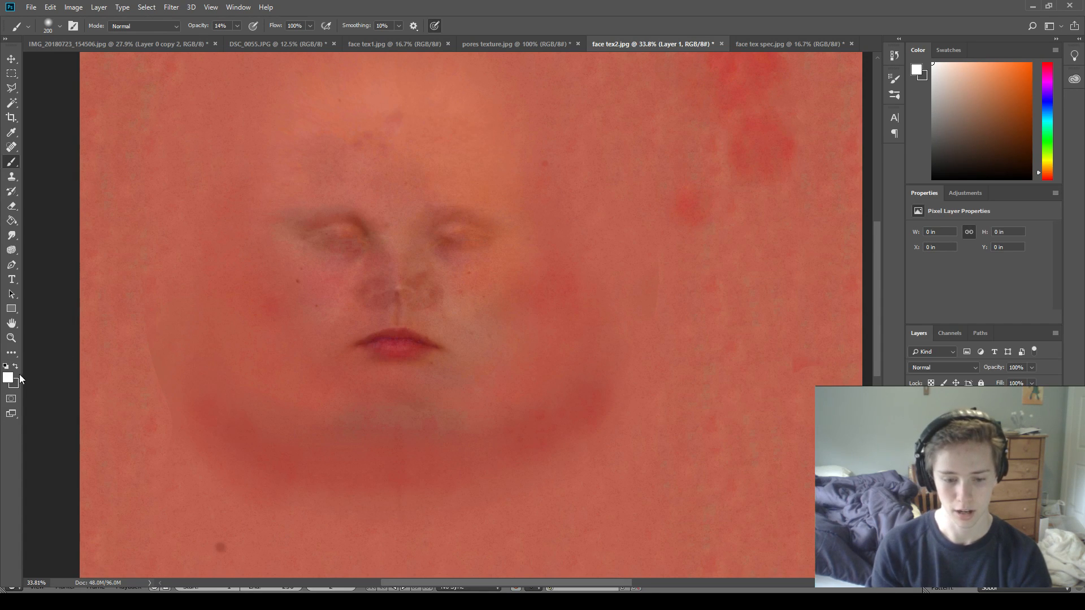
Pick a crimson red and paint it over the nose and between the brows with the 200 px brush at 14% opacity.
key("i")
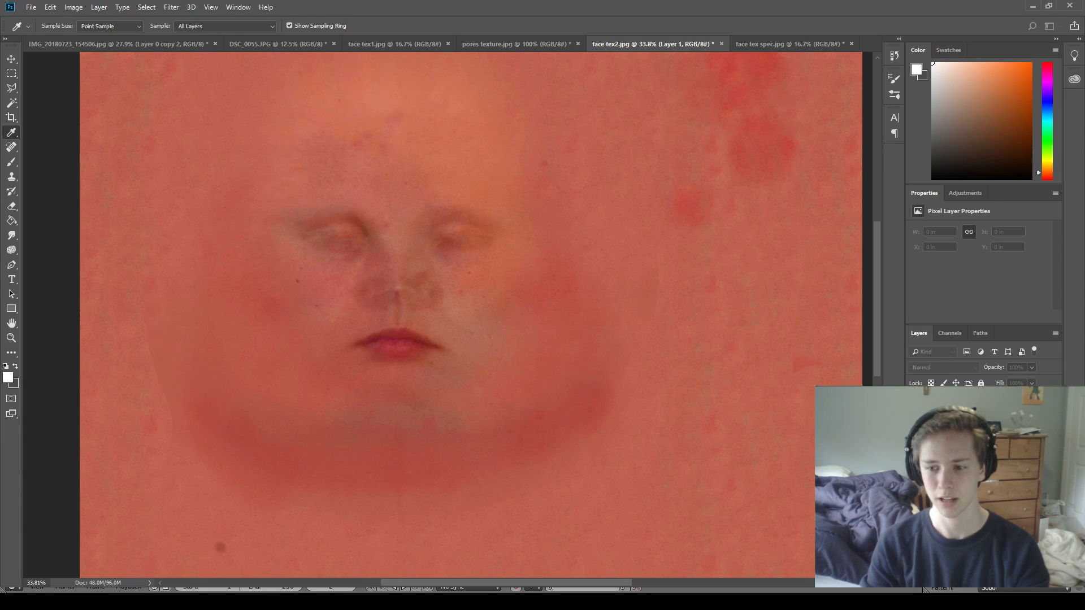
key("Return")
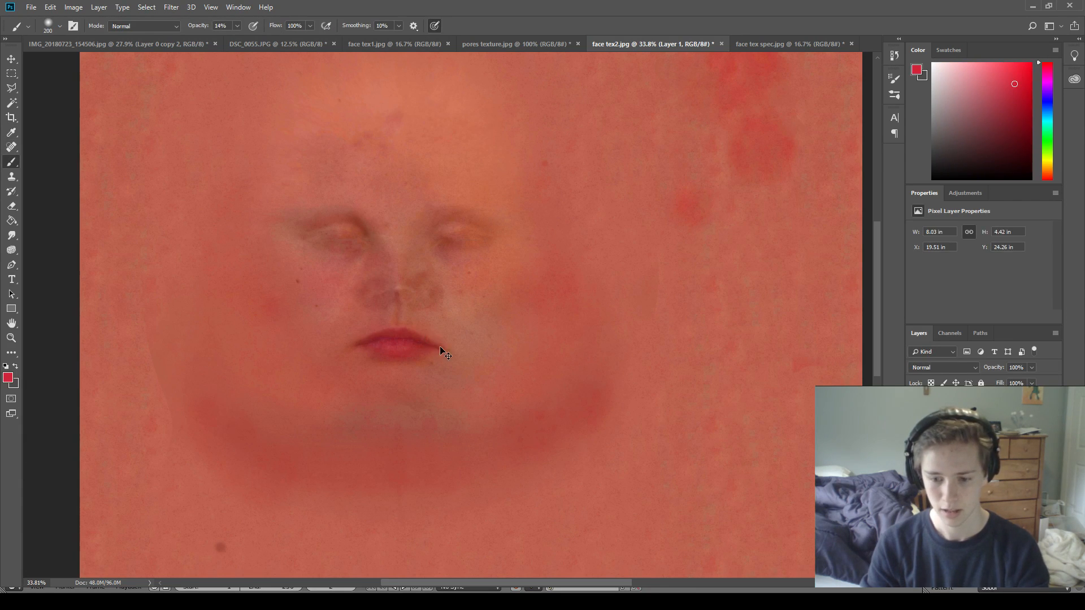
scroll(393, 345, "up", 3, "alt")
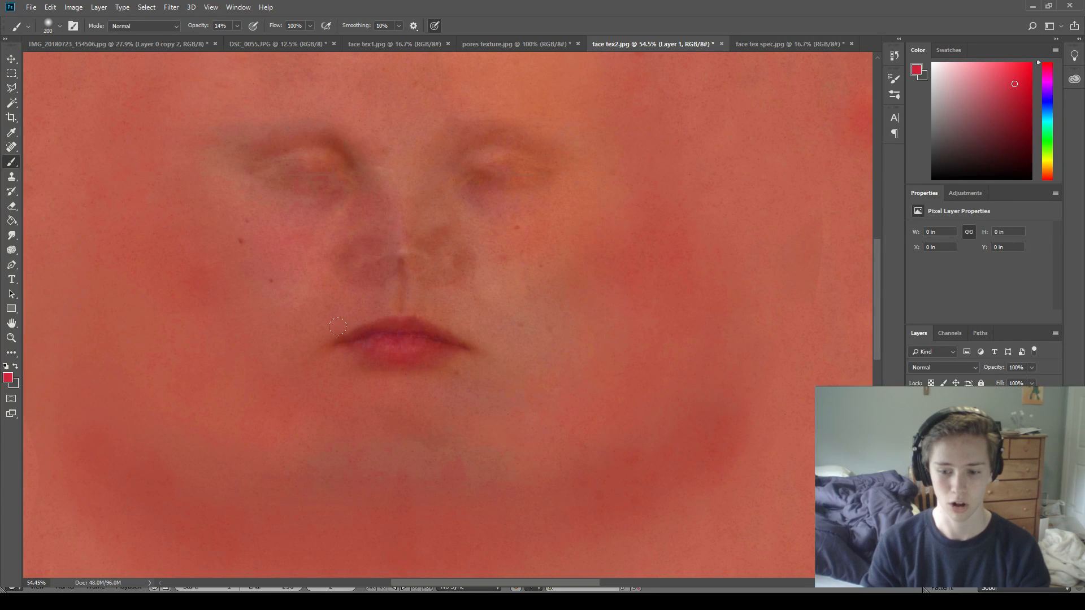
left_click(1010, 93)
left_click(1011, 89)
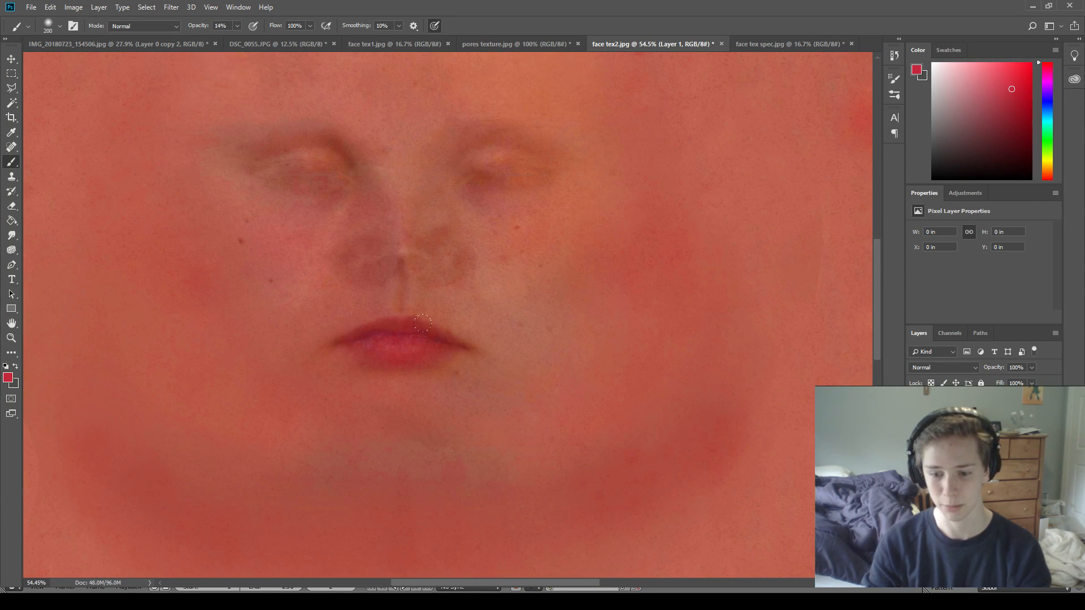
mouse_move(425, 328)
left_mouse_down()
mouse_move(370, 332)
mouse_move(430, 331)
left_mouse_up()
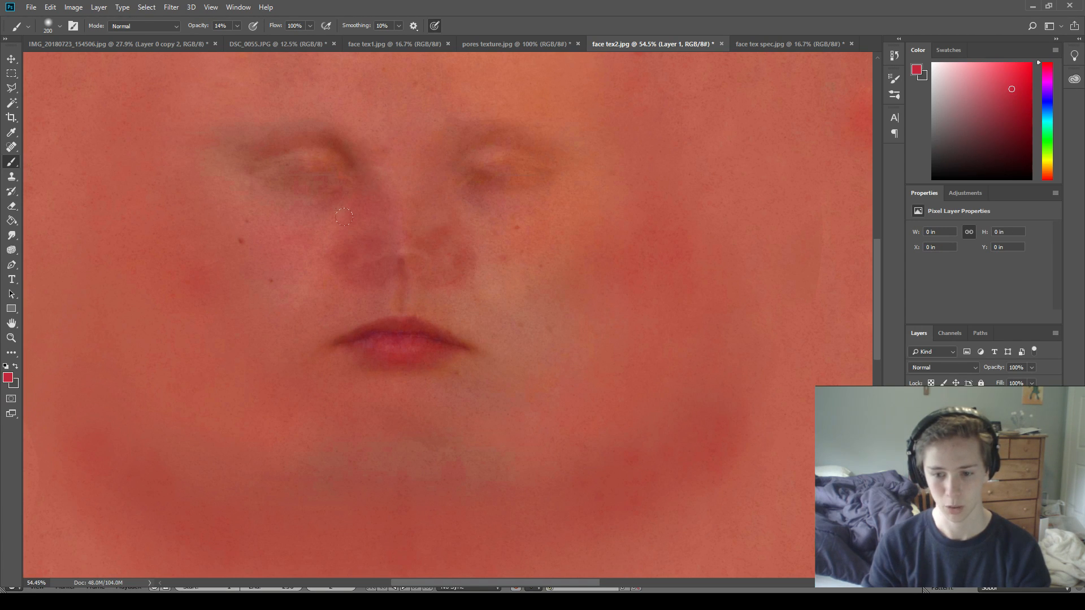
mouse_move(375, 227)
left_mouse_down()
mouse_move(362, 263)
mouse_move(444, 255)
mouse_move(354, 226)
mouse_move(398, 199)
mouse_move(373, 232)
mouse_move(367, 269)
mouse_move(400, 297)
mouse_move(337, 200)
left_mouse_up()
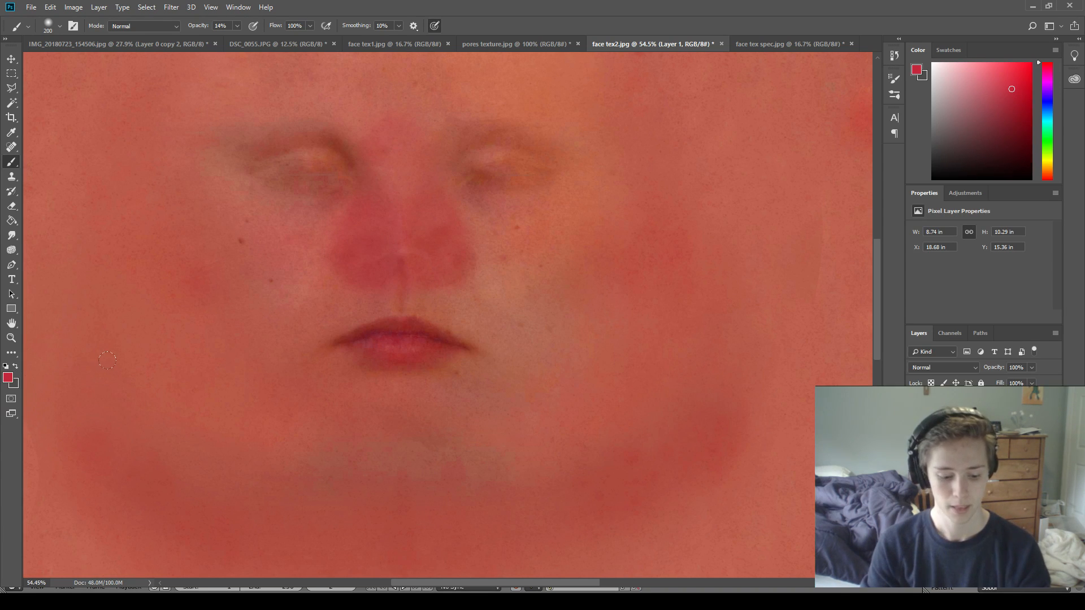
Pick a muted blue as the paint color and tint both eye sockets with it.
key("x")
left_click(933, 133)
mouse_move(988, 124)
left_mouse_down()
mouse_move(998, 117)
mouse_move(985, 109)
left_mouse_up()
left_click(1049, 104)
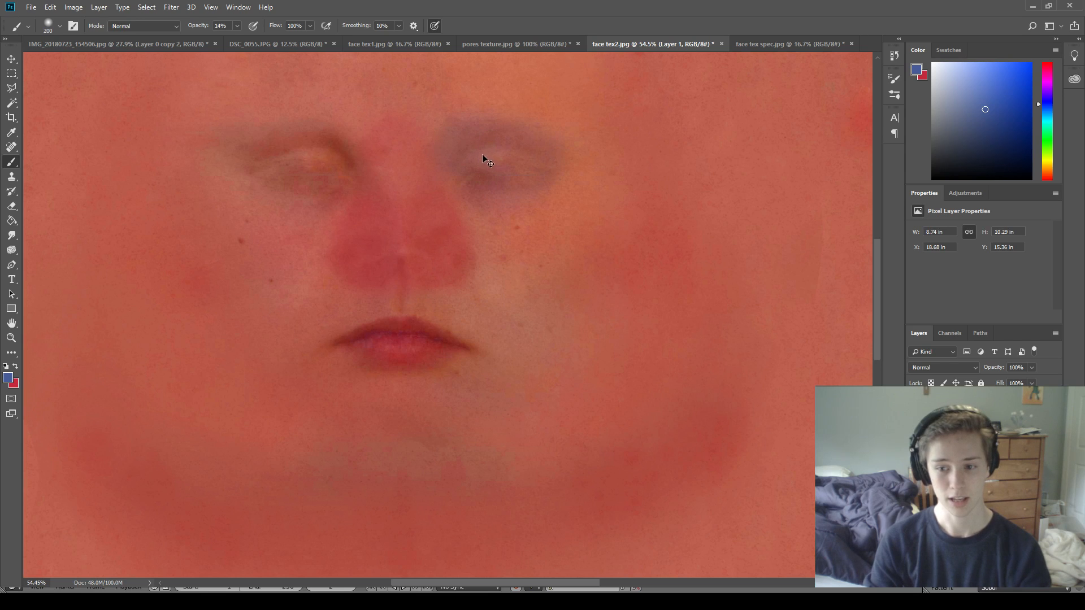
left_click_drag(478, 117, 456, 125)
mouse_move(247, 146)
left_mouse_down()
mouse_move(266, 128)
mouse_move(332, 167)
mouse_move(268, 141)
left_mouse_up()
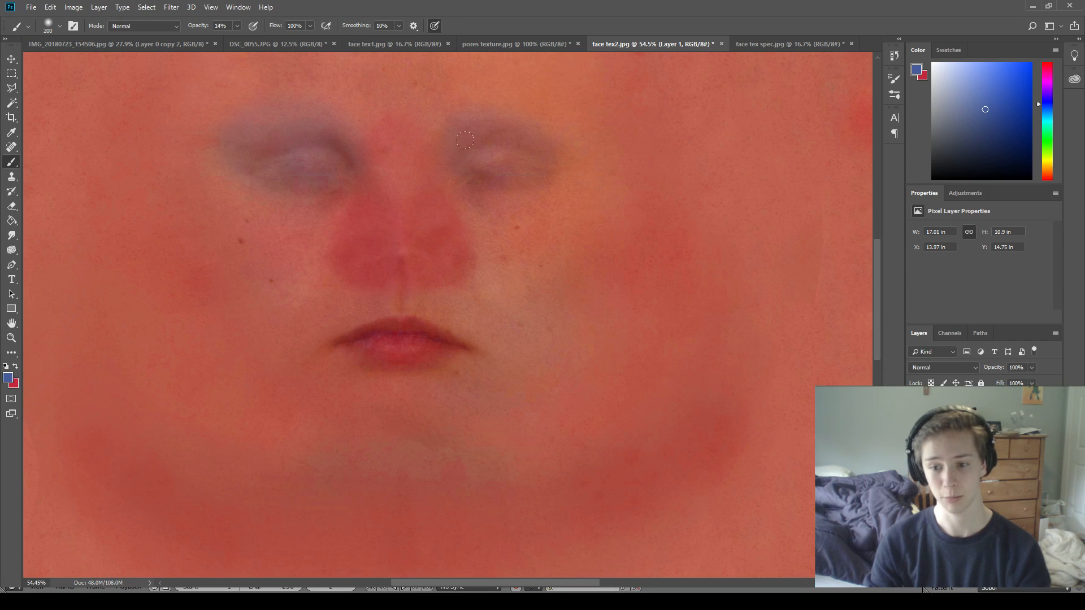
Tint the lips with the same muted blue.
scroll(521, 198, "down", 5, "alt")
scroll(533, 225, "up", 5, "alt")
scroll(475, 235, "down", 2, "alt")
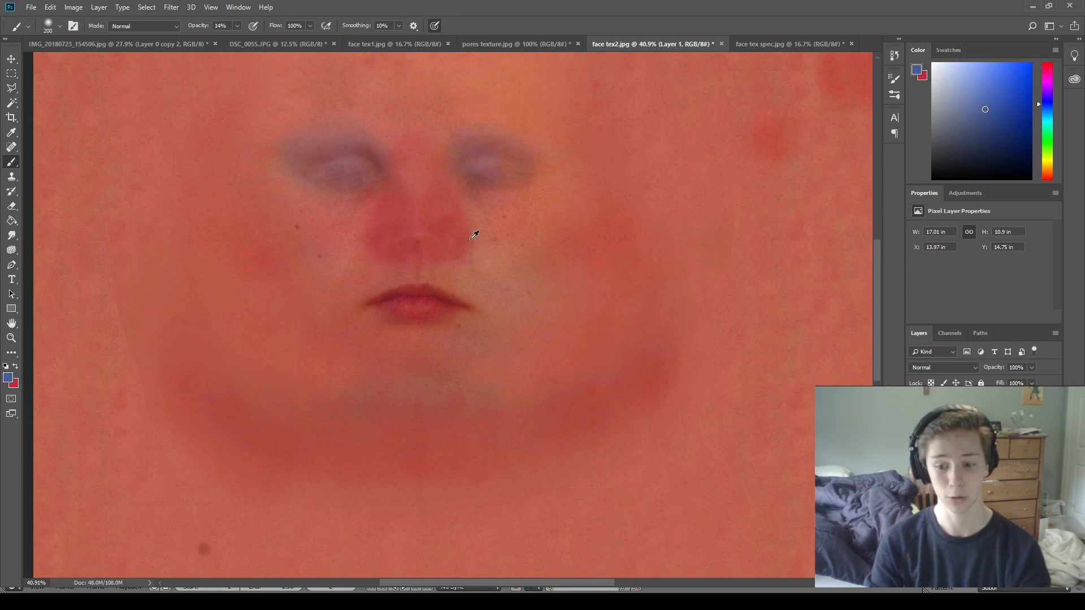
mouse_move(383, 295)
left_mouse_down()
mouse_move(458, 293)
mouse_move(376, 298)
mouse_move(454, 295)
mouse_move(439, 292)
left_mouse_up()
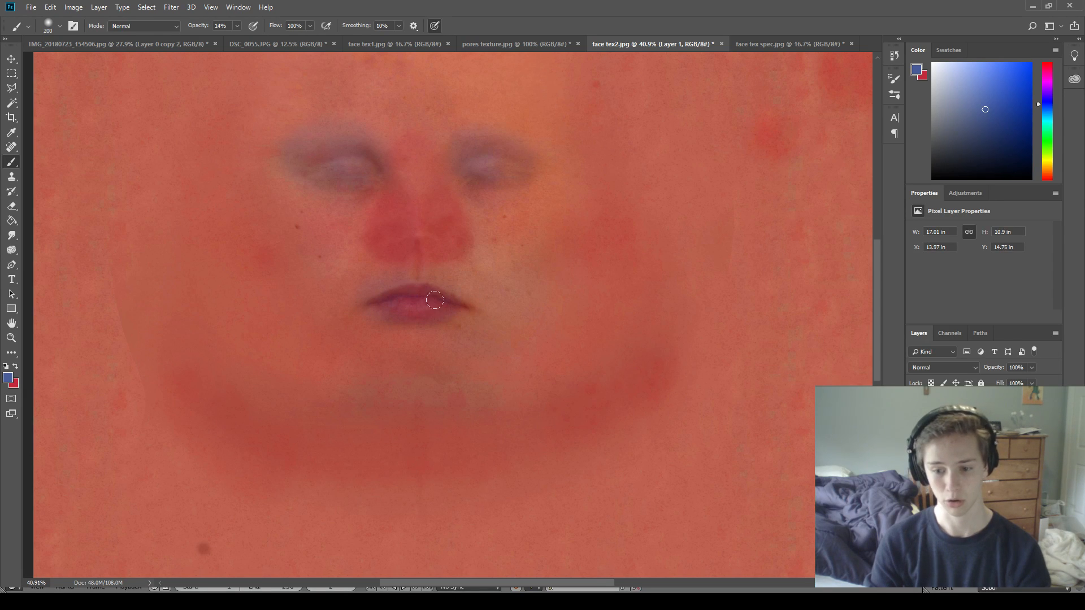
scroll(496, 220, "down", 3, "alt")
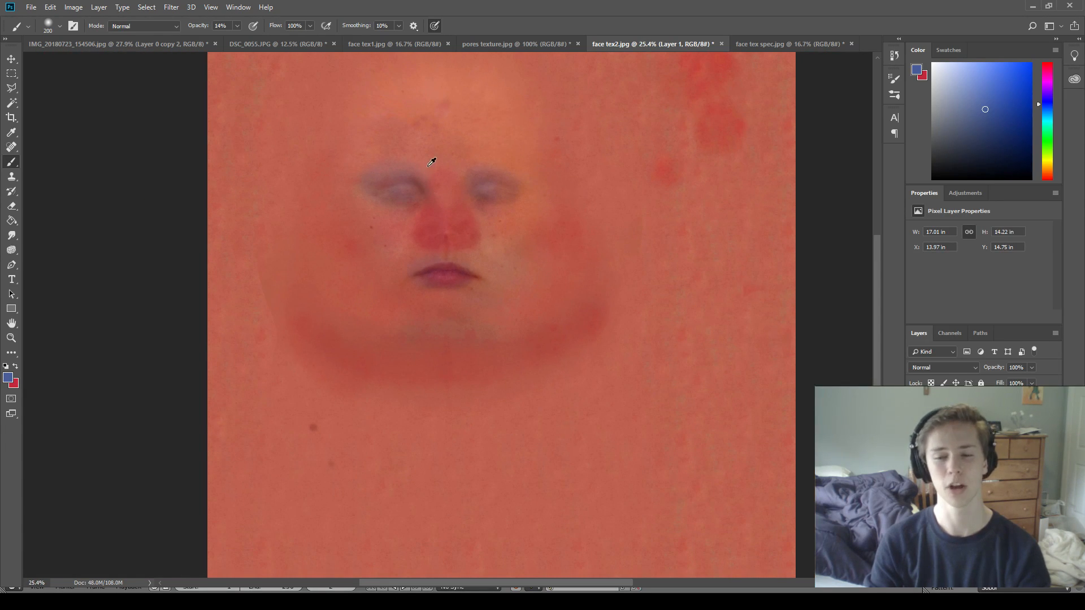
Enlarge the brush to 500 px and pick a dark muted teal as the paint color.
scroll(425, 160, "up", 2, "alt")
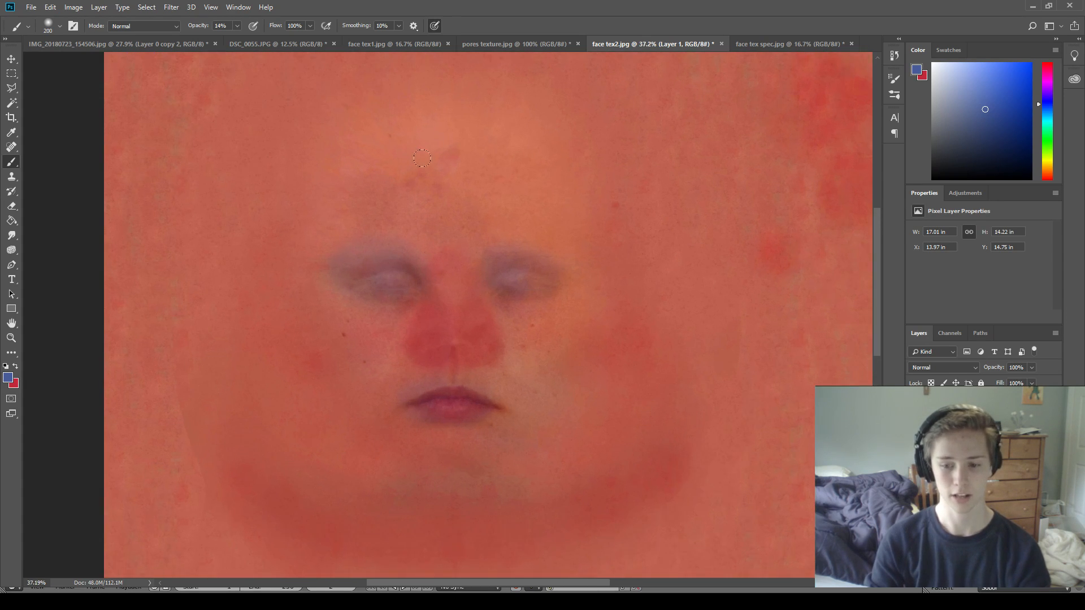
scroll(421, 159, "up", 1, "alt")
scroll(554, 225, "down", 3, "alt")
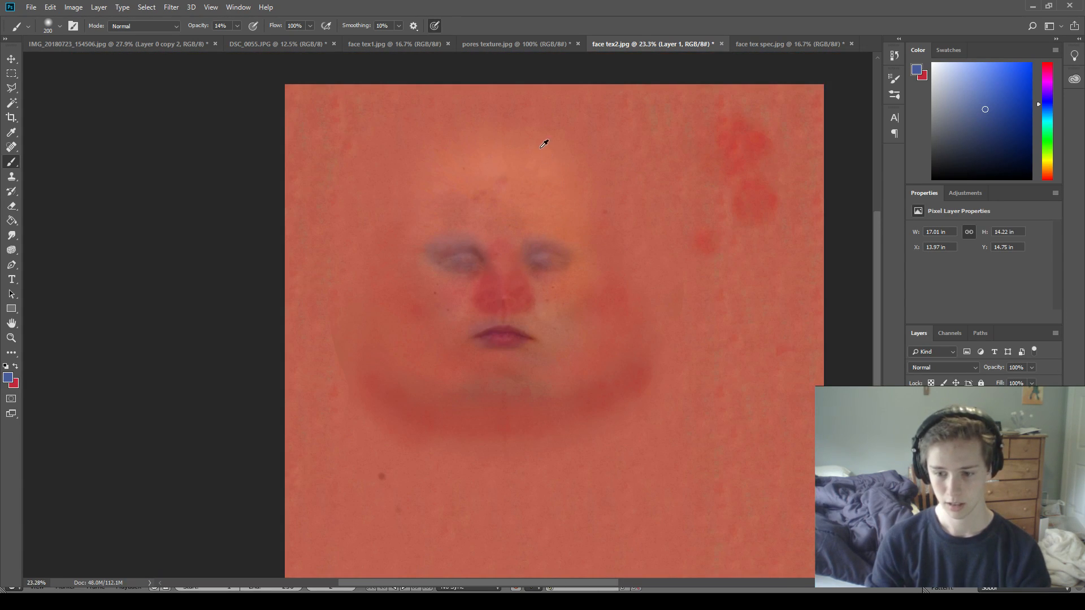
scroll(613, 231, "up", 3, "alt")
key("bracketright")
key("bracketright")
key("bracketright")
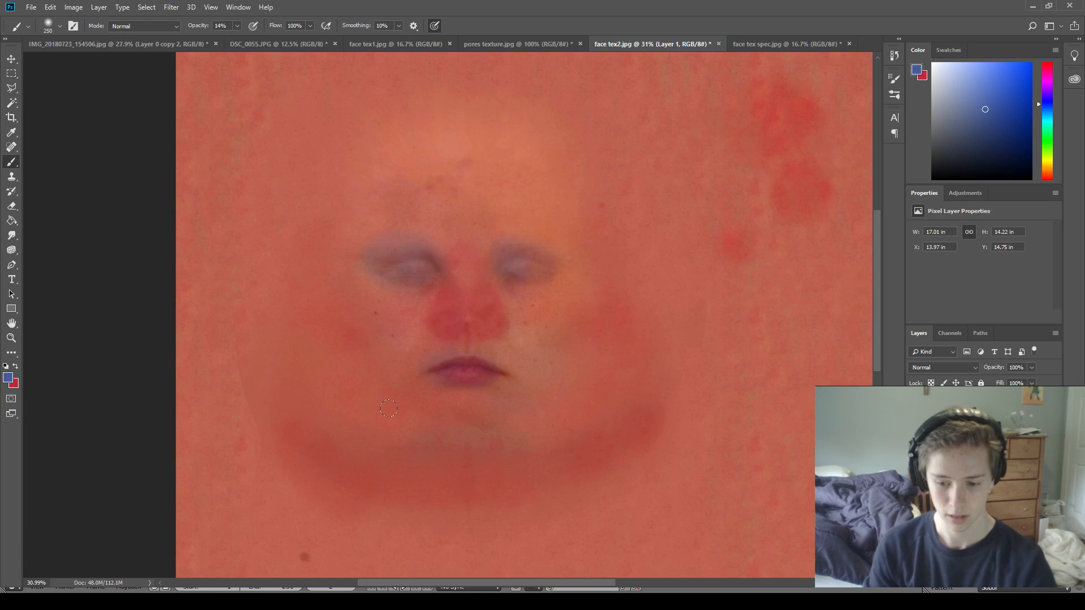
left_click(1047, 123)
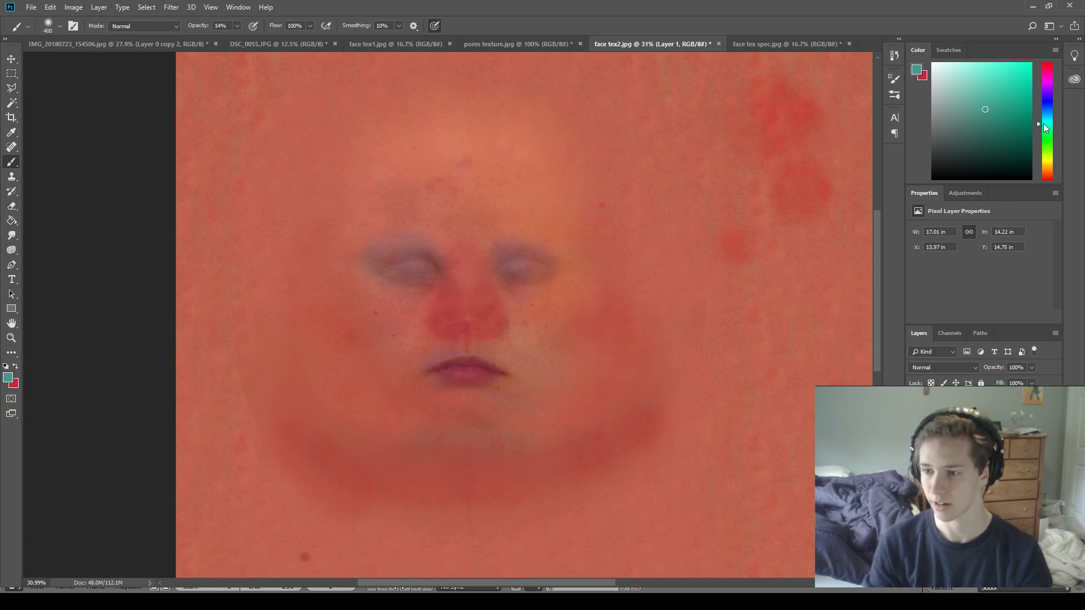
left_click(977, 126)
left_click(977, 127)
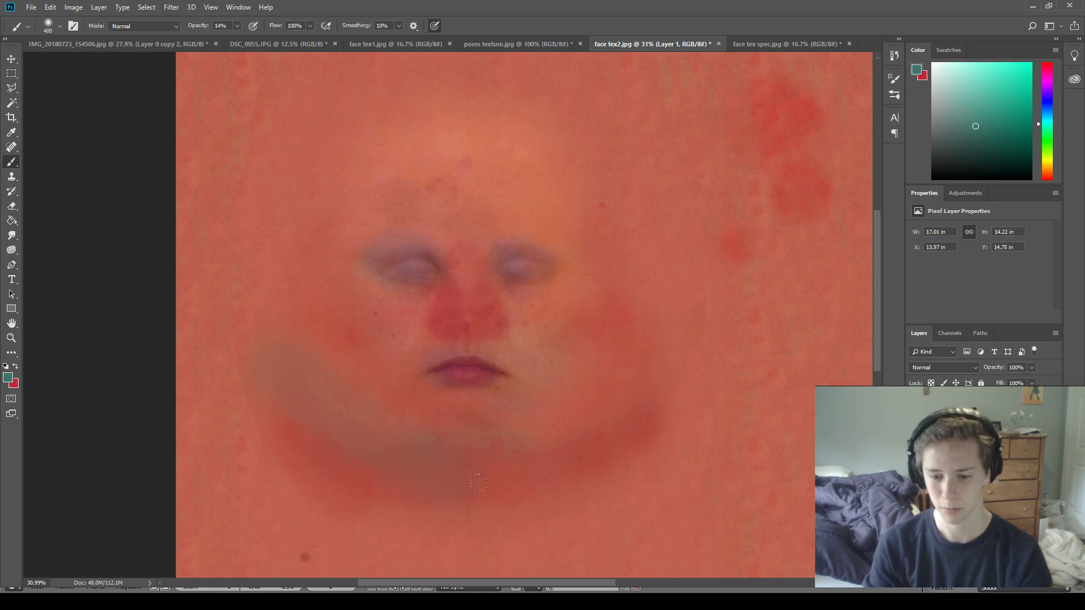
key("bracketright")
Try to tint the jaw and cheeks with the dark teal.
mouse_move(446, 439)
left_mouse_down()
mouse_move(615, 334)
mouse_move(522, 457)
left_mouse_up()
key("ctrl+z")
key("ctrl+z")
left_click_drag(514, 314, 552, 344)
left_click_drag(417, 317, 380, 307)
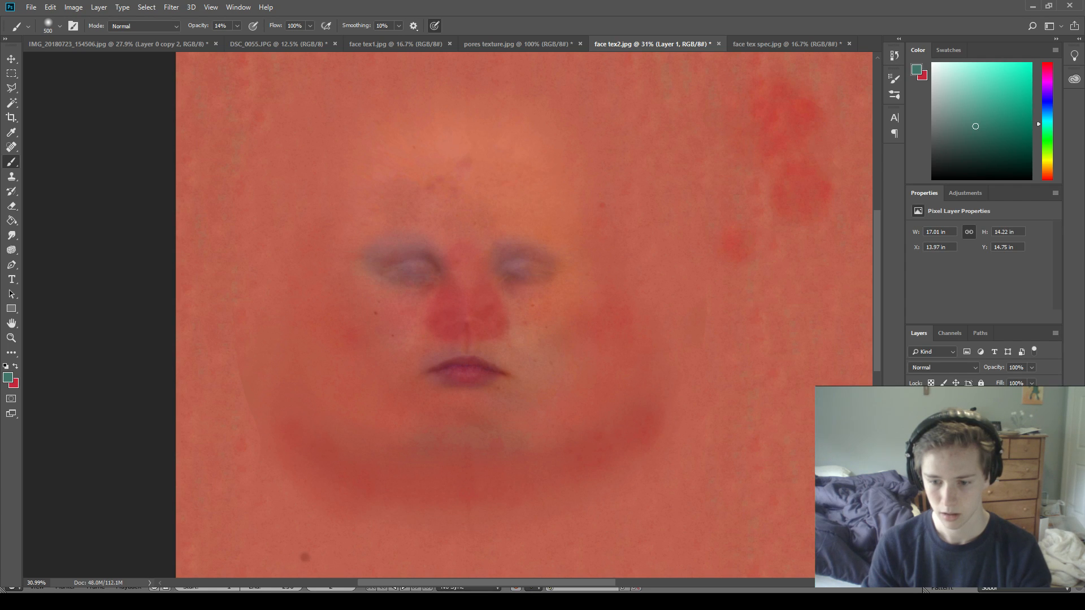
Pick a lighter teal and paint it over both cheeks, the sides of the face and a band below the jaw.
left_click(975, 102)
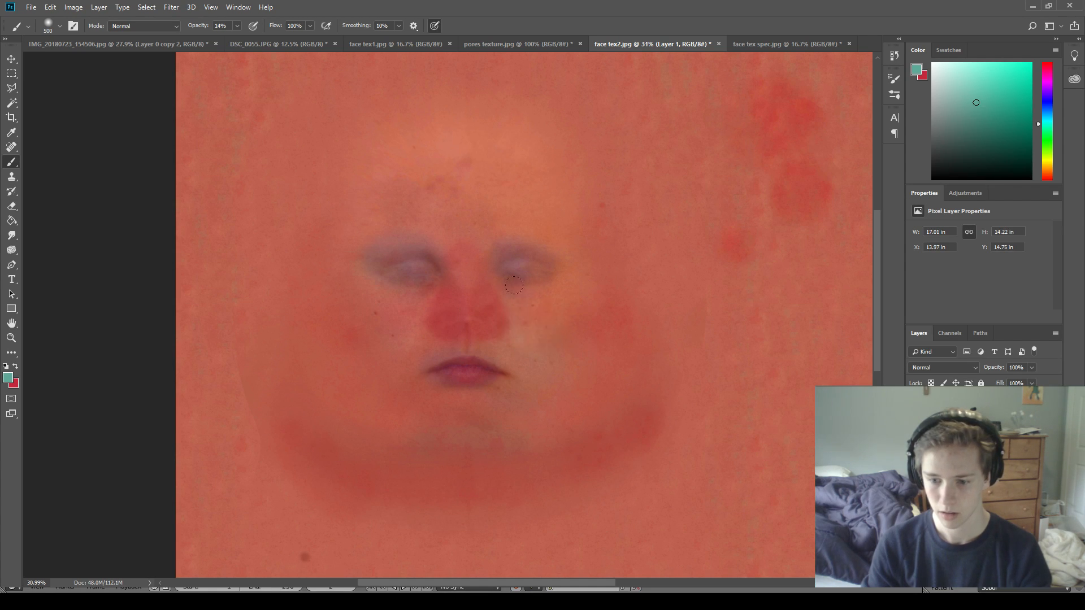
left_click_drag(315, 369, 384, 400)
key("ctrl+z")
left_click_drag(289, 328, 354, 413)
mouse_move(618, 291)
left_mouse_down()
mouse_move(543, 367)
mouse_move(609, 342)
left_mouse_up()
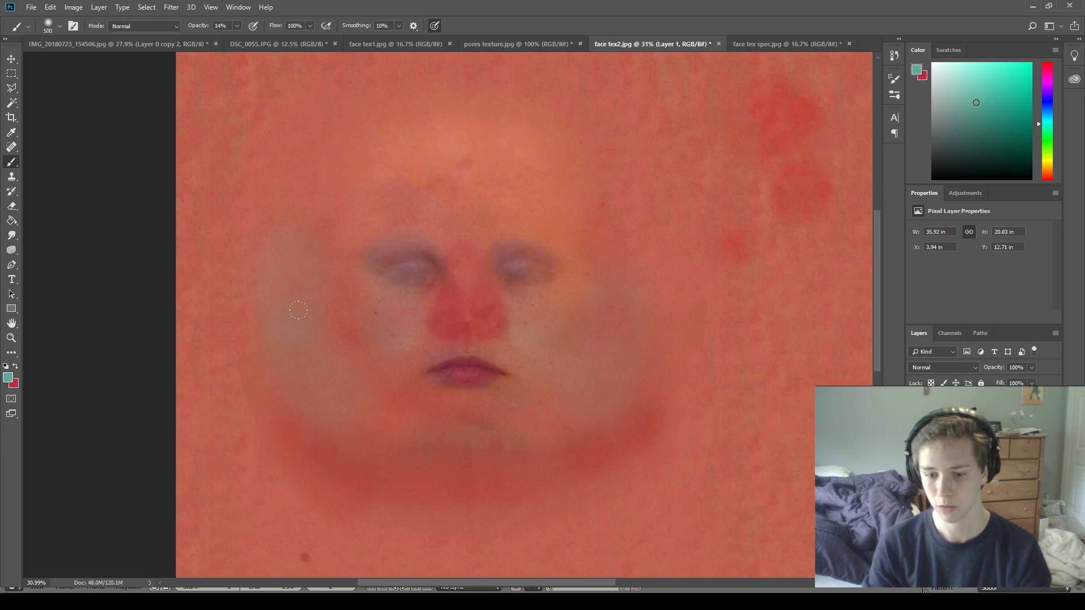
scroll(335, 214, "down", 3, "alt")
scroll(393, 333, "up", 3, "alt")
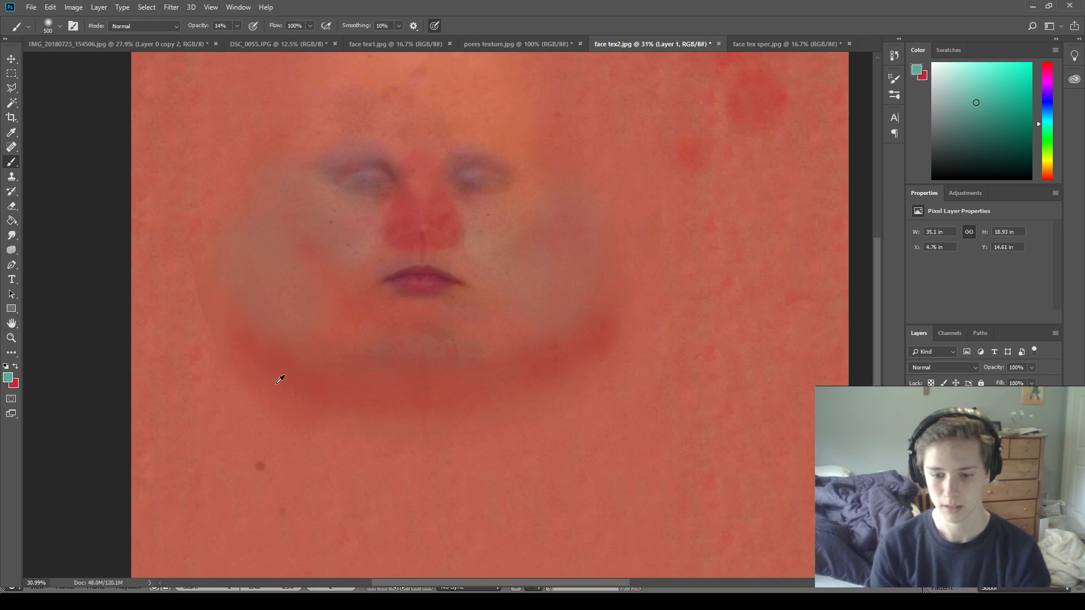
scroll(374, 436, "up", 2)
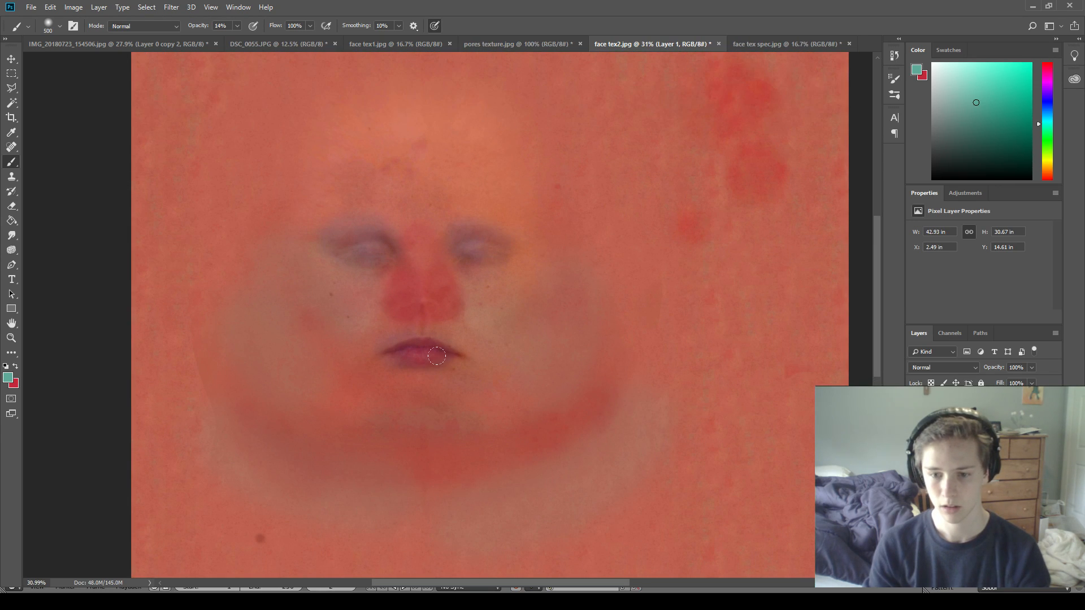
Try light teal strokes around the forehead, undo the unwanted ones, and keep a tint on the temple at the face's left side.
left_click_drag(453, 138, 466, 134)
key("ctrl+z")
left_click_drag(344, 169, 401, 97)
key("ctrl+z")
left_click_drag(278, 183, 243, 204)
key("ctrl+z")
scroll(526, 170, "down", 1, "alt")
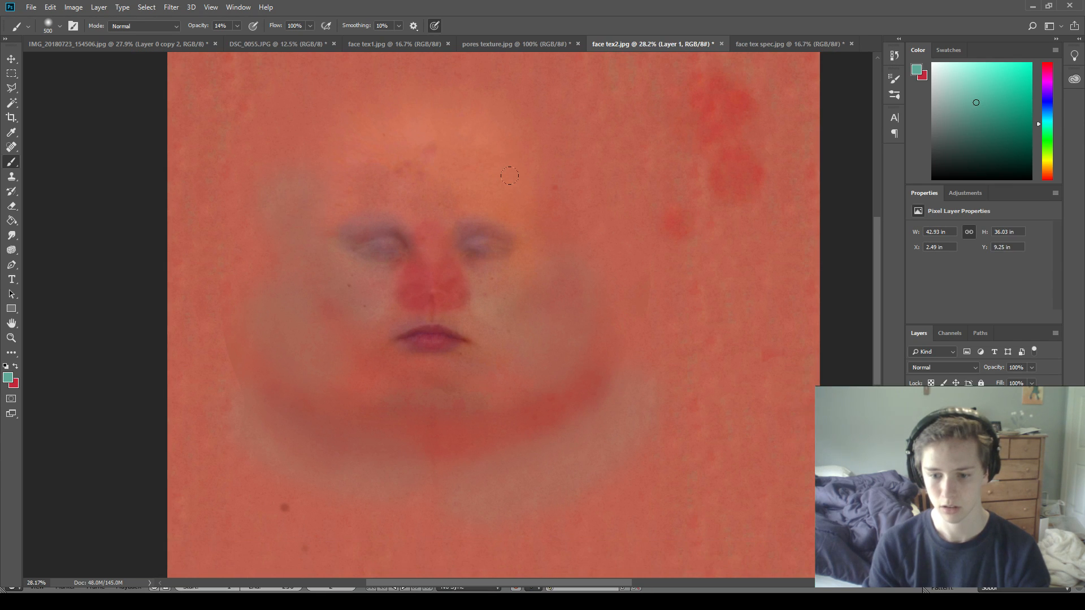
Pick a muted violet, reduce the brush to 150 px and tint both eyelids, darkening the violet for the final strokes.
scroll(460, 197, "up", 1)
scroll(463, 255, "up", 2, "alt")
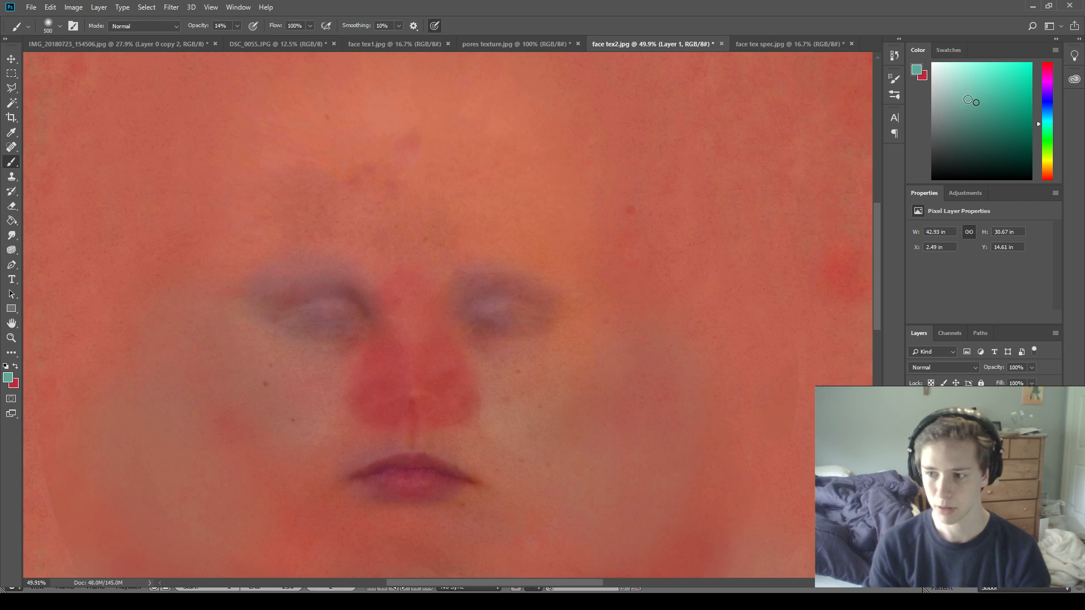
left_click(1048, 93)
key("bracketleft")
key("bracketleft")
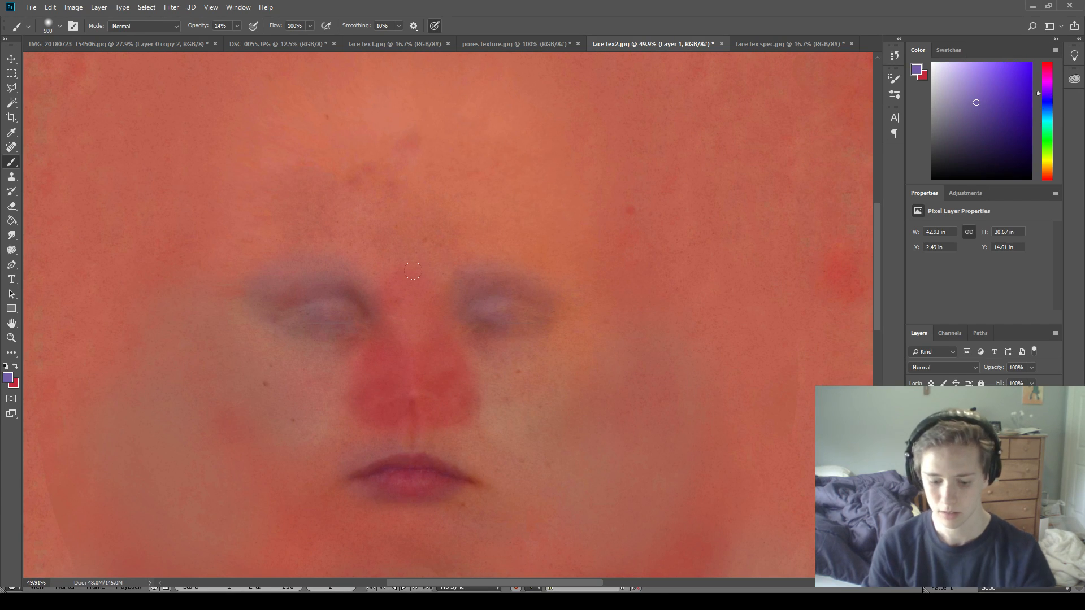
key("bracketleft")
key("bracketleft")
key("bracketleft")
key("bracketleft")
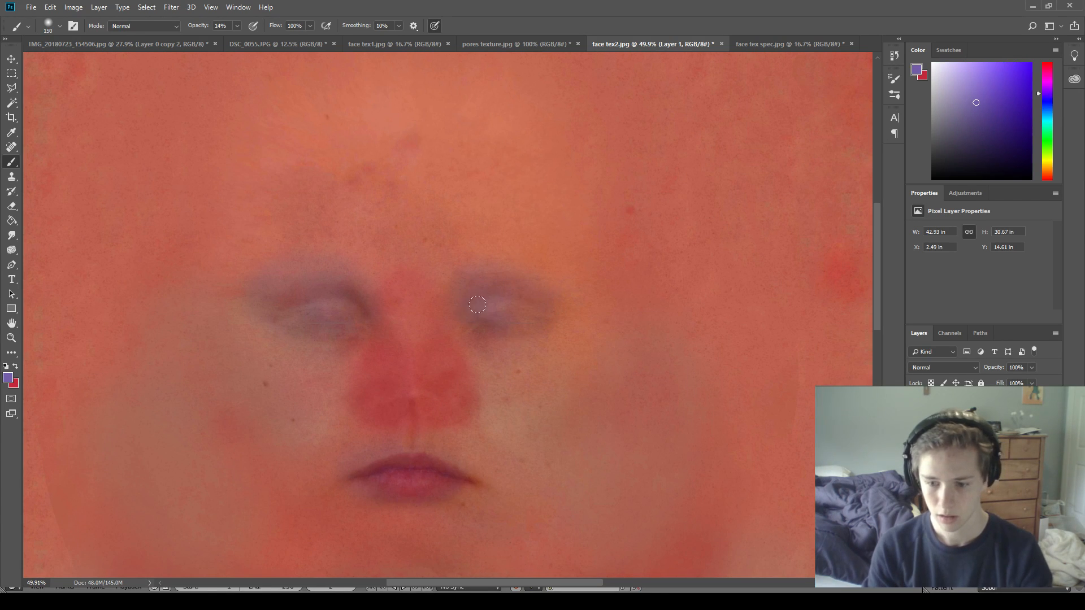
left_click_drag(971, 121, 980, 119)
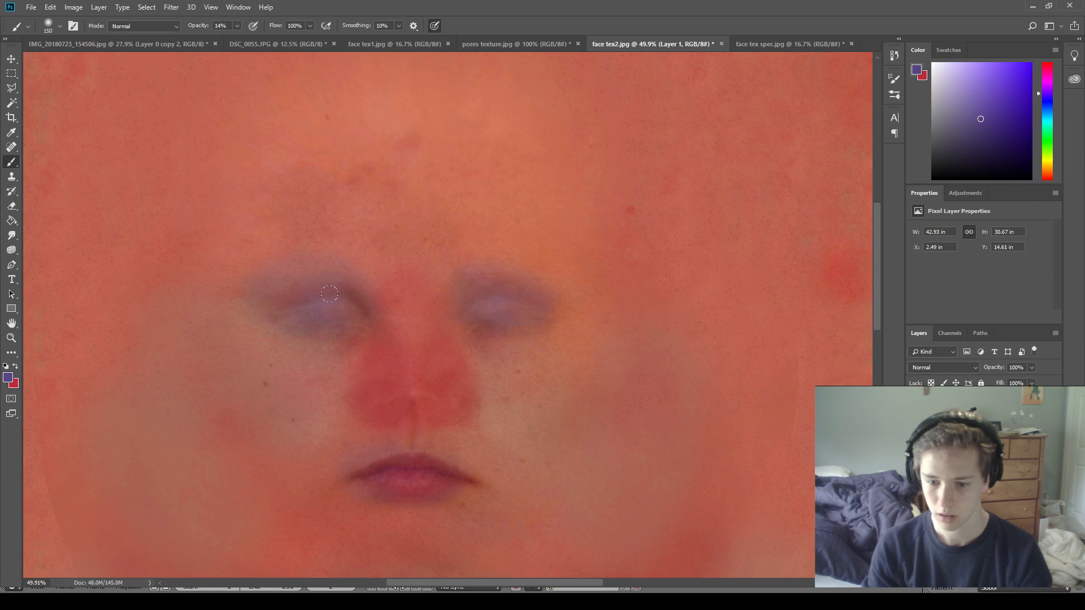
scroll(463, 305, "down", 4, "alt")
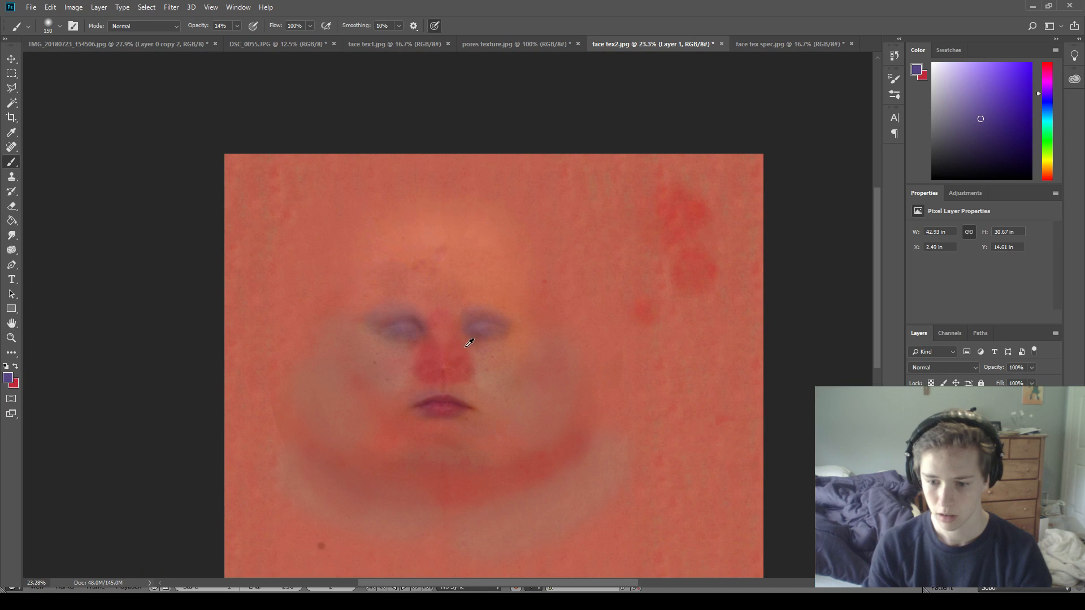
Pick a saturated crimson pink, swap the foreground and background colors and paint over the nose.
left_click(1048, 66)
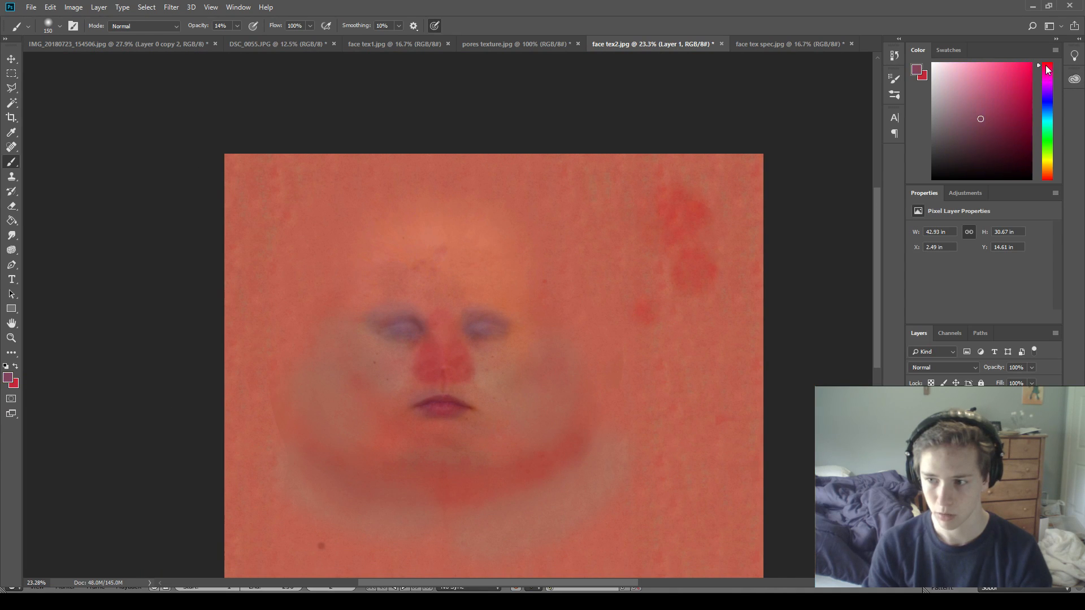
left_click_drag(1003, 83, 1001, 94)
key("x")
left_click_drag(450, 345, 440, 371)
Pick a deep red, enlarge the brush to 250 px and redden the ear area in the texture's upper-right part.
left_click(1010, 103)
key("bracketright")
key("bracketright")
key("bracketright")
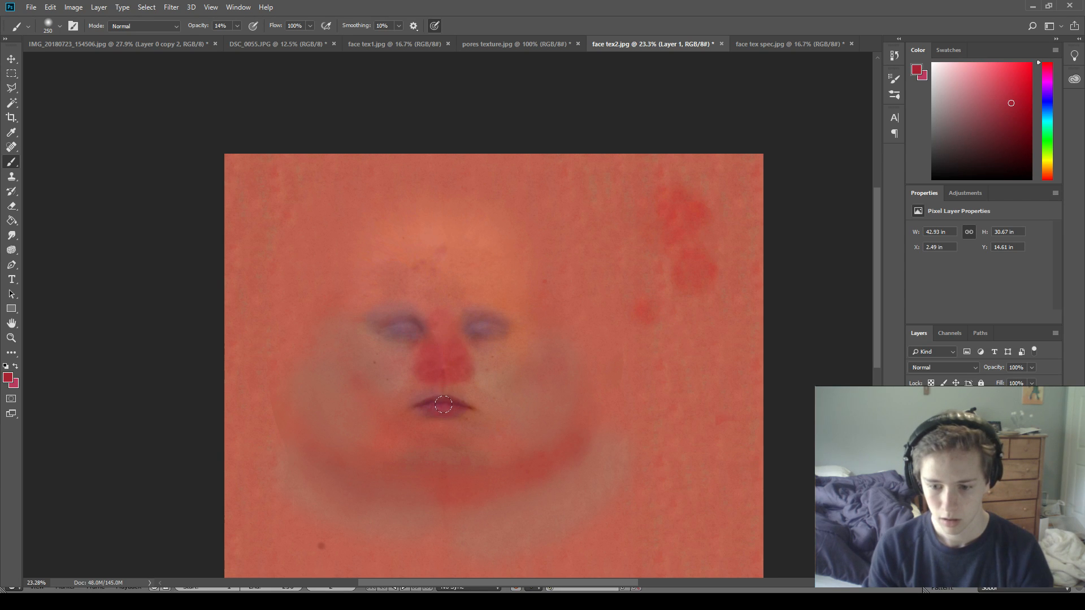
scroll(528, 370, "down", 2, "alt")
scroll(591, 161, "up", 2, "alt")
mouse_move(591, 160)
left_mouse_down()
mouse_move(607, 96)
mouse_move(631, 180)
mouse_move(596, 207)
mouse_move(633, 175)
mouse_move(645, 139)
mouse_move(619, 127)
mouse_move(605, 82)
mouse_move(601, 107)
left_mouse_up()
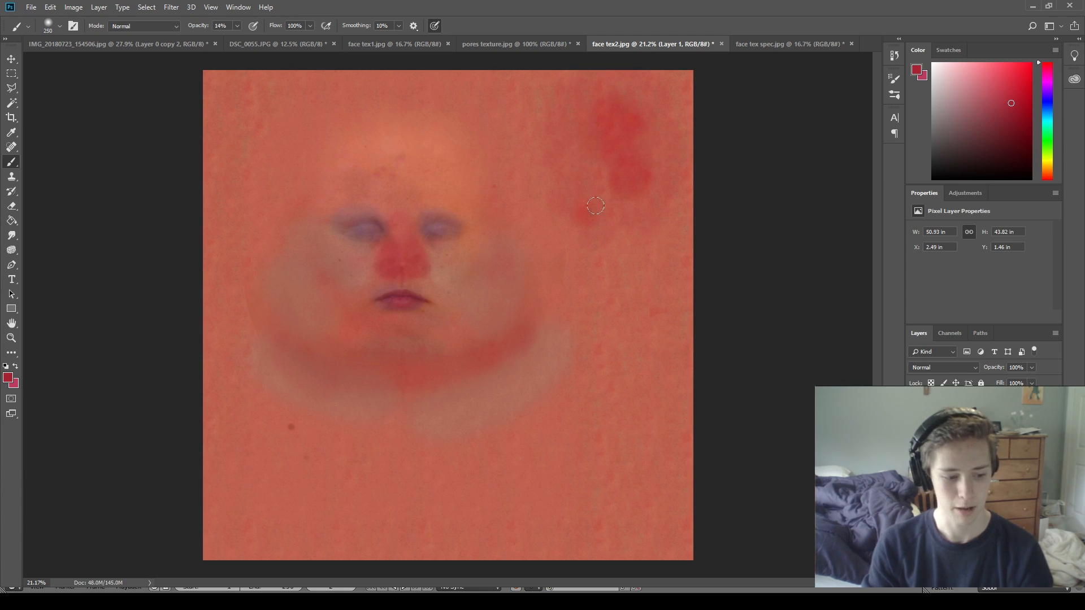
left_click_drag(555, 132, 582, 153)
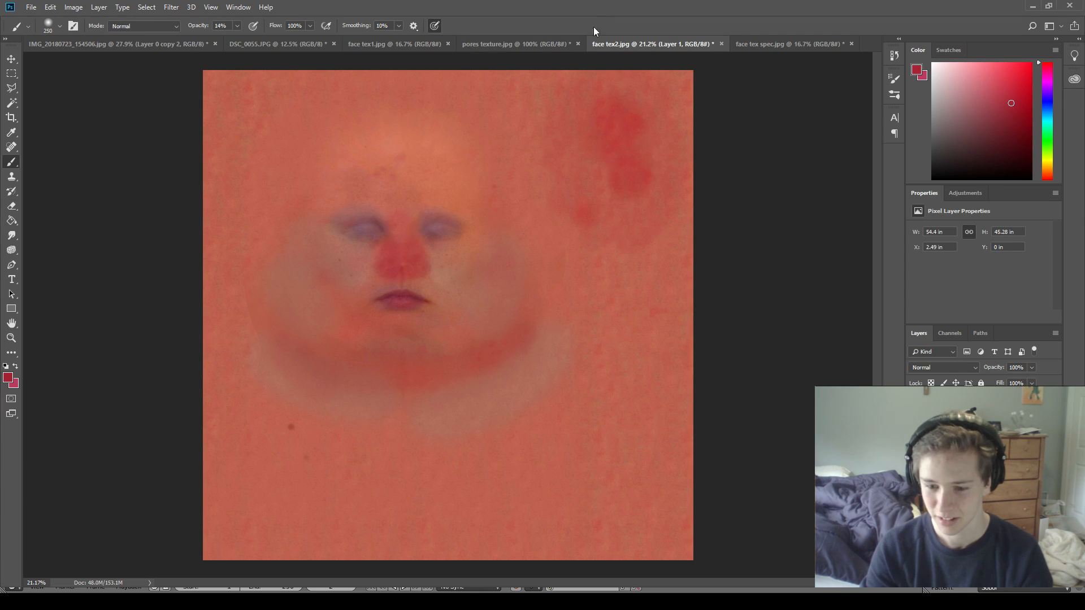
Paste the copied cartoon starfish picture and scale it to about 858% so it covers the face texture.
key("ctrl+v")
key("ctrl+t")
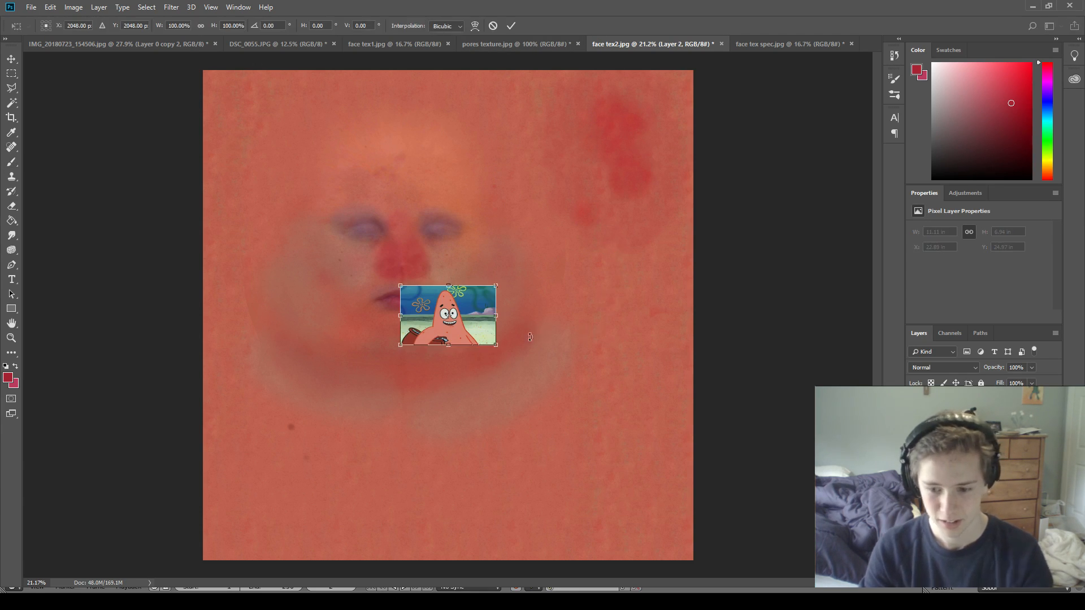
left_click_drag(496, 345, 903, 500)
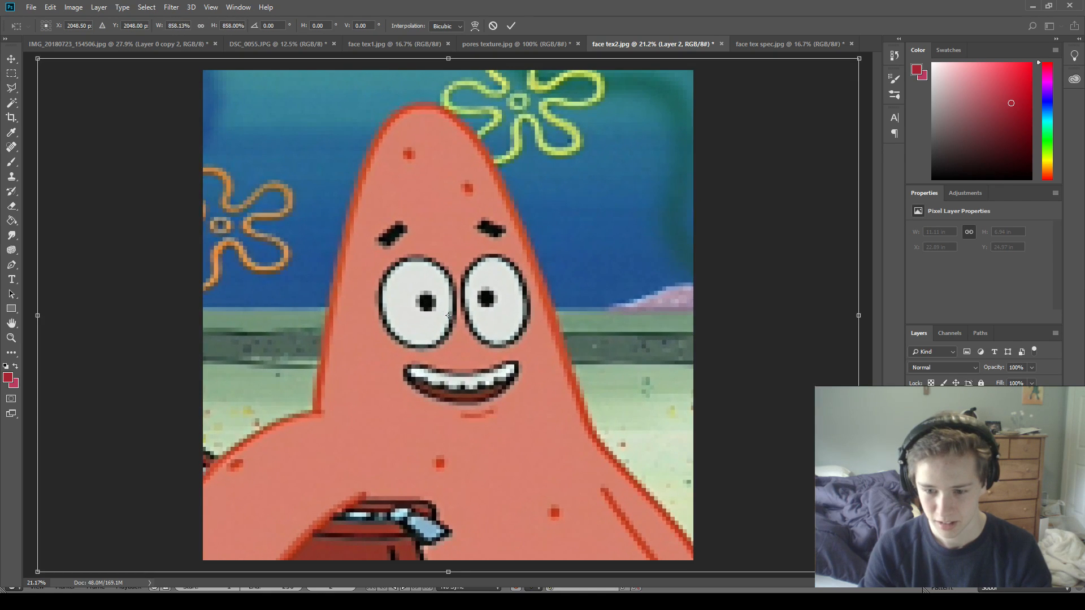
left_click_drag(565, 391, 535, 356)
key("Return")
key("b")
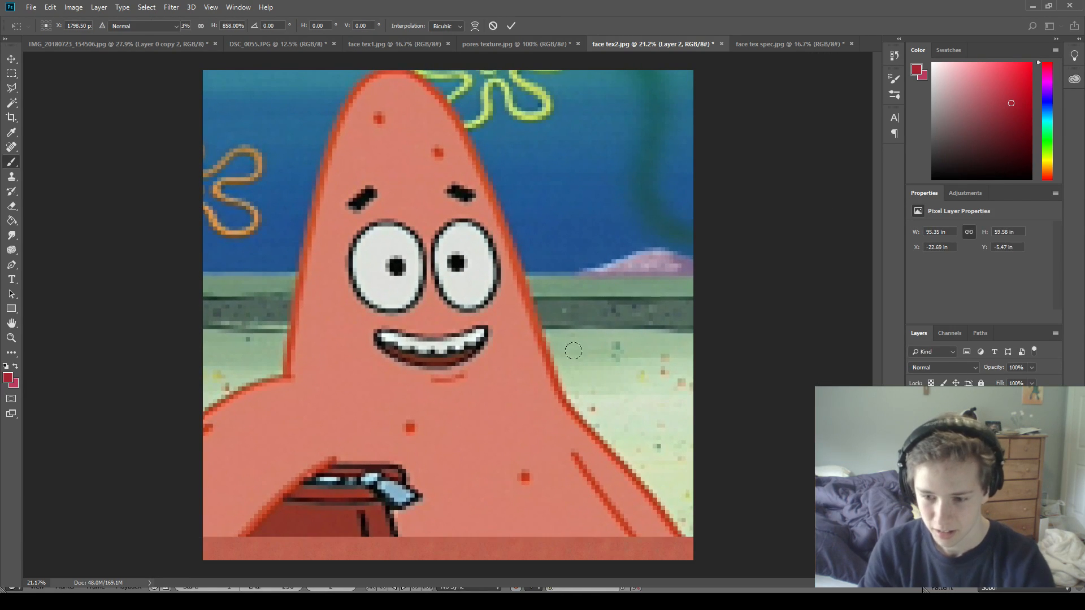
Select the cartoon's pink body with the Magic Wand at tolerance 20, delete it and clear the selection.
left_click(12, 103)
left_click(400, 146)
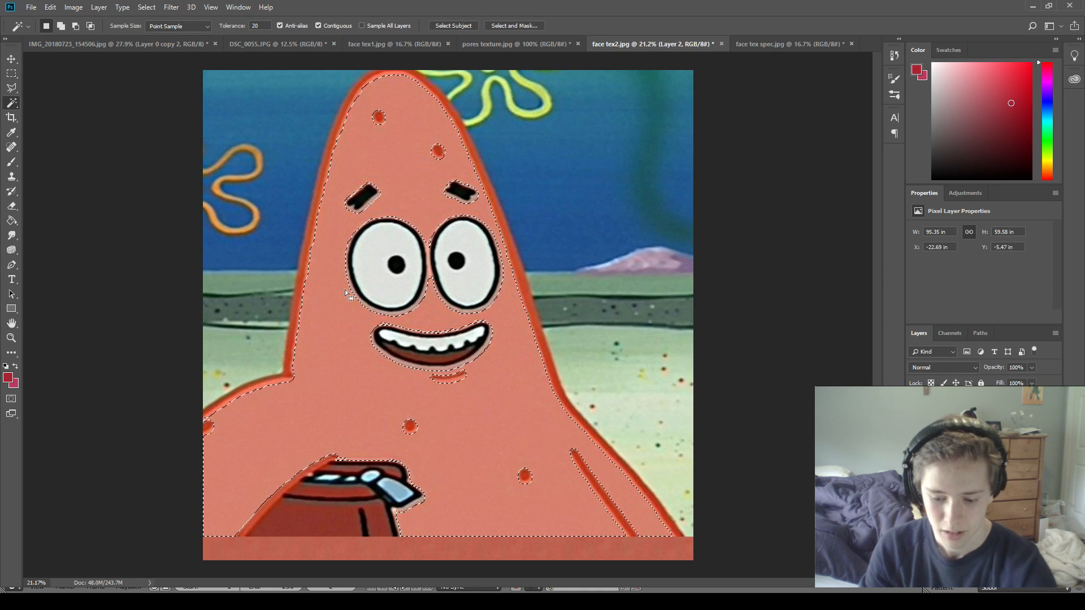
key("Delete")
left_click(16, 76)
left_click(307, 180)
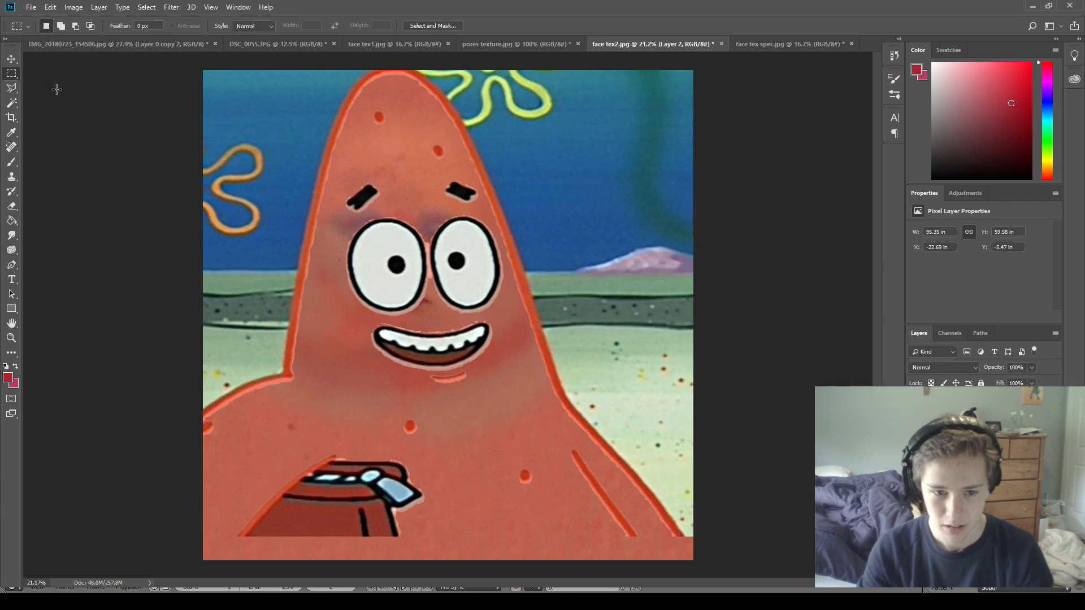
Enlarge the eraser and erase the cartoon's eyes, brows, mouth, spots and the dark object at its arm.
key("e")
mouse_move(378, 229)
left_mouse_down()
mouse_move(347, 250)
mouse_move(353, 274)
left_mouse_up()
key("ctrl+z")
key("bracketright")
key("bracketright")
key("bracketright")
mouse_move(355, 202)
left_mouse_down()
mouse_move(396, 339)
mouse_move(435, 271)
mouse_move(469, 254)
mouse_move(406, 154)
mouse_move(361, 197)
mouse_move(361, 88)
left_mouse_up()
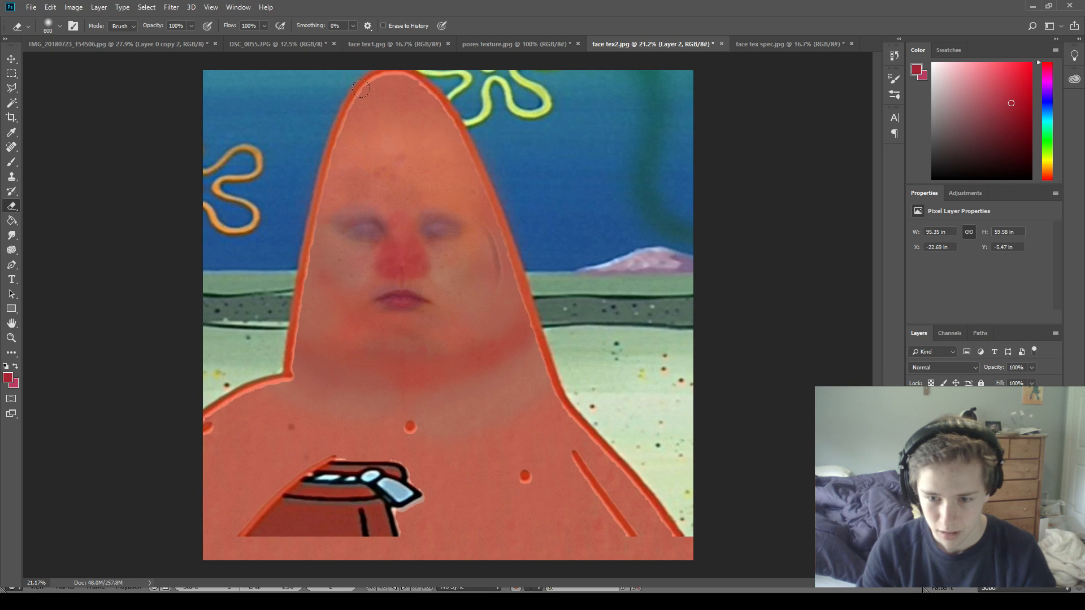
mouse_move(351, 347)
left_mouse_down()
mouse_move(362, 497)
mouse_move(252, 497)
left_mouse_up()
left_click(525, 477)
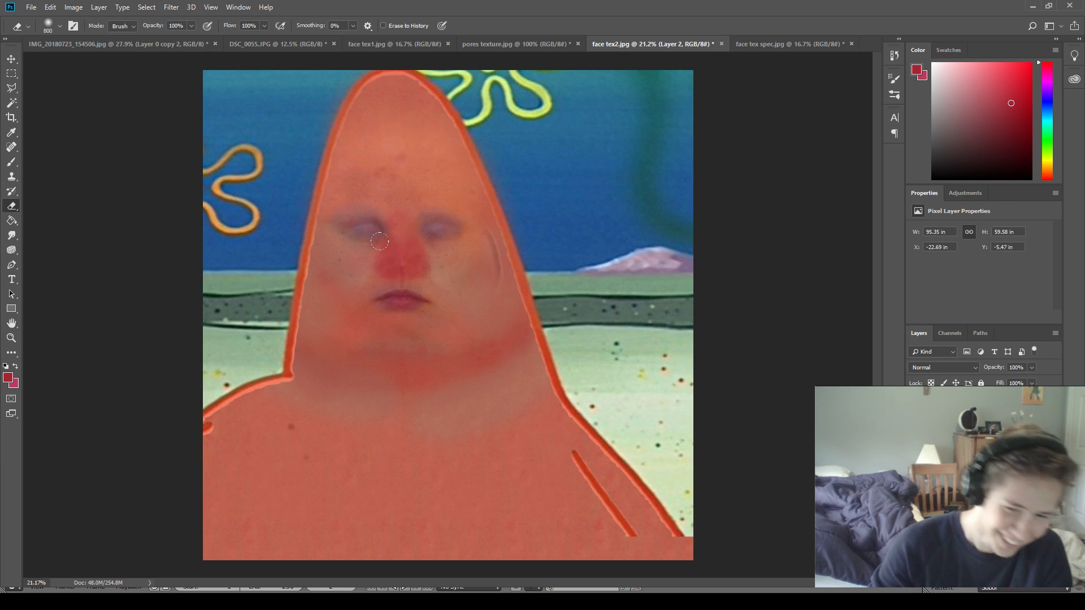
Shift the cartoon overlay slightly up and left over the painted face, and hide its layer.
key("ctrl+t")
mouse_move(531, 354)
left_mouse_down()
mouse_move(527, 314)
mouse_move(524, 334)
left_mouse_up()
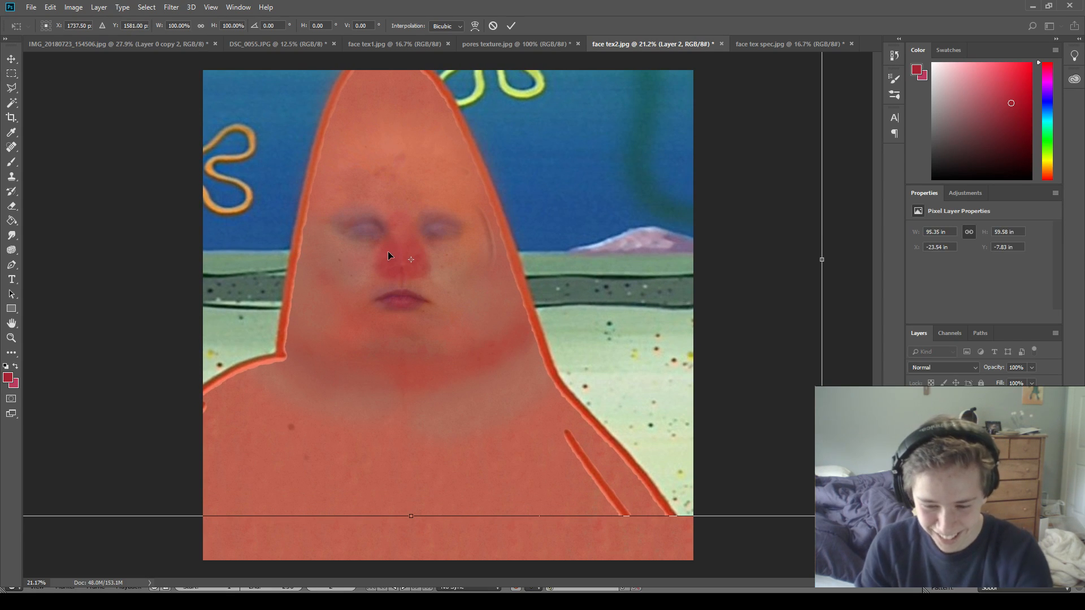
key("Return")
key("ctrl+minus")
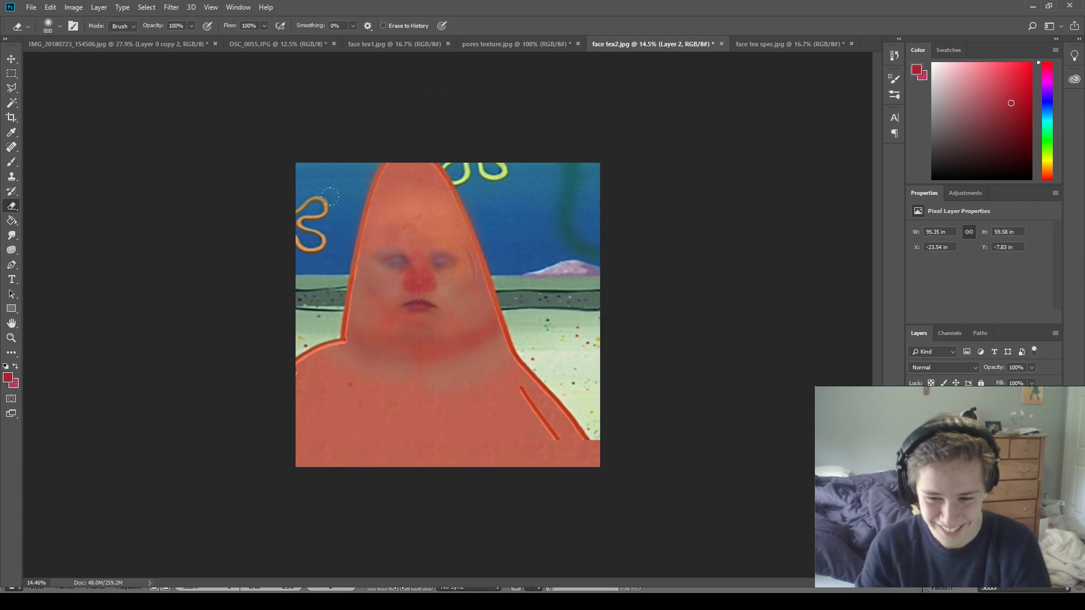
scroll(330, 197, "up", 2, "alt")
scroll(301, 173, "up", 5, "alt")
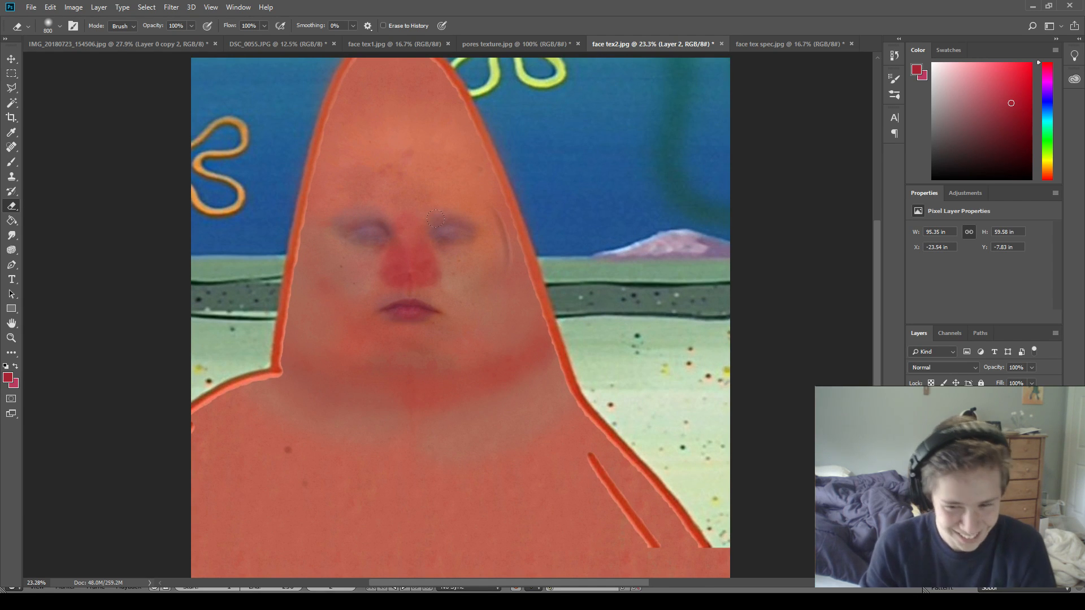
scroll(436, 218, "up", 2)
scroll(440, 222, "down", 1, "alt")
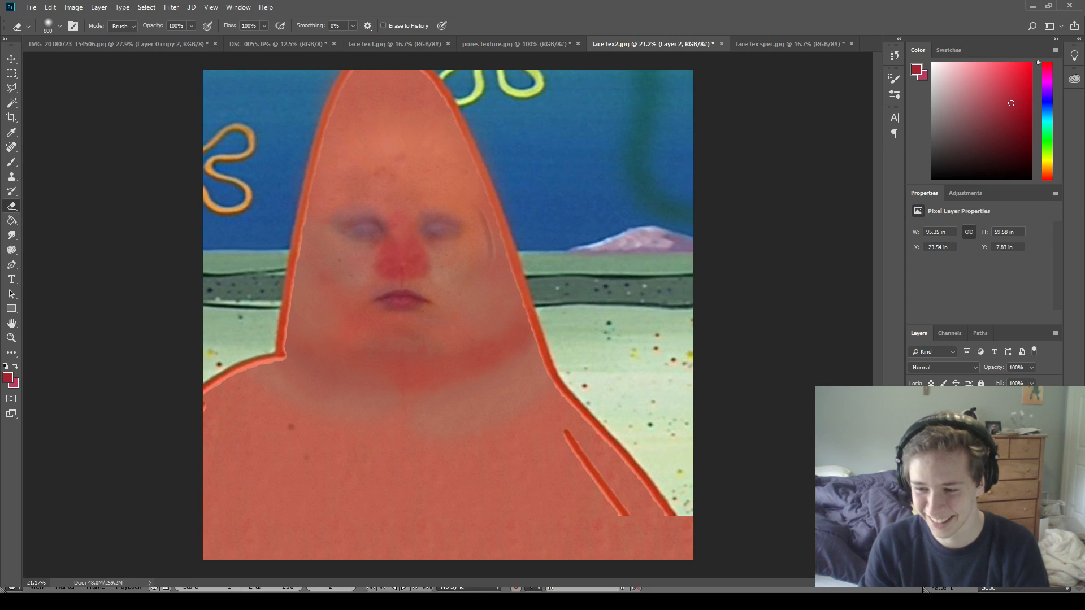
left_click(913, 402)
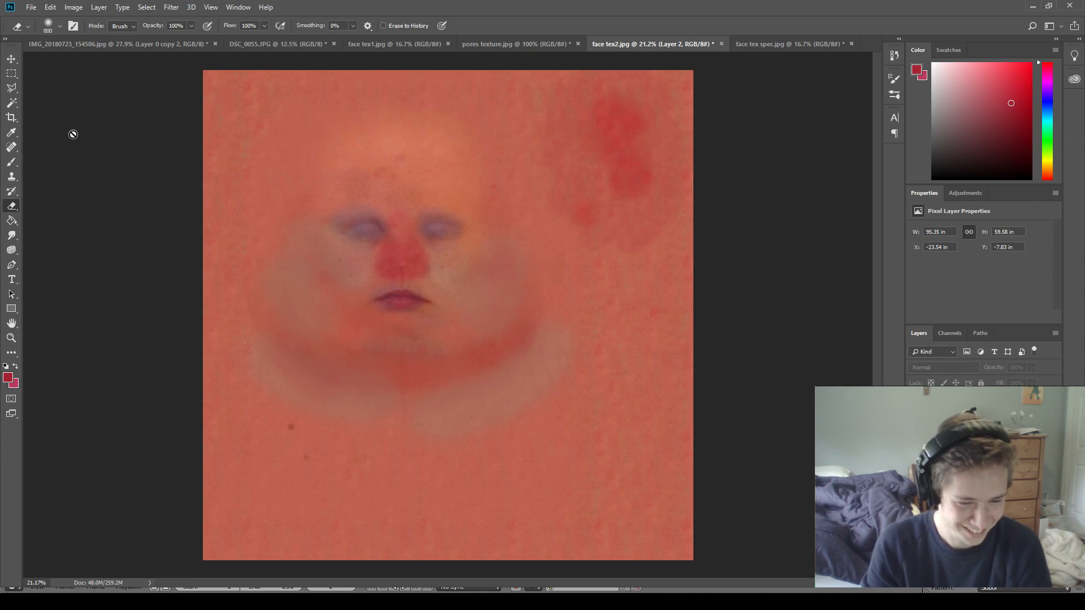
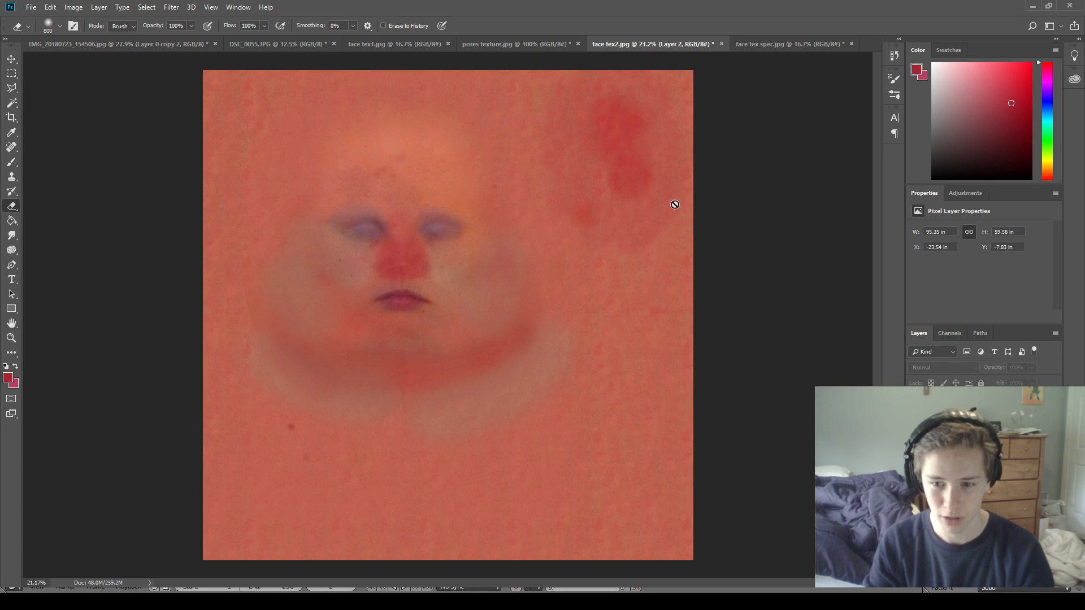
Open the grayscale map face tex subderm.jpg.
left_click(512, 45)
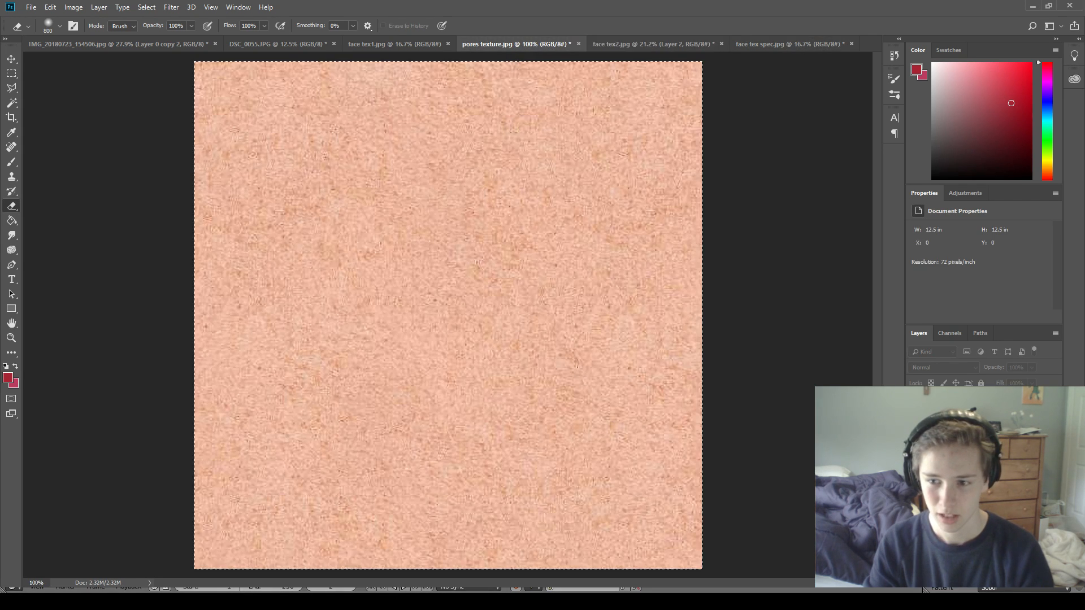
left_click(788, 45)
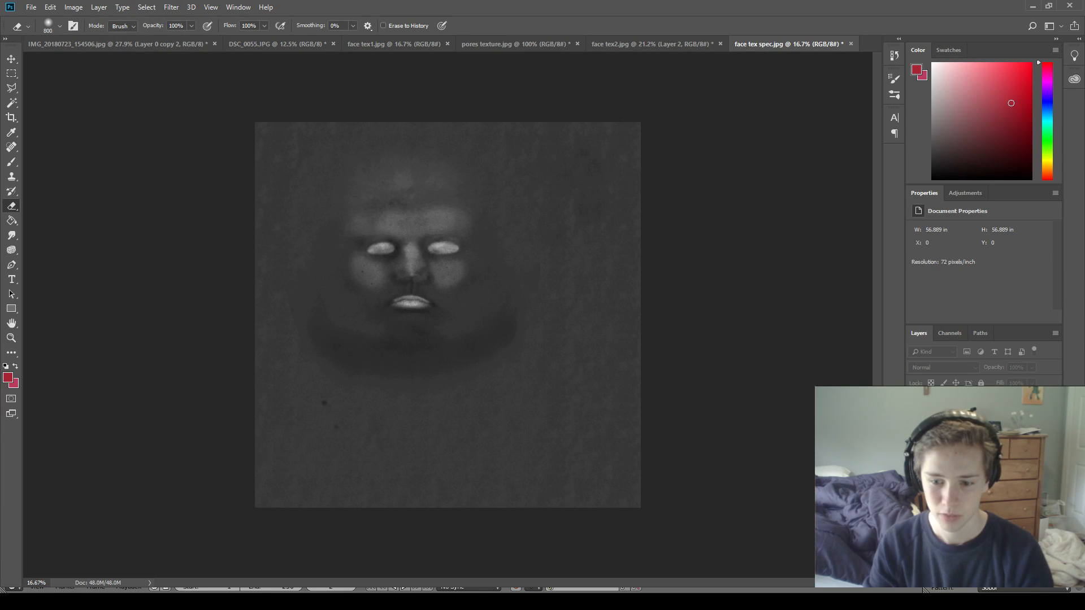
double_click(576, 405)
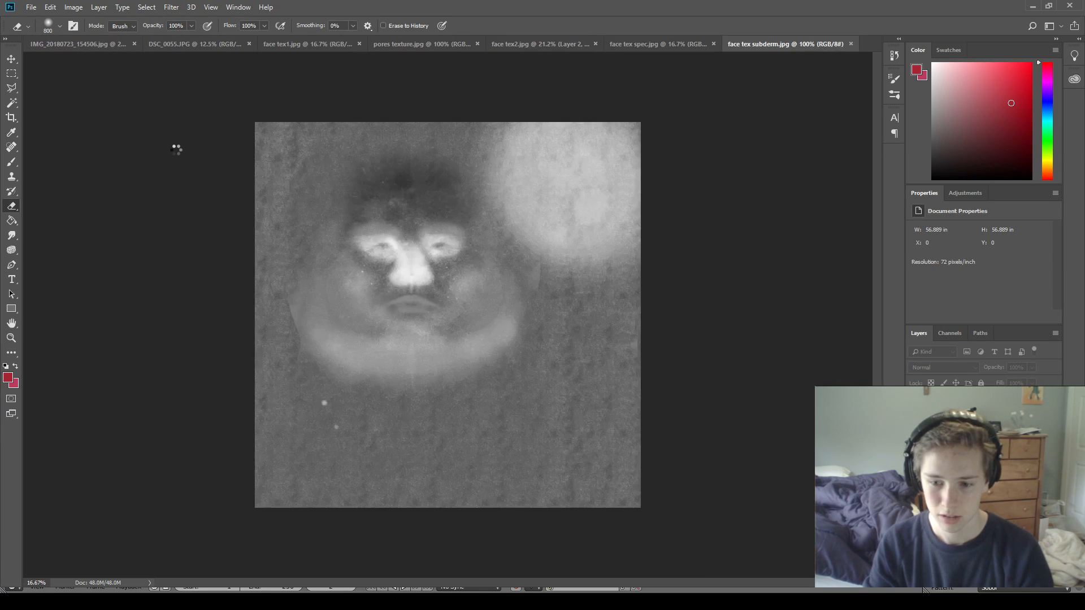
Darken the overall tones of the grayscale subdermal map.
key("i")
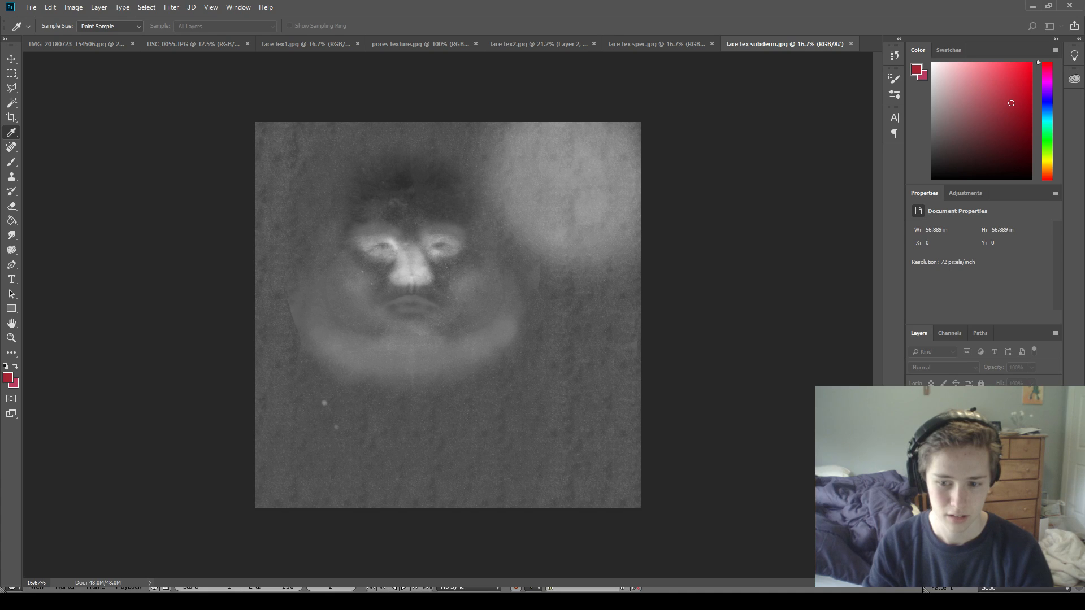
key("ctrl+z")
key("ctrl+z")
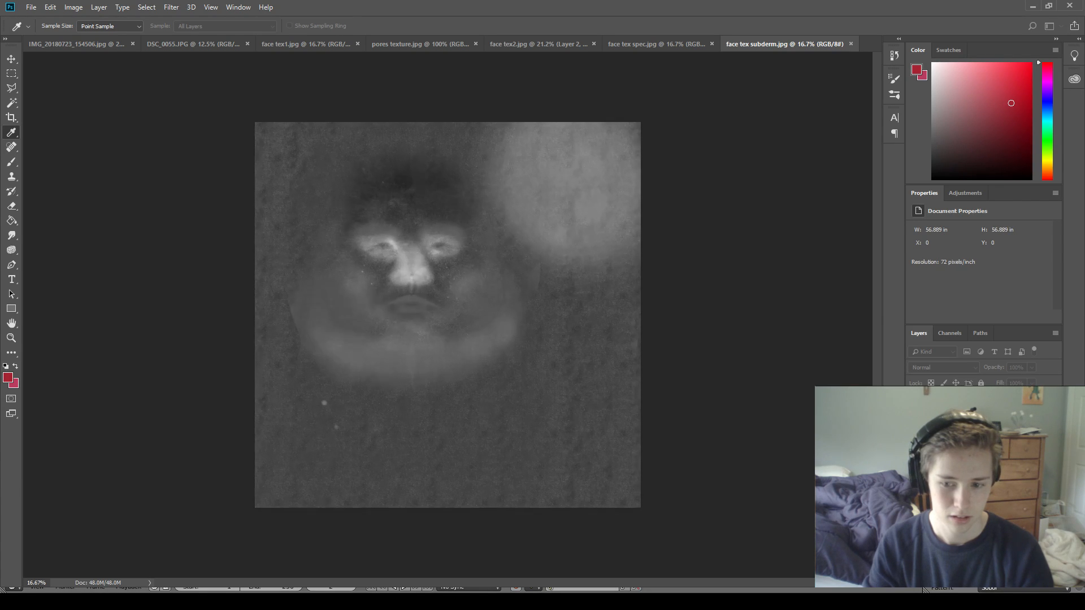
key("ctrl+z")
key("e")
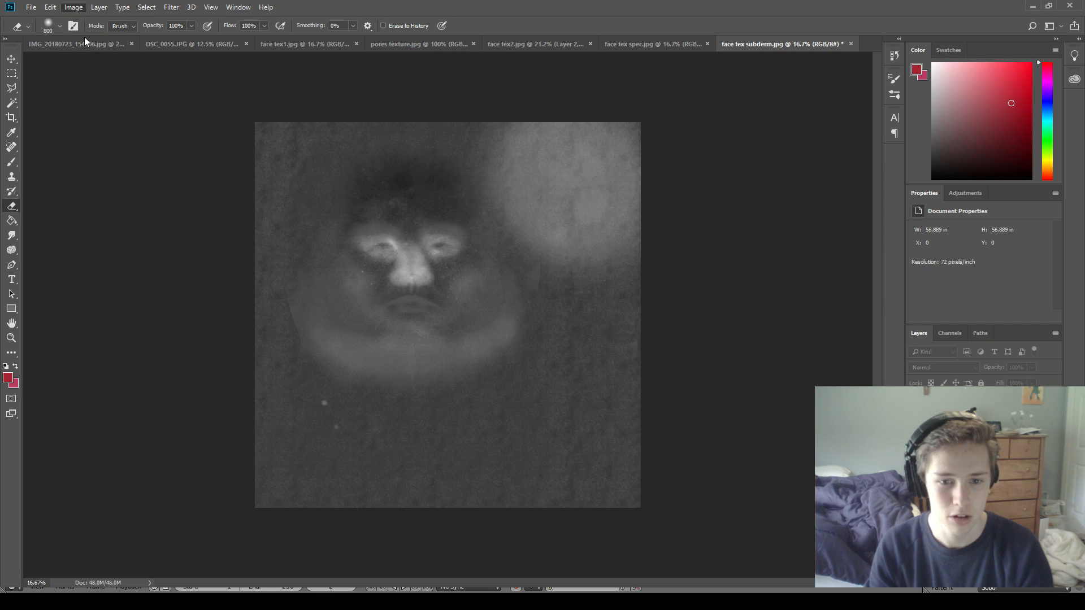
Readjust the subdermal map's tones to a lighter gray.
key("i")
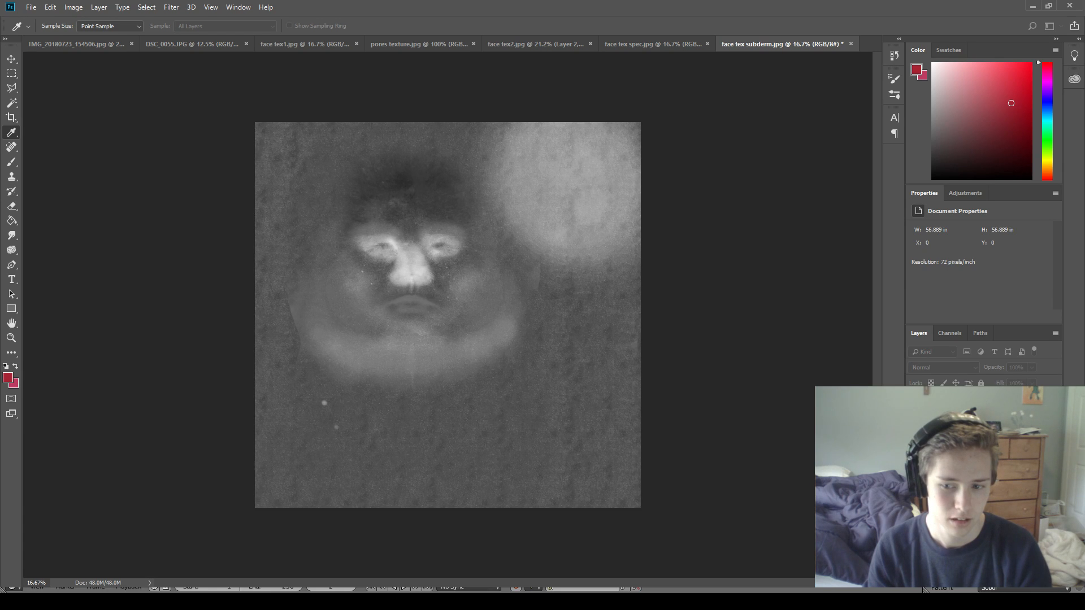
key("p")
key("p")
key("e")
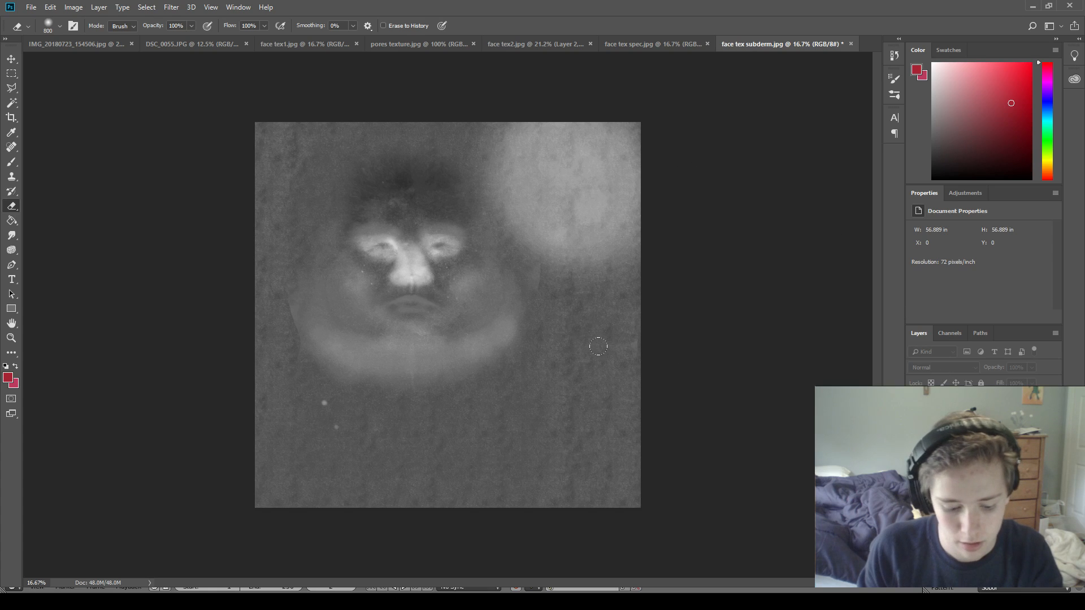
Set the paint color to white, enlarge the brush to 1900 px and lighten the ear patch in the map's upper-right corner.
key("b")
key("i")
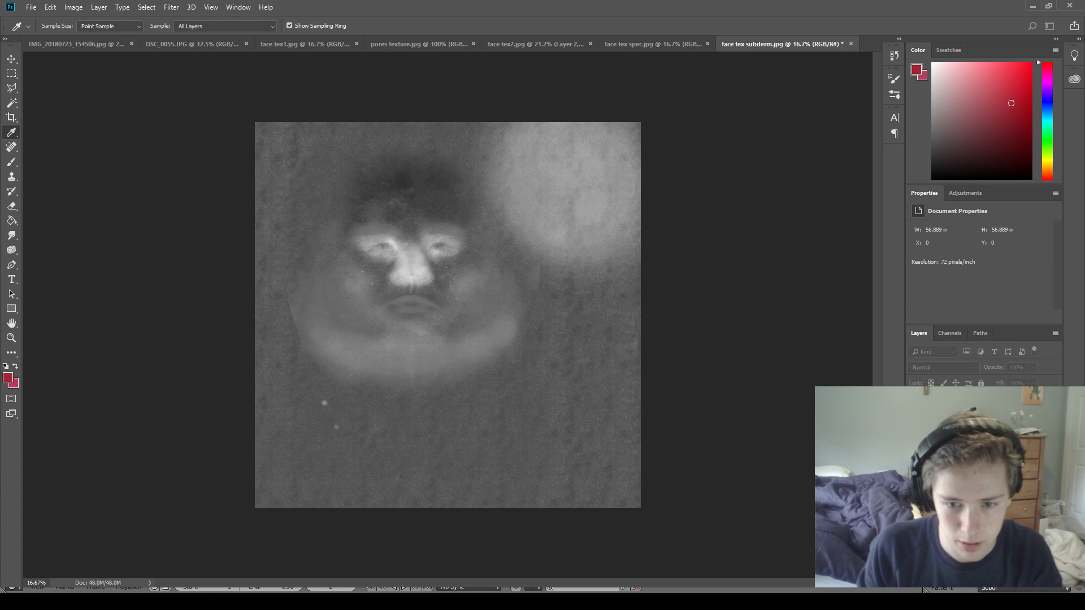
left_click(652, 129)
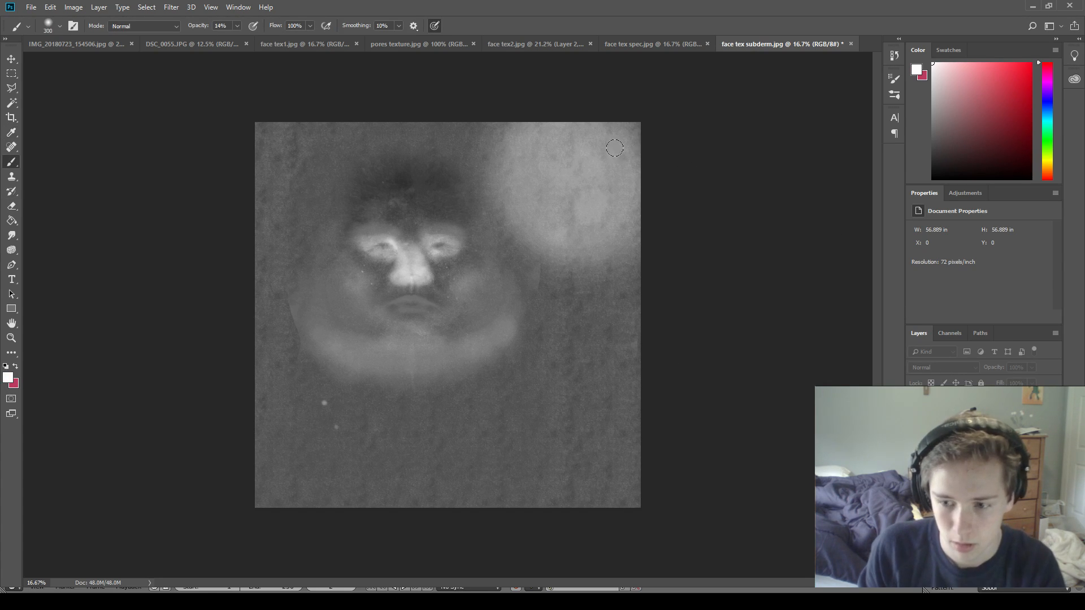
key("bracketright")
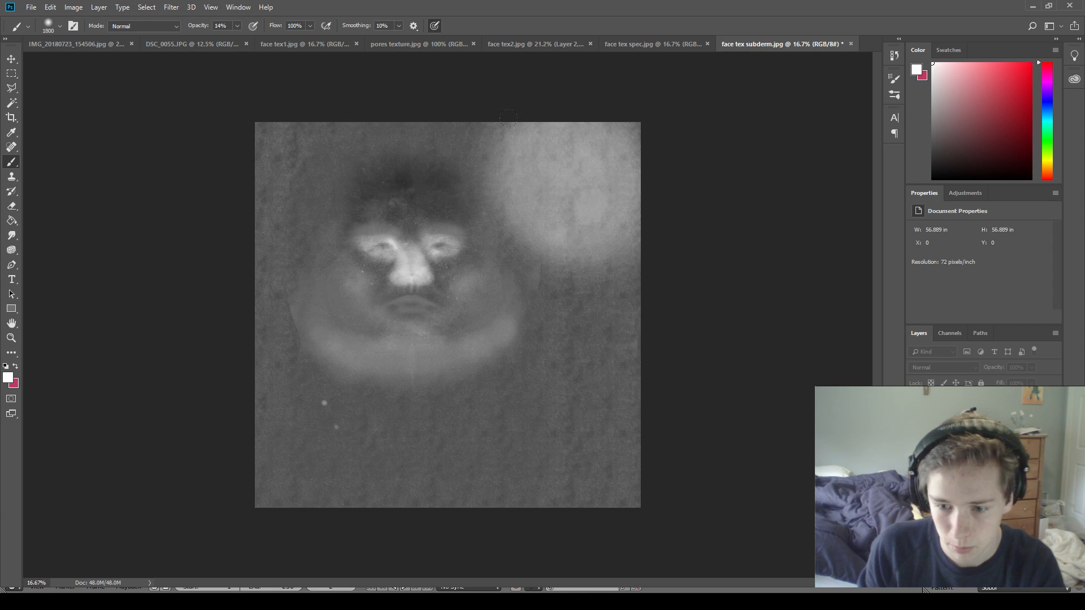
key("bracketright")
left_click(584, 165)
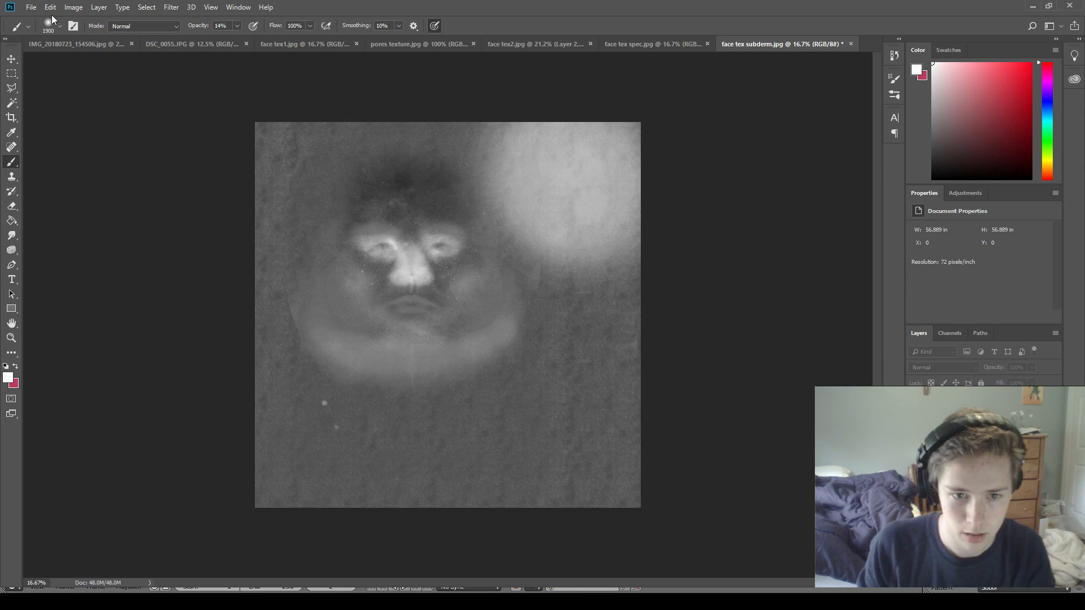
Set the brush to Darken mode, sample dark gray from the forehead and darken the map's bright facial areas.
left_click(132, 28)
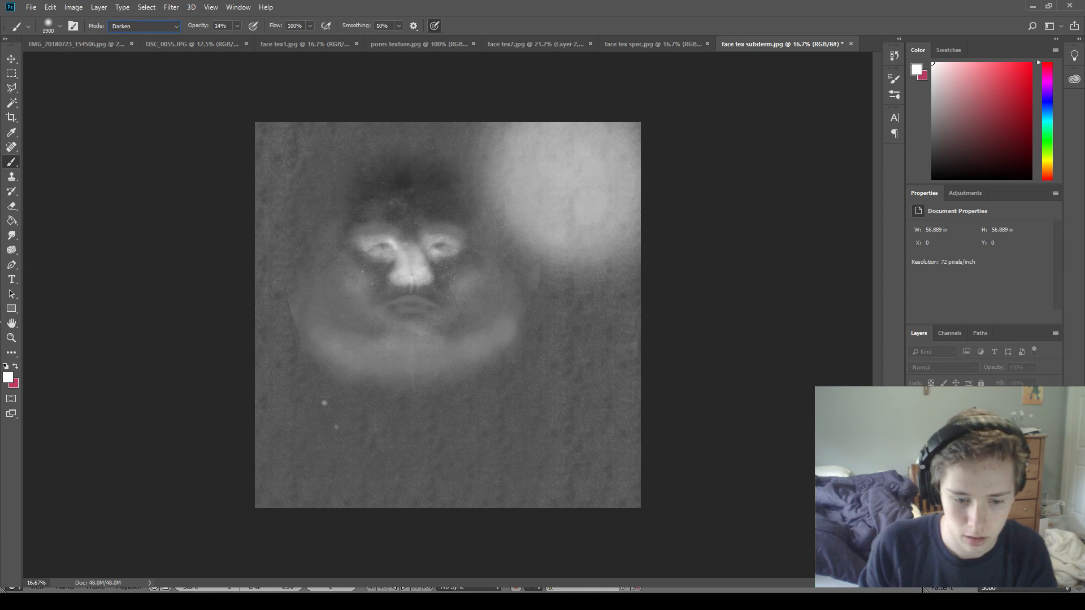
key("i")
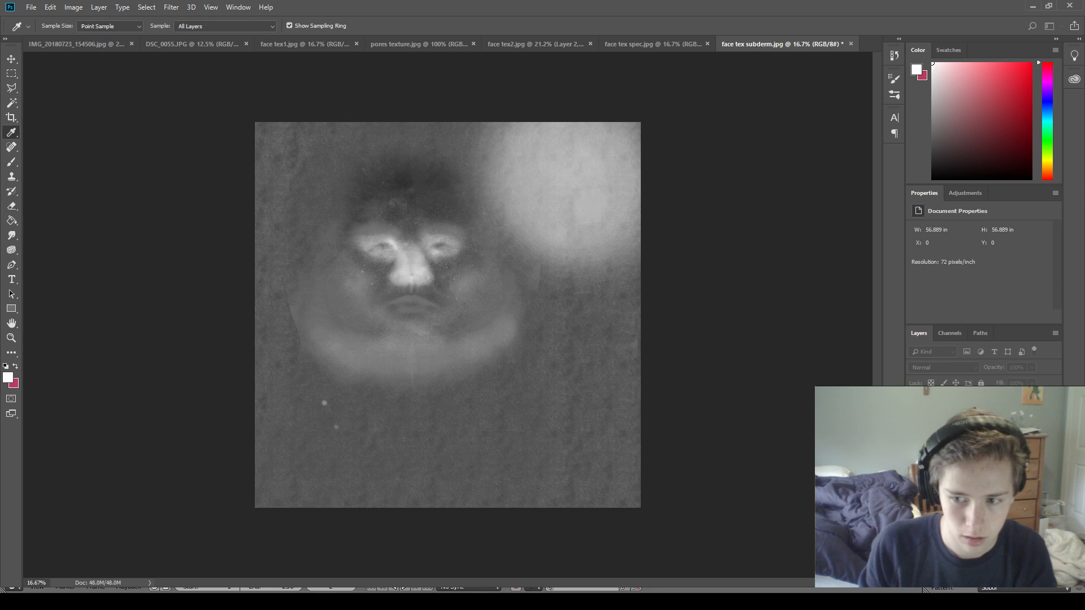
left_click(332, 179, "alt")
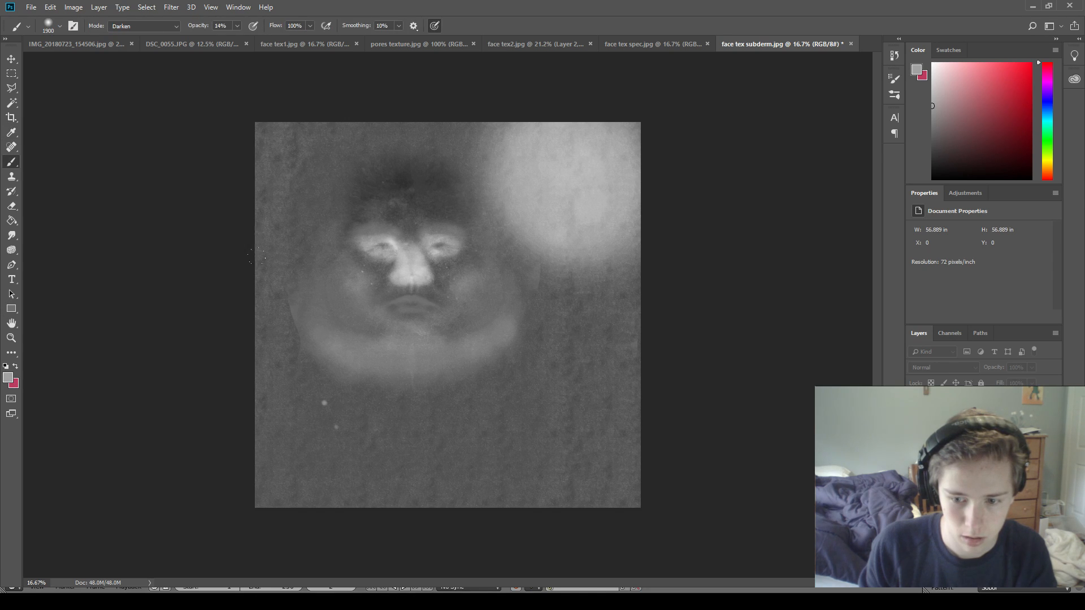
key("i")
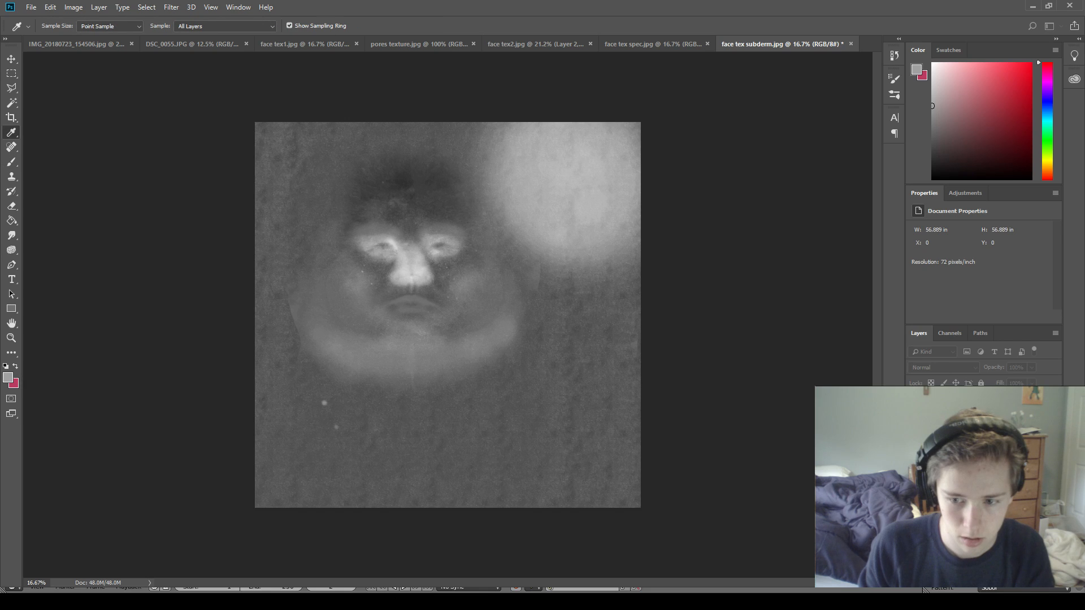
left_click(405, 181, "alt")
left_click_drag(376, 306, 331, 263)
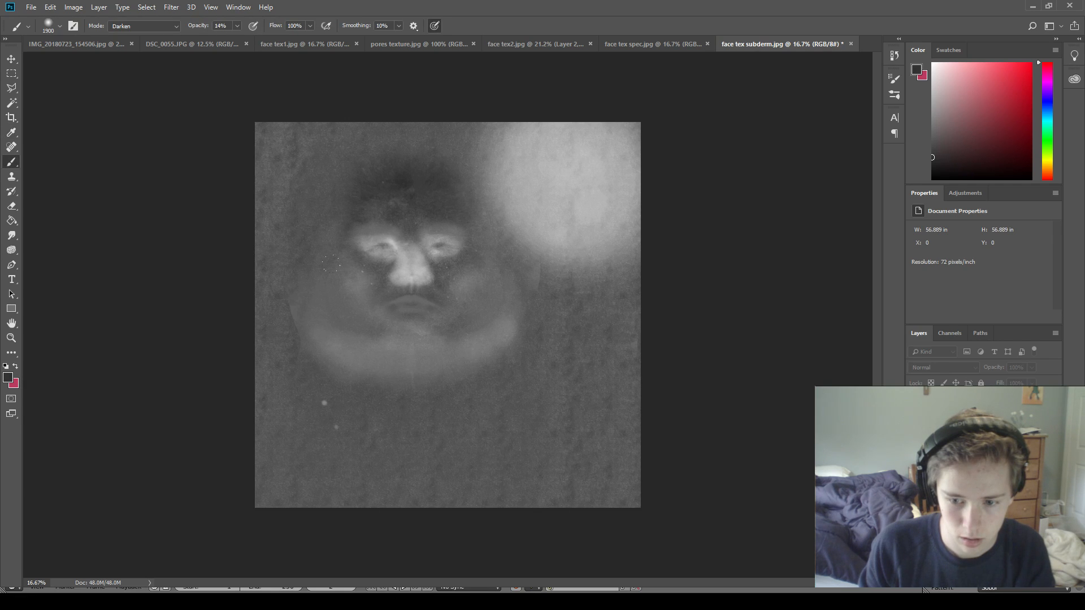
left_click_drag(326, 162, 338, 213)
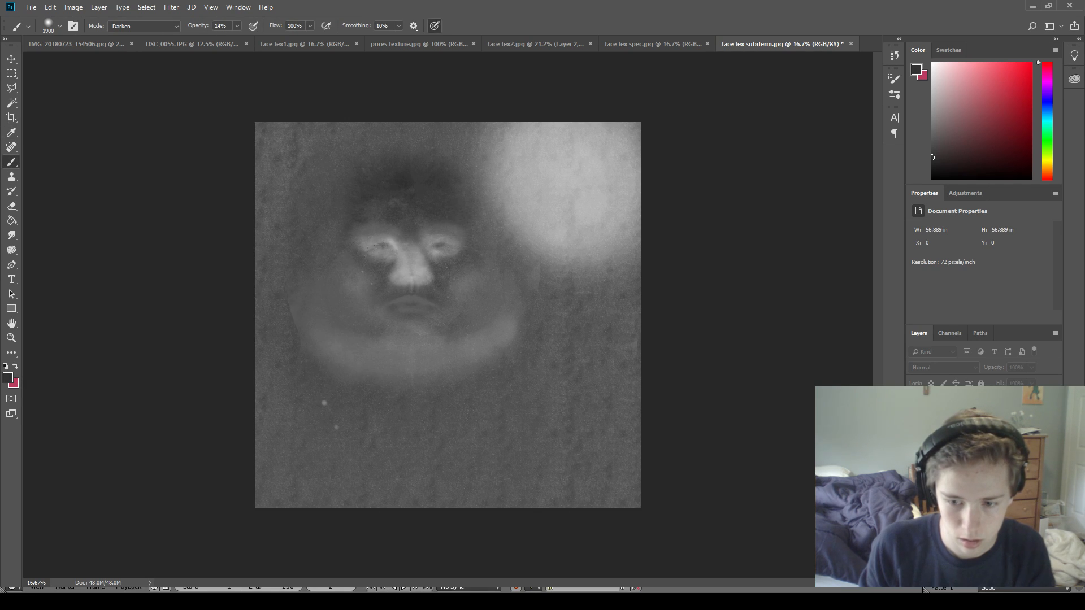
key("ctrl+z")
left_click_drag(447, 226, 355, 192)
scroll(427, 255, "up", 7, "alt")
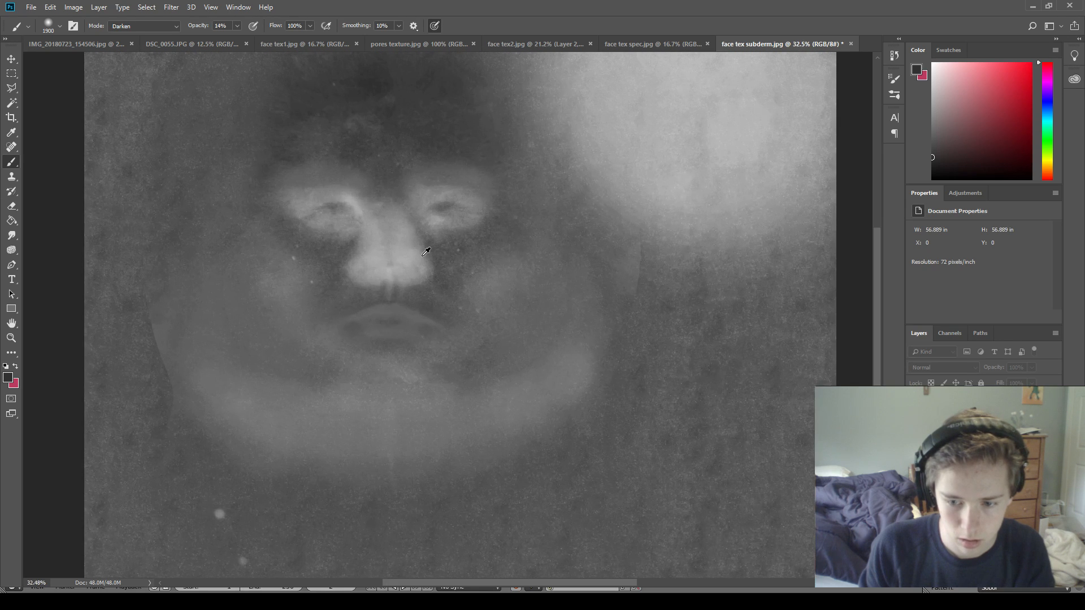
Try to darken the ear patch in the map's upper-right corner with a 1000 px brush.
key("bracketleft")
key("bracketleft")
key("bracketleft")
key("bracketleft")
key("bracketleft")
key("bracketleft")
key("bracketleft")
key("bracketleft")
key("bracketleft")
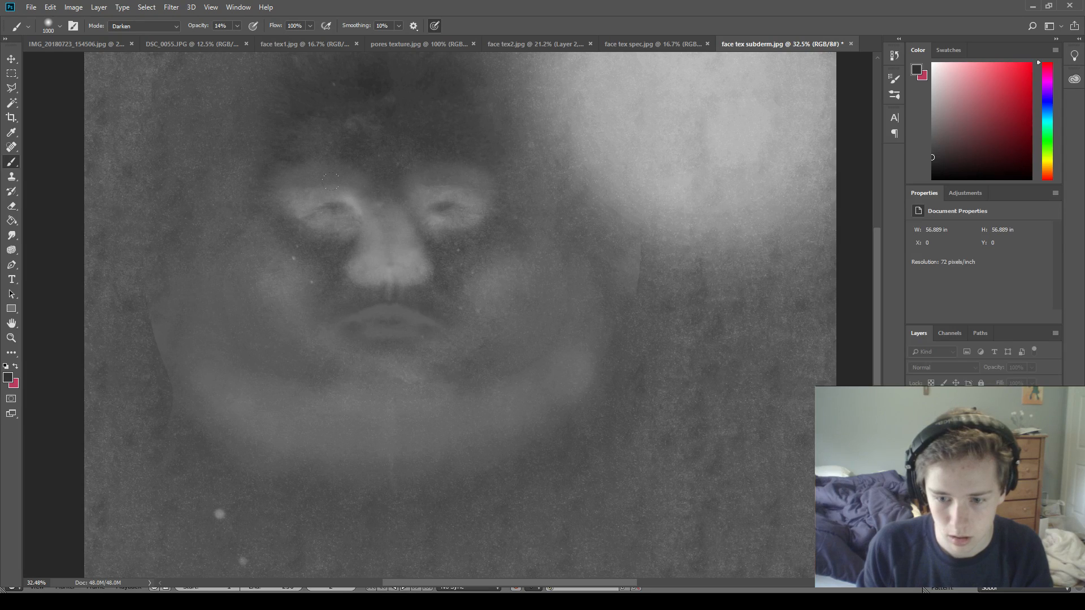
scroll(429, 332, "down", 7, "alt")
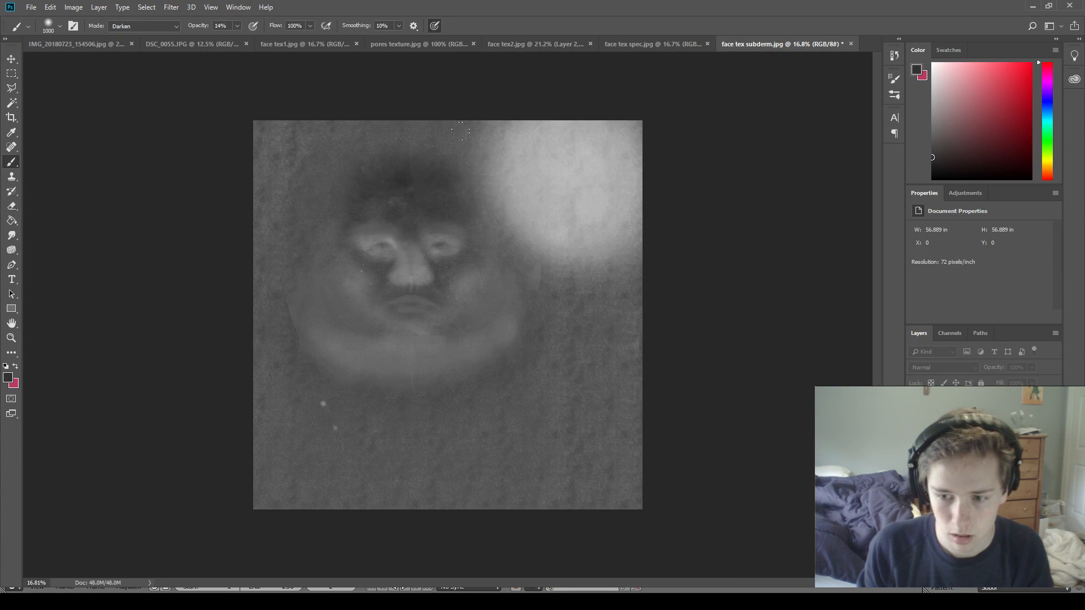
left_click_drag(492, 135, 610, 237)
left_click_drag(537, 136, 638, 265)
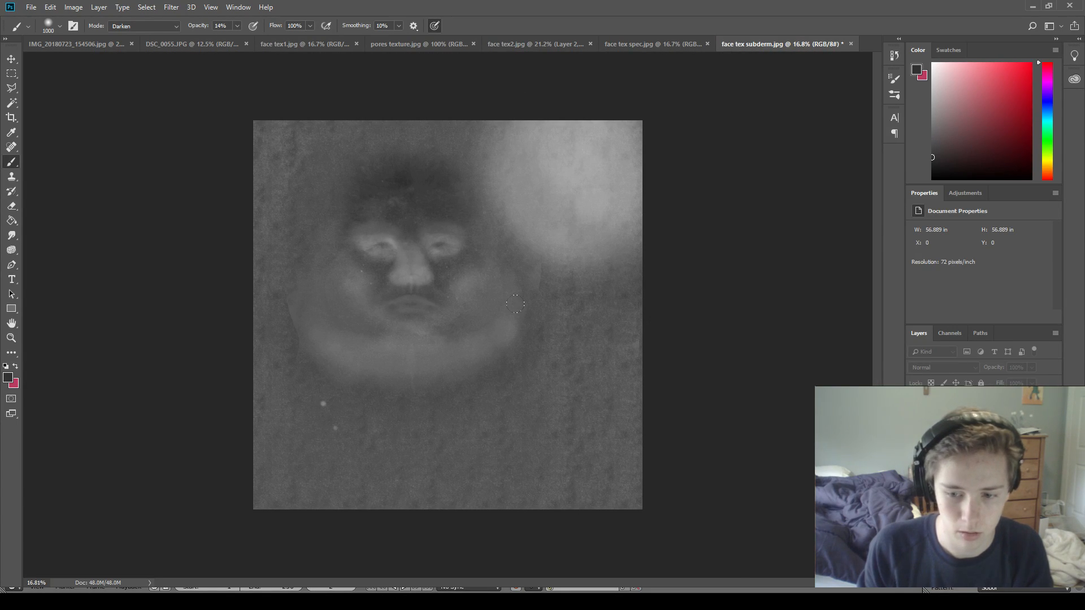
key("ctrl+z")
key("ctrl+alt+z")
key("ctrl+alt+z")
key("ctrl+alt+z")
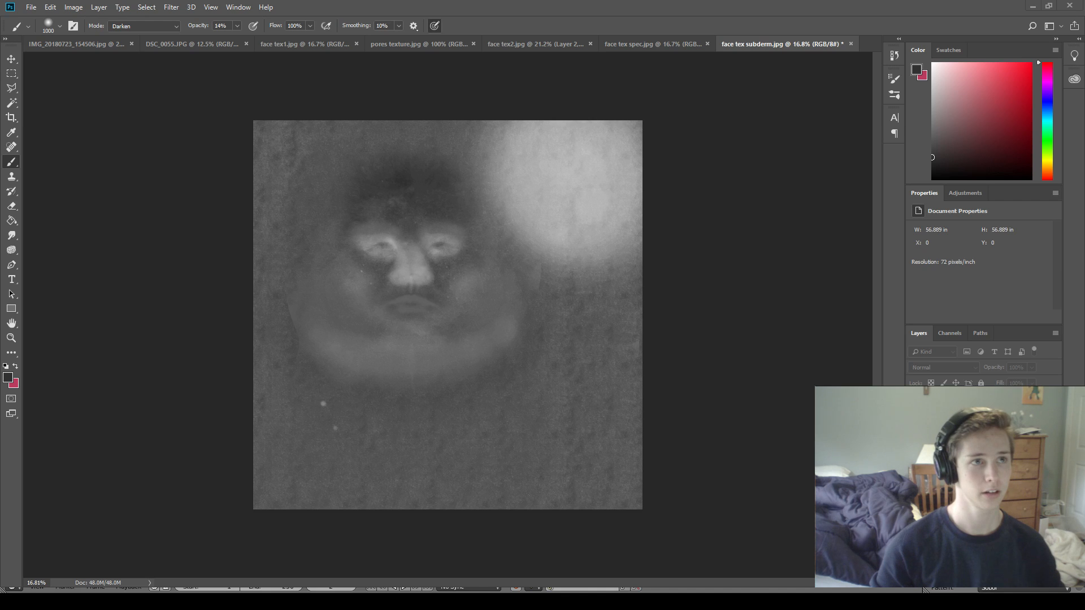
Switch to Blender, reload face tex subderm.jpg in its image texture node and set the timeline to frame 0.
key("alt+Tab")
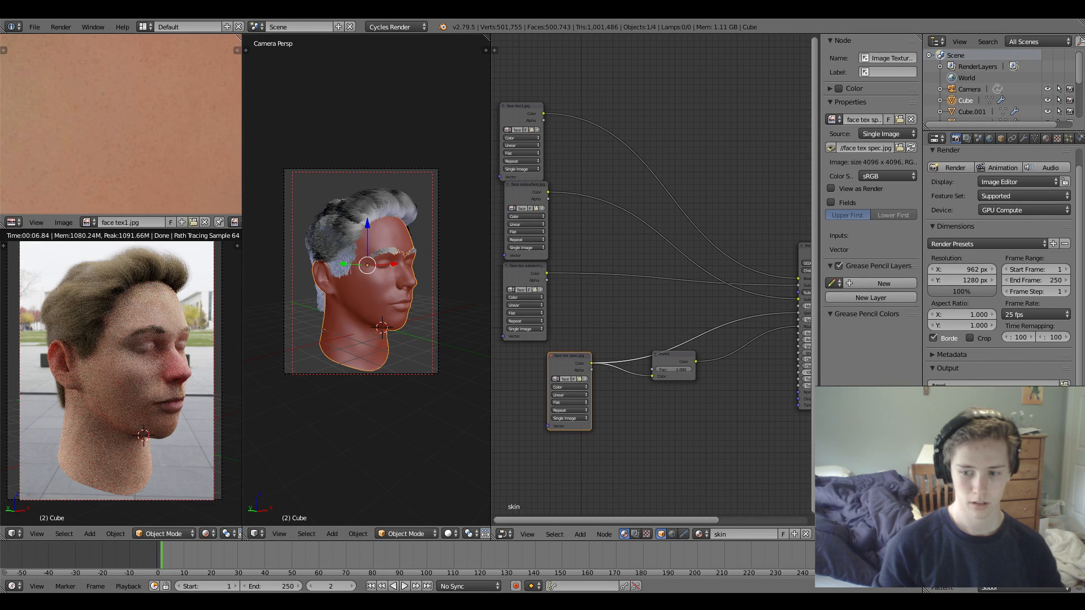
left_click(534, 290)
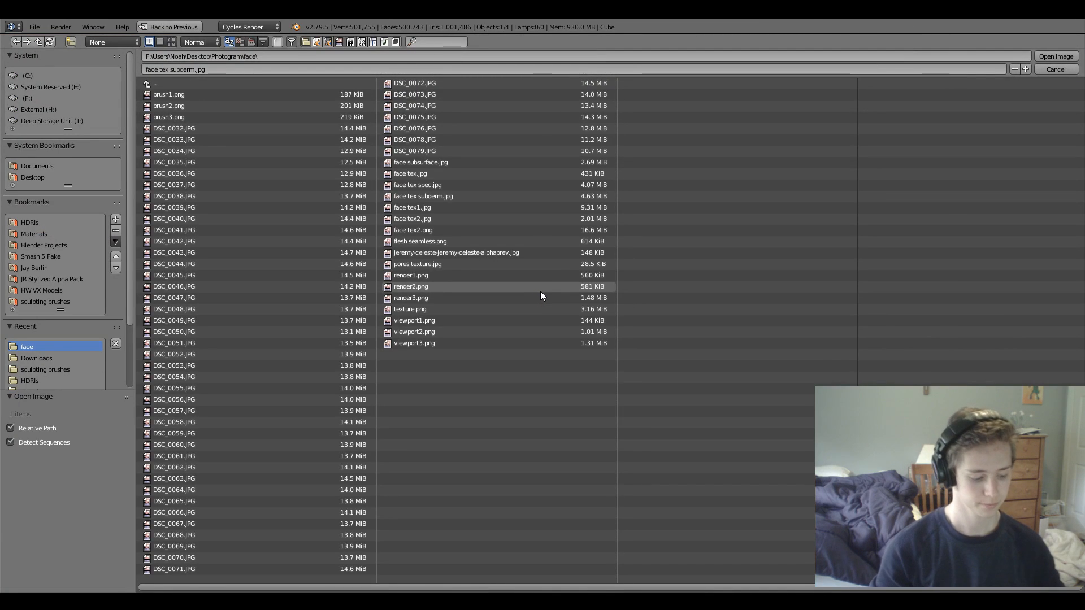
key("Return")
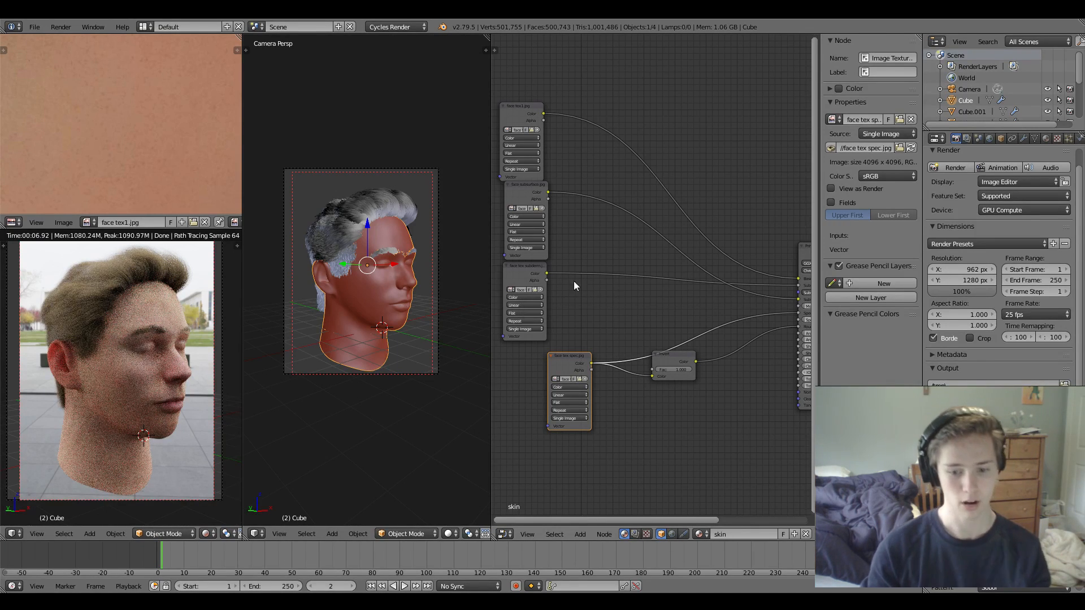
key("Left")
key("Left")
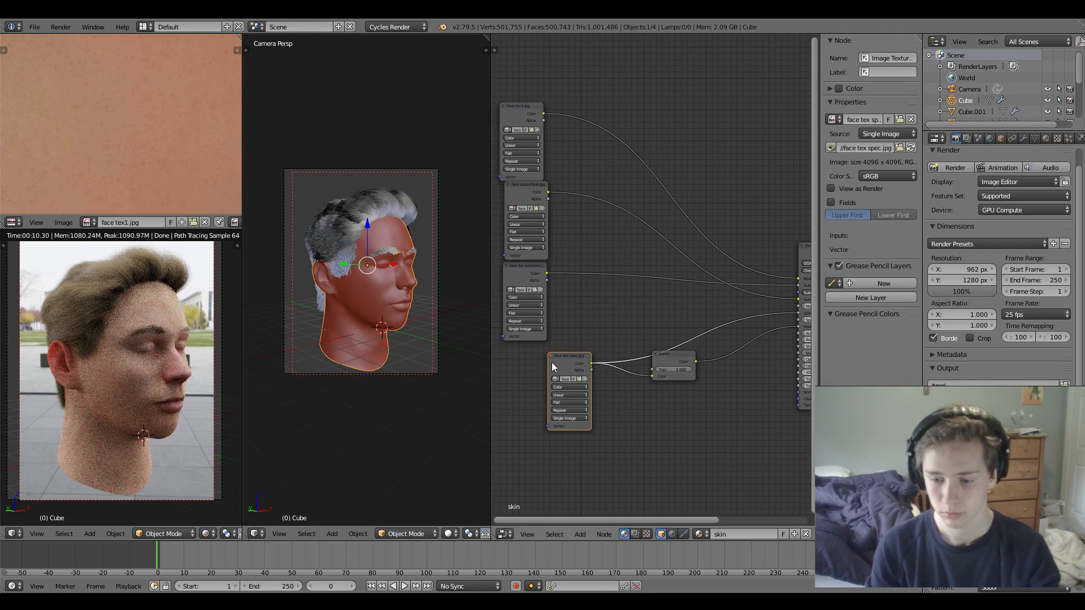
scroll(619, 329, "up", 2)
middle_click_drag(620, 329, 681, 283)
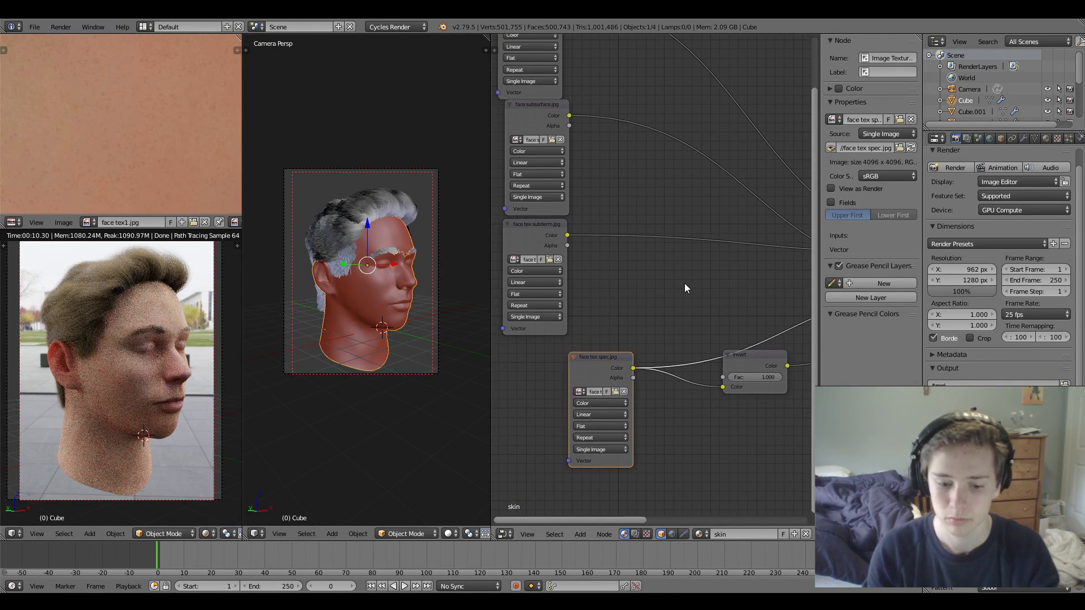
left_click(549, 259)
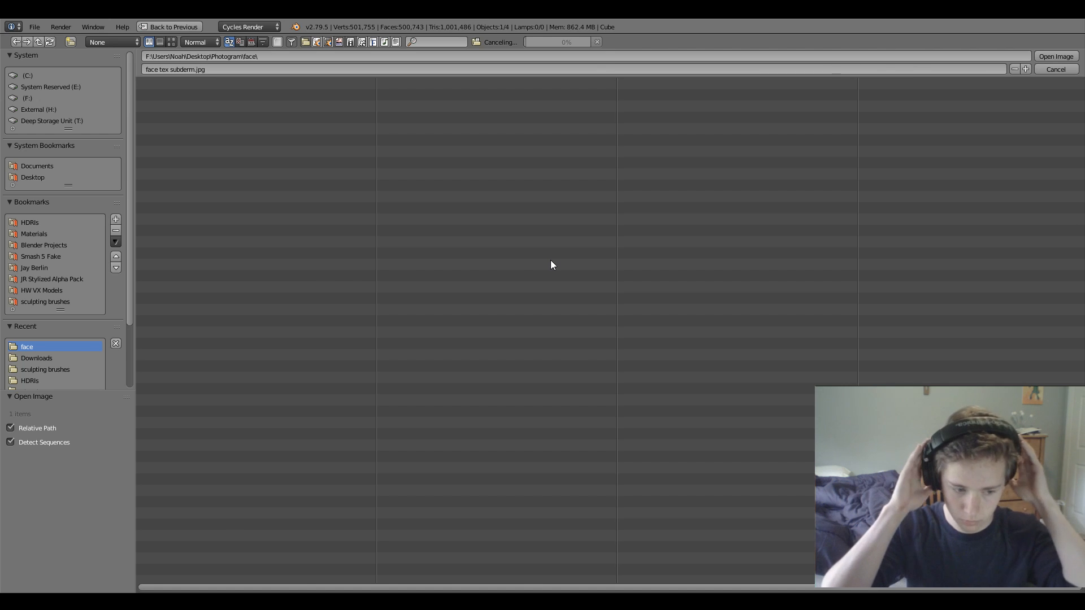
key("Escape")
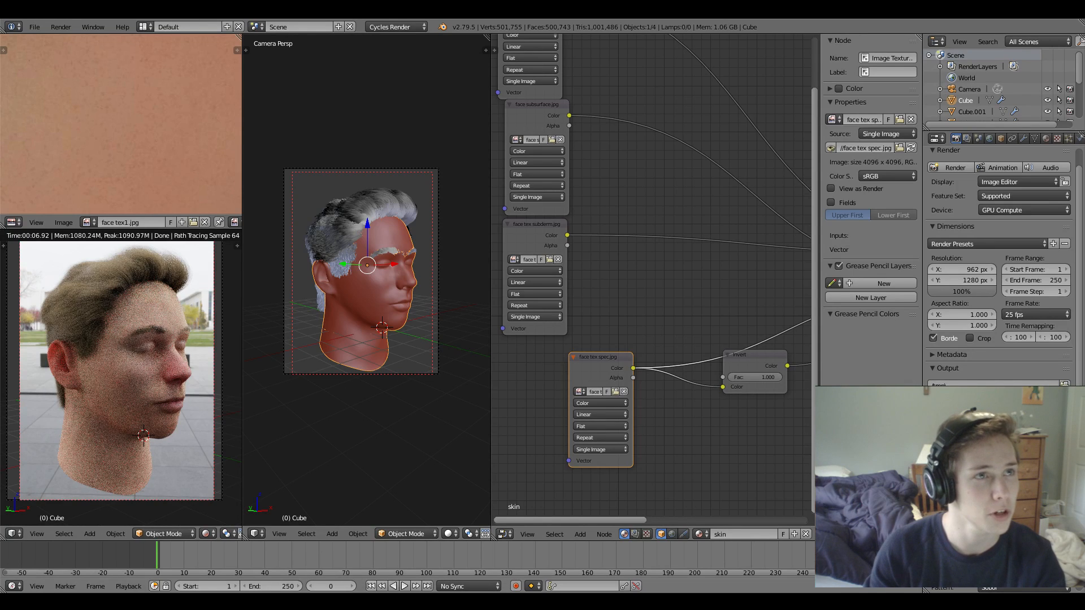
Switch to Photoshop and darken the nose and both eye areas of the subdermal map with the dark gray.
key("alt+Tab")
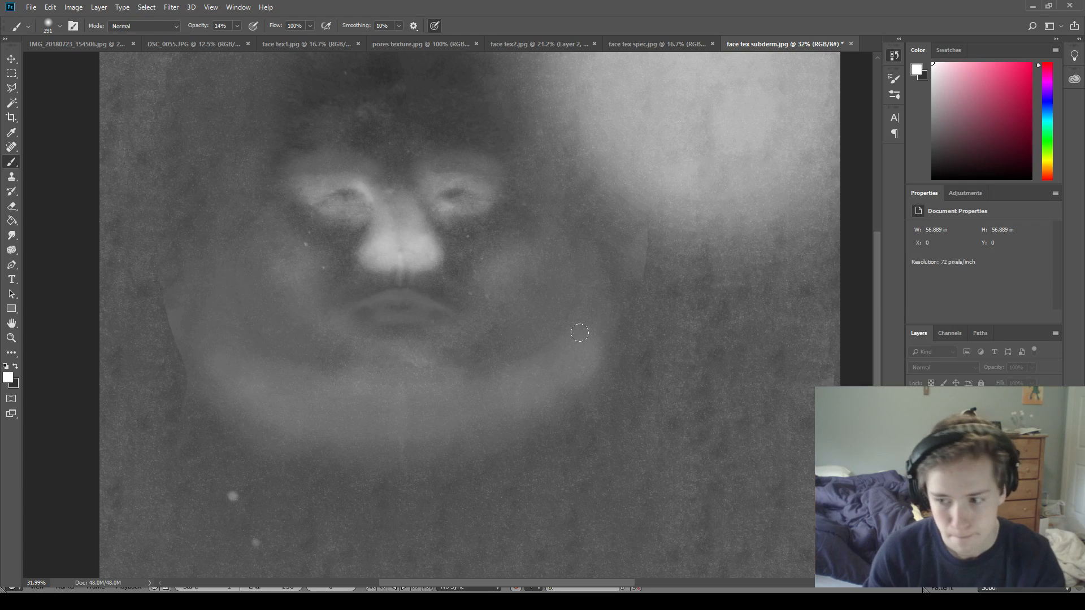
key("x")
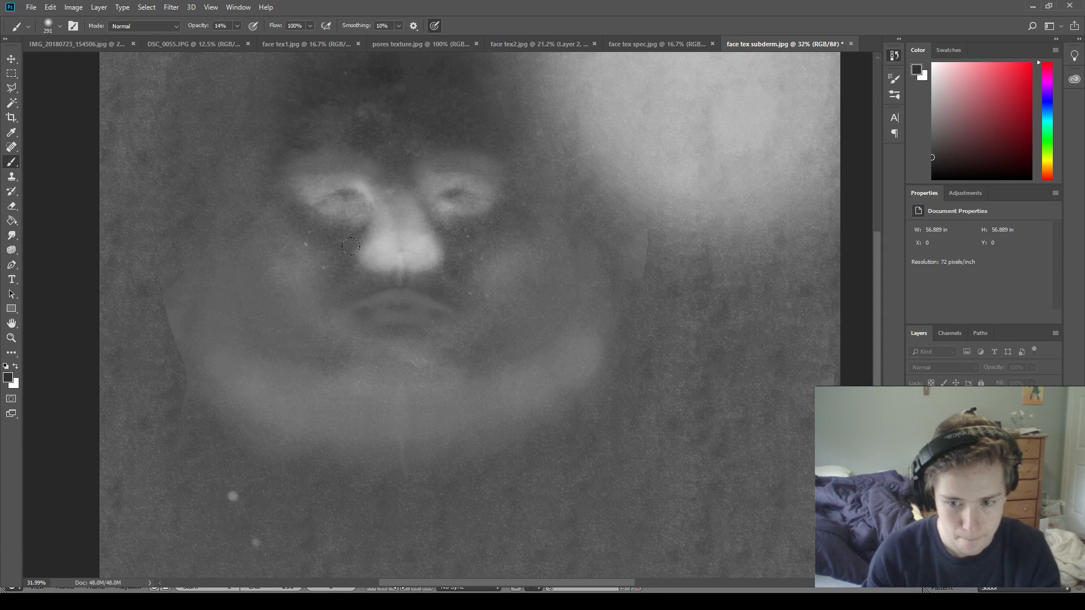
left_click_drag(378, 250, 410, 236)
left_click_drag(320, 180, 364, 198)
mouse_move(473, 180)
left_mouse_down()
mouse_move(455, 162)
mouse_move(409, 239)
mouse_move(424, 205)
left_mouse_up()
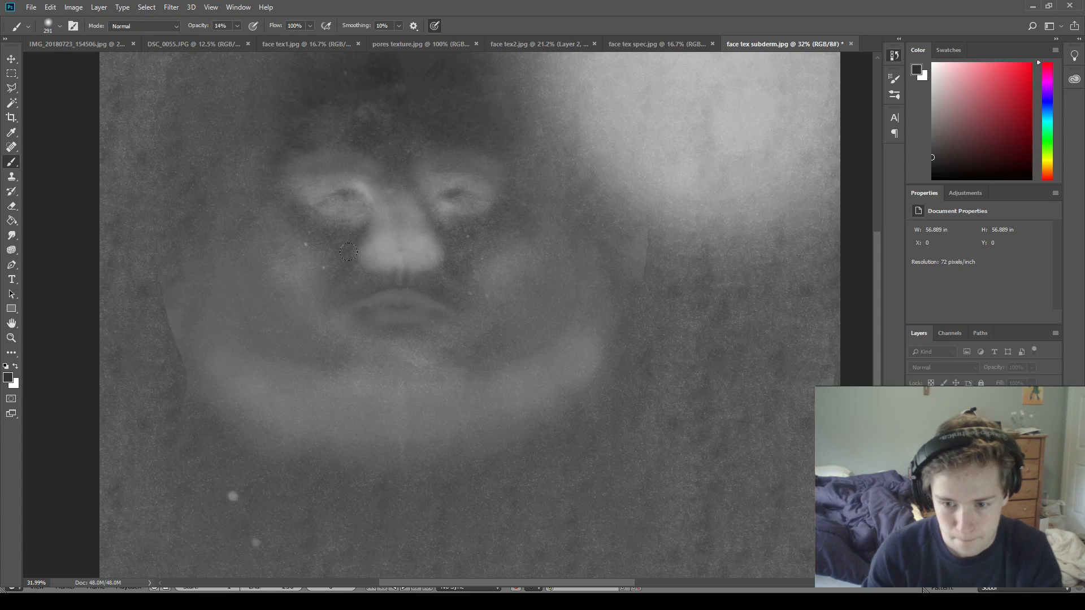
left_click_drag(338, 181, 363, 196)
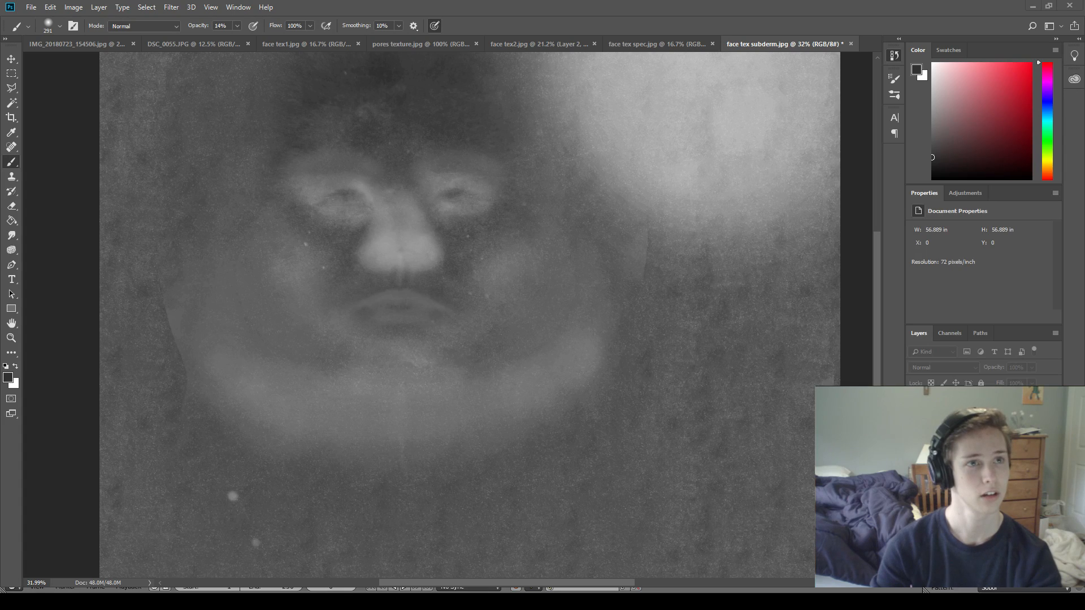
Check the head render in Blender, return to Photoshop and darken the nose and eye areas once more.
key("alt+Tab")
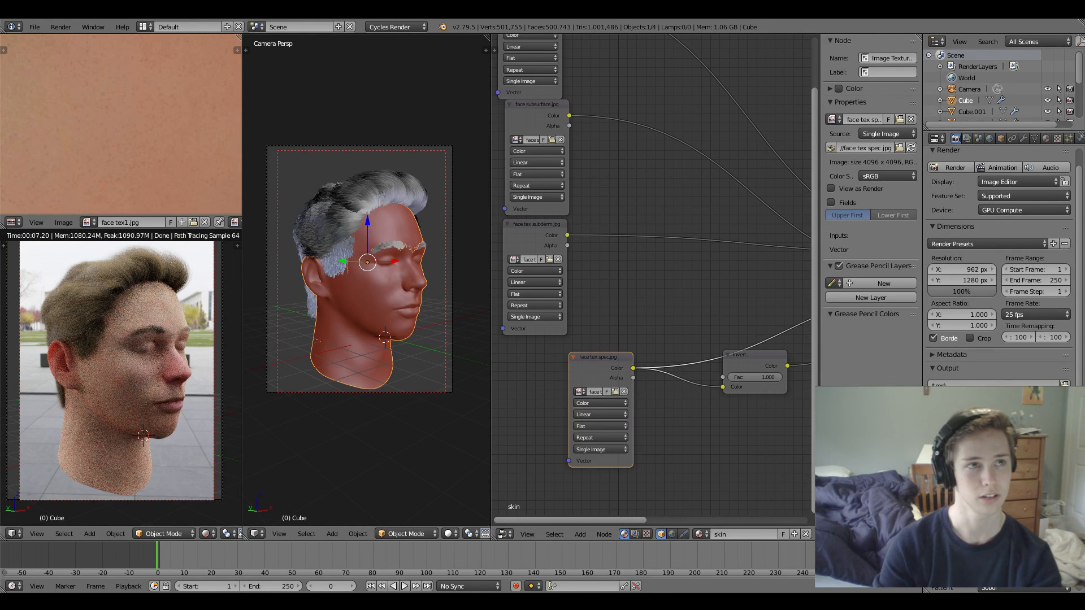
key("alt+Tab")
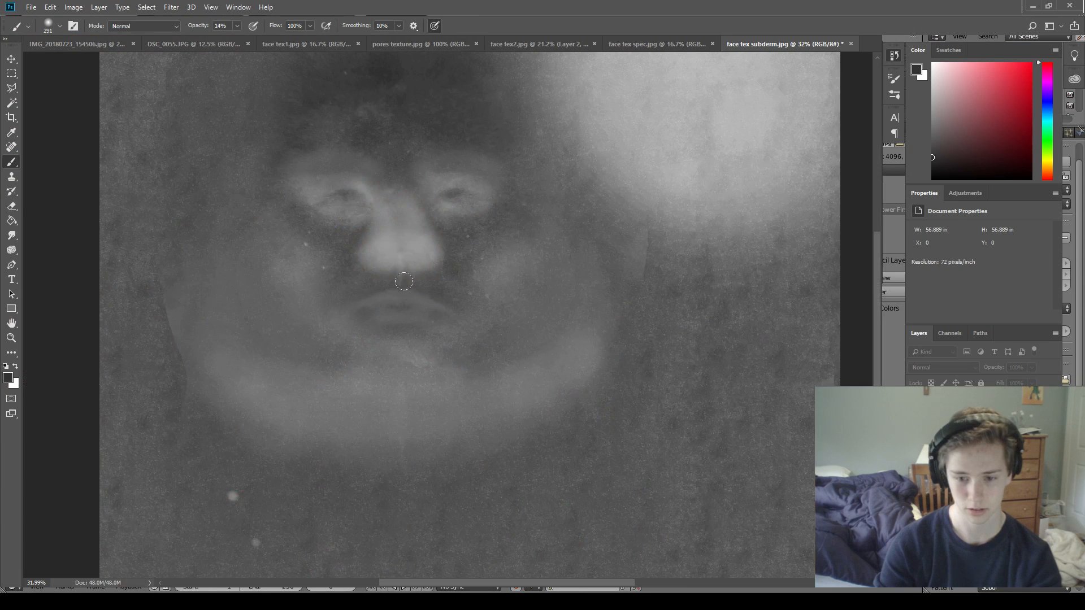
left_click_drag(372, 258, 432, 244)
left_click_drag(366, 189, 305, 187)
left_click_drag(432, 194, 470, 180)
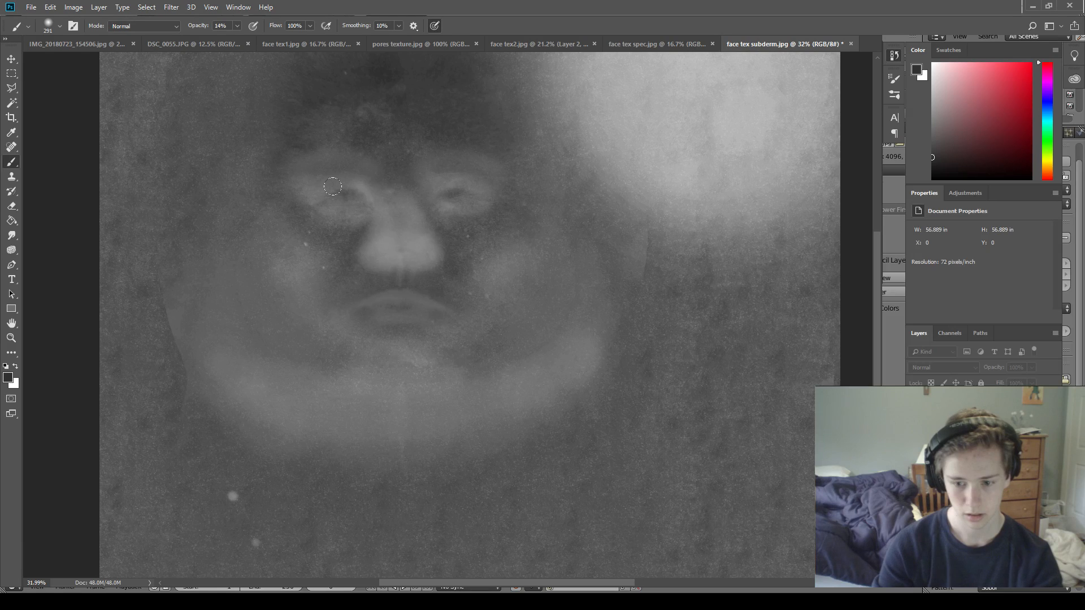
Enlarge the brush to 600 px and darken the cheeks, the light jaw band and the chin.
key("bracketright")
key("bracketright")
key("bracketright")
key("bracketright")
left_click_drag(282, 257, 303, 282)
left_click_drag(511, 257, 489, 280)
left_click_drag(590, 345, 203, 356)
key("ctrl+z")
left_click_drag(231, 390, 421, 415)
left_click_drag(587, 356, 248, 404)
left_click_drag(367, 376, 410, 341)
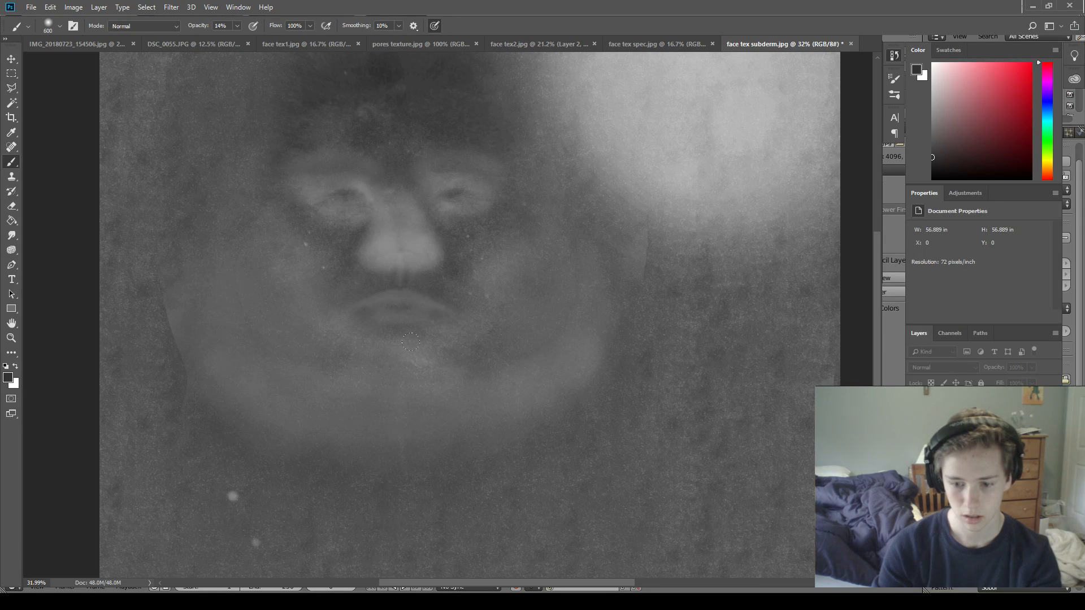
Save the darkened map, switch to Blender and reload face tex subderm.jpg in the subdermal image texture node.
scroll(423, 153, "down", 5, "alt")
left_click(32, 7)
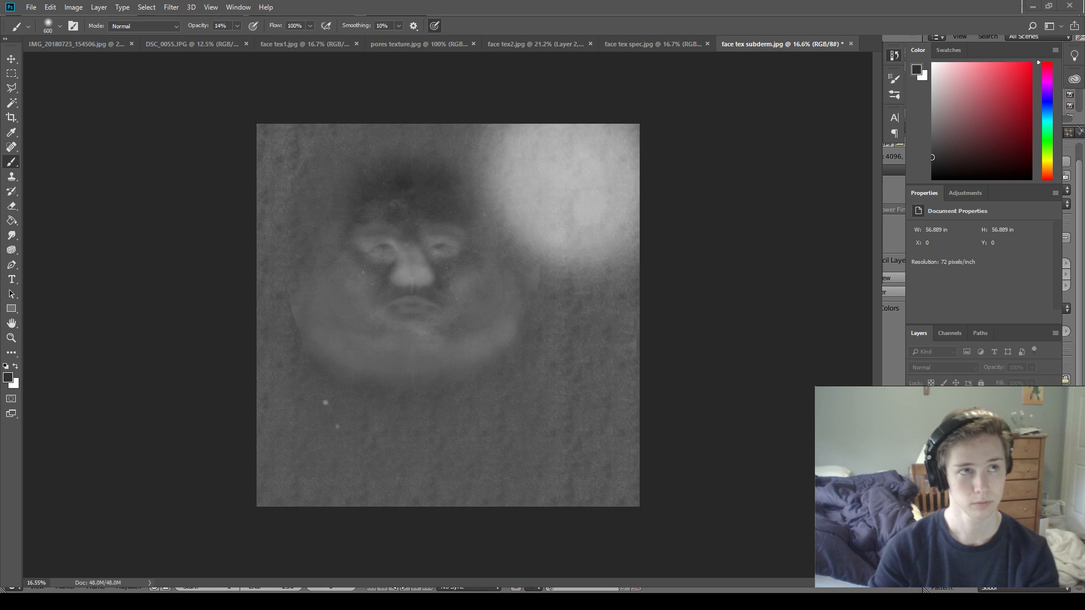
key("alt+Tab")
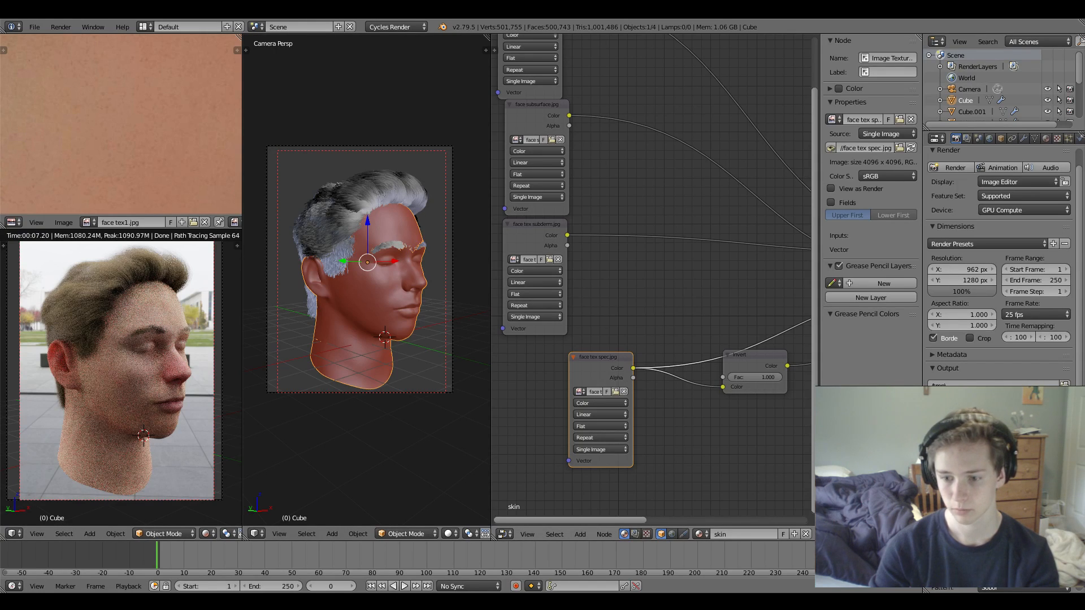
left_click(550, 259)
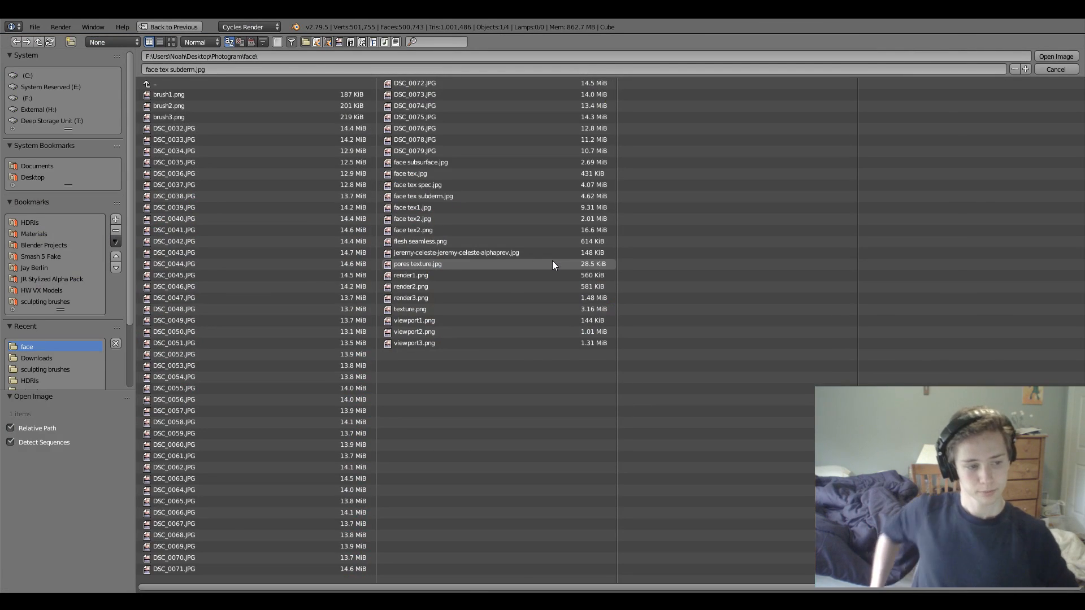
key("Return")
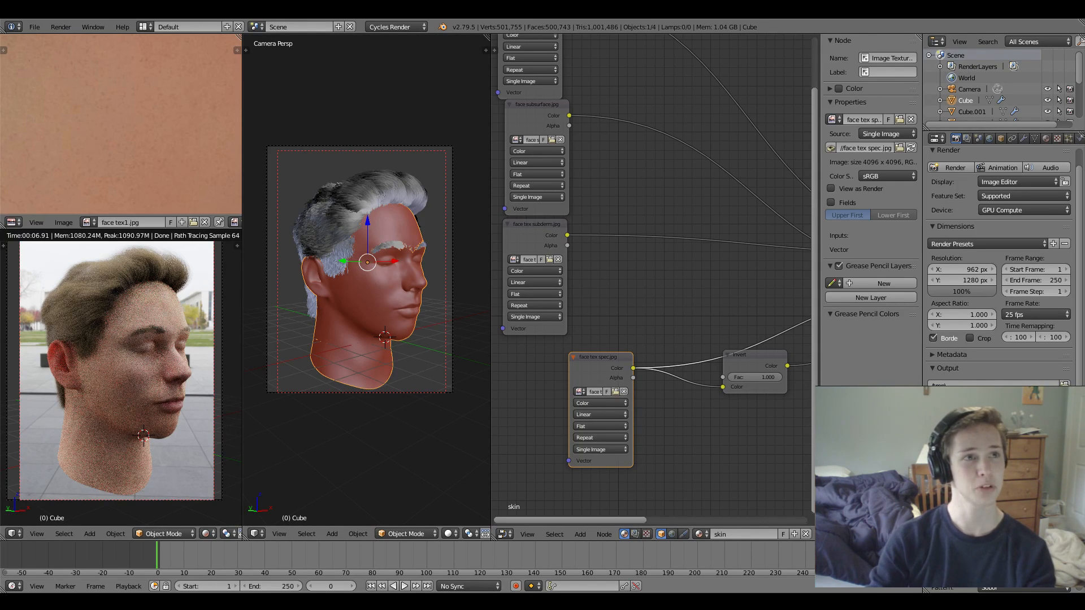
Switch to Photoshop and darken the light ear patch in the map's upper-right corner.
key("alt+Tab")
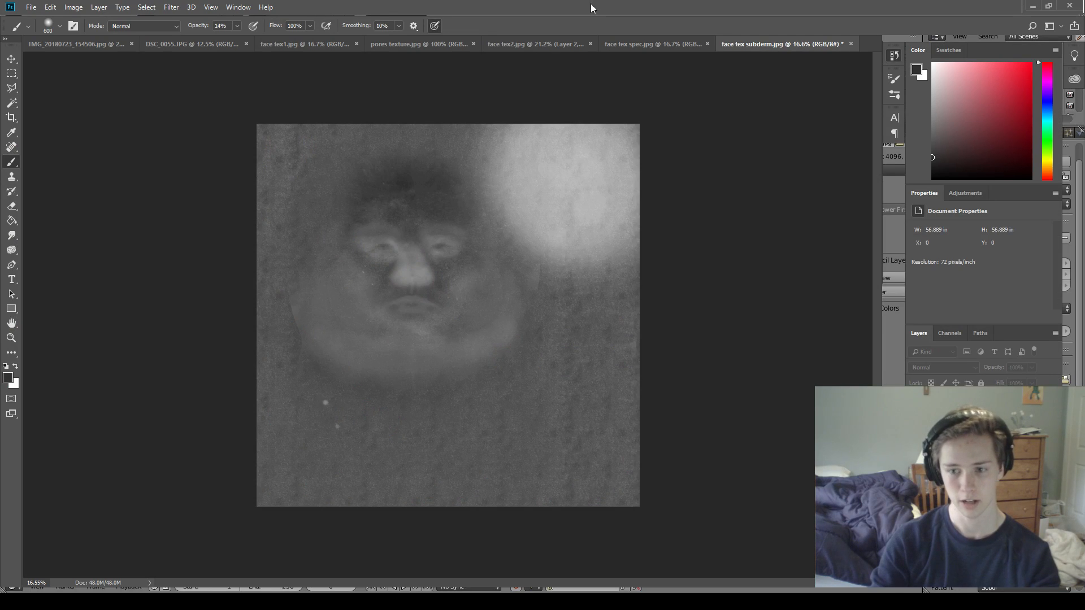
mouse_move(612, 247)
left_mouse_down()
mouse_move(626, 193)
mouse_move(565, 181)
mouse_move(497, 121)
mouse_move(588, 170)
mouse_move(542, 214)
mouse_move(611, 226)
mouse_move(650, 213)
left_mouse_up()
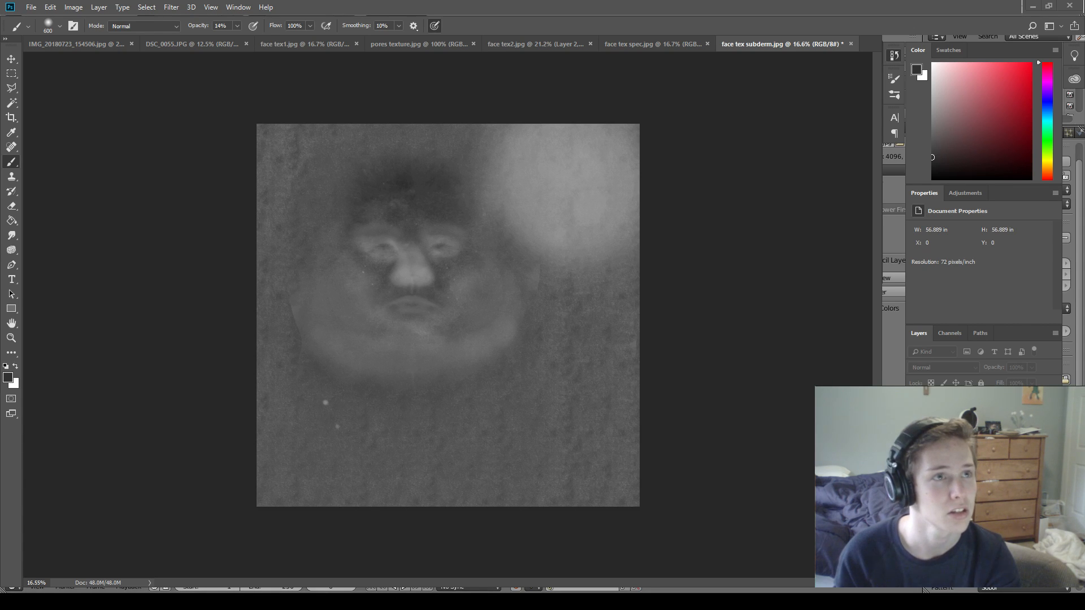
Switch to Blender, try a stroke on the subdermal map's ear patch and change the brush color to neutral grey.
key("alt+Tab")
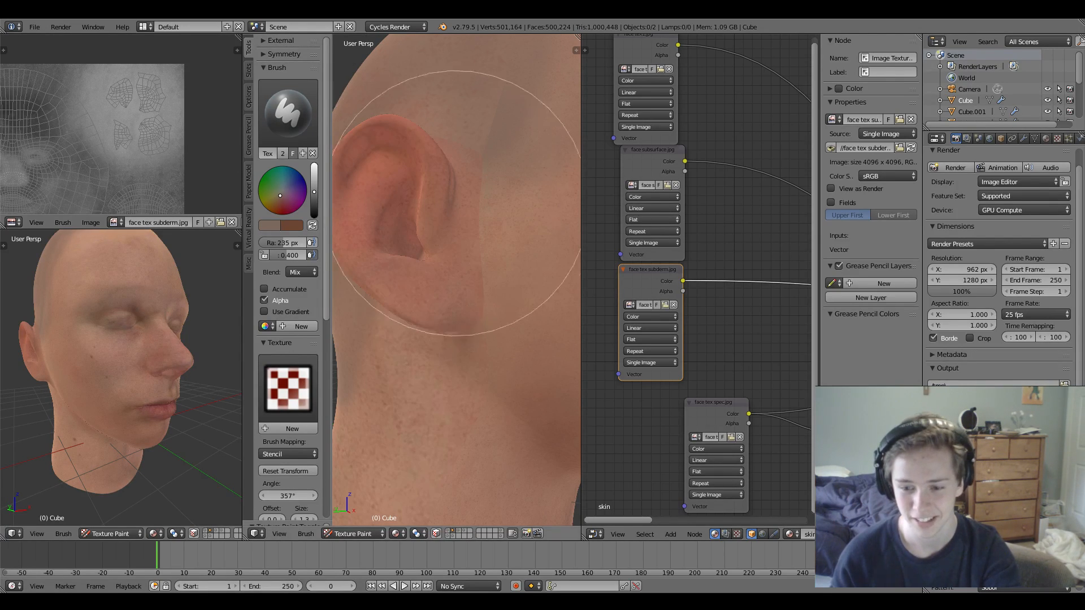
left_click_drag(105, 131, 107, 147)
key("ctrl+z")
mouse_move(315, 201)
left_mouse_down()
mouse_move(313, 218)
mouse_move(314, 188)
left_mouse_up()
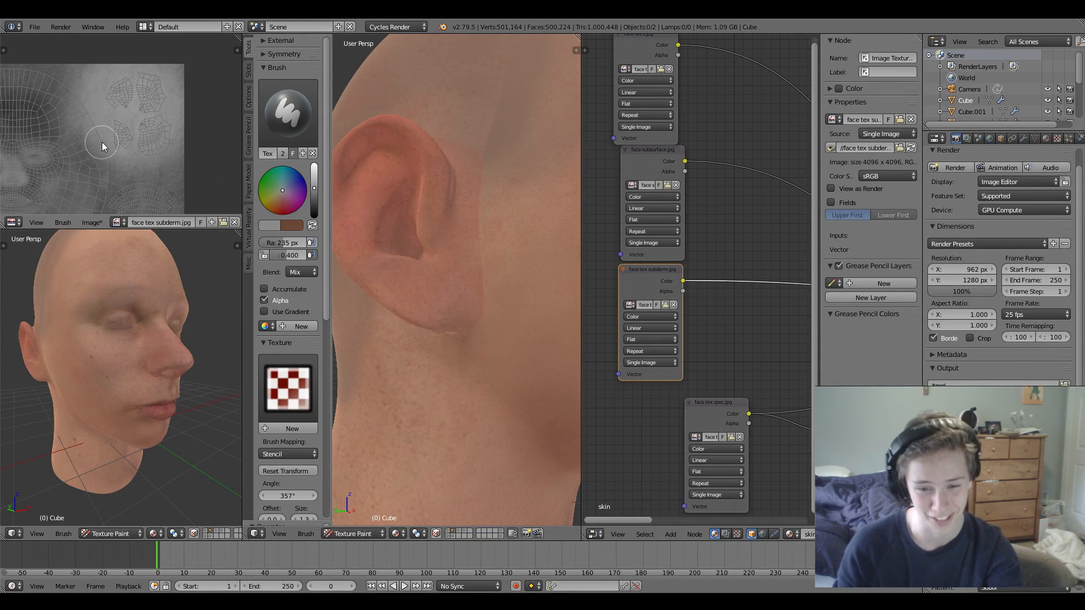
left_click_drag(314, 204, 315, 197)
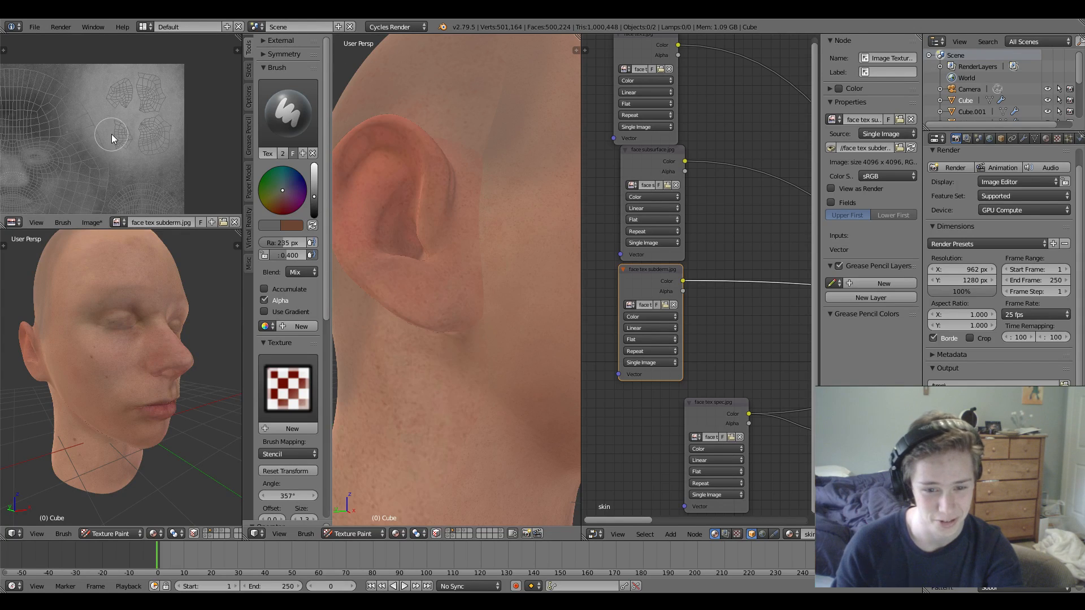
Lower the brush strength to 0.096 and darken the brush color for the subdermal map's ear patch.
scroll(111, 133, "up", 2)
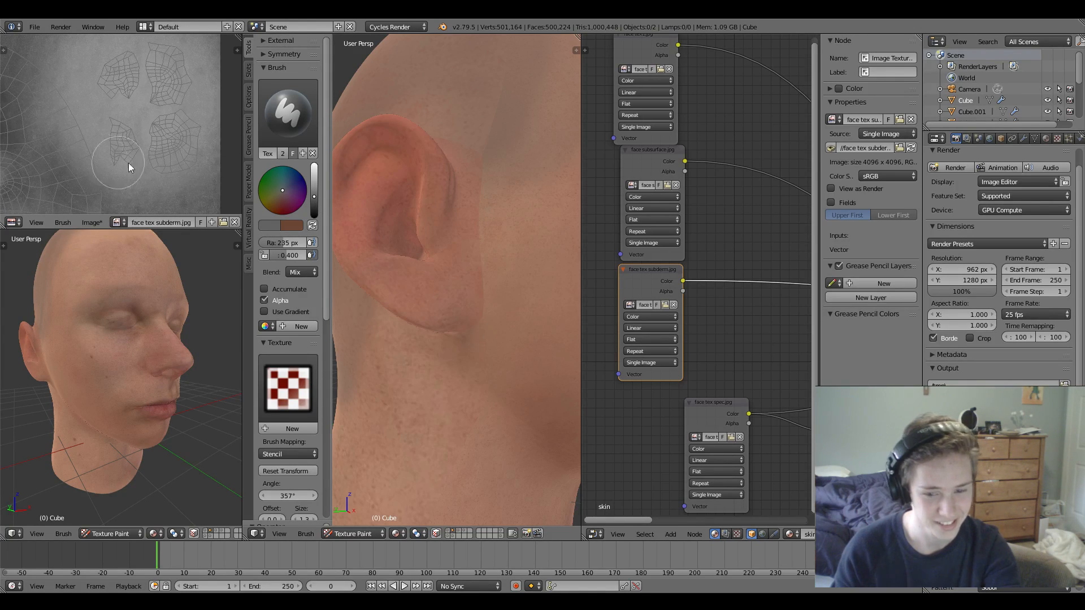
key("shift+f")
left_click(110, 121)
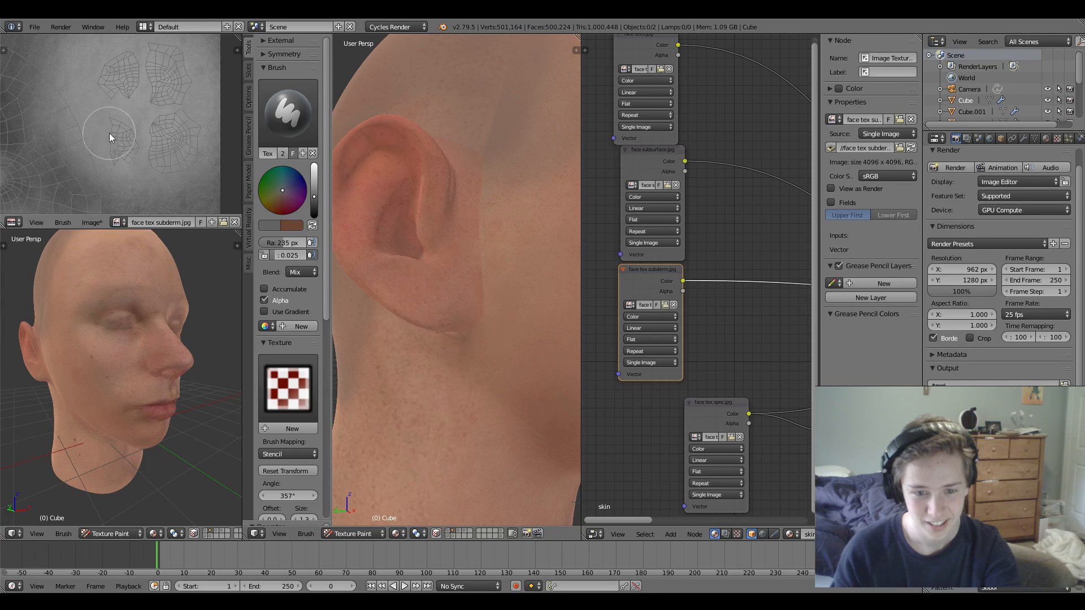
left_click_drag(299, 255, 284, 255)
left_click(315, 204)
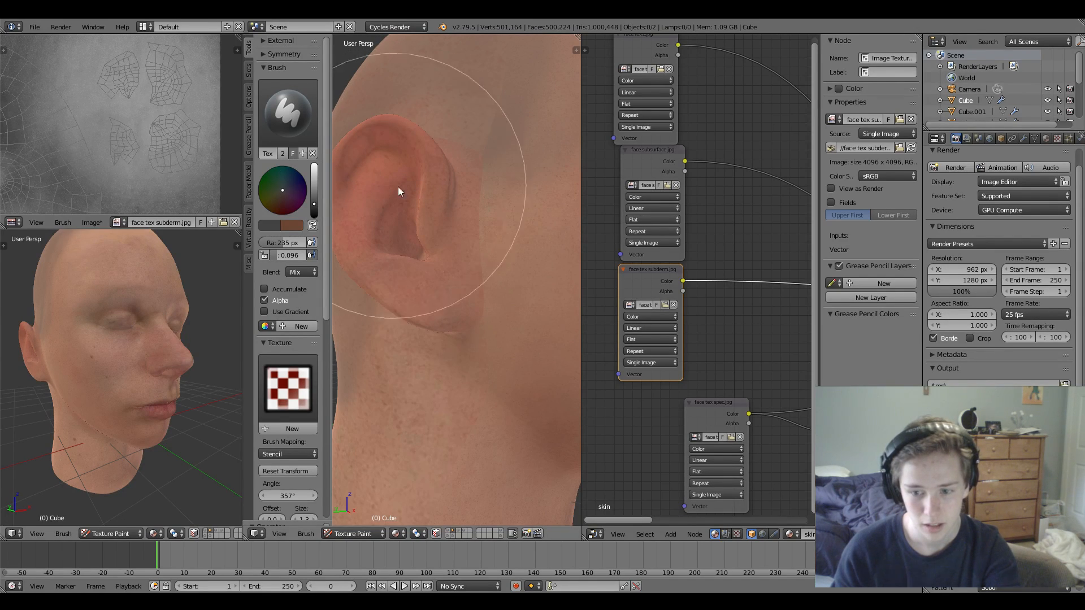
Disconnect the face tex subderm.jpg texture from the Principled BSDF's Subsurface input.
scroll(412, 191, "down", 5)
middle_click_drag(412, 191, 370, 219)
scroll(495, 207, "up", 5)
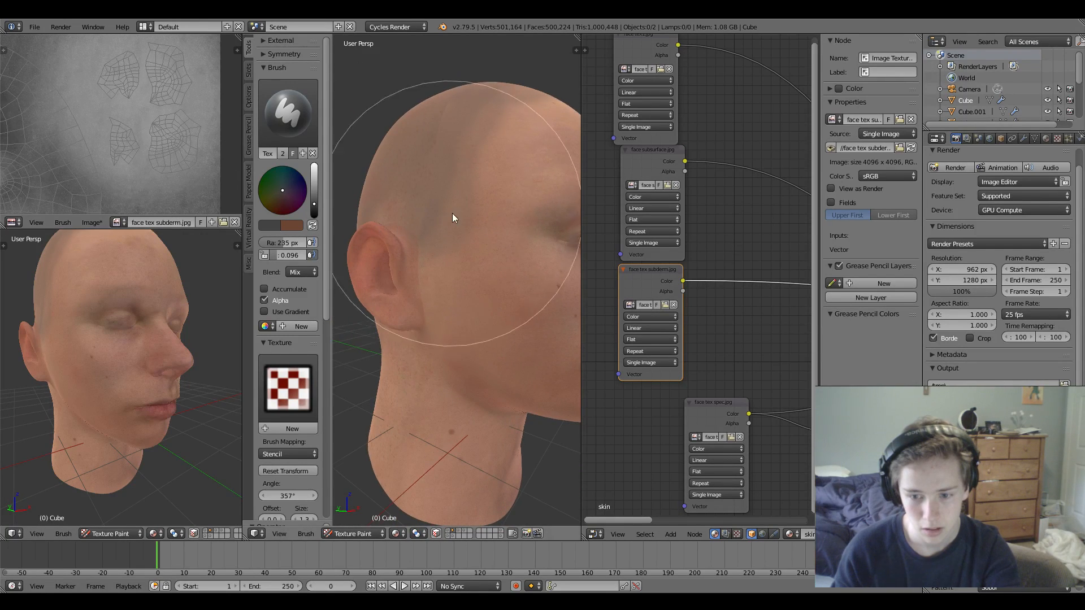
middle_click_drag(450, 217, 571, 218)
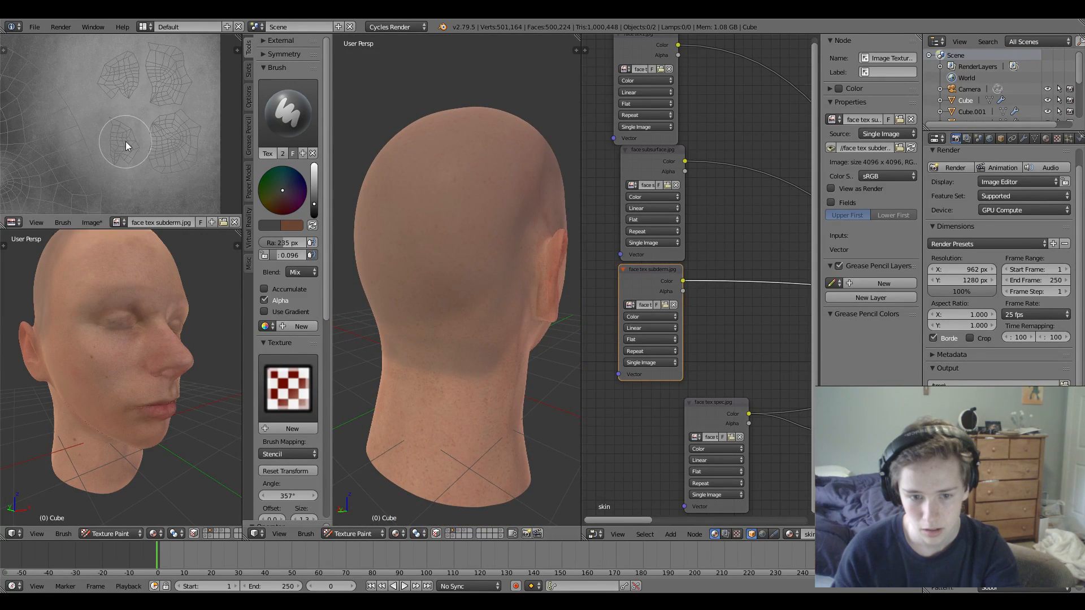
middle_click_drag(412, 188, 372, 199)
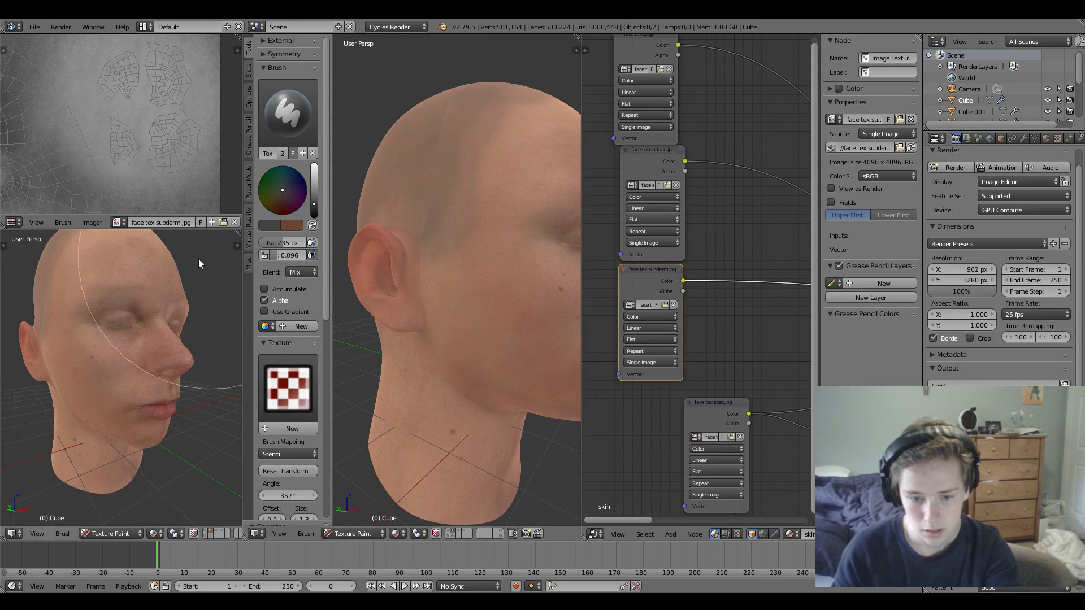
scroll(645, 306, "down", 8)
middle_click_drag(679, 244, 707, 209)
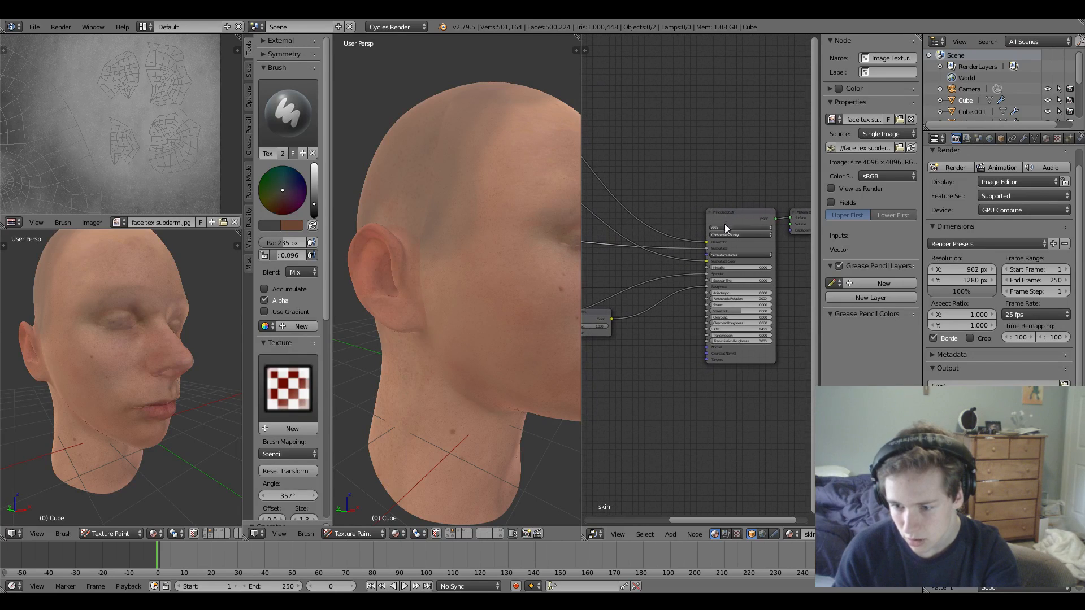
mouse_move(707, 247)
left_mouse_down()
mouse_move(732, 249)
mouse_move(706, 249)
left_mouse_up()
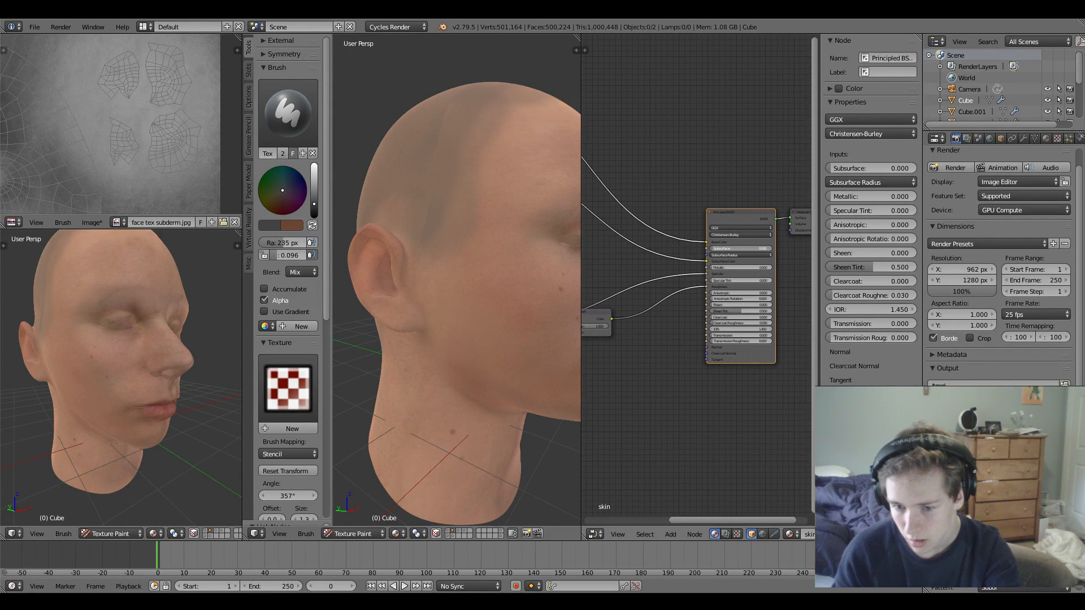
Reconnect the face tex subderm.jpg Color output to the Principled BSDF's Subsurface input.
scroll(677, 288, "down", 4)
middle_click_drag(669, 278, 769, 272)
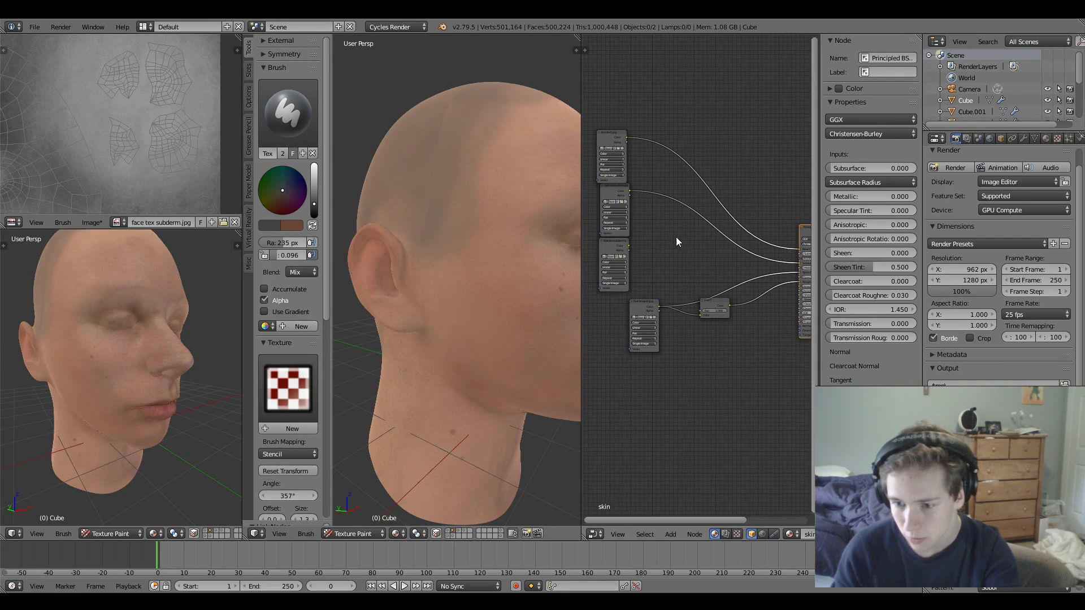
middle_click_drag(630, 243, 609, 238)
left_click_drag(606, 241, 778, 249)
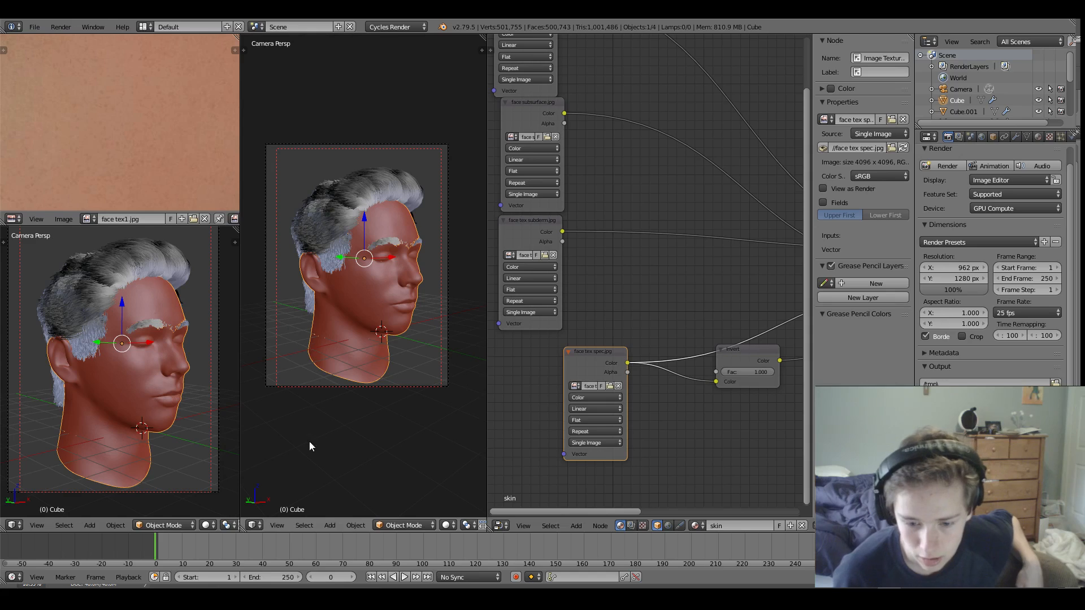
Show only the layer with the bald head and set the larger viewport's shading to Material.
scroll(187, 525, "down", 3)
scroll(186, 524, "down", 5)
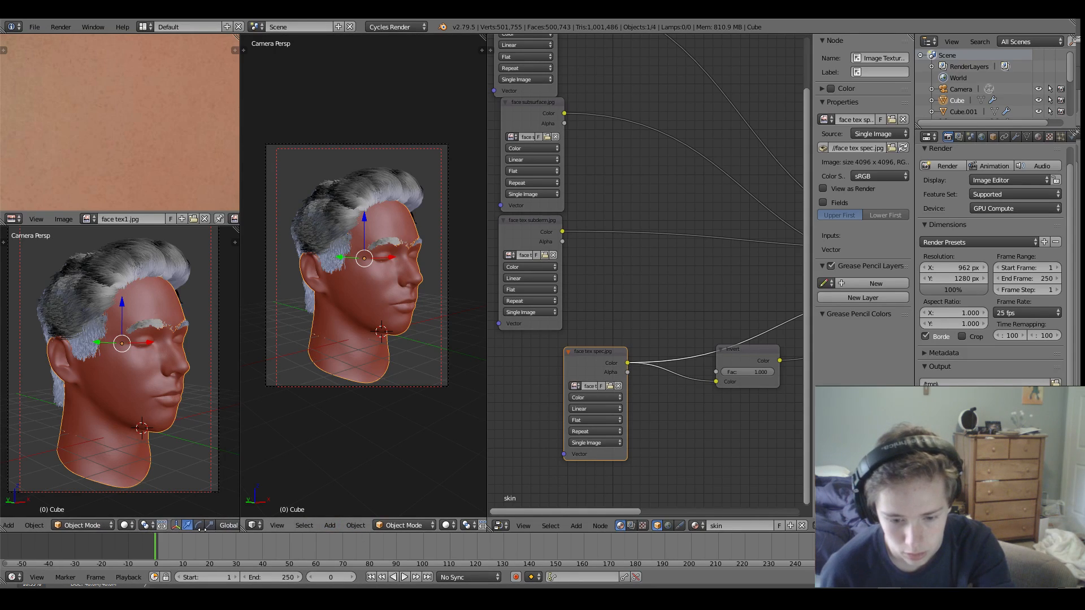
left_click(189, 526)
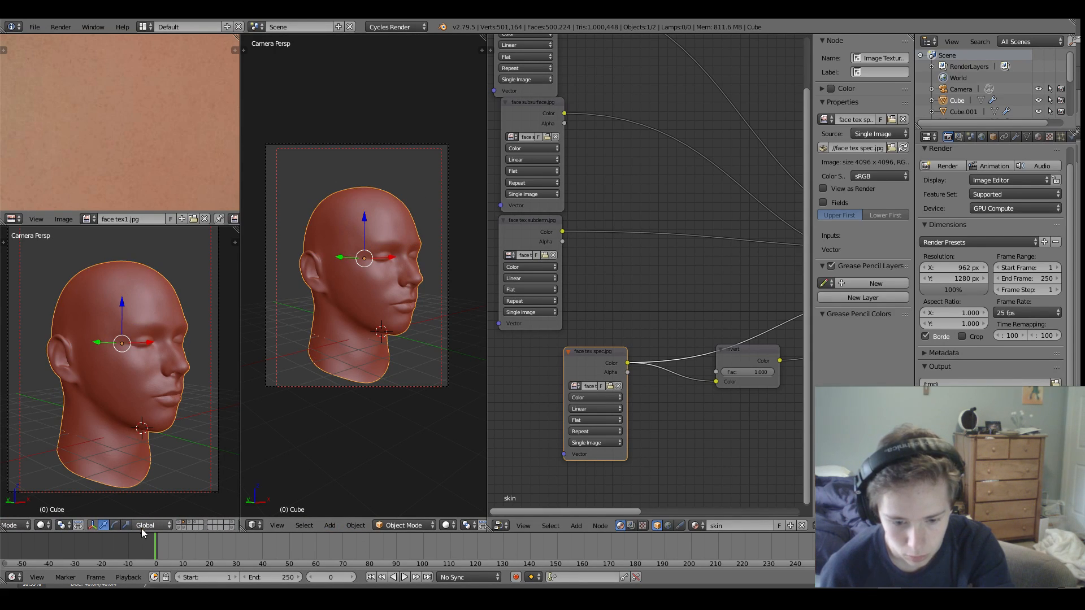
left_click(450, 526)
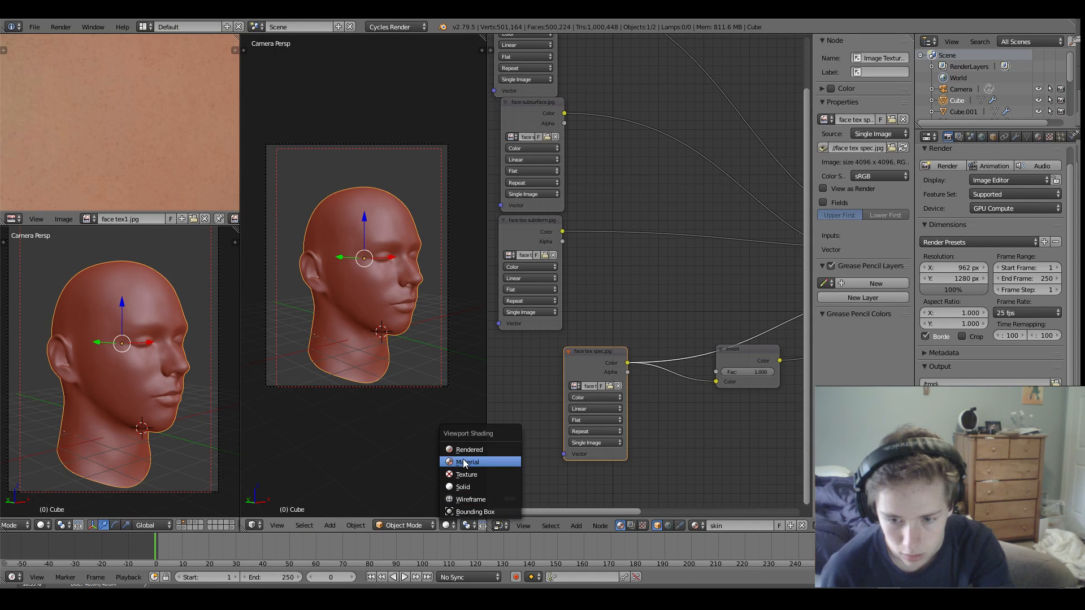
key("Return")
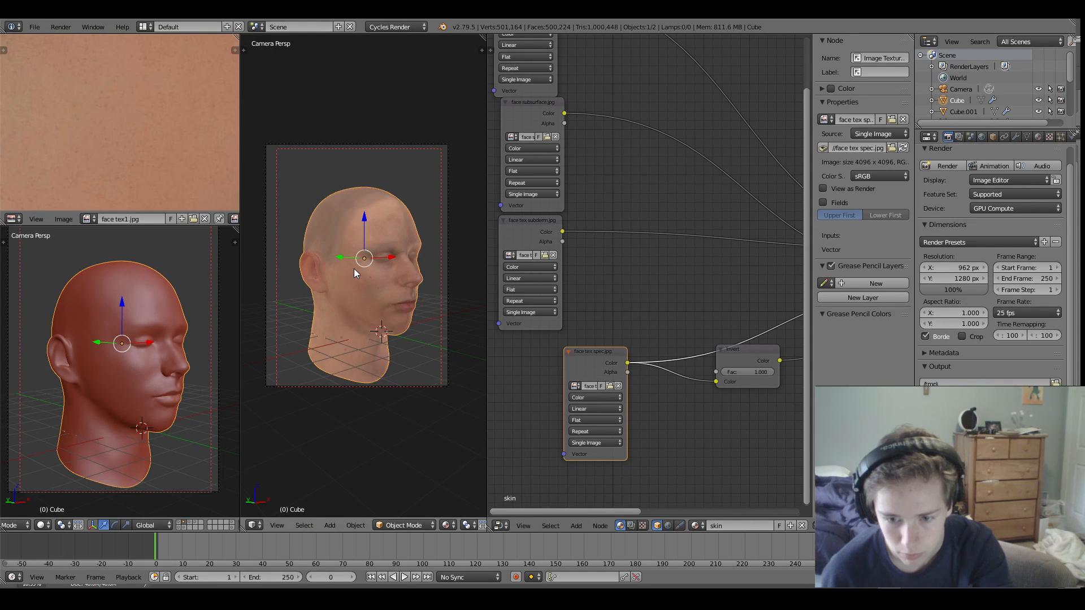
Put the head into Texture Paint mode and select the face tex subderm.jpg node in the skin material.
scroll(353, 269, "up", 5)
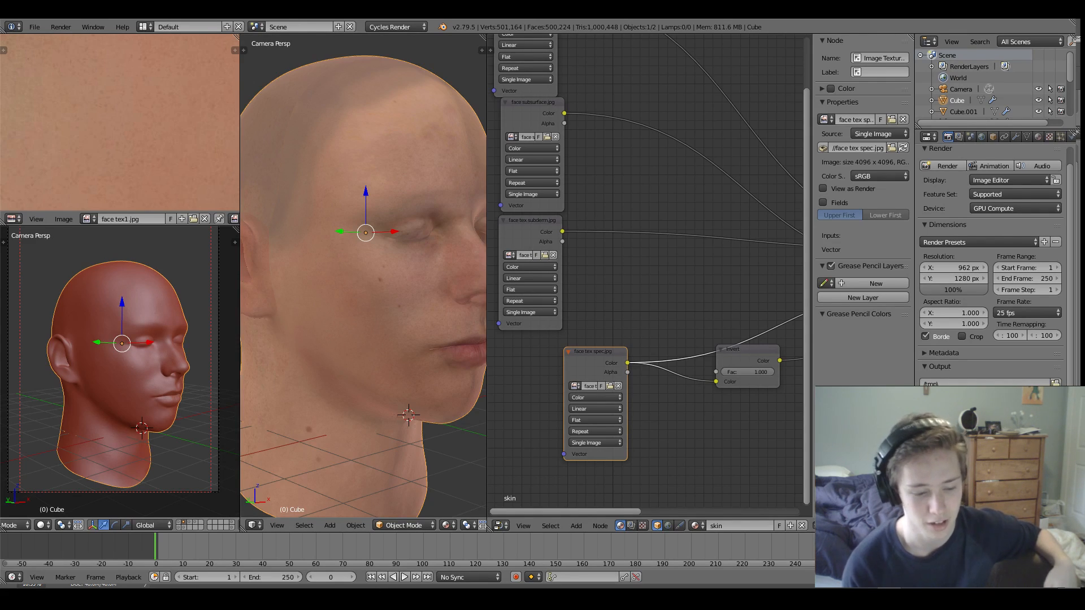
middle_click_drag(340, 317, 409, 311, "shift")
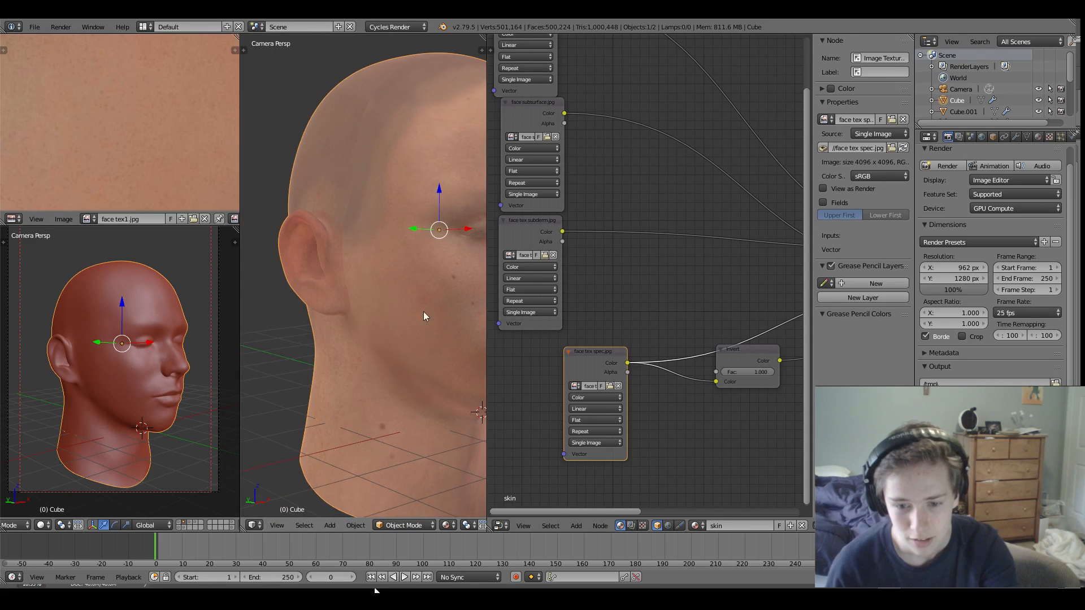
scroll(354, 307, "up", 7)
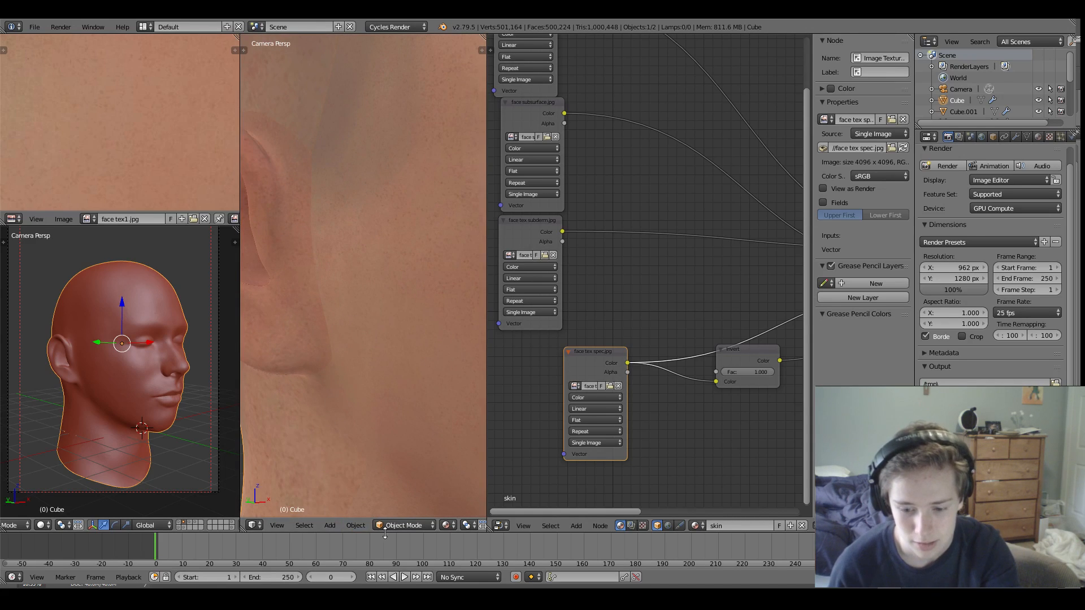
middle_click_drag(344, 371, 456, 425, "shift")
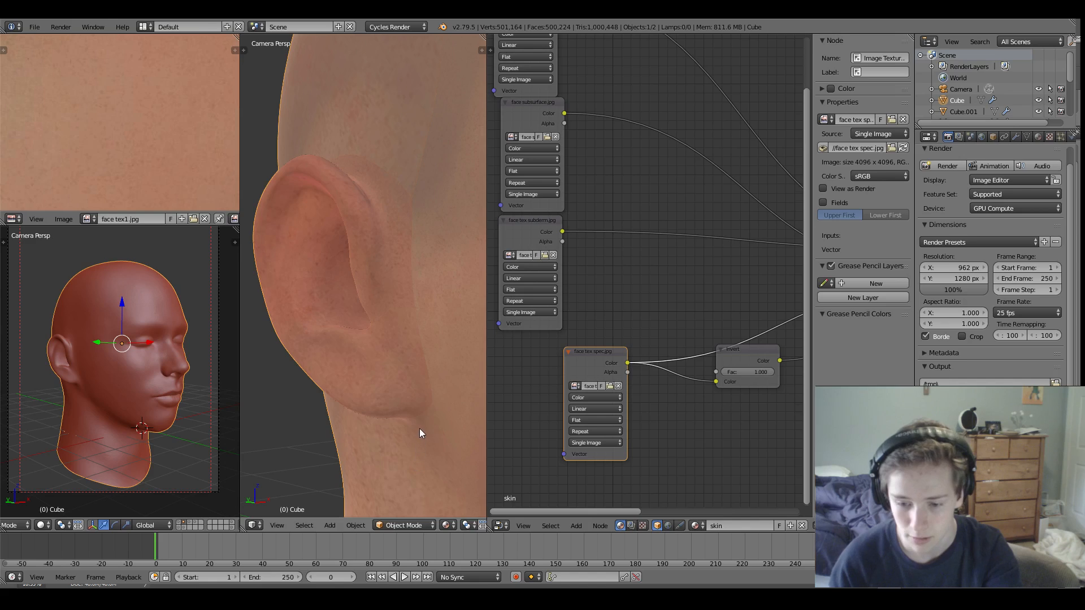
scroll(418, 429, "down", 3)
middle_click_drag(650, 343, 666, 444)
left_click(407, 526)
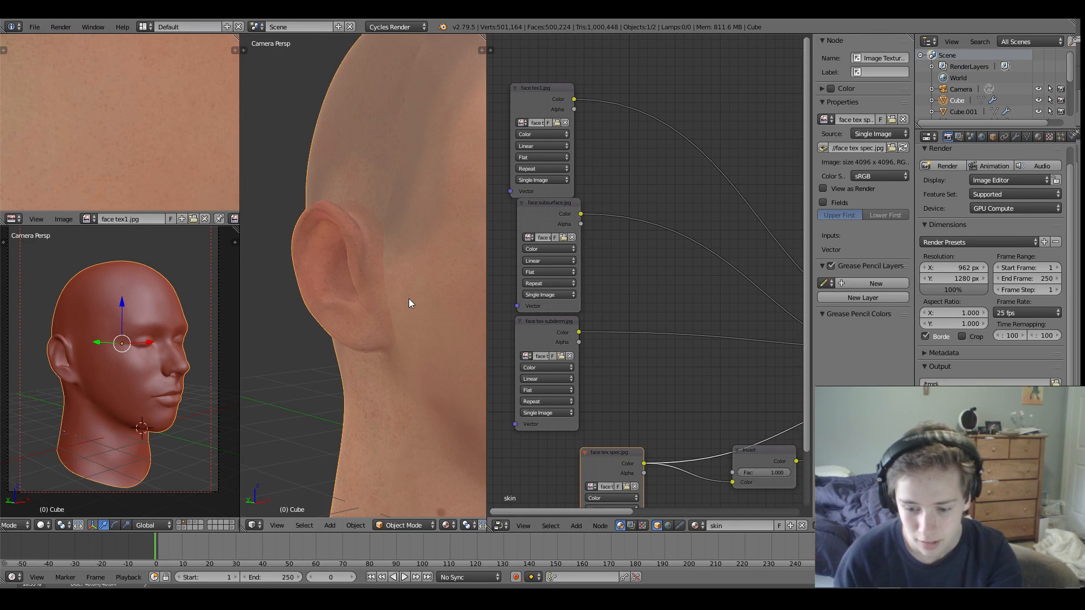
scroll(356, 528, "down", 4)
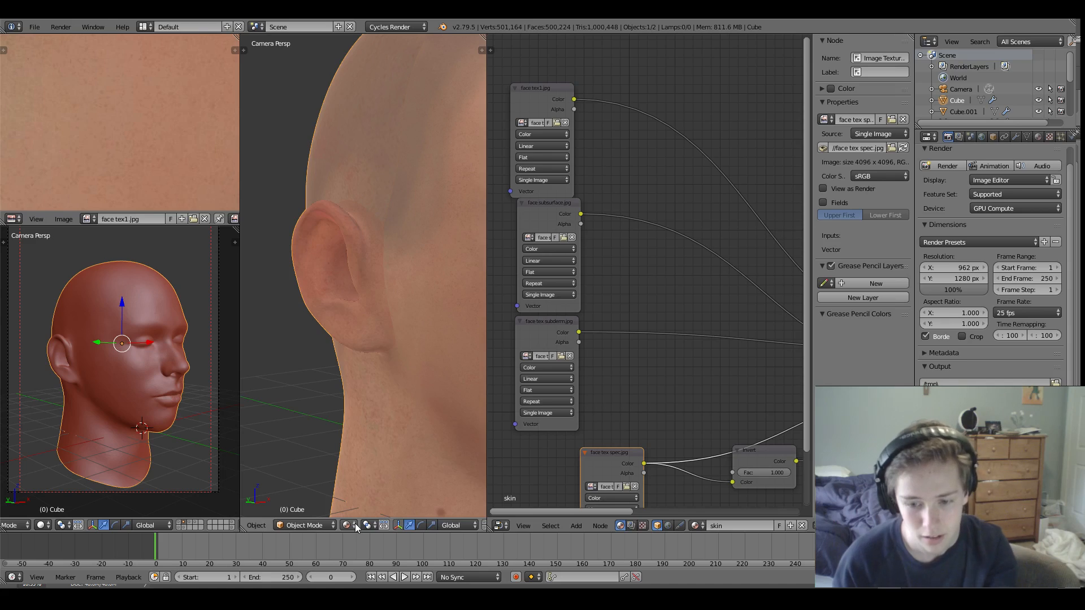
left_click(356, 529)
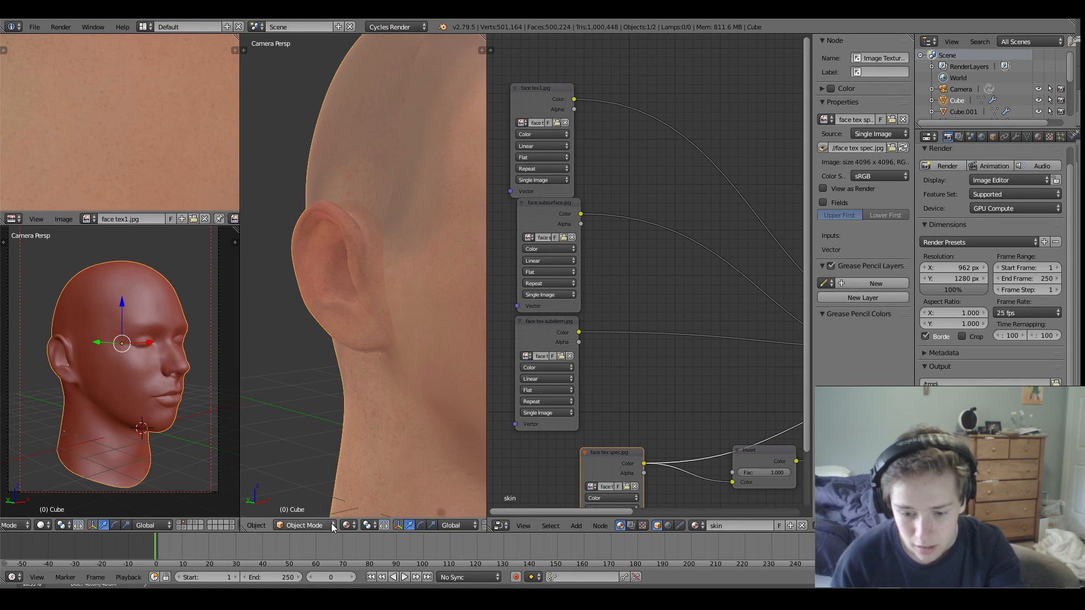
left_click(332, 527)
left_click(308, 450)
left_click(531, 322)
mouse_move(137, 136)
middle_mouse_down()
mouse_move(115, 126)
mouse_move(62, 133)
mouse_move(206, 158)
mouse_move(192, 169)
middle_mouse_up()
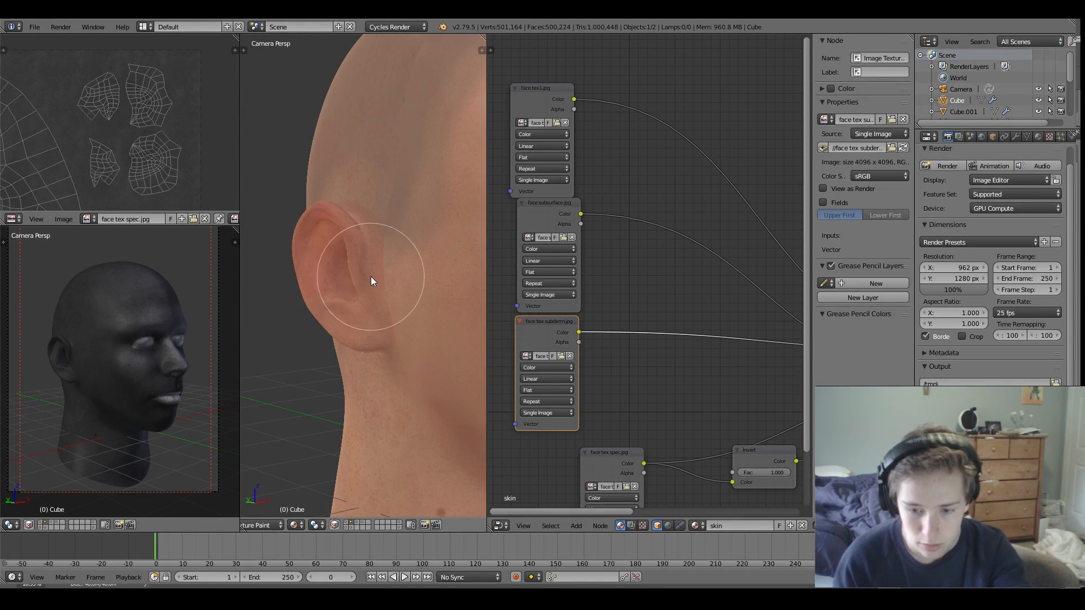
Show the brush settings beside a widened 3D viewport and set that viewport's shading to Texture.
key("t")
left_click_drag(486, 262, 671, 262)
scroll(509, 256, "down", 5)
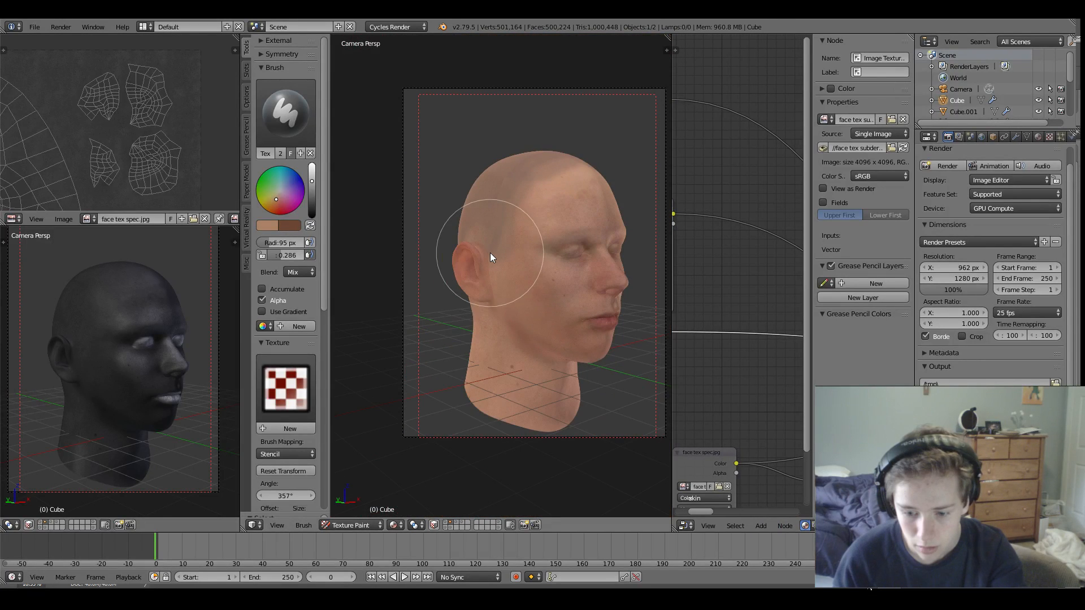
left_click(393, 525)
left_click(414, 474)
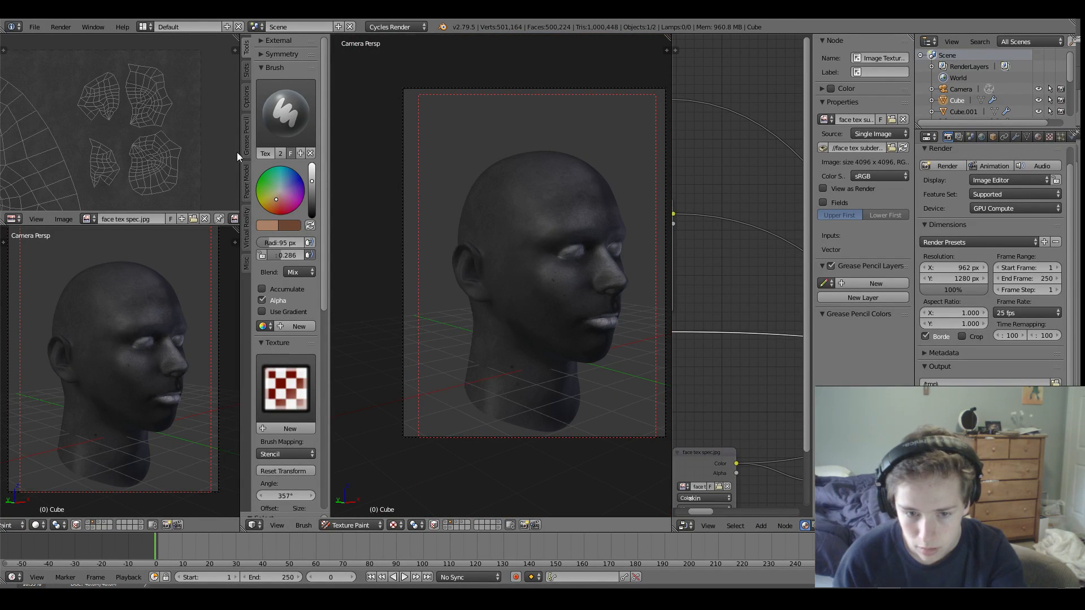
Put the image editor showing face tex spec.jpg into Paint mode and try a black stroke over an ear island.
scroll(139, 151, "up", 2)
left_click(311, 217)
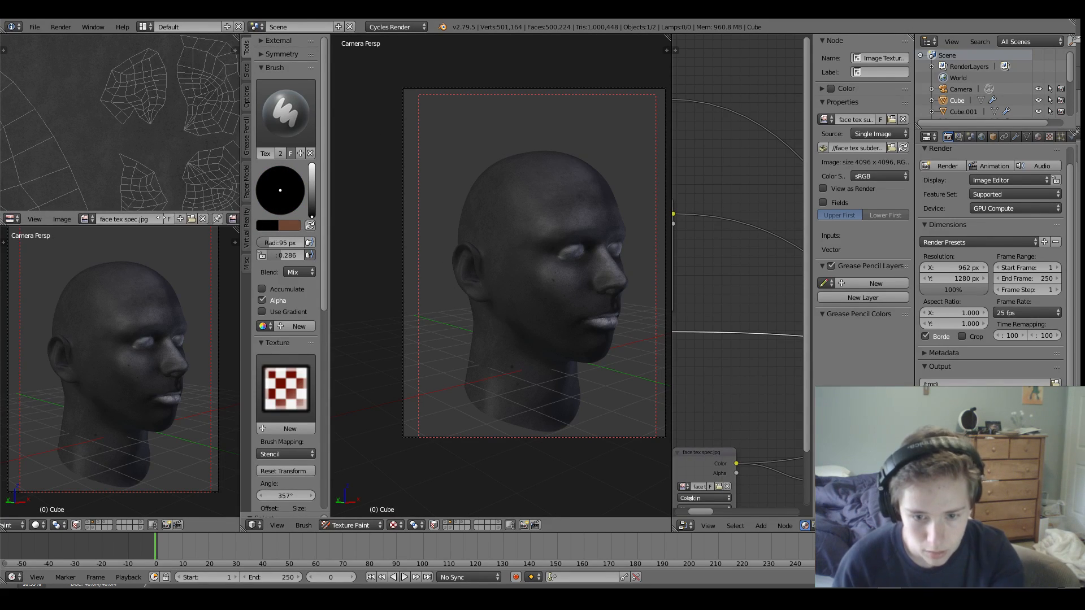
scroll(187, 219, "down", 3)
left_click(206, 219)
left_click(182, 192)
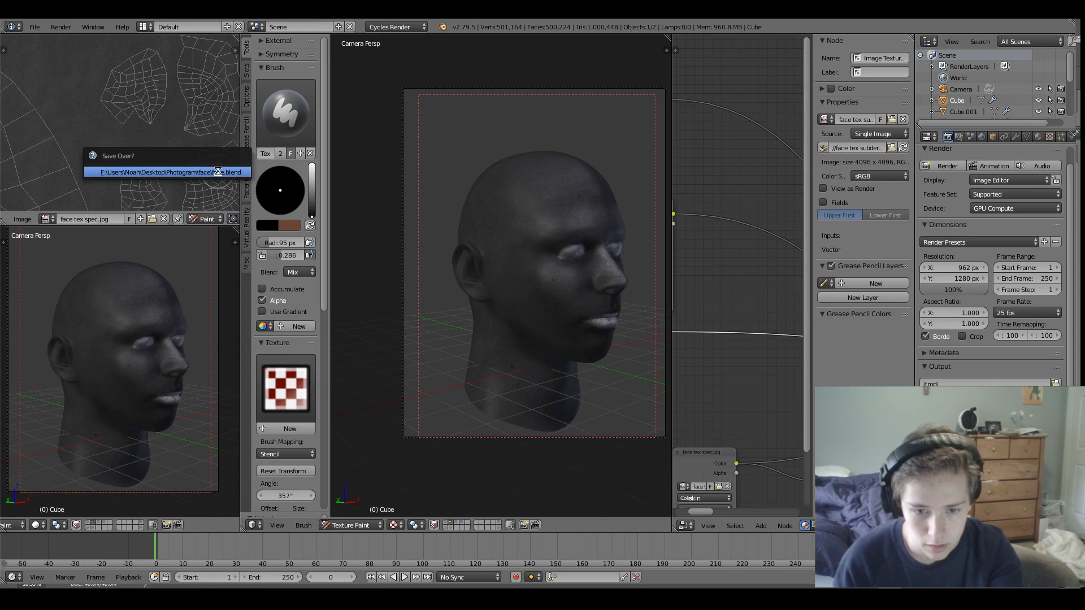
mouse_move(126, 169)
left_mouse_down()
mouse_move(114, 150)
mouse_move(123, 201)
left_mouse_up()
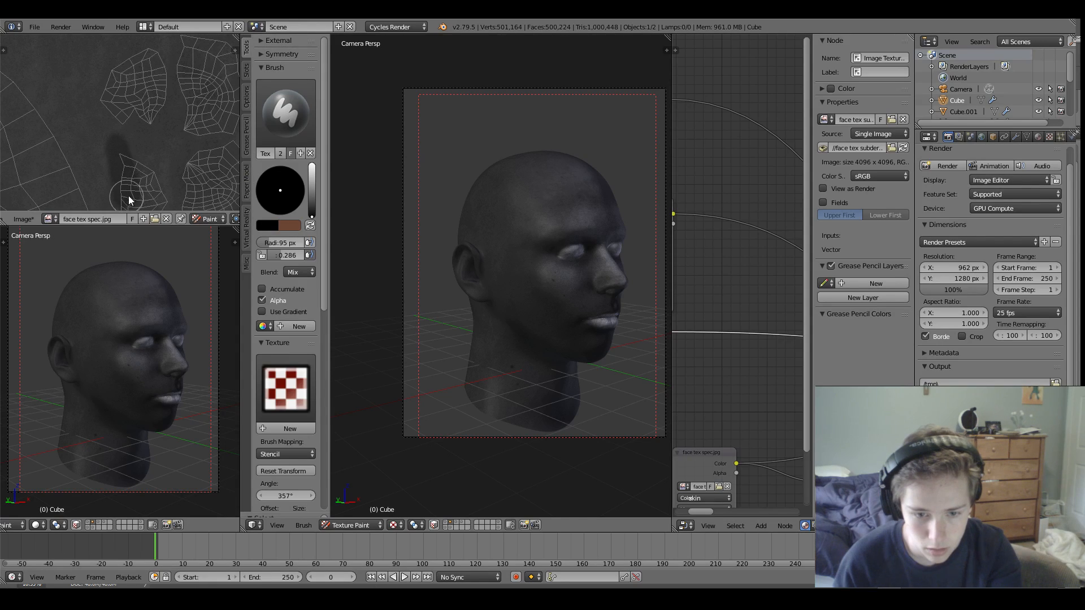
key("ctrl+z")
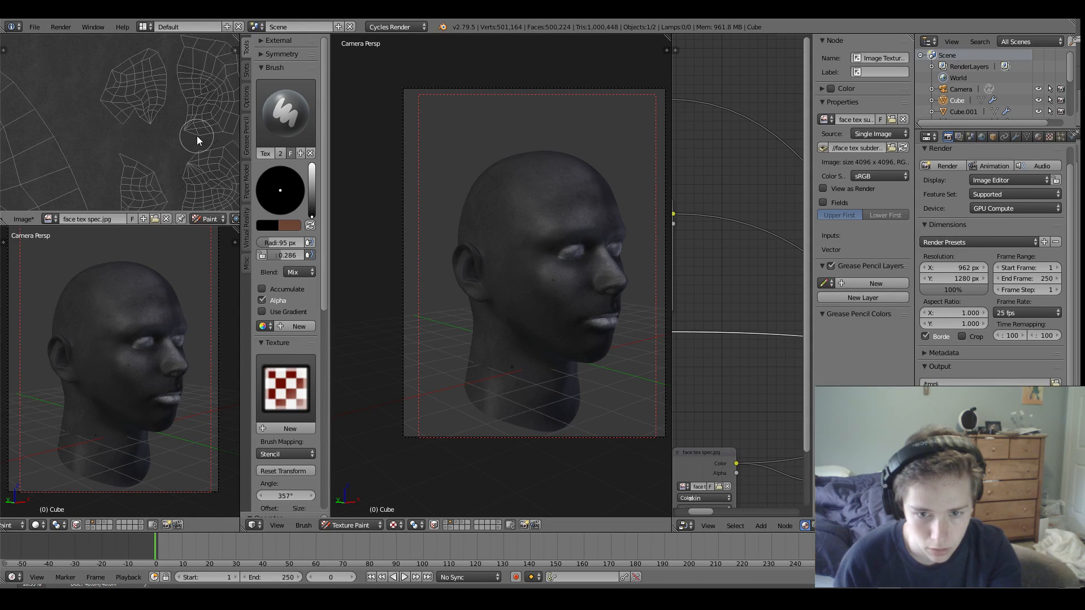
Frame the ear closely in the 3D viewport and brighten the brush color to a mid grey.
scroll(197, 135, "up", 3)
scroll(480, 226, "up", 5)
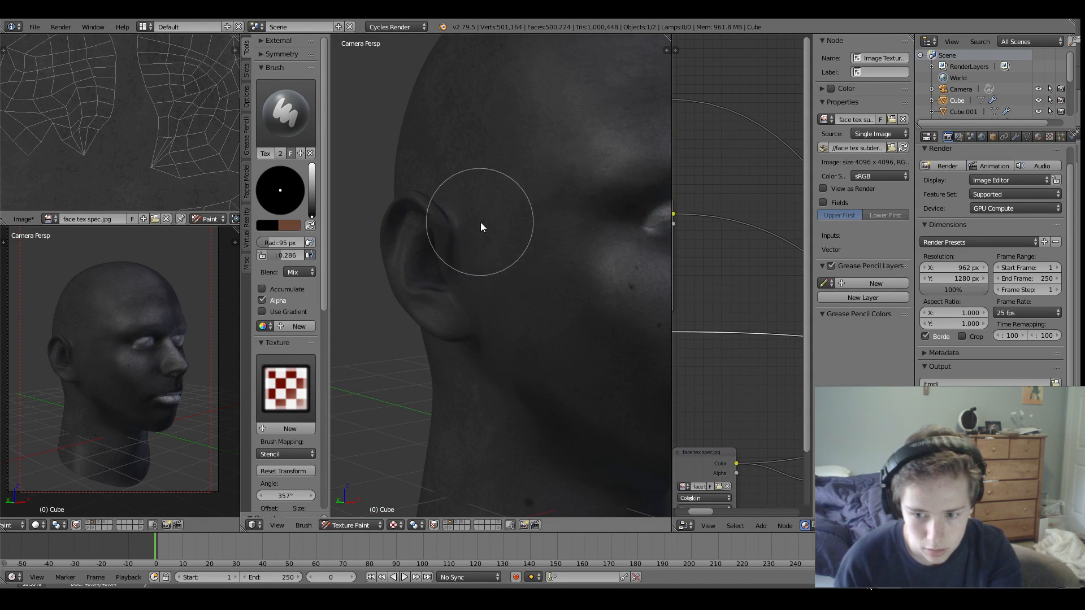
middle_click_drag(419, 278, 476, 246)
scroll(479, 287, "up", 8)
scroll(490, 272, "up", 4)
scroll(490, 271, "down", 4)
scroll(476, 246, "up", 4)
scroll(419, 266, "down", 2)
left_click_drag(312, 214, 311, 190)
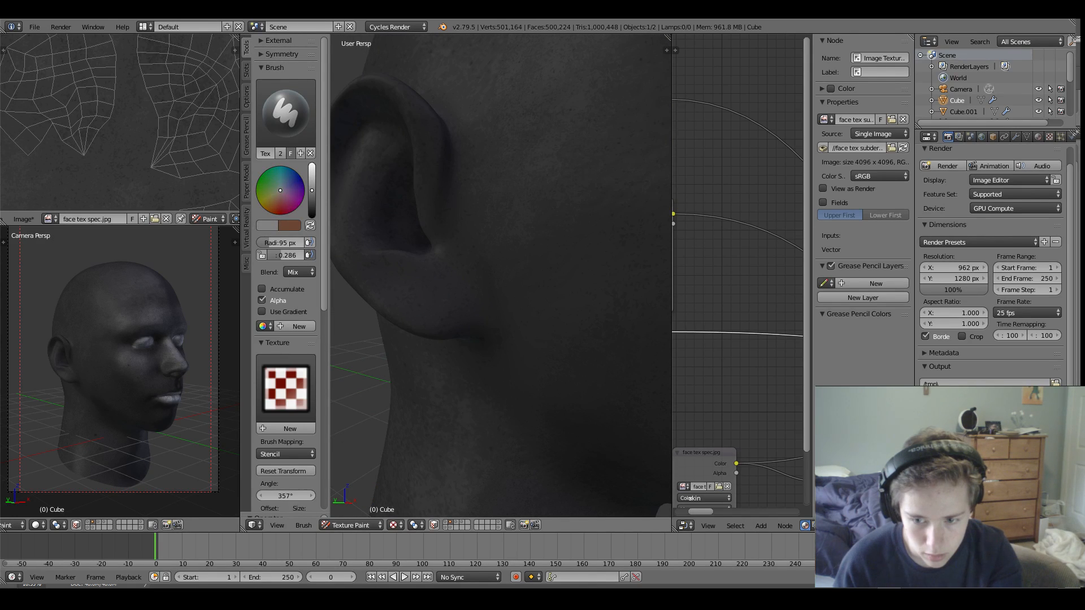
Try light grey strokes on the earlobe and on its island in the specular map, undoing each one.
mouse_move(437, 284)
left_mouse_down()
mouse_move(440, 309)
mouse_move(445, 277)
mouse_move(450, 297)
left_mouse_up()
scroll(126, 165, "down", 1)
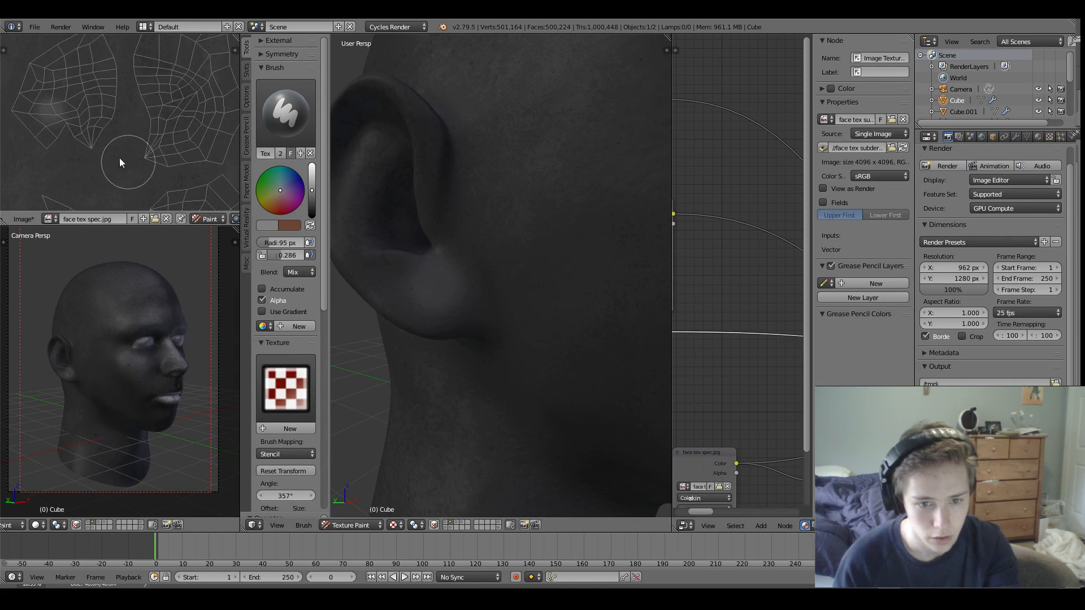
middle_click_drag(88, 137, 144, 158)
key("ctrl+z")
left_click_drag(113, 143, 102, 158)
key("ctrl+z")
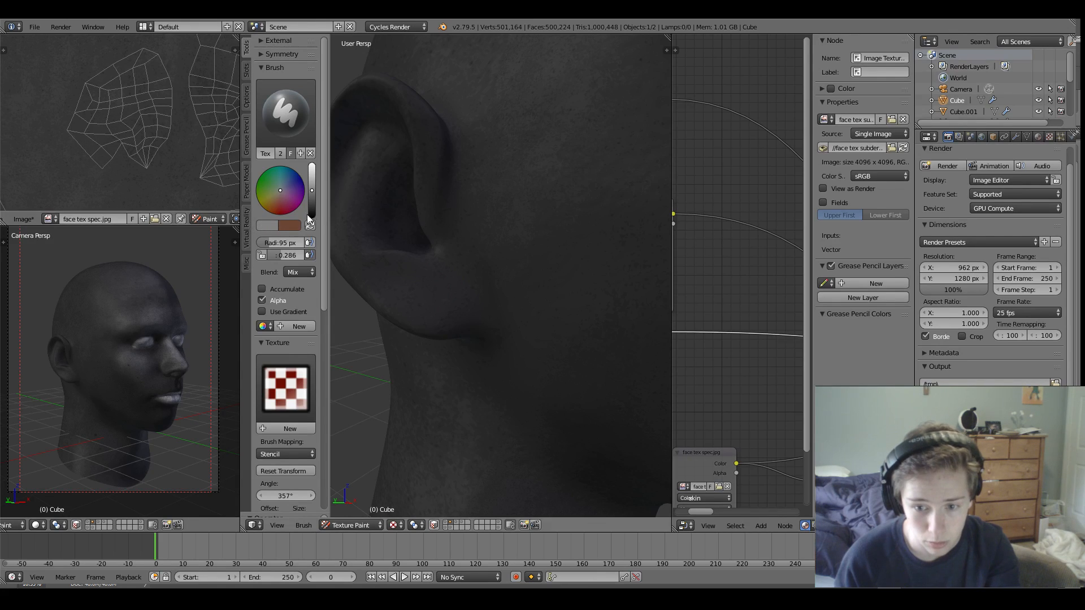
Darken the brush color to a grey of 0.310 and paint over the earlobe island in face tex spec.jpg.
left_click(311, 200)
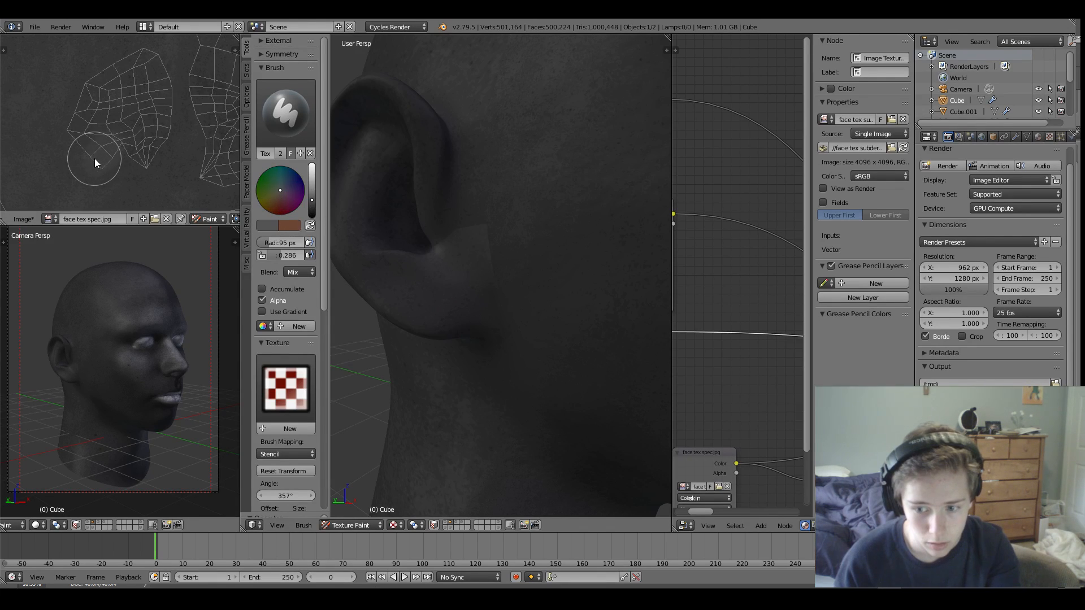
left_click(311, 207)
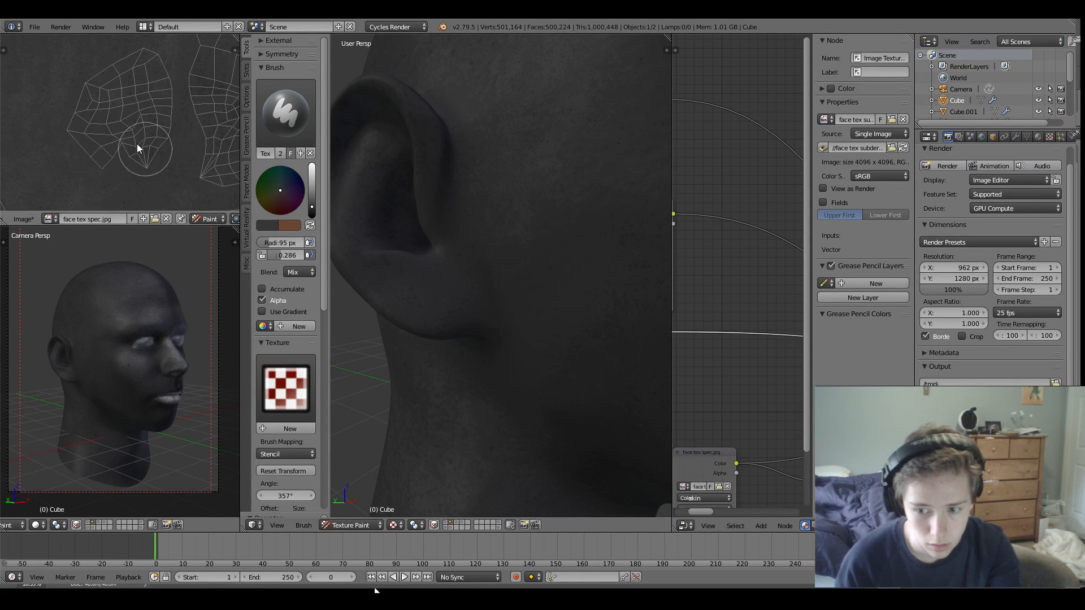
left_click(312, 201)
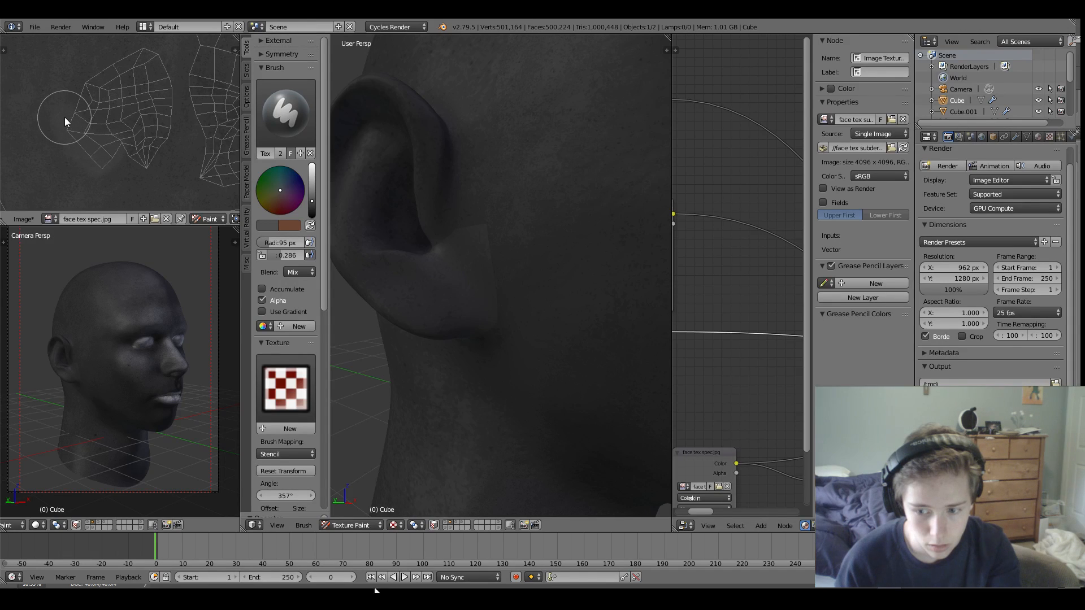
Examine the specular map around the painted earlobe and across the whole head from several distances and angles.
scroll(625, 230, "down", 5)
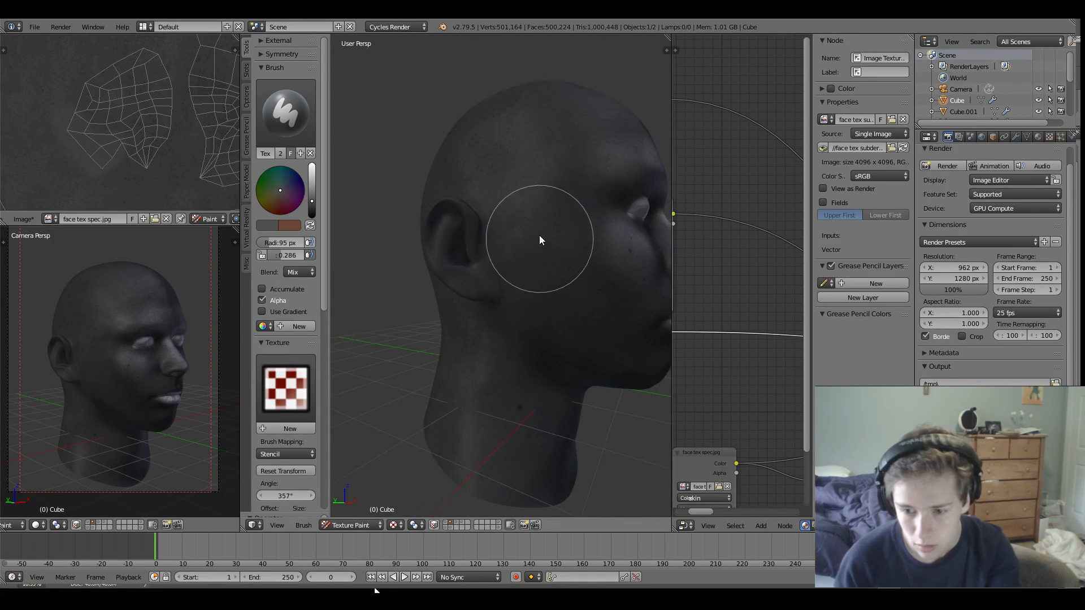
scroll(540, 240, "up", 7)
scroll(470, 234, "down", 6)
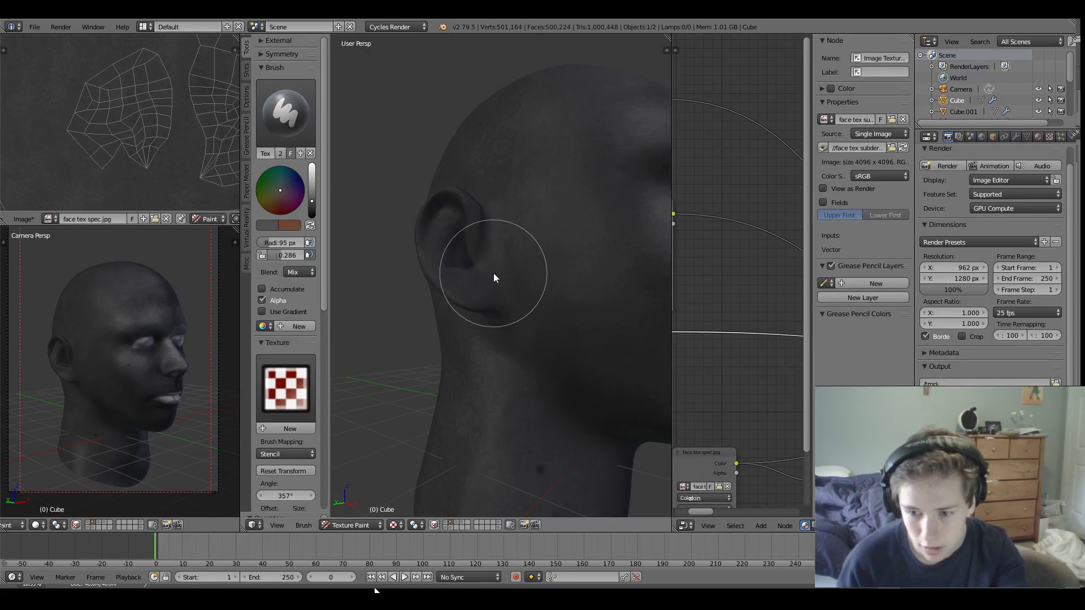
scroll(464, 323, "up", 7)
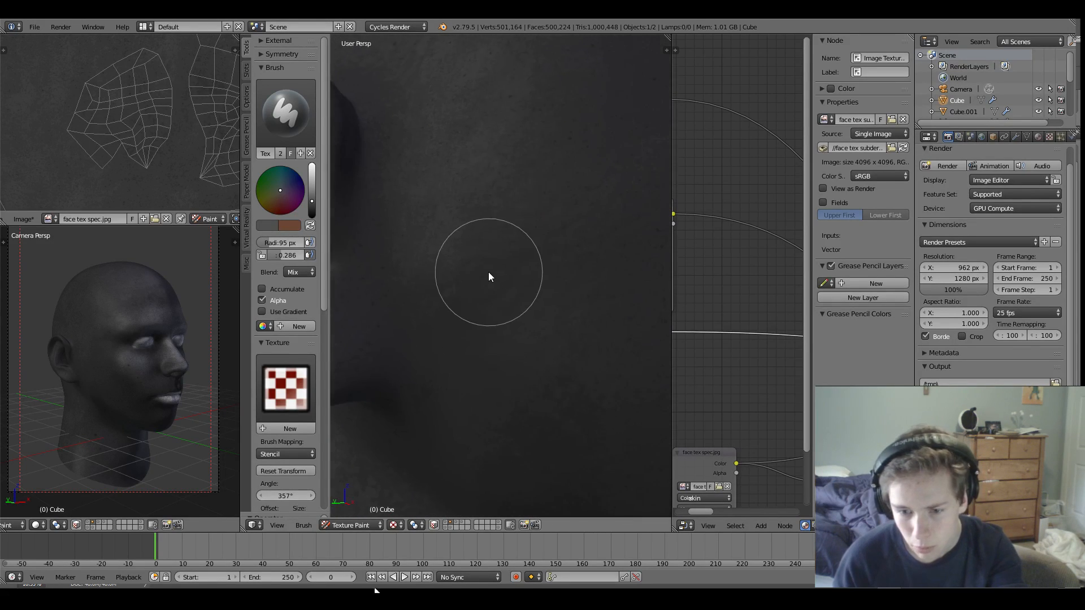
scroll(489, 274, "down", 3)
scroll(439, 260, "down", 4)
middle_click_drag(517, 258, 439, 283)
scroll(480, 308, "down", 2)
scroll(495, 350, "up", 2)
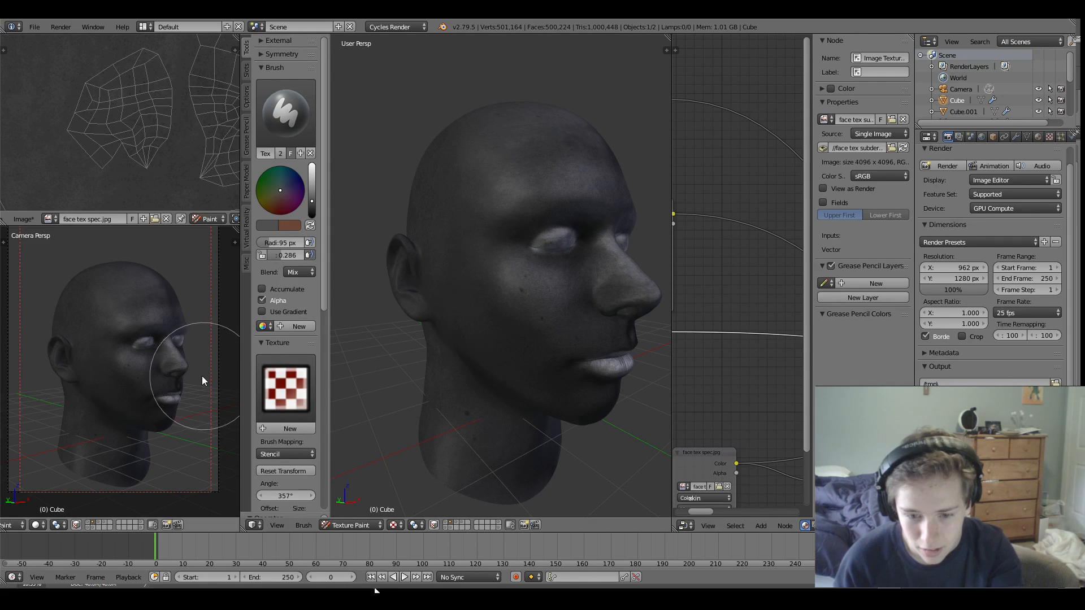
Make the face subsurface image node active in the skin material and return the head to Object Mode.
scroll(701, 381, "down", 1)
middle_click_drag(700, 382, 744, 380)
left_click(704, 220)
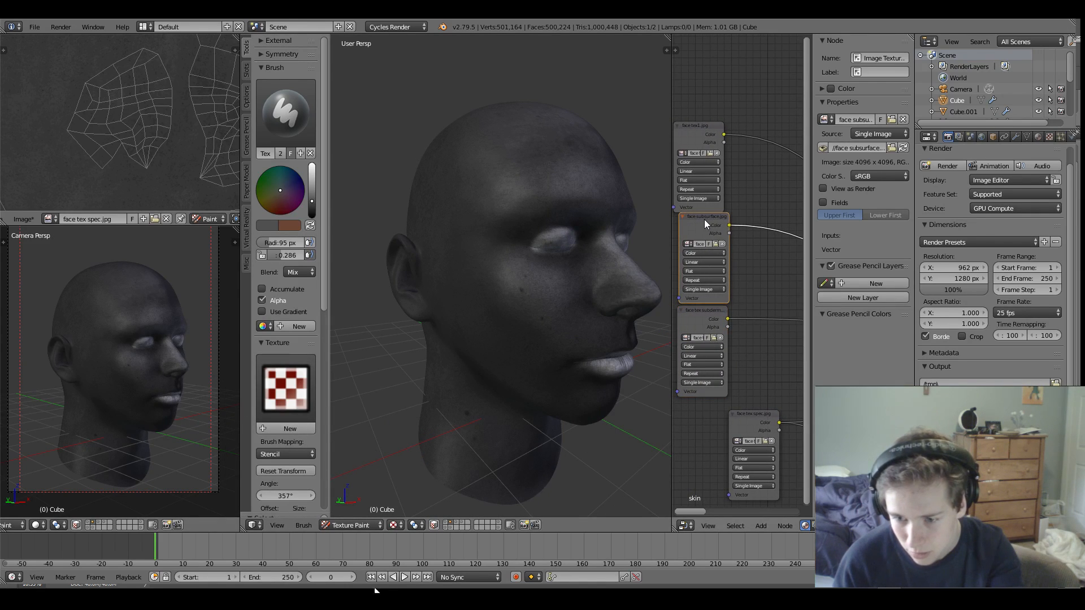
key("z")
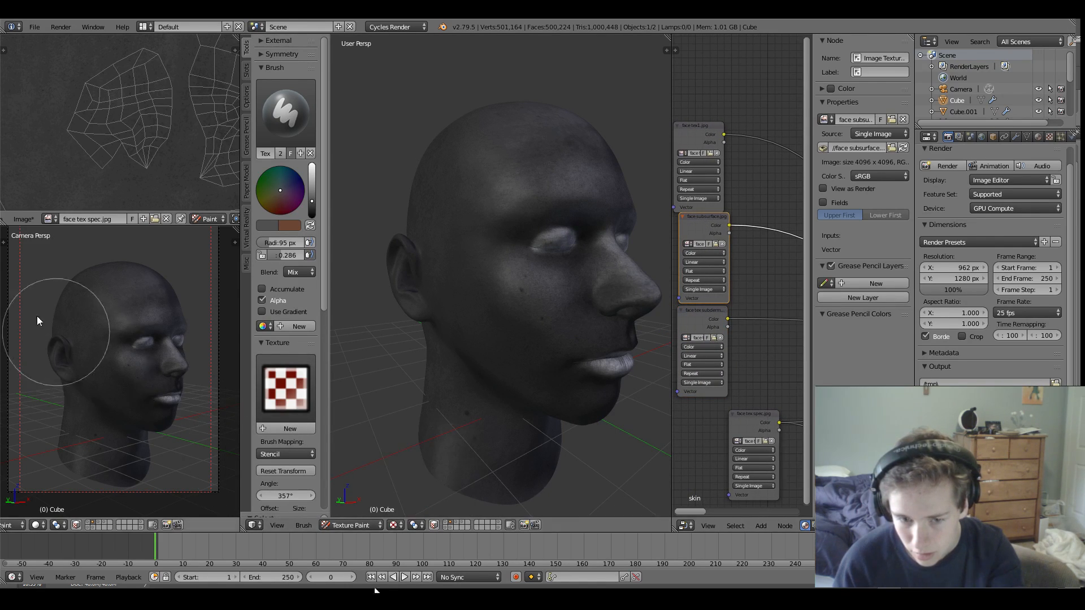
left_click(350, 525)
left_click(362, 512)
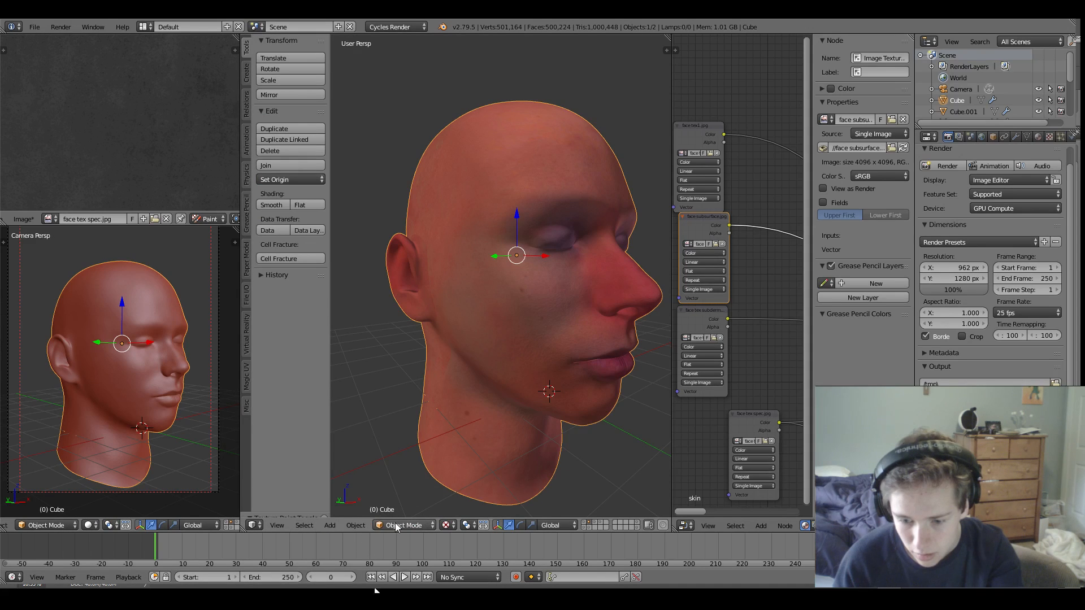
Hide the node editor's properties sidebar and turn the head to show its ear side.
middle_click_drag(482, 385, 506, 385)
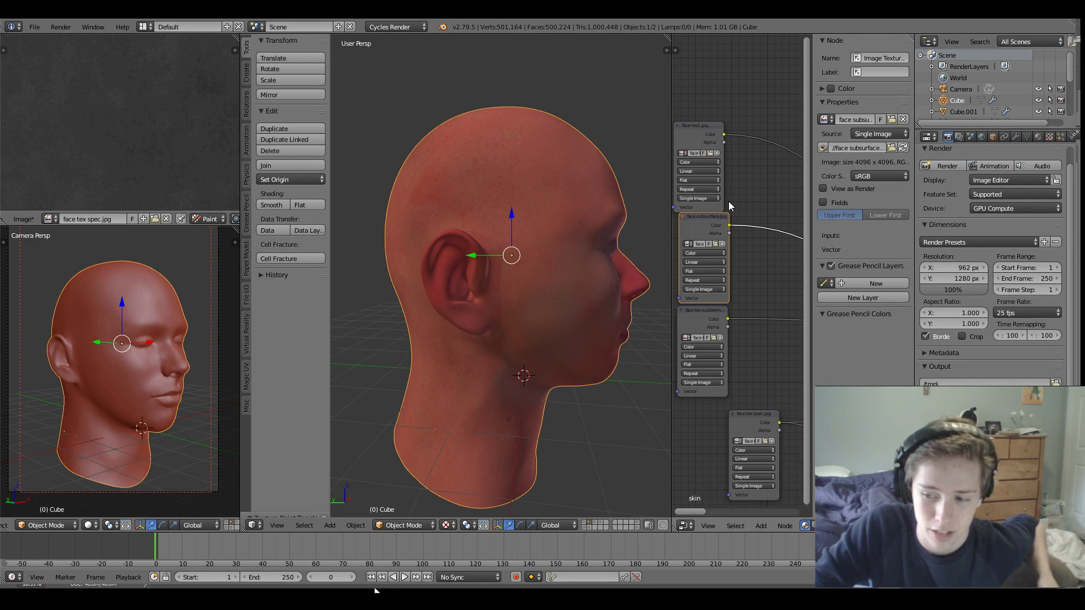
key("n")
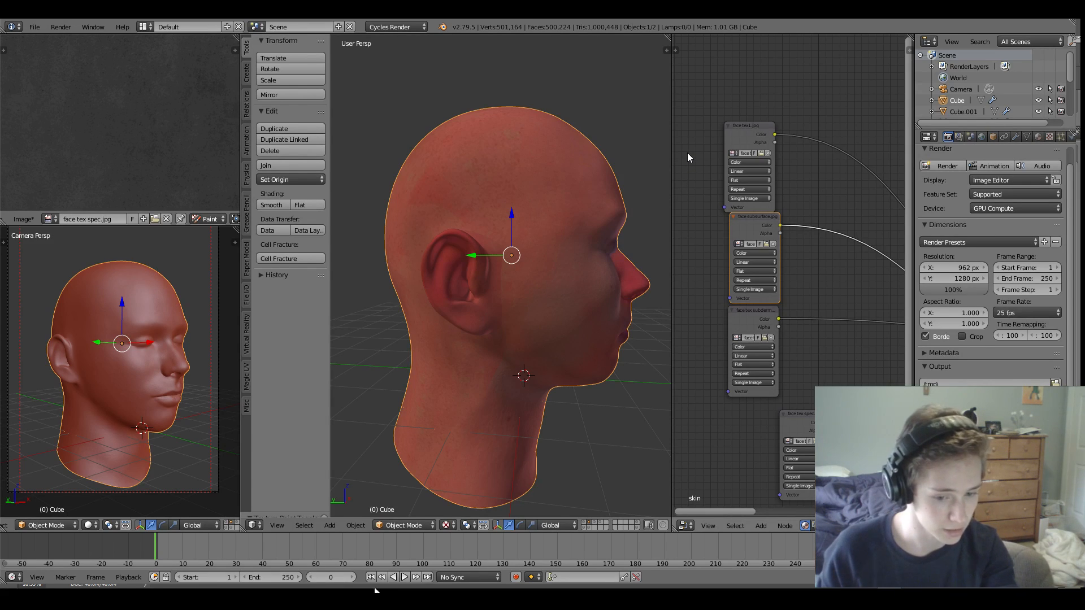
middle_click_drag(630, 118, 524, 182)
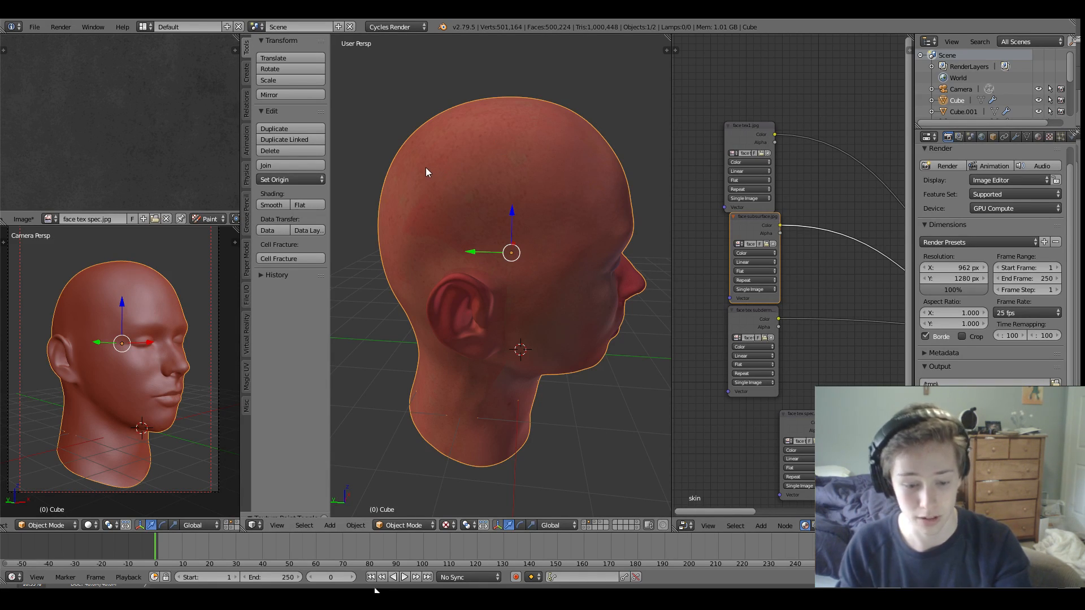
middle_click_drag(436, 185, 471, 180)
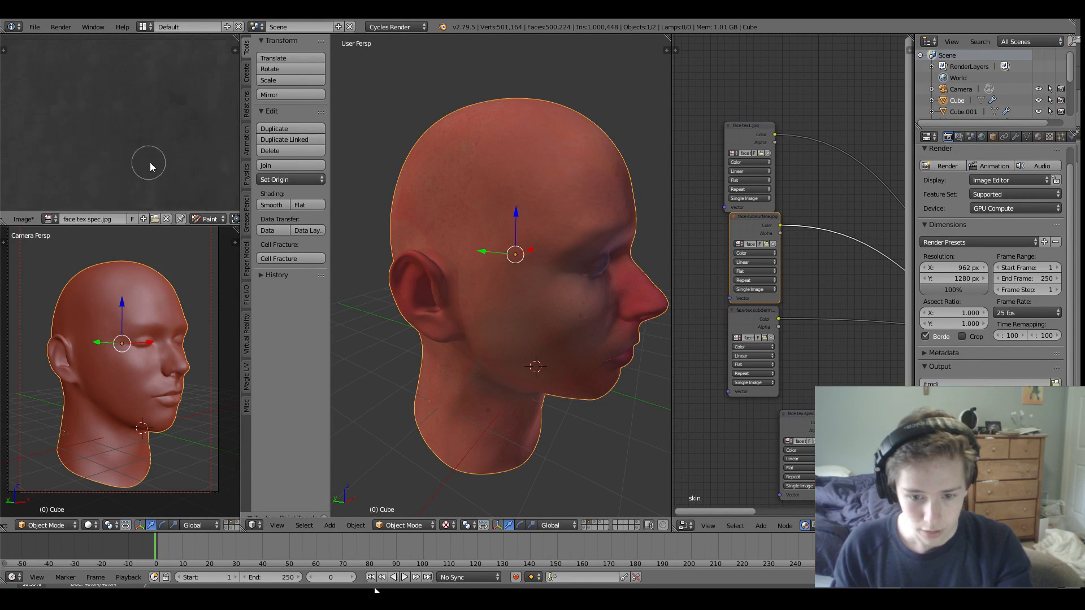
Examine the subsurface coloring around the ear, its edge with the cheek, and the neck.
left_click(50, 219)
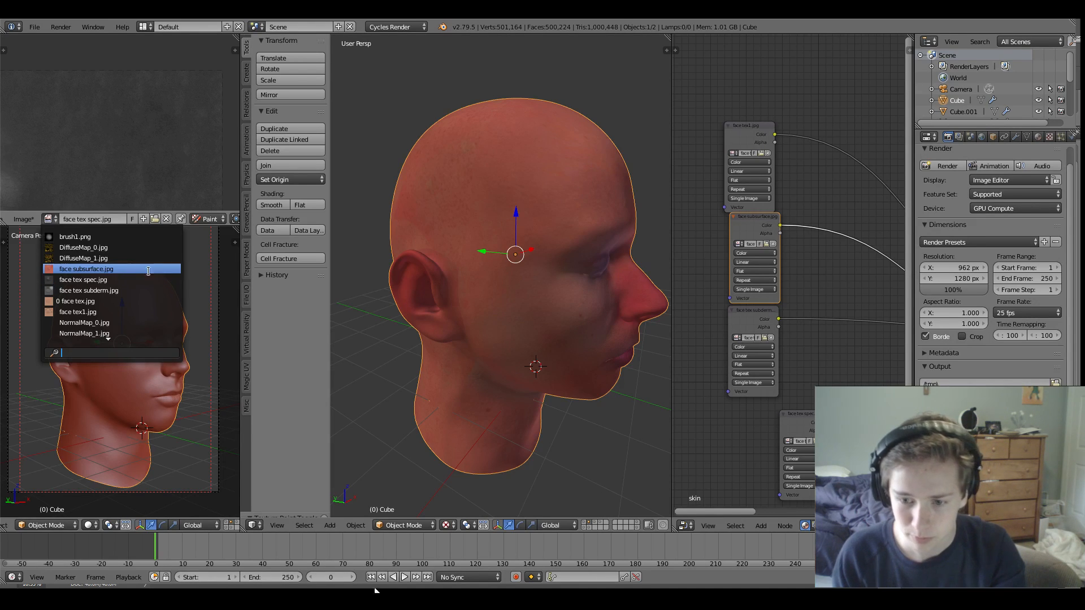
middle_click_drag(432, 243, 409, 225)
scroll(377, 420, "up", 2)
scroll(426, 373, "down", 2)
scroll(461, 348, "up", 2)
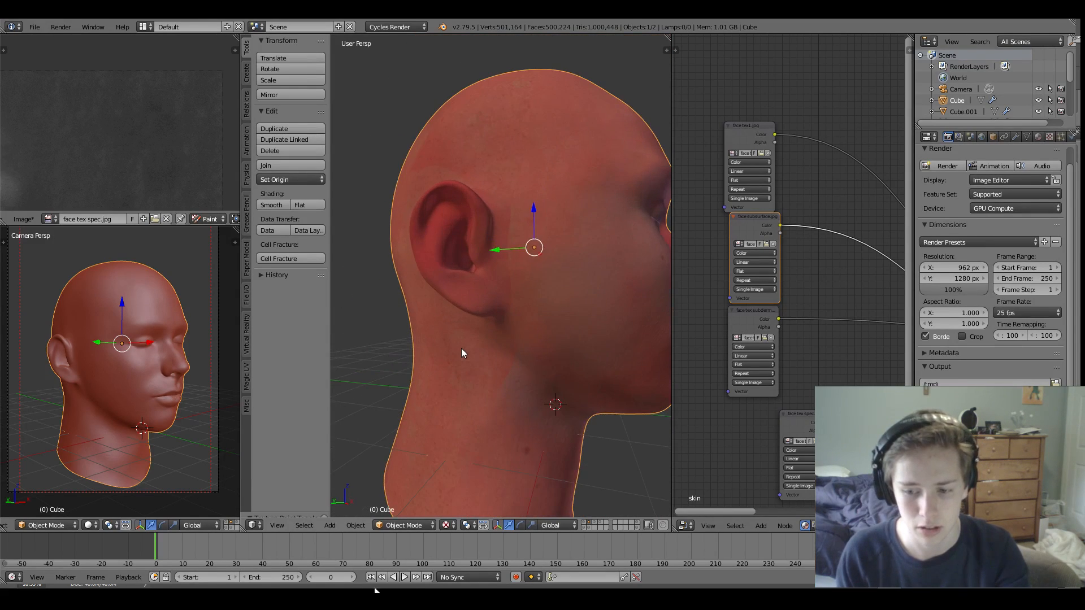
middle_click_drag(475, 320, 449, 318)
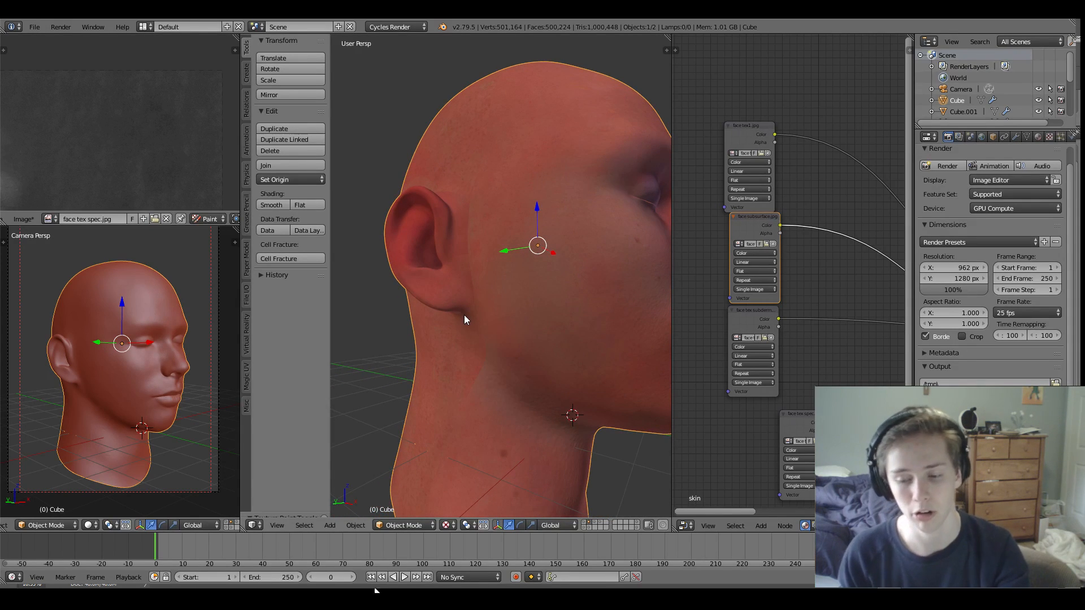
scroll(456, 305, "down", 3)
mouse_move(498, 286)
middle_mouse_down()
mouse_move(455, 305)
mouse_move(507, 303)
middle_mouse_up()
scroll(507, 303, "up", 2)
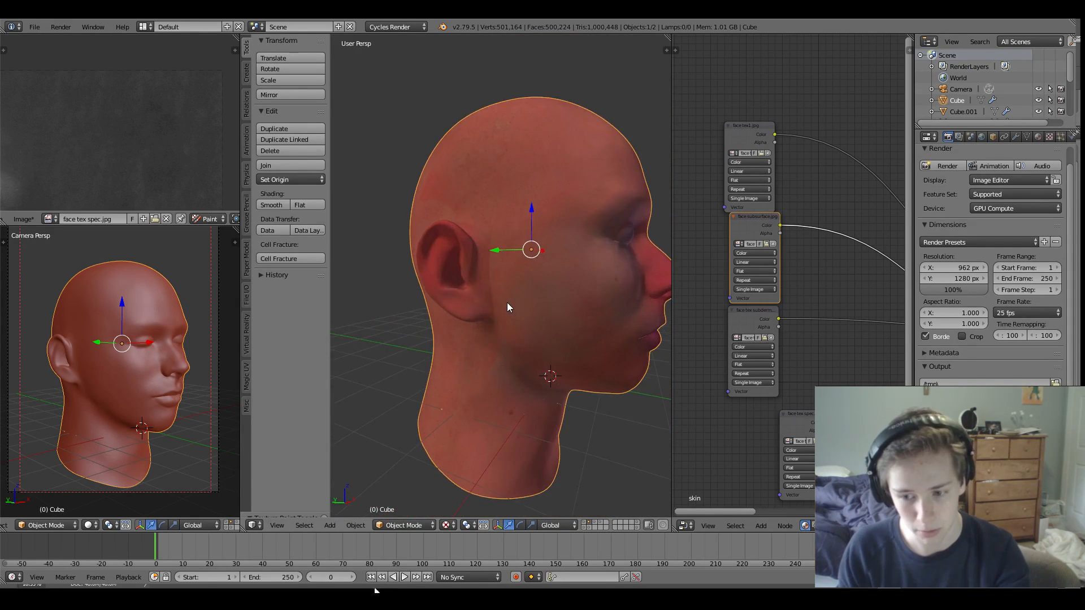
scroll(507, 303, "up", 2)
Put the head into Texture Paint mode and sample a skin-red brush color beside the ear islands in face subsurface.jpg.
left_click(404, 525)
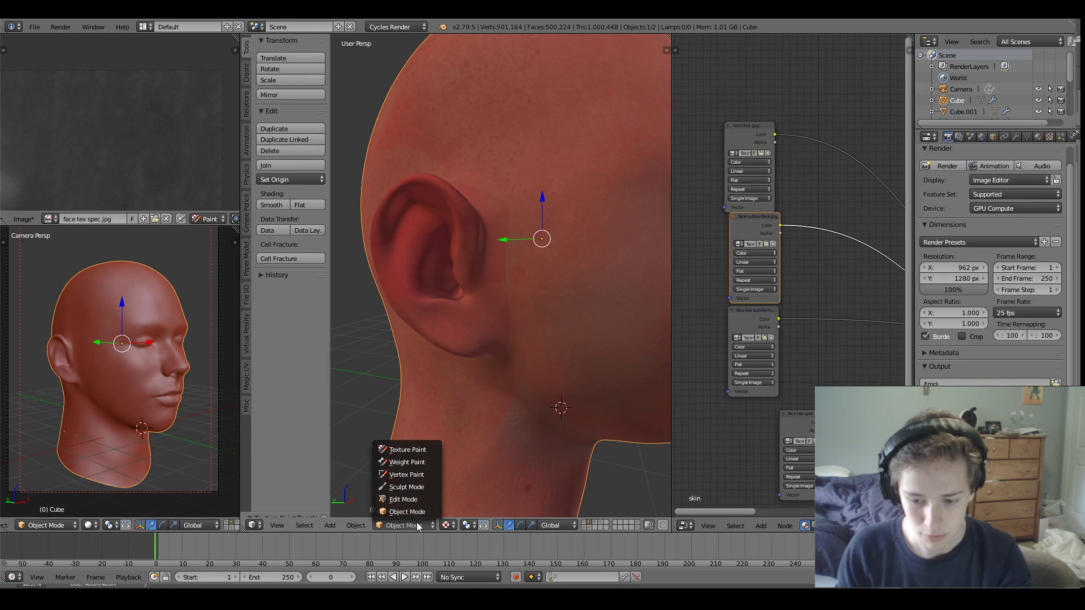
left_click(419, 449)
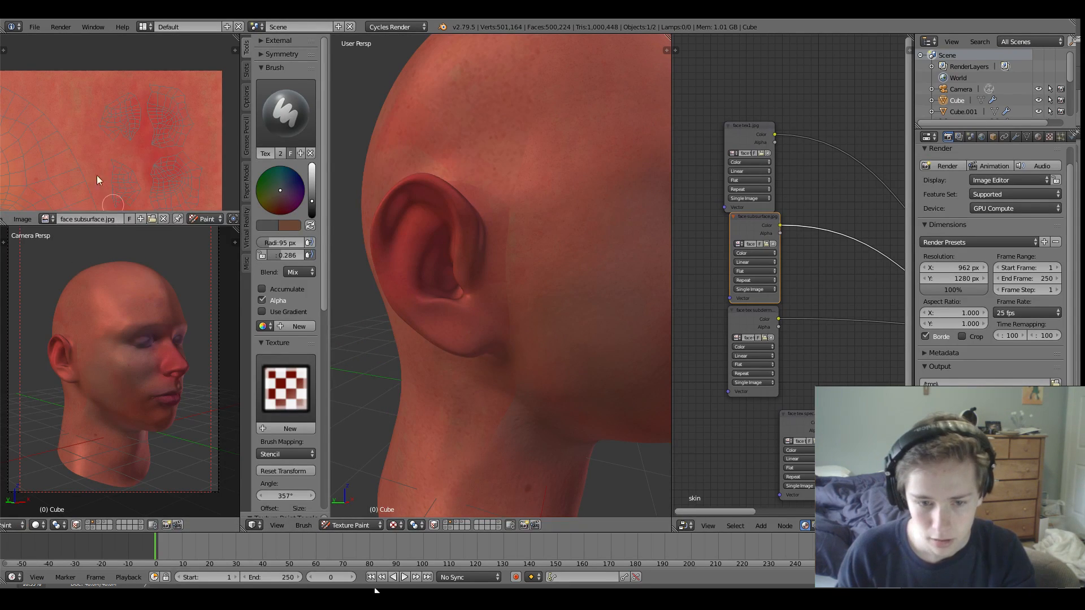
middle_click_drag(145, 136, 132, 120)
left_click(275, 225)
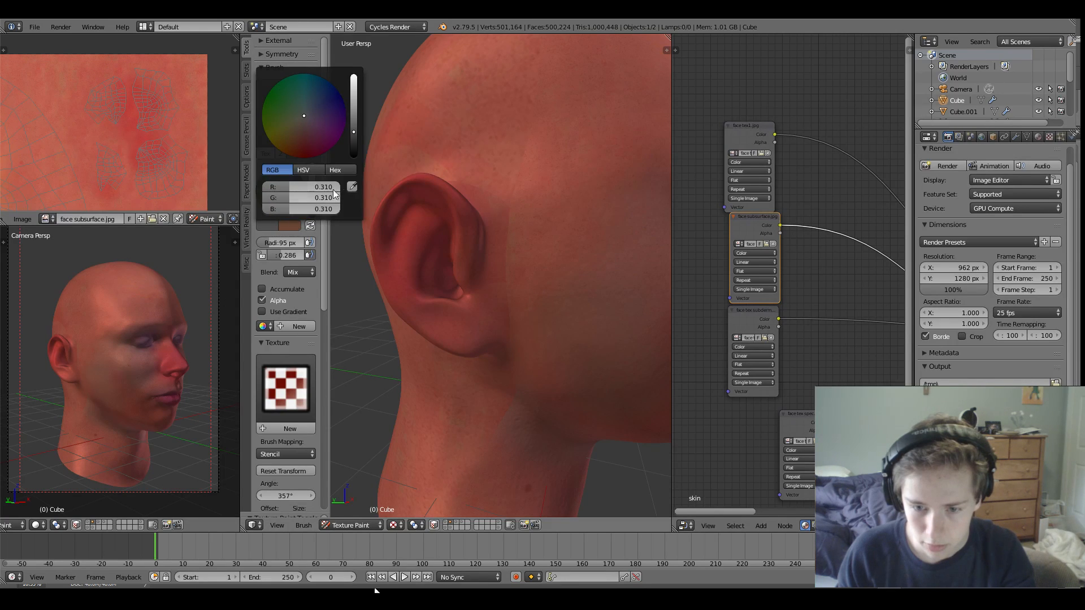
left_click(352, 186)
left_click(72, 151)
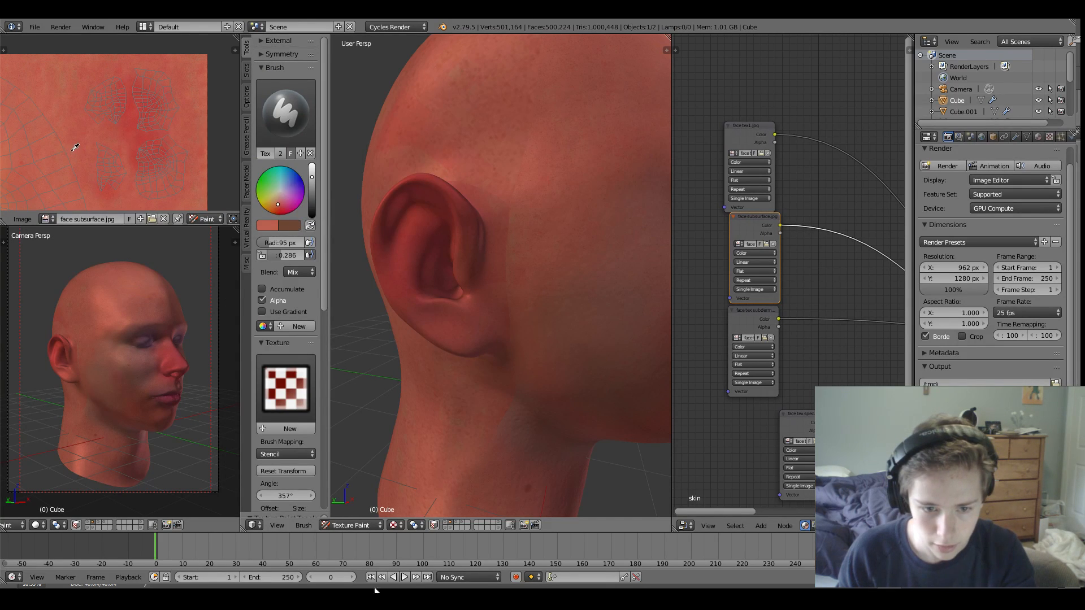
Paint the sampled color beside the lower ear island in face subsurface.jpg and raise the brush strength to 0.429.
scroll(80, 362, "up", 3)
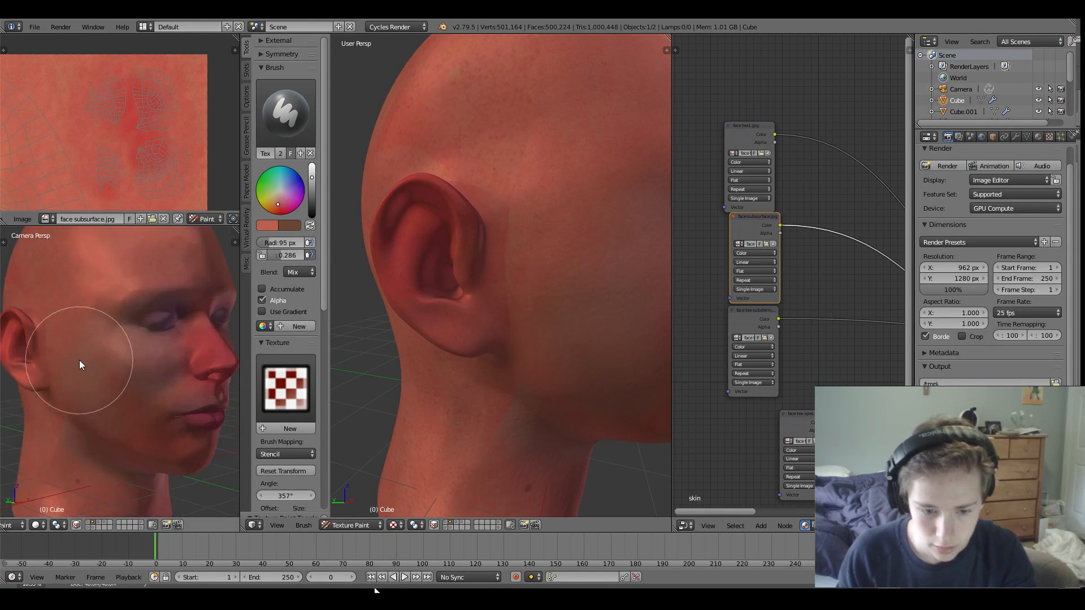
scroll(117, 120, "up", 3)
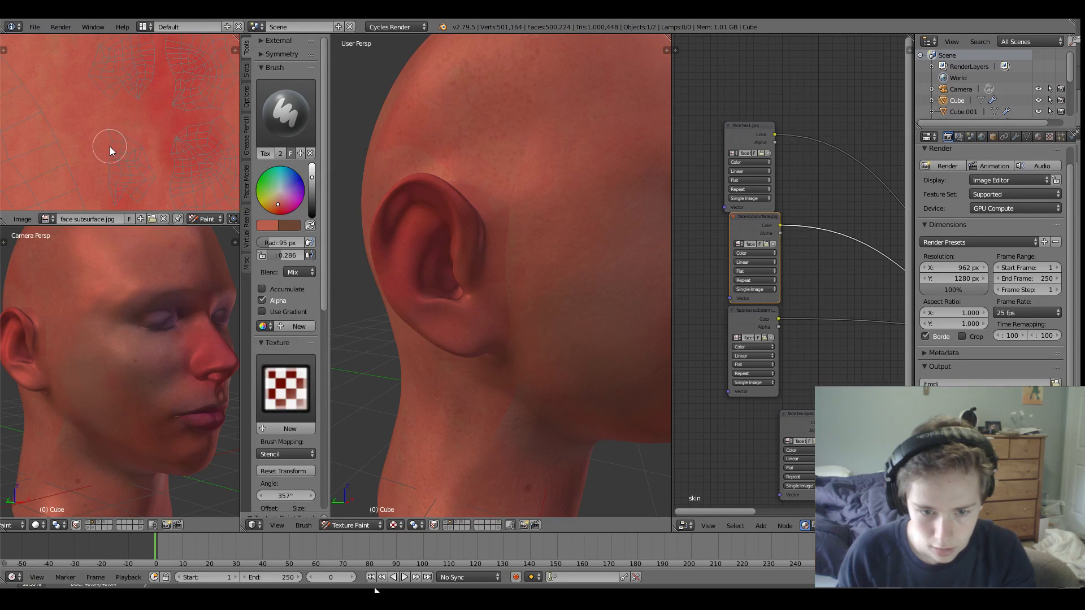
left_click(114, 195)
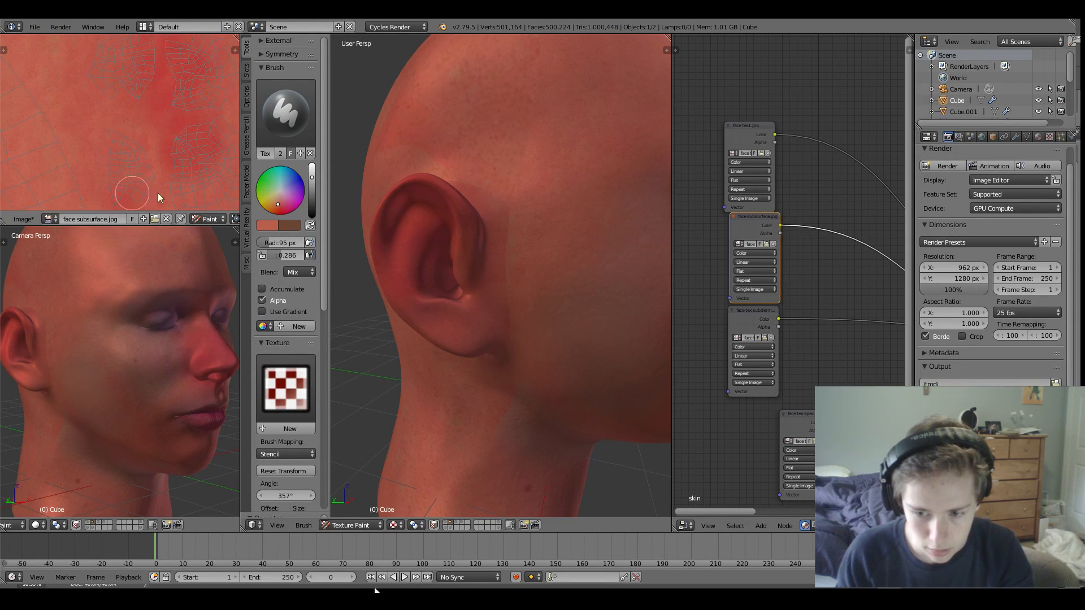
left_click_drag(286, 256, 291, 255)
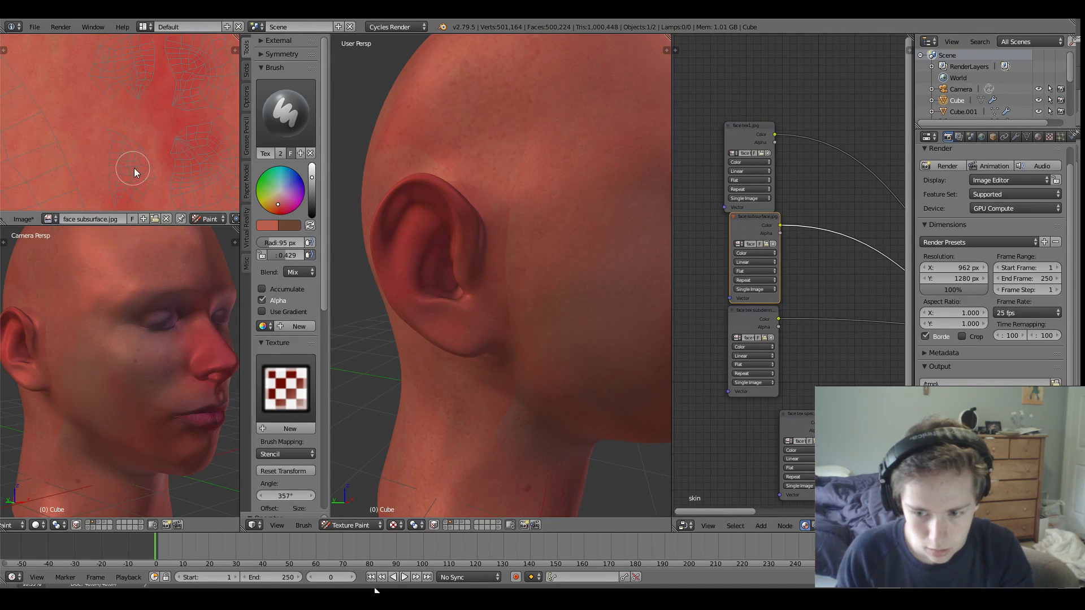
Blend the sampled color around the outer edges of the remaining ear islands in face subsurface.jpg.
middle_click_drag(133, 168, 122, 108)
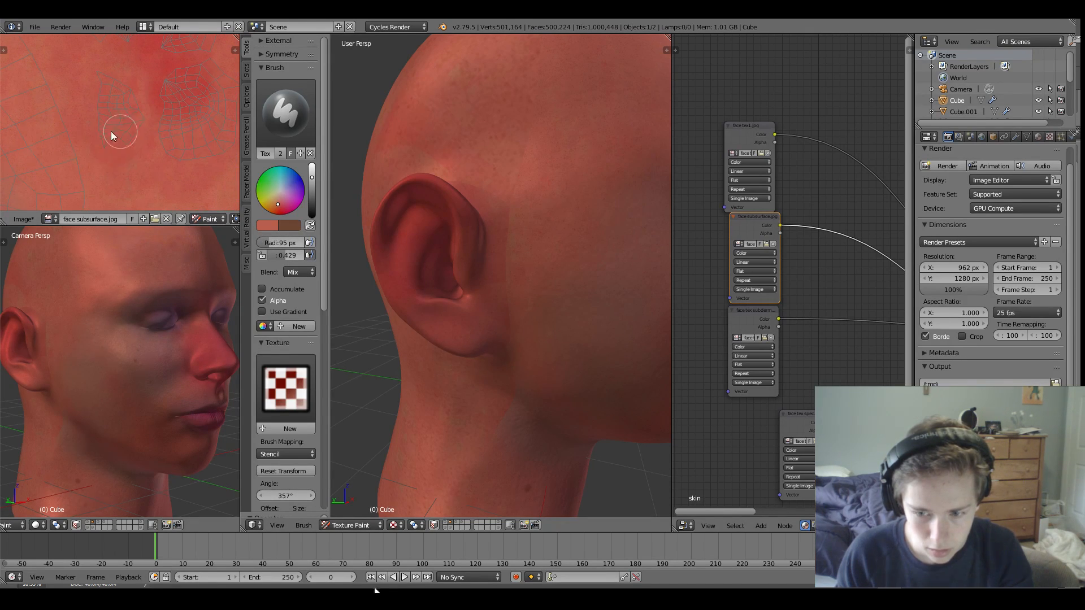
middle_click_drag(162, 99, 159, 182)
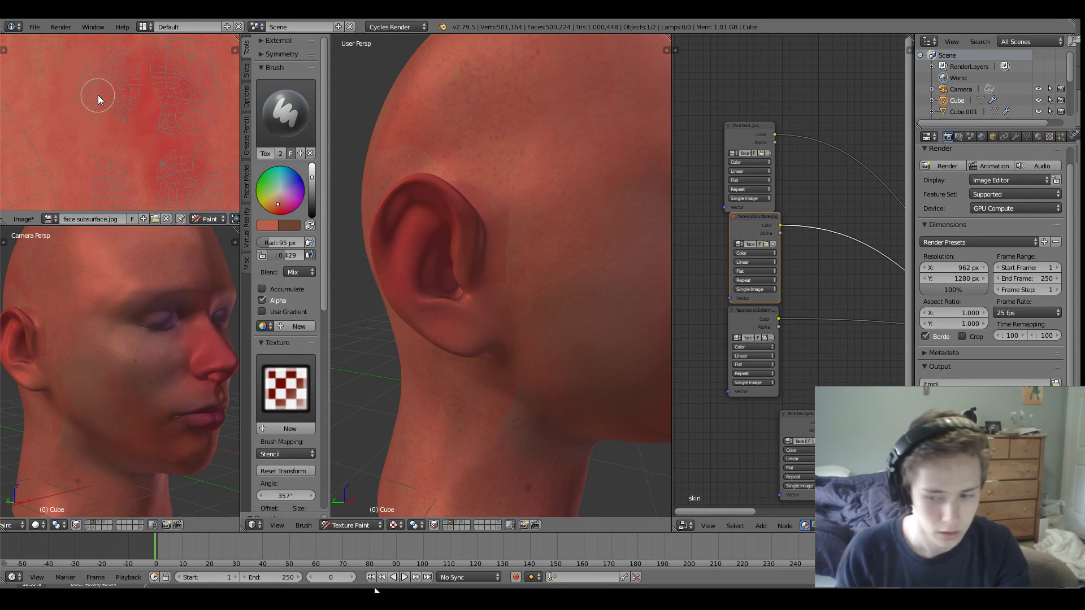
middle_click_drag(160, 59, 137, 92)
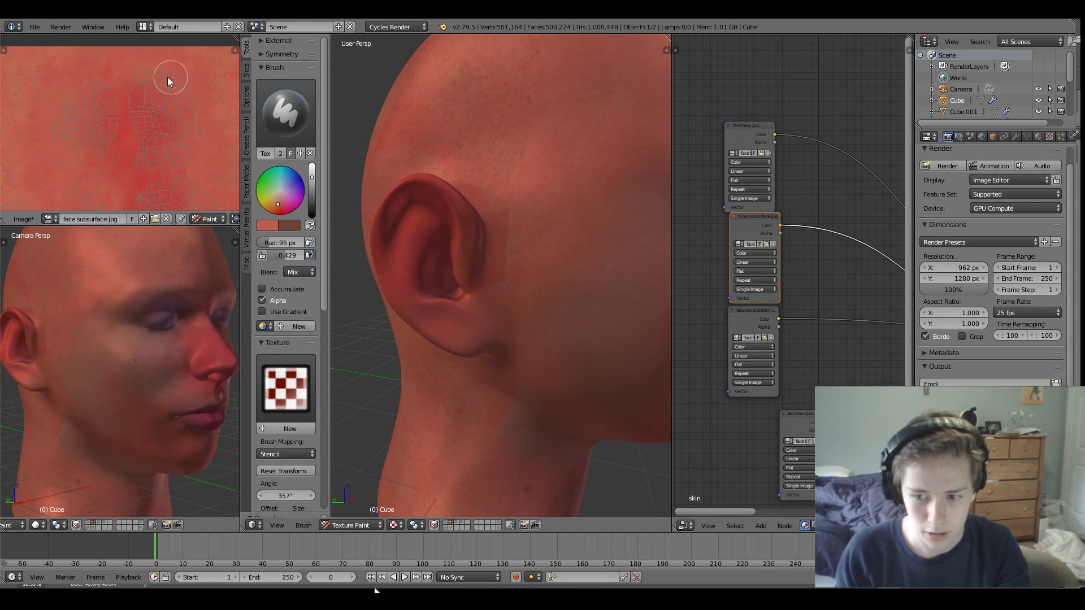
middle_click_drag(164, 139, 130, 141)
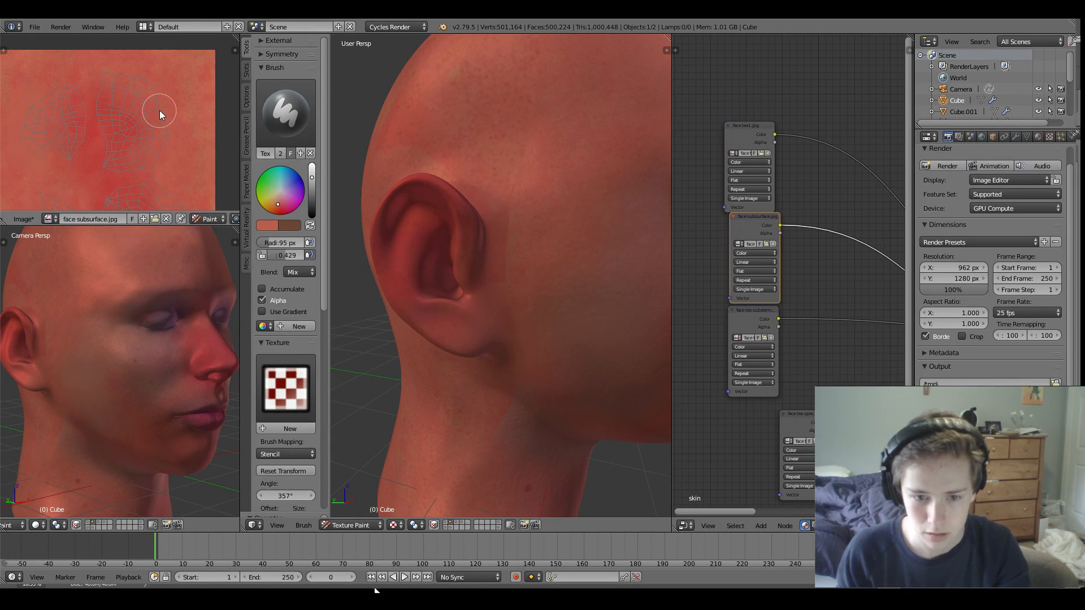
key("ctrl+alt+z")
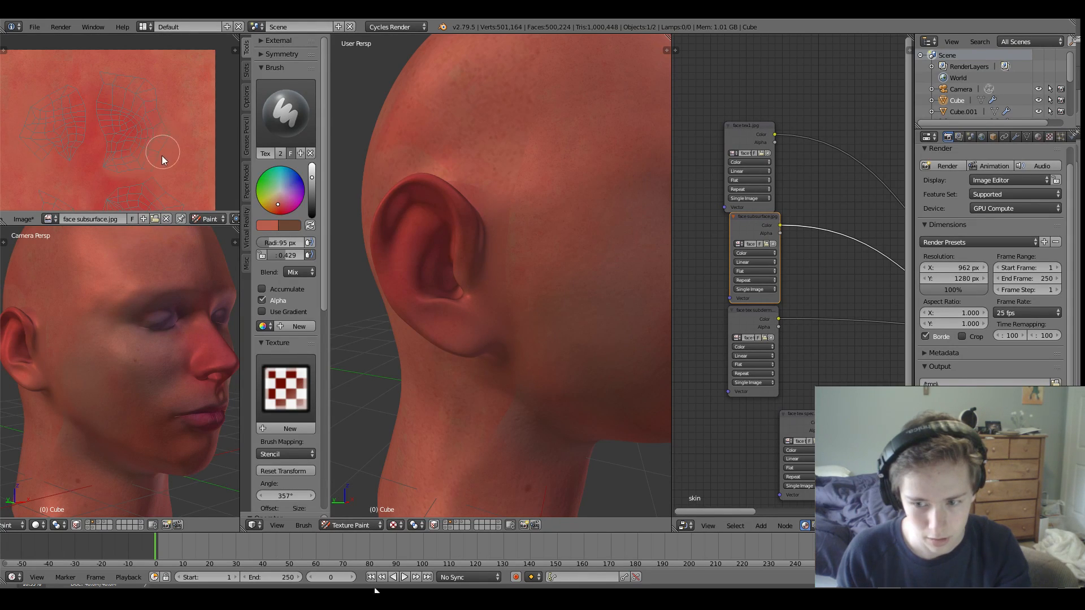
Sample a slightly more orange brush color for painting beside the ear islands in face subsurface.jpg.
left_click(269, 226)
left_click(330, 189)
left_click(357, 181)
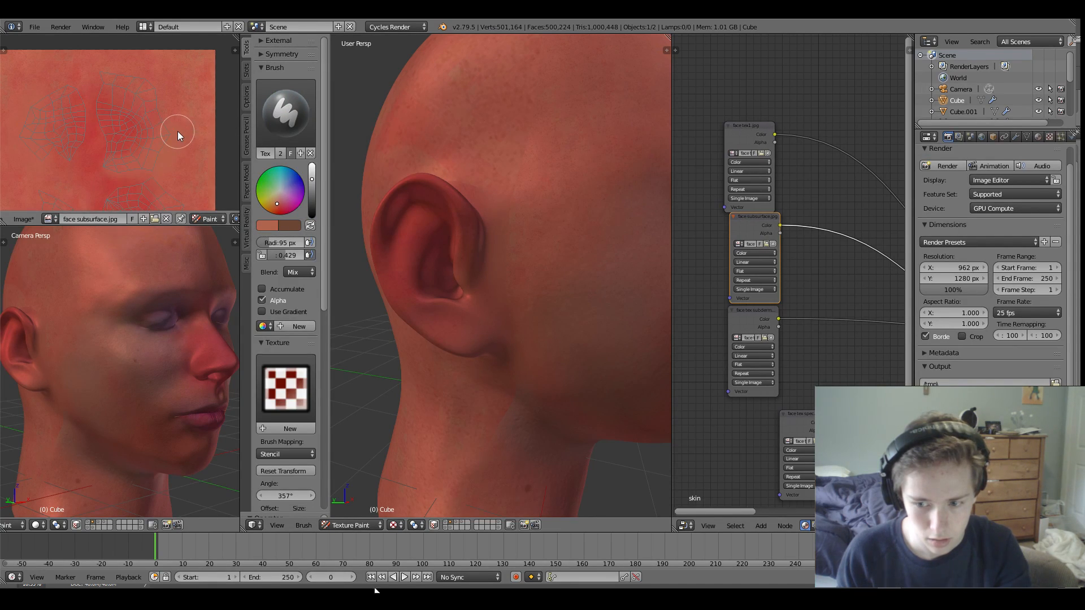
Examine the back of the head and the face and scalp areas of face subsurface.jpg.
scroll(446, 158, "down", 6)
middle_click_drag(415, 143, 500, 188)
scroll(142, 174, "down", 4)
middle_click_drag(137, 189, 171, 71)
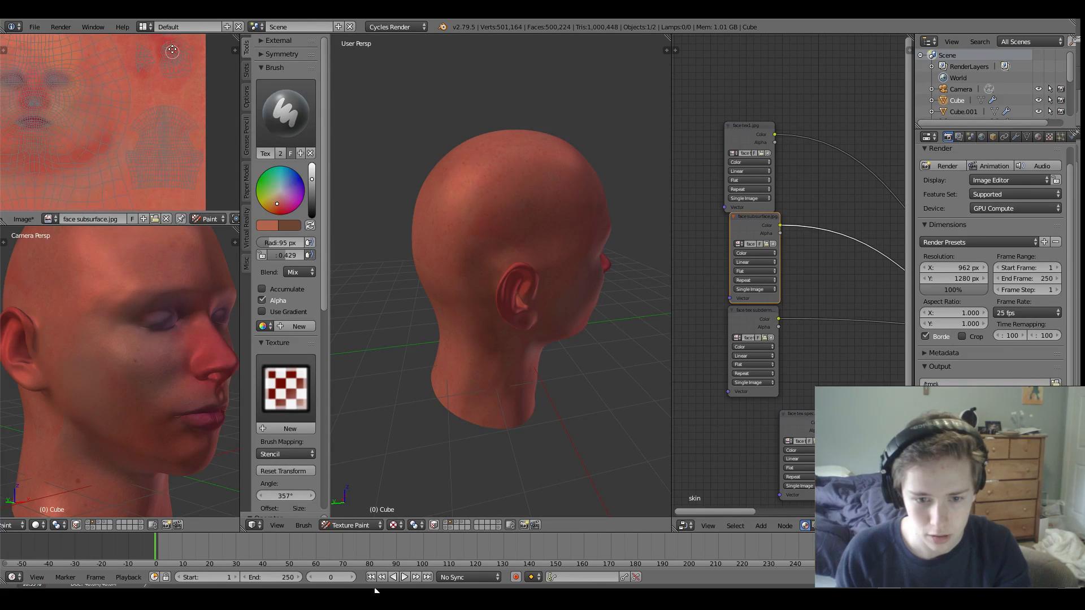
scroll(183, 136, "up", 5)
middle_click_drag(183, 135, 24, 85)
scroll(181, 220, "down", 4)
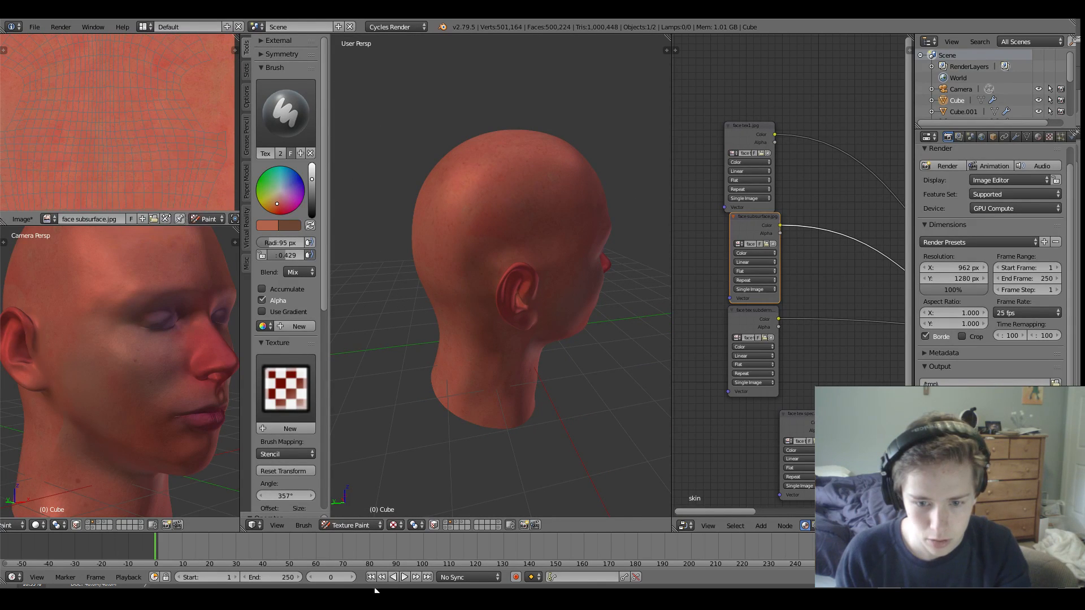
left_click(159, 218)
scroll(169, 221, "up", 5)
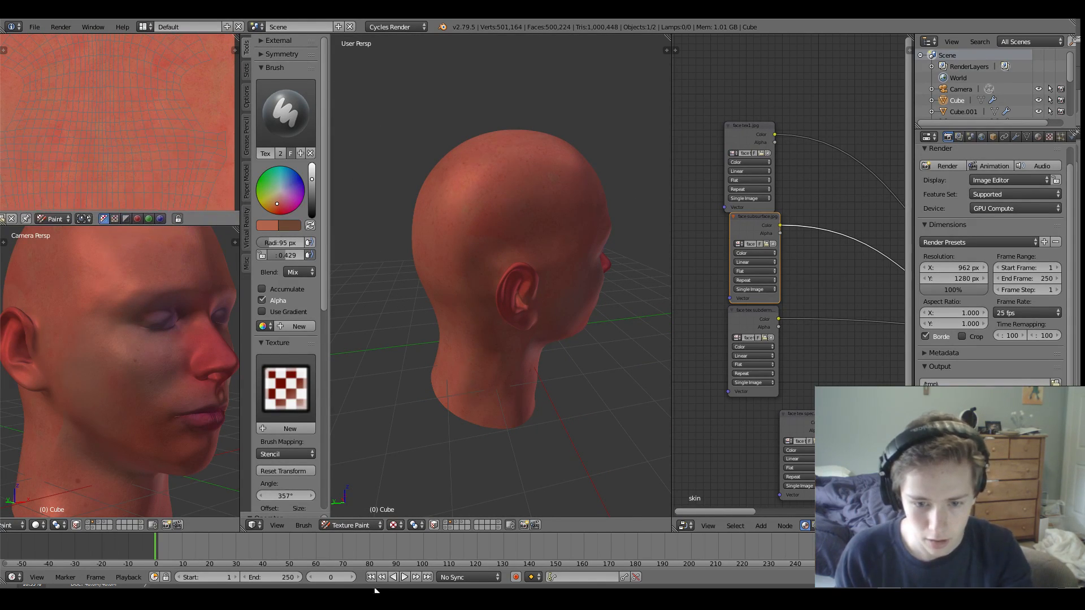
Save the painted changes to the face subsurface.jpg image.
scroll(198, 219, "down", 5)
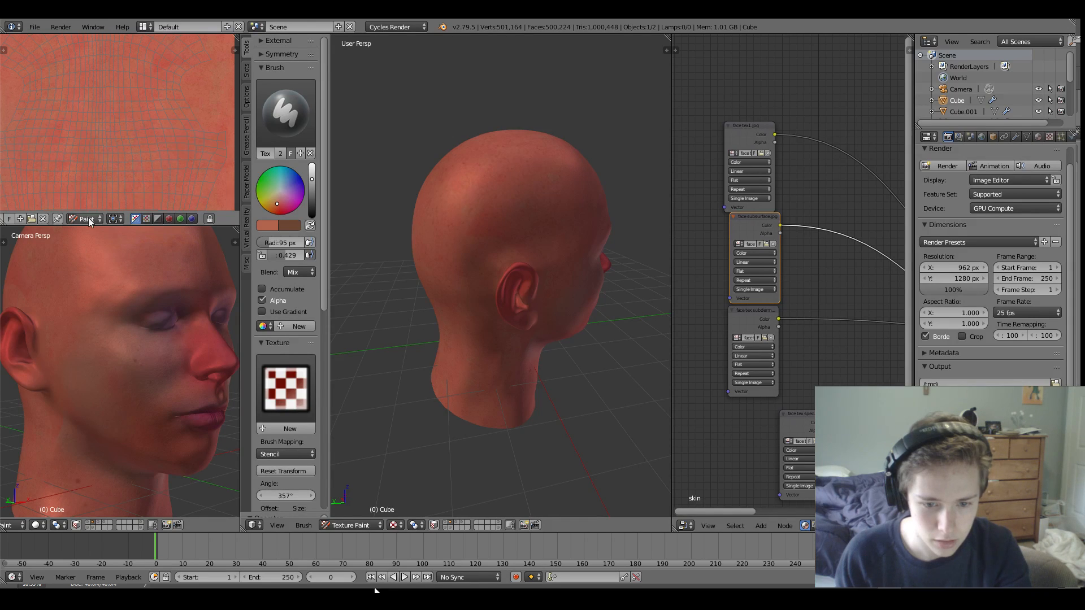
left_click(116, 218)
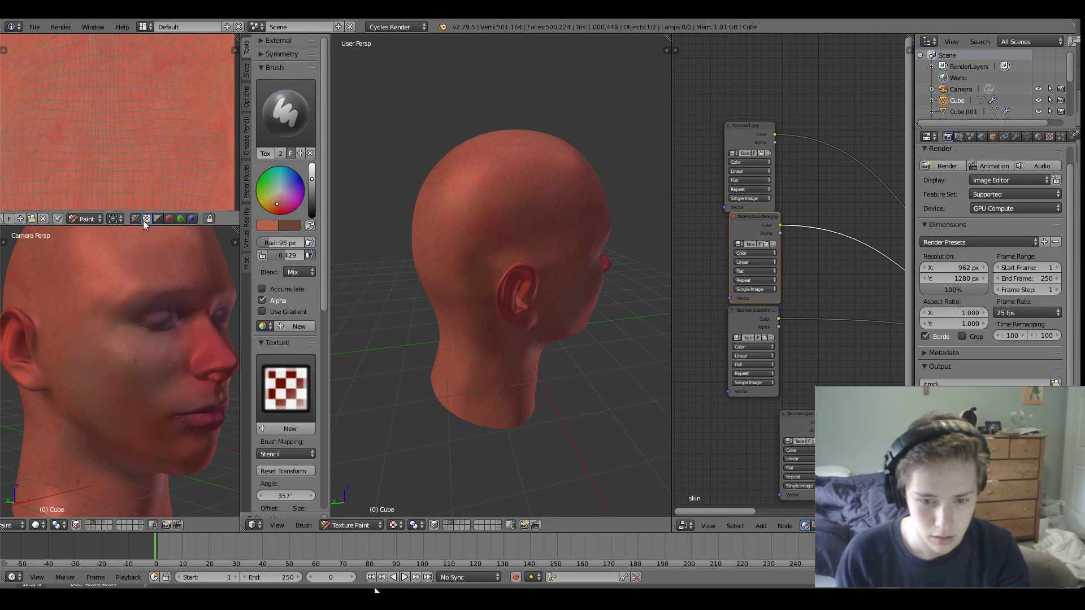
scroll(122, 219, "up", 3)
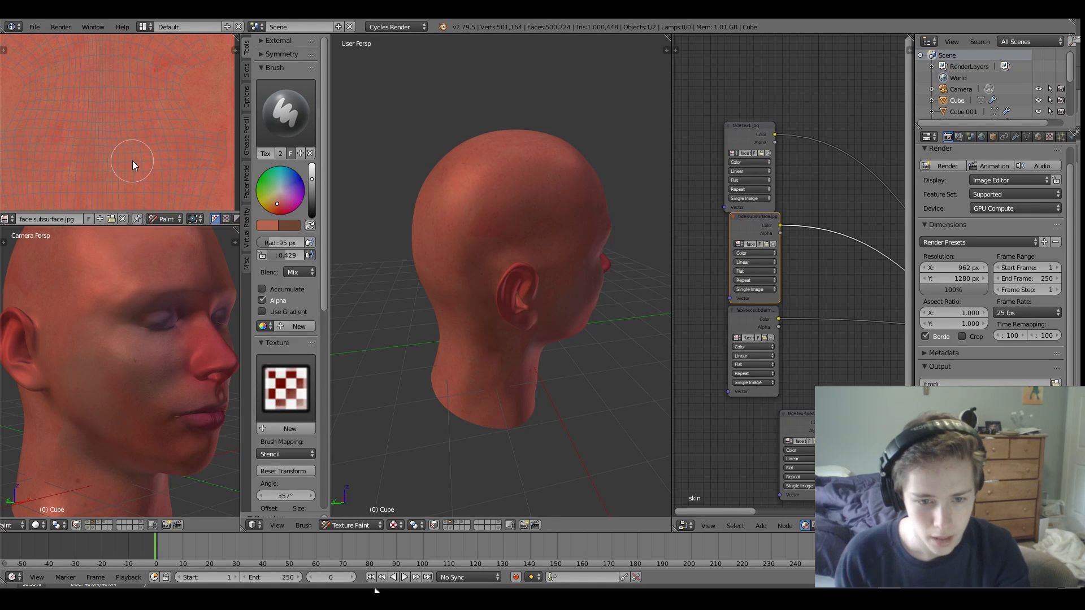
scroll(141, 155, "up", 3)
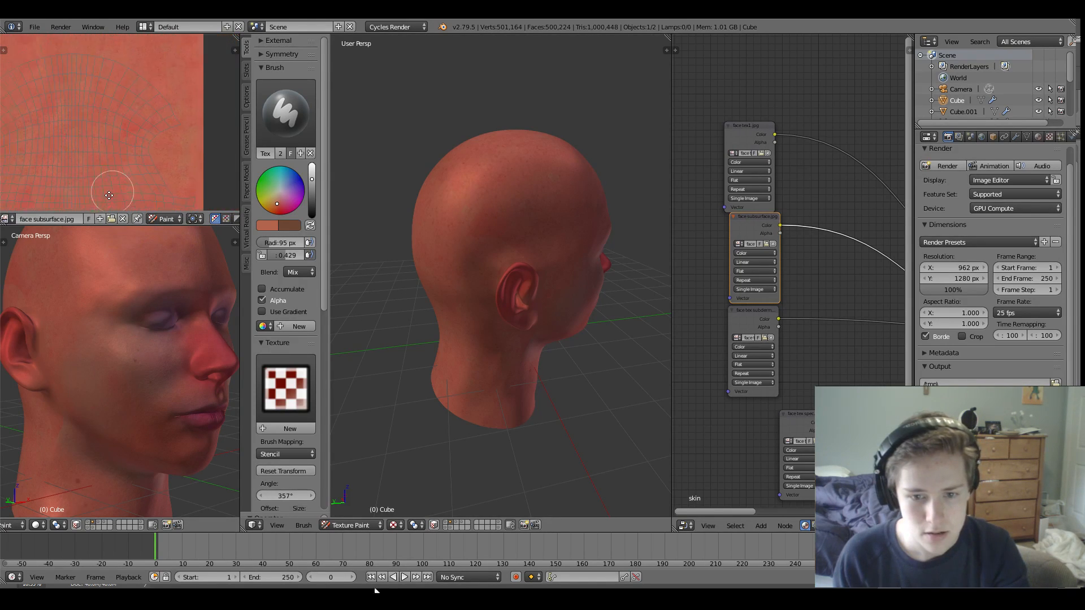
scroll(107, 179, "down", 2)
middle_click_drag(463, 187, 333, 149)
scroll(181, 122, "down", 3)
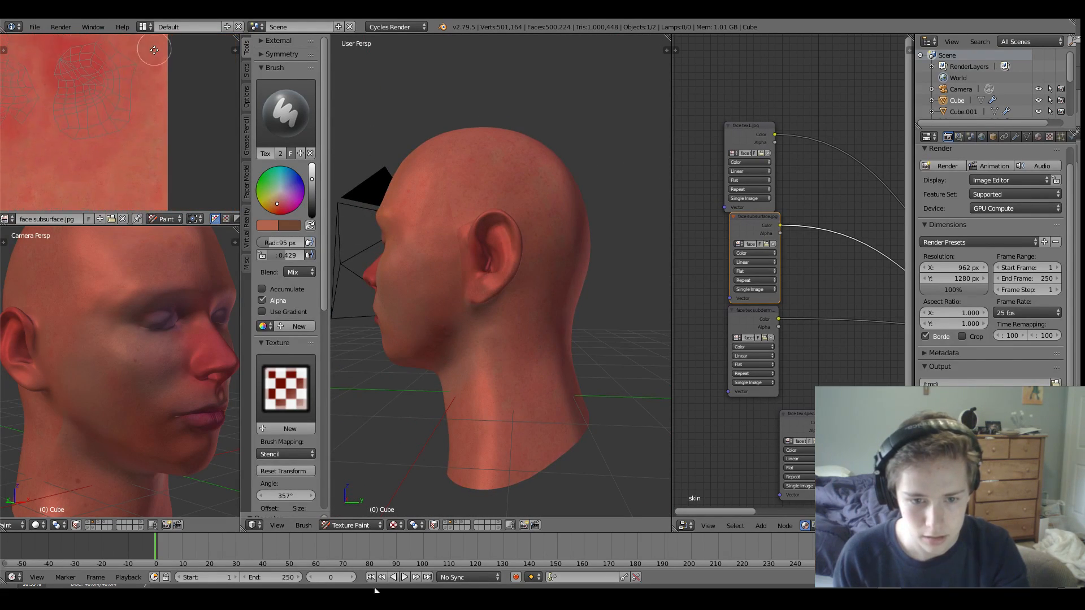
key("alt+s")
Try a brush stroke over the ear island in face subsurface.jpg and undo it.
scroll(91, 129, "up", 2)
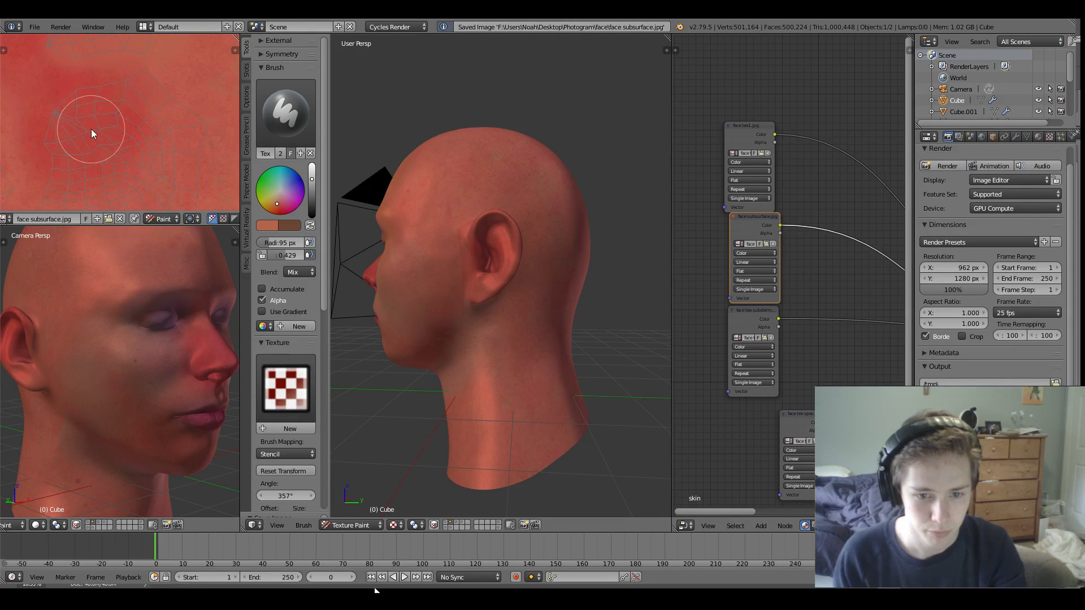
middle_click_drag(90, 129, 165, 76)
scroll(387, 218, "up", 8)
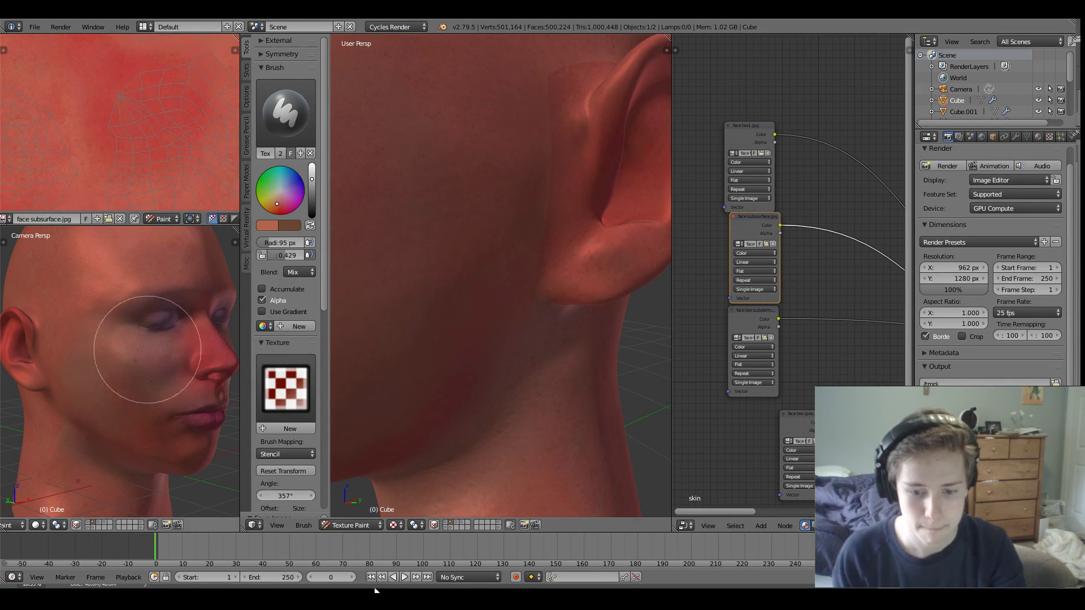
left_click_drag(102, 118, 108, 160)
key("ctrl+z")
middle_click_drag(144, 158, 139, 158)
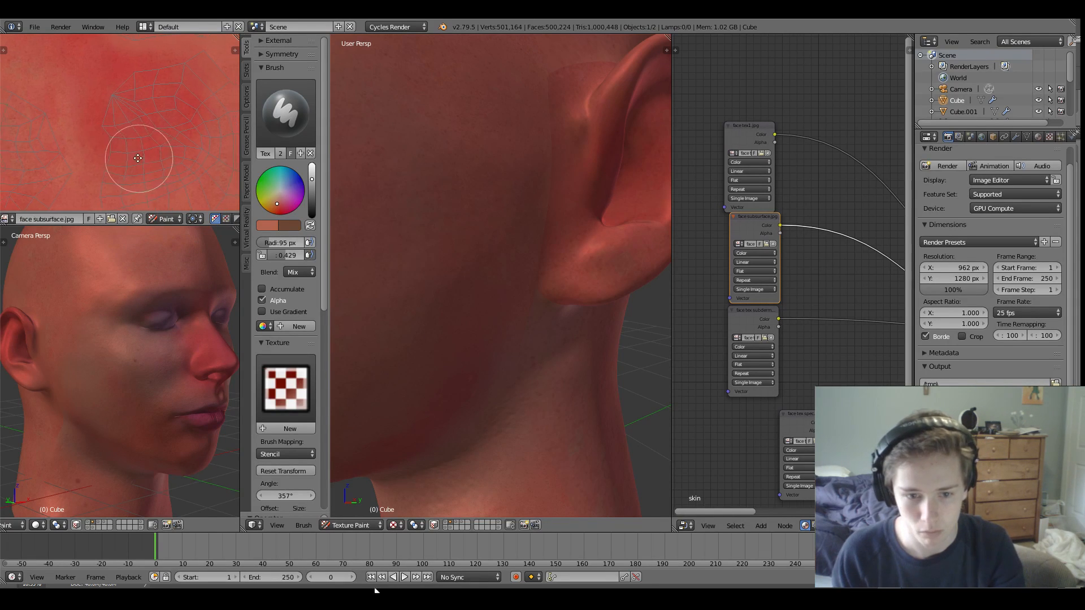
Examine the ear islands in face subsurface.jpg and the skin around and behind the left ear on the head.
scroll(139, 158, "down", 1)
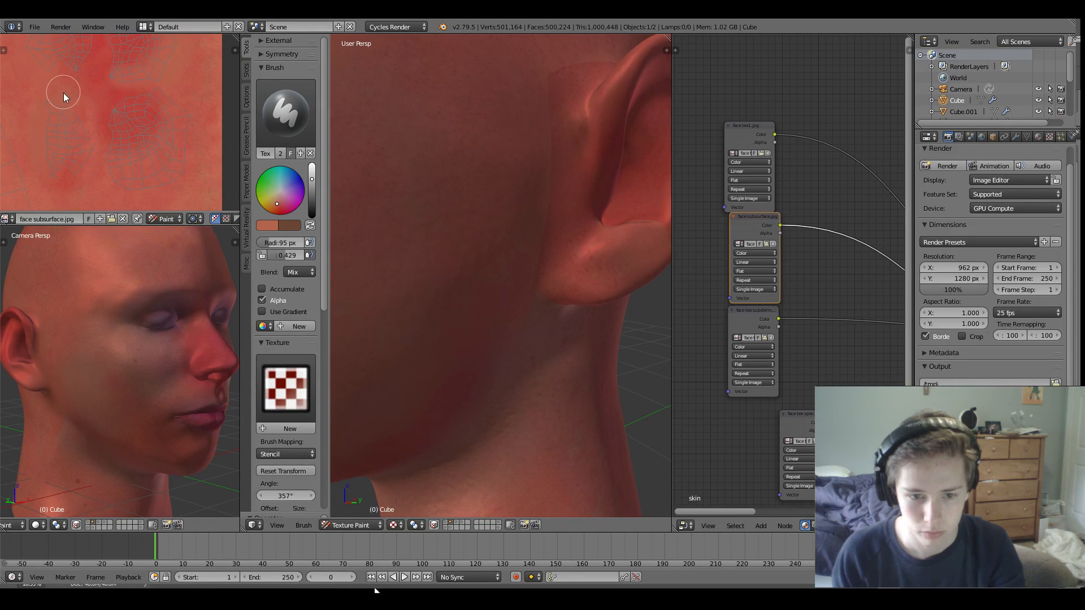
scroll(474, 171, "down", 3)
scroll(452, 198, "down", 2)
scroll(475, 214, "up", 5)
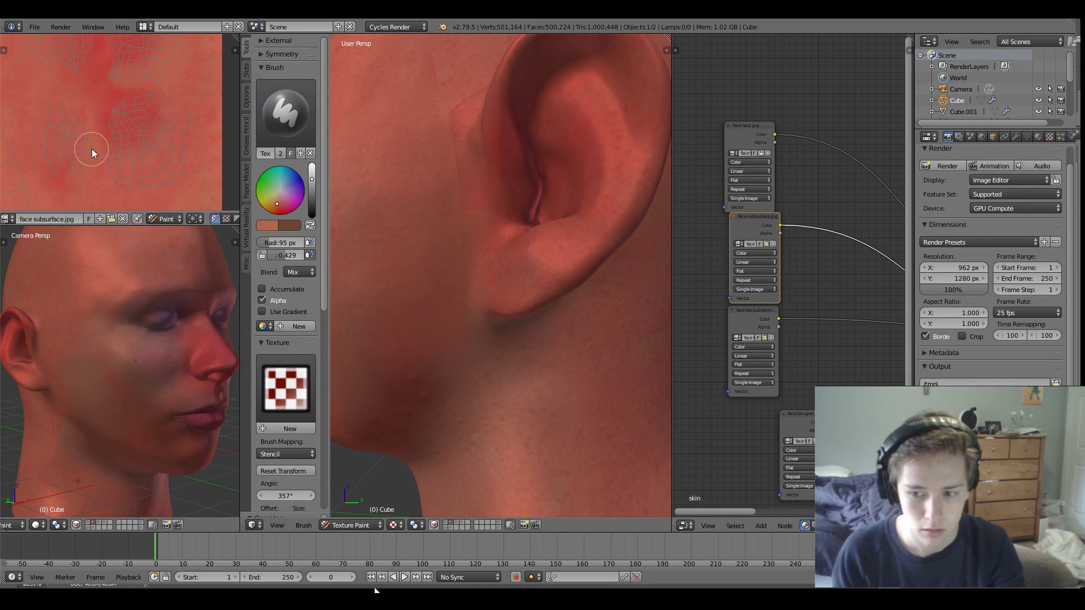
key("space")
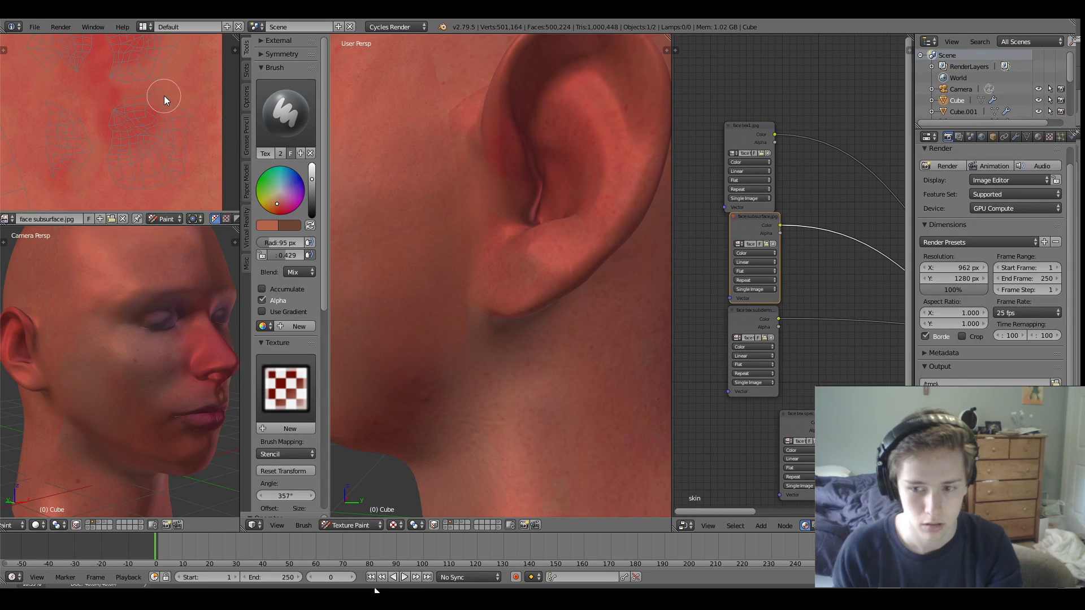
middle_click_drag(395, 178, 462, 241)
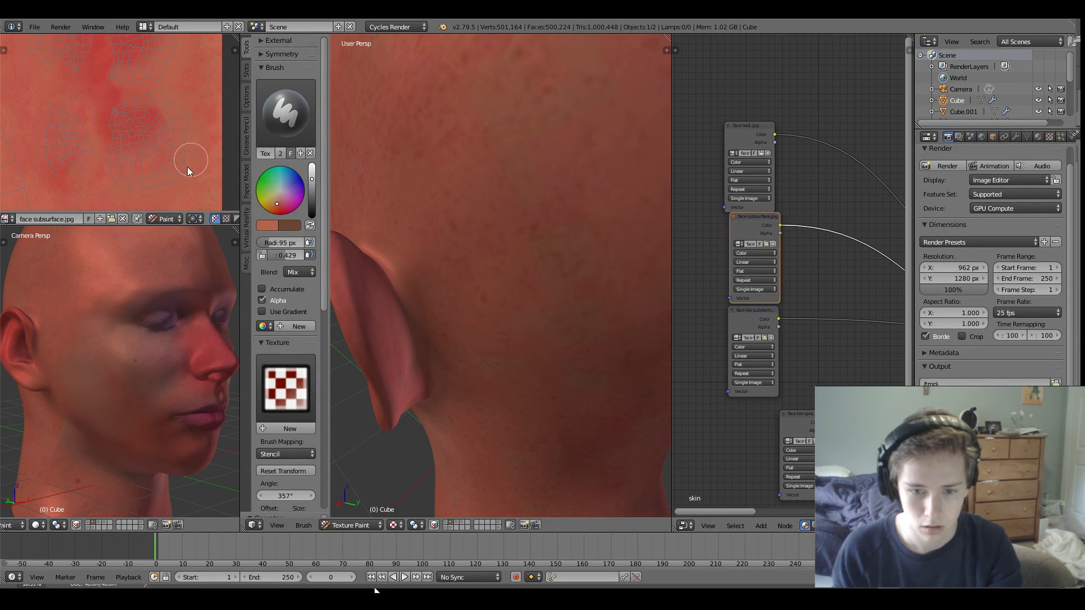
middle_click_drag(362, 209, 325, 203)
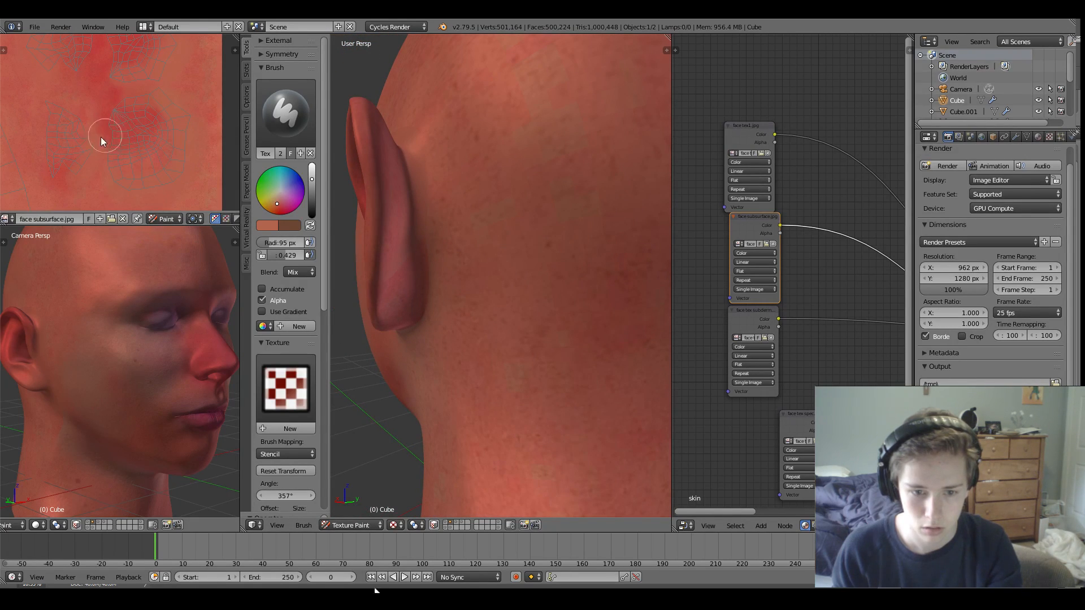
middle_click_drag(80, 167, 82, 162)
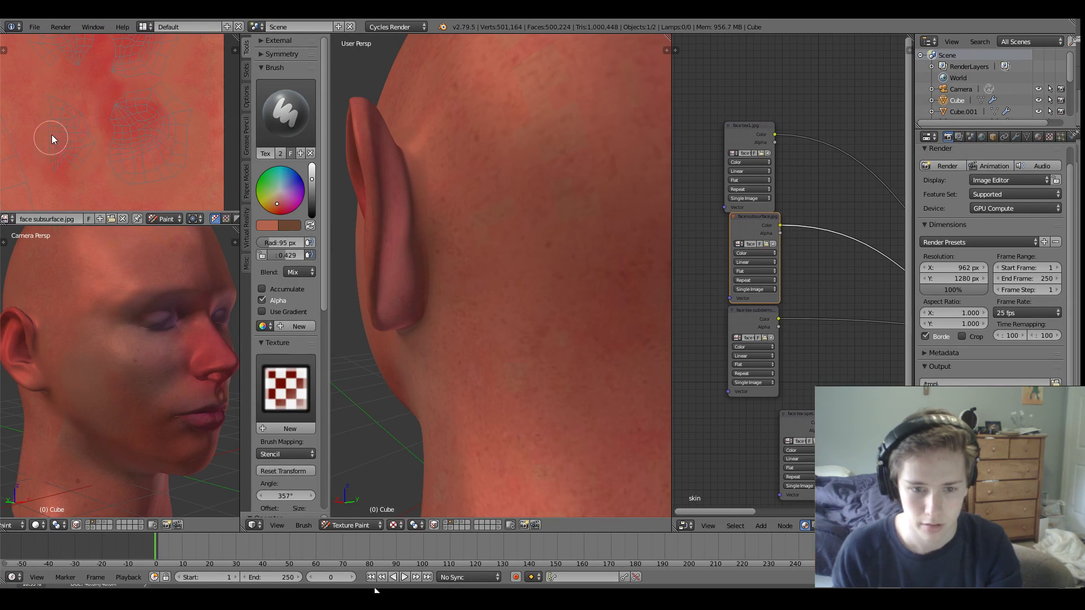
mouse_move(395, 267)
middle_mouse_down()
mouse_move(503, 287)
mouse_move(446, 290)
middle_mouse_up()
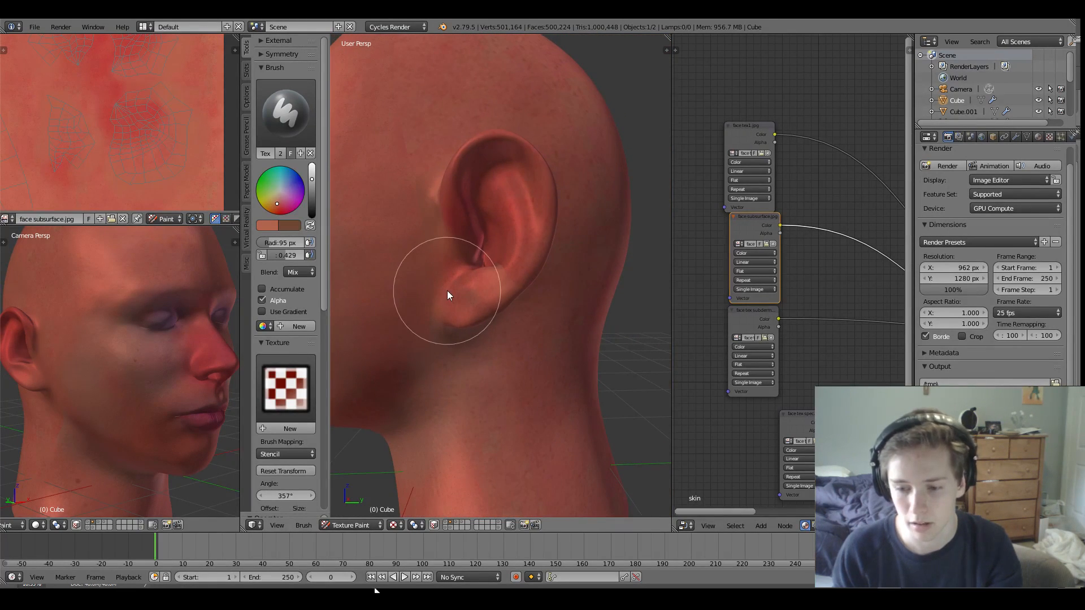
Switch the texture paint brush to Smear for blending the skin around the left ear.
left_click(276, 102)
left_click(416, 176)
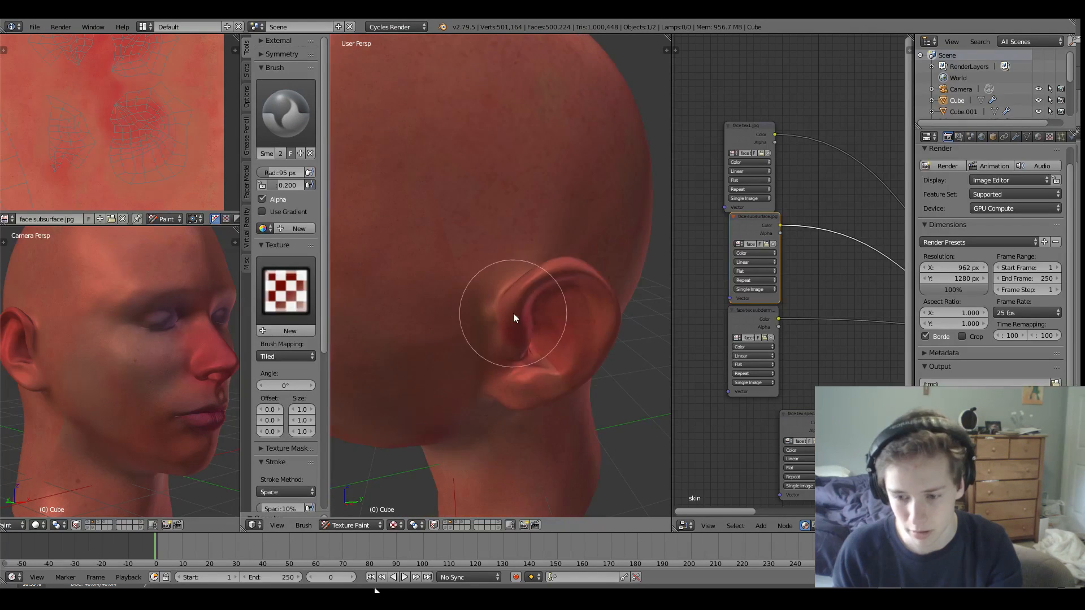
scroll(513, 313, "up", 6)
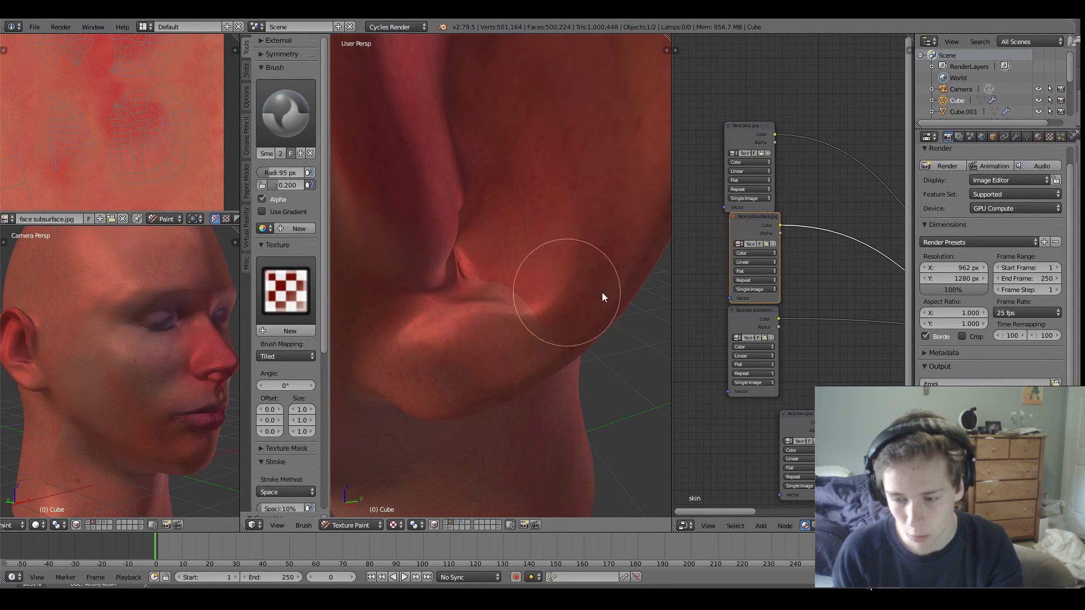
Set the head's Multires modifier preview level to 1.
left_click(1017, 138)
left_click(960, 237)
type("1")
key("Return")
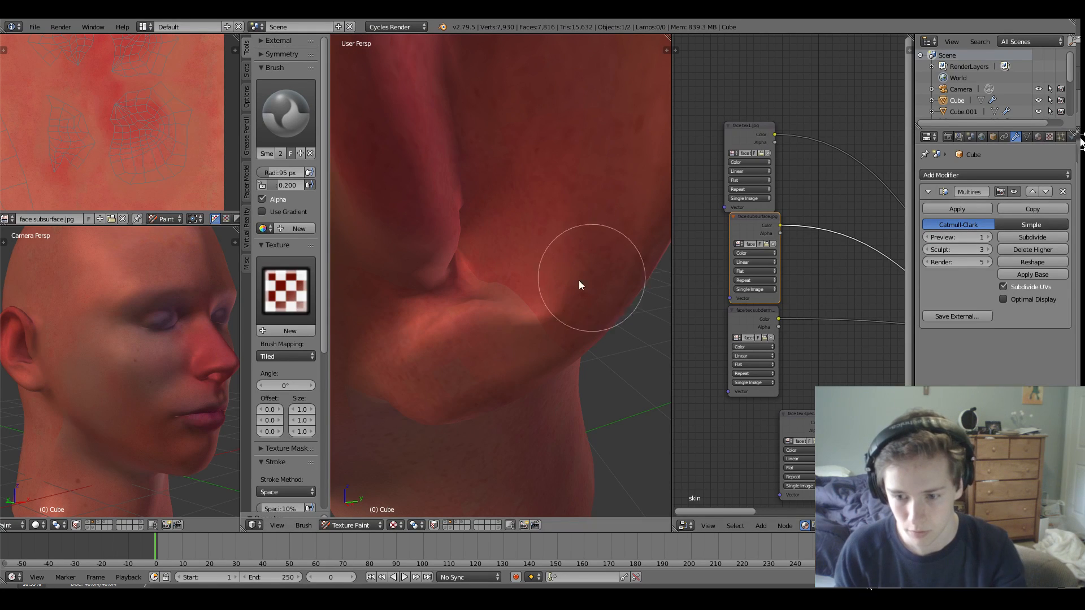
Inspect both ears and the surrounding skin on the head for visible texture seams.
mouse_move(538, 308)
middle_mouse_down()
mouse_move(502, 291)
mouse_move(550, 252)
mouse_move(530, 243)
mouse_move(522, 260)
mouse_move(502, 235)
mouse_move(531, 173)
middle_mouse_up()
mouse_move(474, 251)
middle_mouse_down()
mouse_move(530, 274)
mouse_move(423, 275)
middle_mouse_up()
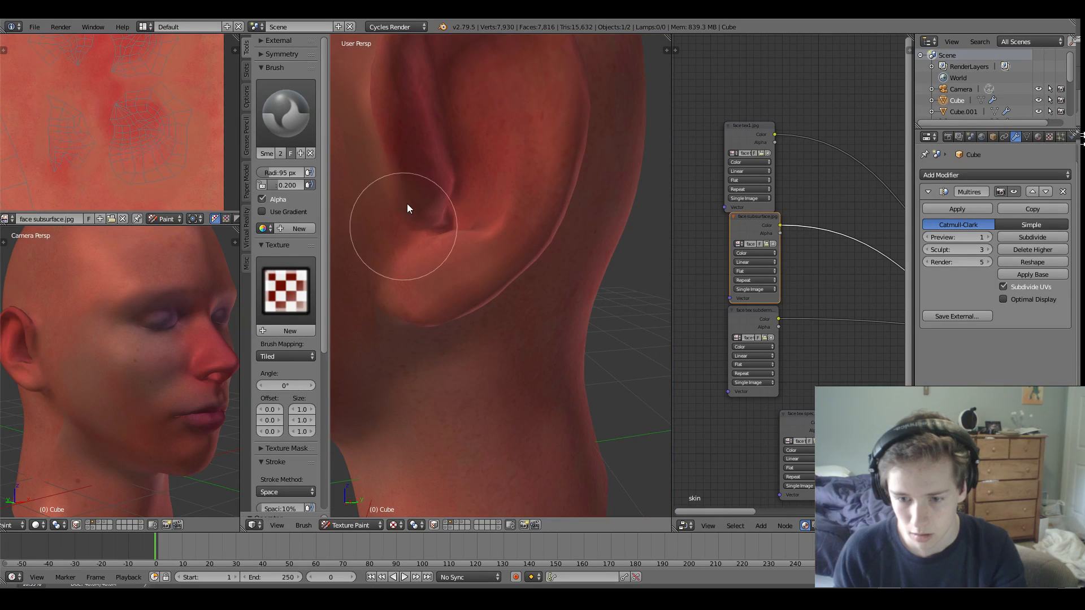
scroll(395, 148, "down", 8)
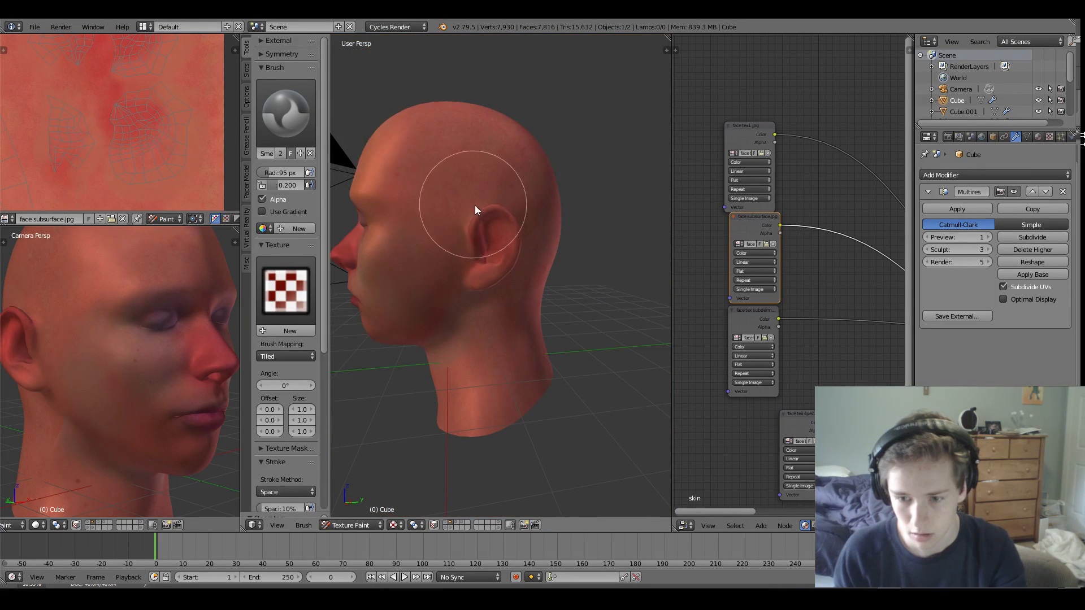
middle_click_drag(454, 227, 473, 255)
scroll(473, 255, "up", 4)
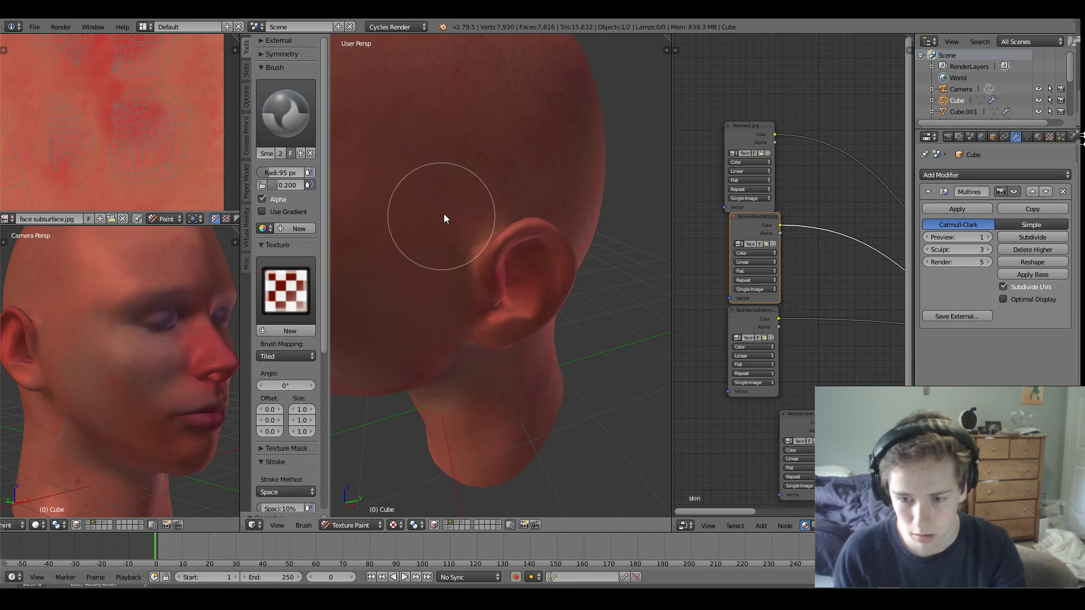
middle_click_drag(416, 322, 622, 314)
scroll(507, 300, "down", 4)
mouse_move(507, 300)
middle_mouse_down()
mouse_move(551, 314)
mouse_move(515, 316)
mouse_move(514, 252)
middle_mouse_up()
scroll(540, 303, "up", 4)
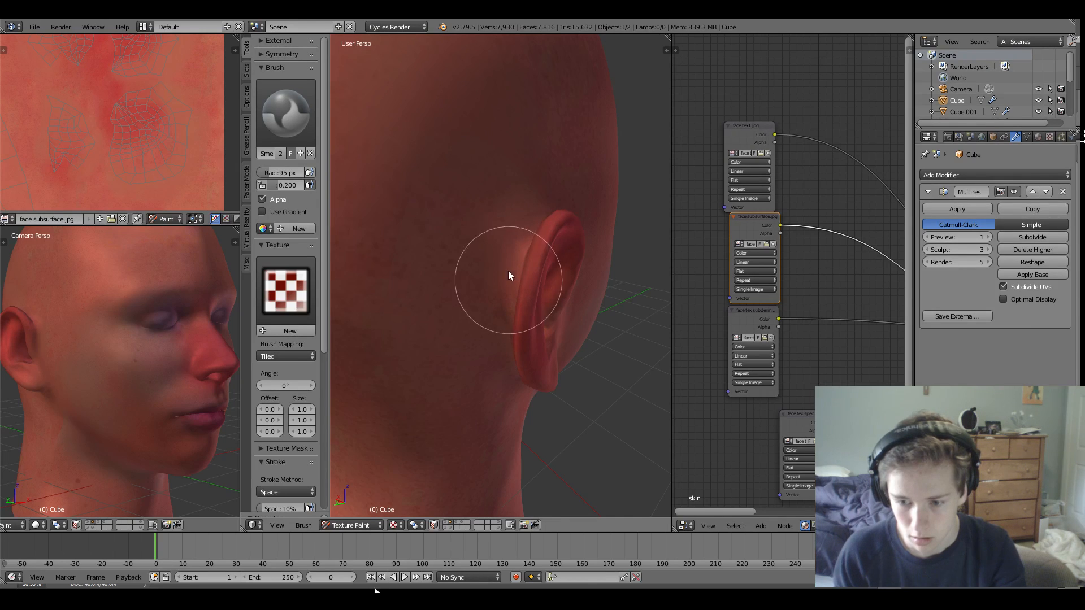
middle_click_drag(513, 340, 543, 292)
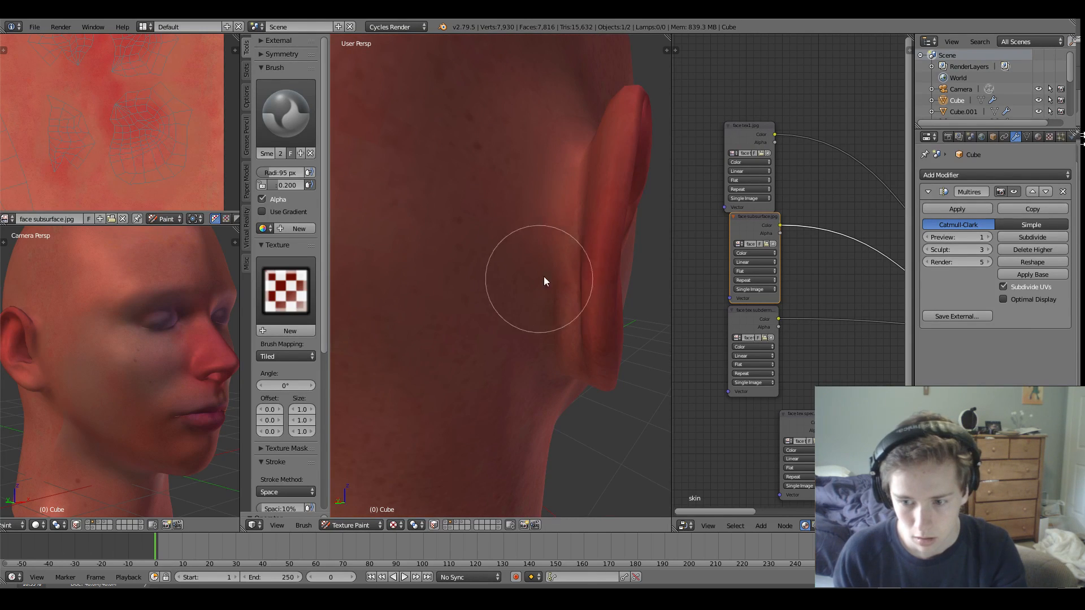
mouse_move(574, 351)
middle_mouse_down()
mouse_move(542, 226)
mouse_move(497, 291)
mouse_move(507, 284)
middle_mouse_up()
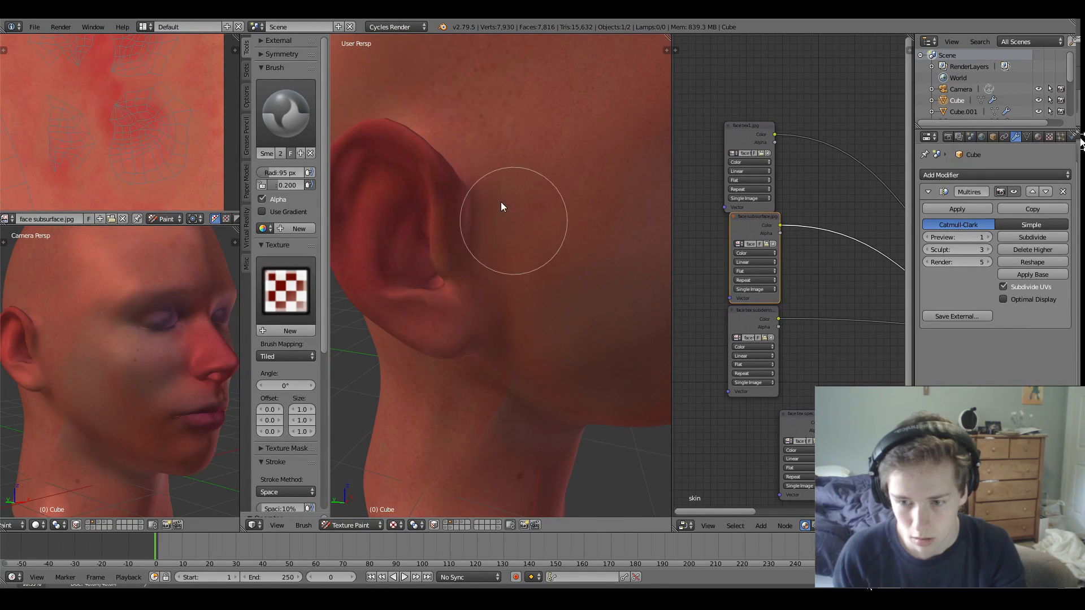
Smear the subsurface texture across the seam below the right ear, between the jaw and neck.
middle_click_drag(504, 354, 480, 307)
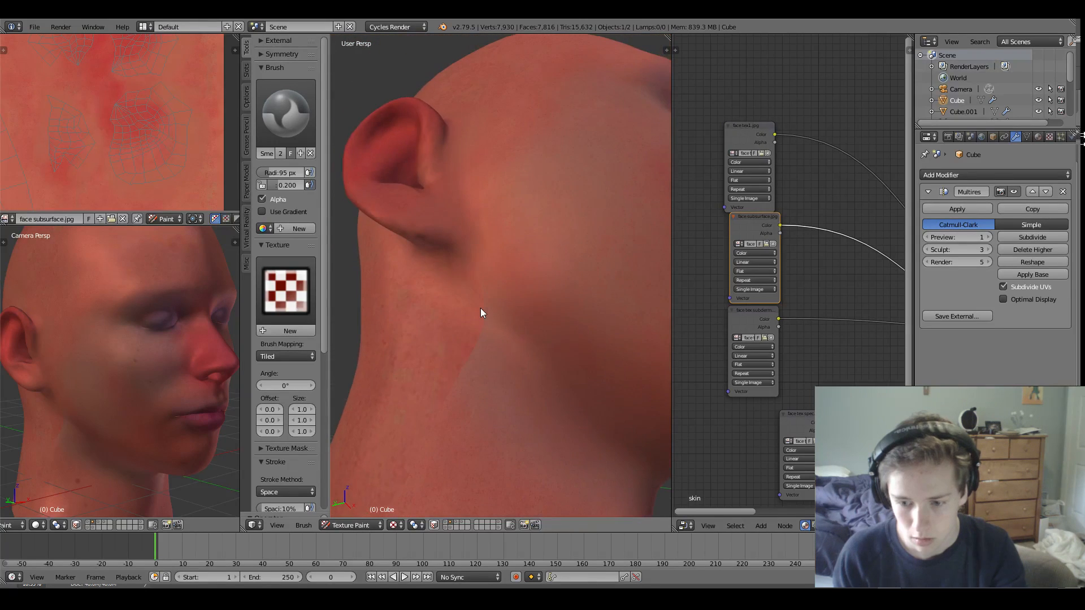
mouse_move(496, 364)
left_mouse_down()
mouse_move(467, 328)
mouse_move(466, 291)
mouse_move(447, 279)
left_mouse_up()
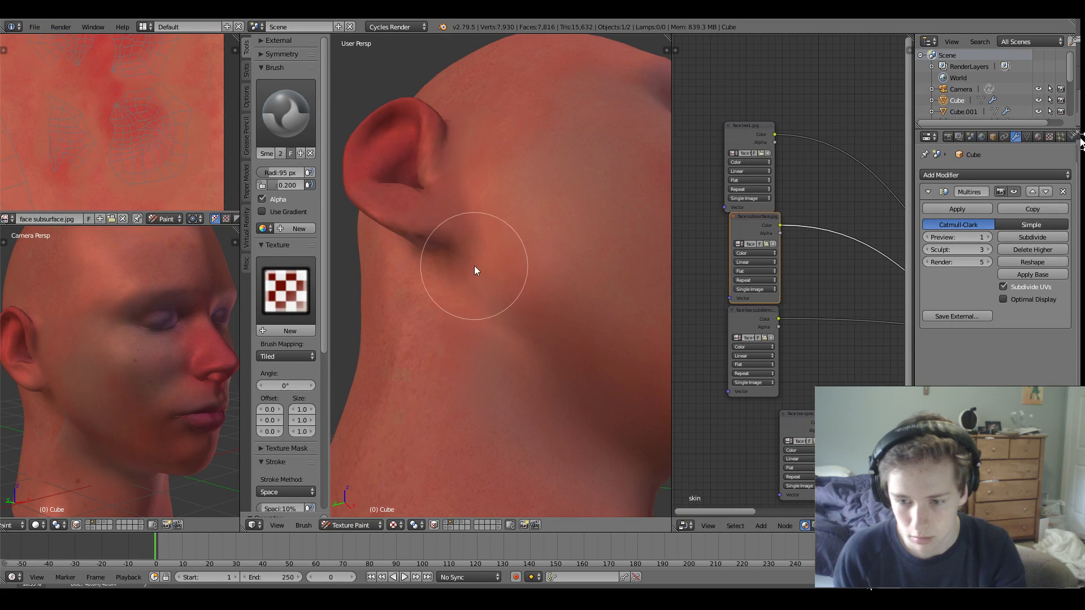
scroll(467, 266, "up", 5)
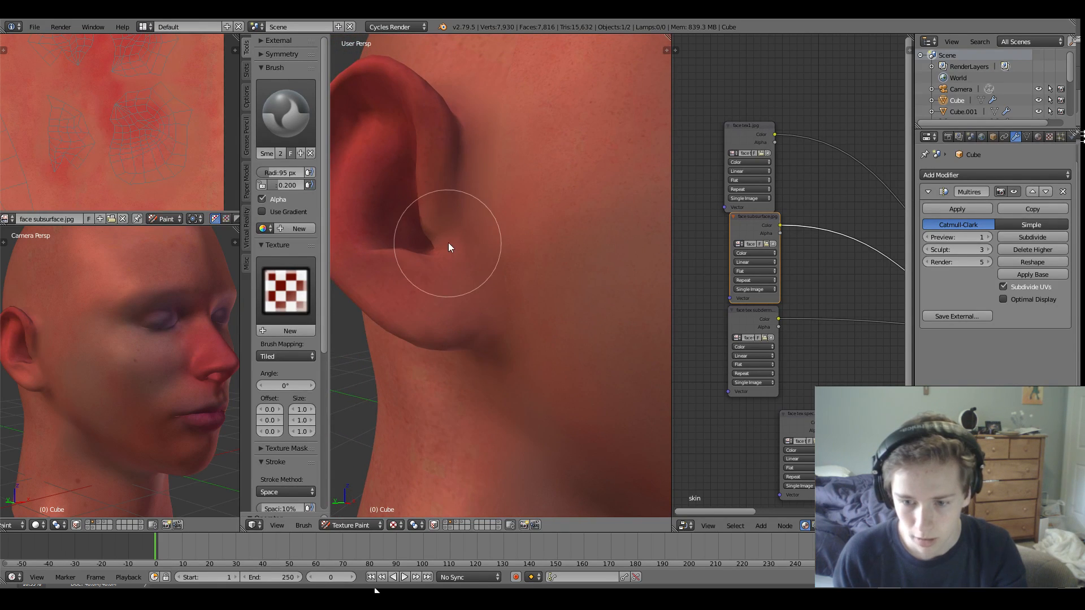
Save face subsurface.jpg with the smeared blending around the ears.
mouse_move(491, 214)
middle_mouse_down()
mouse_move(472, 262)
mouse_move(418, 251)
mouse_move(366, 261)
mouse_move(419, 283)
mouse_move(379, 242)
mouse_move(484, 255)
mouse_move(445, 280)
middle_mouse_up()
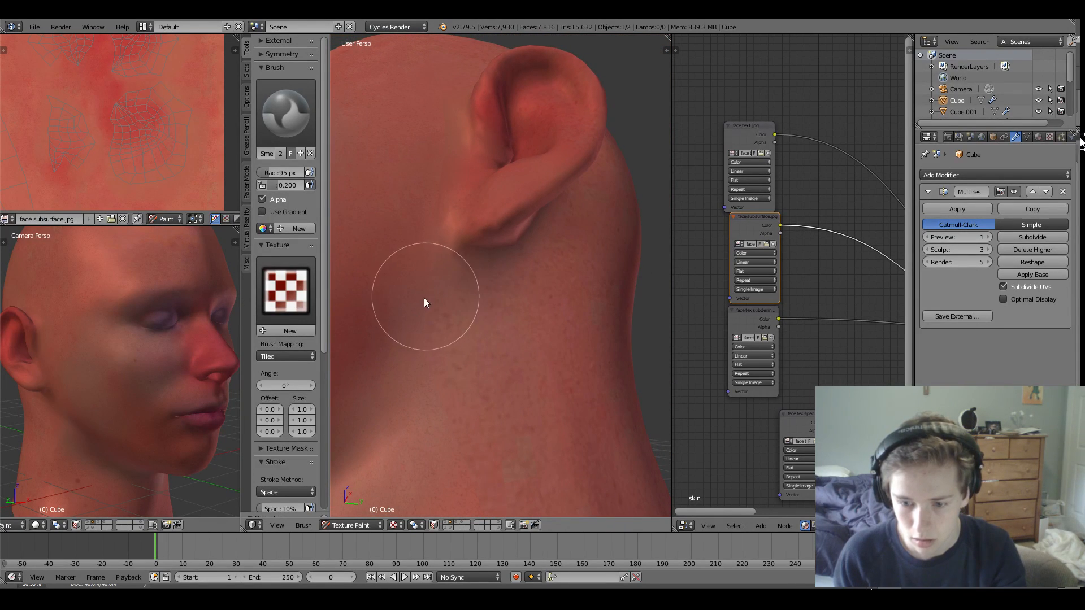
mouse_move(465, 346)
middle_mouse_down()
mouse_move(516, 385)
mouse_move(492, 383)
middle_mouse_up()
scroll(505, 370, "up", 3)
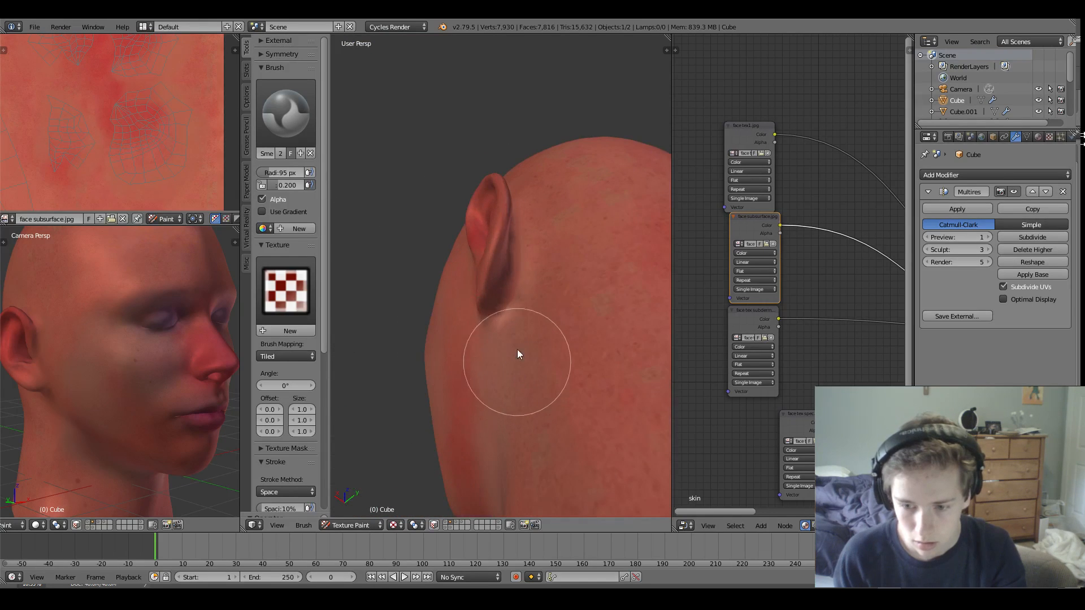
scroll(510, 305, "up", 2)
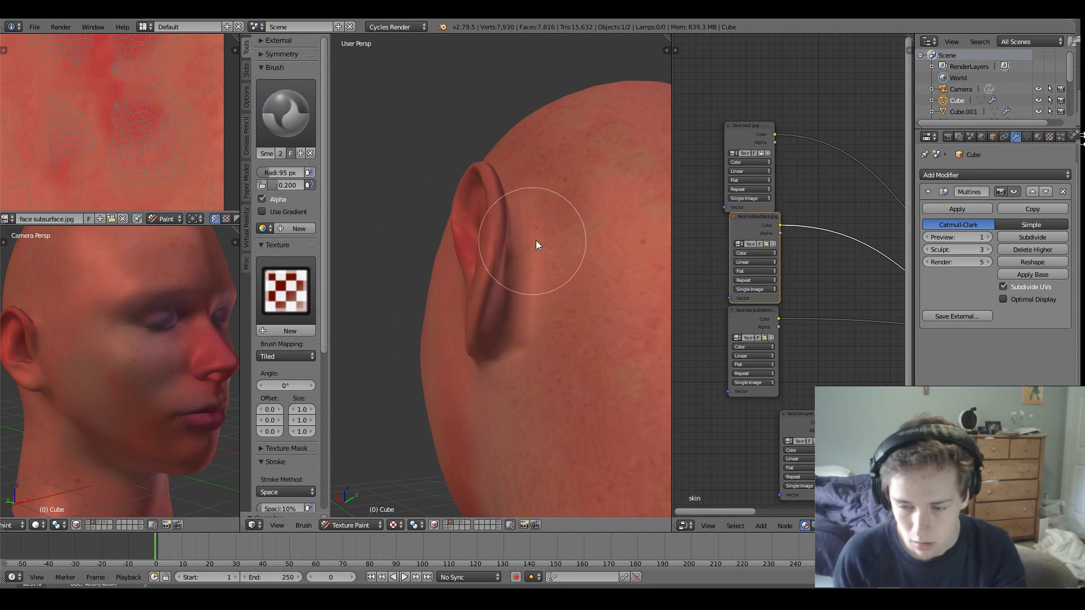
scroll(531, 243, "down", 5)
mouse_move(564, 259)
middle_mouse_down()
mouse_move(402, 291)
mouse_move(401, 248)
middle_mouse_up()
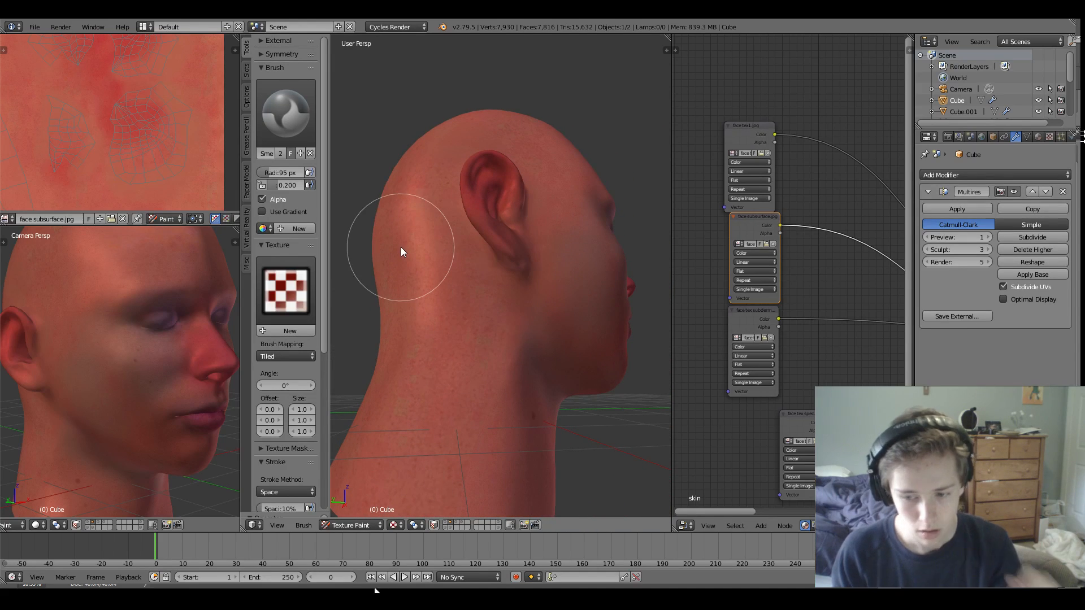
middle_click_drag(555, 292, 429, 271)
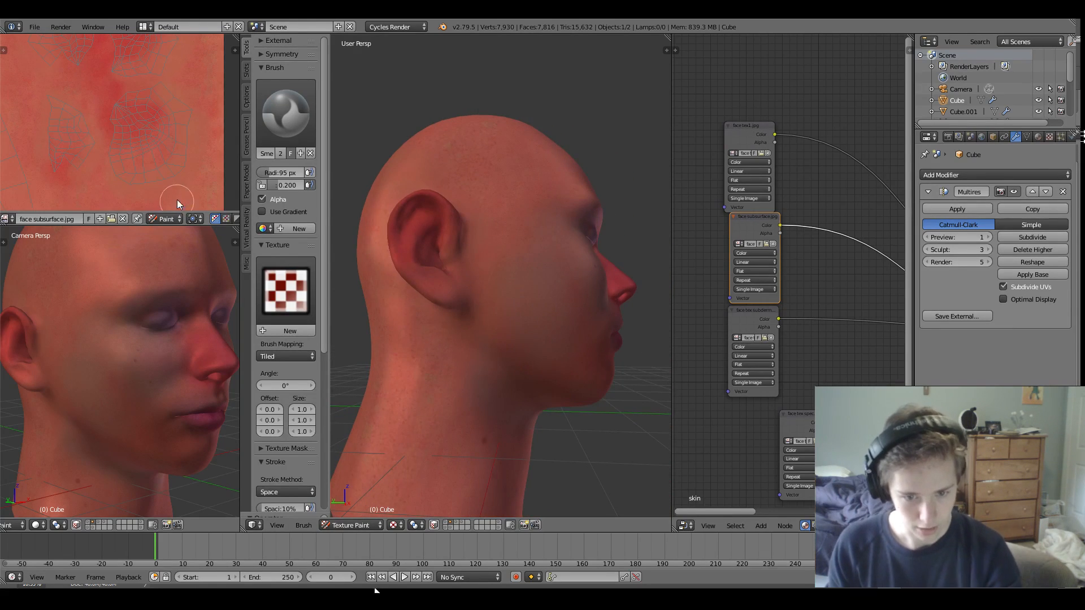
key("alt+s")
Change the main 3D view's shading from Texture to Material with the whole head in view.
scroll(562, 331, "down", 3)
mouse_move(562, 330)
middle_mouse_down()
mouse_move(445, 366)
mouse_move(432, 325)
mouse_move(449, 350)
mouse_move(487, 368)
mouse_move(480, 315)
mouse_move(539, 344)
mouse_move(469, 327)
mouse_move(537, 294)
mouse_move(541, 325)
mouse_move(426, 331)
mouse_move(497, 334)
middle_mouse_up()
scroll(479, 315, "down", 4)
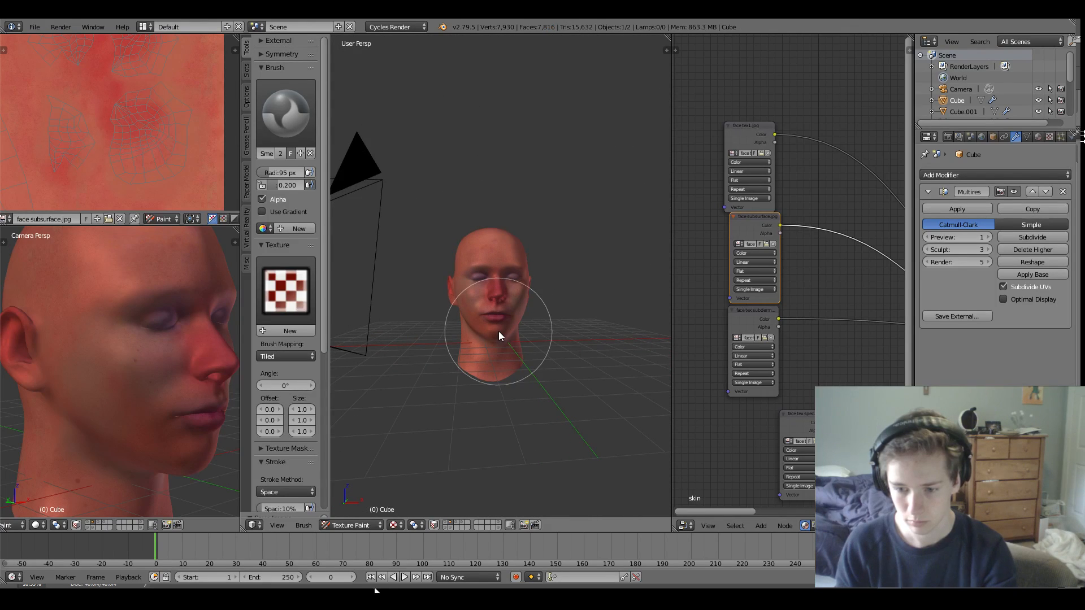
left_click(396, 526)
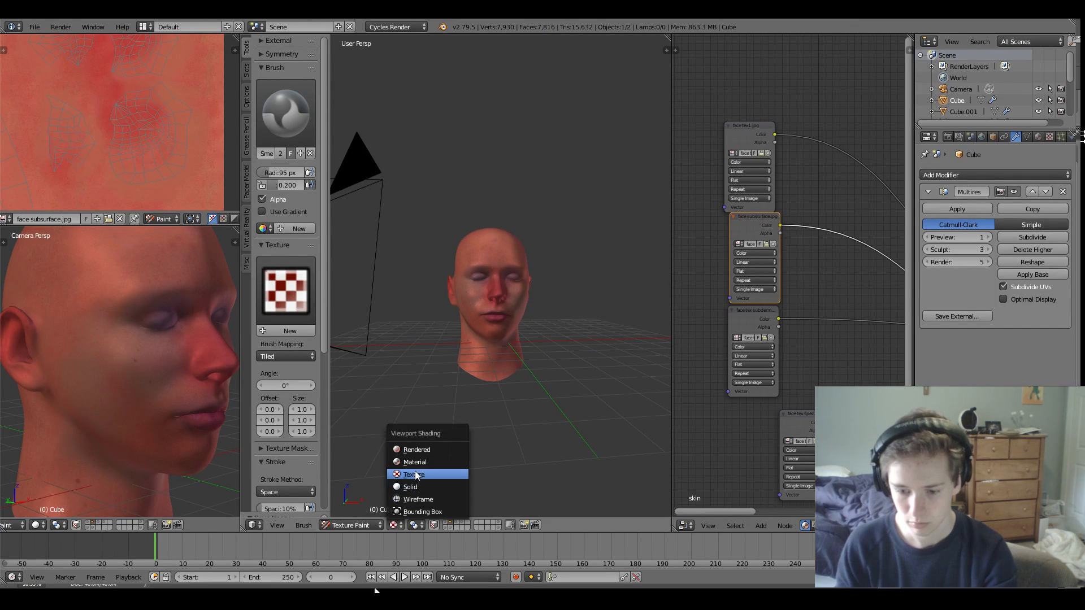
left_click(417, 463)
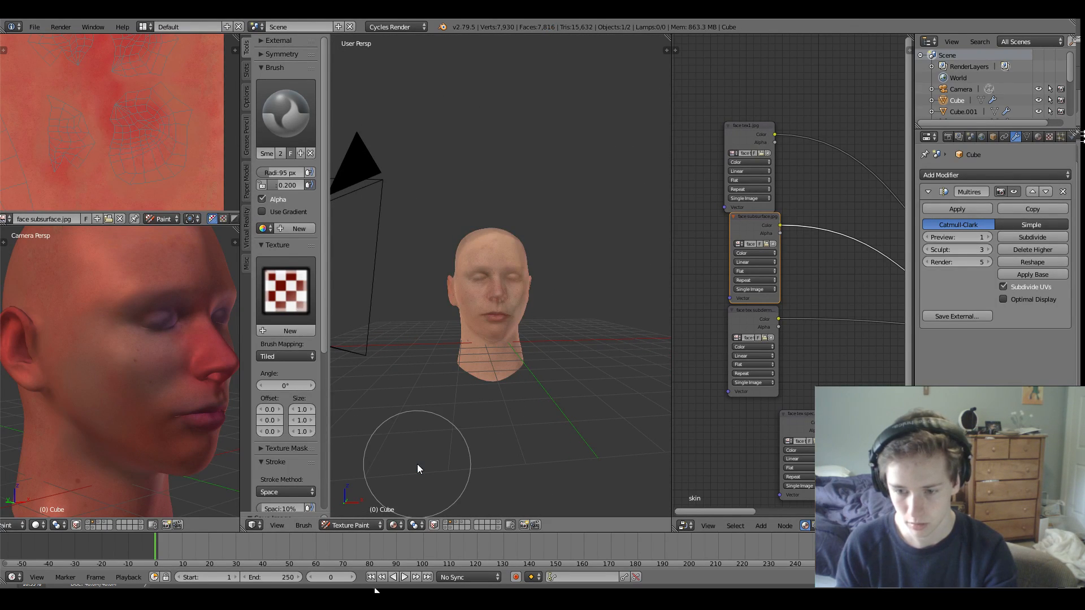
Return the head from Texture Paint to Object Mode and widen the camera view so the whole head fits in it.
left_click(367, 523)
left_click(368, 514)
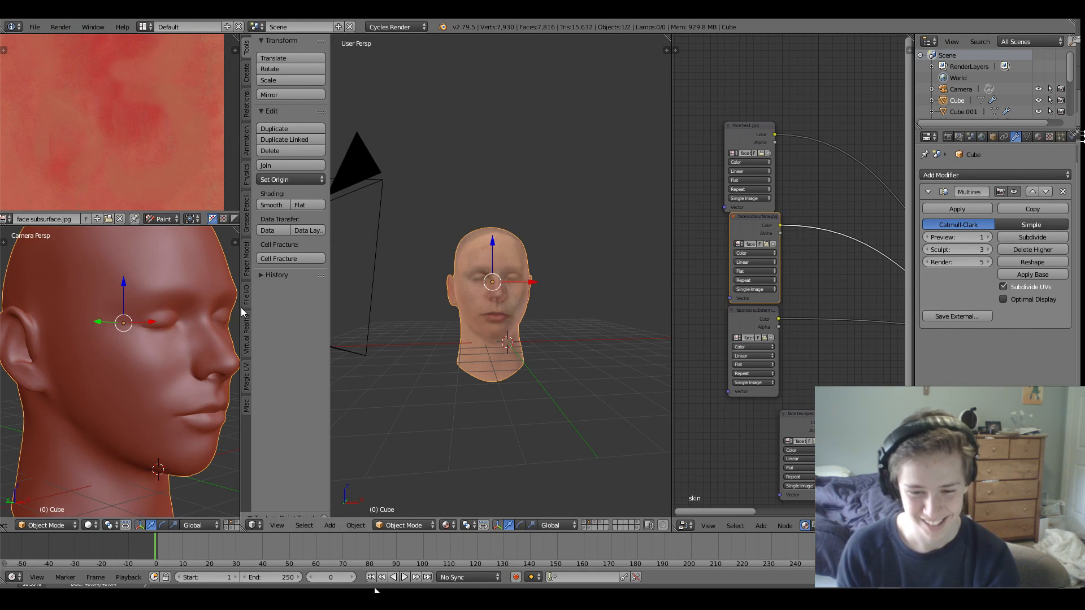
left_click_drag(243, 312, 354, 314)
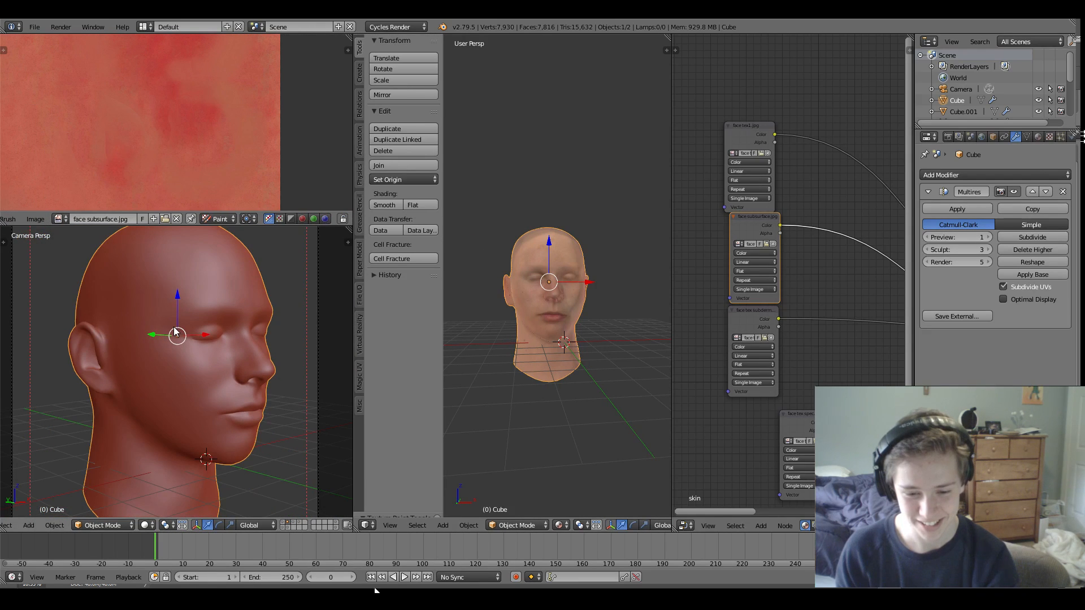
scroll(174, 332, "down", 2)
scroll(174, 332, "up", 1)
middle_click_drag(172, 349, 174, 342, "shift")
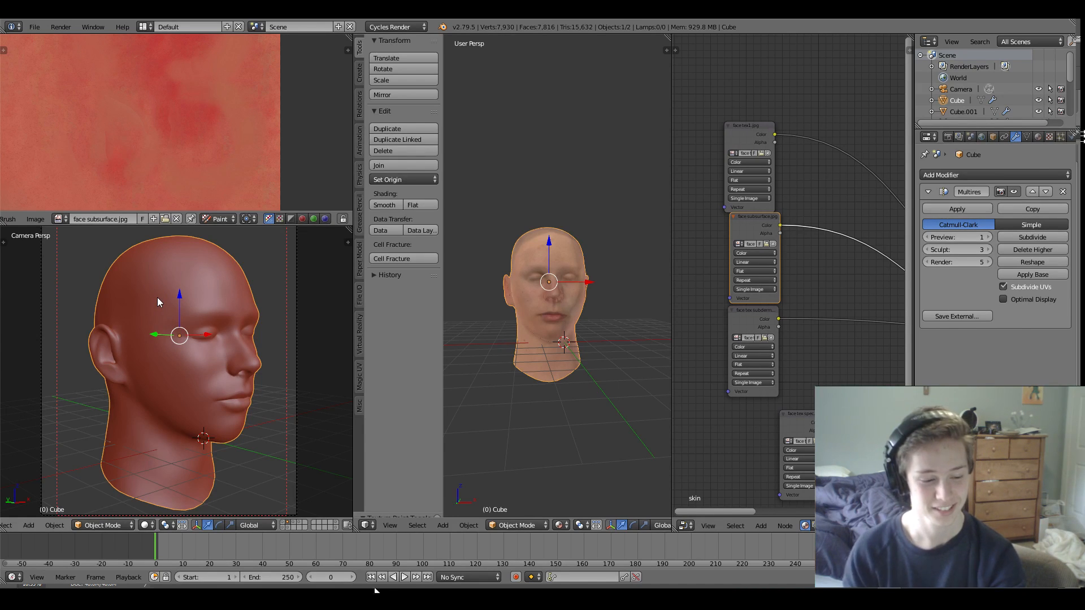
scroll(161, 303, "up", 3)
scroll(166, 310, "down", 3)
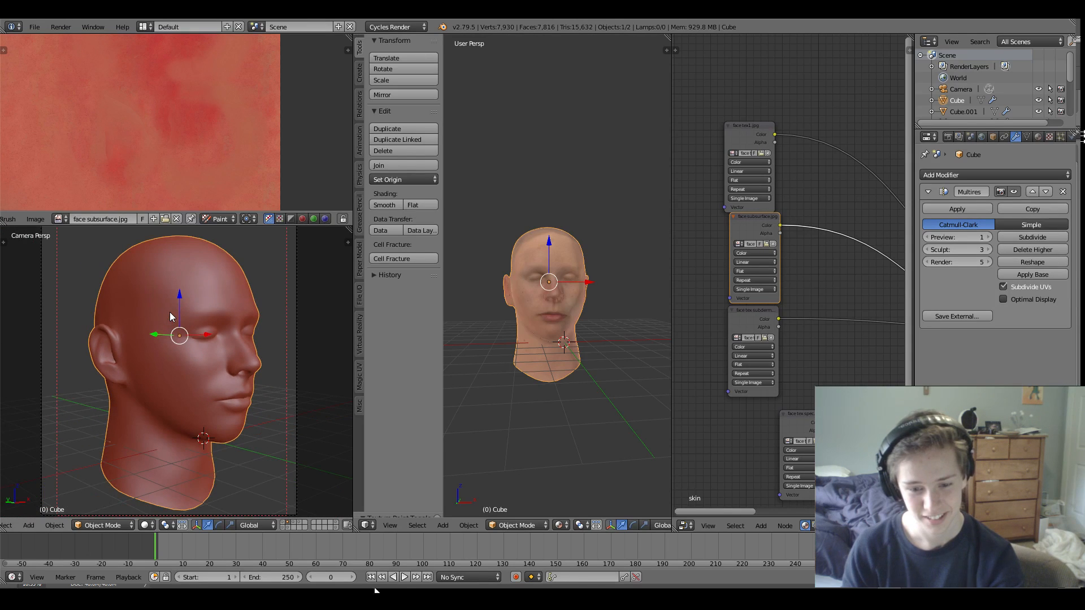
Make the layer with the hair and eyebrows visible together with the head.
middle_click_drag(581, 301, 632, 301)
scroll(640, 287, "up", 3)
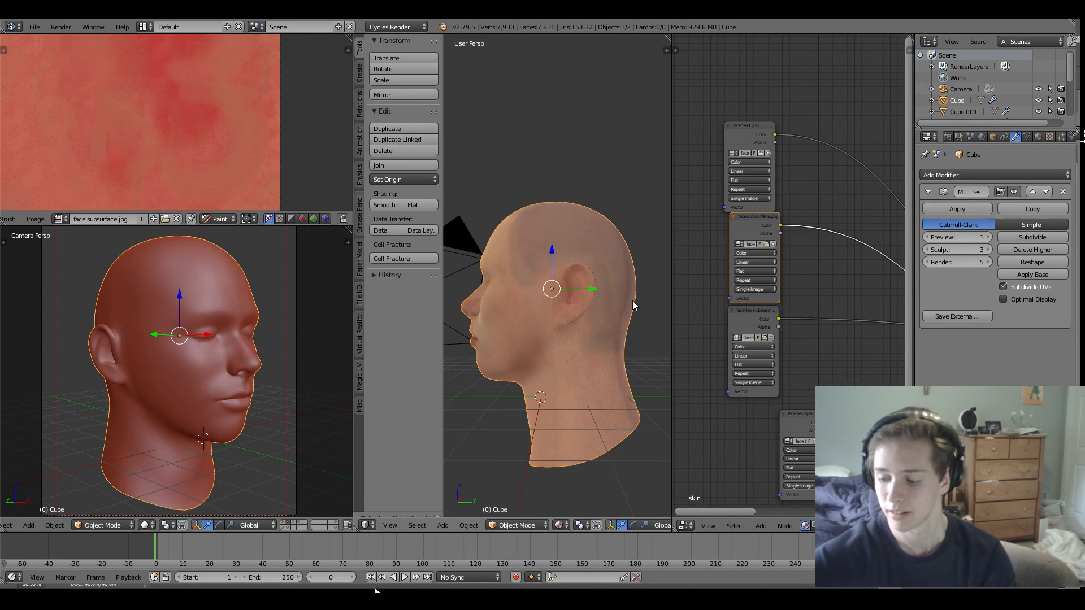
middle_click_drag(465, 224, 497, 253)
mouse_move(591, 263)
middle_mouse_down()
mouse_move(571, 251)
mouse_move(590, 265)
middle_mouse_up()
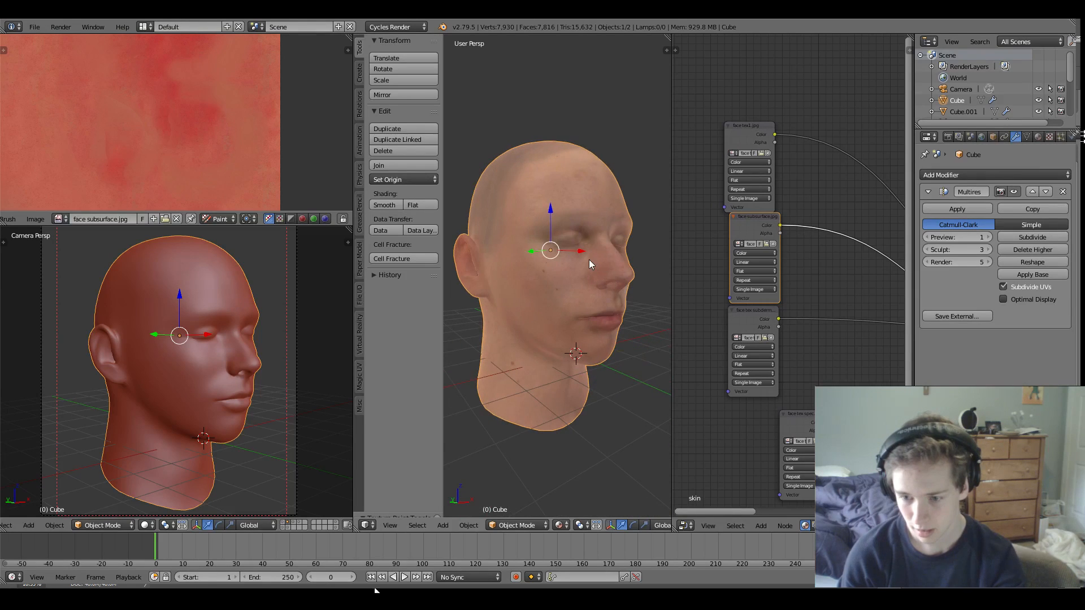
scroll(239, 372, "down", 1)
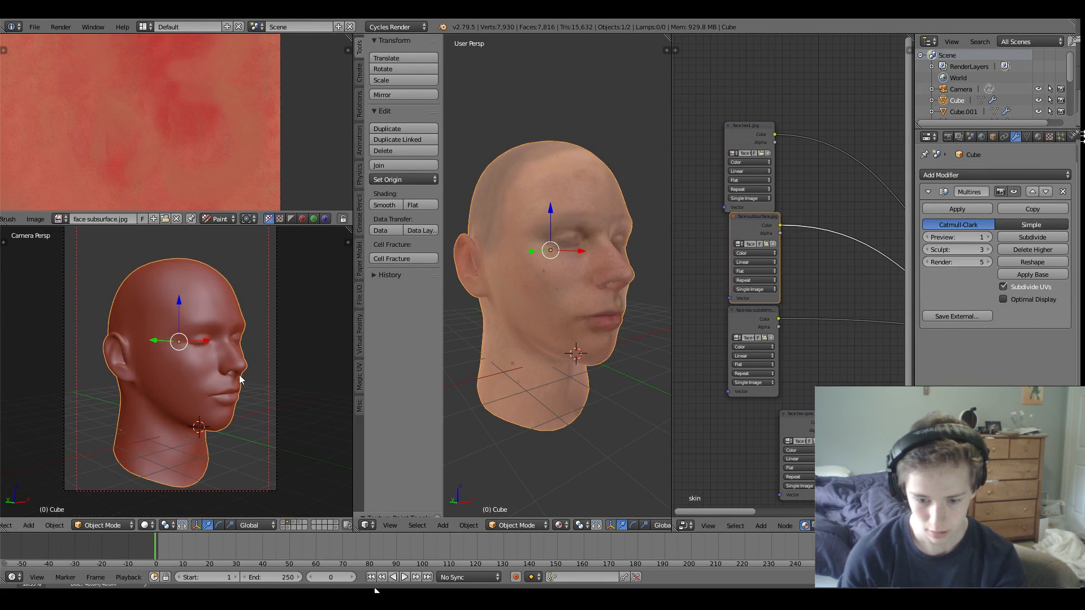
left_click(294, 525, "shift")
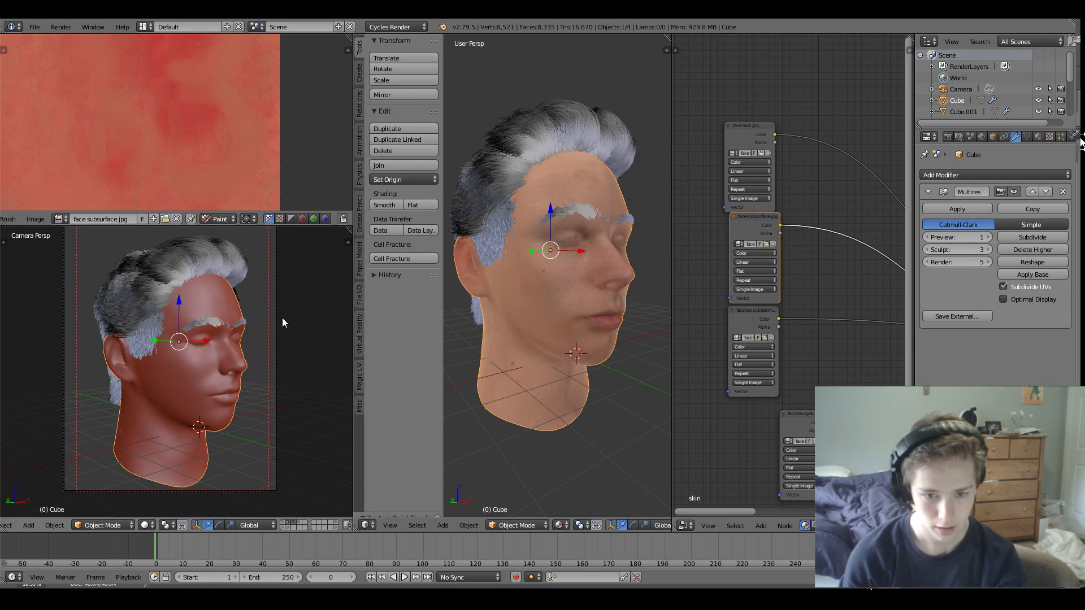
Save the blend file and open the image commands for face subsurface.jpg.
left_click(35, 27)
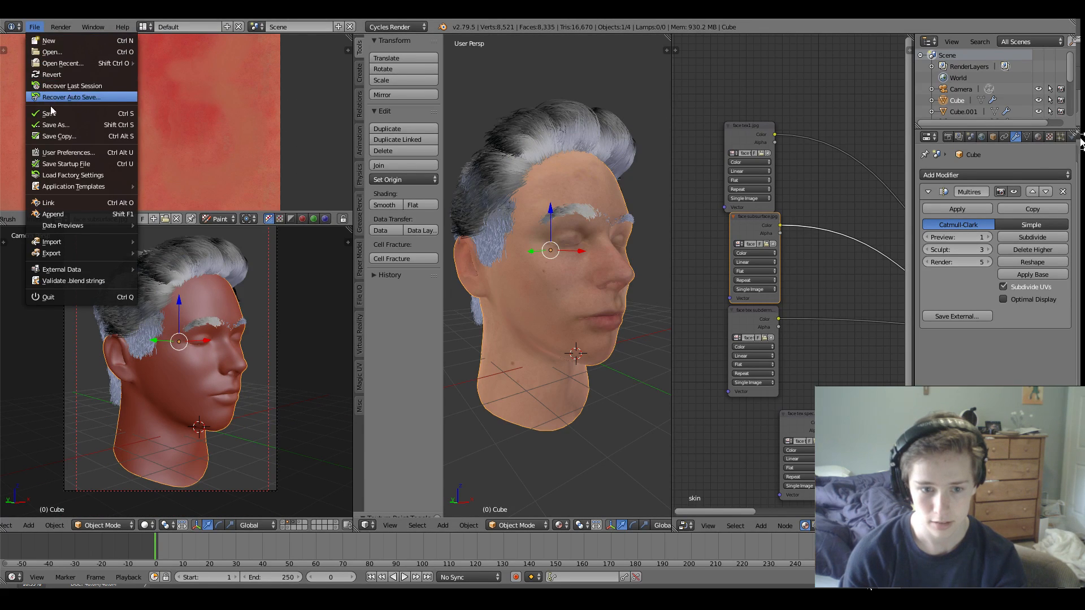
left_click(51, 113)
left_click(48, 220)
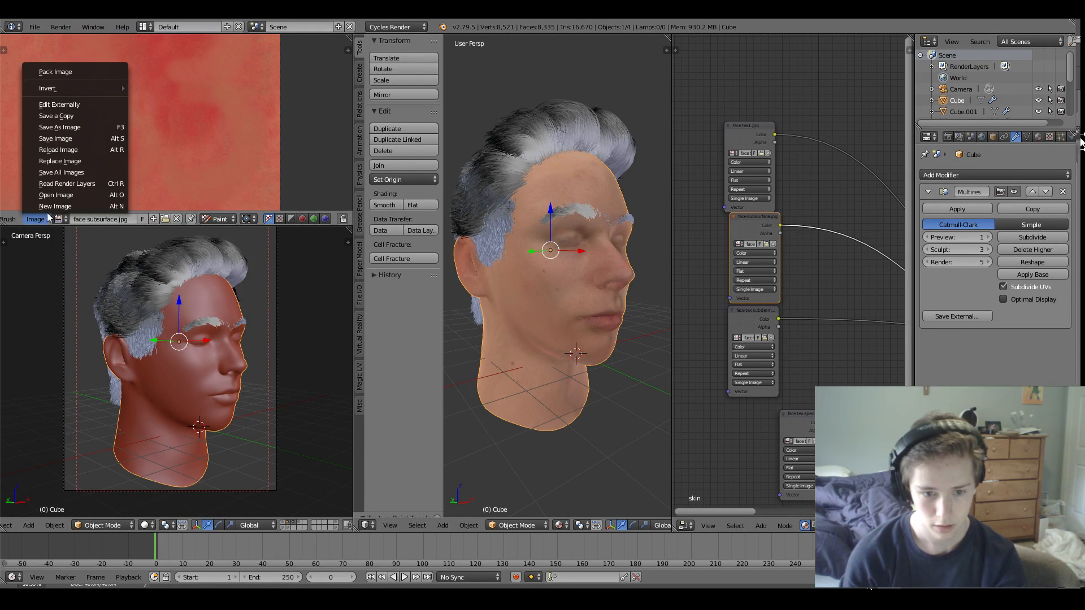
Save all edited images and toggle rendered shading in the camera view on and off.
left_click(65, 172)
scroll(235, 165, "down", 2)
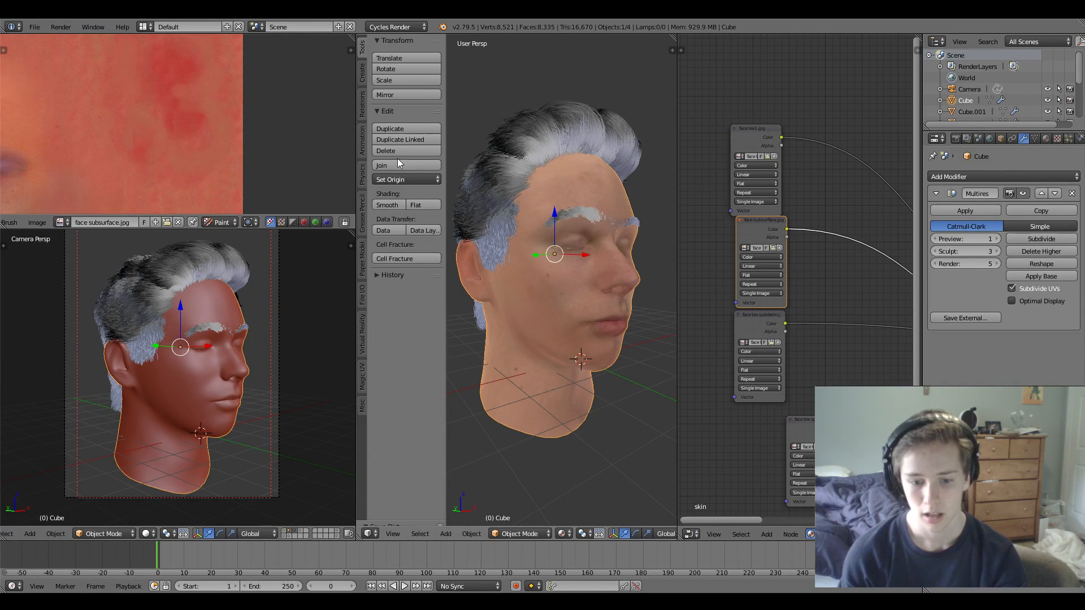
left_click(148, 532)
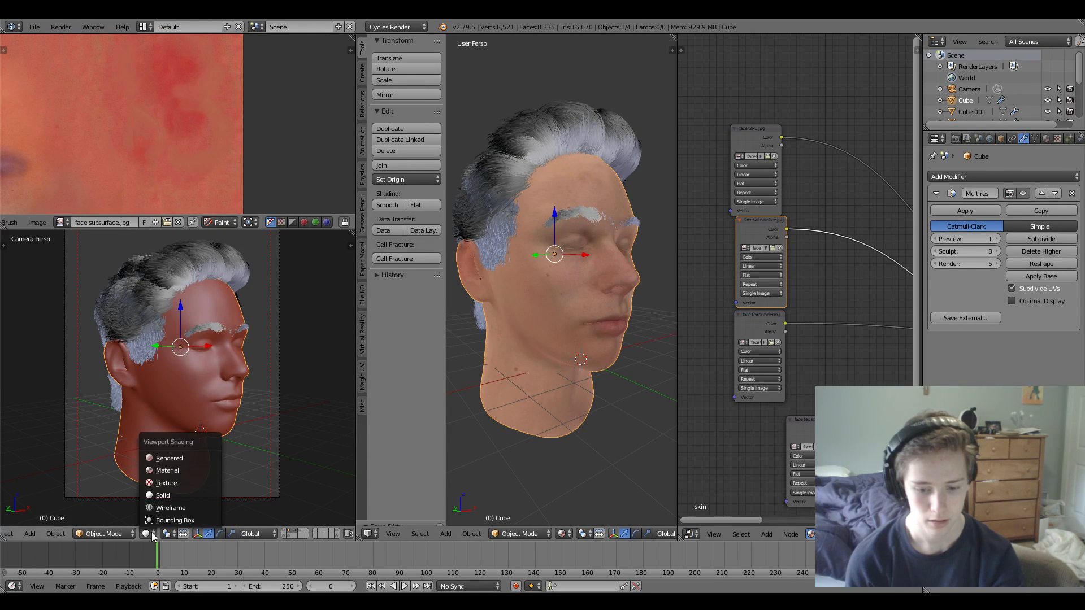
key("shift+z")
key("shift+z")
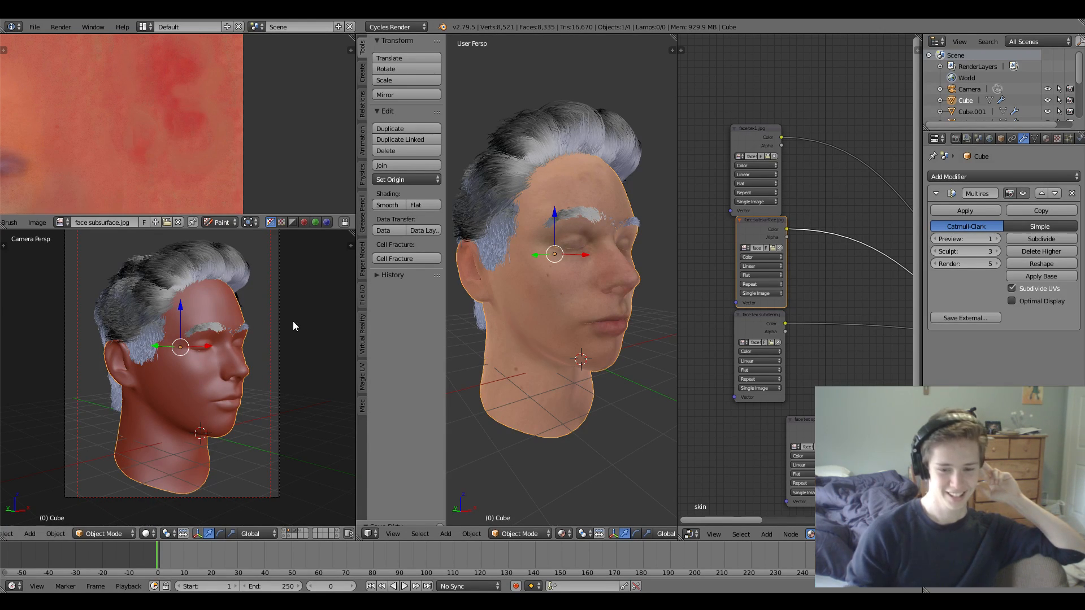
Select the eyebrow hair object and set its particle children to 11 for both display and render.
scroll(291, 325, "up", 5)
middle_click_drag(253, 264, 137, 356, "shift")
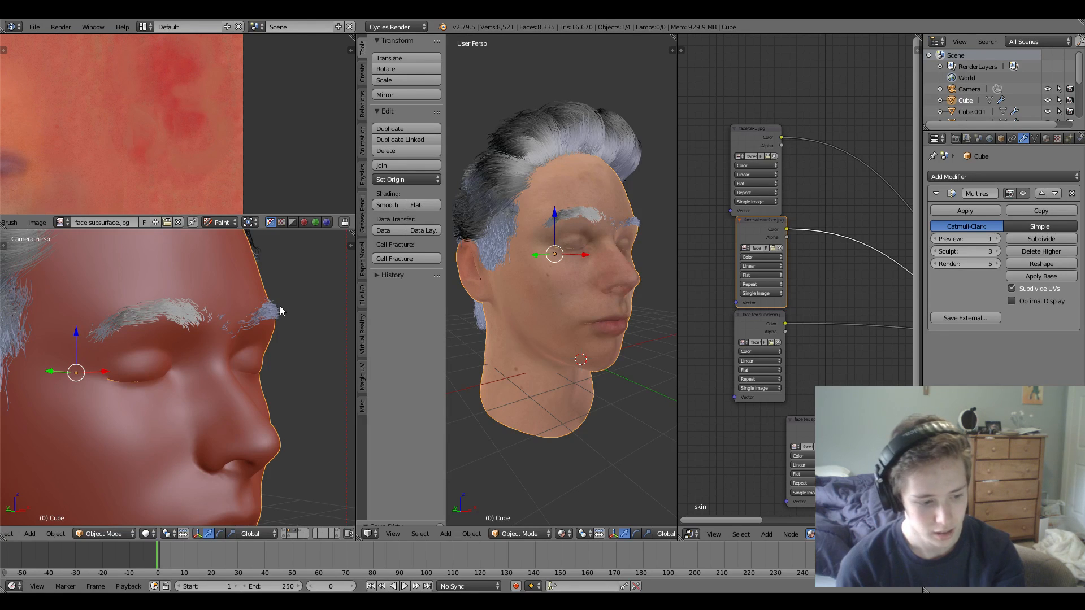
right_click(279, 306)
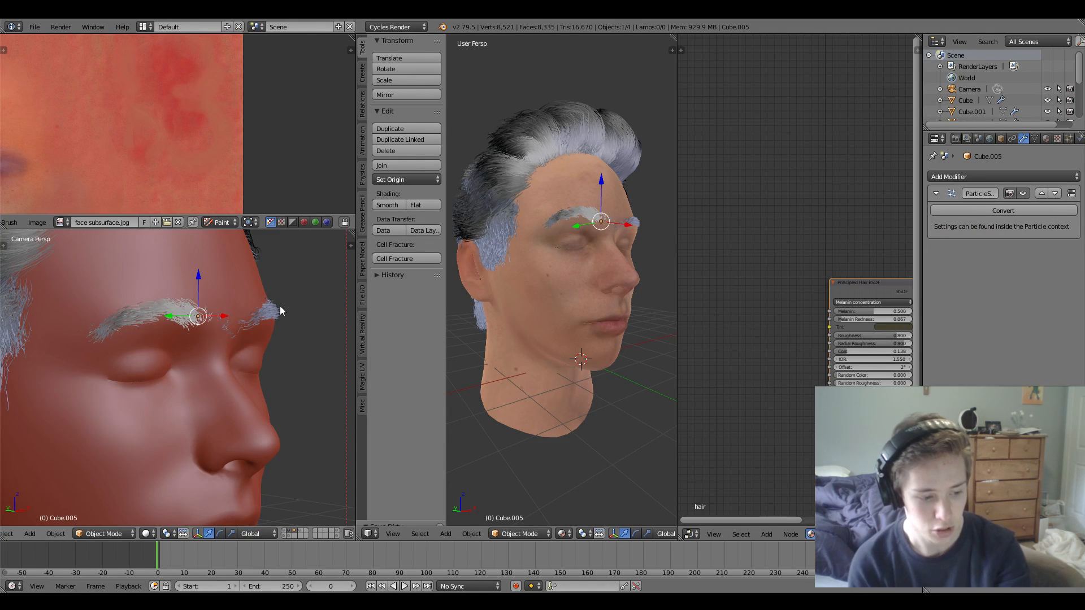
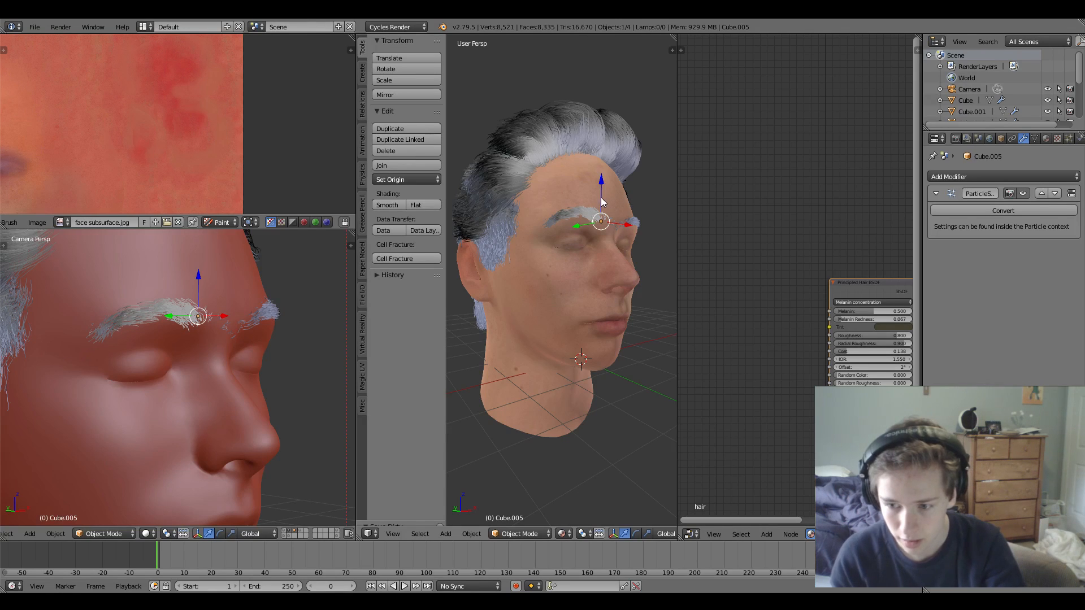
scroll(602, 203, "up", 5)
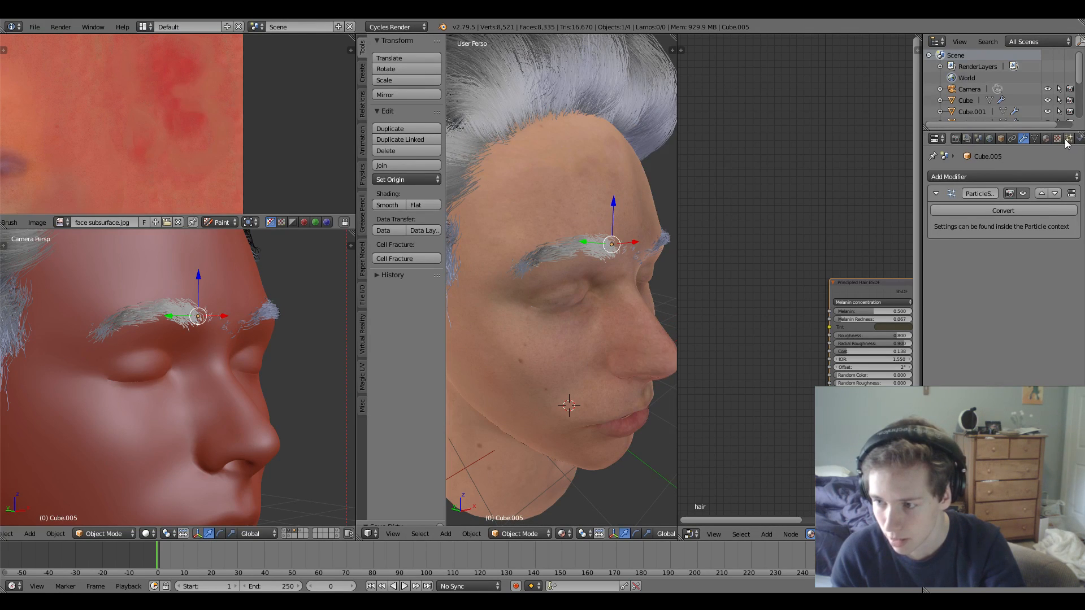
left_click(1067, 141)
scroll(1000, 266, "down", 10)
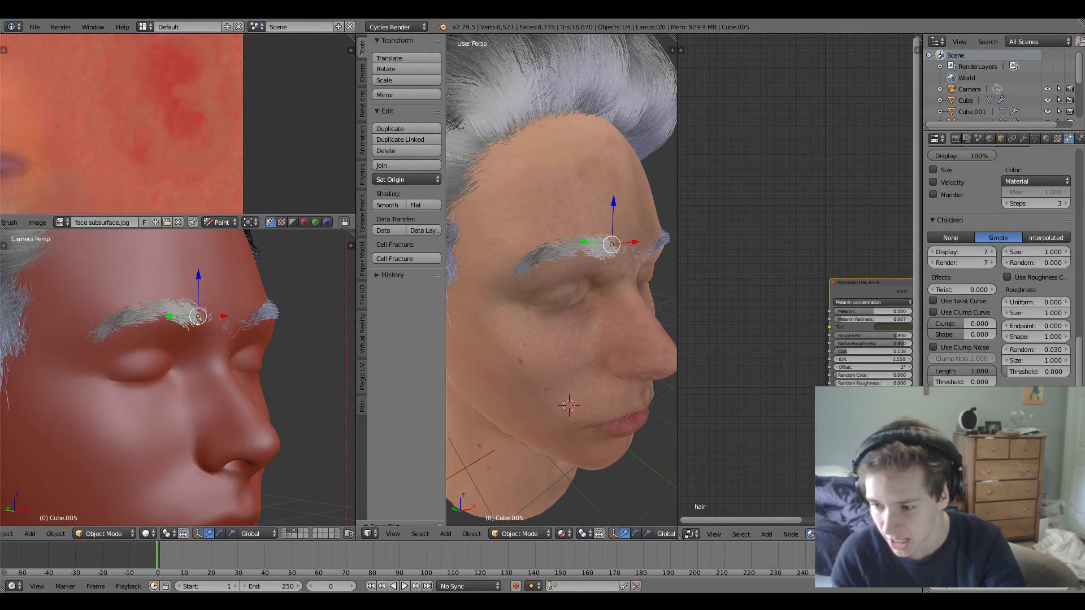
scroll(1000, 265, "down", 2)
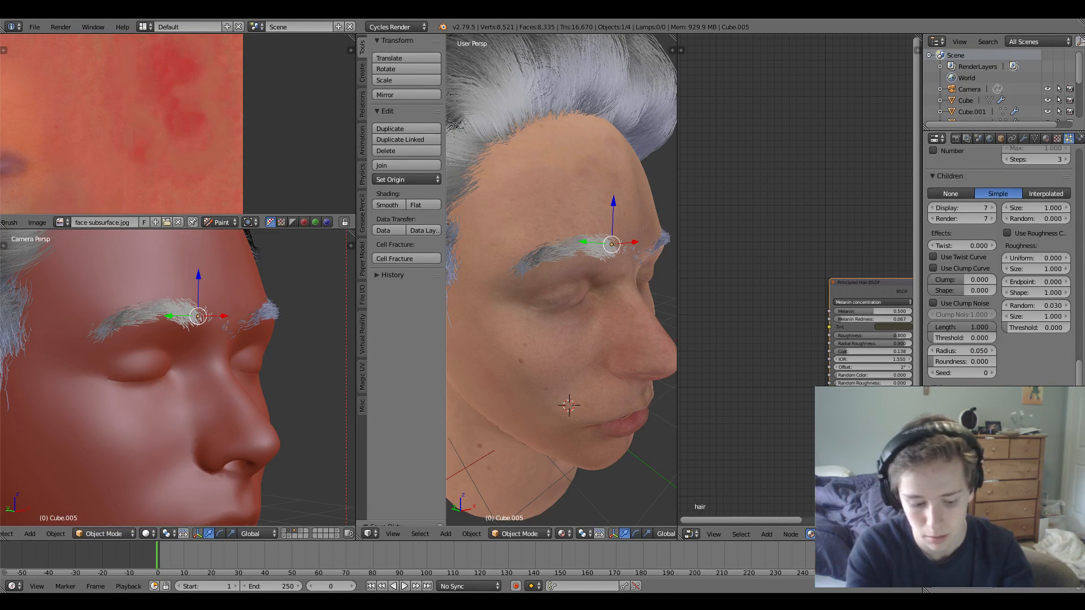
left_click(970, 209)
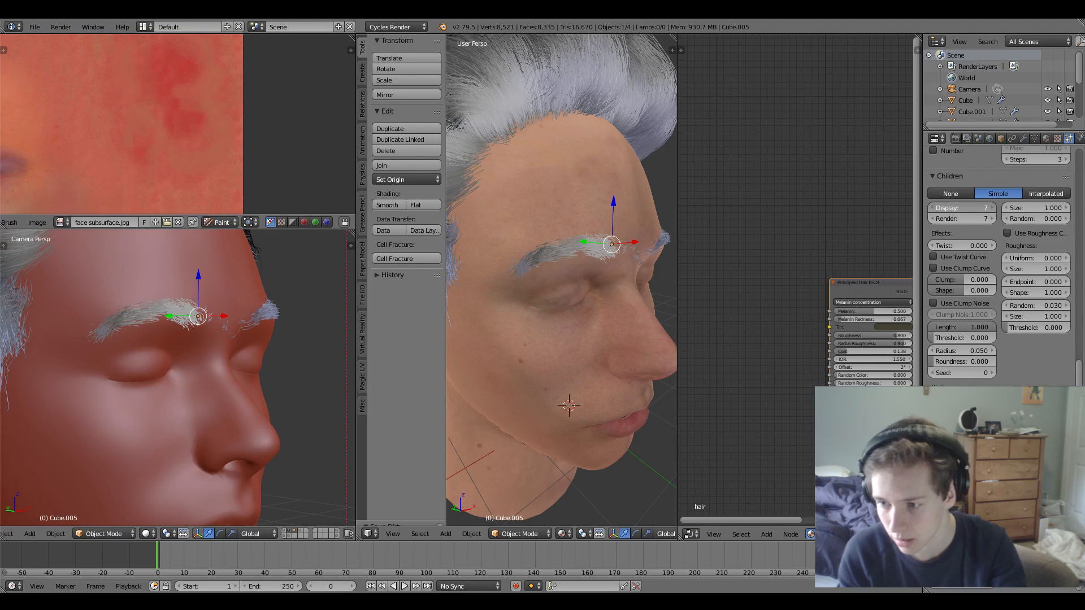
type("11")
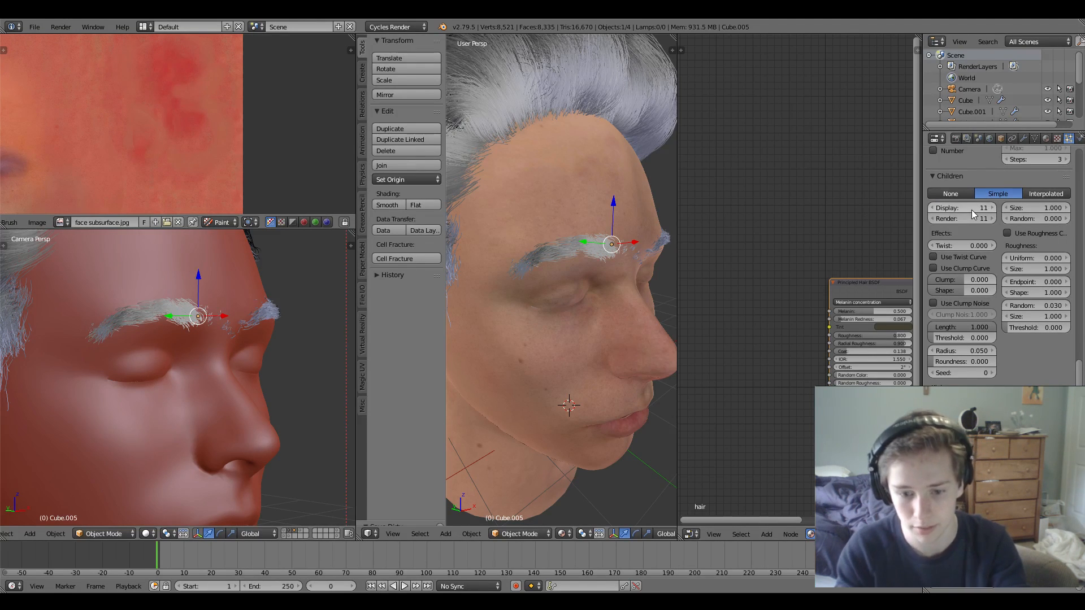
key("Return")
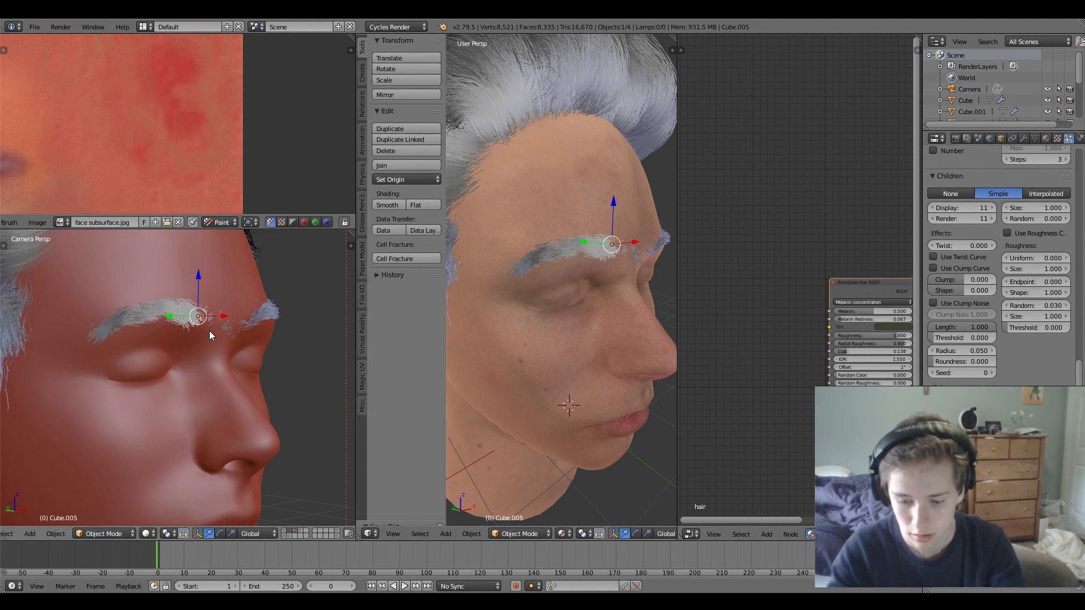
Draw a render region around both eyebrows in the camera view and show it in rendered shading.
key("KP_0")
key("KP_0")
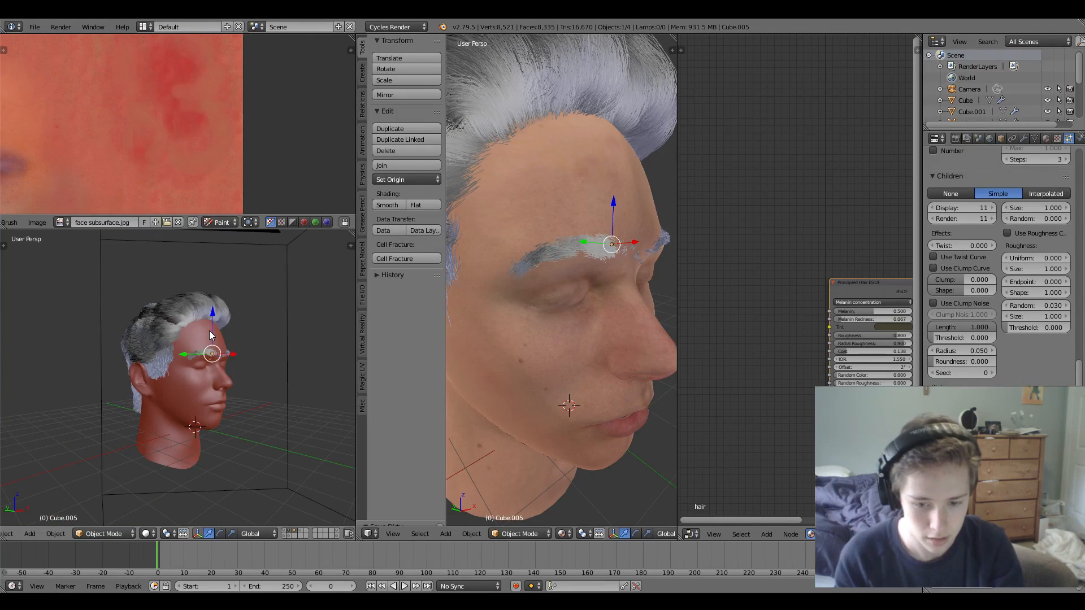
left_click_drag(299, 374, 300, 374)
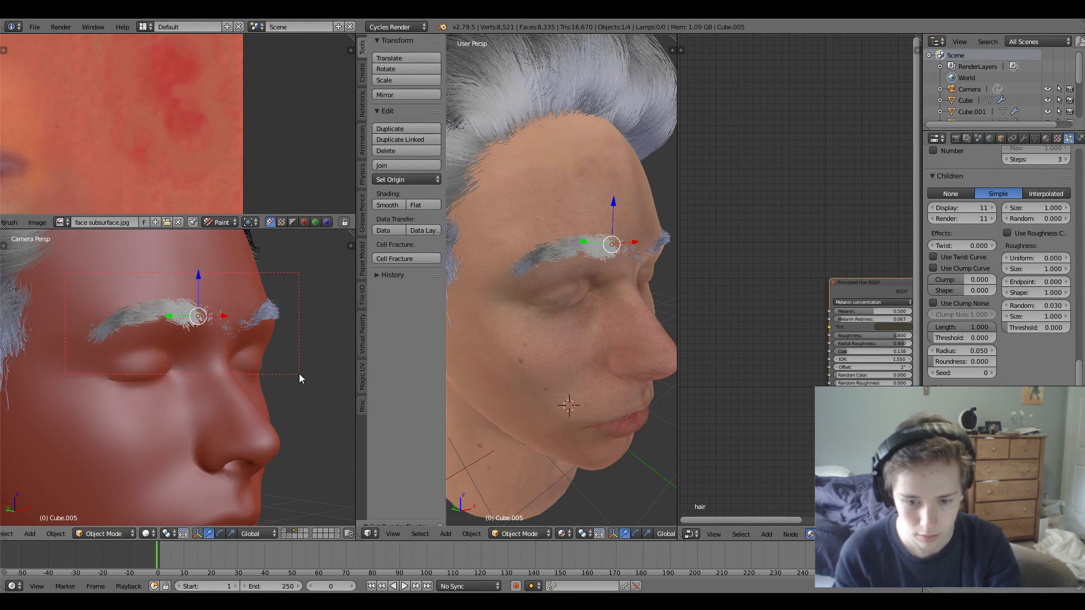
left_click(153, 534)
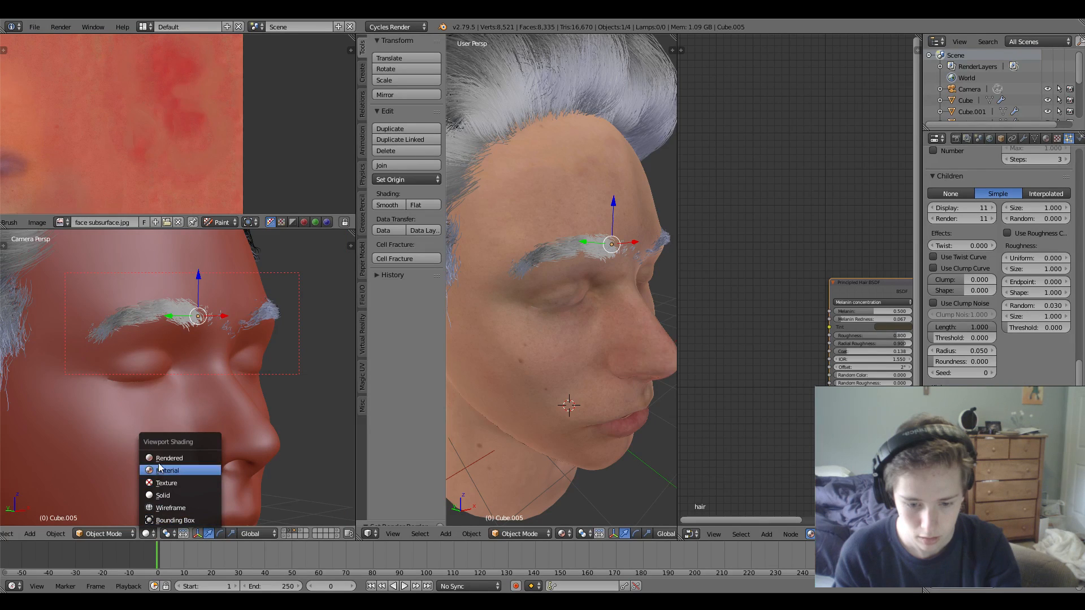
left_click(160, 455)
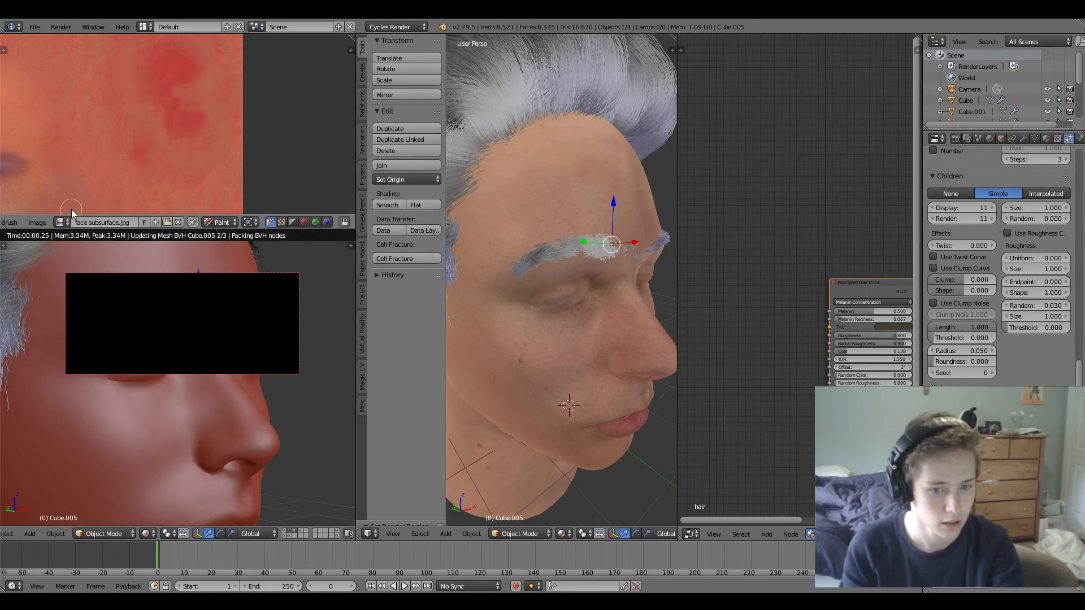
Save the blend file and switch the image editor from Paint to View mode.
left_click(34, 27)
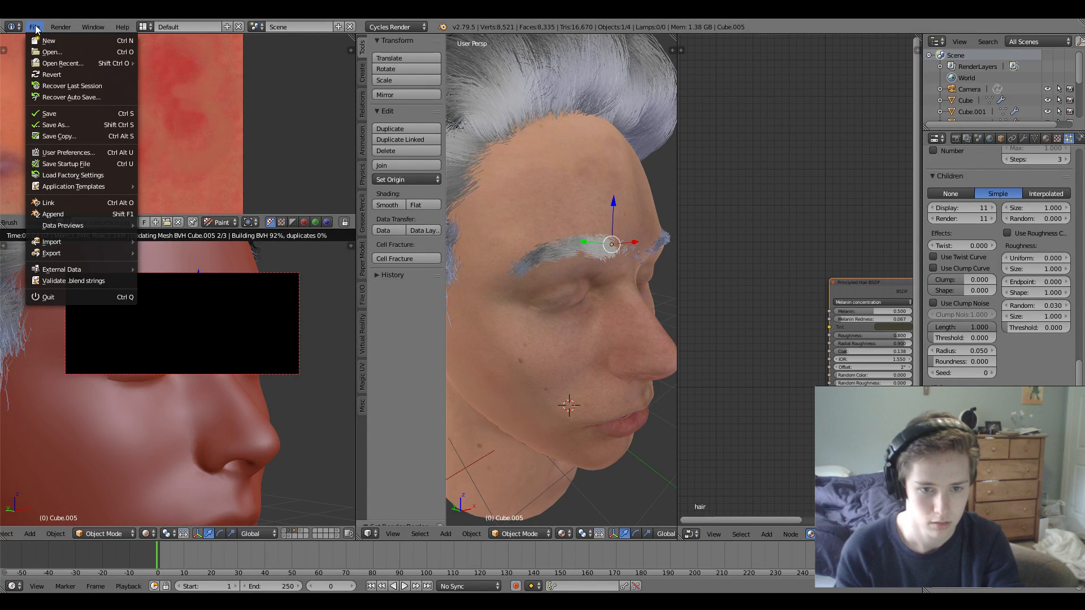
left_click(45, 113)
left_click(220, 222)
left_click(211, 206)
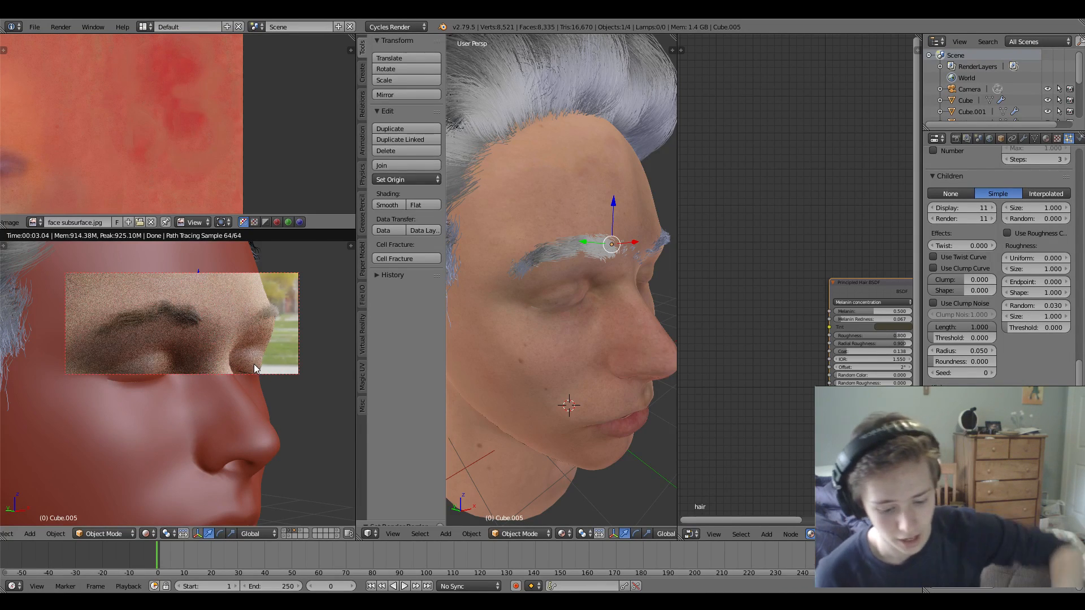
Redraw the camera view's render region so it covers the whole head down to the neck.
scroll(253, 364, "down", 5)
key("ctrl+b")
left_click_drag(96, 314, 215, 478)
middle_click_drag(230, 470, 246, 439, "shift")
scroll(245, 439, "down", 1)
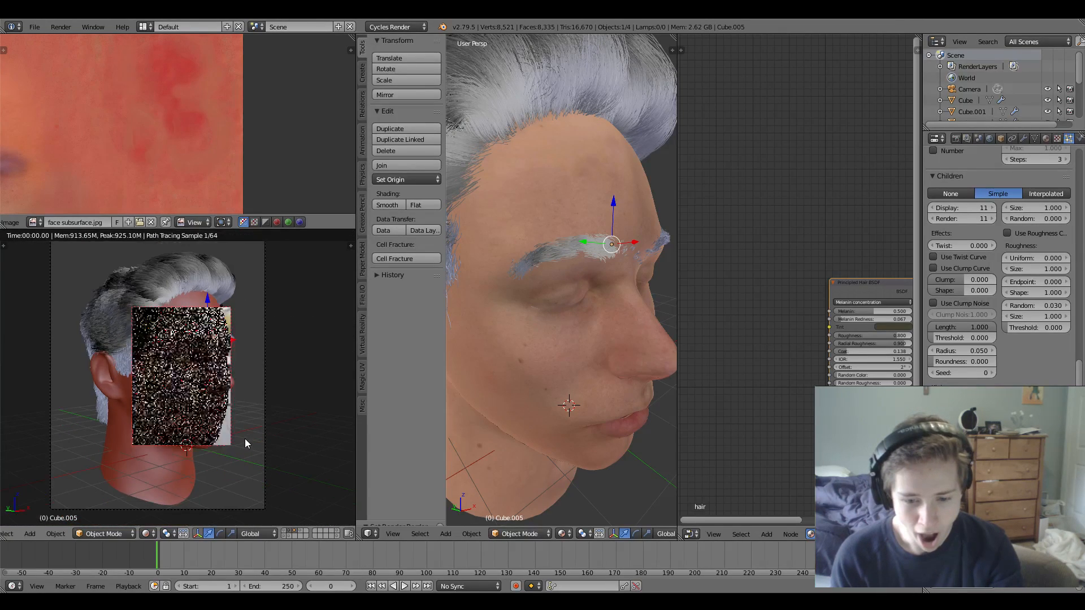
key("ctrl+b")
left_click_drag(75, 244, 320, 475)
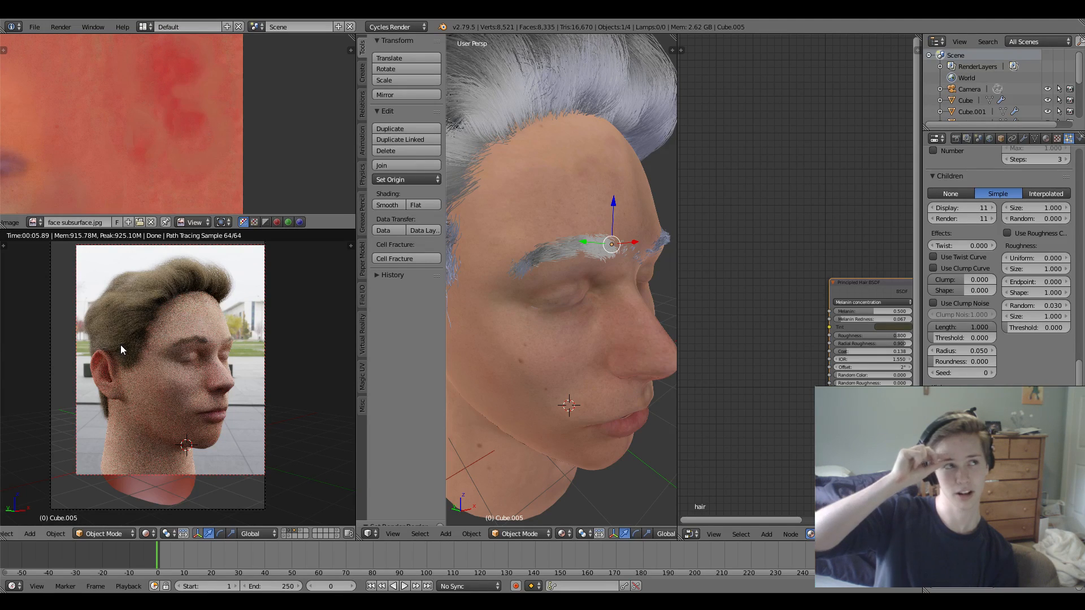
Show the close-up head view in solid shading and enter Edit Mode on the eyebrow mesh.
middle_click_drag(578, 231, 555, 248)
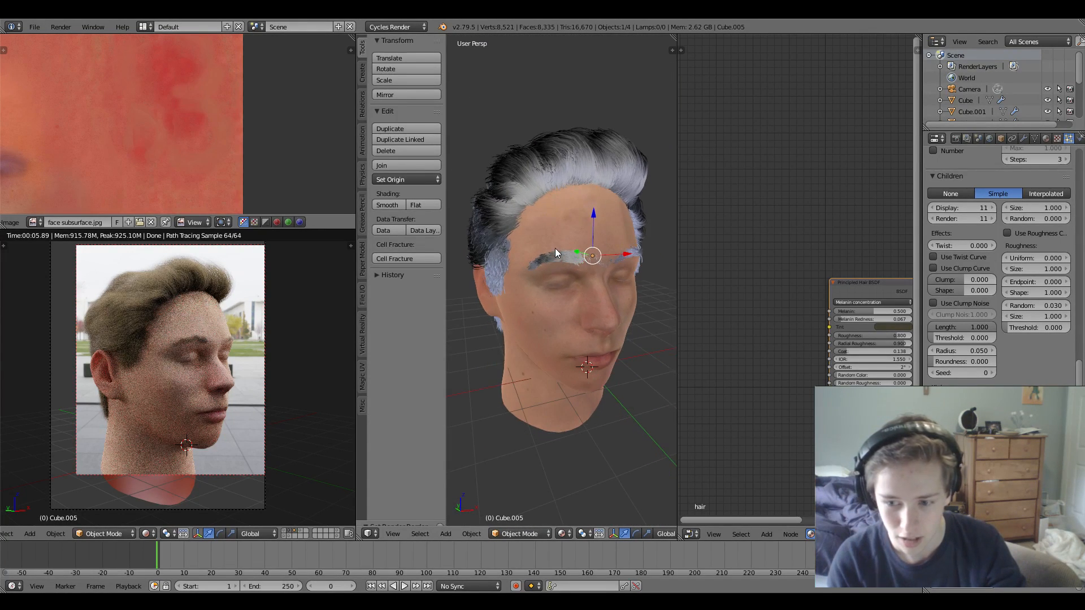
scroll(550, 239, "up", 4)
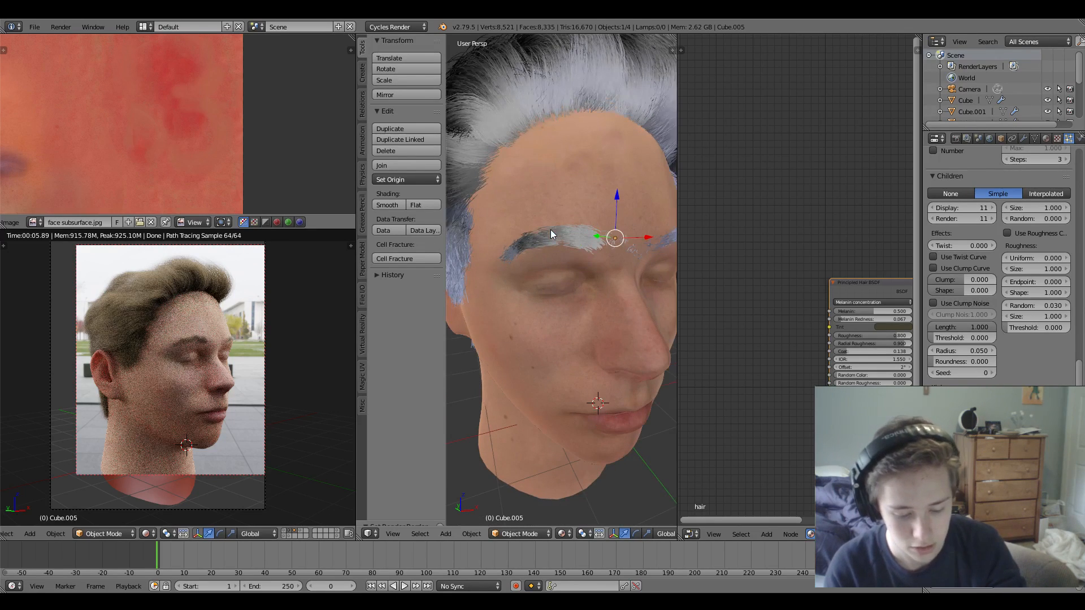
key("alt+z")
key("Tab")
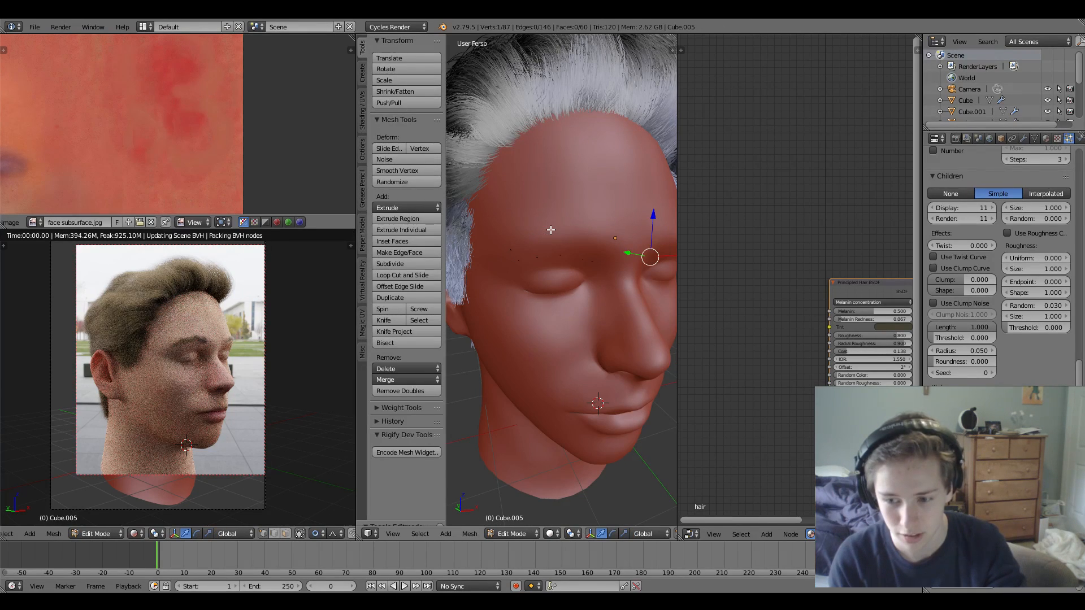
Select a single edge of the eyebrow mesh above the closed eye, using wireframe display to reach it.
key("z")
right_click(559, 239)
right_click(547, 241, "shift")
right_click(533, 246, "shift")
right_click(534, 234, "shift")
key("c")
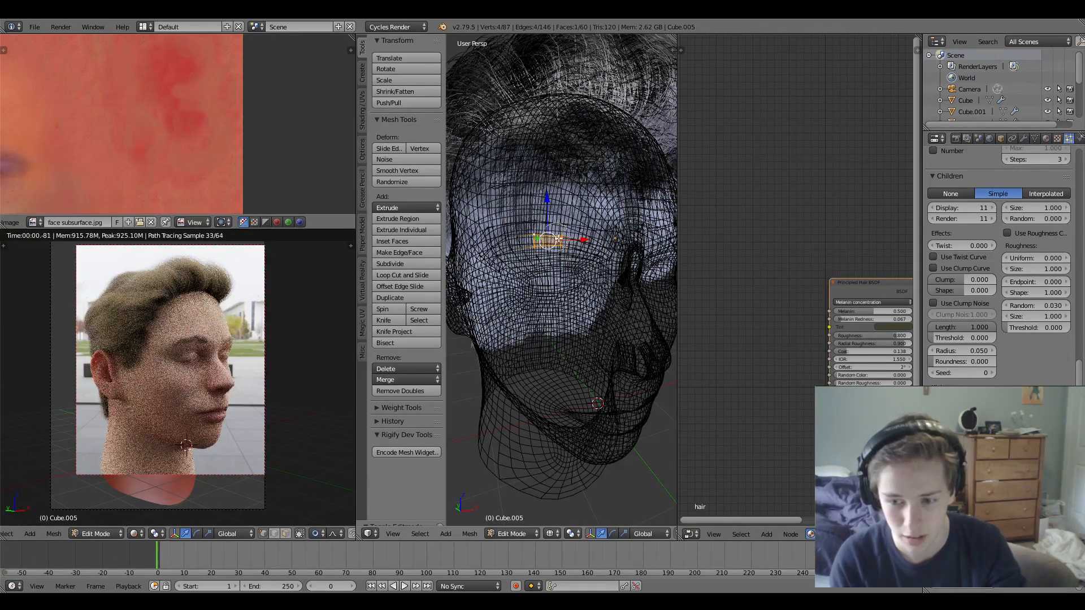
middle_click(568, 239)
right_click(569, 241)
middle_click_drag(569, 241, 569, 206)
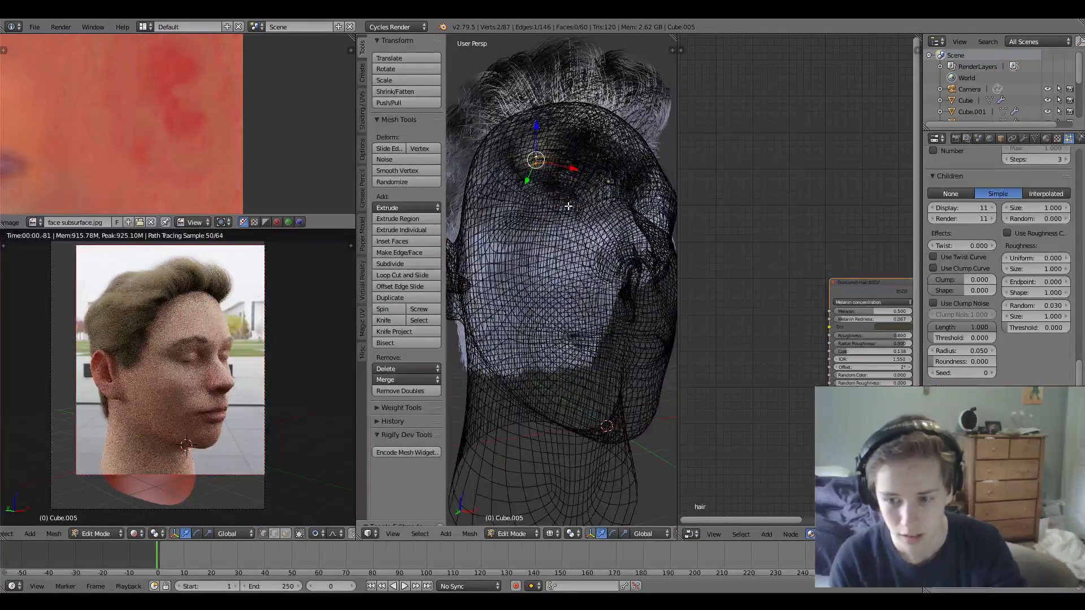
Return both 3D views to solid shading.
key("z")
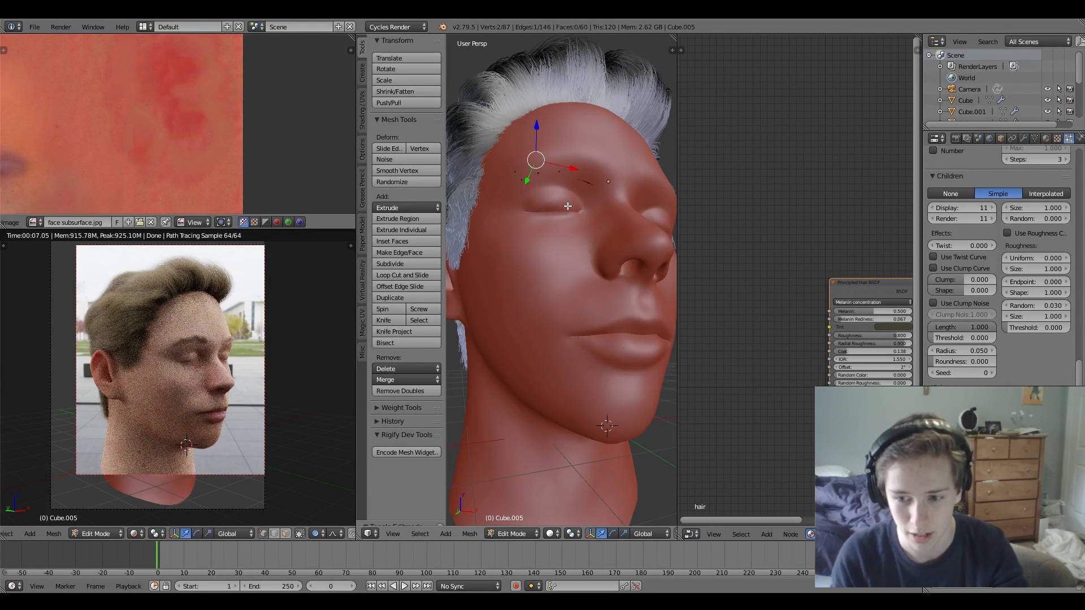
key("z")
key("z")
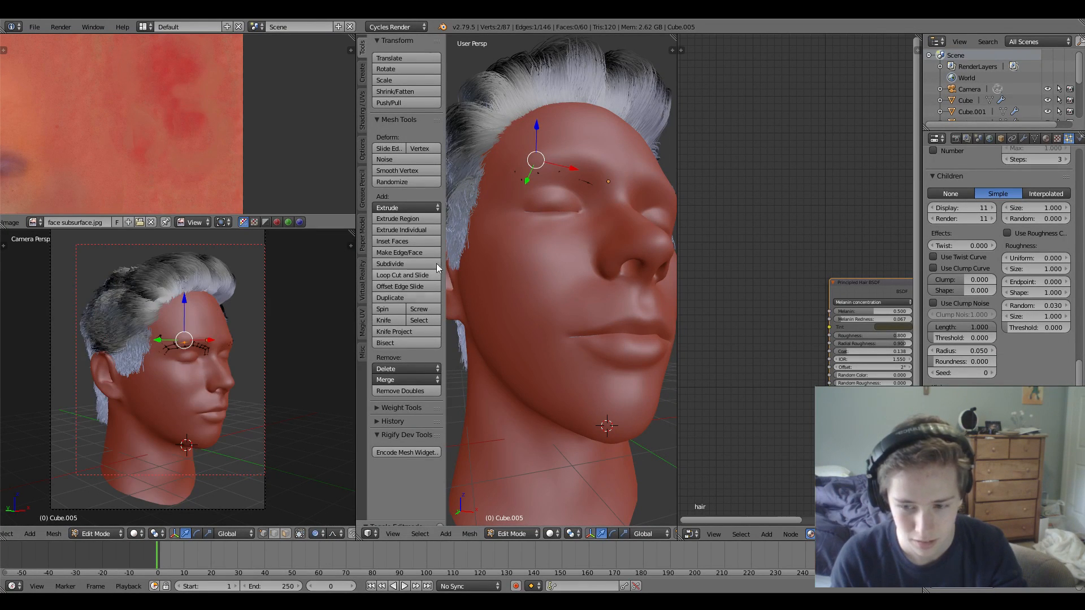
Try moving the selected eyebrow edge slightly downward with proportional size 0.42 and check the brow hair in Object Mode.
scroll(493, 224, "up", 3)
key("g")
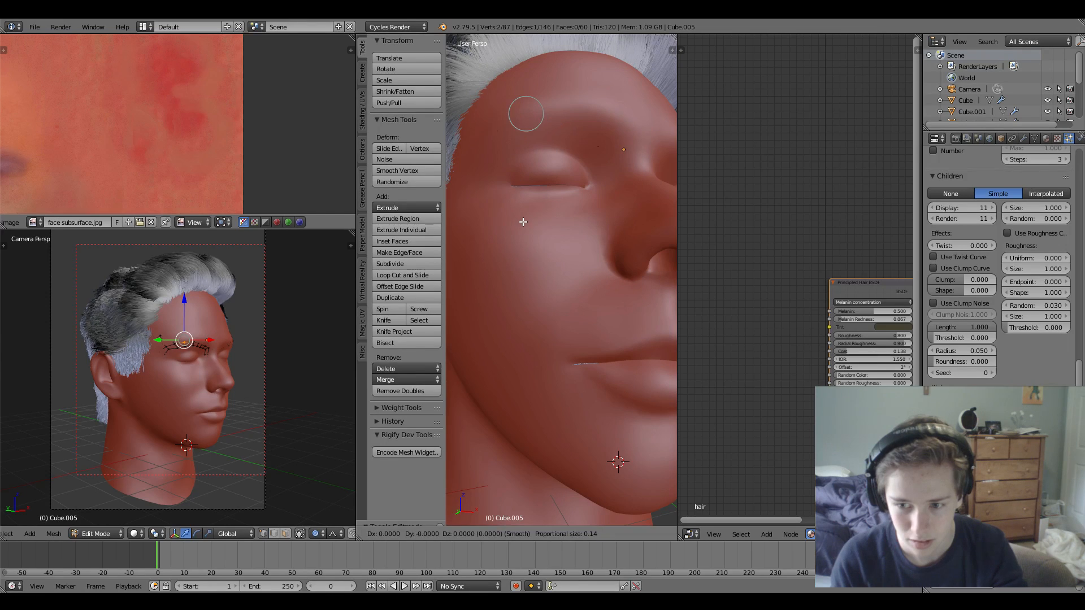
scroll(523, 222, "down", 4)
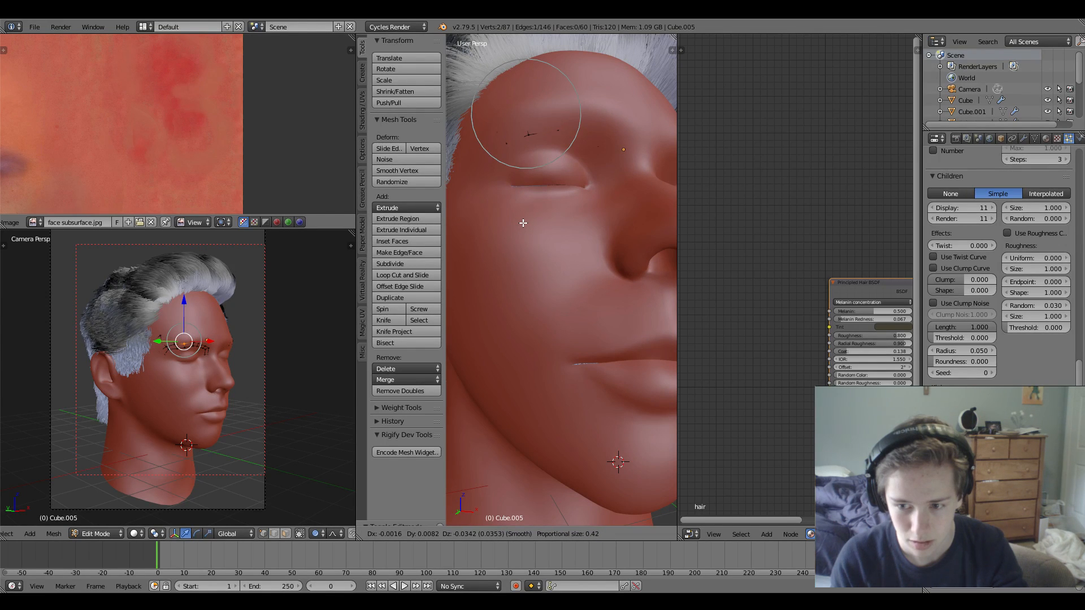
left_click(522, 225)
key("Tab")
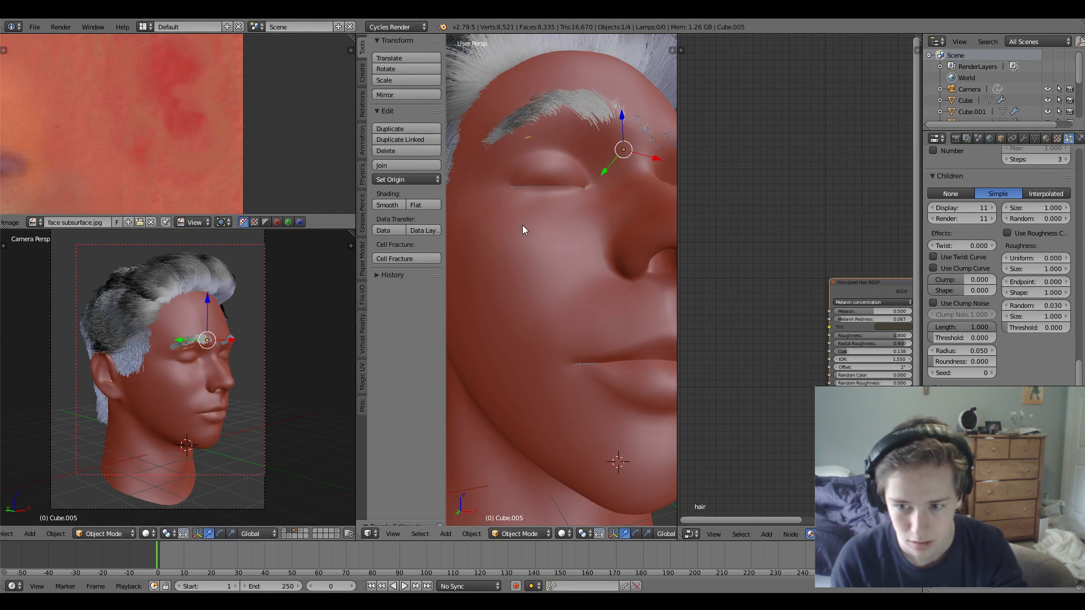
middle_click_drag(522, 225, 515, 249)
scroll(514, 250, "down", 5)
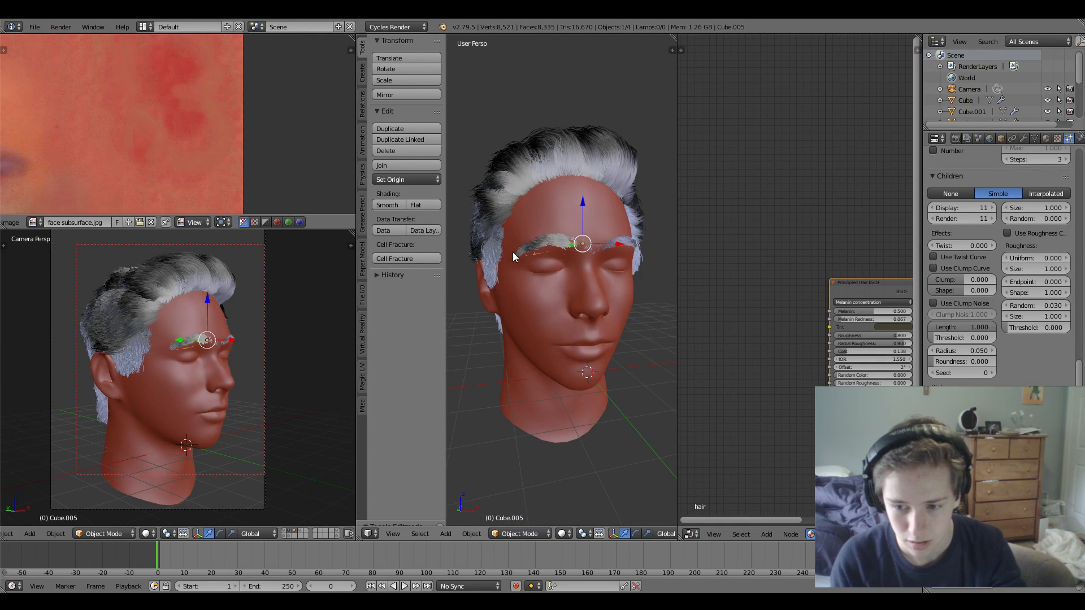
scroll(513, 250, "up", 5)
key("Tab")
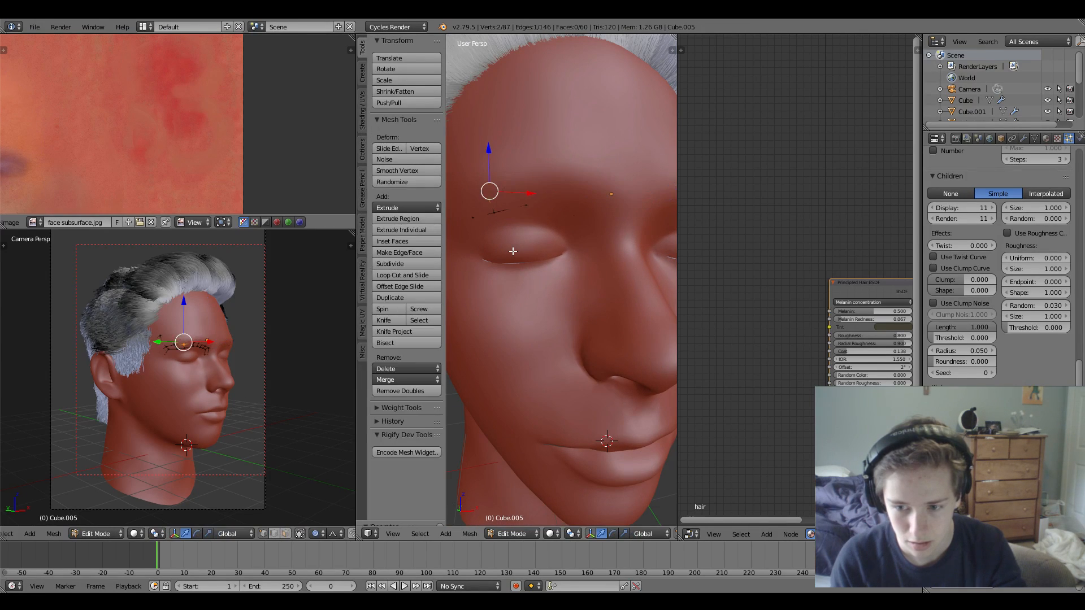
key("Tab")
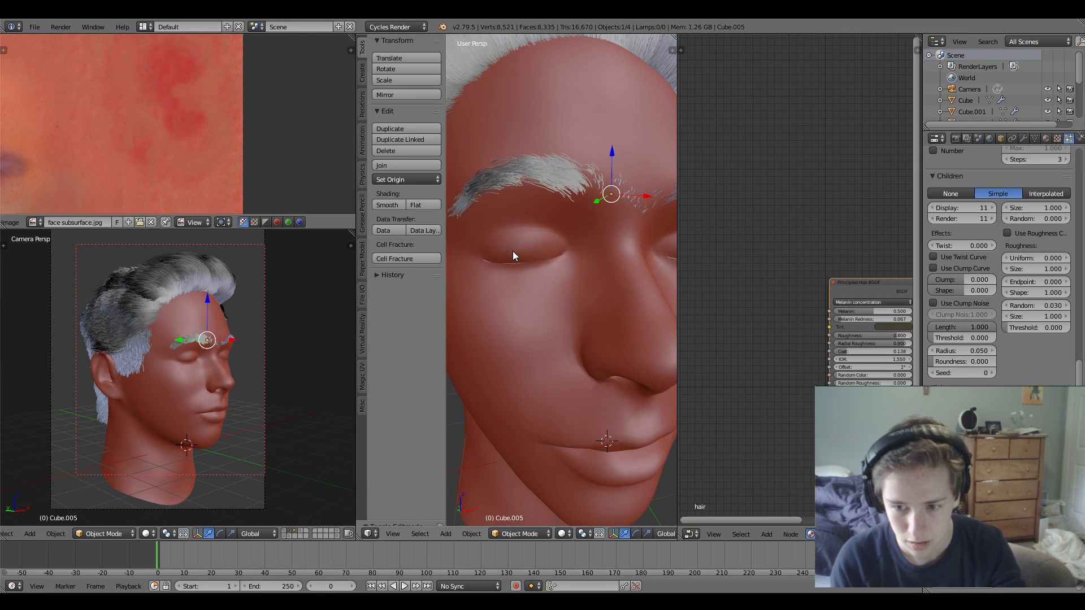
Move the selected eyebrow edge slightly along the global Z axis in Edit Mode with proportional editing at size 0.42.
key("Tab")
key("g")
key("z")
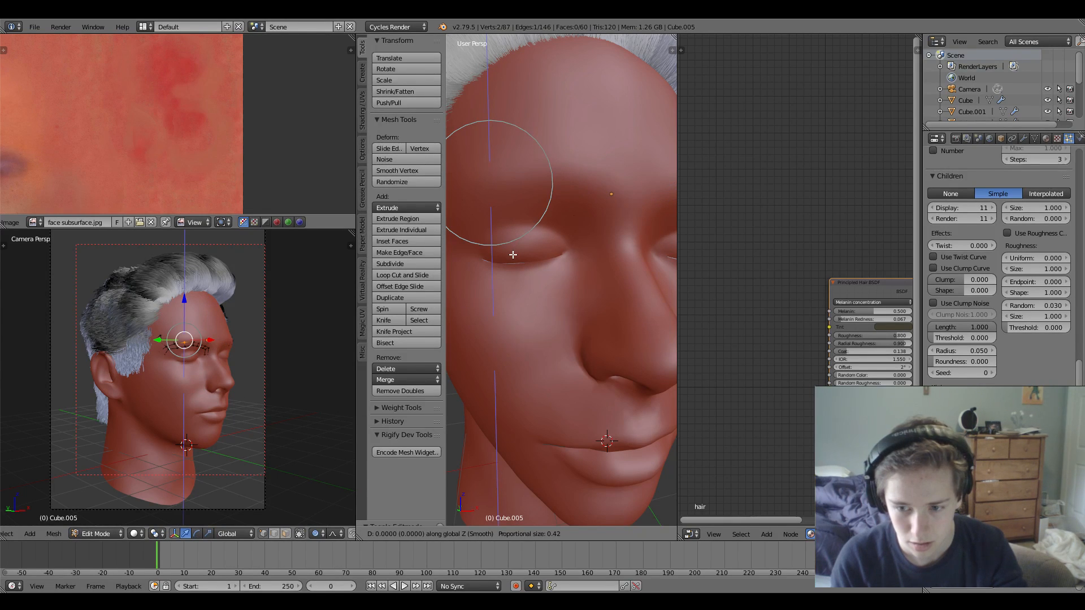
left_click(513, 257)
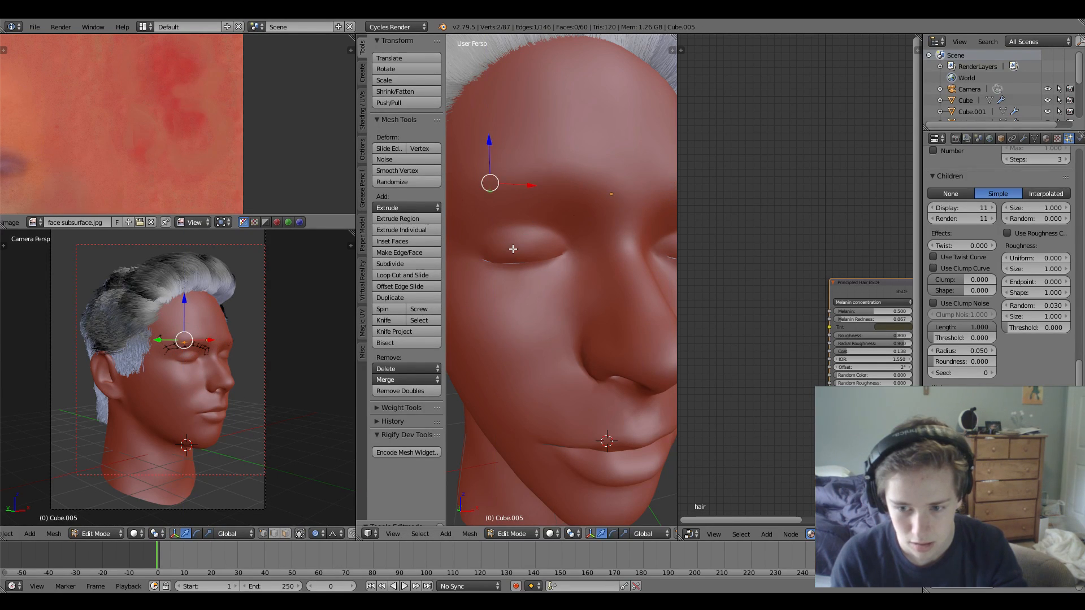
Select a patch of vertices in the middle of the eyebrow mesh with circle selection and try moving it slightly down.
middle_click_drag(513, 249, 514, 243)
key("z")
key("c")
left_click(533, 124)
left_click(530, 168)
right_click(530, 168)
right_click(525, 166, "shift")
key("z")
key("c")
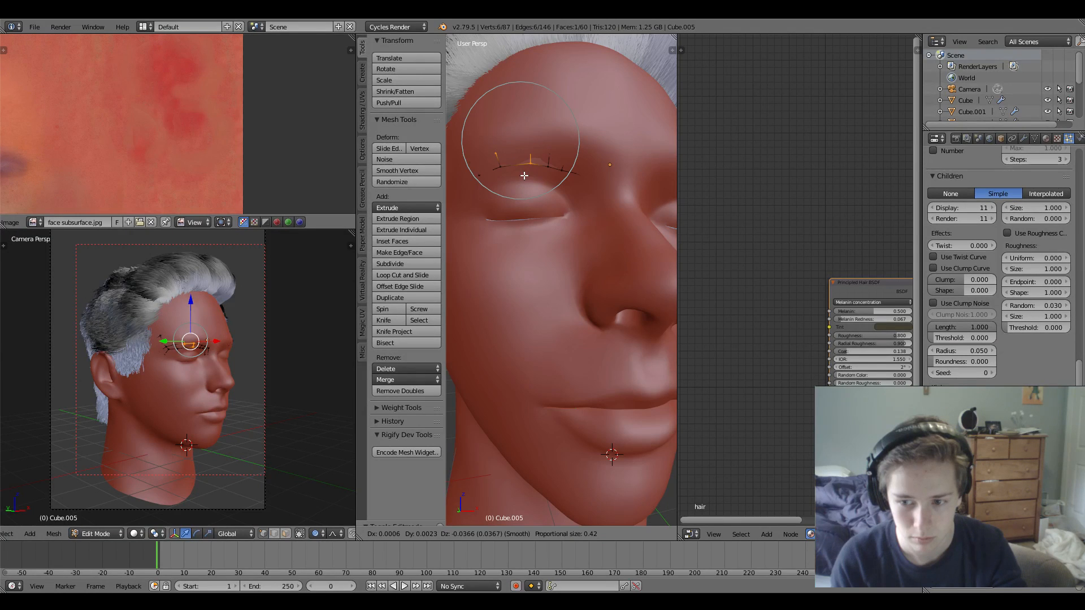
right_click(522, 176)
Move the selected eyebrow vertices slightly downward from a low viewing angle and check the brow hair in Object Mode.
middle_click_drag(523, 177, 524, 136)
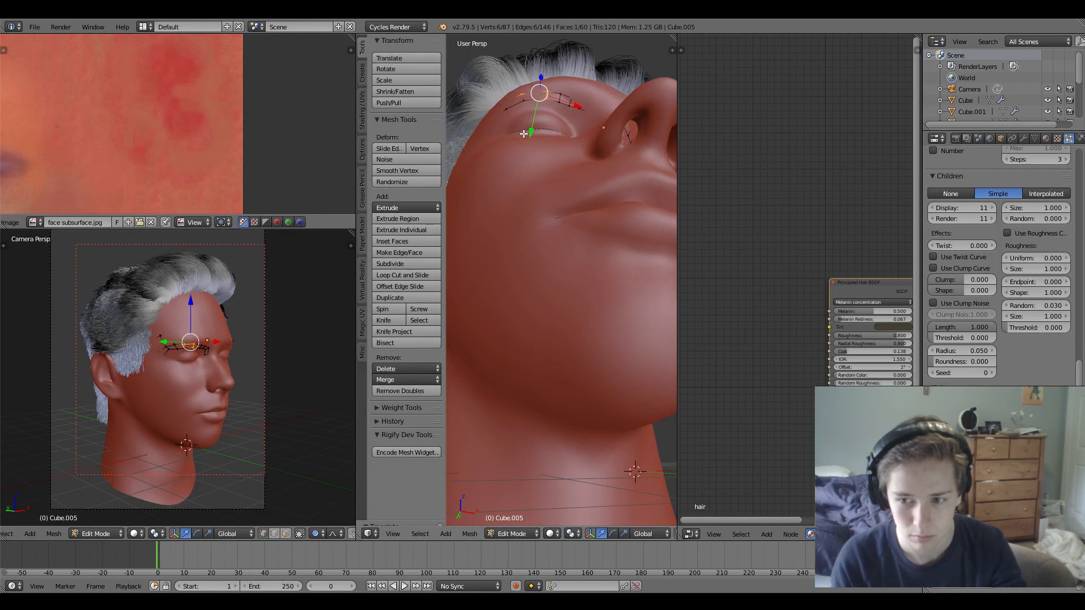
key("g")
left_click(526, 141)
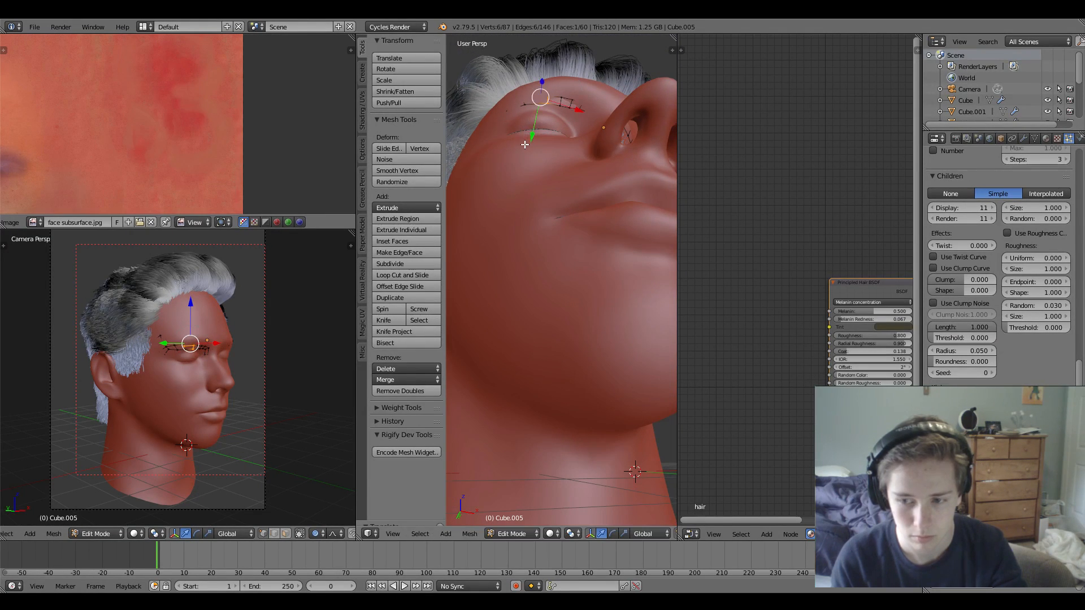
key("Tab")
middle_click_drag(527, 172, 527, 210)
scroll(529, 209, "down", 3)
scroll(525, 195, "up", 4)
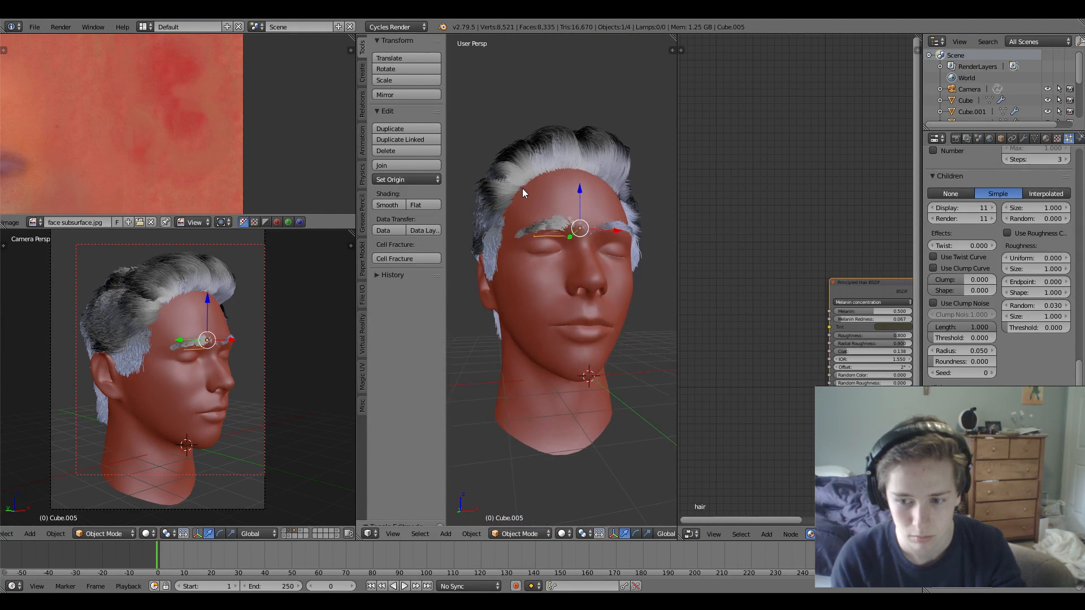
Deselect everything, reselect the eyebrow object and examine its mesh and brow hair against the whole face.
key("z")
key("a")
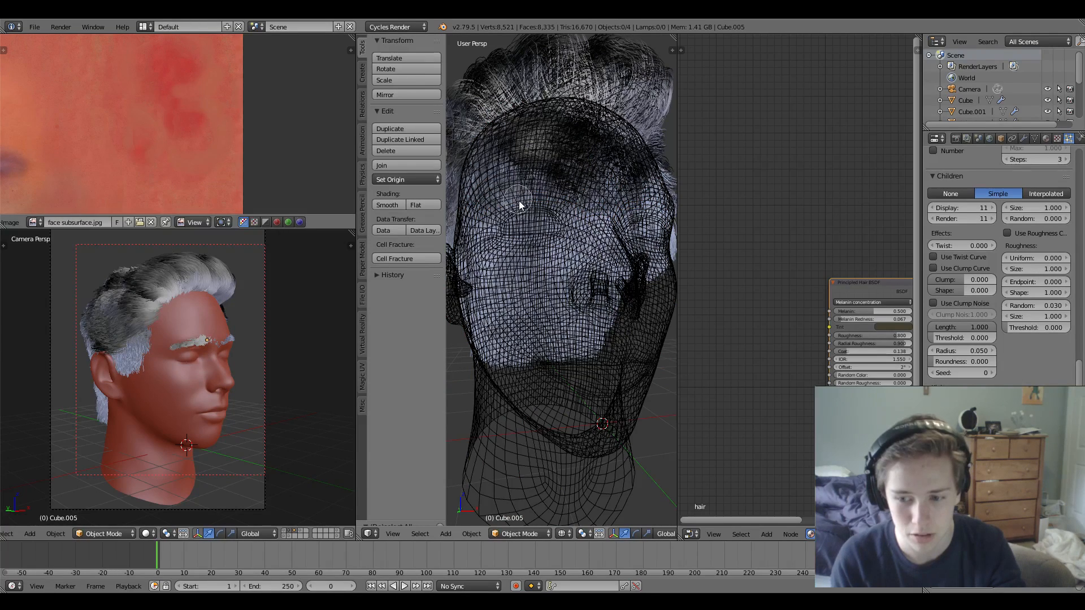
key("z")
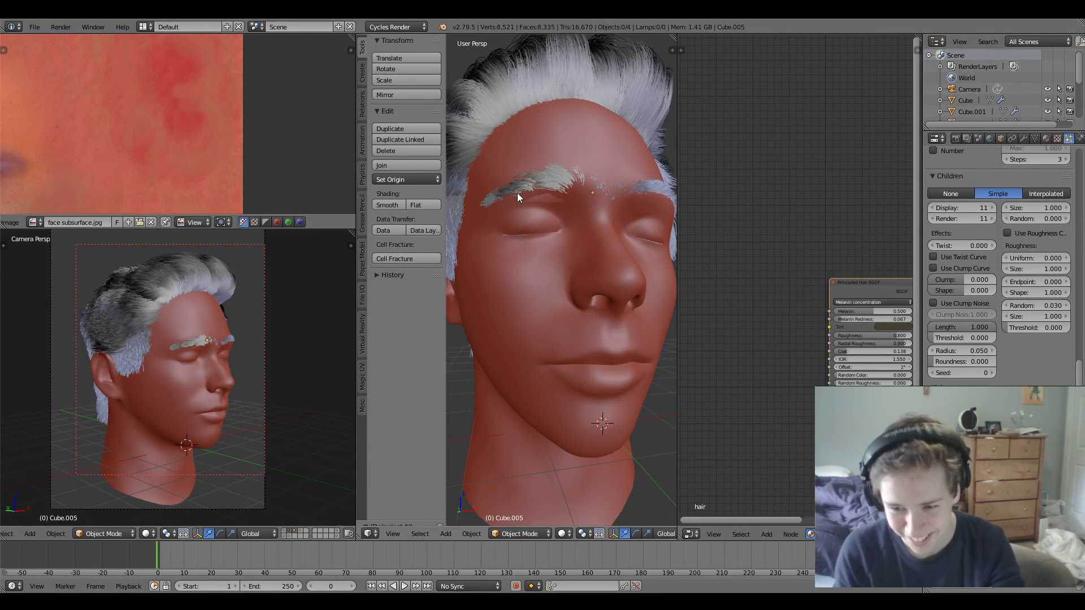
right_click(549, 198)
middle_click_drag(585, 202, 571, 235)
key("Tab")
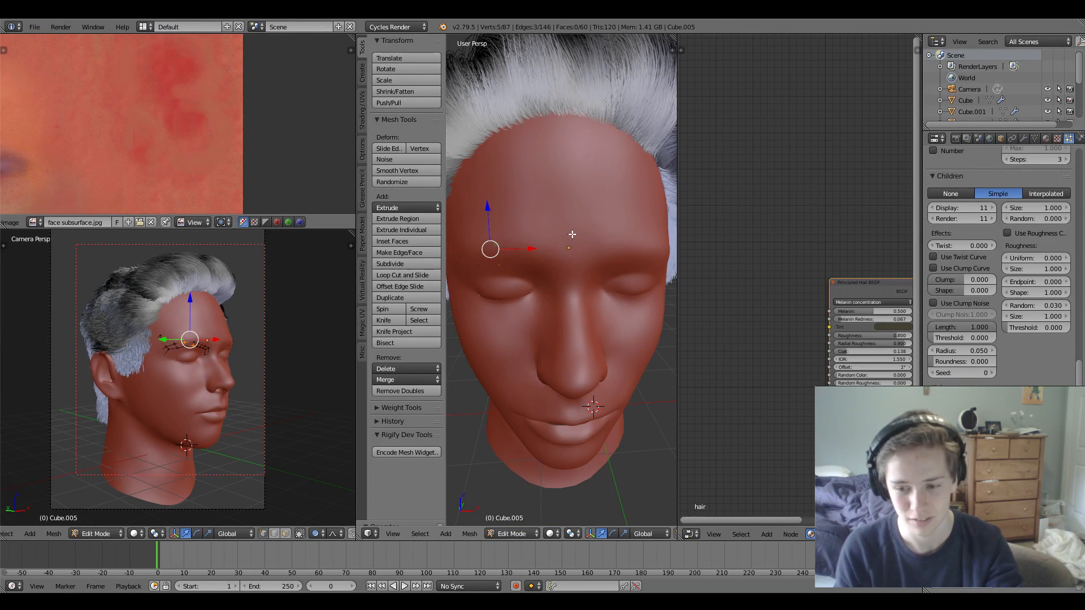
key("Tab")
scroll(555, 235, "down", 2)
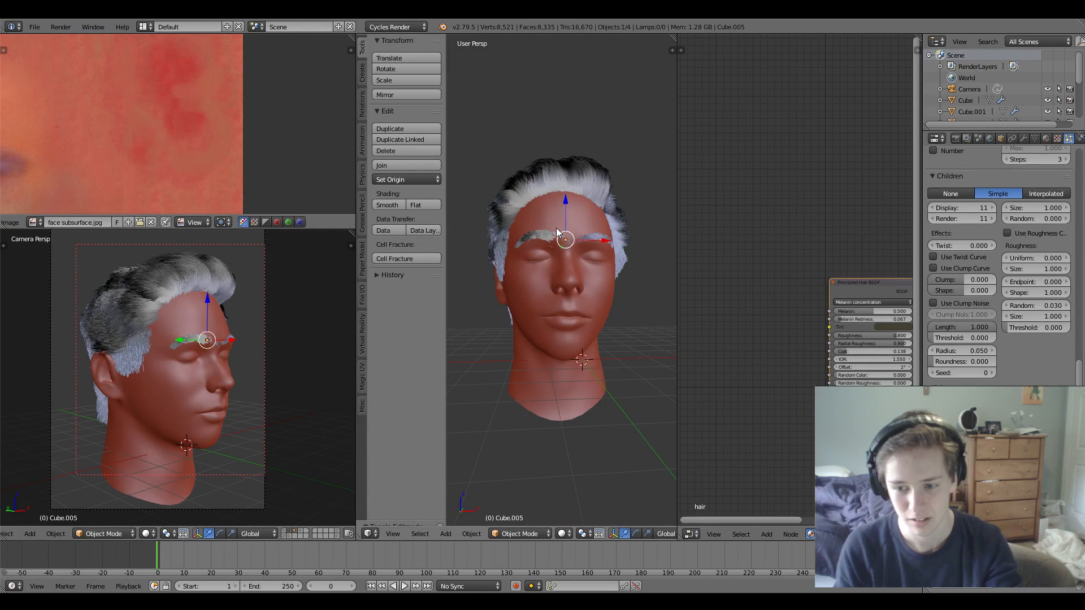
In Edit Mode, select four connected vertices near the outer part of the eyebrow mesh, using wireframe display to reach them.
key("Tab")
middle_click_drag(557, 233, 552, 231)
scroll(552, 230, "up", 4)
key("z")
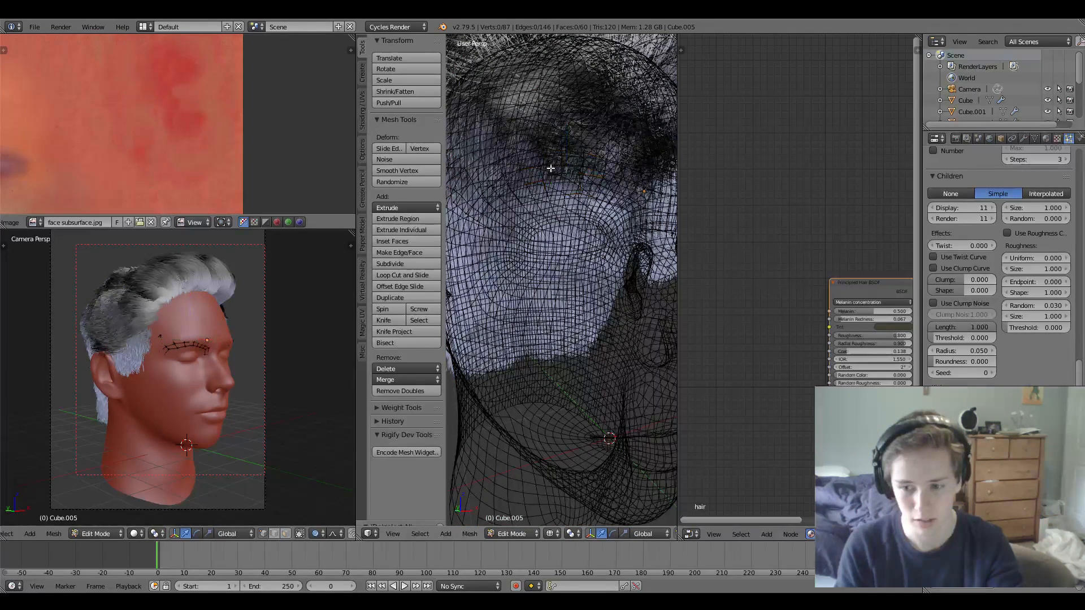
right_click(551, 183)
left_click_drag(550, 182, 549, 189)
right_click(550, 191)
middle_click_drag(551, 200, 551, 191)
key("z")
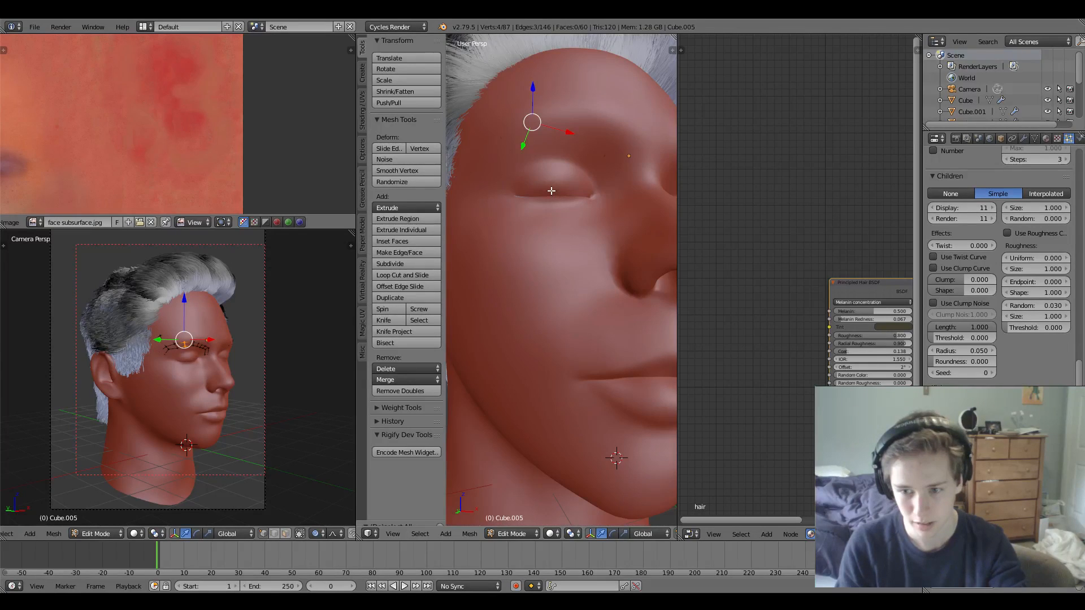
Move the four selected eyebrow vertices slightly downward and check the brow hair in Object Mode.
key("g")
left_click(551, 197)
key("z")
key("z")
key("Tab")
middle_click_drag(552, 199, 541, 223)
Move a single vertex on the eyebrow mesh's lower edge about 0.03 downward with proportional editing at size 0.42.
key("Tab")
key("z")
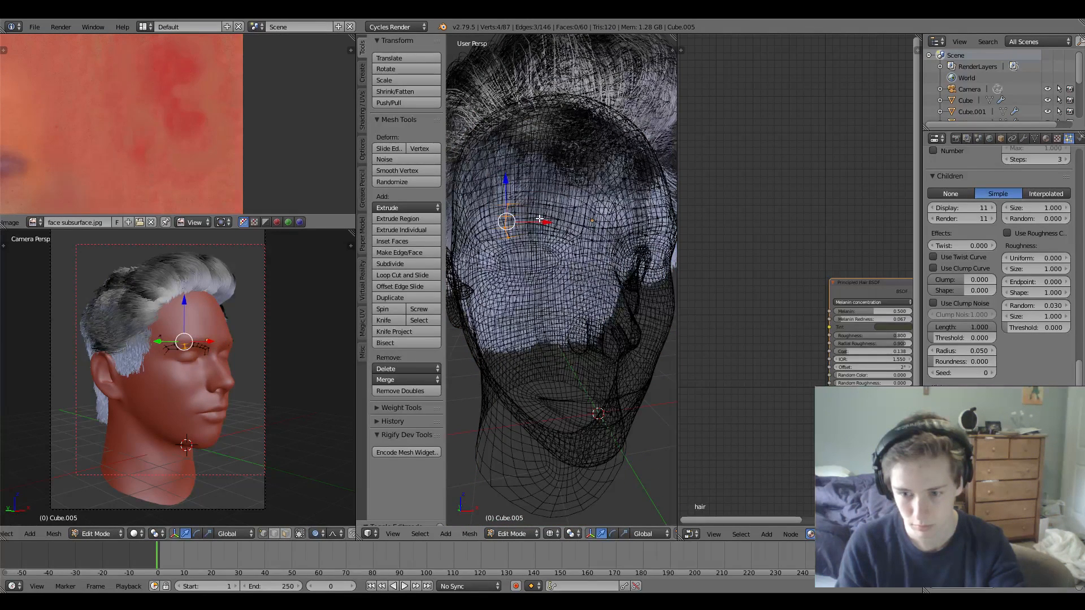
right_click(534, 227)
key("g")
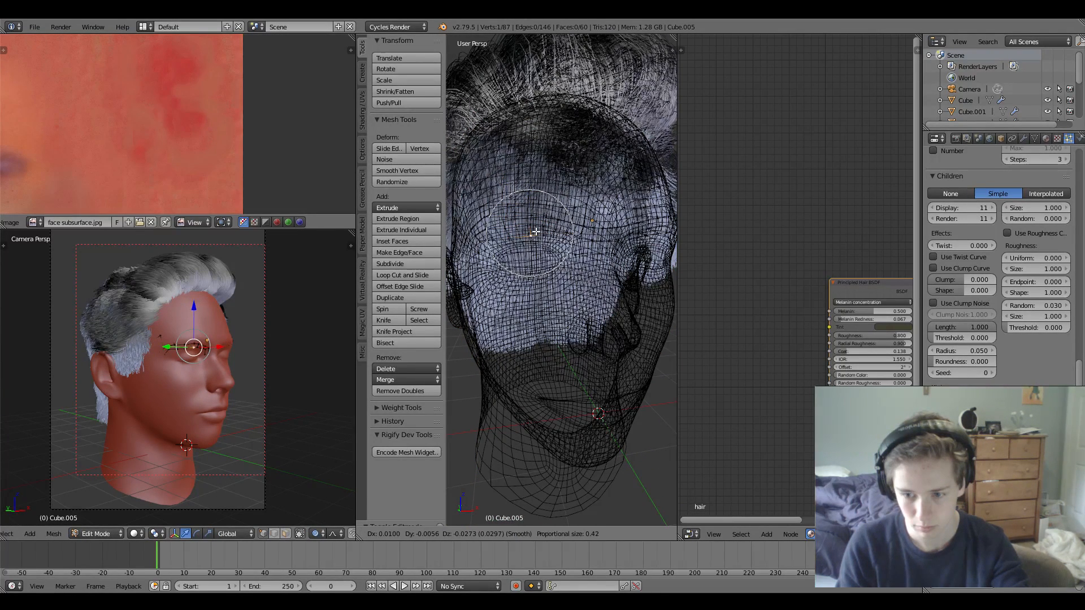
left_click(537, 232)
Raise two vertices at the eyebrow's outer end about 0.034 along global Z with proportional size 0.68, and check the hair in Object Mode.
right_click(480, 242)
key("z")
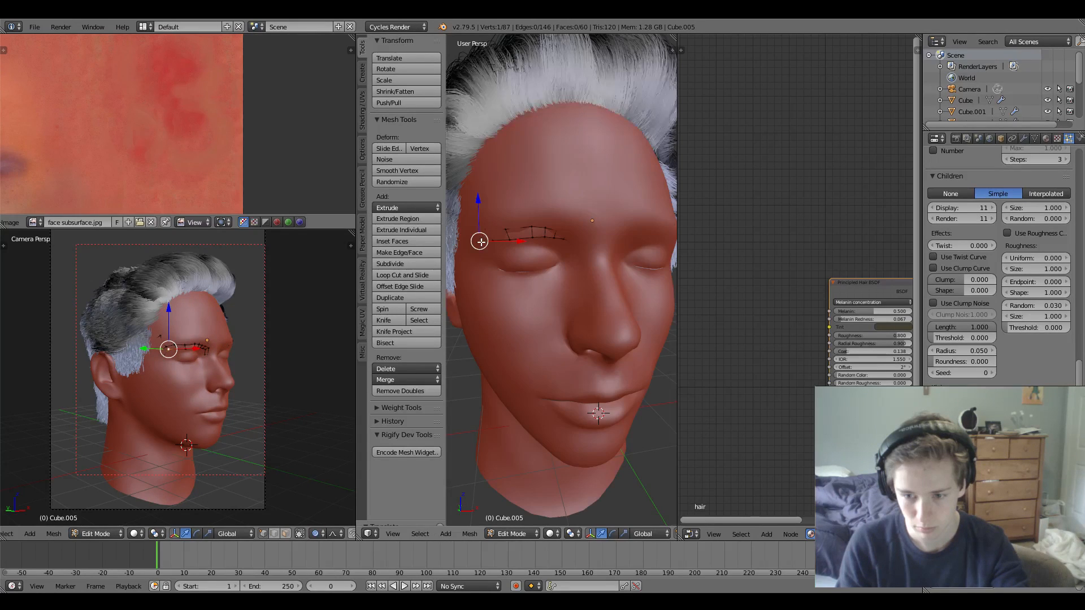
right_click(509, 240, "shift")
key("z")
key("g")
key("z")
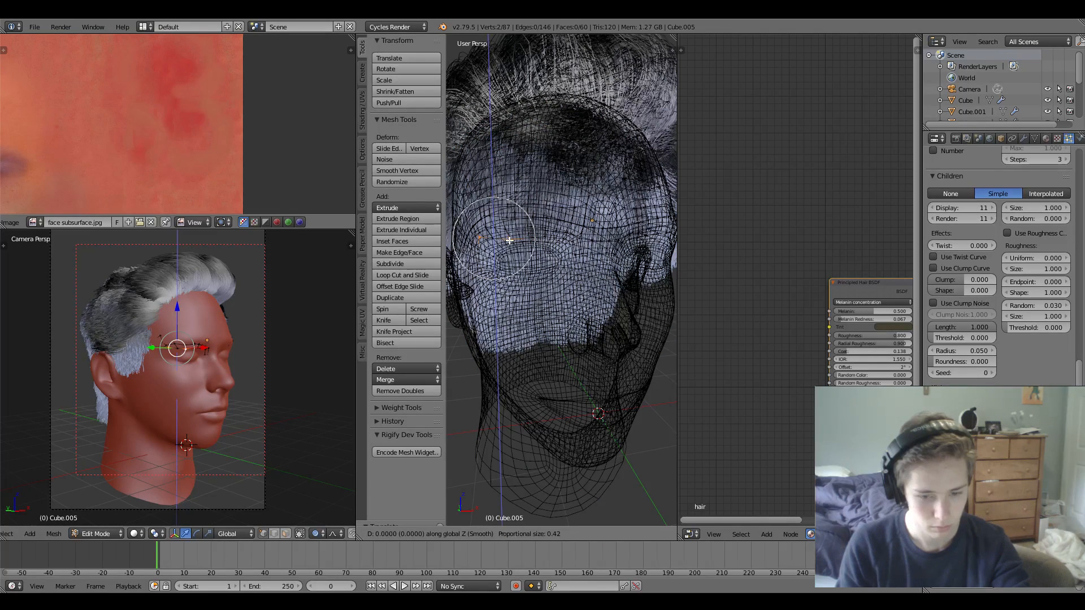
scroll(510, 240, "down", 5)
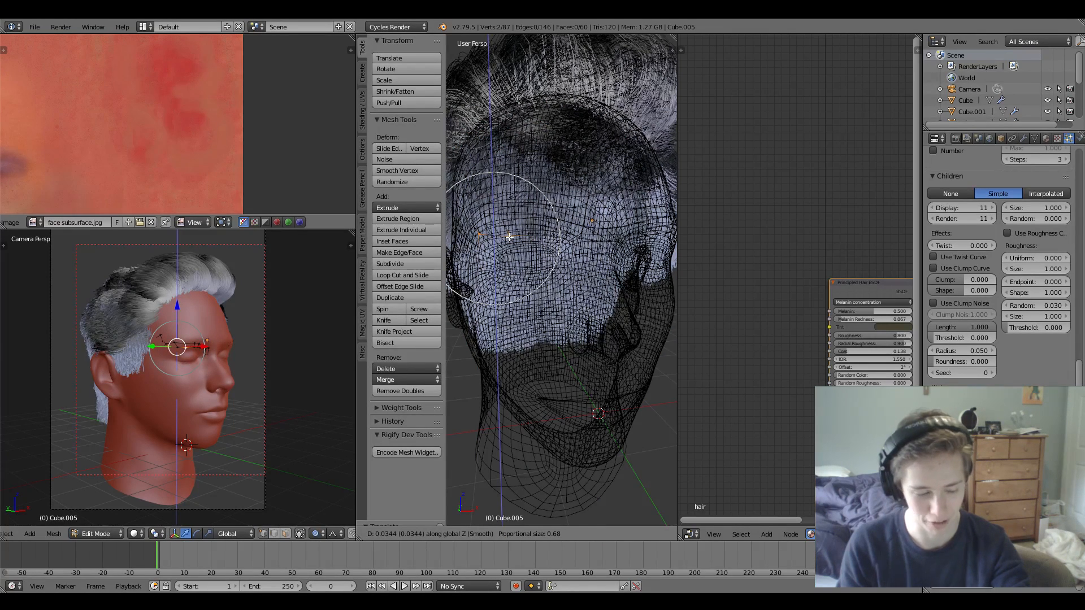
left_click(510, 237)
key("z")
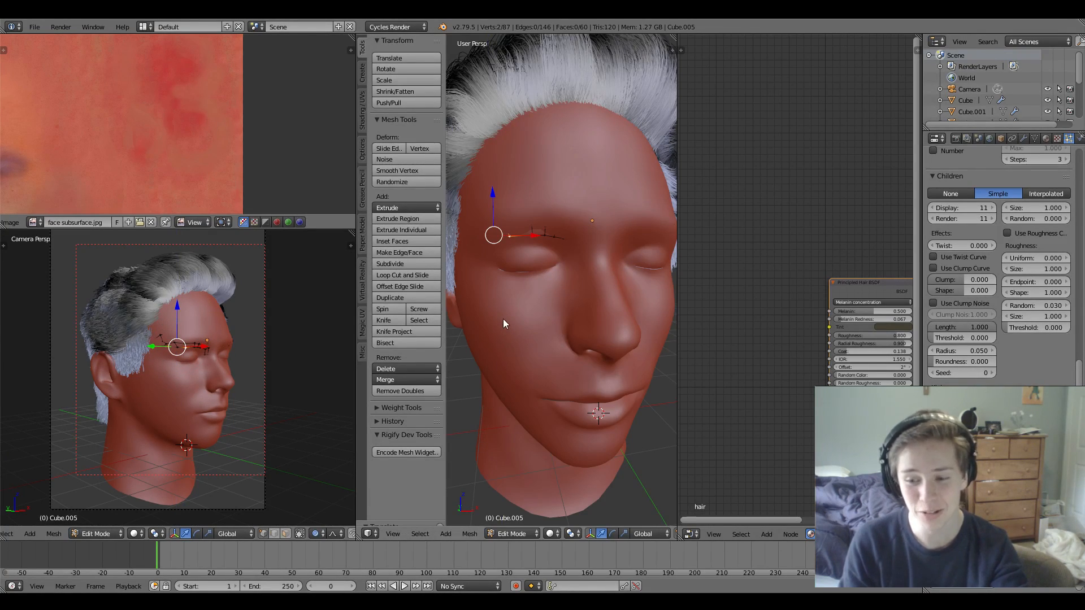
key("Tab")
middle_click_drag(508, 314, 554, 292)
scroll(567, 296, "down", 5)
scroll(518, 307, "up", 5)
Select three connected vertices on the eyebrow mesh's lower edge and move them about 0.008 along global Y without proportional editing.
key("Tab")
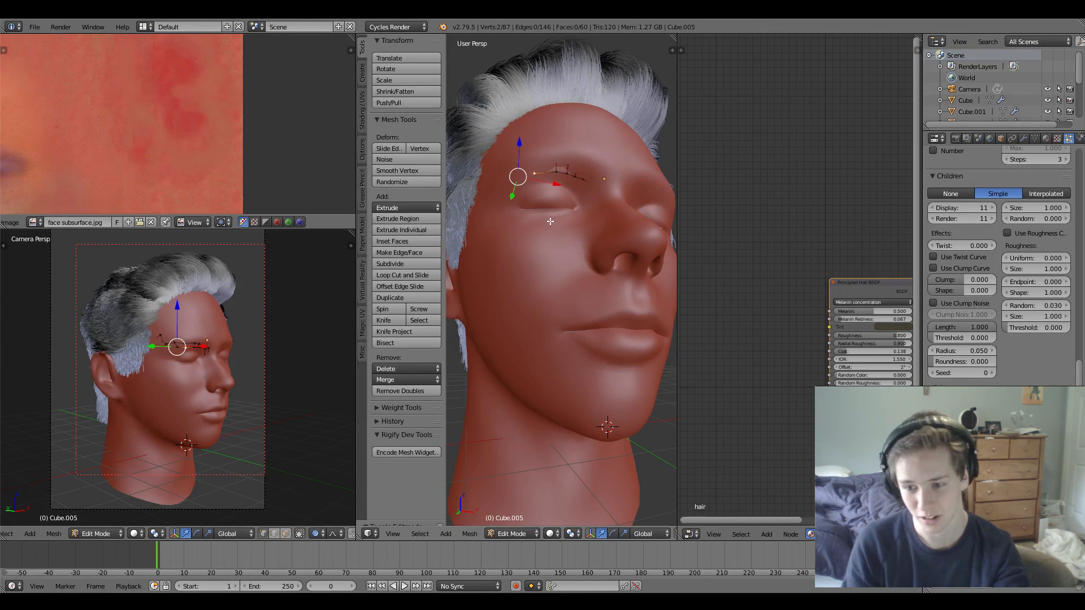
right_click(556, 172)
right_click(565, 176)
right_click(560, 175, "shift")
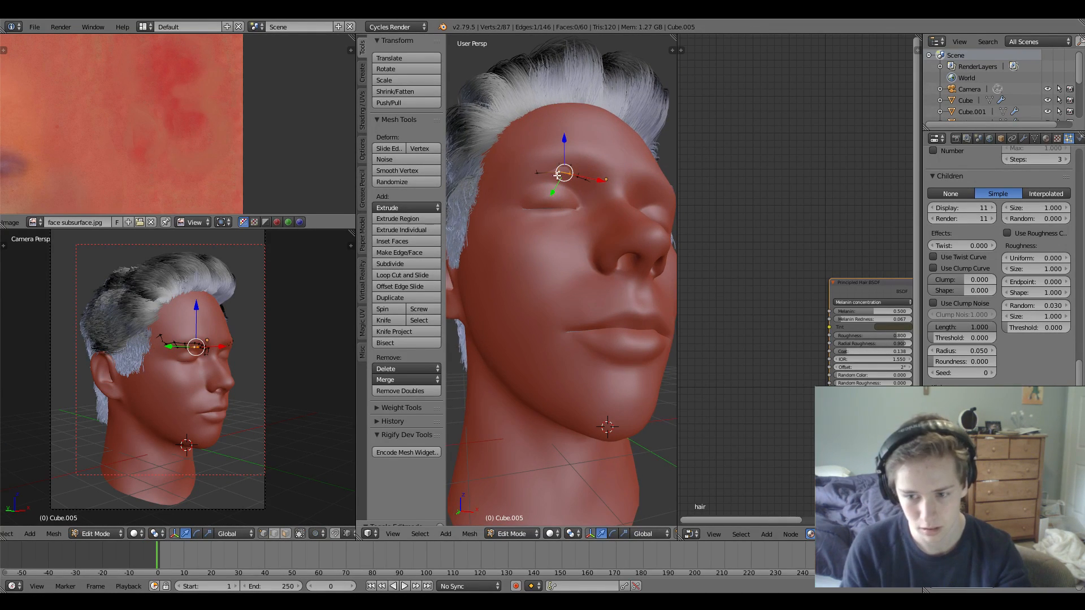
right_click(559, 175, "shift")
key("g")
key("y")
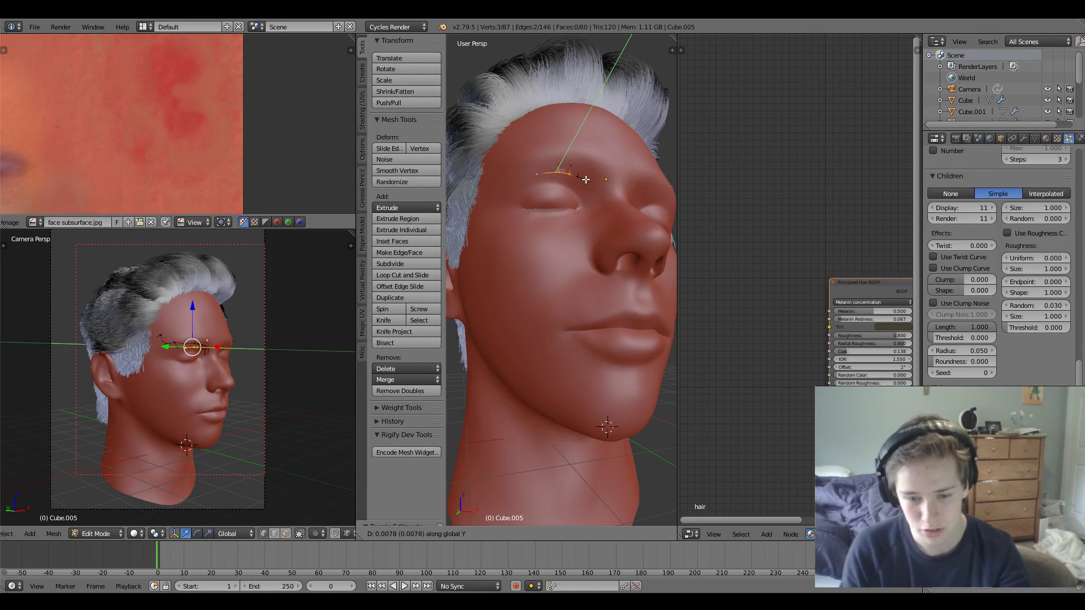
left_click(586, 180)
Add the next lower-edge vertex to the selection and move all four vertices along global Y toward the skin surface.
key("KP_Decimal")
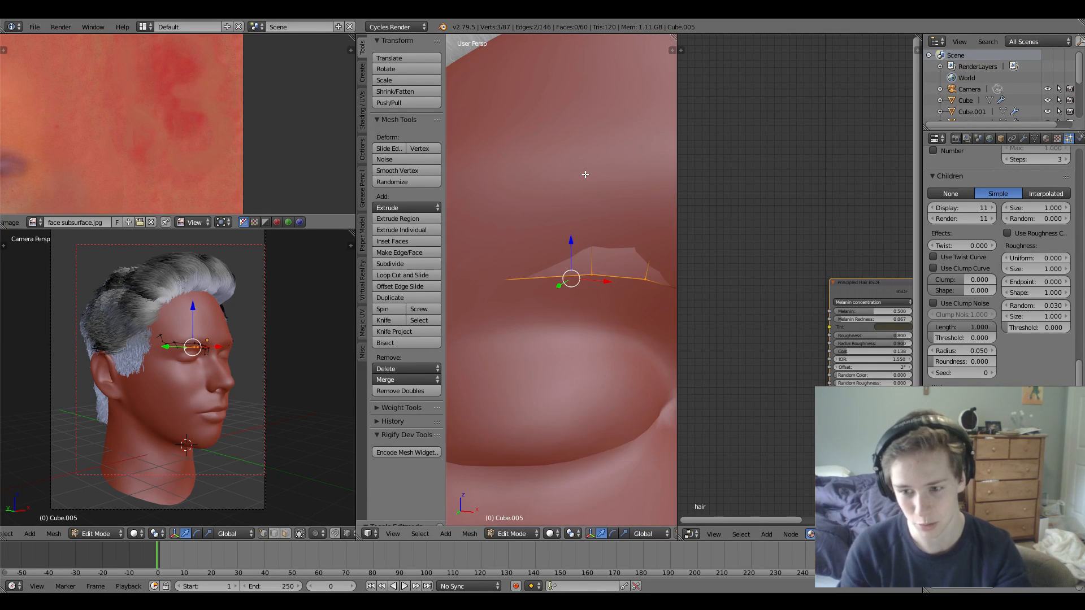
middle_click_drag(588, 260, 635, 276)
right_click(624, 278, "shift")
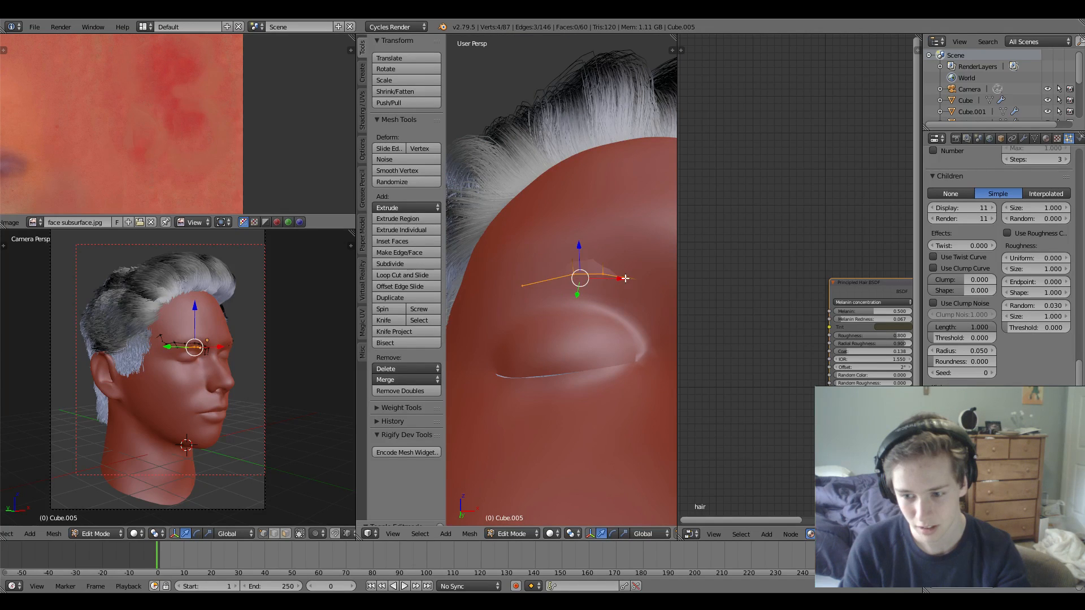
key("g")
key("y")
left_click(640, 235)
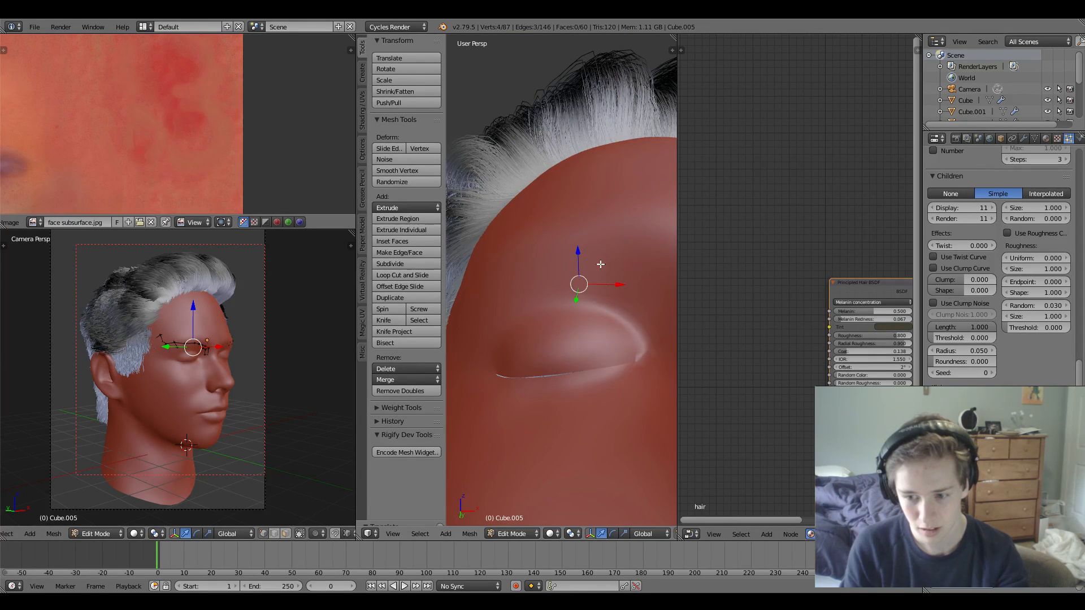
Return to Object Mode, deselect everything and examine the brow hair from the front, far and close up.
key("Tab")
scroll(558, 259, "down", 4)
middle_click_drag(558, 261, 545, 339)
scroll(561, 275, "down", 4)
key("a")
scroll(577, 307, "up", 5)
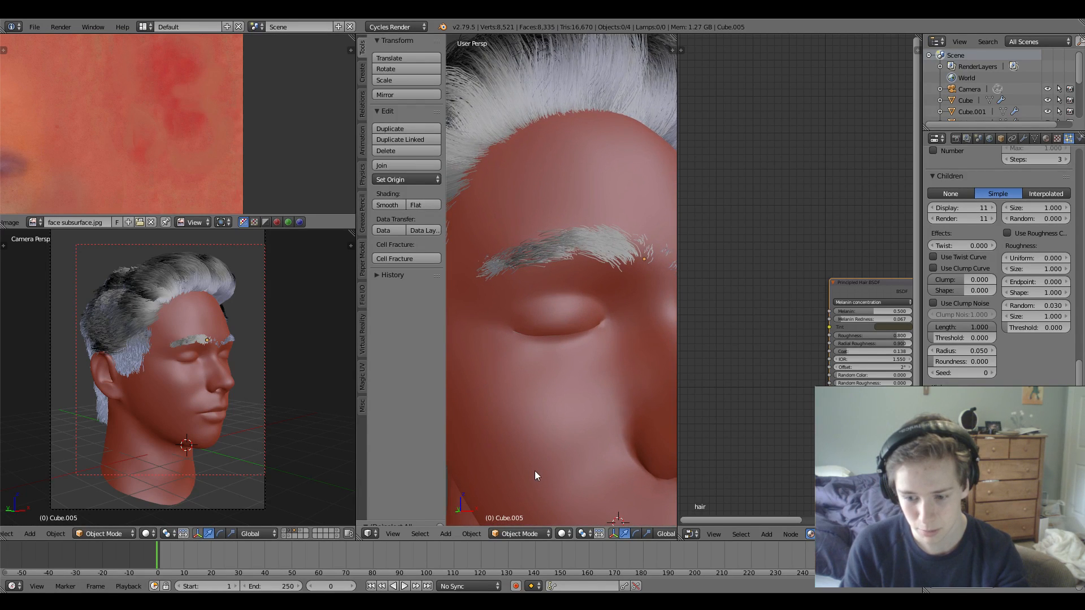
Switch the eyebrow to Particle Edit mode and choose the Cut brush.
left_click(529, 533)
left_click(522, 445)
key("z")
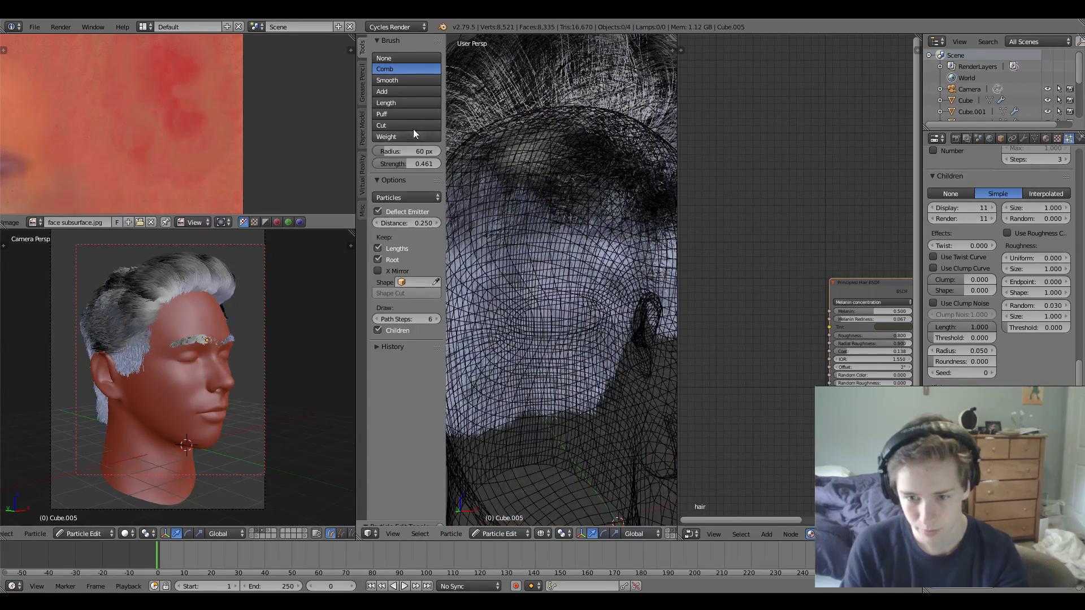
left_click(417, 125)
Try trimming the hairs at the eyebrow's outer end with the Cut brush at radius 29 px.
key("z")
key("z")
key("z")
key("z")
mouse_move(574, 216)
middle_mouse_down()
mouse_move(573, 250)
mouse_move(571, 229)
mouse_move(542, 235)
middle_mouse_up()
key("z")
key("z")
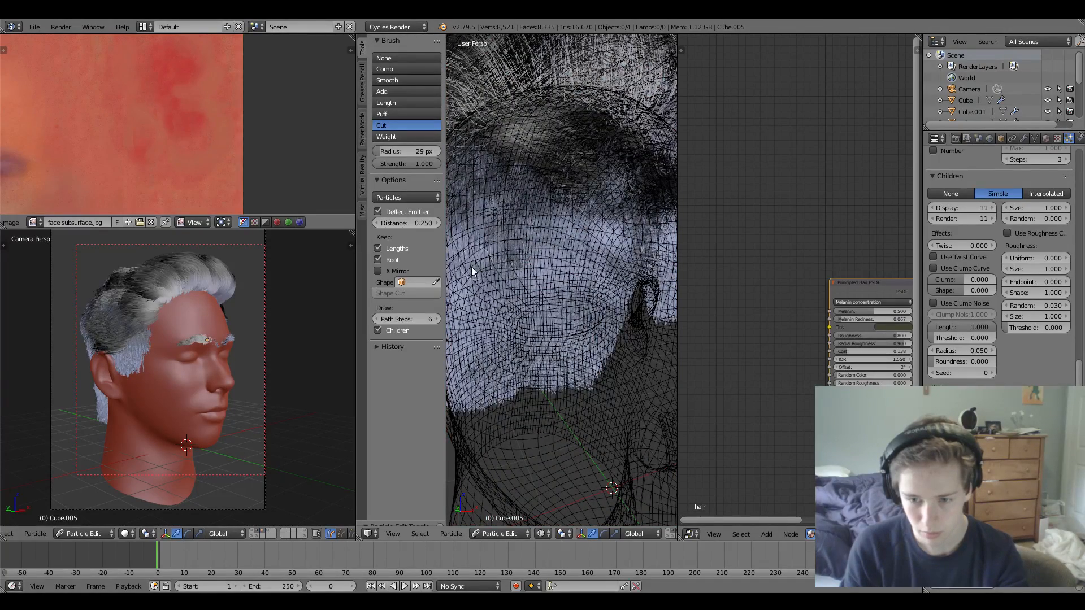
key("z")
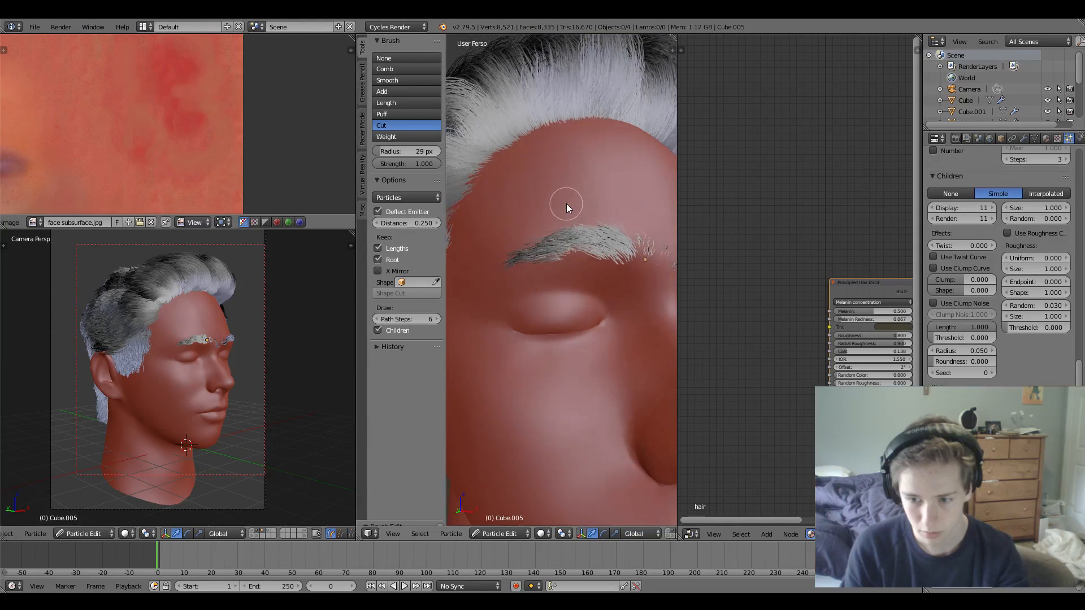
key("z")
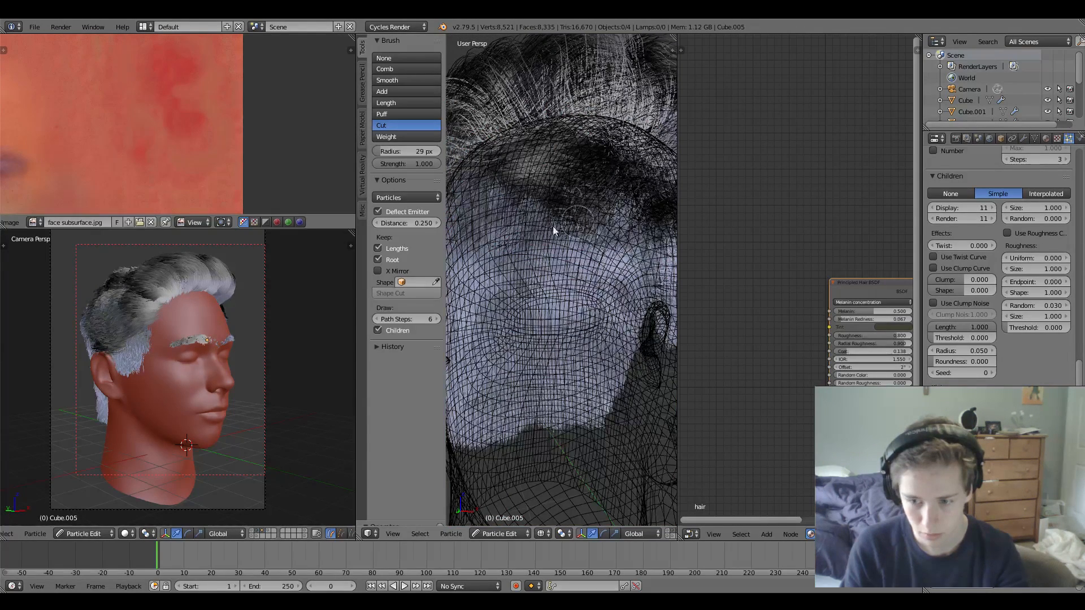
key("z")
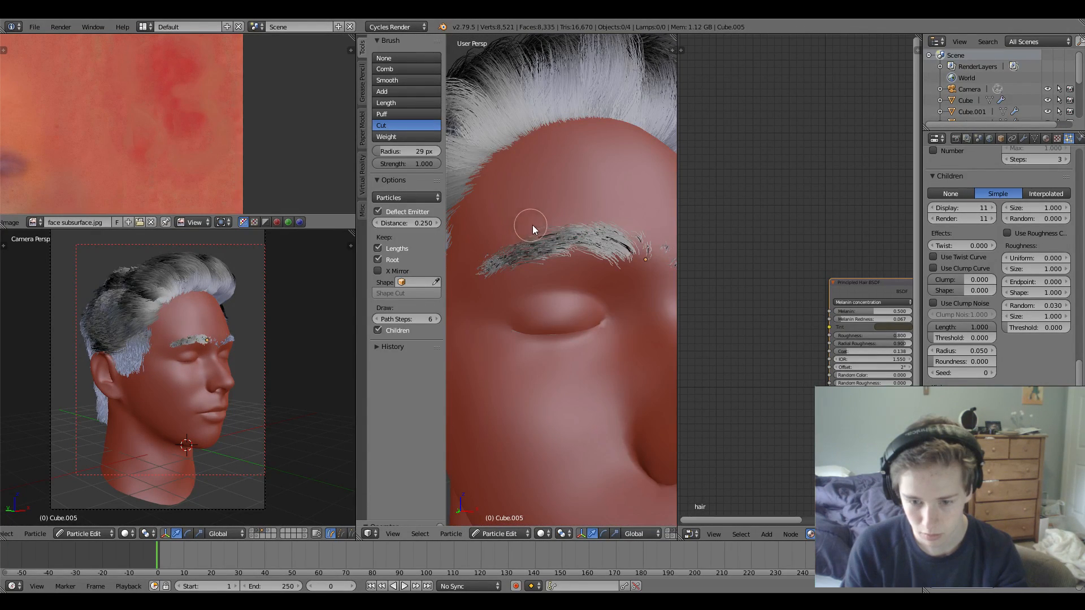
Thin the hairs along the eyebrow's outer upper edge with the Cut brush at radius 29 px, and undo the last cut.
key("z")
left_click_drag(523, 226, 487, 231)
key("z")
key("z")
key("z")
key("z")
key("z")
key("z")
key("z")
key("z")
key("z")
key("z")
key("z")
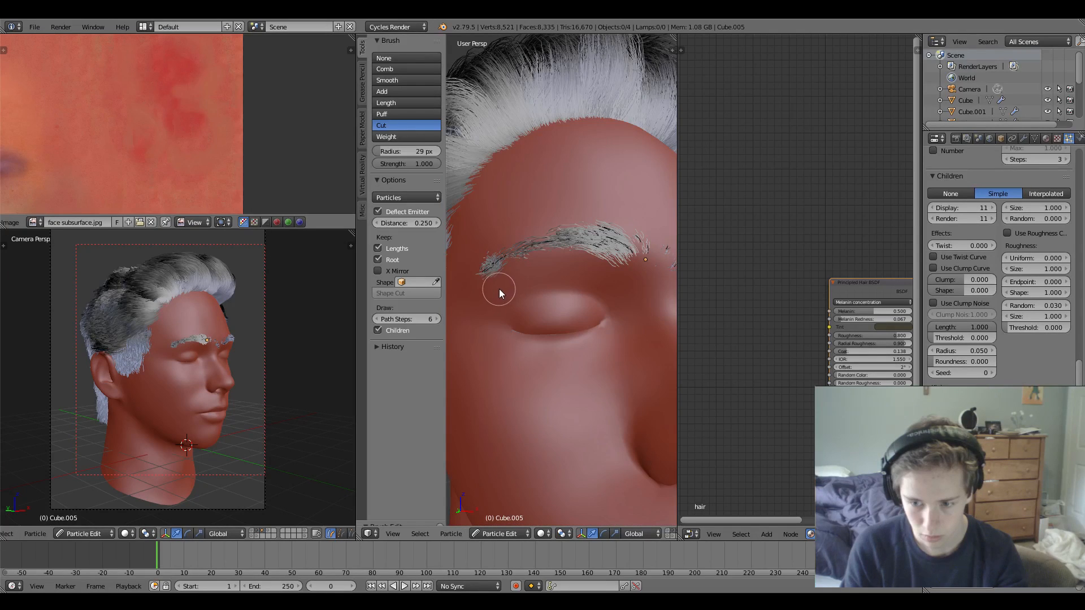
scroll(517, 273, "down", 3)
mouse_move(516, 273)
middle_mouse_down()
mouse_move(528, 296)
mouse_move(532, 237)
middle_mouse_up()
key("ctrl+z")
scroll(517, 220, "up", 2)
Comb the hairs in the middle and at the outer end of the eyebrow with the Comb brush at 60 px radius and 0.461 strength.
left_click(397, 71)
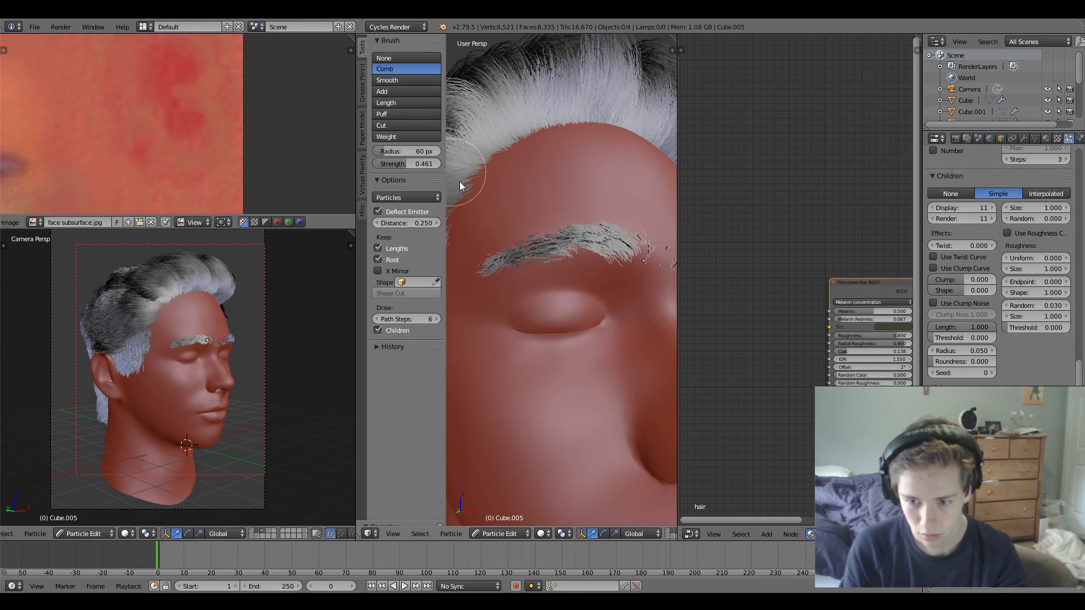
scroll(497, 231, "down", 1)
middle_click_drag(544, 287, 551, 270)
left_click_drag(551, 271, 548, 261)
mouse_move(548, 261)
middle_mouse_down()
mouse_move(556, 290)
mouse_move(541, 272)
mouse_move(577, 250)
mouse_move(574, 240)
mouse_move(575, 267)
middle_mouse_up()
scroll(574, 239, "down", 3)
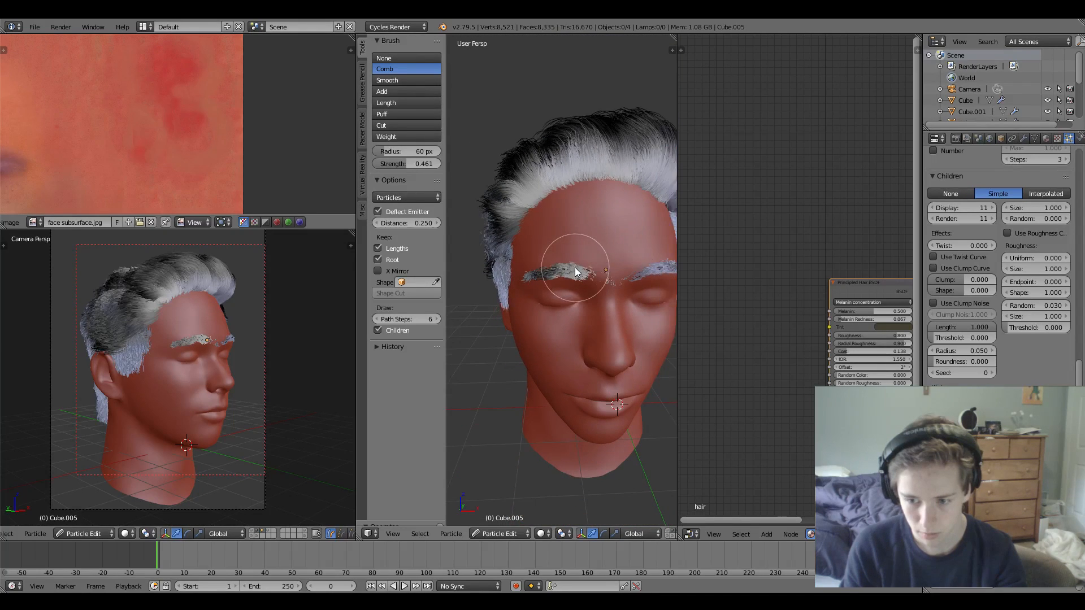
left_click_drag(564, 273, 568, 271)
middle_click_drag(568, 271, 610, 243)
scroll(610, 243, "up", 3)
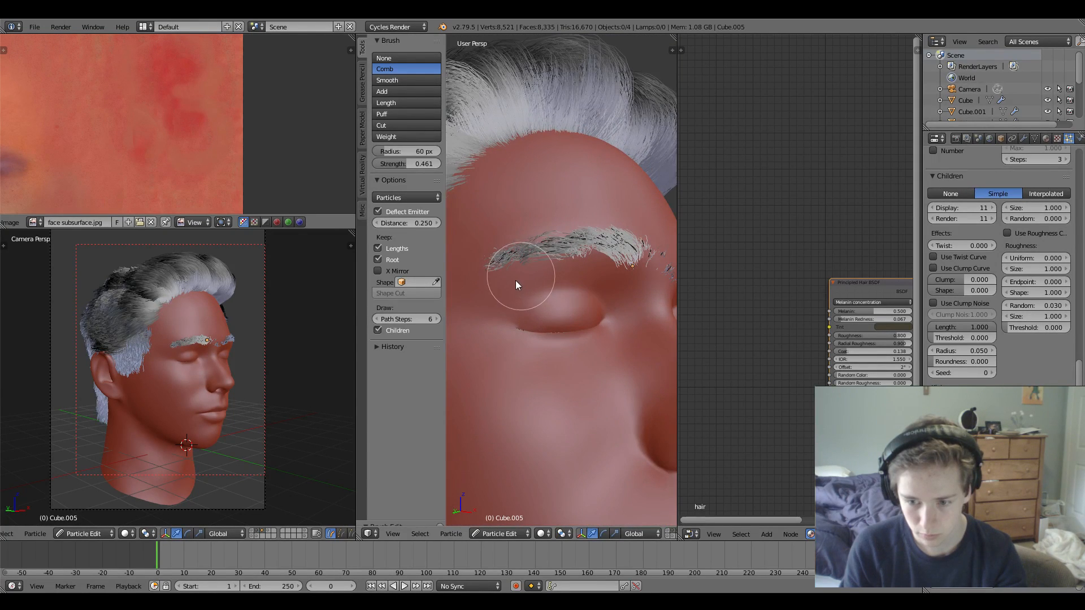
middle_click_drag(493, 279, 489, 256)
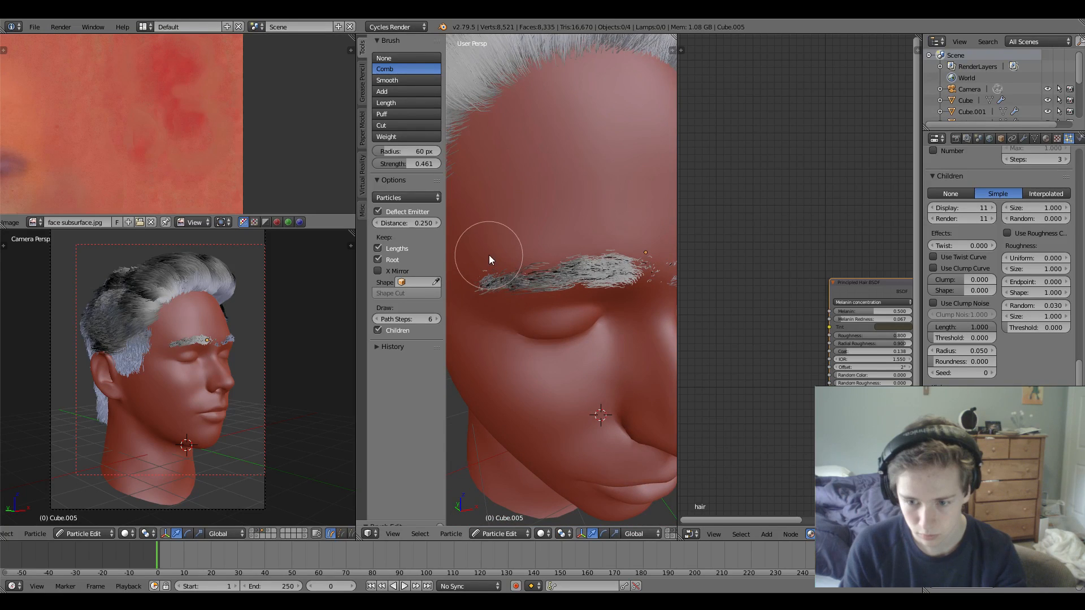
left_click_drag(479, 265, 478, 274)
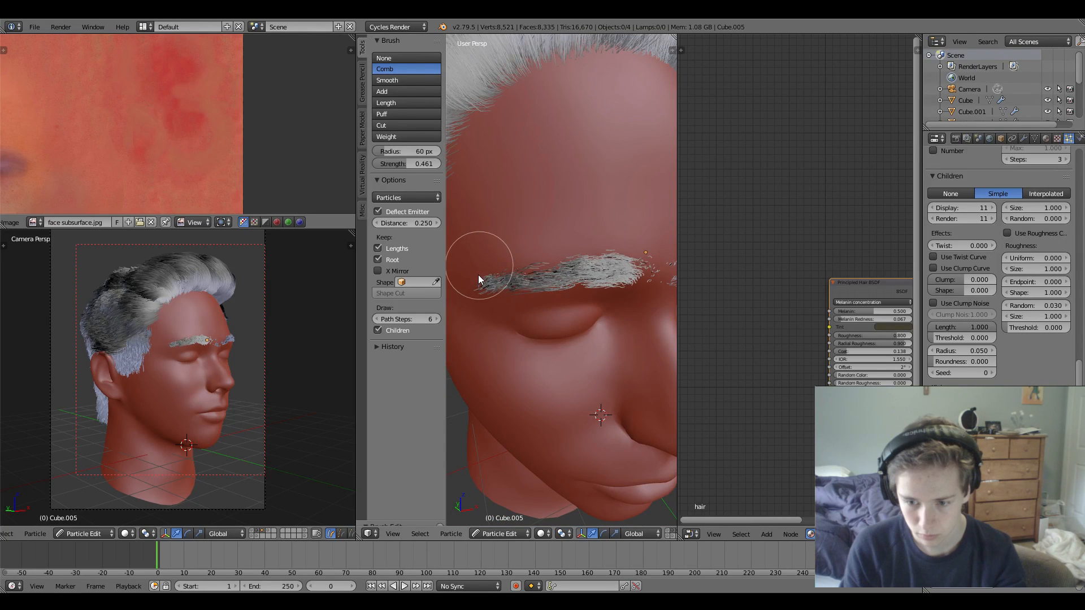
Adjust the hair length at the eyebrow's outer end with the Length brush.
left_click(386, 102)
left_click_drag(487, 292, 480, 288)
mouse_move(481, 288)
middle_mouse_down()
mouse_move(497, 222)
mouse_move(476, 257)
middle_mouse_up()
Inspect the shape of the eyebrow from several angles, comparing wireframe and solid display.
left_click(382, 125)
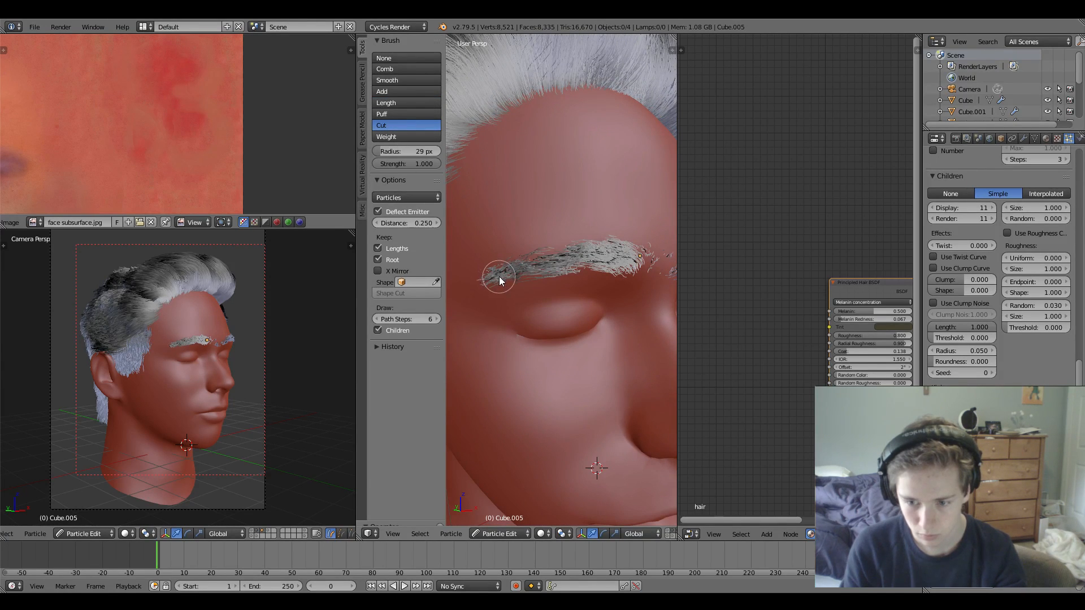
scroll(508, 285, "up", 1)
key("z")
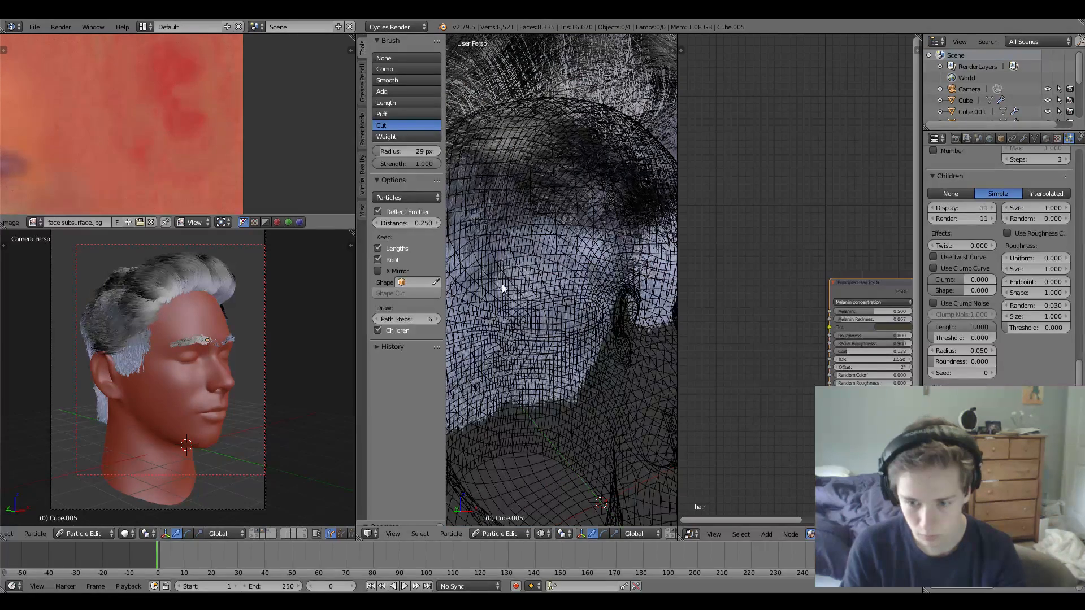
key("z")
key("z")
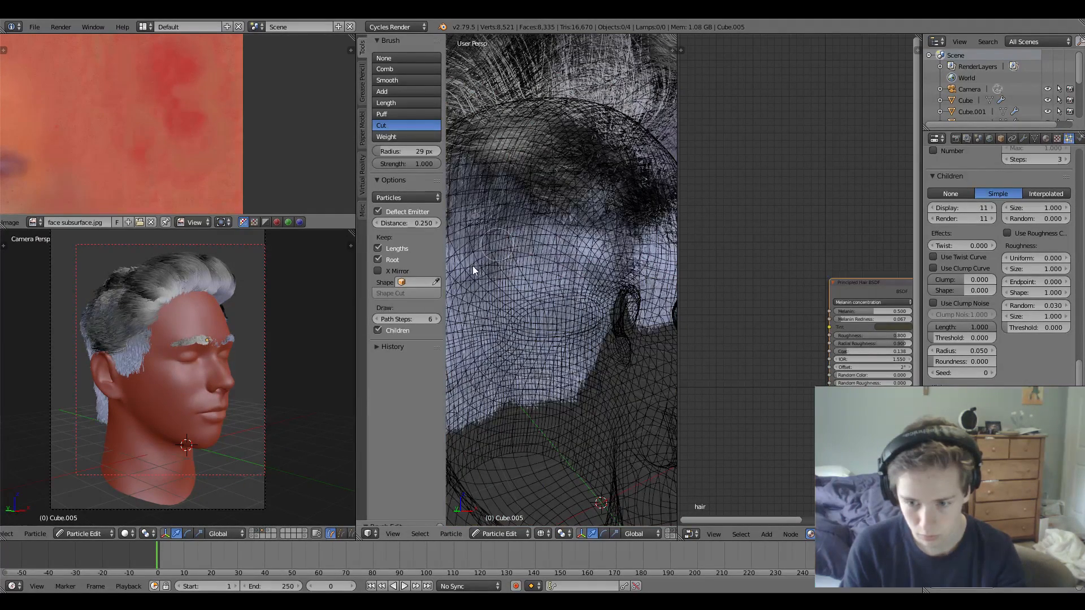
key("z")
scroll(509, 268, "down", 3)
mouse_move(571, 265)
middle_mouse_down()
mouse_move(524, 252)
mouse_move(578, 252)
mouse_move(541, 267)
mouse_move(564, 310)
middle_mouse_up()
scroll(555, 252, "up", 3)
key("z")
key("z")
scroll(544, 270, "down", 3)
scroll(563, 310, "up", 4)
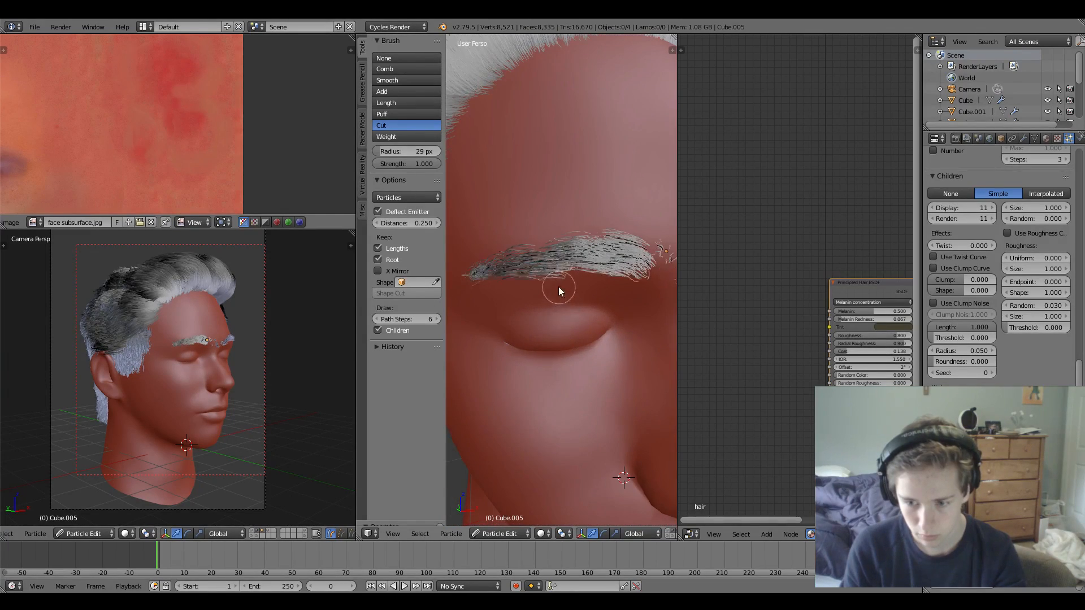
key("z")
key("z")
scroll(529, 287, "down", 5)
scroll(541, 274, "up", 2)
mouse_move(541, 274)
middle_mouse_down()
mouse_move(519, 231)
mouse_move(555, 296)
middle_mouse_up()
scroll(519, 231, "up", 3)
key("z")
key("z")
key("z")
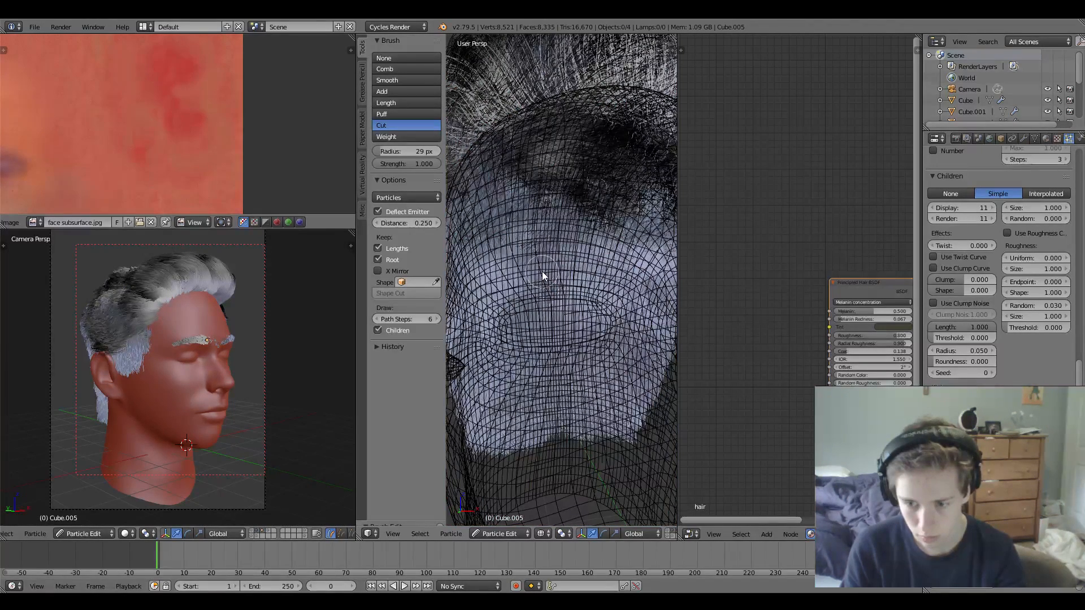
key("z")
key("z")
key("z")
scroll(538, 282, "down", 8)
Switch the eyebrow object from Particle Edit to Object Mode and show the whole head through the camera.
left_click(499, 534)
left_click(511, 456)
middle_click_drag(561, 303, 585, 317)
scroll(515, 274, "down", 4)
key("KP_0")
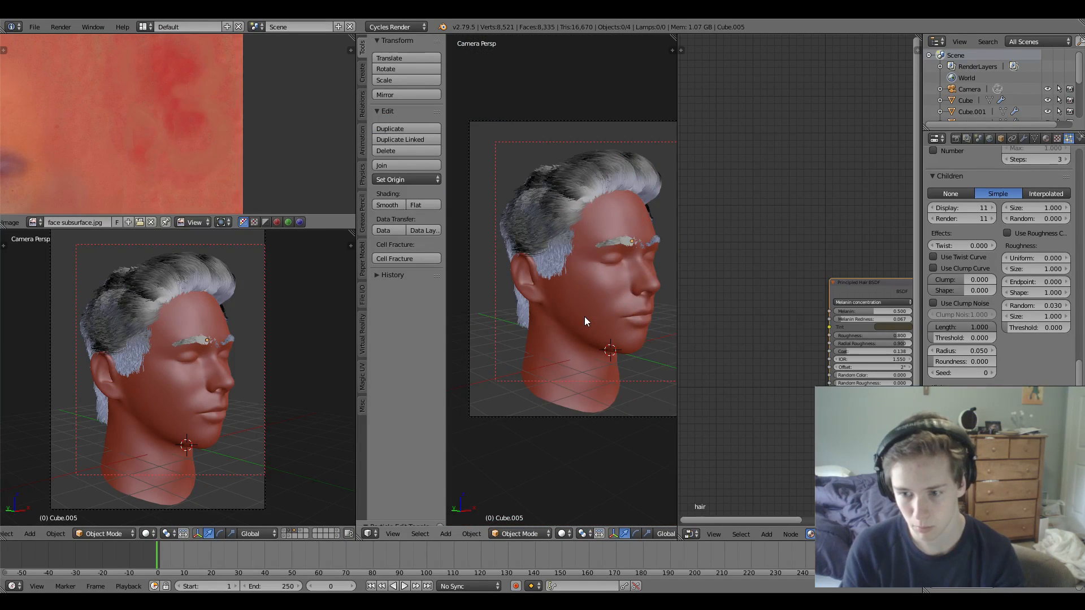
scroll(584, 317, "down", 1)
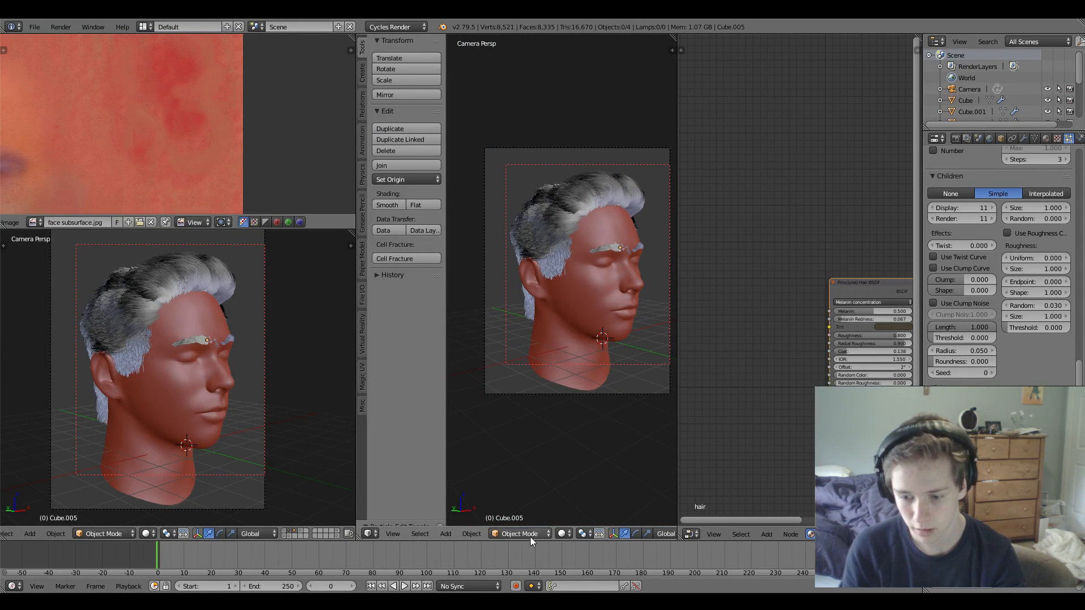
Show the main camera view in Material shading and widen its viewport over the node editor.
left_click(563, 534)
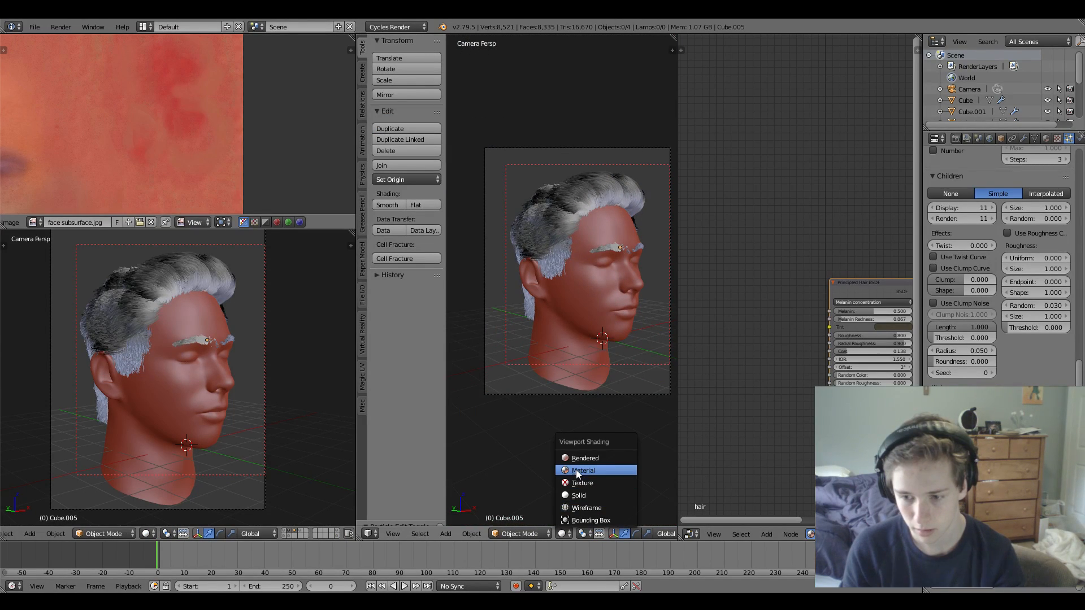
left_click(583, 471)
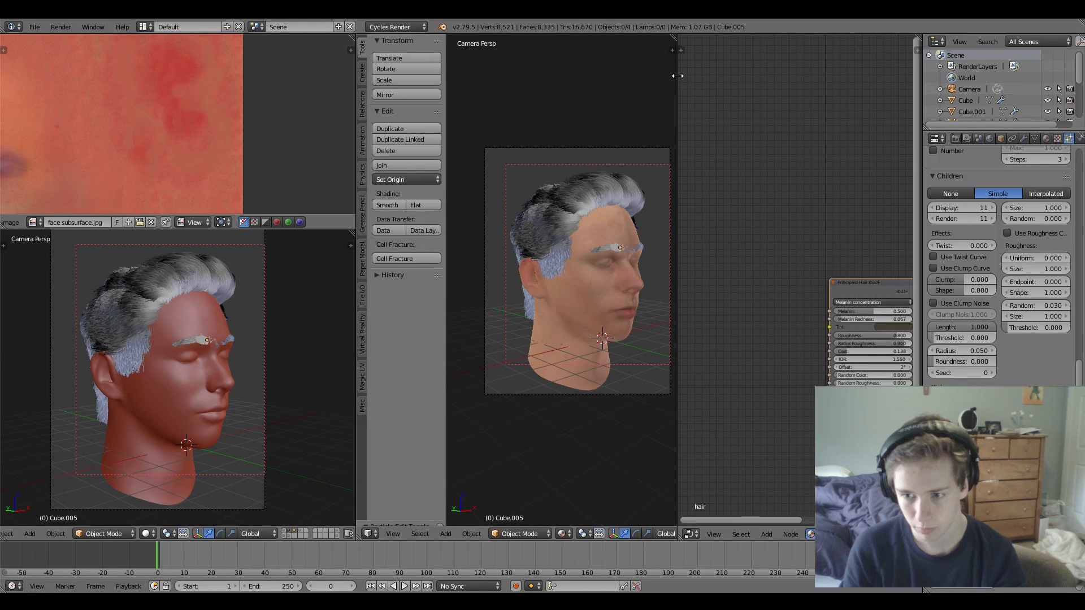
left_click_drag(677, 75, 899, 92)
scroll(735, 210, "up", 5)
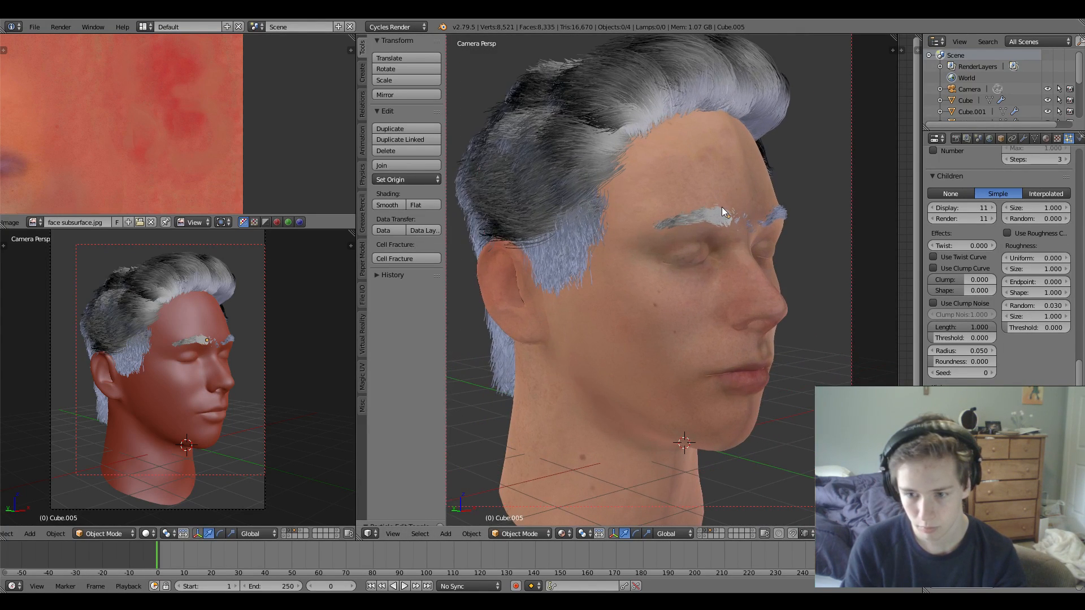
middle_click_drag(721, 207, 744, 236, "shift")
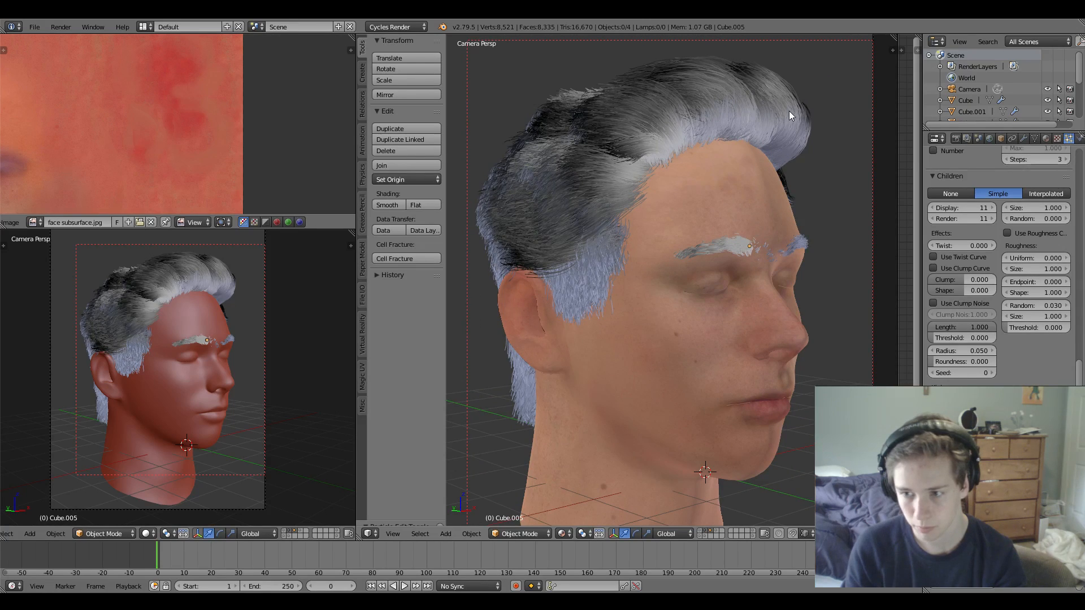
Show the hair's material settings and redraw the render border around the whole camera frame.
left_click(1046, 138)
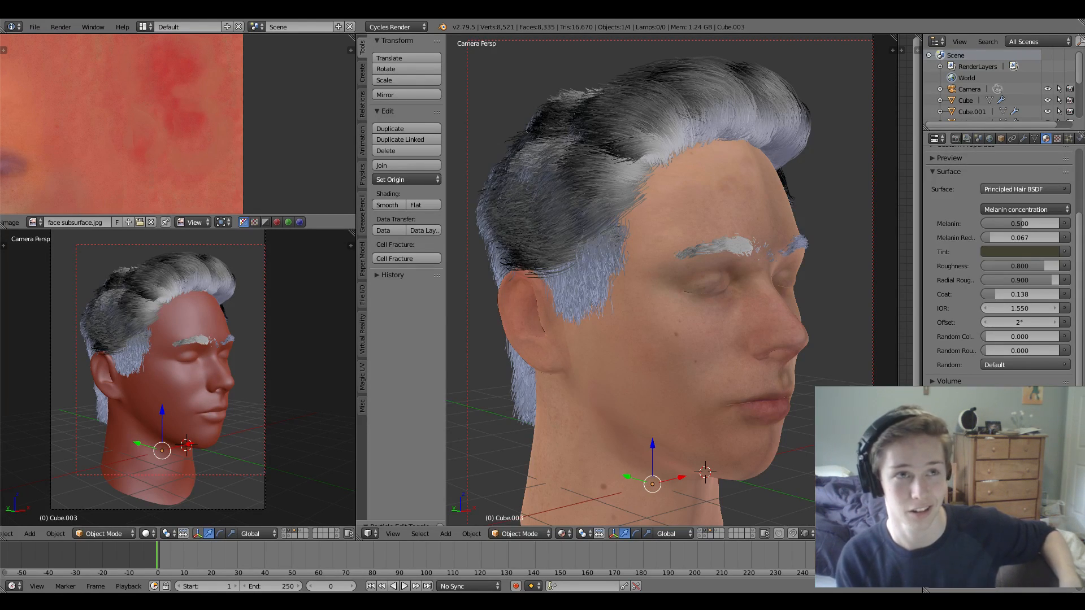
scroll(707, 272, "down", 3)
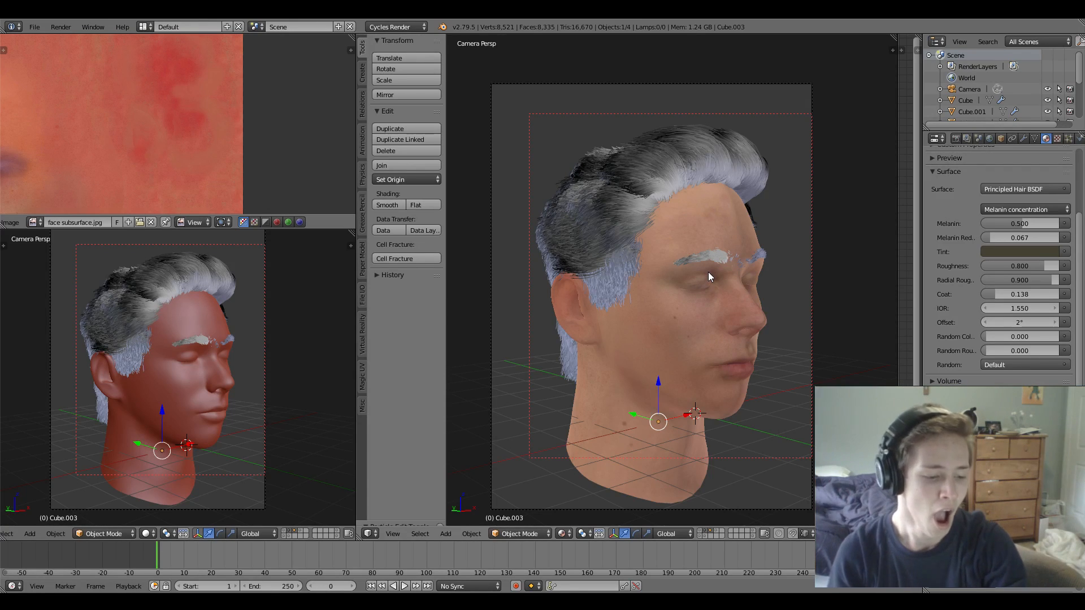
scroll(708, 272, "up", 1)
scroll(215, 333, "down", 2)
key("b")
left_click_drag(47, 260, 306, 485)
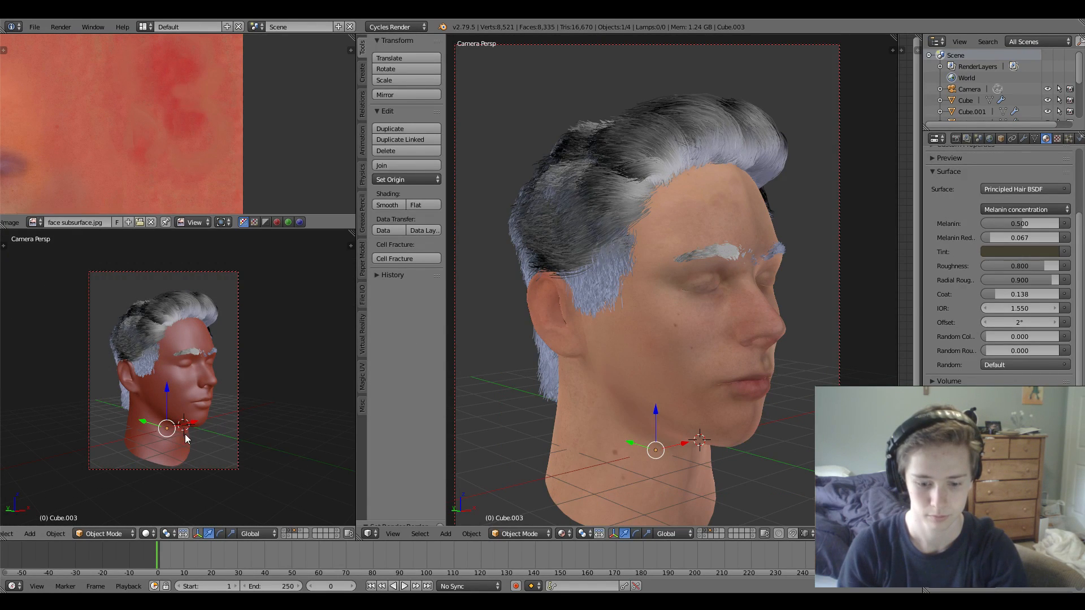
Reframe the head in the smaller camera viewport with Solid shading and save the file over the existing version.
middle_click_drag(185, 434, 198, 433, "shift")
left_click(151, 533)
left_click(160, 493)
scroll(234, 334, "up", 2)
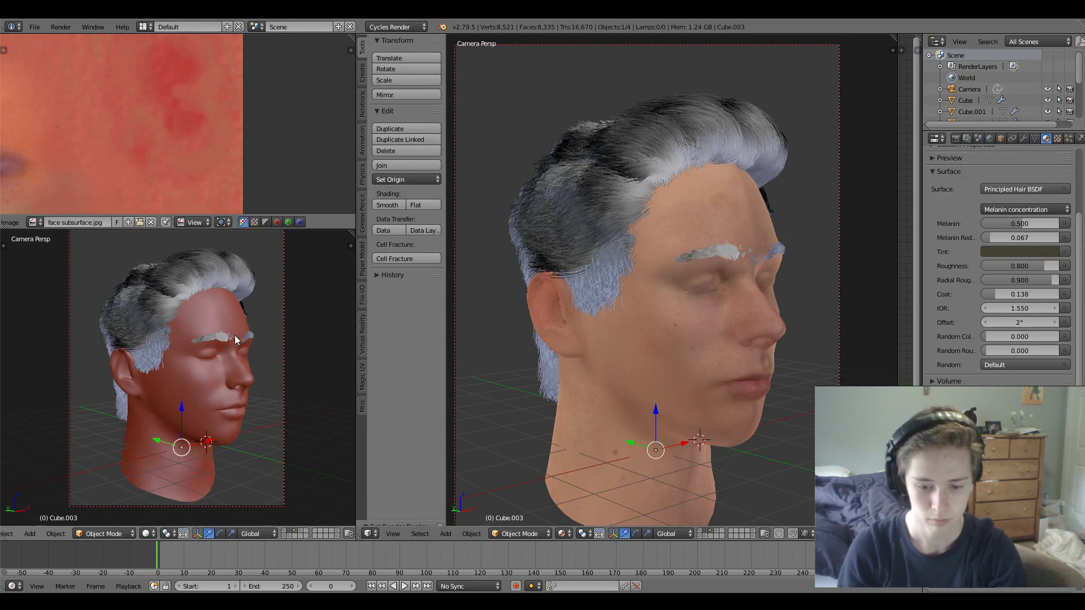
middle_click_drag(233, 334, 237, 347, "shift")
key("ctrl+s")
left_click(238, 347)
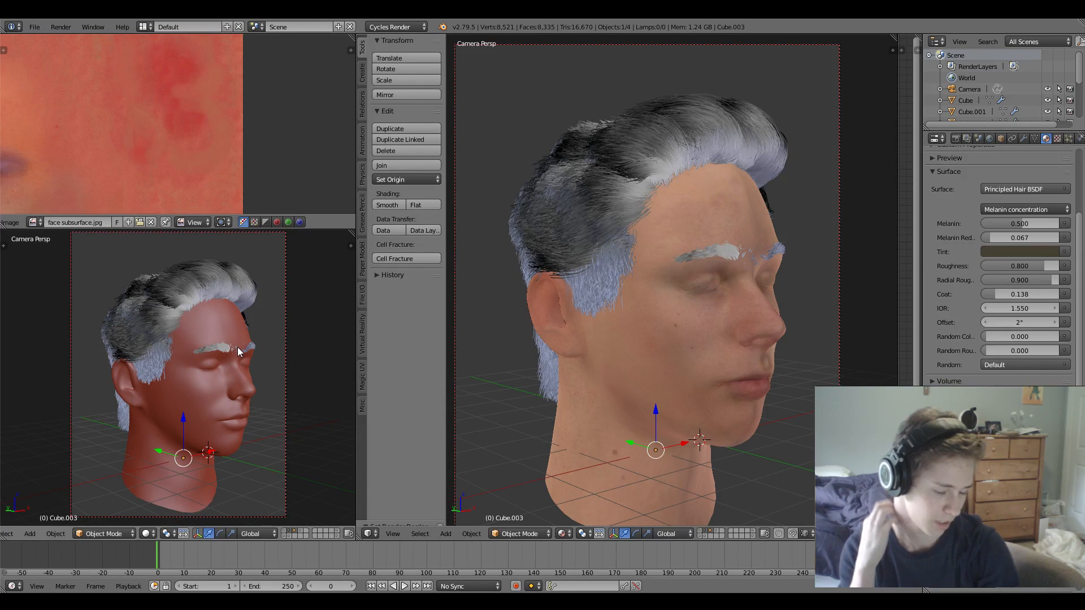
Preview the head in Rendered shading in the smaller camera viewport, enlarging that viewport to examine the hair and eyebrow.
left_click(148, 533)
left_click(156, 459)
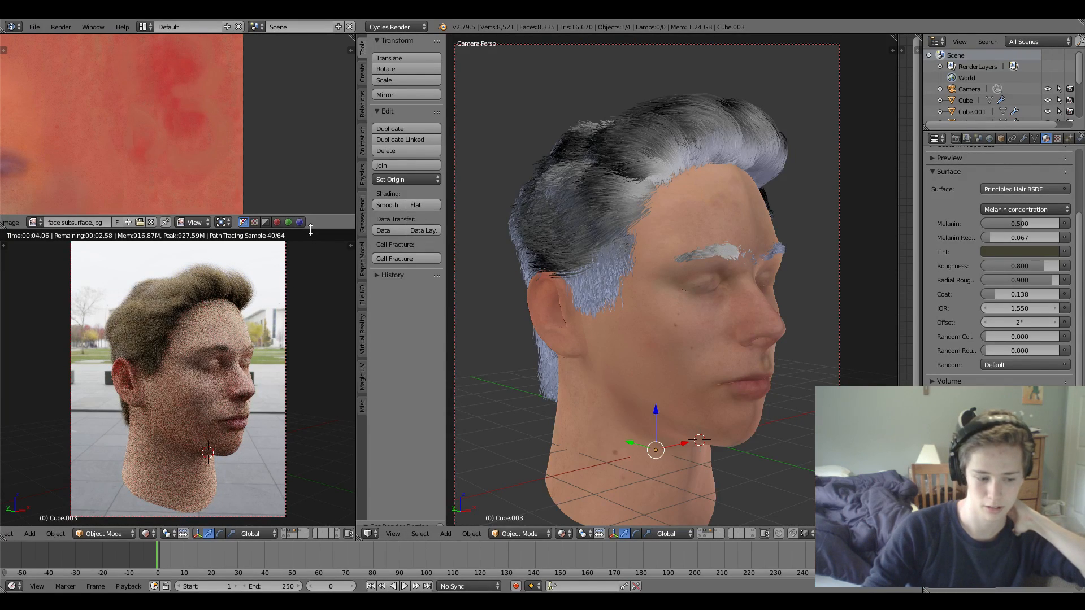
left_click_drag(310, 229, 311, 92)
scroll(287, 175, "up", 1)
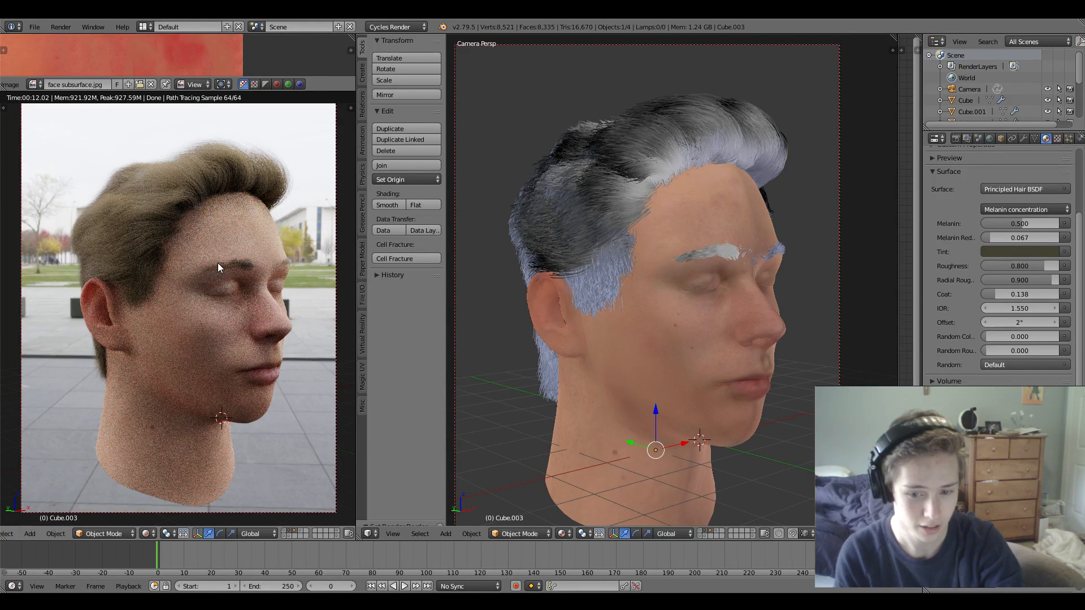
key("shift+z")
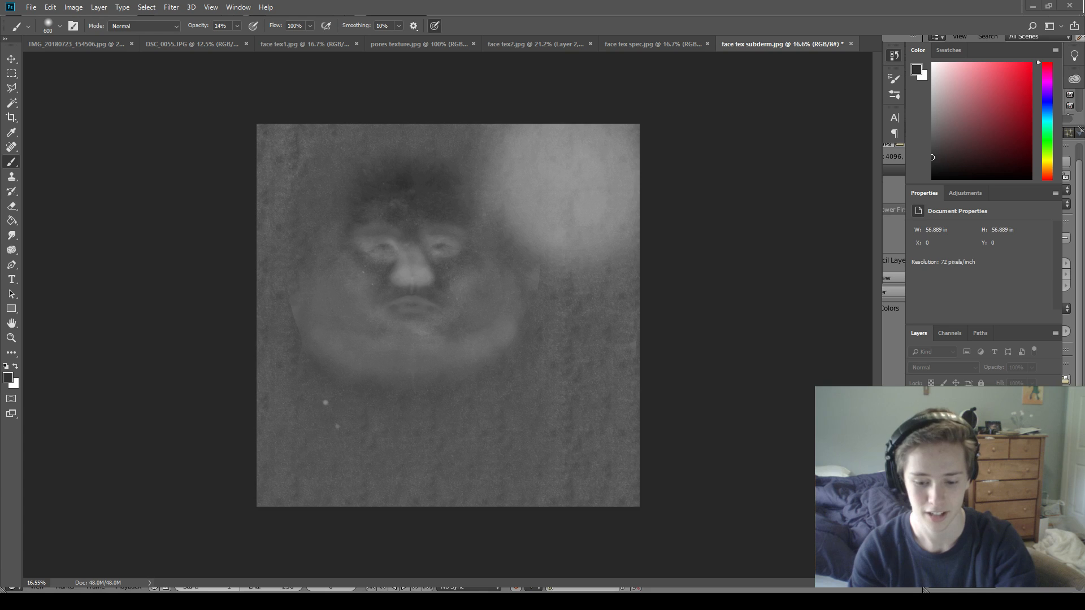
Switch to Photoshop and close all the open photos and face texture images, from the first photo to face tex subderm.jpg.
left_click(130, 47)
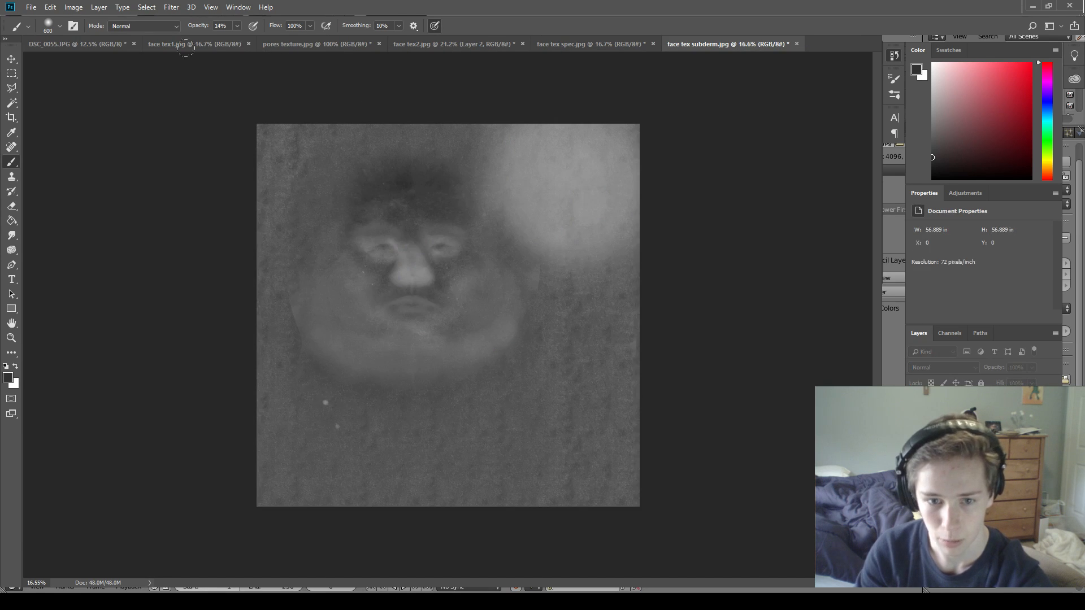
left_click(137, 42)
left_click(135, 43)
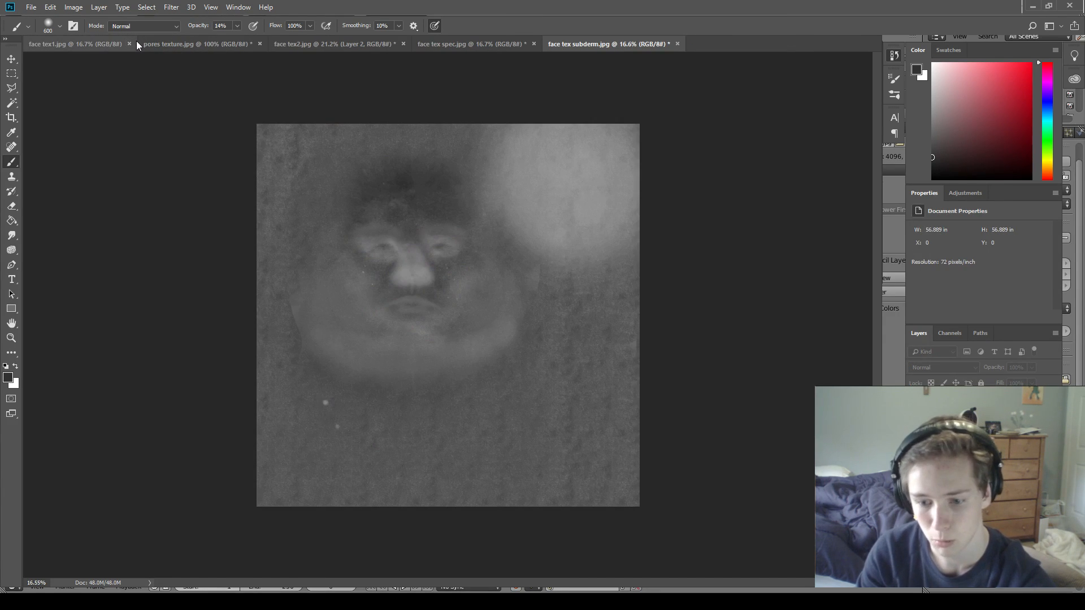
left_click(130, 43)
left_click(144, 44)
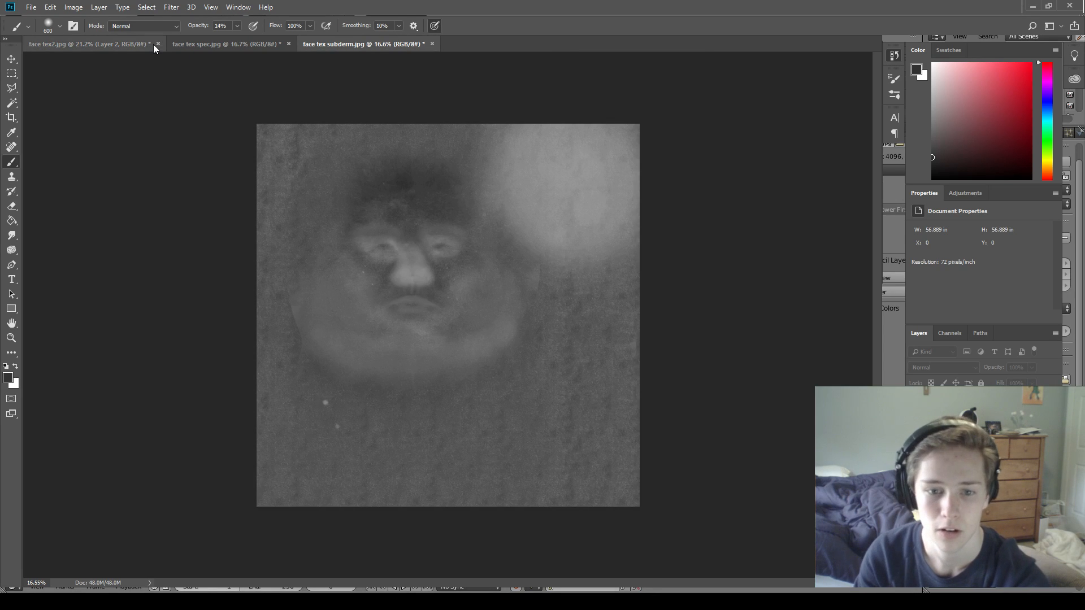
left_click(157, 45)
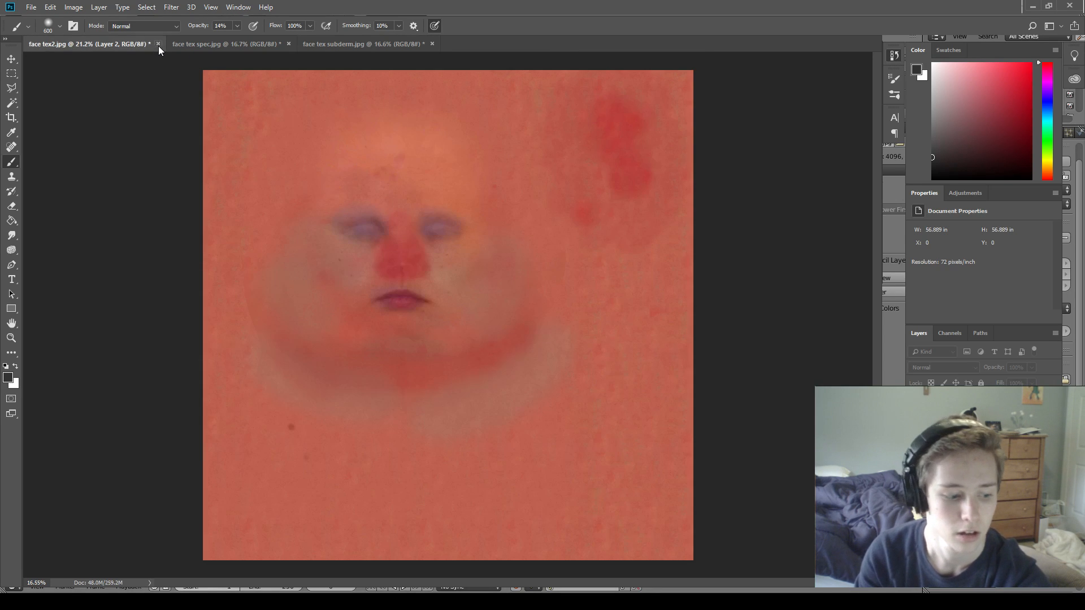
left_click(158, 45)
left_click(147, 43)
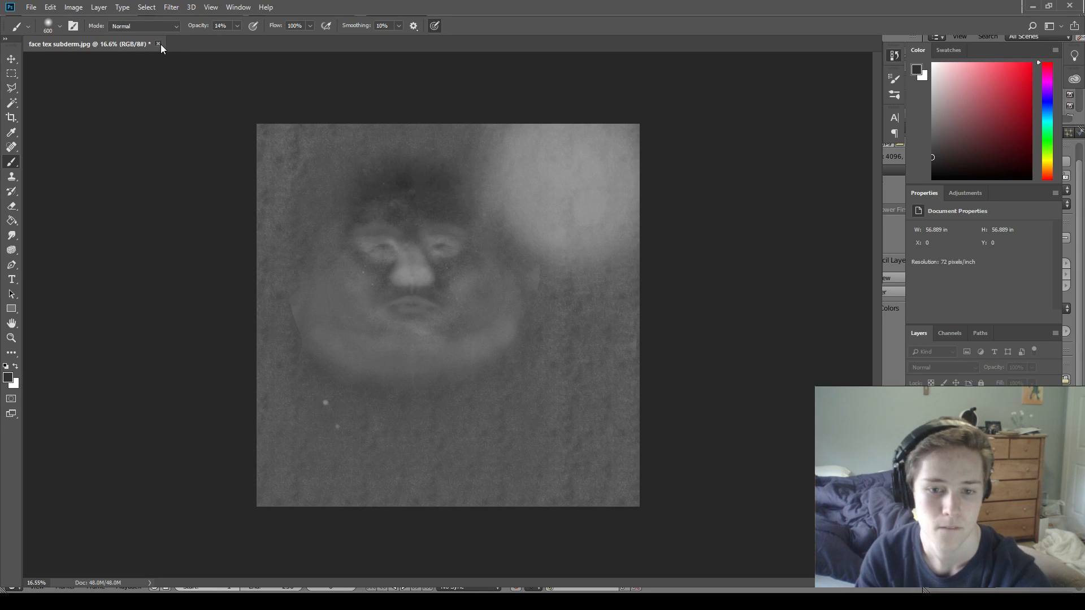
left_click(158, 43)
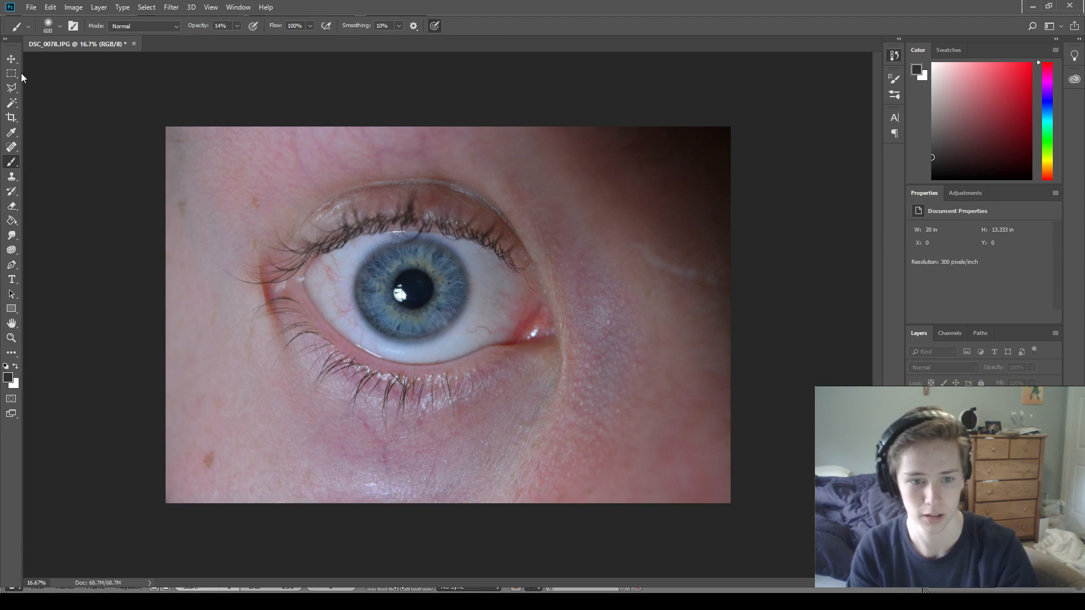
Crop the eye photo DSC_0078.JPG tightly around the iris, to about 4.54 by 4.4 in.
left_click(12, 74)
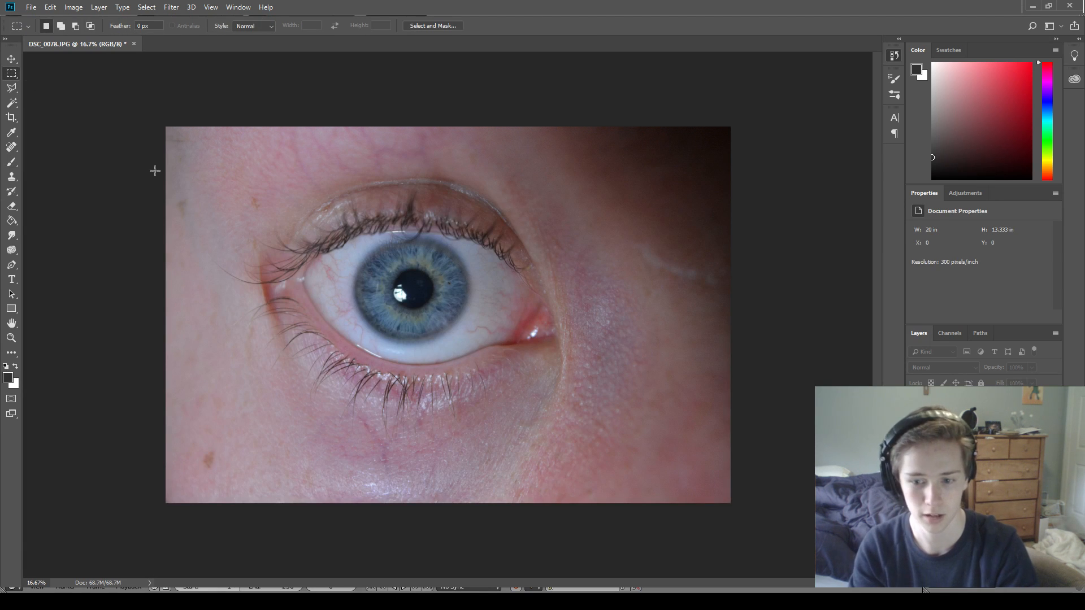
left_click_drag(435, 332, 477, 349)
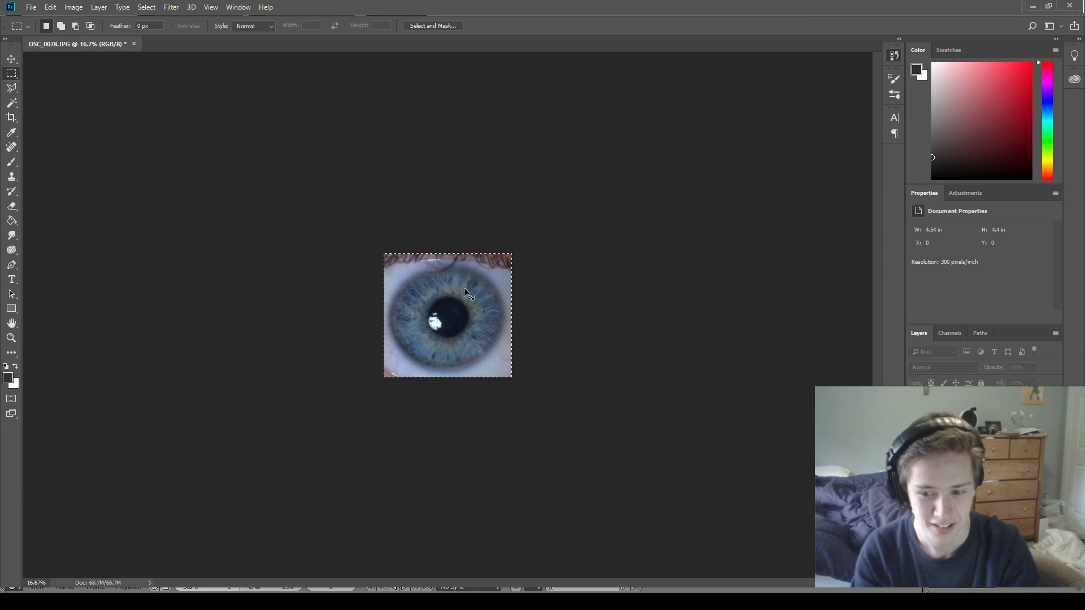
scroll(476, 317, "up", 2, "alt")
scroll(476, 321, "up", 3, "alt")
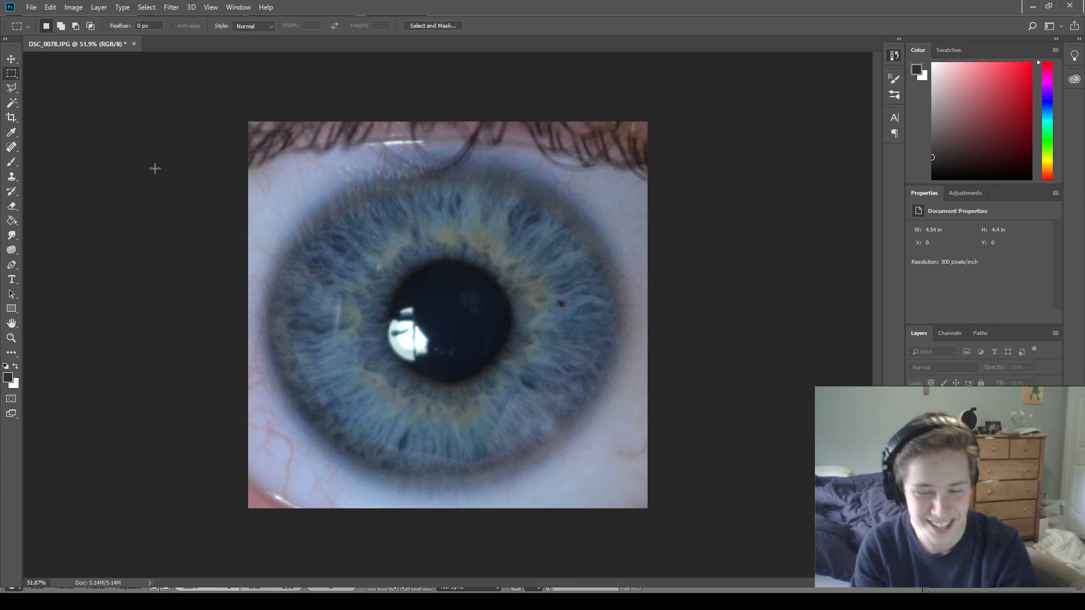
Stretch the whole iris image vertically about its centre to about 106.74% height so the iris becomes rounder.
key("ctrl+a")
key("ctrl+t")
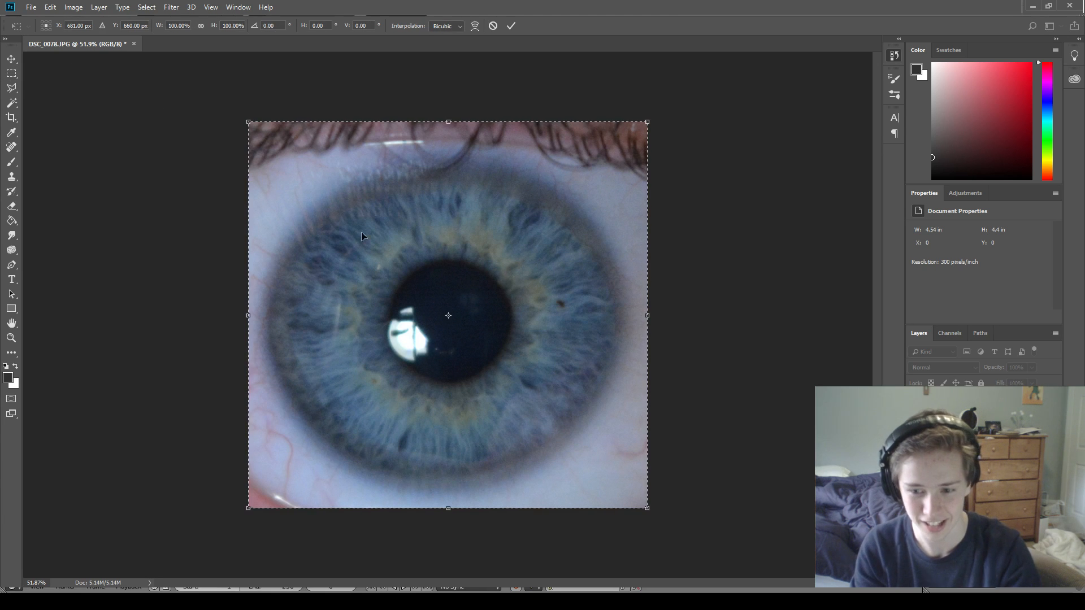
left_click_drag(448, 511, 447, 523, "alt")
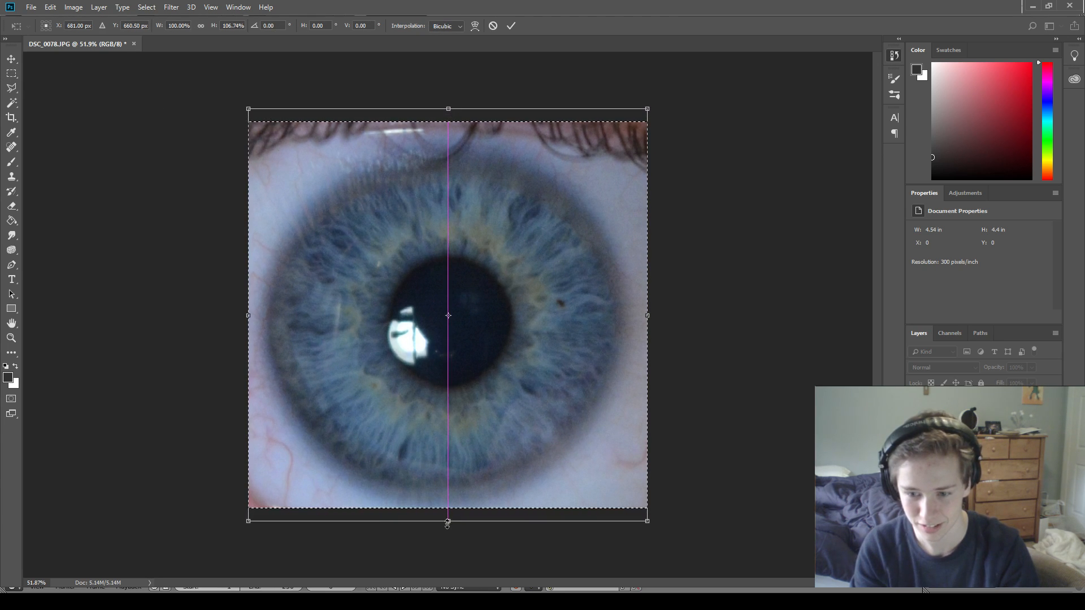
key("Return")
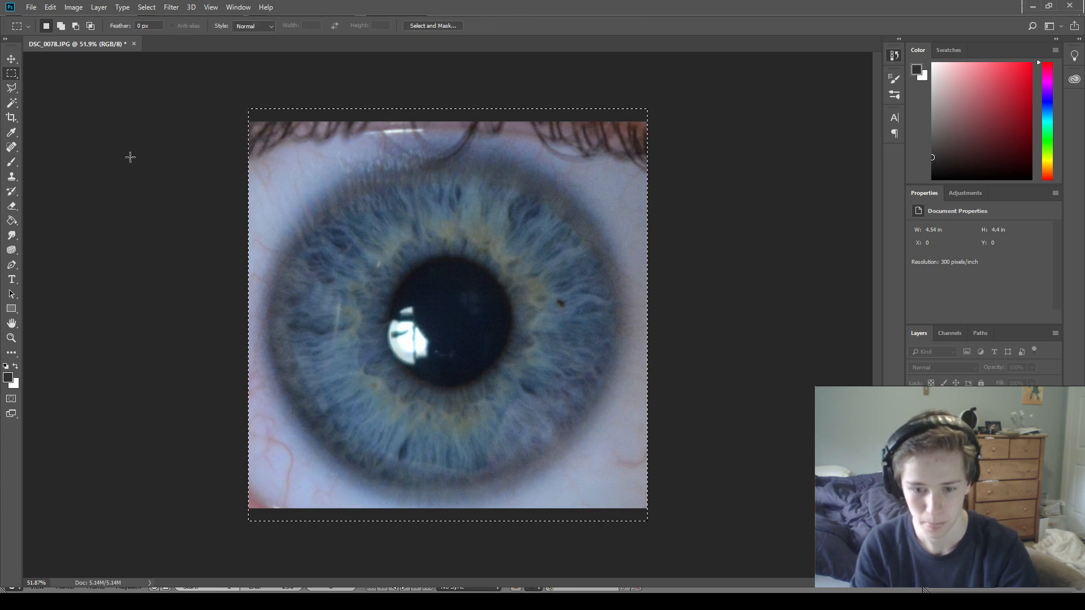
Clear the selection that extends past the image and select the entire canvas with the Rectangular Marquee tool active.
key("b")
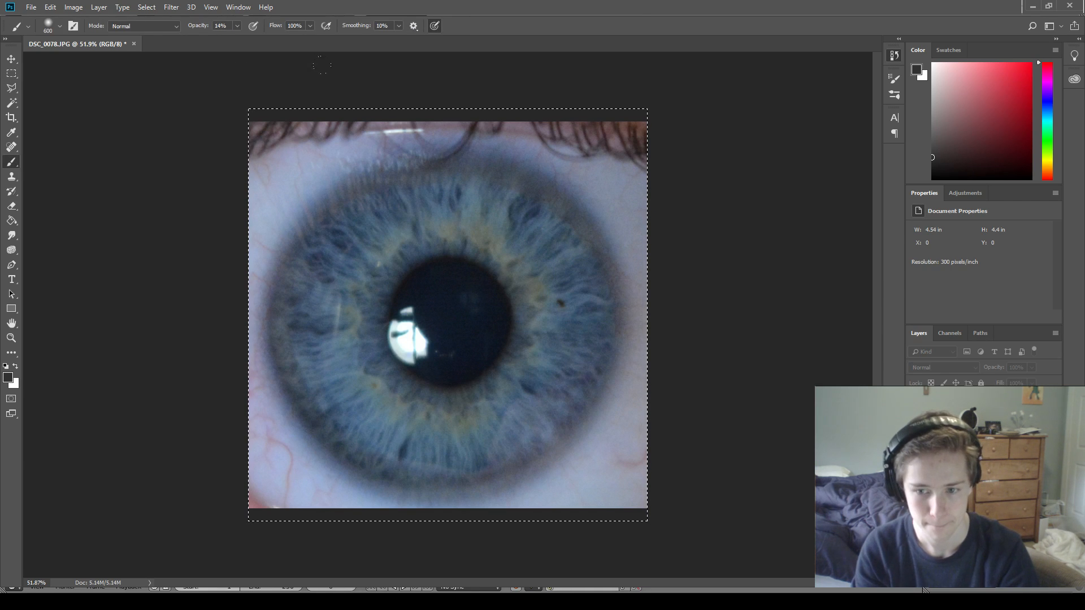
key("j")
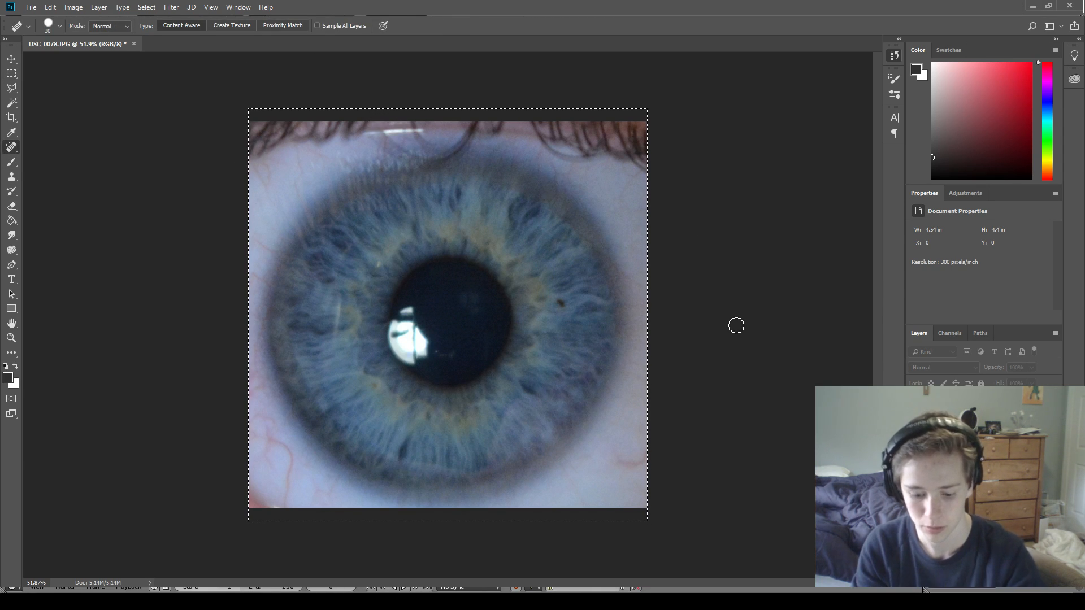
key("m")
key("ctrl+d")
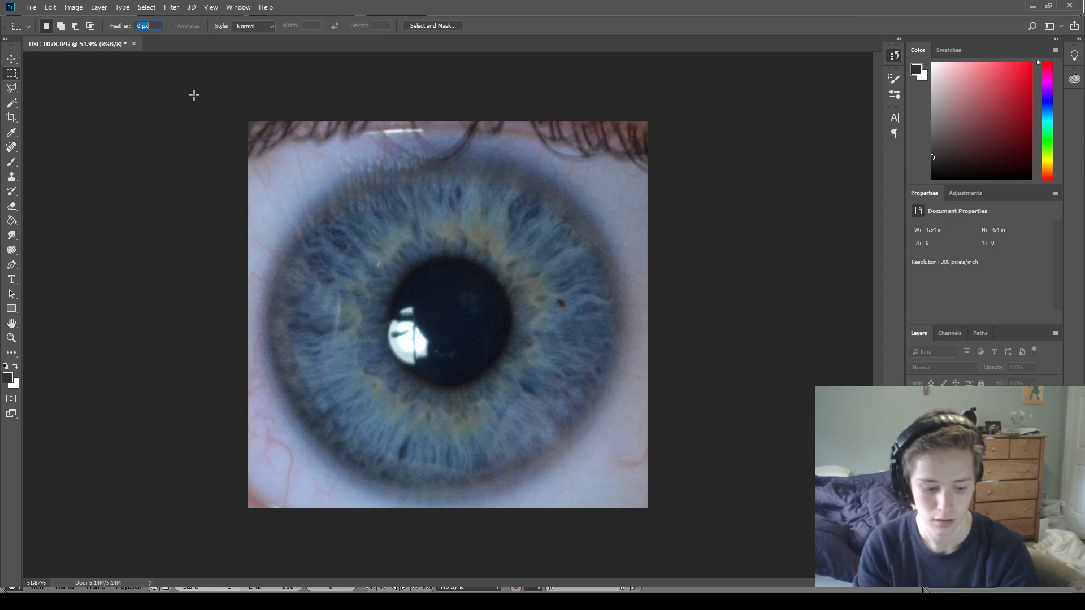
key("ctrl+a")
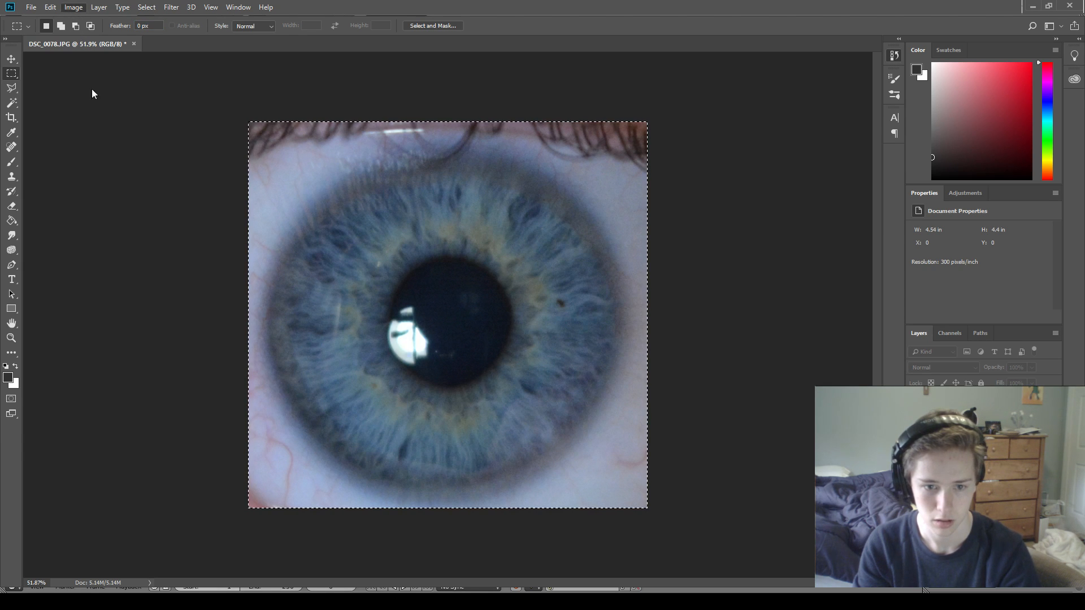
Deselect the canvas and remove the iris streak and pupil reflections with the Spot Healing Brush at size 50.
key("ctrl+d")
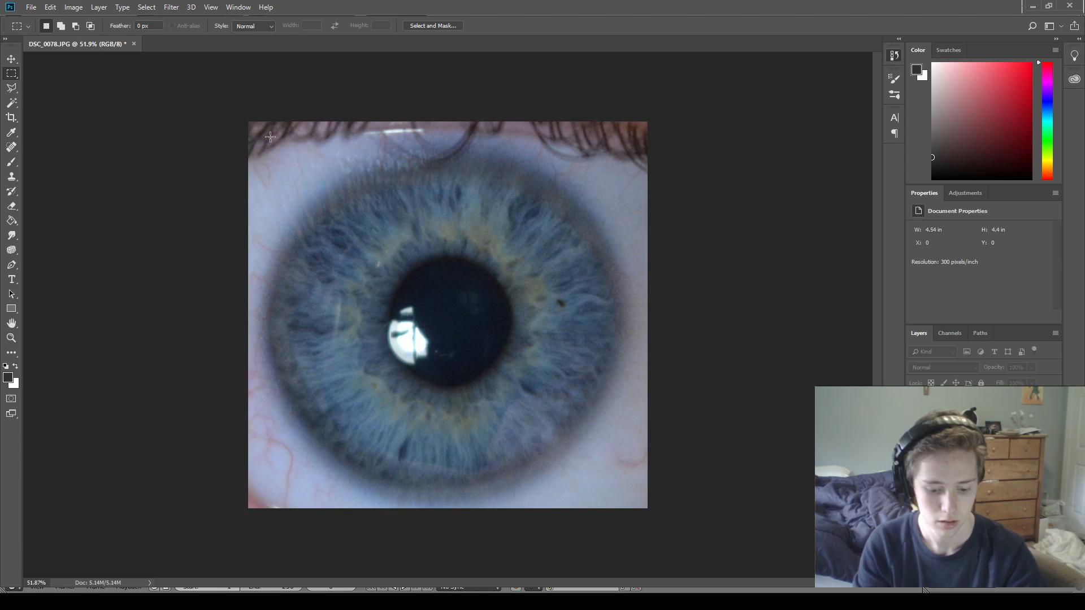
key("j")
key("bracketright")
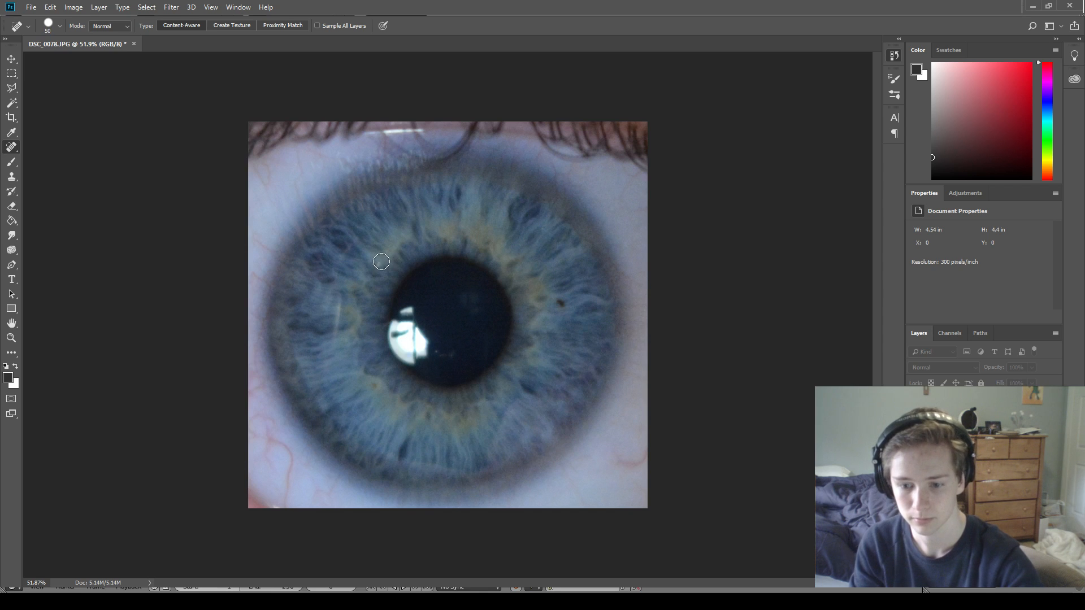
left_click_drag(339, 299, 339, 342)
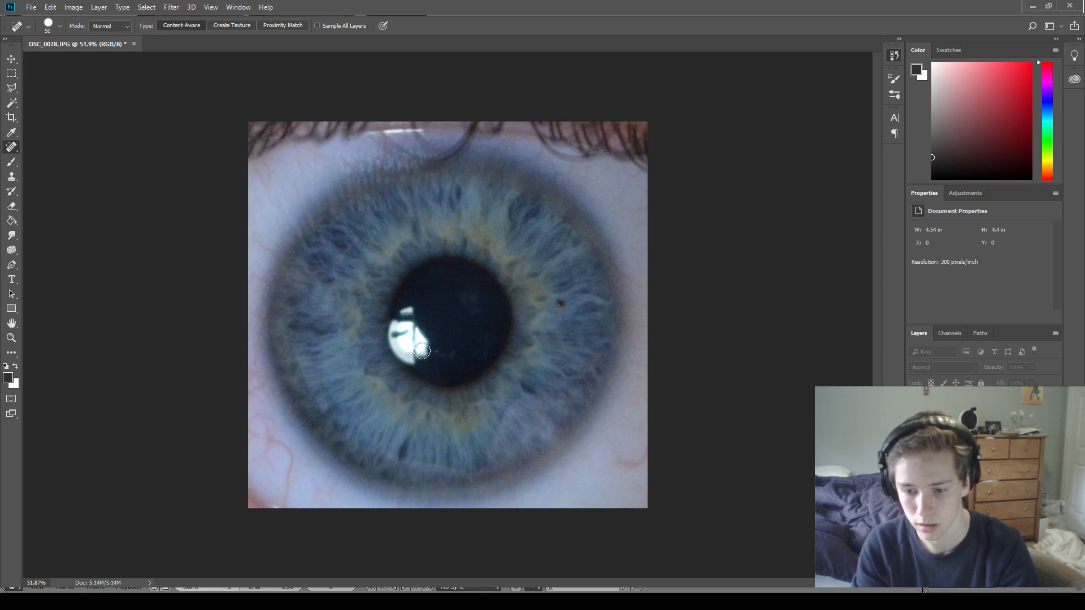
left_click_drag(438, 352, 461, 355)
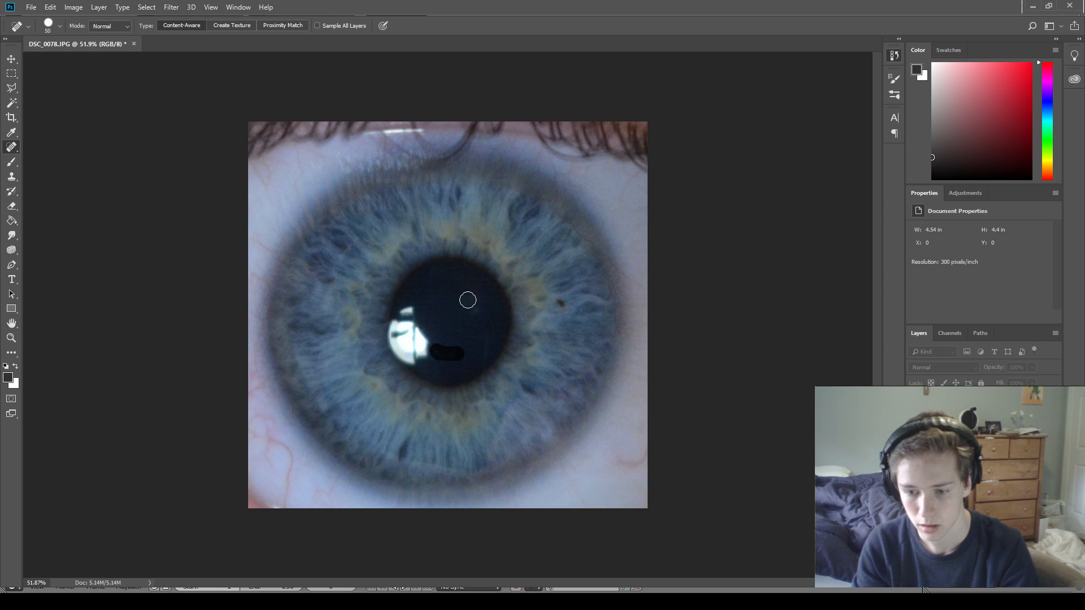
mouse_move(433, 347)
left_mouse_down()
mouse_move(402, 354)
mouse_move(399, 310)
mouse_move(421, 348)
mouse_move(427, 323)
left_mouse_up()
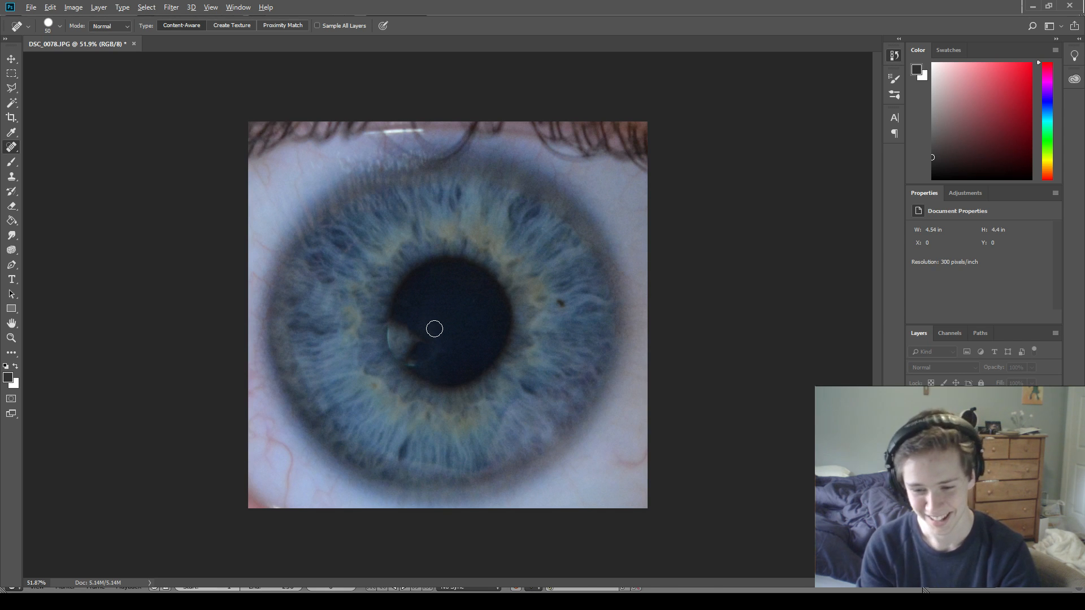
Heal the remaining reflection patches inside and along the pupil's lower-left edge with a size 70 Spot Healing Brush.
scroll(422, 338, "up", 3, "alt")
key("bracketright")
mouse_move(359, 300)
left_mouse_down()
mouse_move(408, 385)
mouse_move(378, 306)
left_mouse_up()
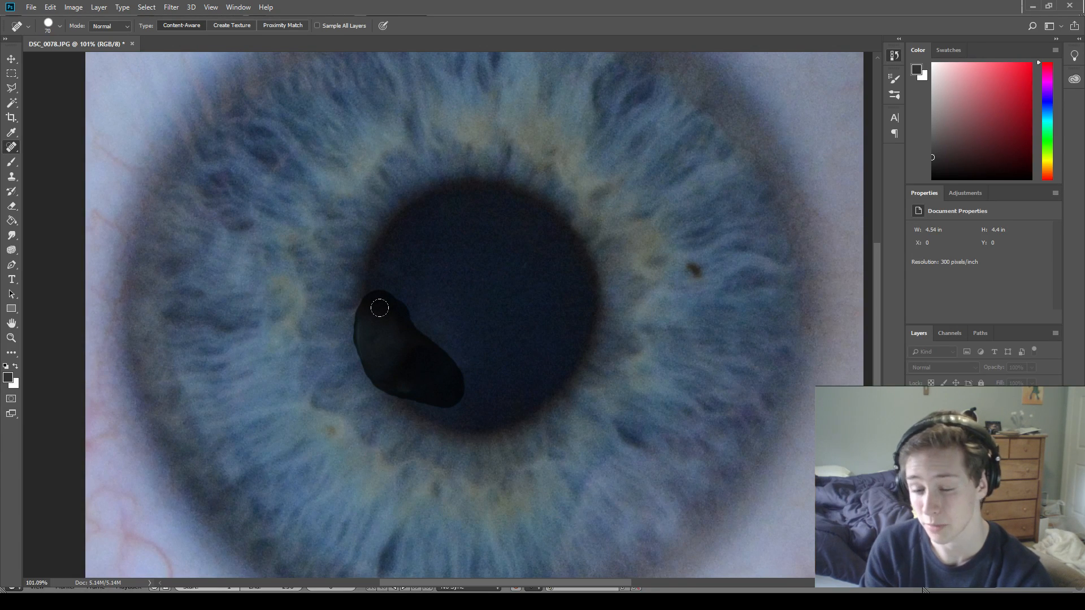
left_click_drag(413, 336, 406, 330)
mouse_move(468, 371)
left_mouse_down()
mouse_move(427, 356)
mouse_move(429, 308)
mouse_move(450, 356)
left_mouse_up()
mouse_move(361, 295)
left_mouse_down()
mouse_move(352, 323)
mouse_move(390, 377)
left_mouse_up()
mouse_move(363, 303)
left_mouse_down()
mouse_move(398, 381)
mouse_move(364, 364)
mouse_move(364, 304)
left_mouse_up()
mouse_move(387, 384)
left_mouse_down()
mouse_move(381, 390)
mouse_move(363, 305)
left_mouse_up()
mouse_move(382, 375)
left_mouse_down()
mouse_move(356, 315)
mouse_move(362, 301)
left_mouse_up()
left_click_drag(392, 360, 368, 375)
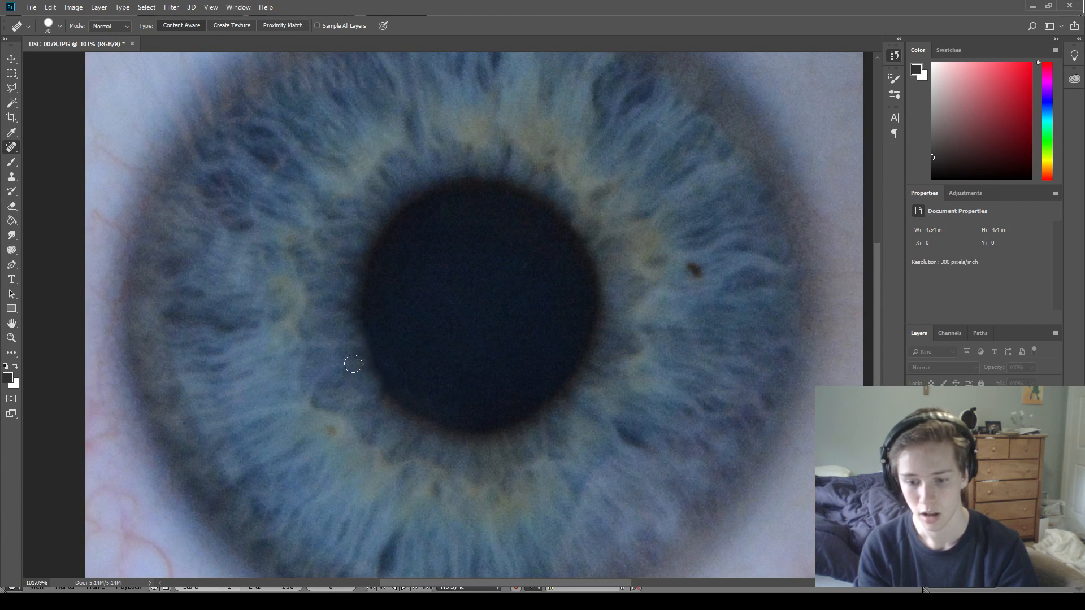
Smooth the healed left edge of the pupil with further Spot Healing strokes so it blends with the iris.
scroll(426, 389, "down", 3, "alt")
scroll(366, 368, "up", 2, "alt")
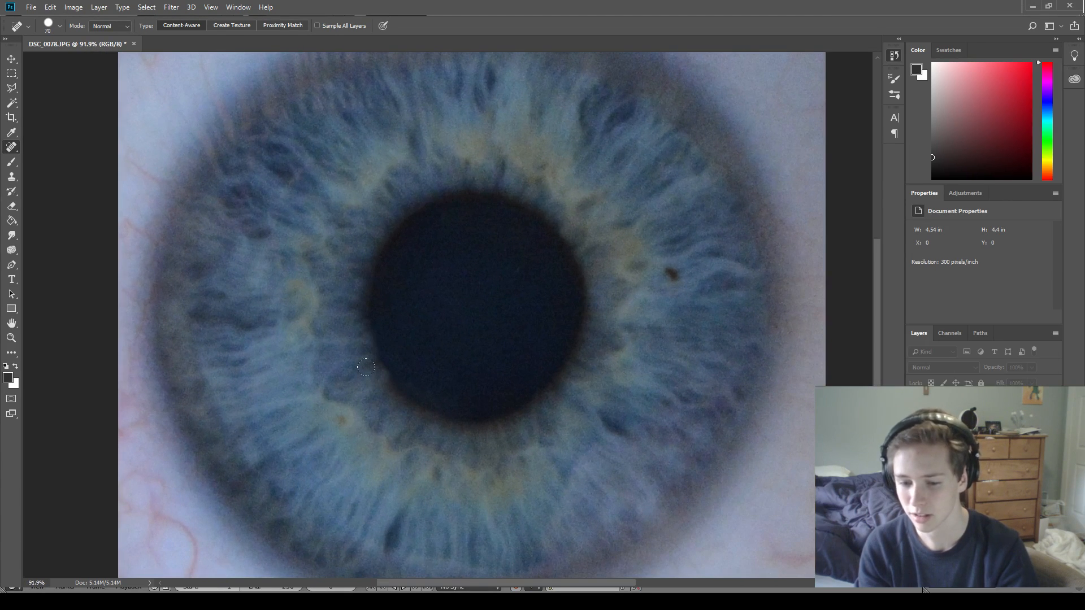
left_click_drag(388, 372, 359, 306)
scroll(449, 319, "down", 4, "alt")
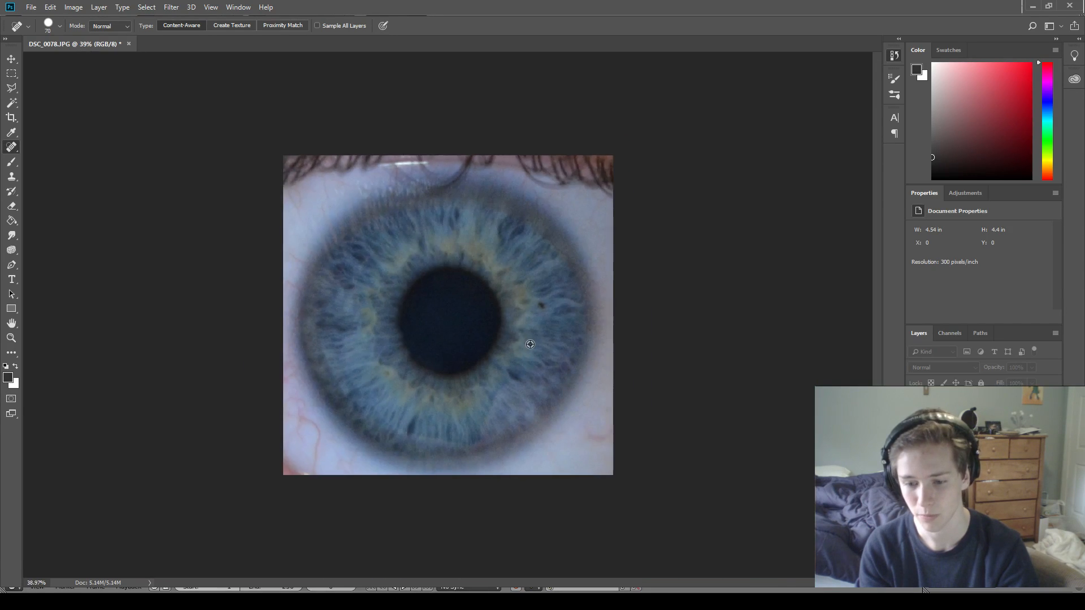
scroll(426, 354, "up", 3, "alt")
left_click_drag(398, 364, 377, 337)
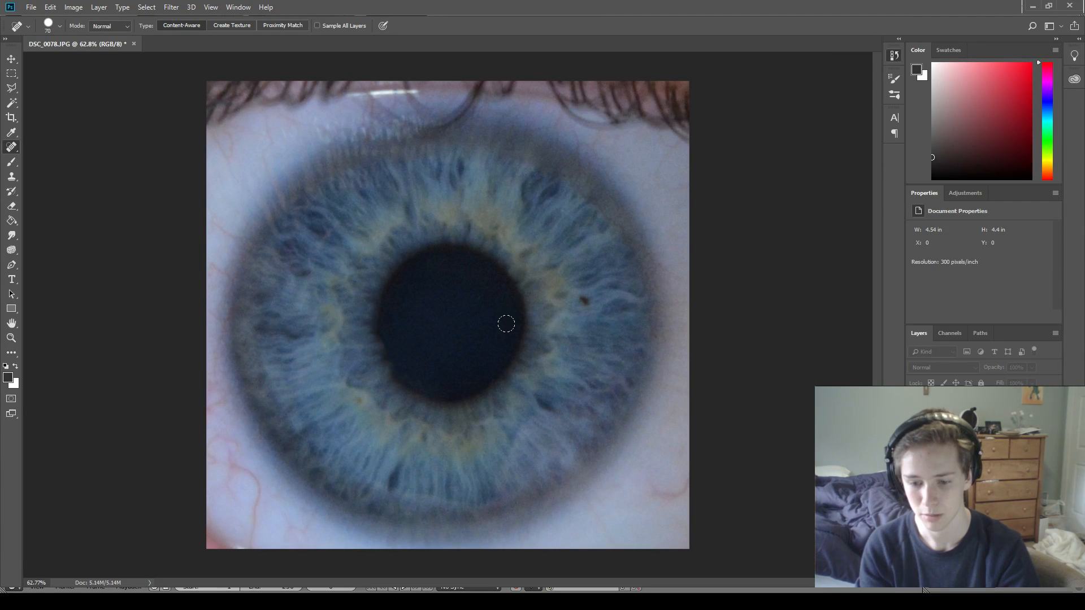
Unlock the background so the eye photo becomes a regular editable layer.
scroll(388, 364, "up", 2, "alt")
key("b")
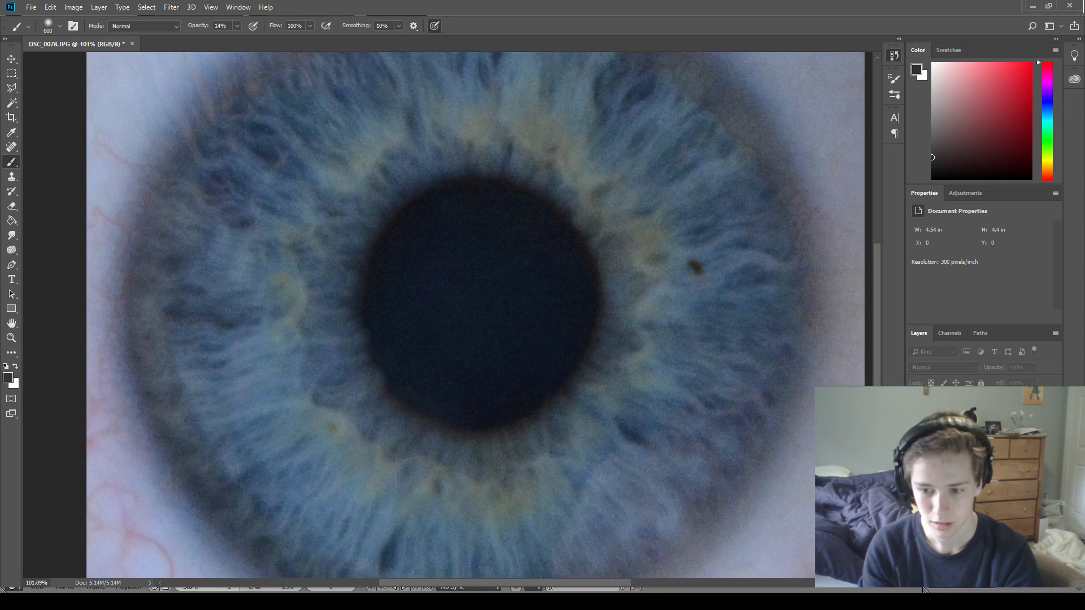
left_click(958, 402)
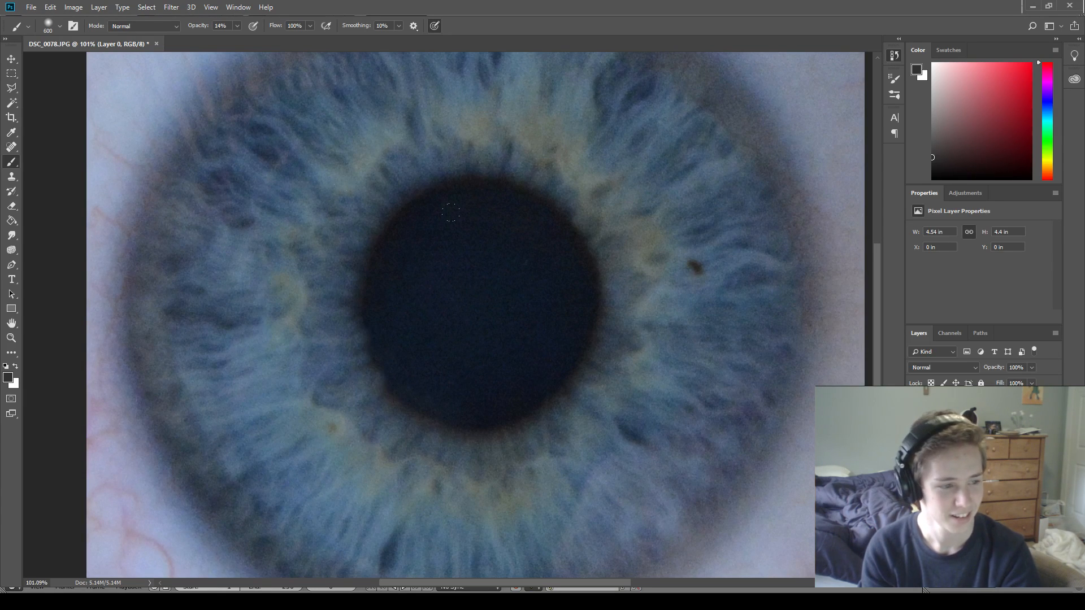
left_click(11, 74)
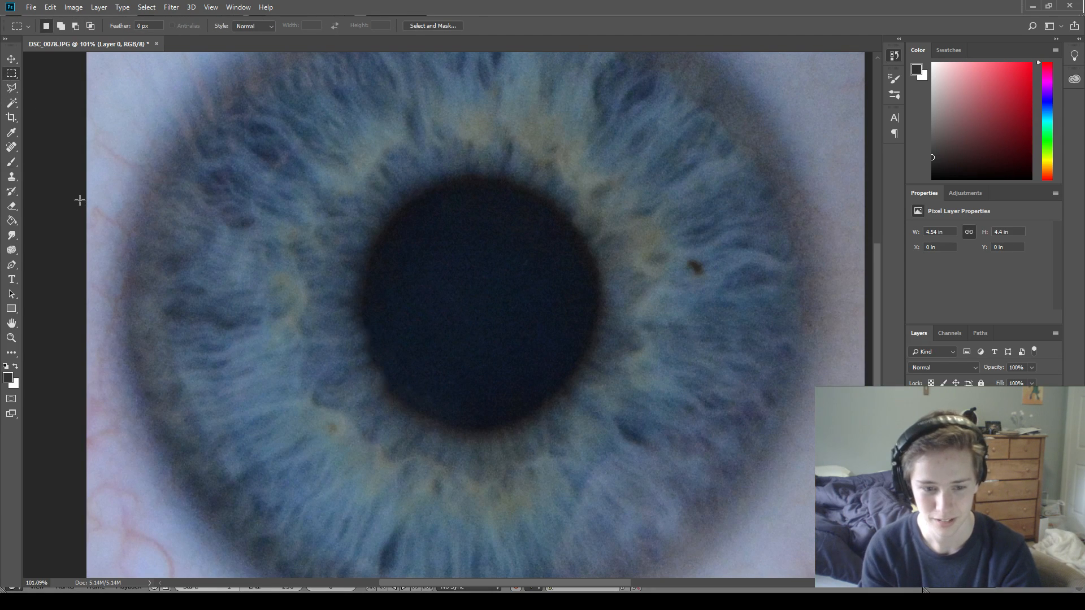
left_click(12, 206)
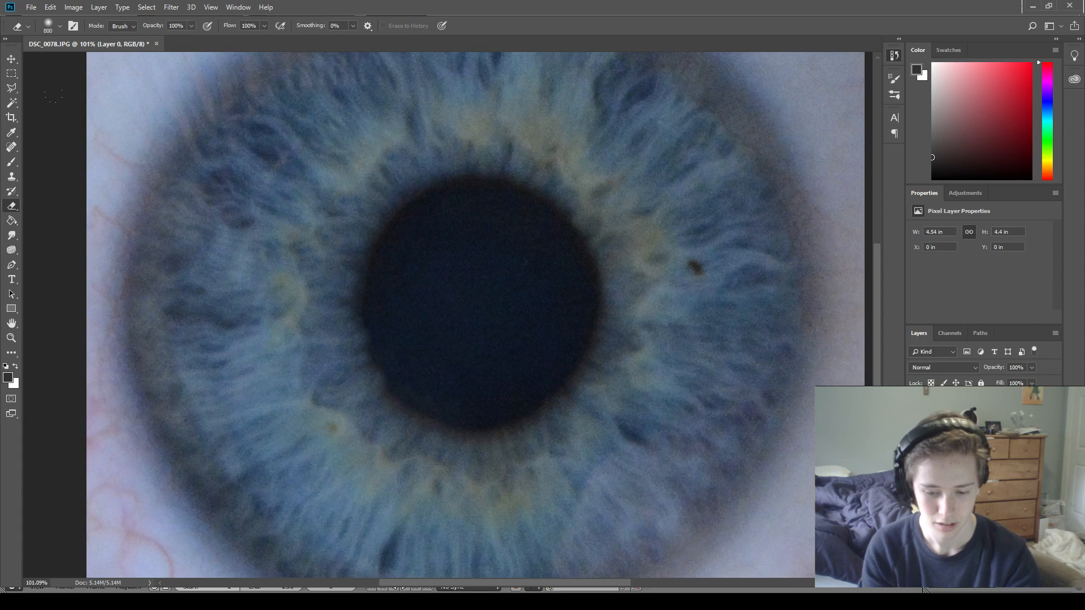
Refine the pupil's lower-left rim into a clean round contour with the Spot Healing Brush at size 70.
left_click(11, 146)
scroll(362, 335, "up", 4, "alt")
left_click_drag(364, 317, 378, 383)
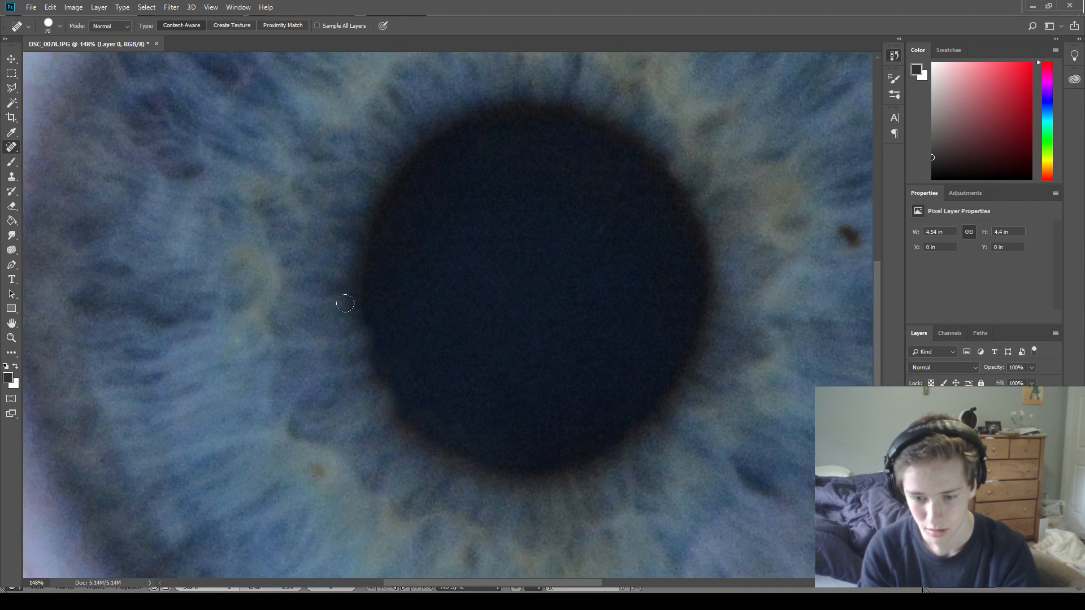
left_click_drag(339, 300, 396, 425)
left_click_drag(339, 305, 393, 419)
left_click_drag(348, 322, 375, 400)
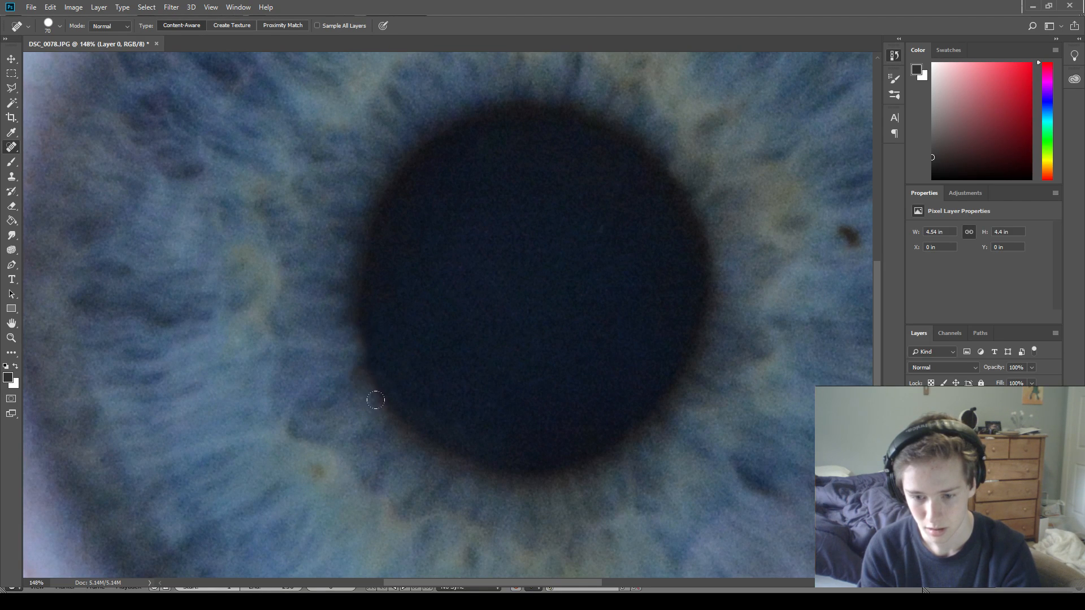
scroll(380, 405, "down", 5, "alt")
scroll(426, 439, "up", 4, "alt")
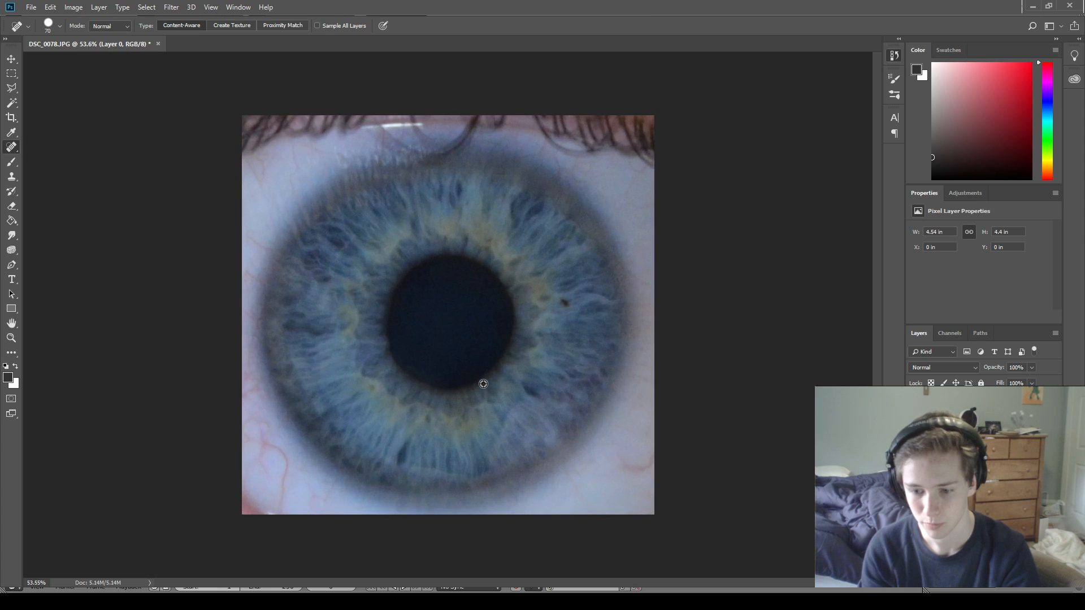
left_click_drag(362, 309, 400, 388)
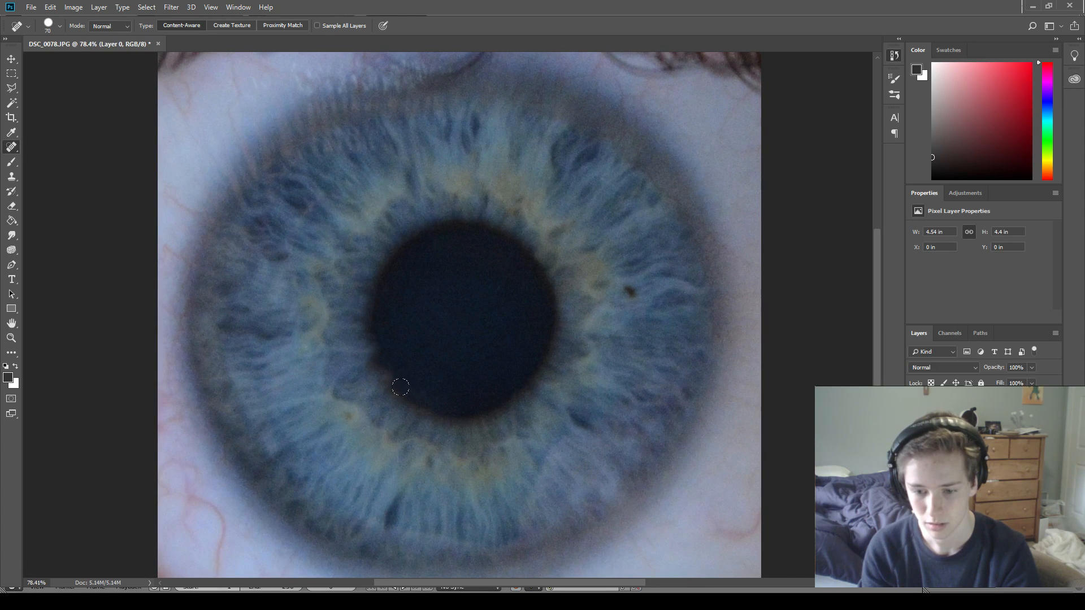
left_click_drag(359, 312, 394, 394)
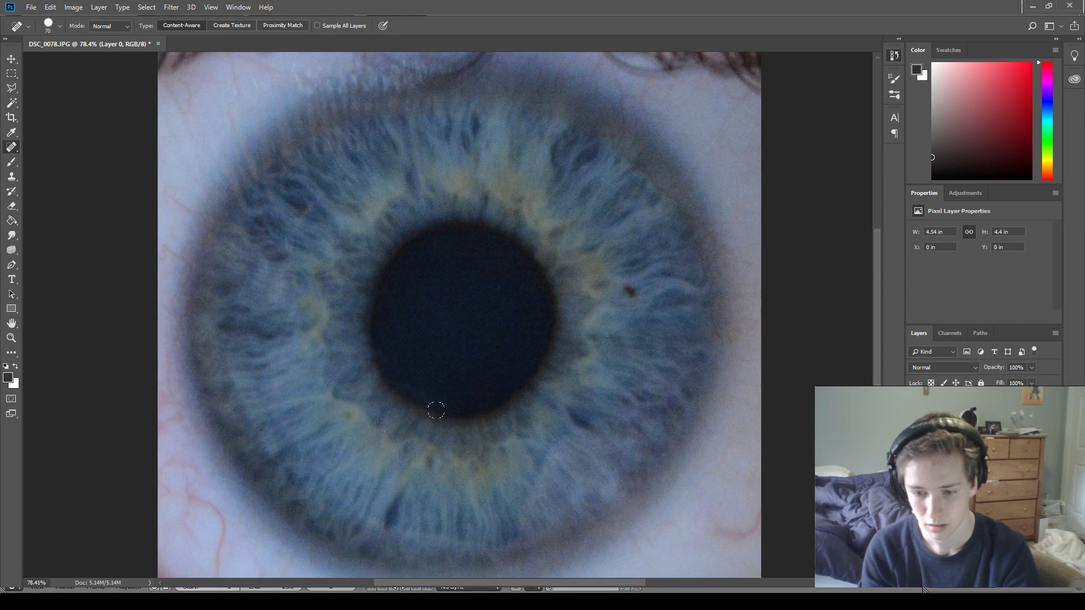
Remove the eyelashes and eyelid along the photo's upper edge and heal its lower-left corner, undoing the last extra stroke.
scroll(435, 411, "down", 6, "alt")
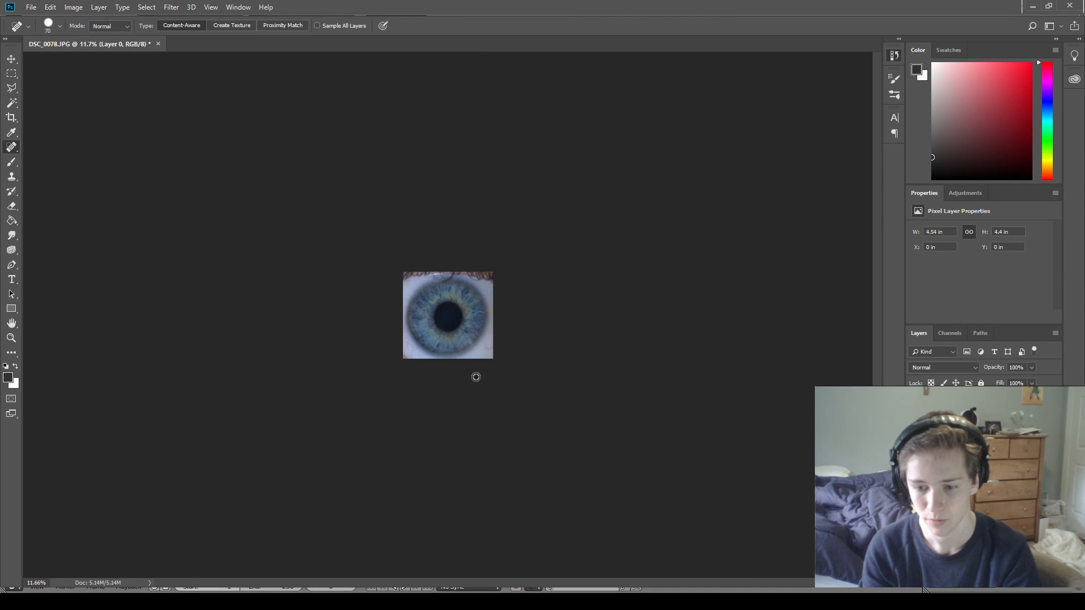
scroll(476, 377, "down", 3, "alt")
scroll(508, 356, "up", 8, "alt")
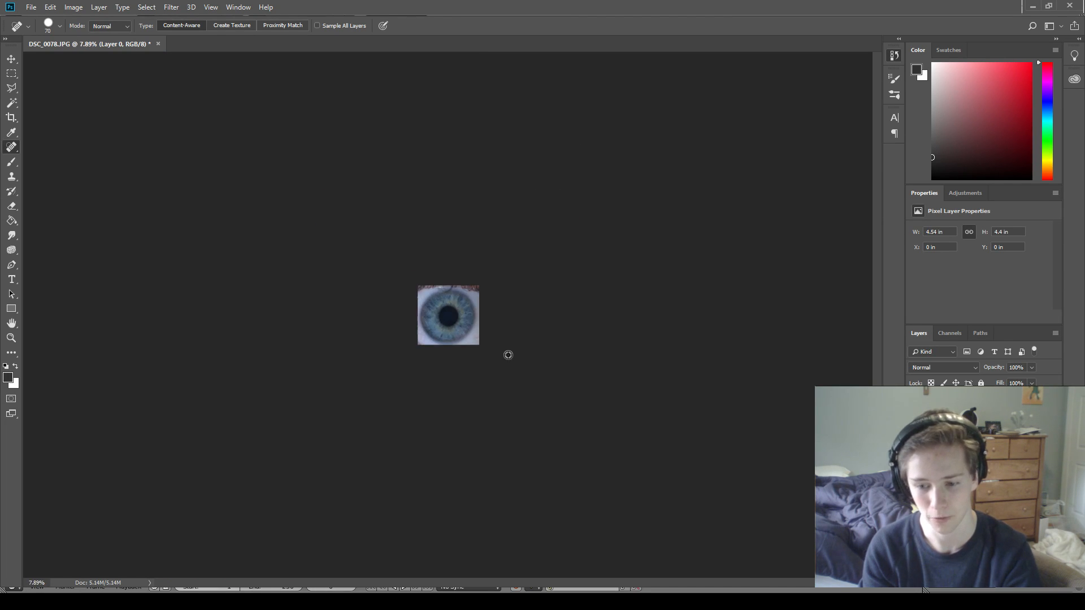
scroll(515, 364, "up", 1, "alt")
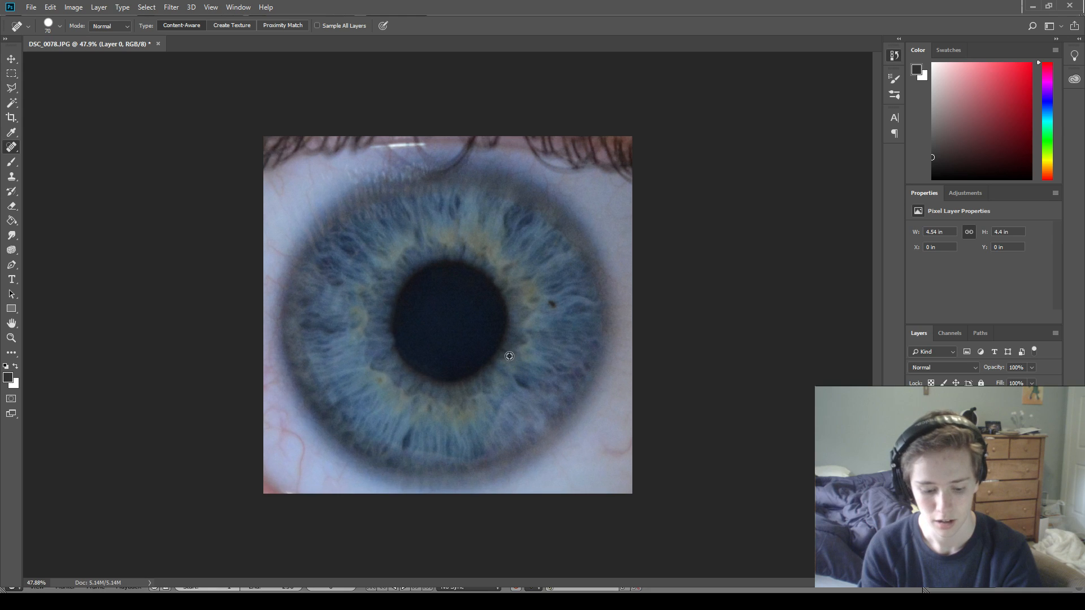
mouse_move(385, 150)
left_mouse_down()
mouse_move(429, 168)
mouse_move(474, 135)
left_mouse_up()
mouse_move(434, 173)
left_mouse_down()
mouse_move(477, 163)
mouse_move(416, 145)
mouse_move(299, 156)
mouse_move(404, 127)
mouse_move(228, 150)
mouse_move(270, 171)
left_mouse_up()
mouse_move(263, 495)
left_mouse_down()
mouse_move(263, 474)
mouse_move(284, 484)
left_mouse_up()
mouse_move(629, 177)
left_mouse_down()
mouse_move(529, 146)
mouse_move(441, 139)
mouse_move(625, 158)
left_mouse_up()
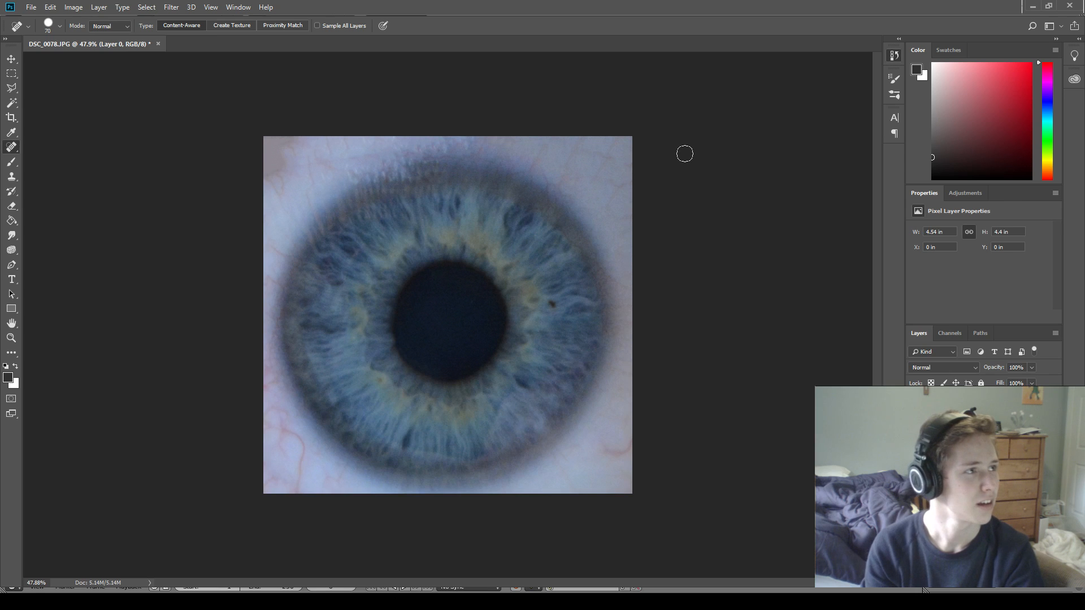
left_click_drag(396, 141, 484, 141)
key("ctrl+z")
Heal the eyelash reflections along the iris's upper-left outer edge with the Spot Healing Brush.
scroll(550, 382, "down", 13, "alt")
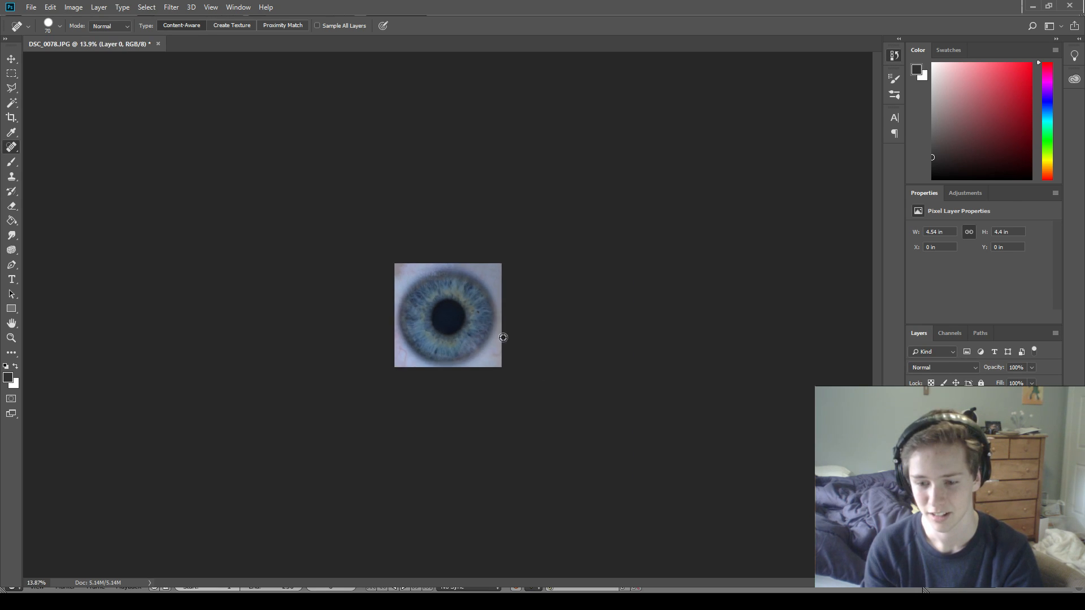
scroll(501, 337, "up", 14, "alt")
mouse_move(418, 160)
left_mouse_down()
mouse_move(378, 167)
mouse_move(366, 193)
left_mouse_up()
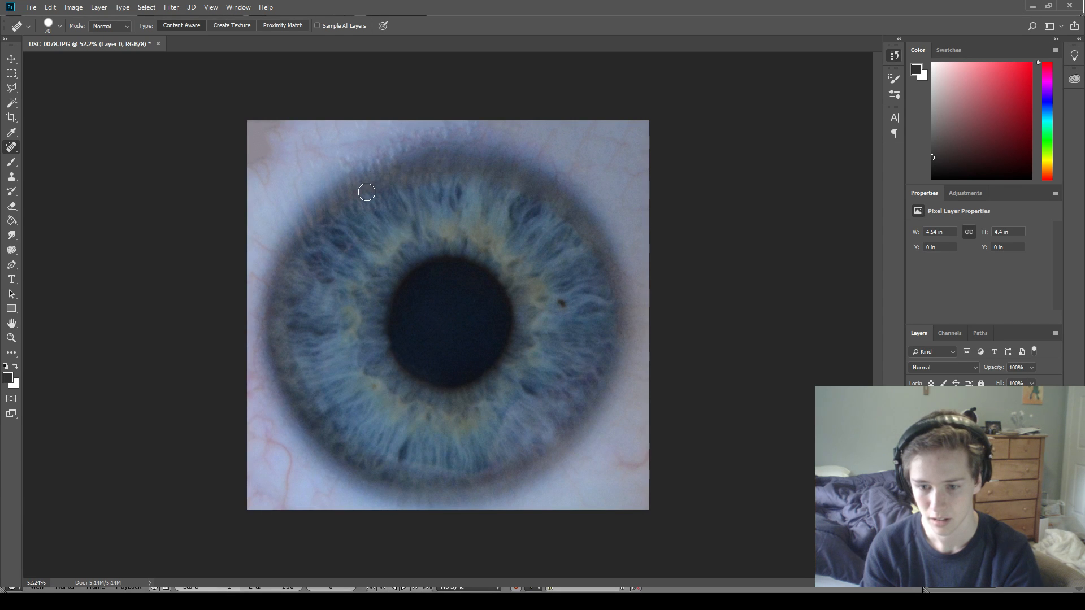
mouse_move(409, 161)
left_mouse_down()
mouse_move(350, 176)
mouse_move(333, 198)
left_mouse_up()
scroll(419, 211, "down", 6, "alt")
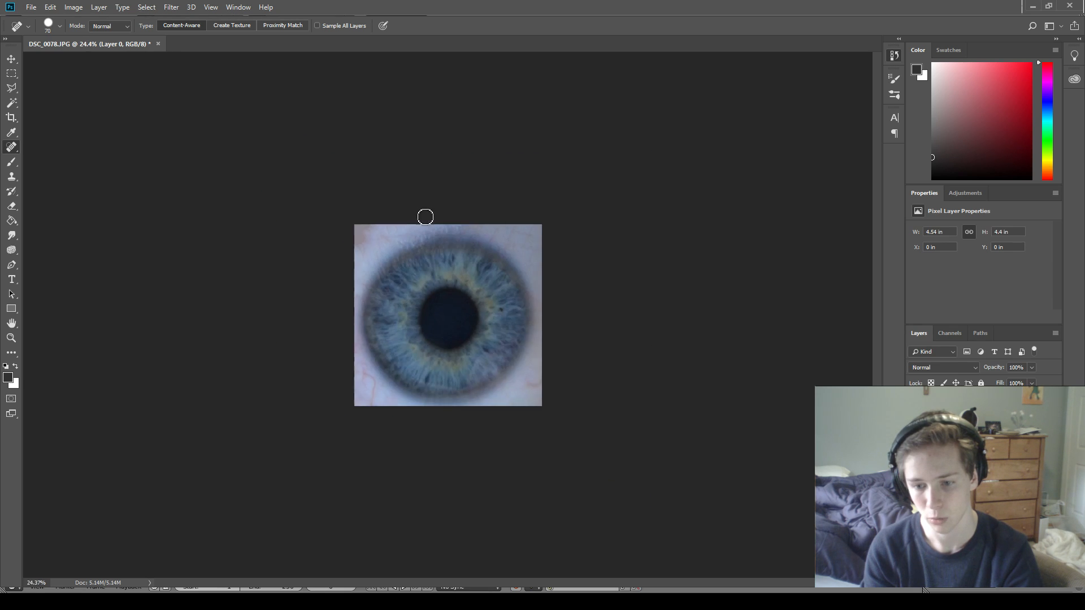
scroll(469, 311, "up", 4, "alt")
scroll(471, 309, "up", 3, "alt")
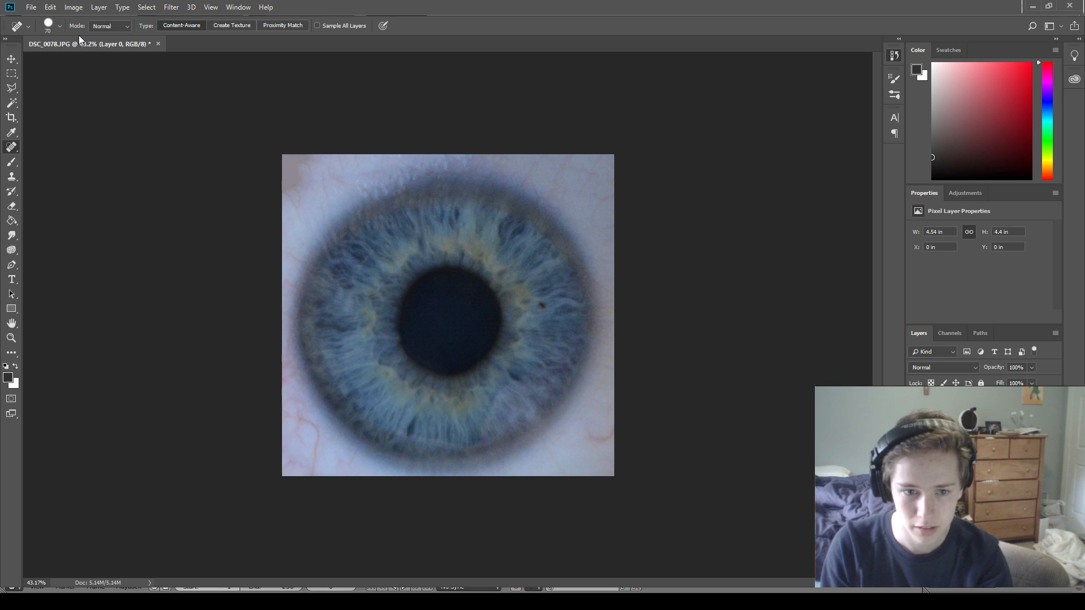
Copy the entire retouched iris image into a new blank document of 3.413 by 3.413 in at 300 pixels/inch.
key("i")
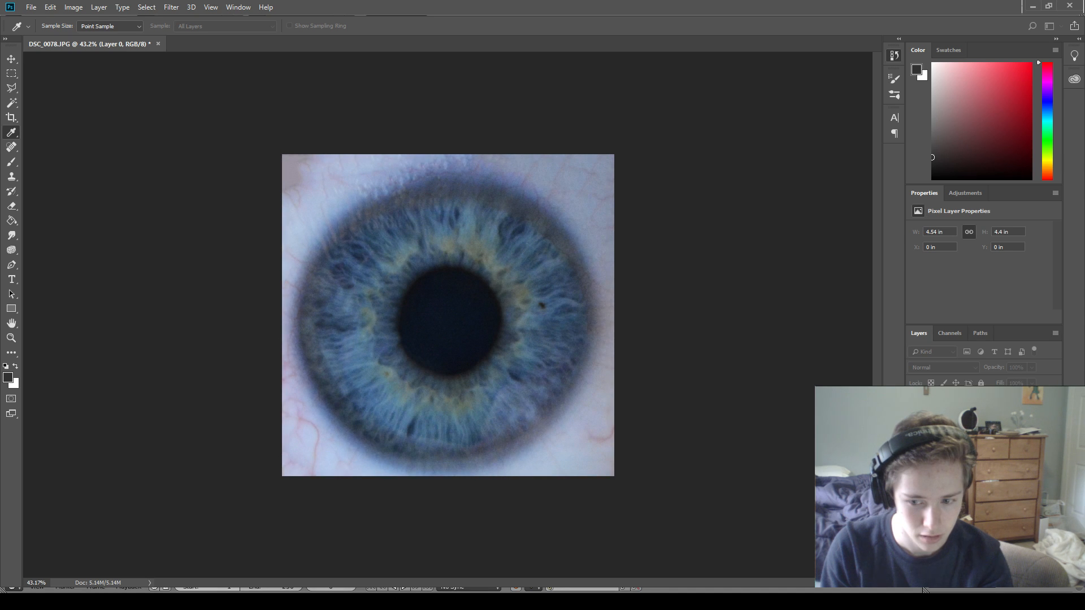
key("j")
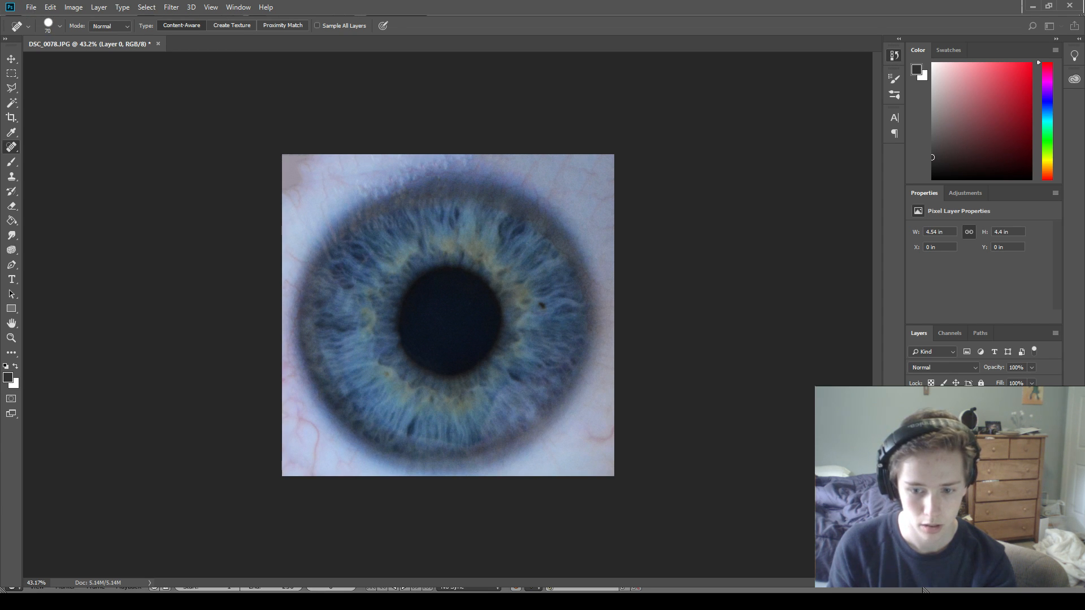
key("ctrl+a")
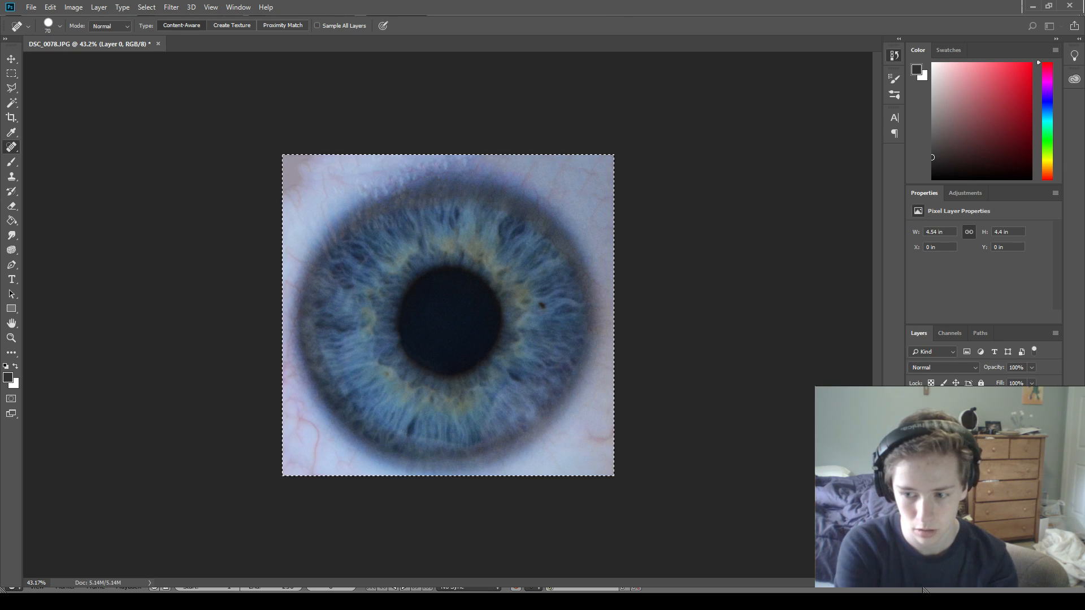
key("ctrl+n")
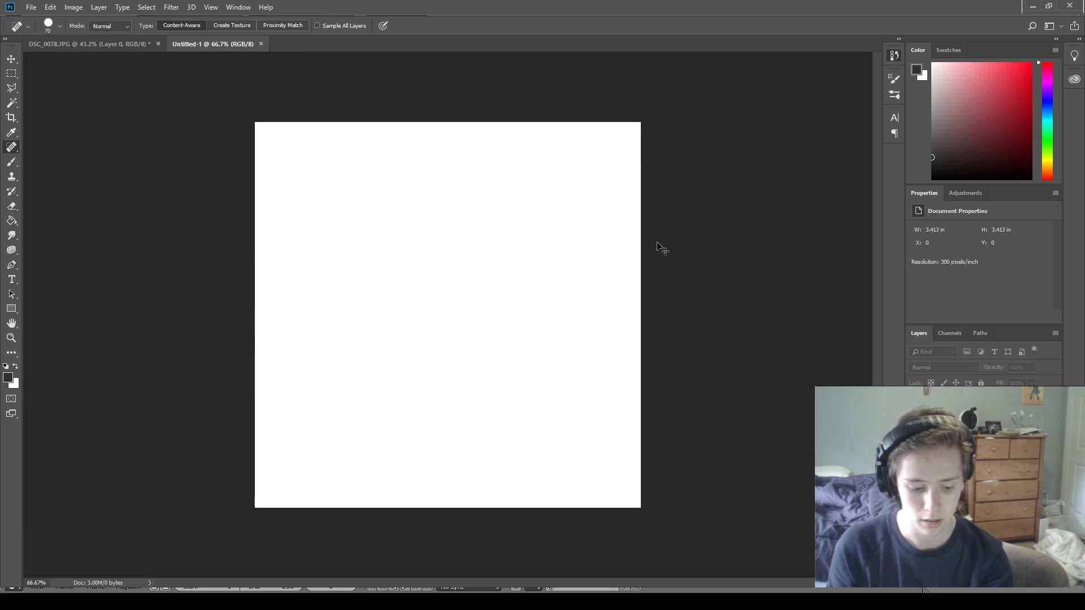
key("ctrl+v")
Scale the pasted iris to about 38% and centre it on the white canvas.
key("ctrl+t")
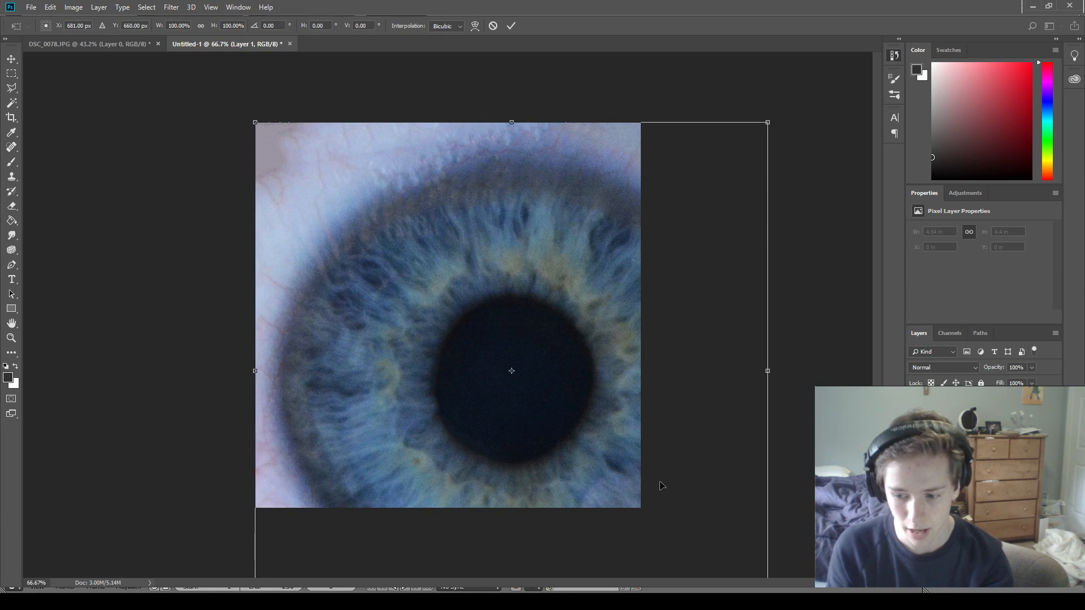
scroll(684, 489, "down", 1, "alt")
scroll(682, 488, "down", 1, "alt")
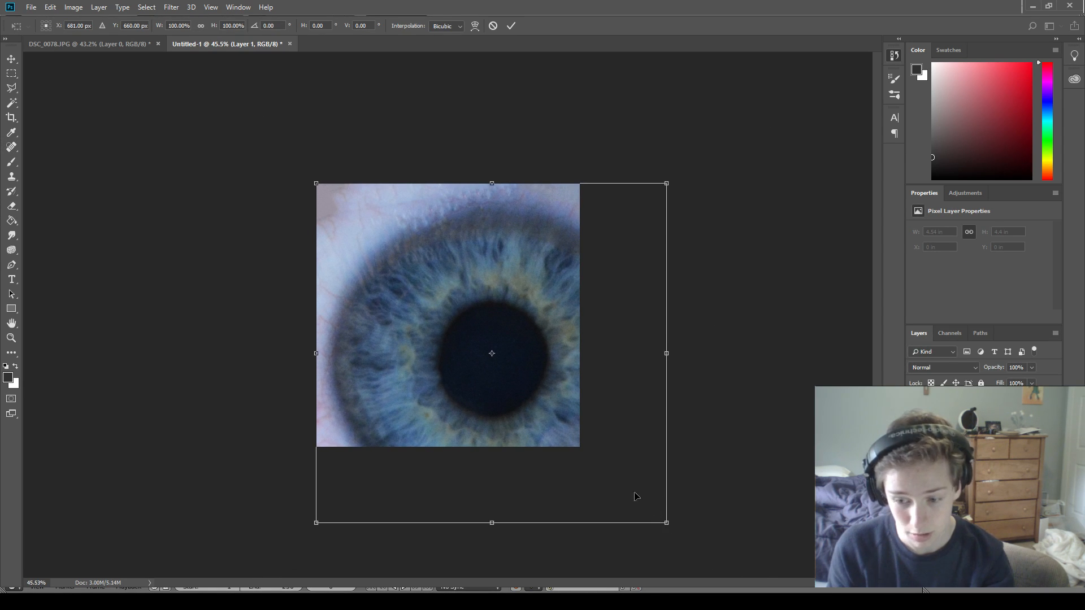
left_click_drag(668, 526, 398, 266)
mouse_move(398, 266)
left_mouse_down()
mouse_move(514, 383)
mouse_move(501, 376)
mouse_move(514, 405)
mouse_move(510, 379)
left_mouse_up()
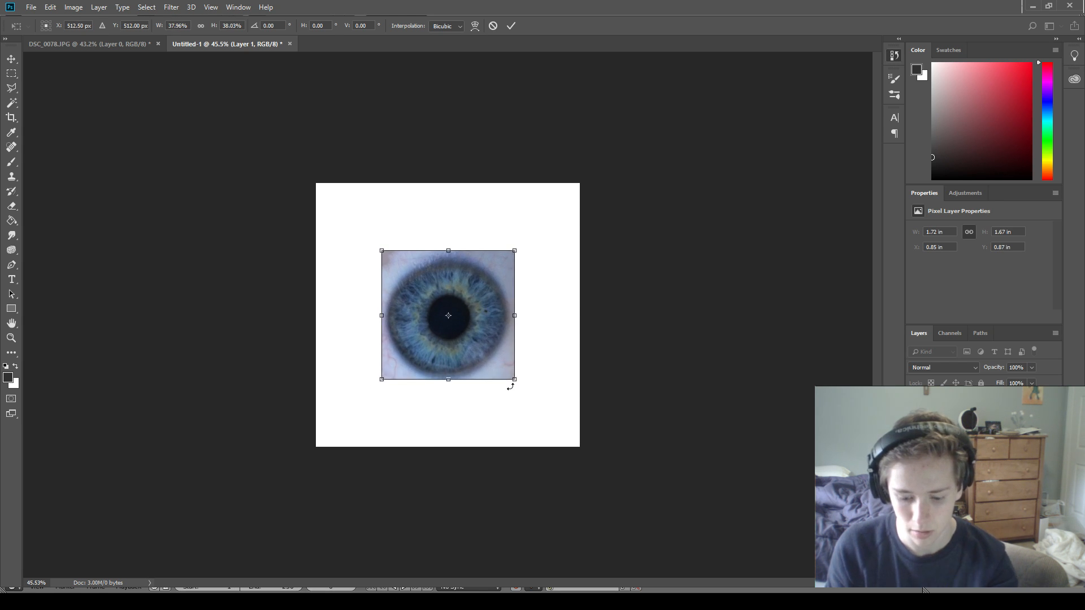
key("Return")
key("j")
scroll(481, 285, "up", 2, "alt")
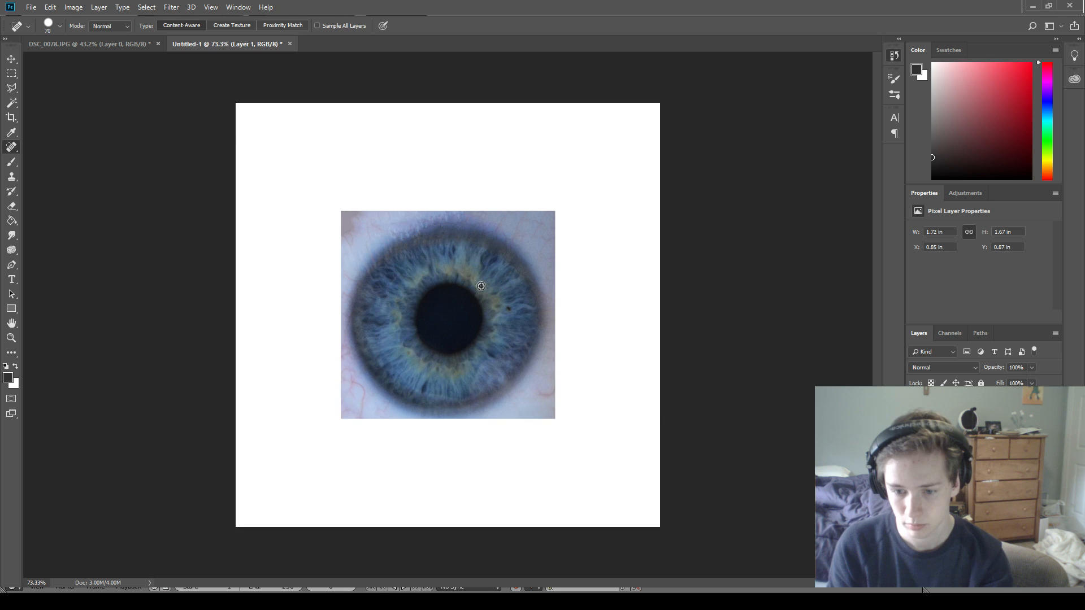
Delete the white background layer behind the pasted iris photo.
left_click(955, 417)
left_click(955, 399)
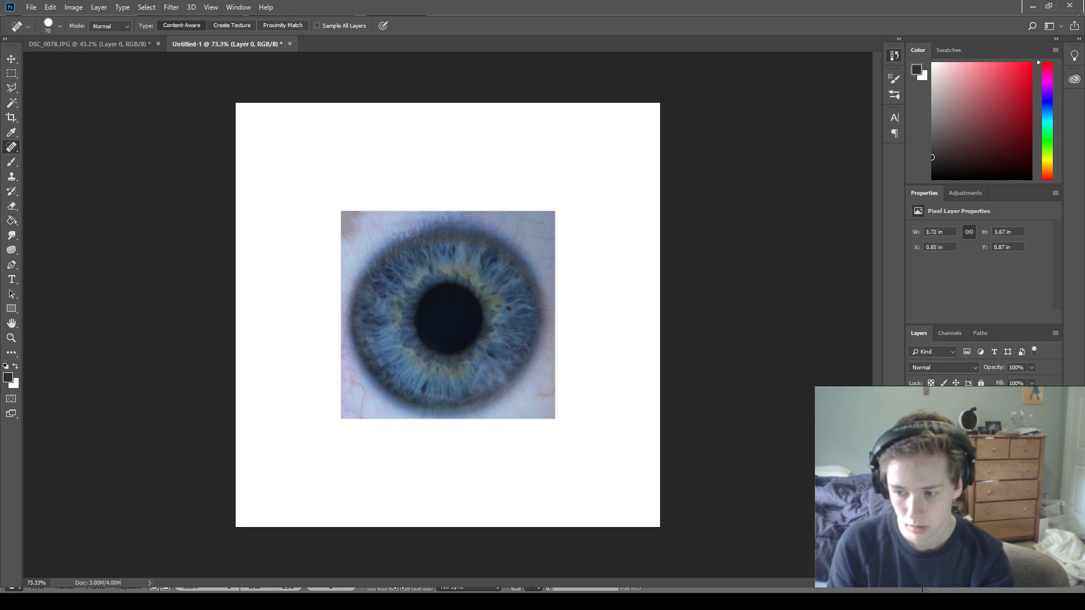
left_click(955, 418)
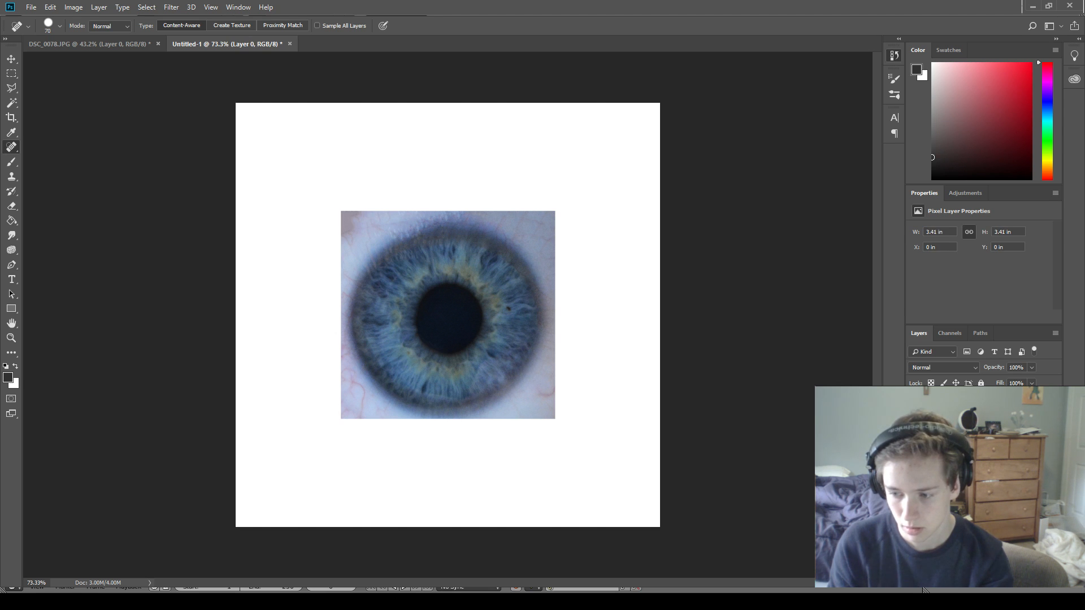
key("Delete")
Try to heal the iris photo's left edge into the transparent surroundings, clearing the Magic Wand selection of the empty area.
left_click(11, 102)
left_click(433, 202)
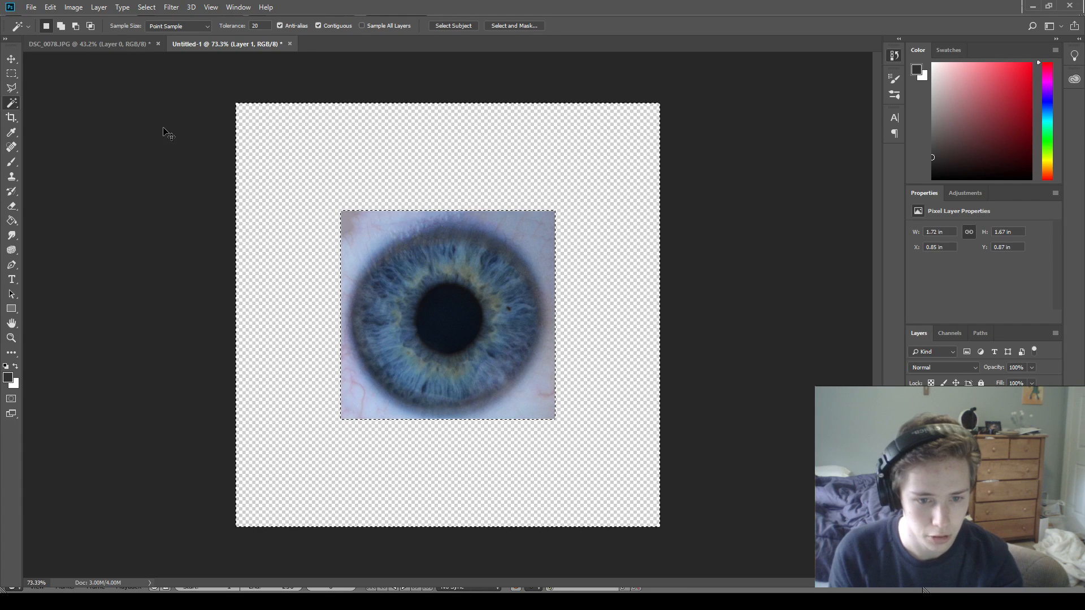
left_click(11, 147)
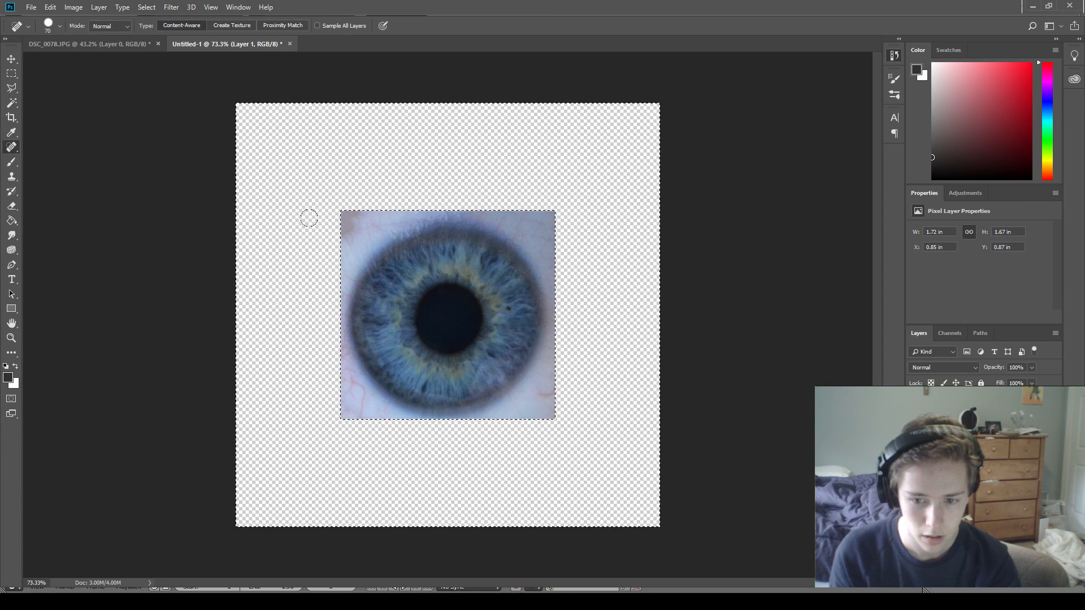
left_click(15, 76)
key("ctrl+d")
left_click(14, 147)
left_click_drag(337, 223, 333, 427)
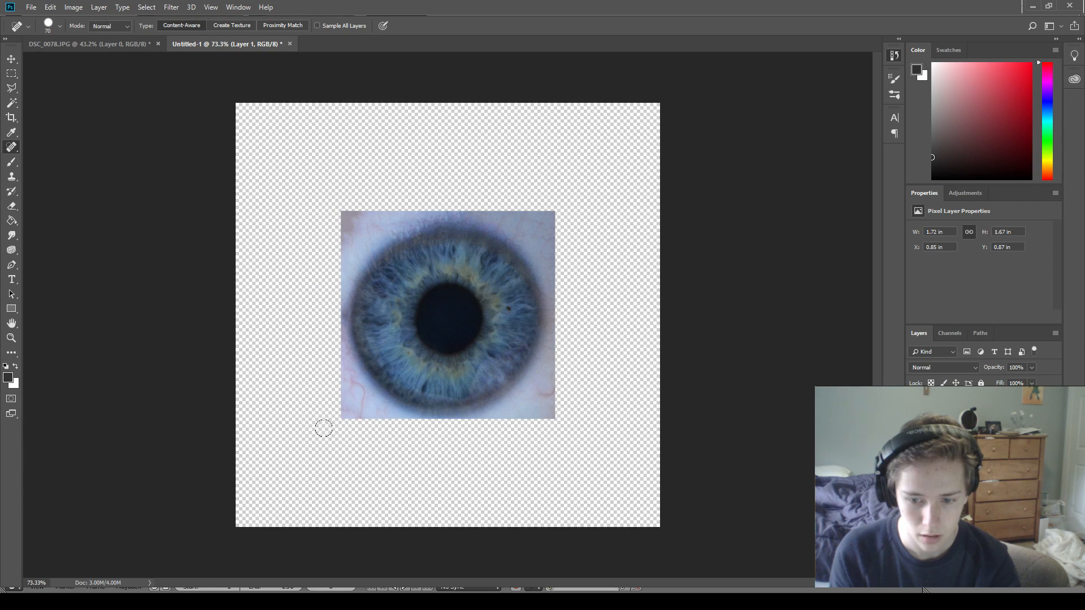
Sample the pale blue of the eye white beside the iris and fill the transparent area around the photo with it.
left_click(11, 103)
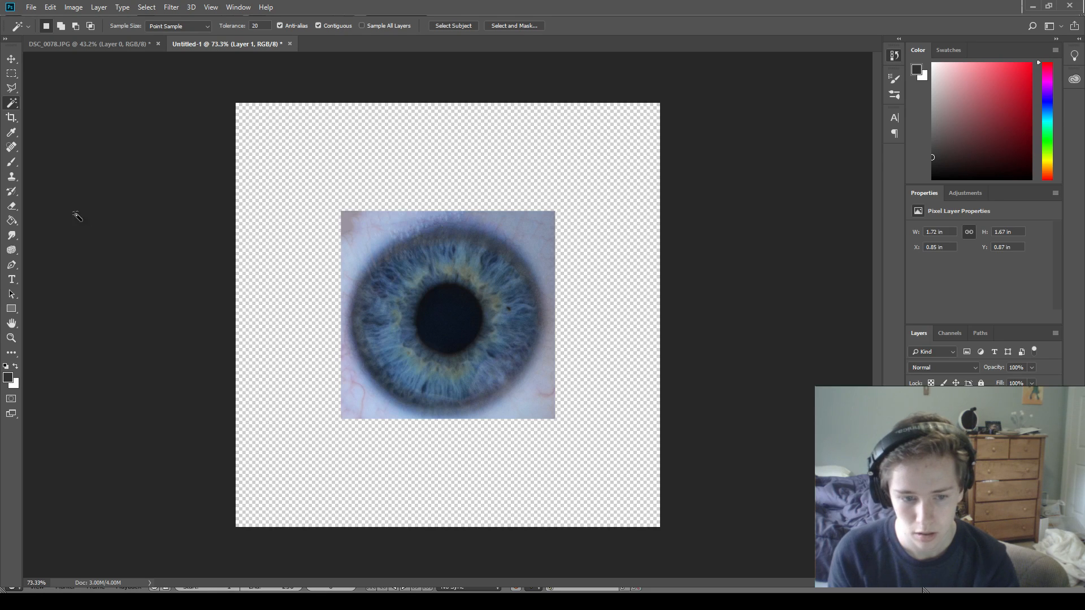
left_click(11, 132)
left_click(372, 401)
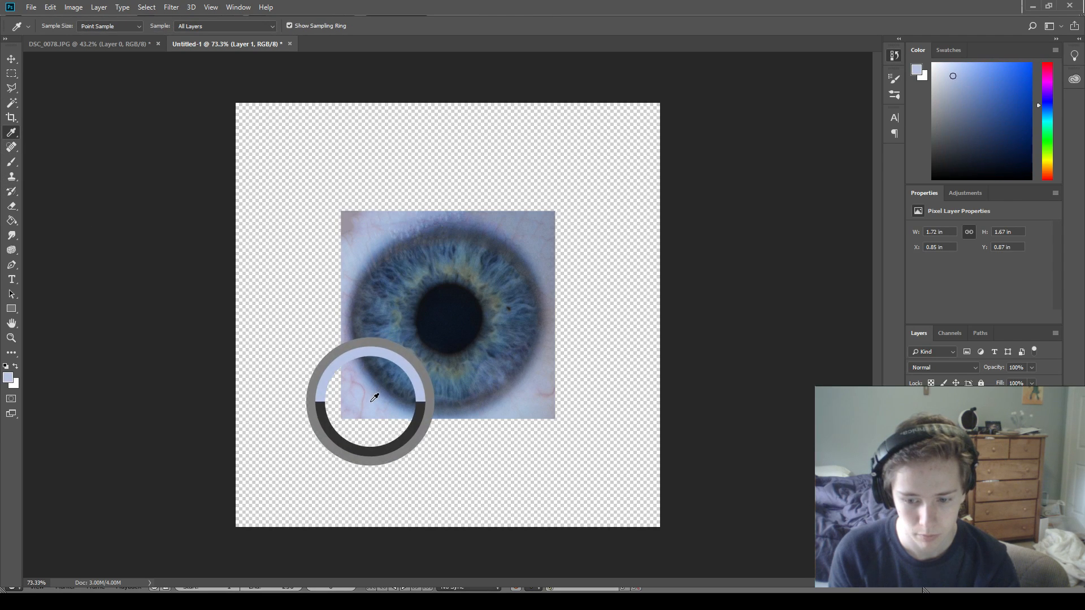
key("b")
key("g")
left_click(320, 417)
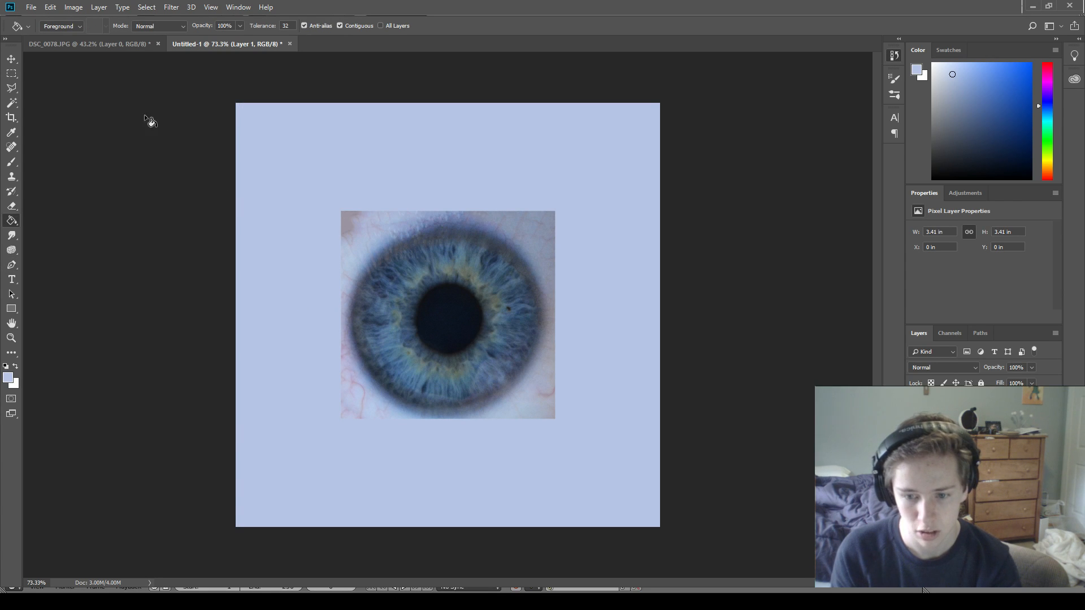
Try a Spot Healing stroke with the size 70 brush over the photo's upper-left corner and undo it.
left_click(11, 73)
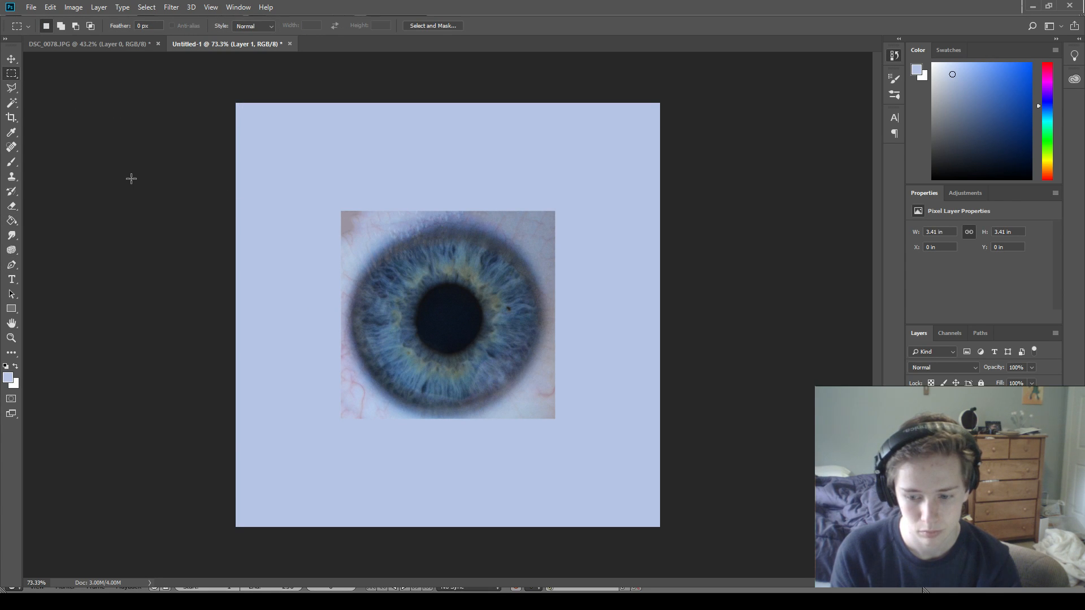
left_click(983, 509)
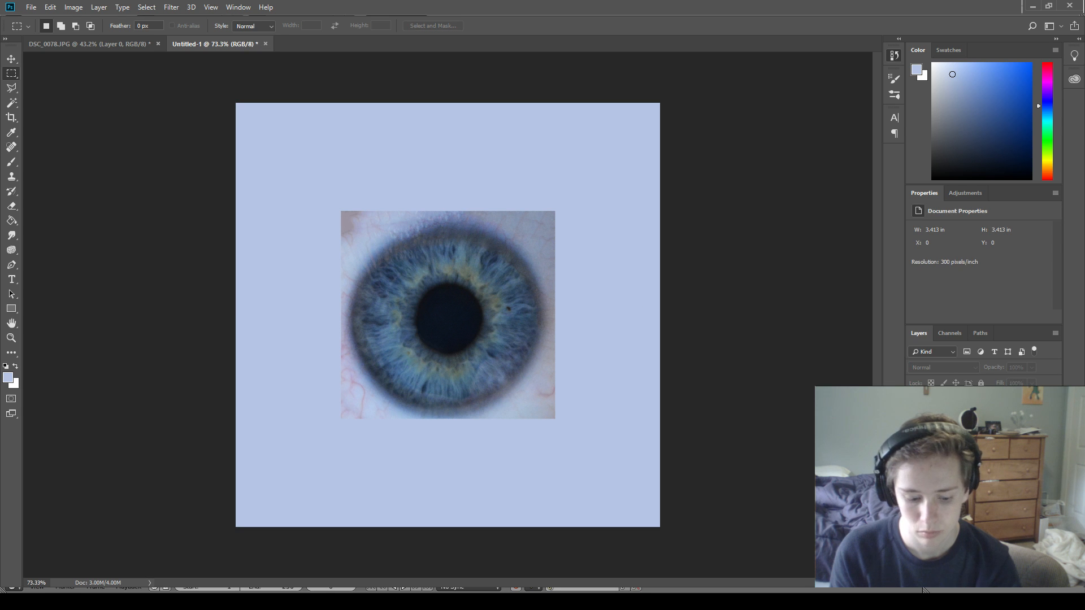
key("j")
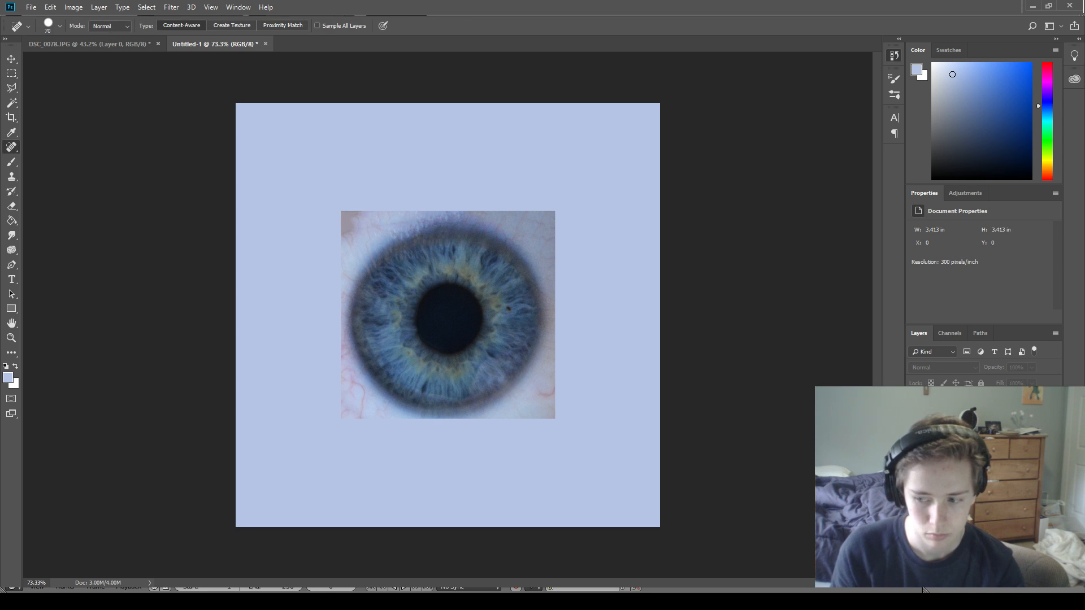
left_click(963, 402)
left_click_drag(362, 212, 317, 235)
key("ctrl+z")
Enlarge the Spot Healing Brush to 250 and blend the photo's upper-left corner into the blue fill.
key("bracketright")
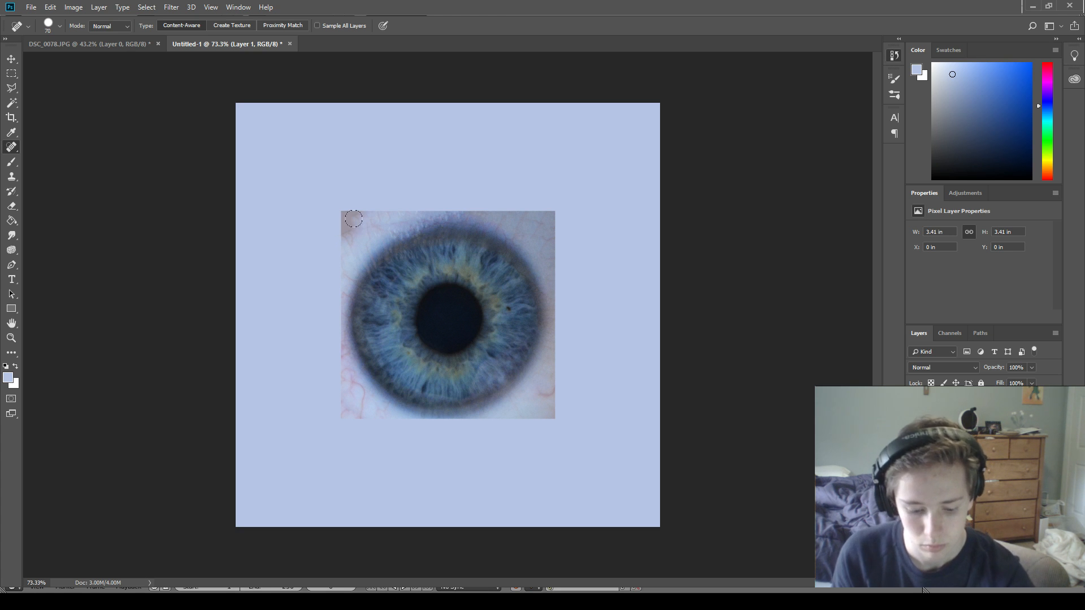
key("bracketright")
key("bracketright")
key("bracketright")
key("bracketright")
key("bracketright")
key("bracketright")
key("bracketright")
key("bracketright")
left_click_drag(365, 161, 227, 222)
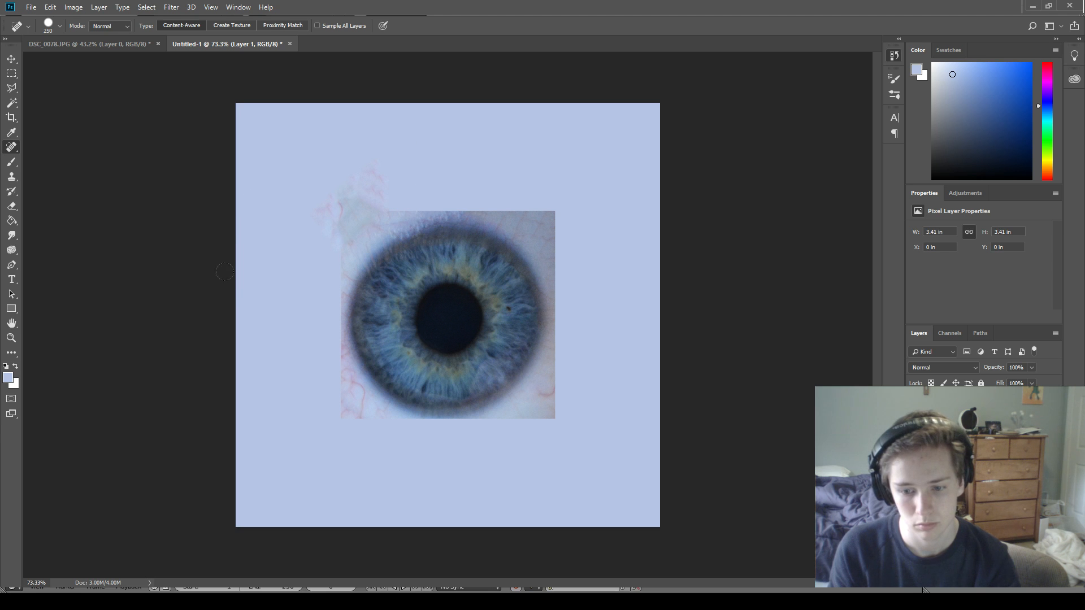
Try to blend the photo's left, lower, right and upper edges into the blue fill with broad healing strokes.
mouse_move(293, 251)
left_mouse_down()
mouse_move(305, 427)
mouse_move(536, 419)
left_mouse_up()
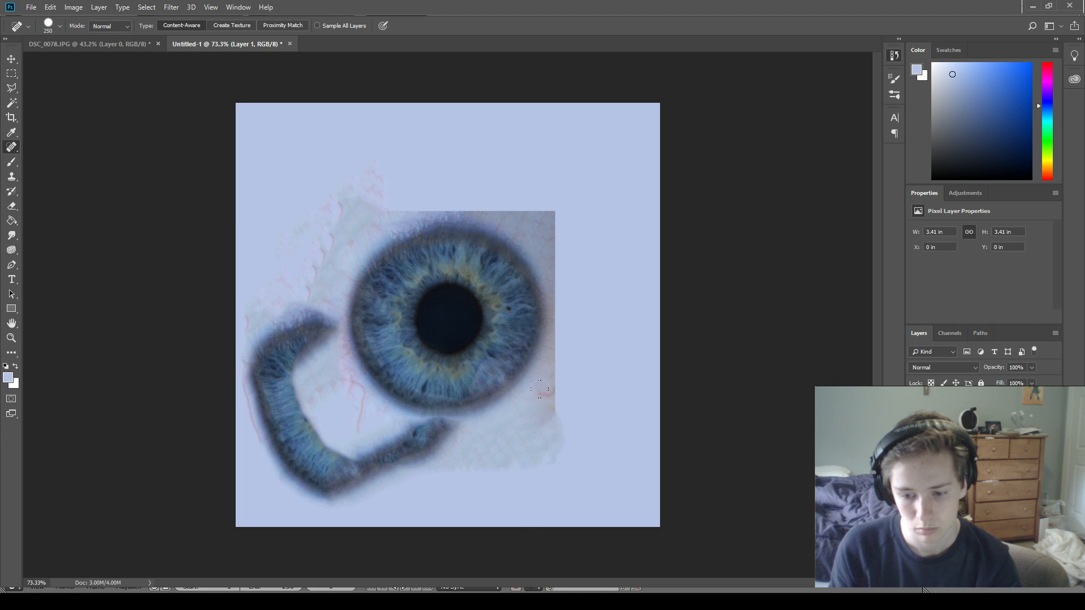
left_click_drag(559, 388, 561, 164)
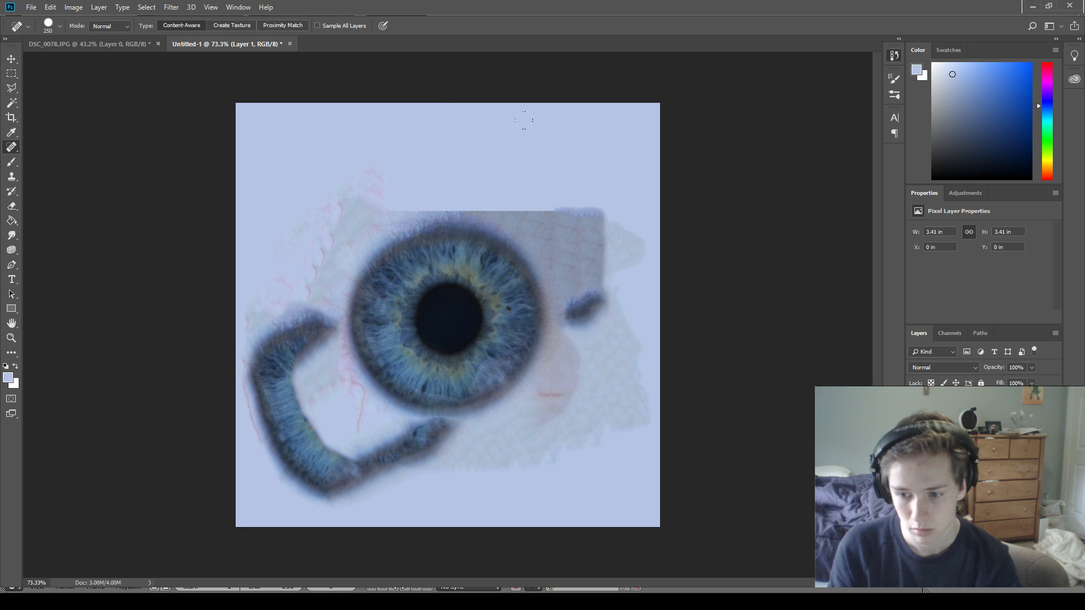
left_click_drag(544, 121, 265, 124)
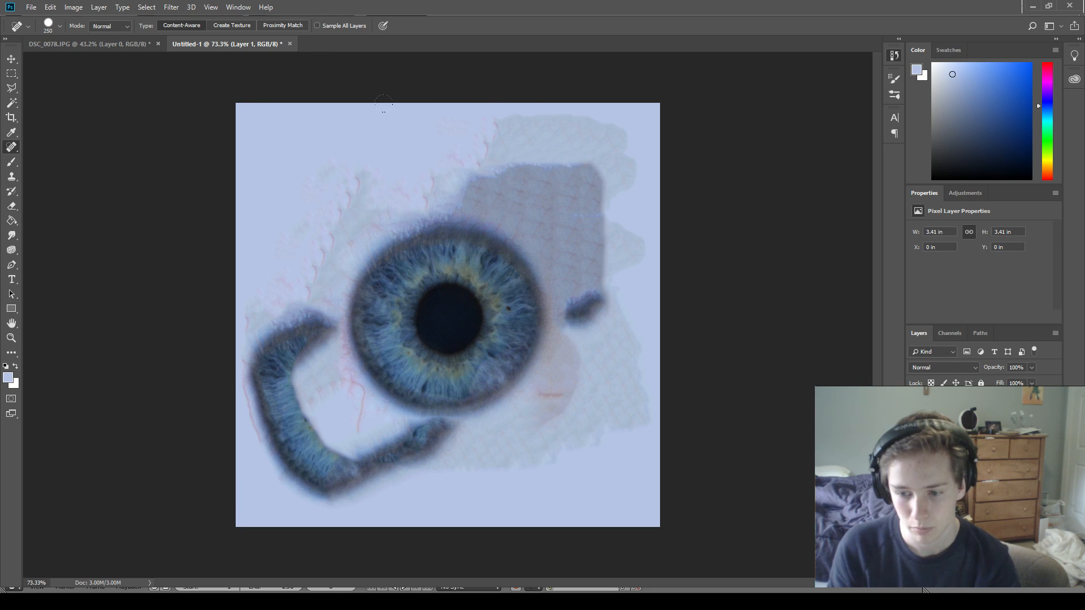
Undo the broad edge-healing strokes, including a retouch of the iris fragment on the right side, back to the corner stroke.
key("ctrl+alt+z")
key("ctrl+alt+z")
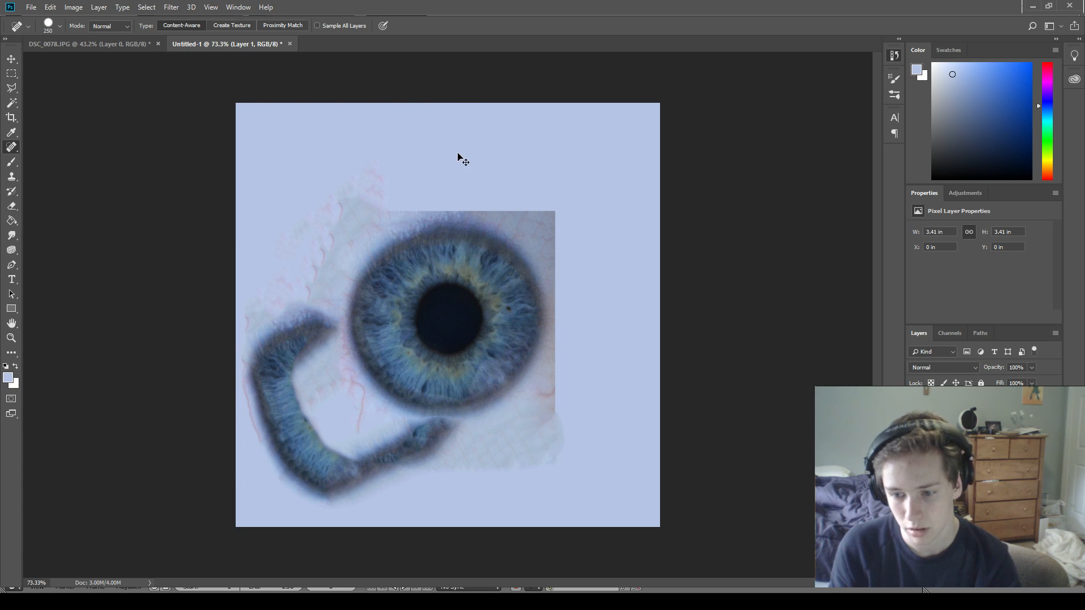
key("ctrl+shift+z")
left_click(610, 324)
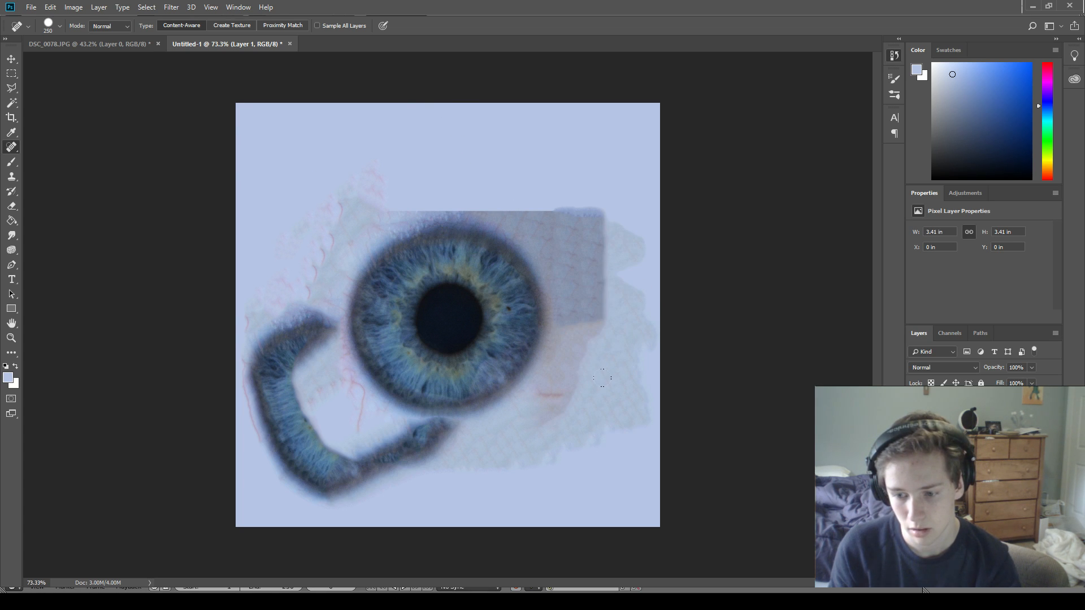
key("ctrl+alt+z")
key("ctrl+alt+z")
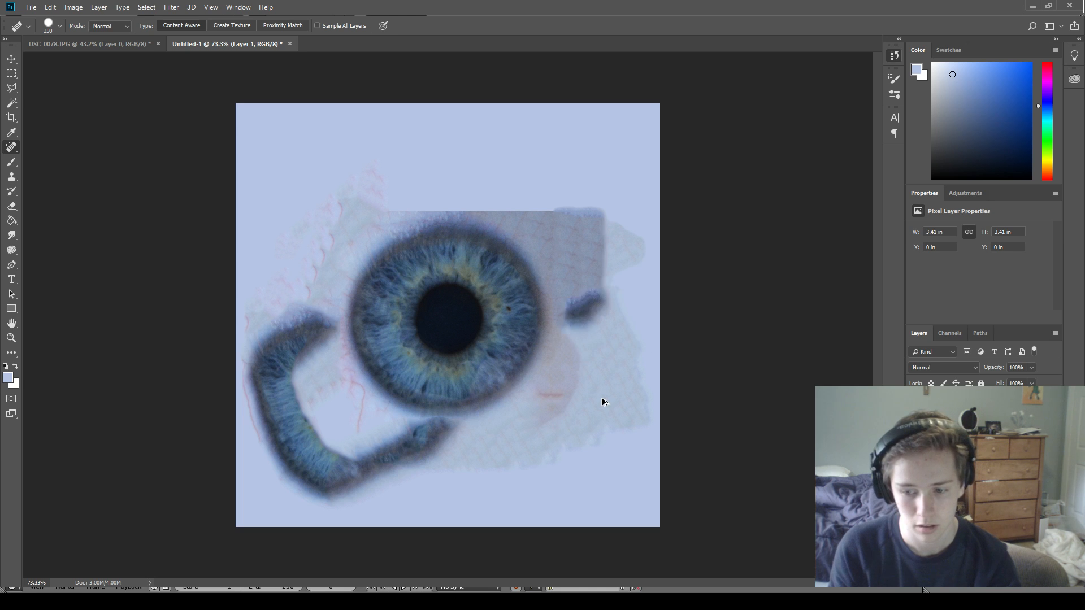
key("ctrl+alt+z")
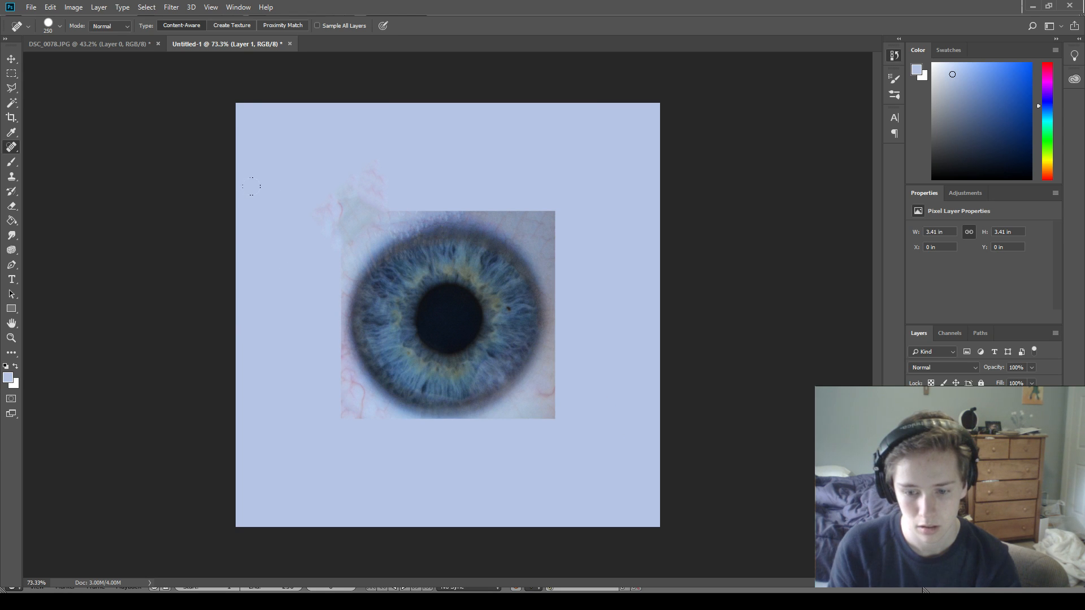
Replace the trial healing strokes along the photo's left and lower sides with a single dab on its upper-left corner.
left_click_drag(252, 186, 258, 434)
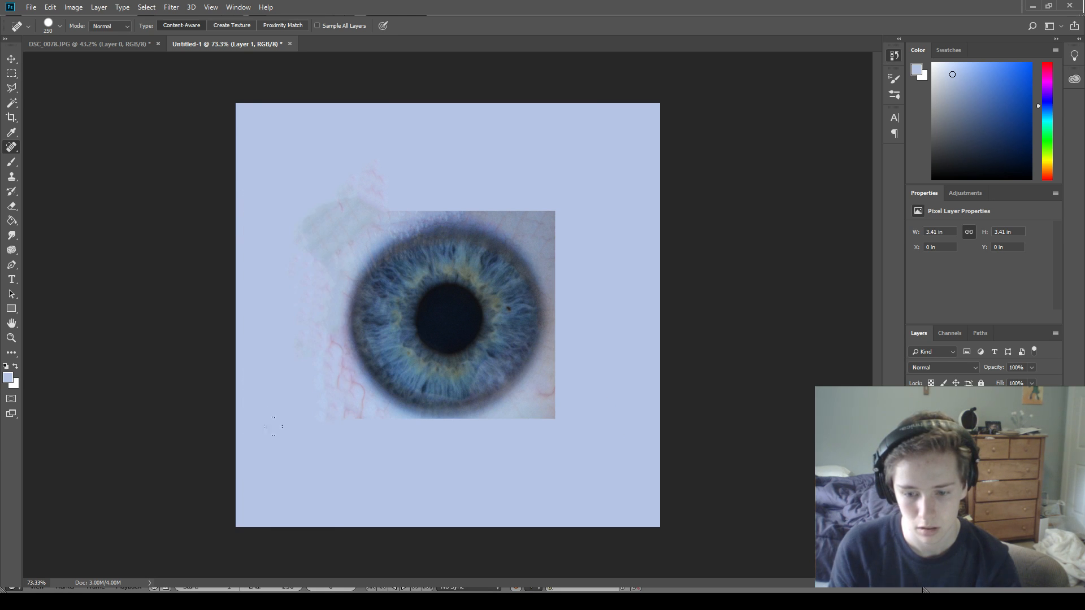
left_click_drag(321, 461, 722, 445)
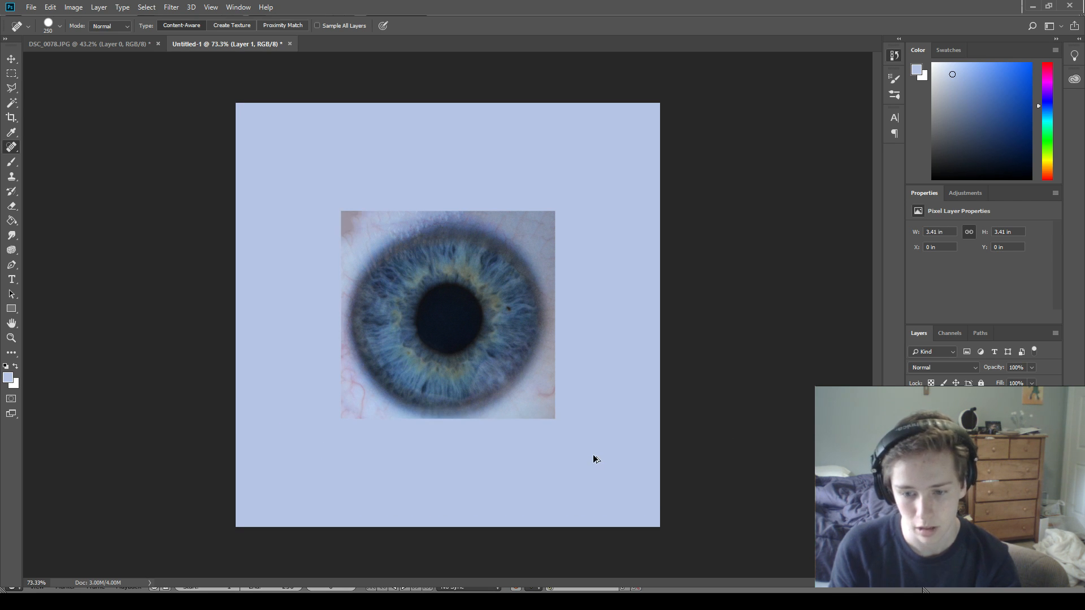
left_click(317, 207)
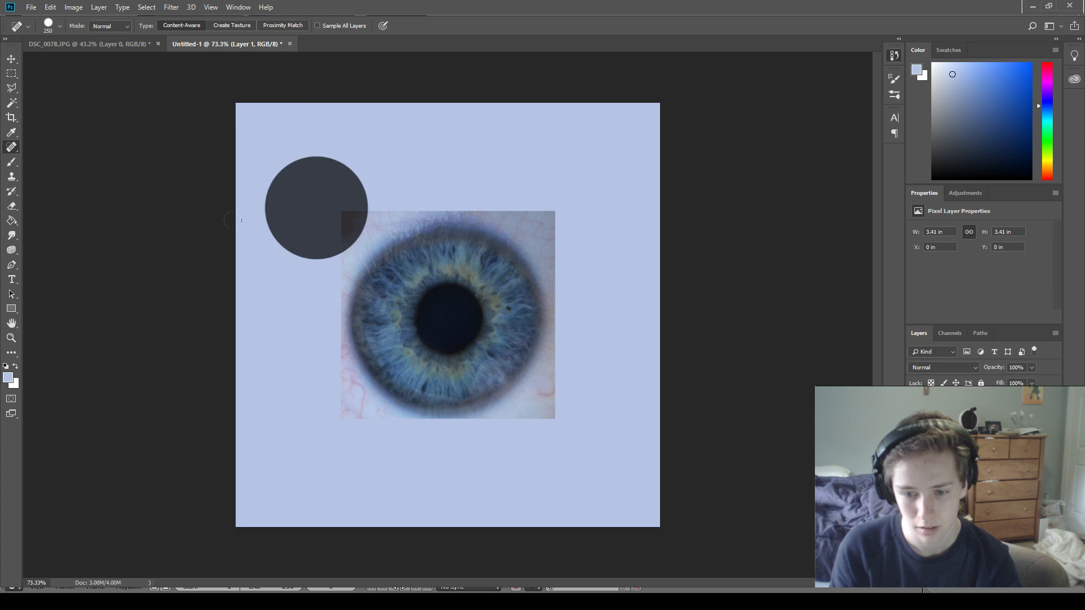
Try deleting a rectangular strip of blue fill above the iris photo, undo the deletion and clear the selection.
left_click(12, 74)
mouse_move(236, 110)
left_mouse_down()
mouse_move(322, 154)
mouse_move(618, 211)
left_mouse_up()
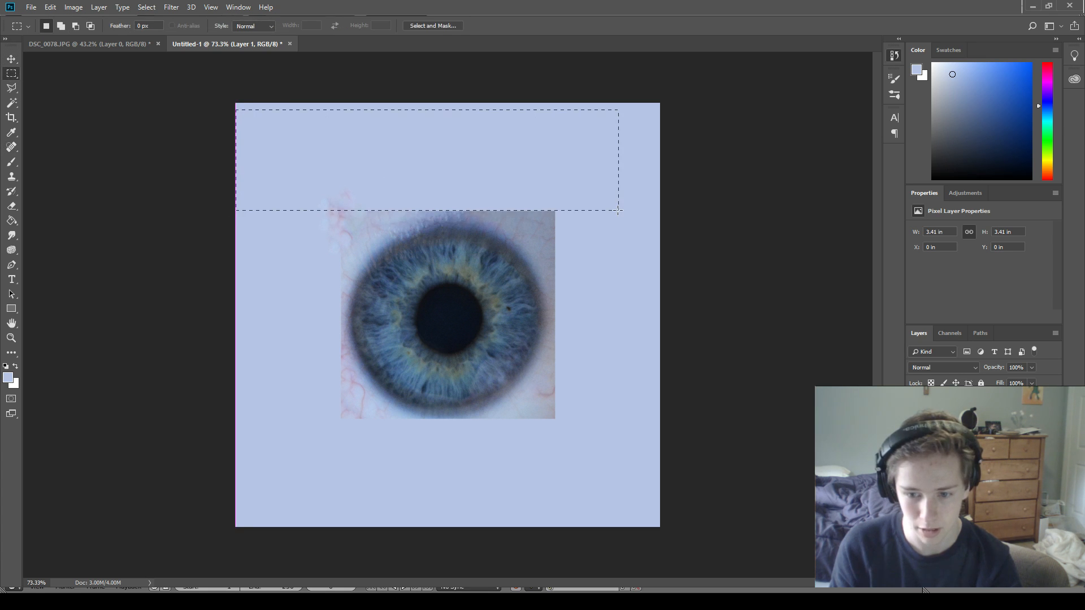
key("Delete")
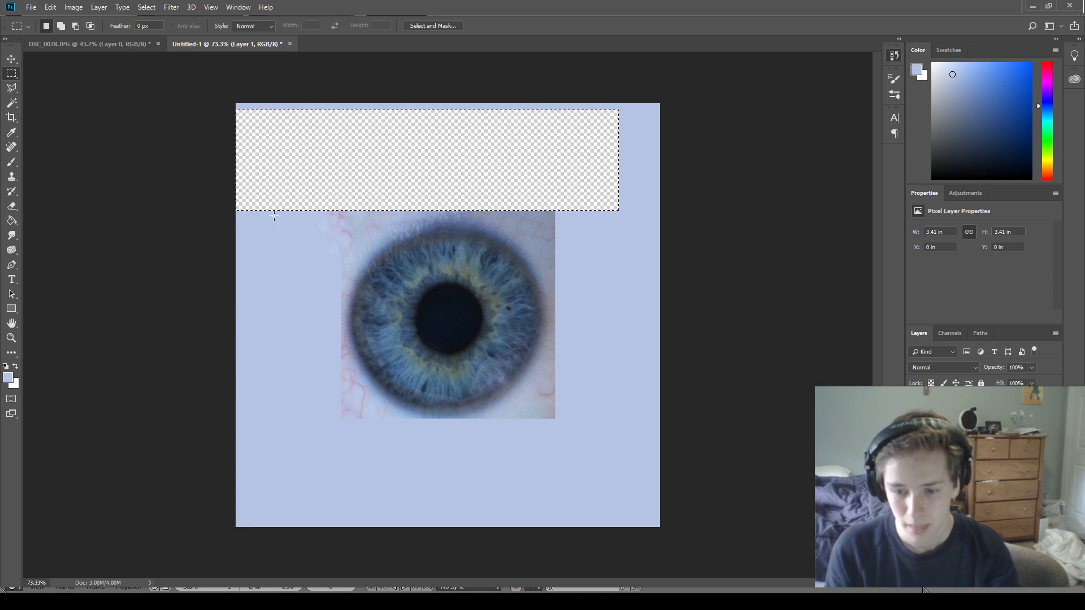
key("ctrl+z")
left_click(706, 368)
scroll(624, 333, "down", 6, "alt")
scroll(456, 326, "up", 6, "alt")
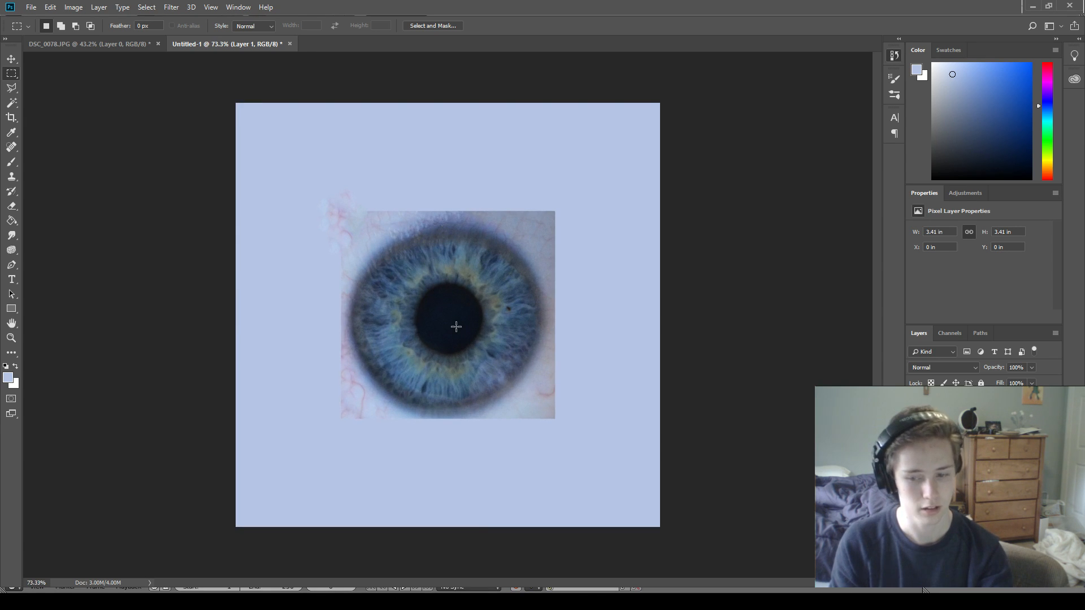
Try erasing the blue fill at the canvas's upper-right corner and undo it.
key("e")
left_click(658, 107)
key("ctrl+z")
key("m")
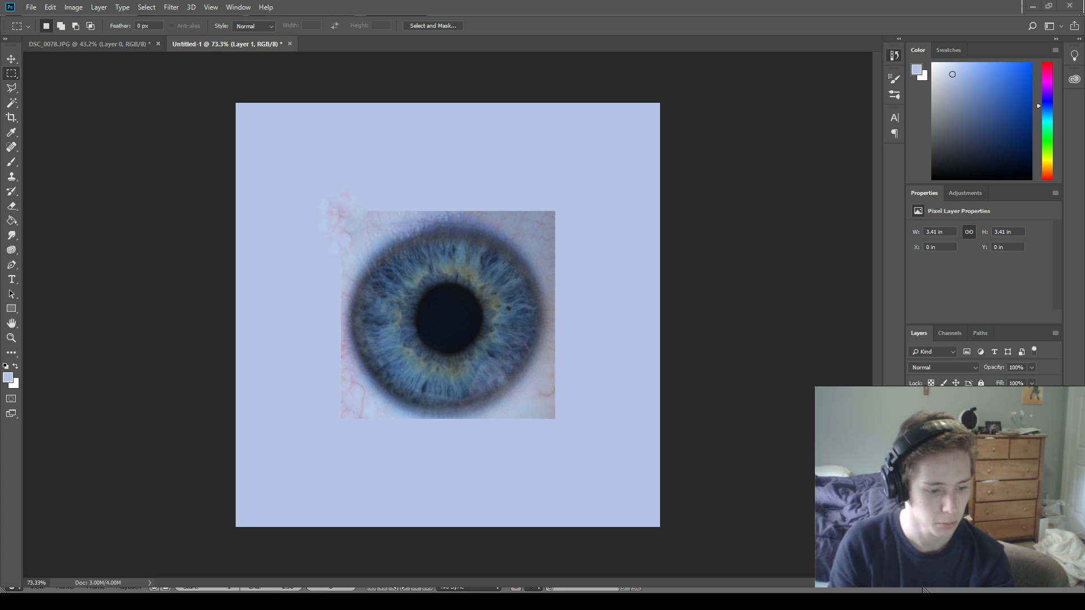
Blend all four edges of the iris photo into the blue fill with the Spot Healing Brush at size 90.
key("j")
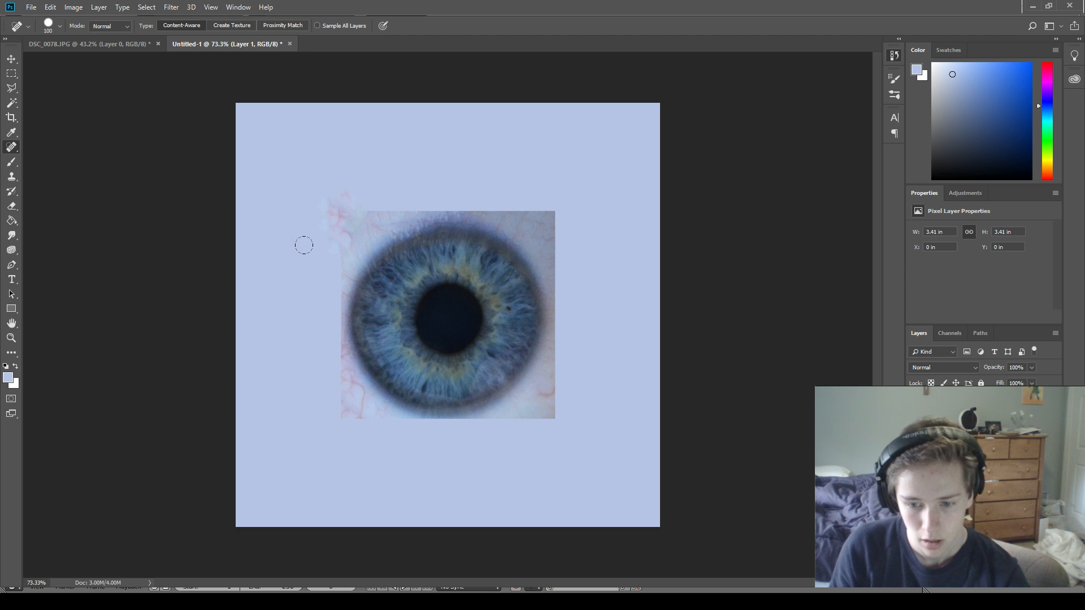
key("bracketleft")
mouse_move(325, 257)
left_mouse_down()
mouse_move(326, 454)
mouse_move(334, 428)
mouse_move(649, 428)
left_mouse_up()
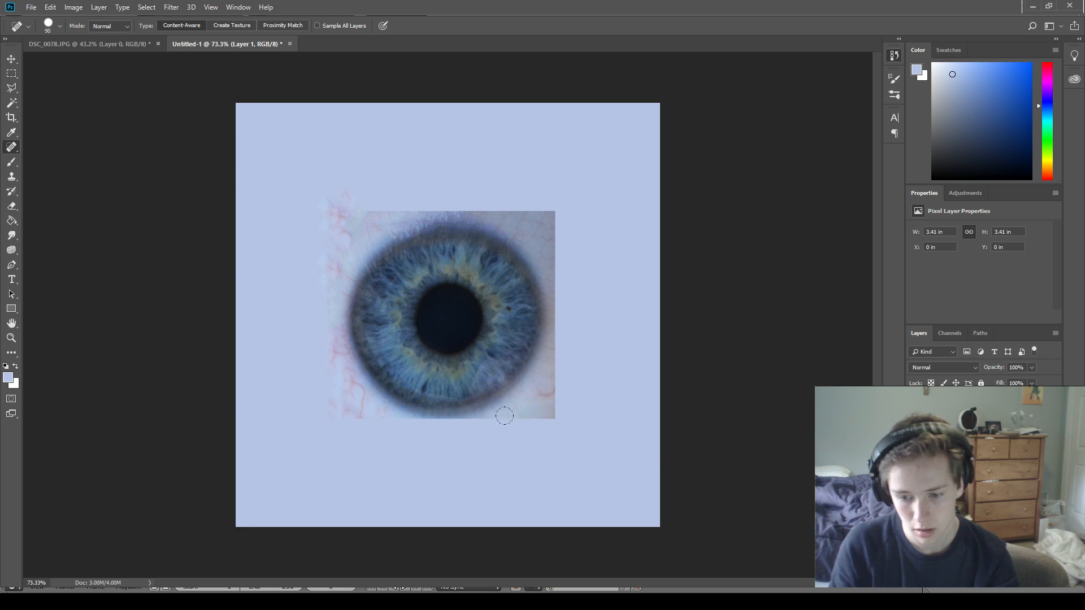
left_click_drag(546, 421, 243, 418)
left_click_drag(569, 433, 565, 135)
left_click_drag(564, 196, 124, 184)
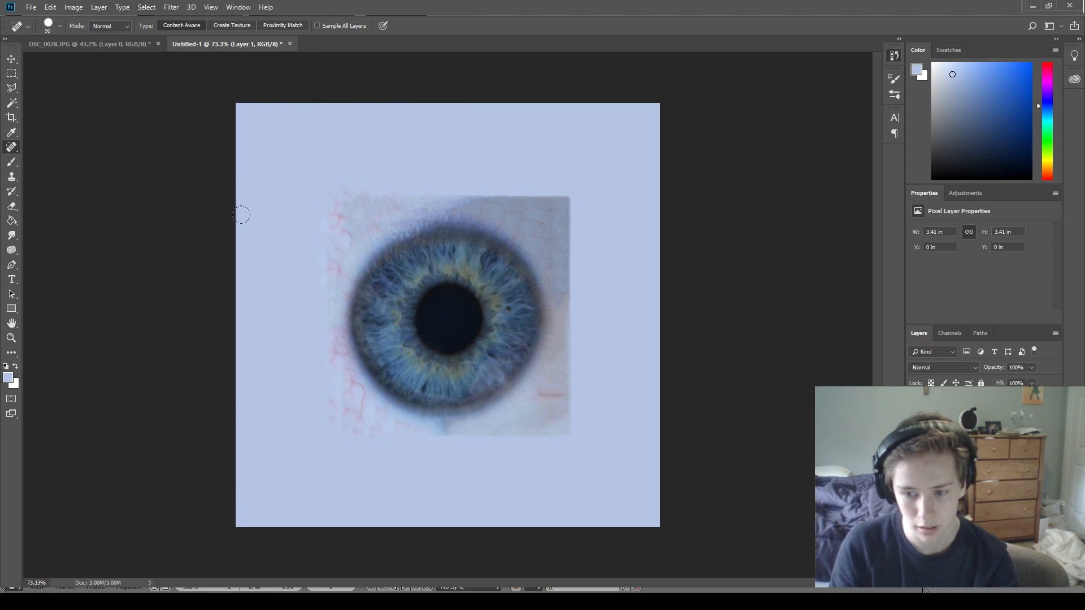
mouse_move(446, 195)
left_mouse_down()
mouse_move(557, 268)
mouse_move(478, 194)
mouse_move(613, 204)
left_mouse_up()
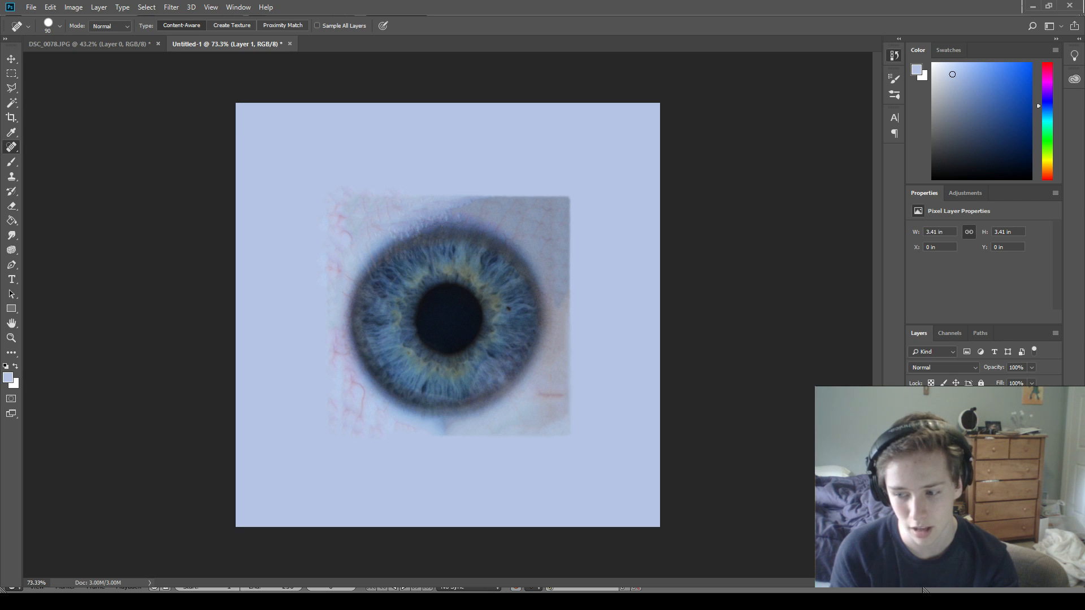
Cut out the iris with a circular selection about 1.66 in across centred on the pupil, deleting everything outside it.
key("e")
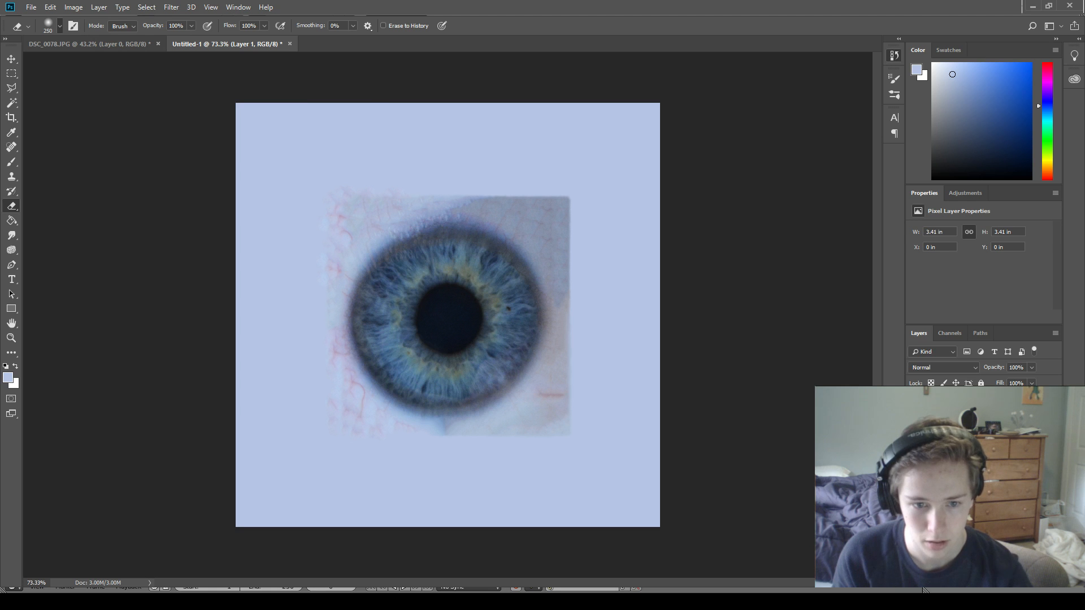
key("m")
key("shift+m")
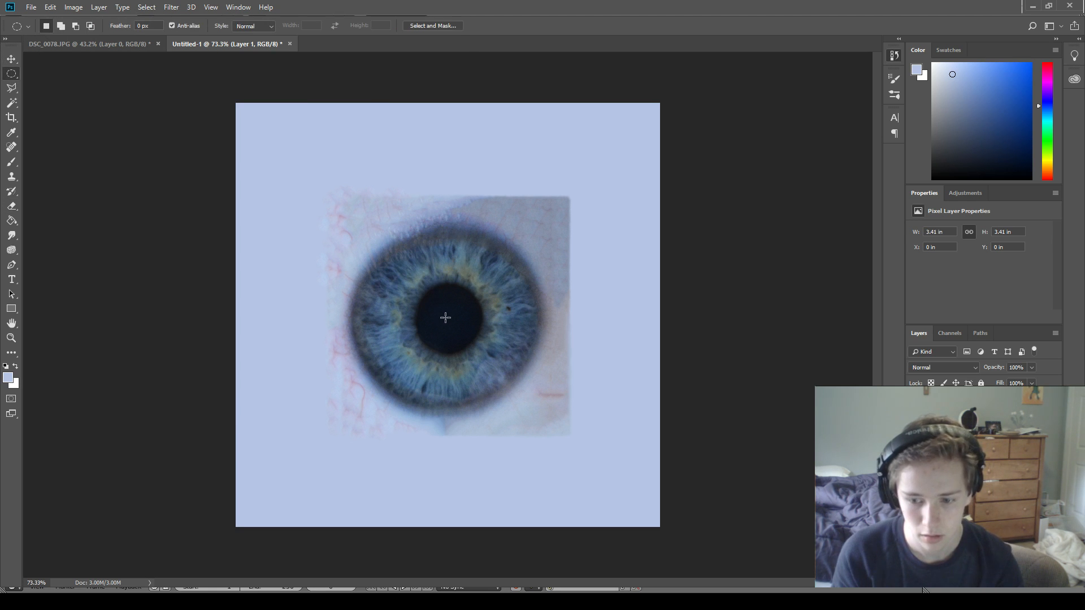
left_click_drag(448, 315, 497, 358, "alt+shift")
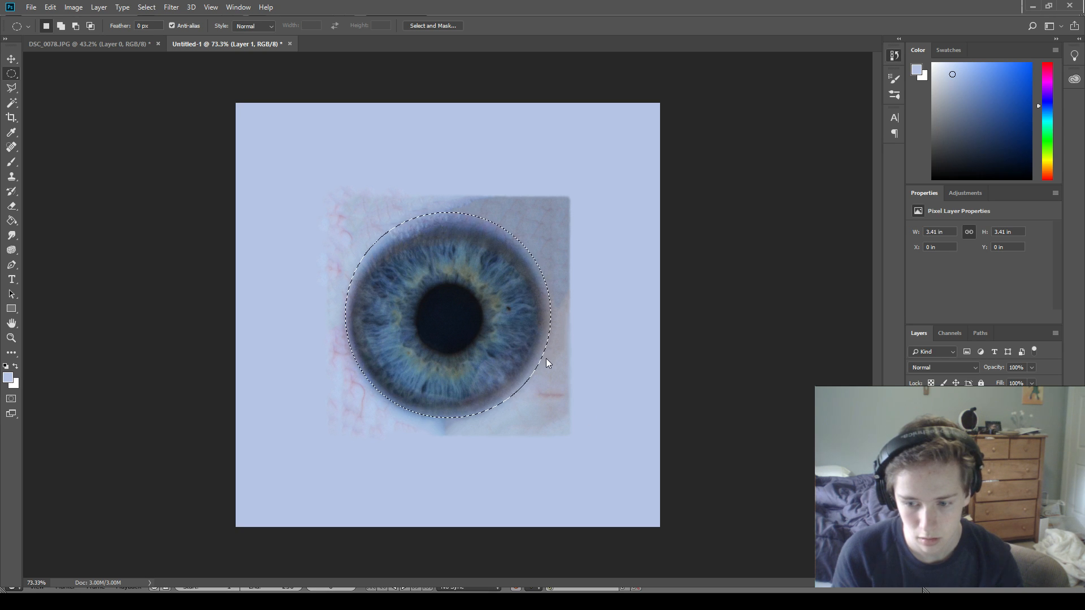
key("ctrl+shift+i")
key("Delete")
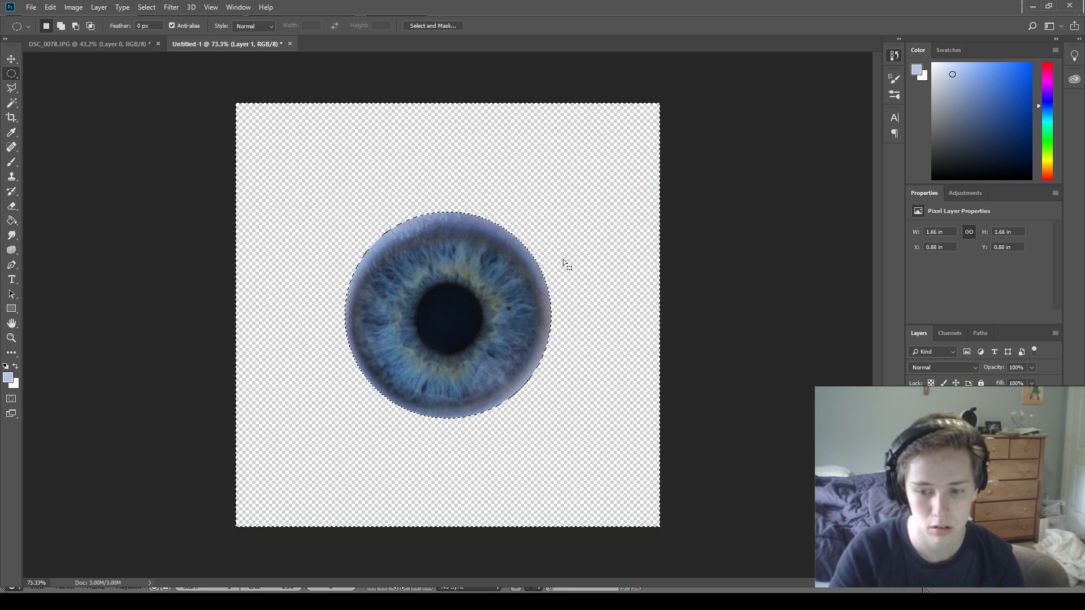
Clear the circular selection around the iris and activate the Eraser.
key("ctrl+d")
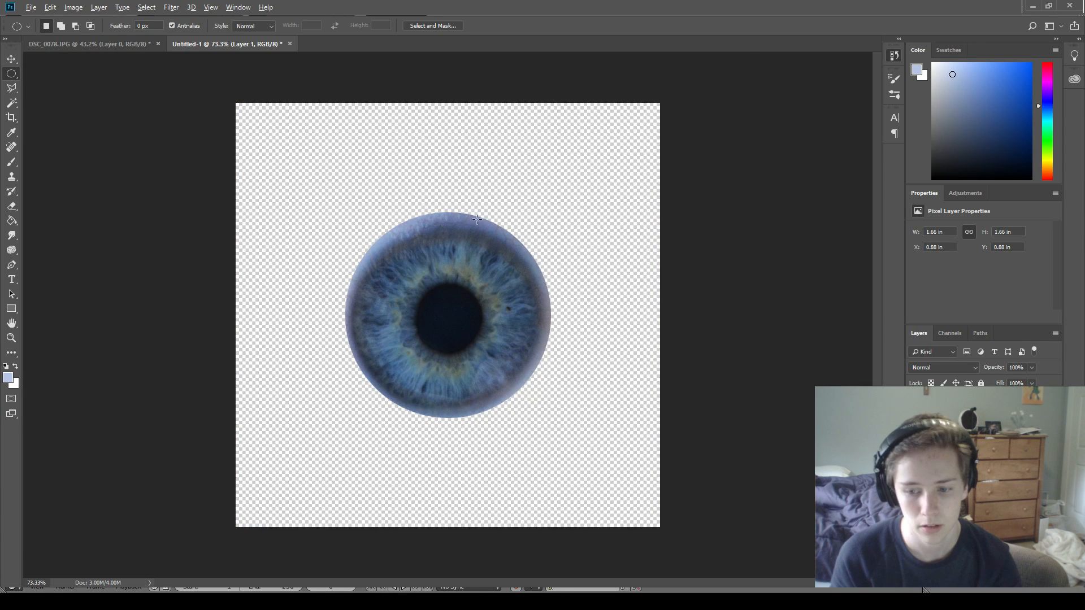
scroll(463, 220, "up", 3, "alt")
key("e")
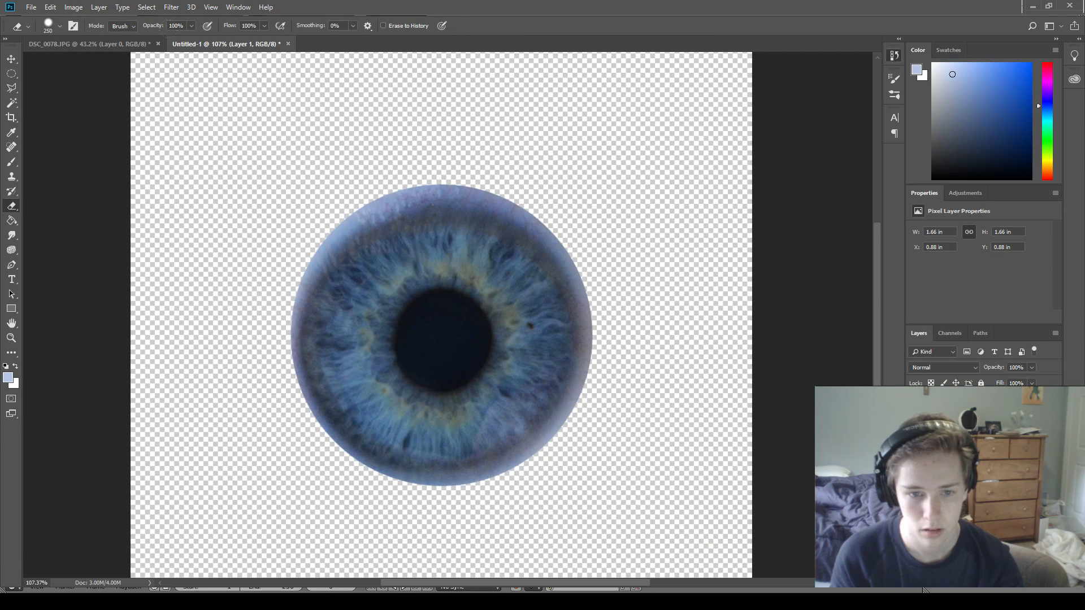
Try shifting the iris's hue from blue to brown.
key("i")
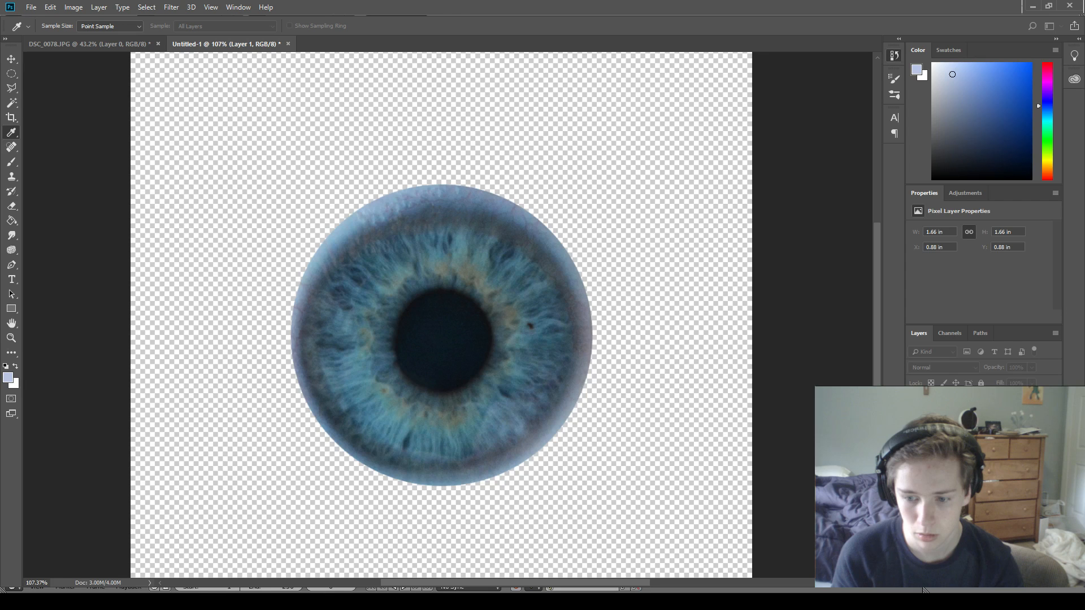
key("Escape")
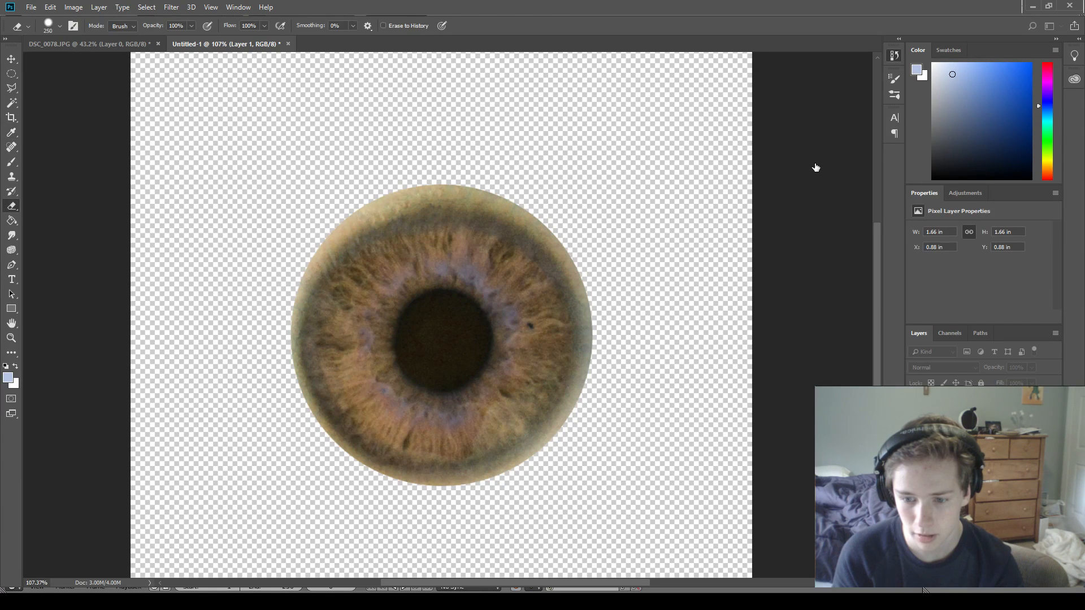
scroll(448, 315, "down", 5, "alt")
scroll(447, 315, "up", 3, "alt")
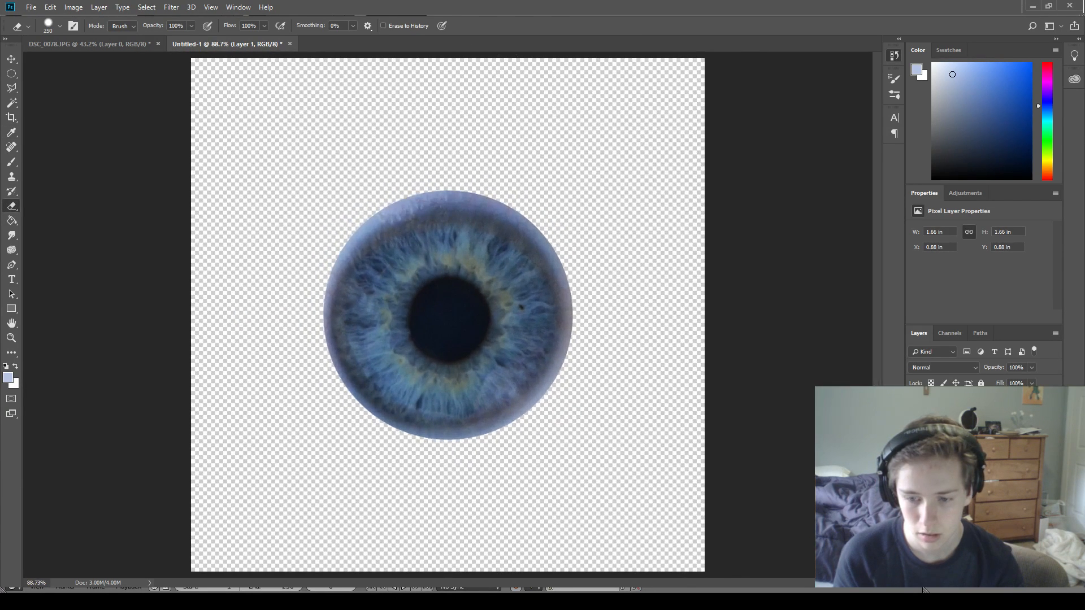
Try erasing along the iris's upper-right rim and undo the strokes.
mouse_move(449, 139)
left_mouse_down()
mouse_move(408, 149)
mouse_move(466, 142)
mouse_move(446, 146)
mouse_move(558, 171)
left_mouse_up()
key("ctrl+z")
key("ctrl+z")
key("ctrl+z")
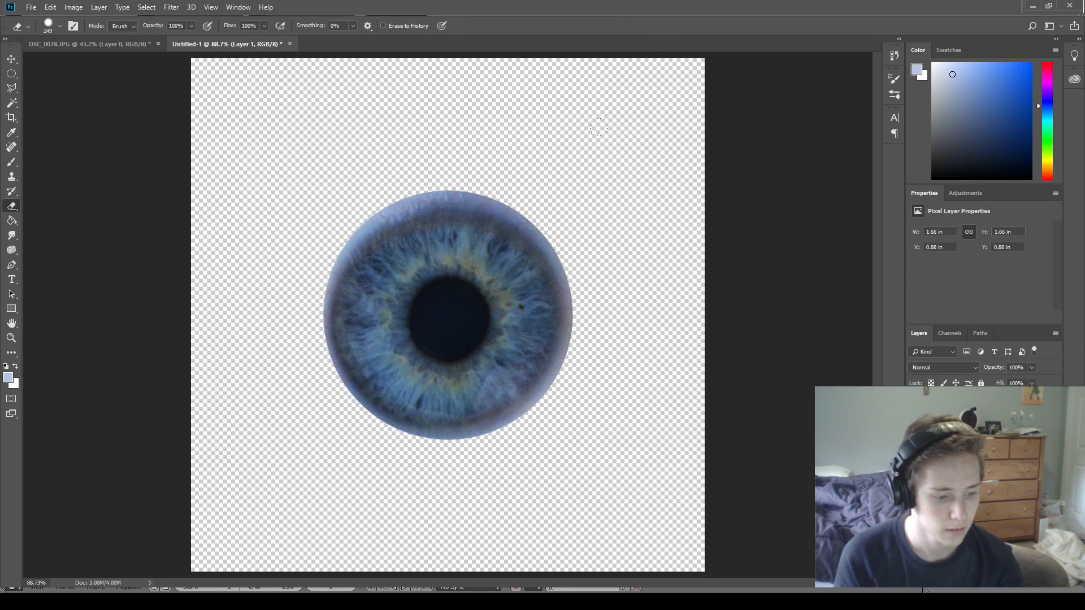
Soften the iris's upper-right, right and lower rim with the Eraser at size 249, undoing stray strokes.
mouse_move(435, 85)
left_mouse_down()
mouse_move(484, 103)
mouse_move(551, 175)
mouse_move(570, 327)
mouse_move(572, 314)
left_mouse_up()
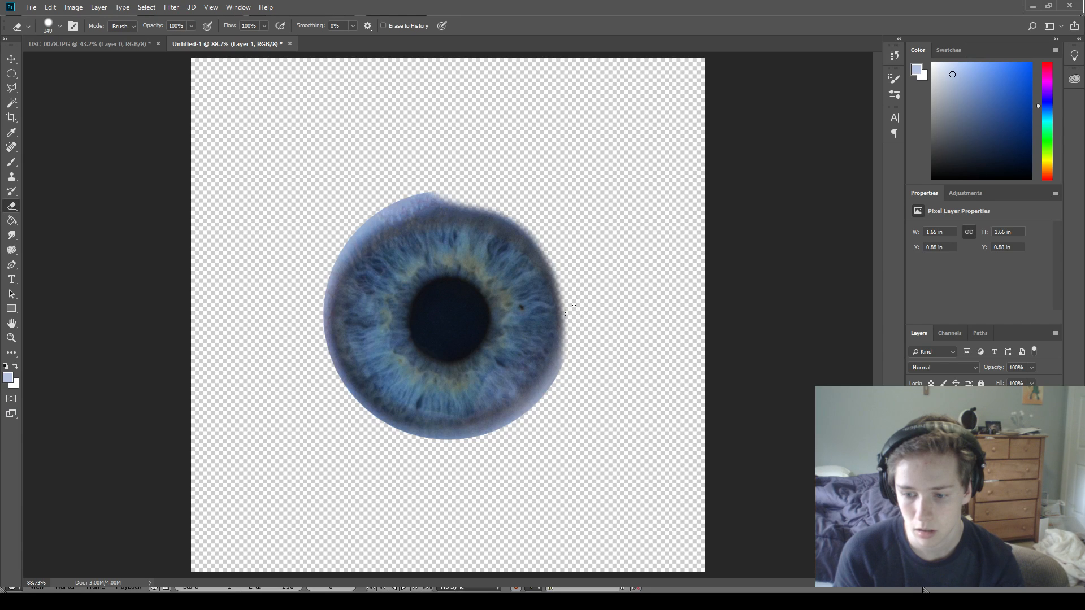
mouse_move(569, 326)
left_mouse_down()
mouse_move(542, 388)
mouse_move(441, 437)
mouse_move(362, 442)
mouse_move(236, 353)
left_mouse_up()
key("ctrl+z")
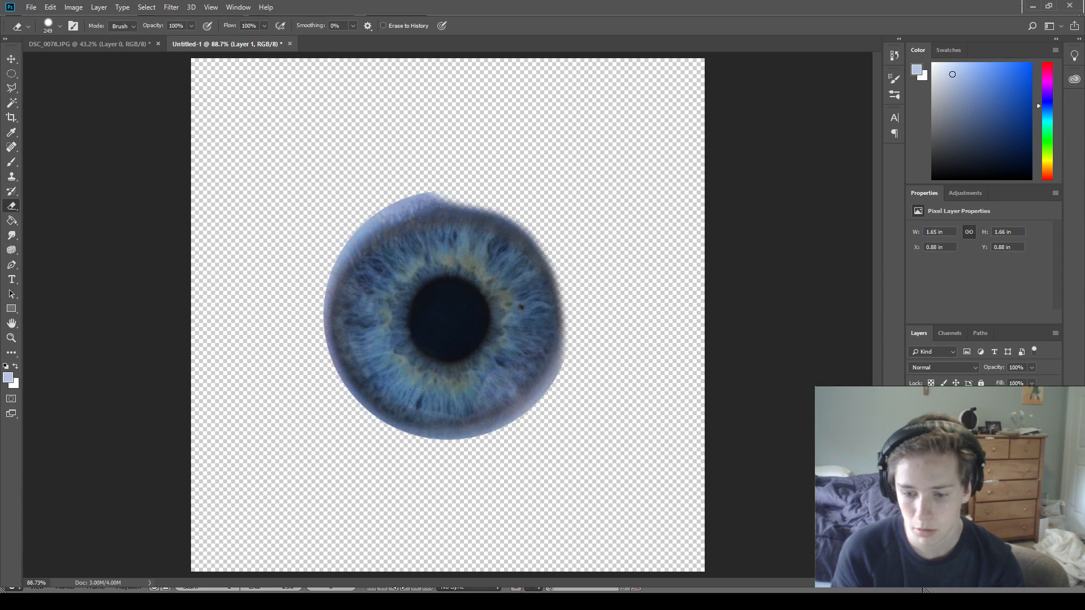
mouse_move(562, 342)
left_mouse_down()
mouse_move(544, 375)
mouse_move(519, 390)
left_mouse_up()
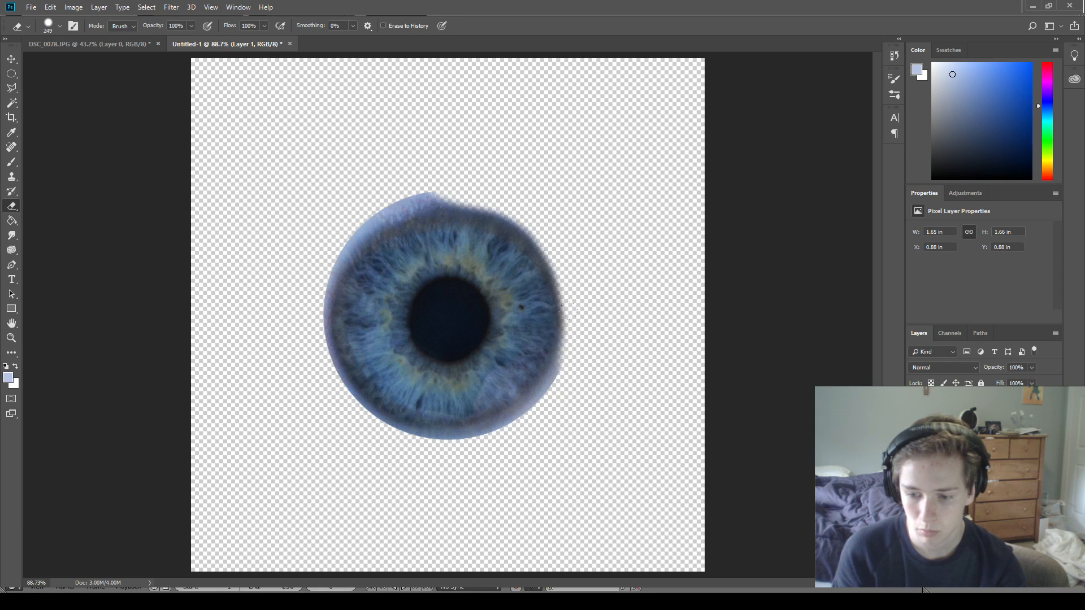
key("z")
key("e")
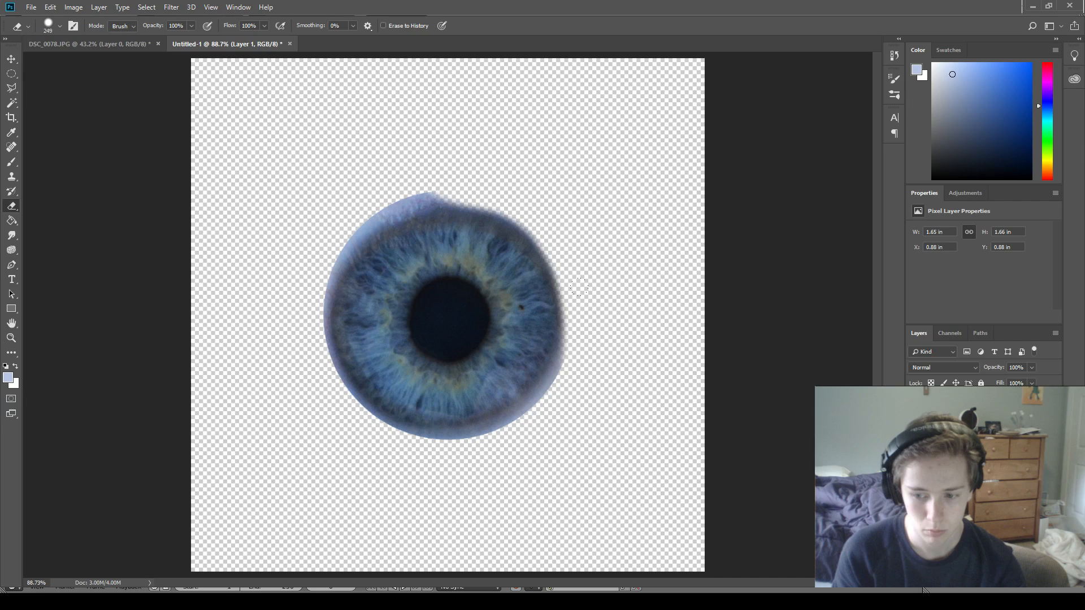
mouse_move(564, 344)
left_mouse_down()
mouse_move(542, 390)
mouse_move(520, 410)
mouse_move(505, 396)
mouse_move(472, 431)
mouse_move(314, 427)
mouse_move(273, 400)
left_mouse_up()
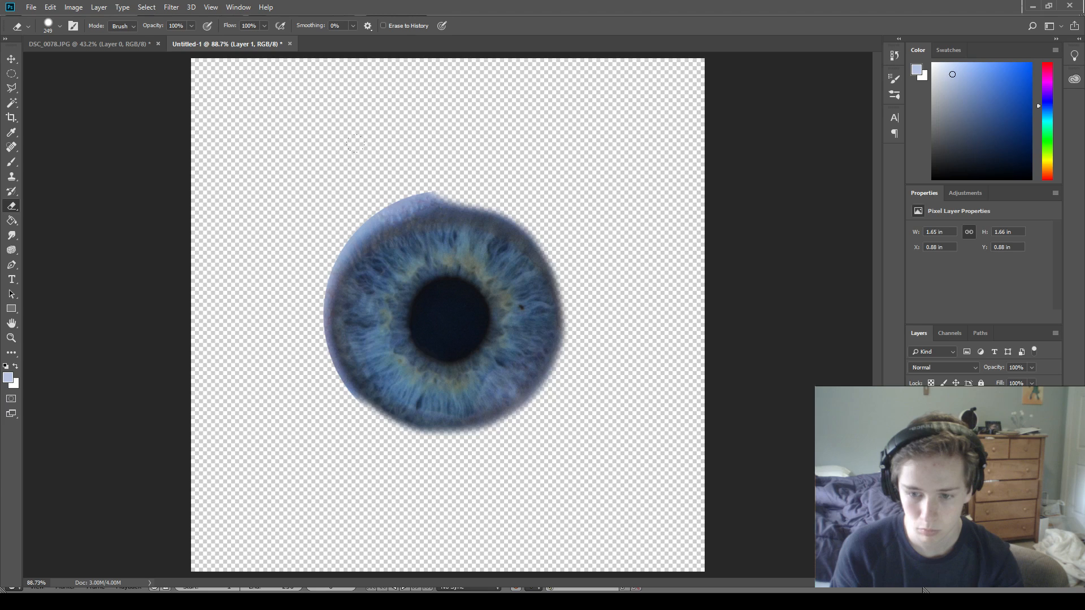
Erase the pale band along the iris's upper-left rim with the soft Eraser, redoing unsatisfactory strokes.
mouse_move(421, 87)
left_mouse_down()
mouse_move(317, 90)
mouse_move(314, 106)
mouse_move(272, 127)
left_mouse_up()
key("ctrl+z")
left_click_drag(401, 84, 292, 117)
key("ctrl+z")
left_click_drag(361, 84, 283, 127)
mouse_move(392, 87)
left_mouse_down()
mouse_move(302, 97)
mouse_move(209, 225)
left_mouse_up()
mouse_move(225, 185)
left_mouse_down()
mouse_move(217, 313)
mouse_move(226, 358)
mouse_move(253, 390)
mouse_move(211, 235)
left_mouse_up()
scroll(343, 116, "down", 7, "alt")
scroll(342, 116, "up", 11, "alt")
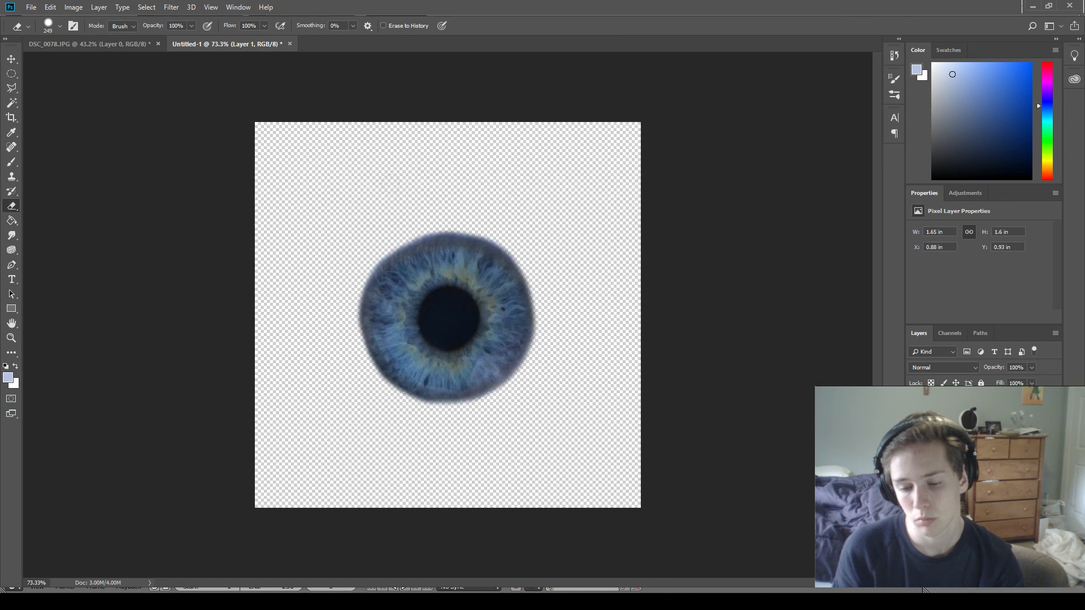
Trim the iris's left rim with the soft Eraser so the iris is 1.63 in wide.
left_click_drag(158, 116, 111, 280)
key("ctrl+z")
left_click_drag(168, 106, 127, 181)
key("ctrl+z")
left_click_drag(130, 140, 102, 336)
key("ctrl+minus")
key("ctrl+minus")
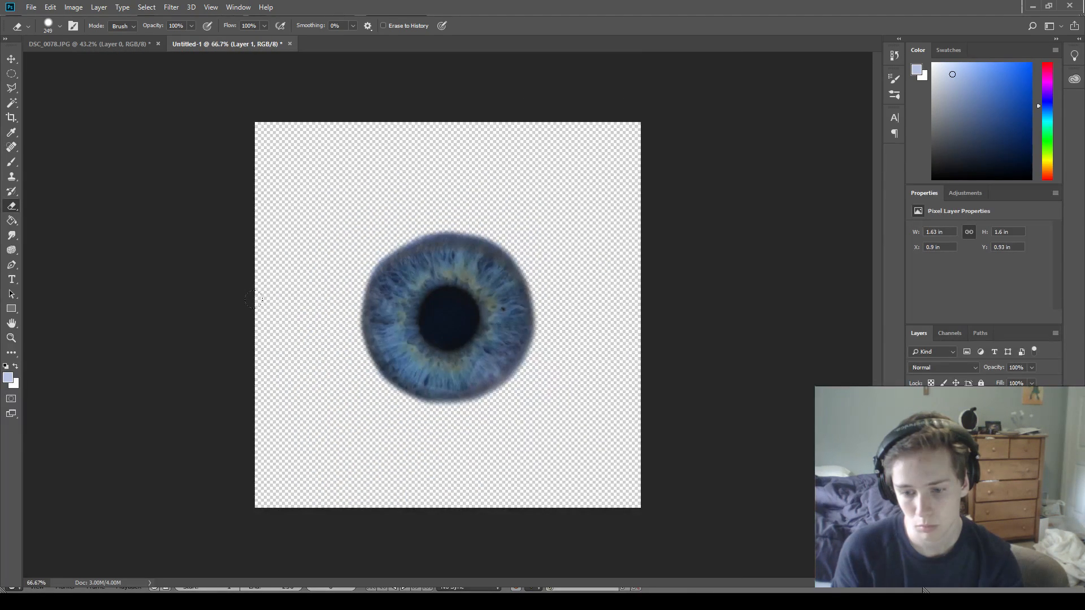
Set the Brush to size 125 and sample a dark blue from the iris's upper-right rim as the foreground colour.
scroll(316, 302, "up", 4, "alt")
scroll(330, 293, "down", 6, "alt")
scroll(361, 266, "up", 5, "alt")
scroll(449, 317, "up", 5, "alt")
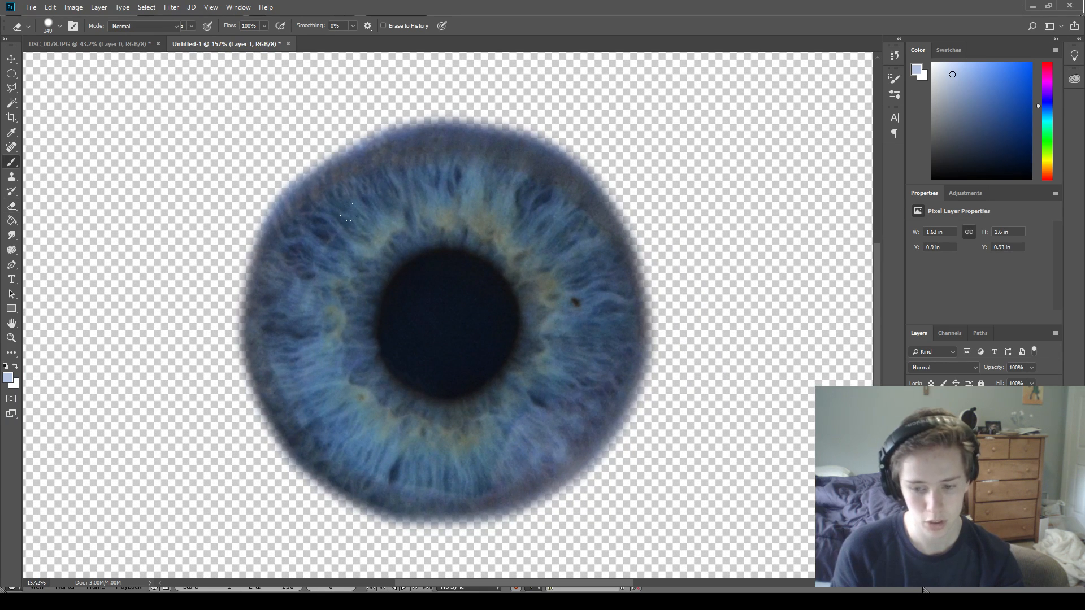
key("b")
key("i")
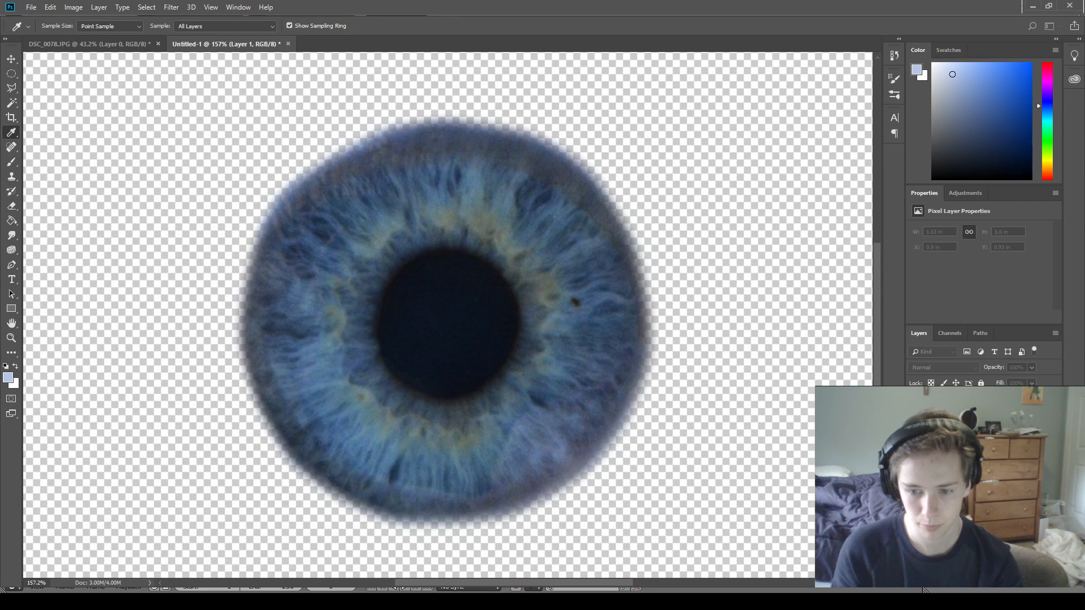
key("b")
key("d")
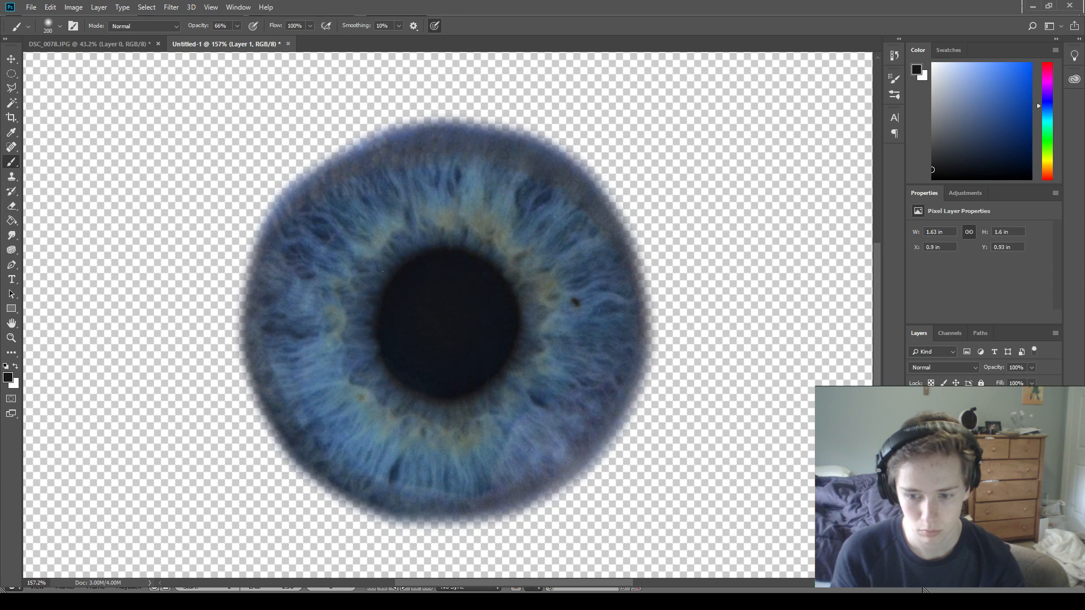
key("bracketleft")
key("bracketleft")
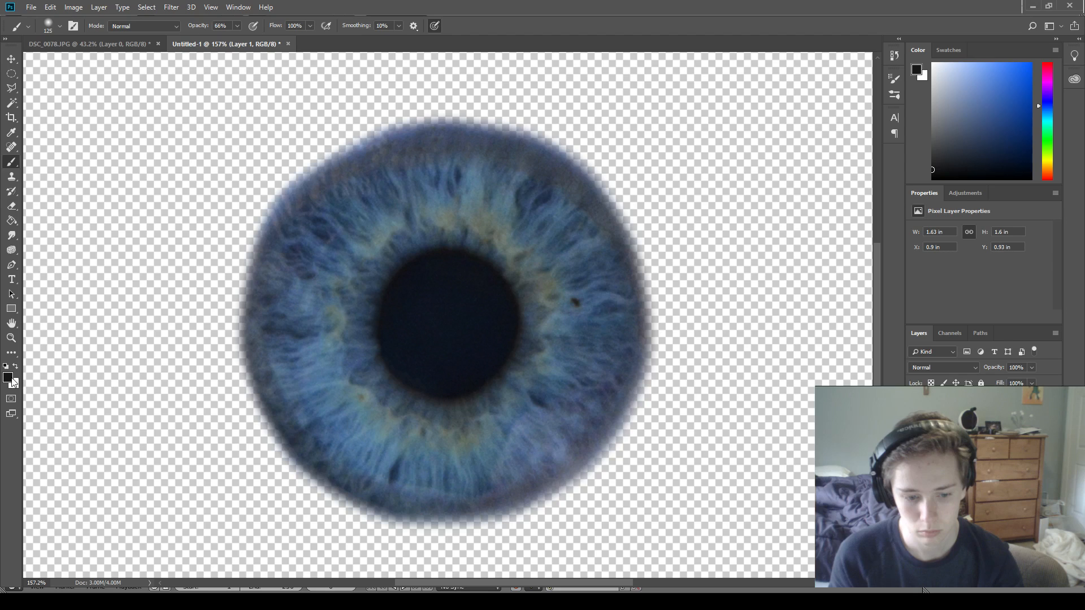
key("i")
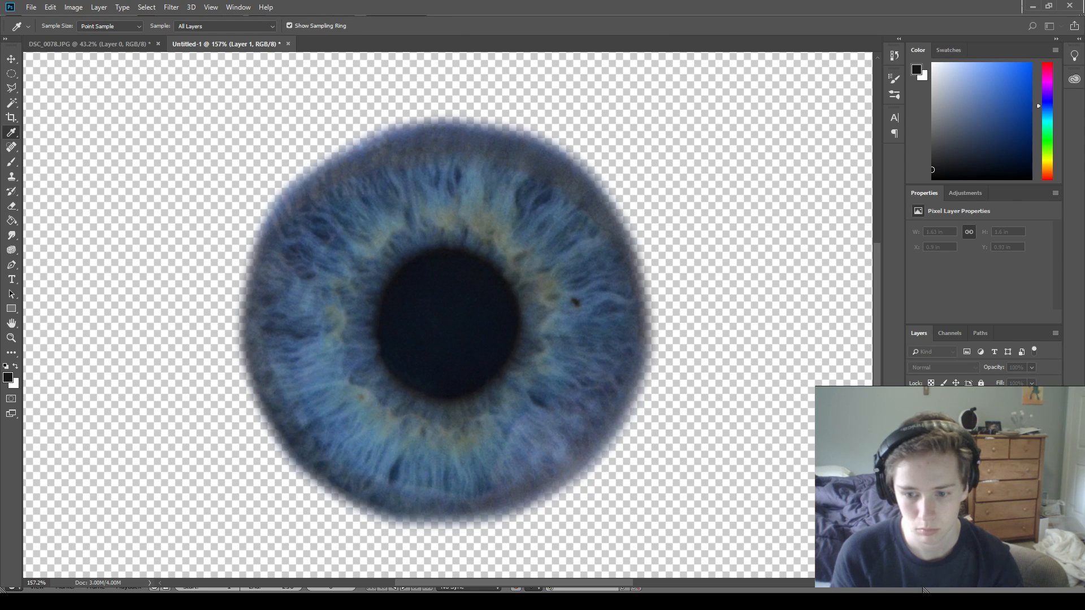
left_click(591, 178)
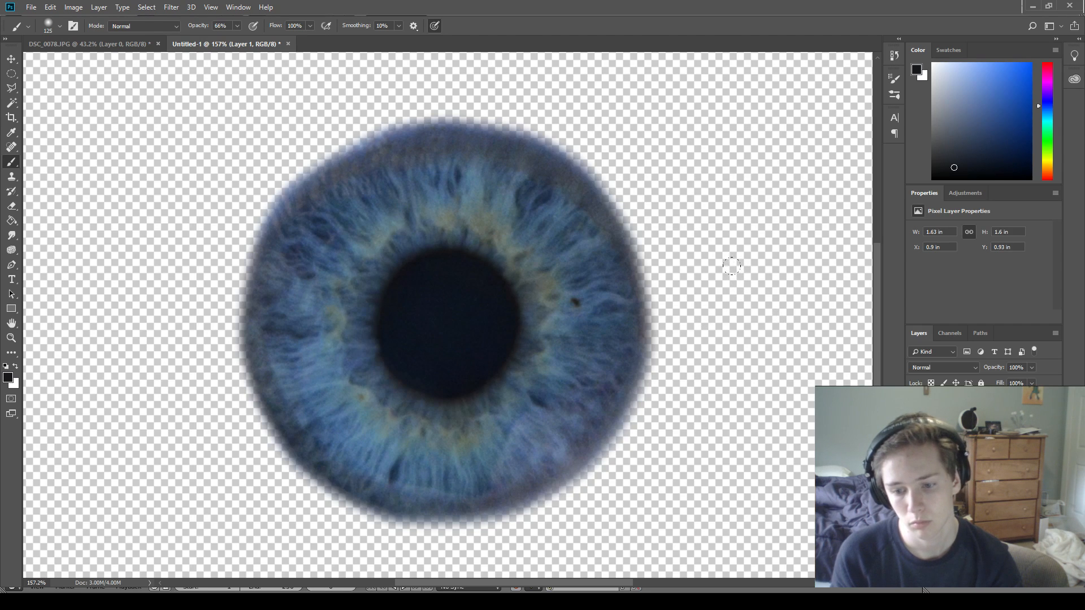
key("ctrl+0")
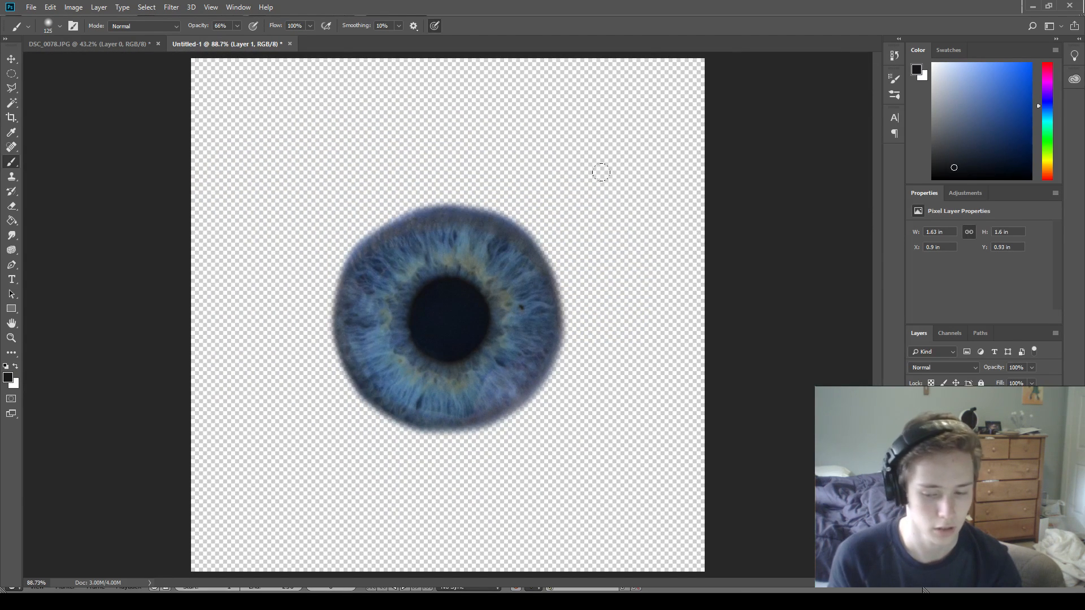
Add a new layer behind the iris and fill it with a pale cream colour.
left_click(11, 73)
key("shift+m")
key("ctrl+shift+alt+n")
left_click(16, 367)
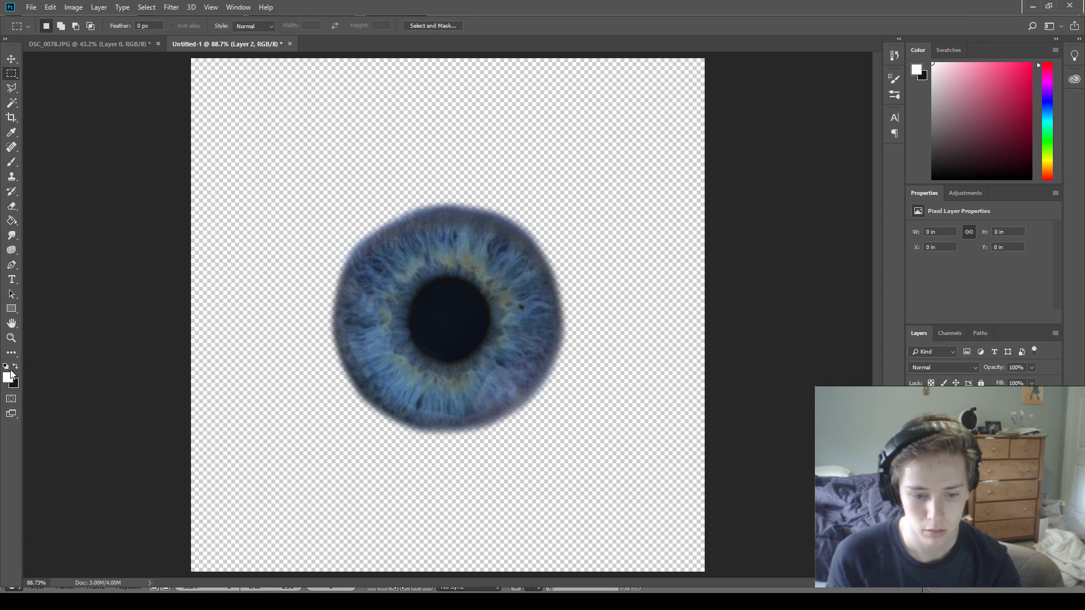
key("i")
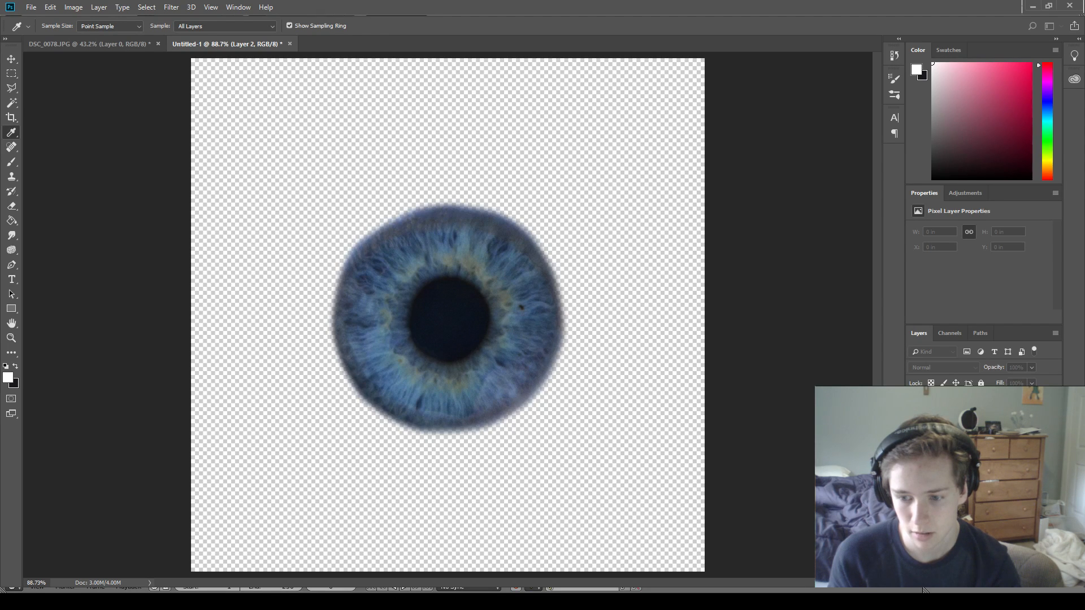
left_click(641, 128)
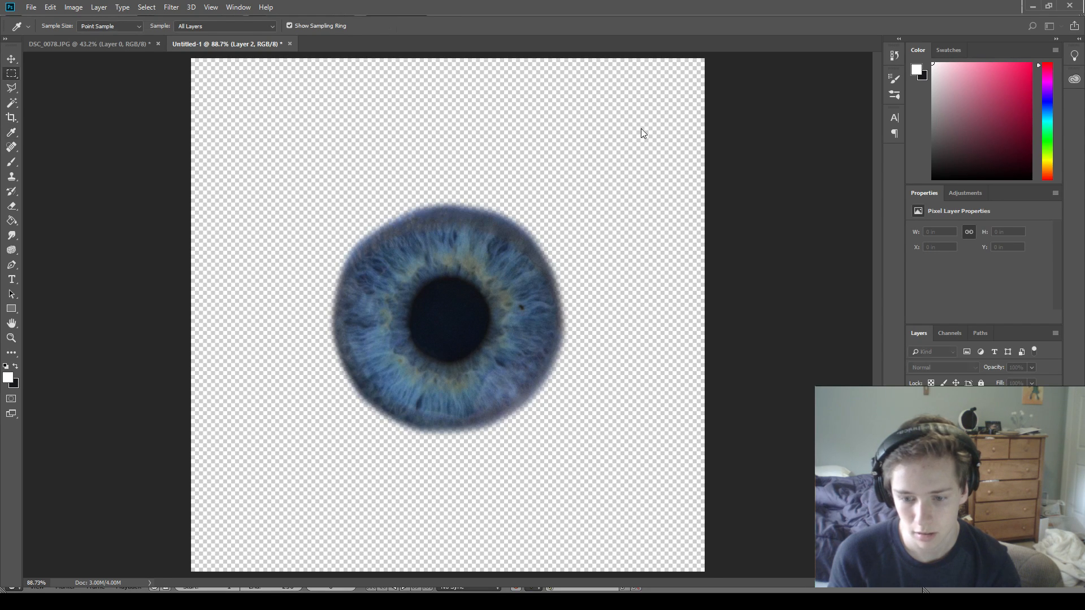
left_click(12, 221)
left_click(291, 260)
key("ctrl+z")
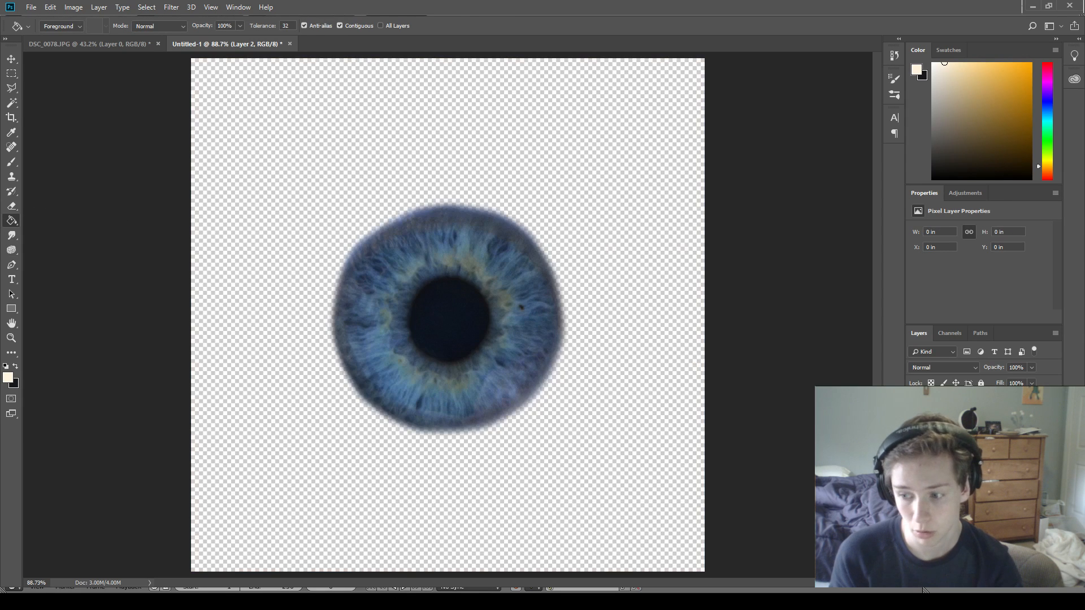
left_click(542, 285)
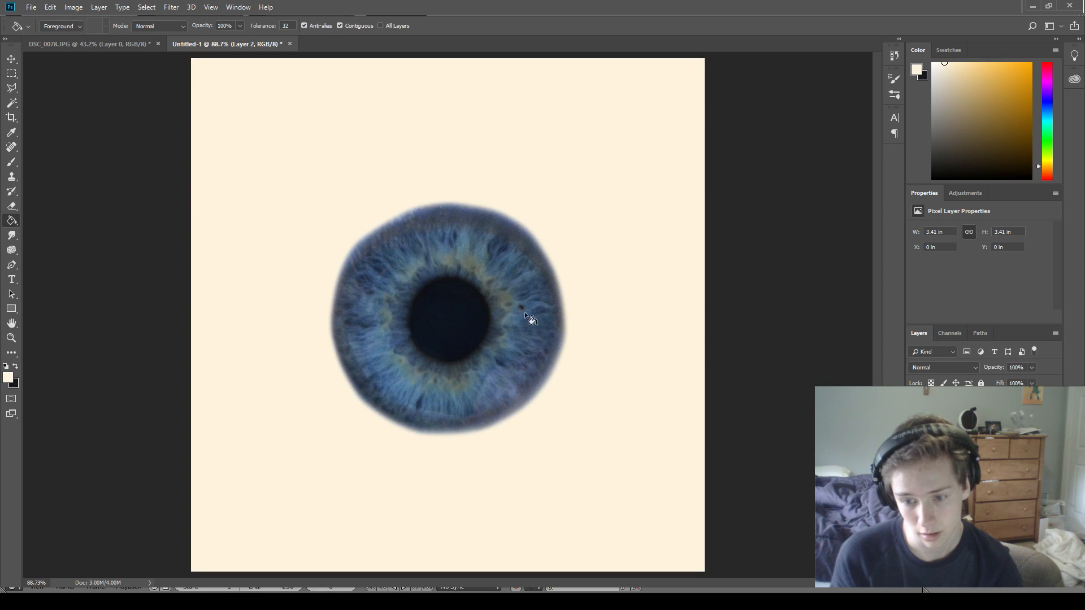
Return to the iris layer and even out its upper-left and upper rim with the Eraser at size 249.
left_click(11, 73)
left_click(955, 402)
scroll(345, 207, "up", 5, "alt")
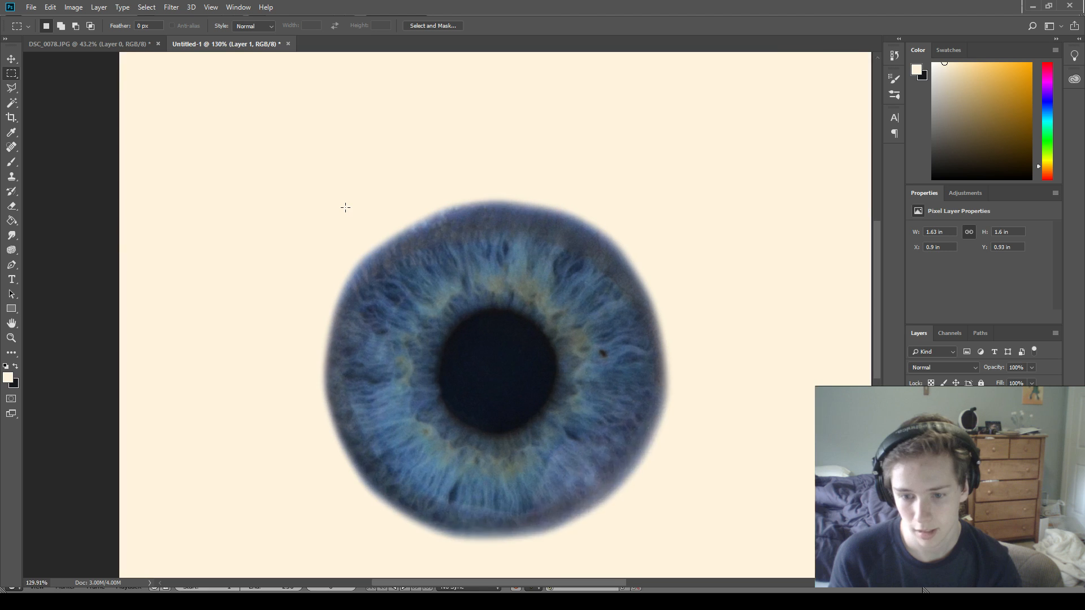
key("e")
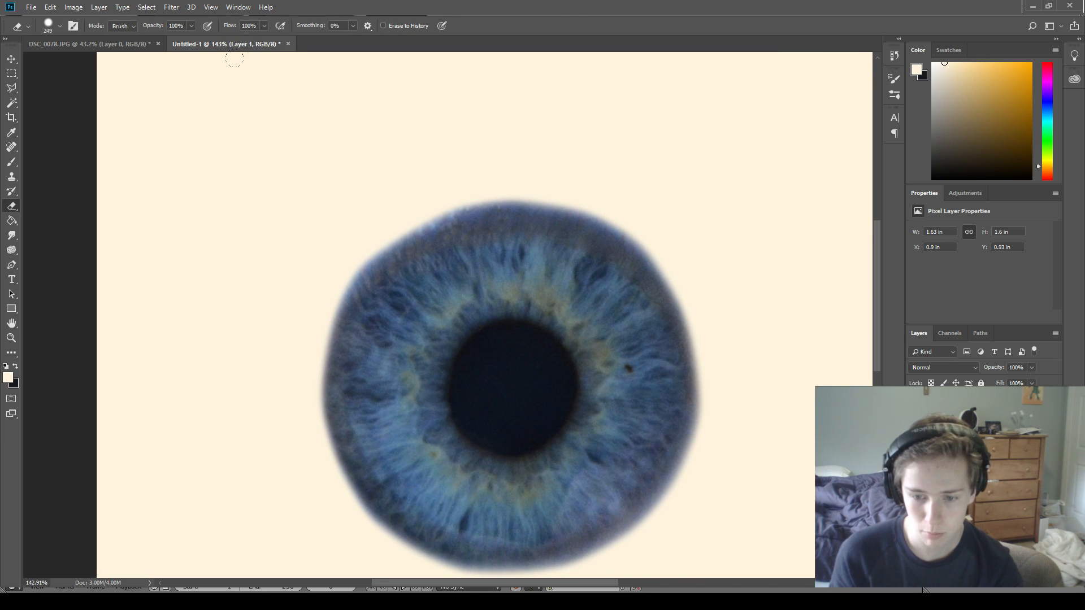
scroll(193, 145, "down", 1)
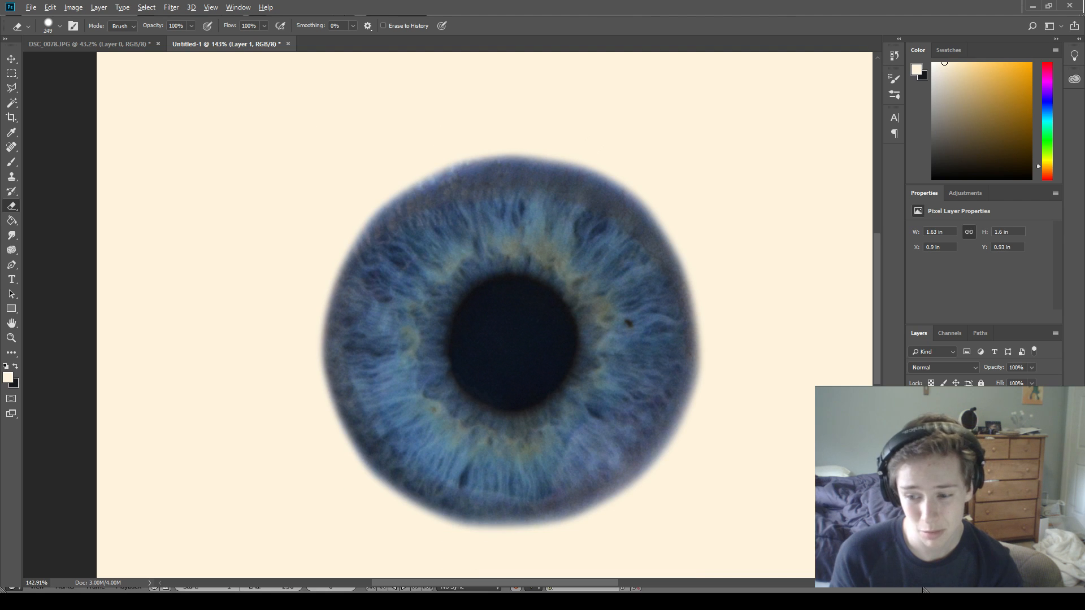
scroll(661, 237, "down", 8, "alt")
scroll(565, 192, "up", 7, "alt")
left_click_drag(345, 116, 418, 120)
key("ctrl+z")
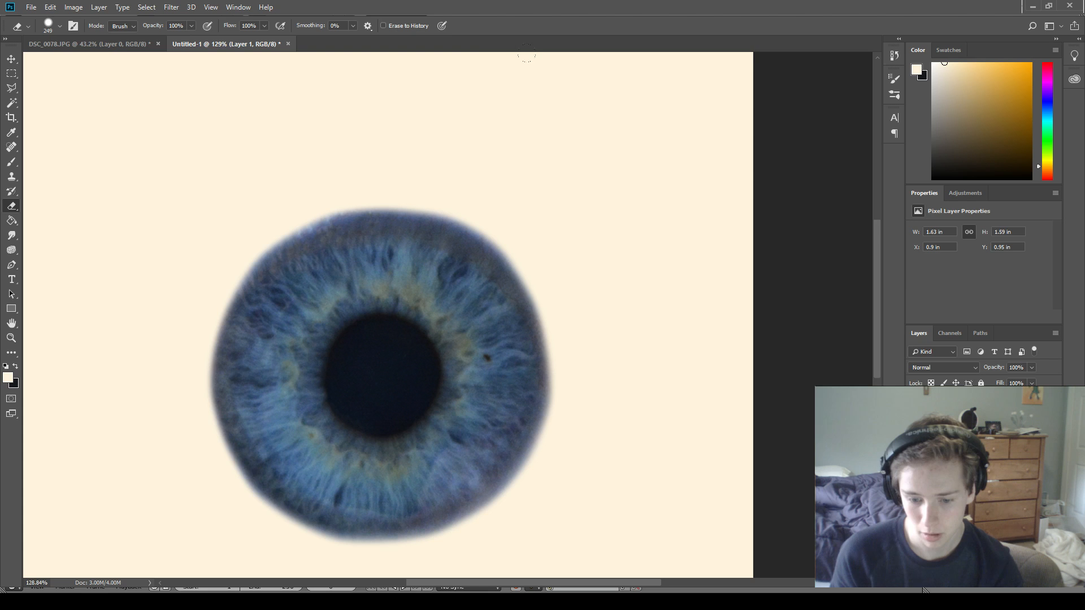
Erase along the iris's lower and left rim to round its outline against the cream background.
scroll(526, 57, "down", 3)
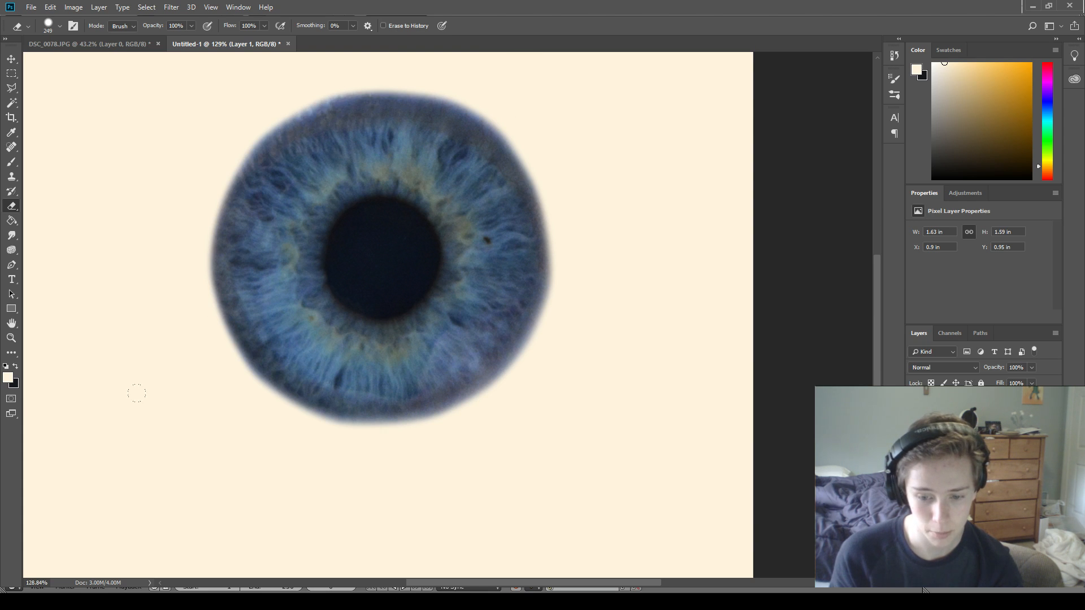
mouse_move(114, 366)
left_mouse_down()
mouse_move(49, 266)
mouse_move(39, 177)
mouse_move(136, 247)
left_mouse_up()
key("ctrl+z")
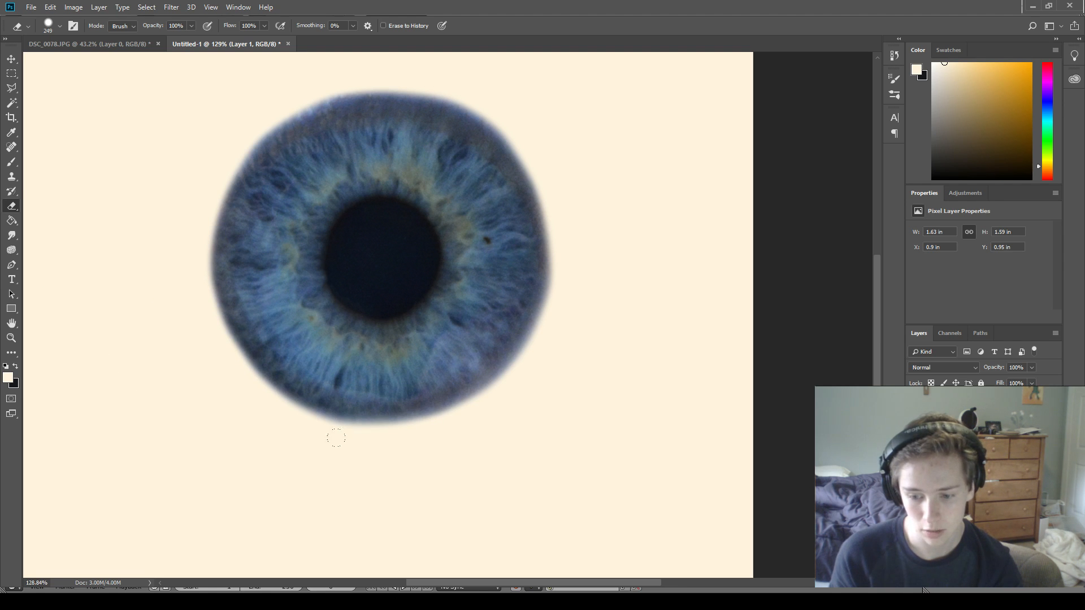
scroll(610, 223, "down", 8, "alt")
scroll(326, 288, "up", 6, "alt")
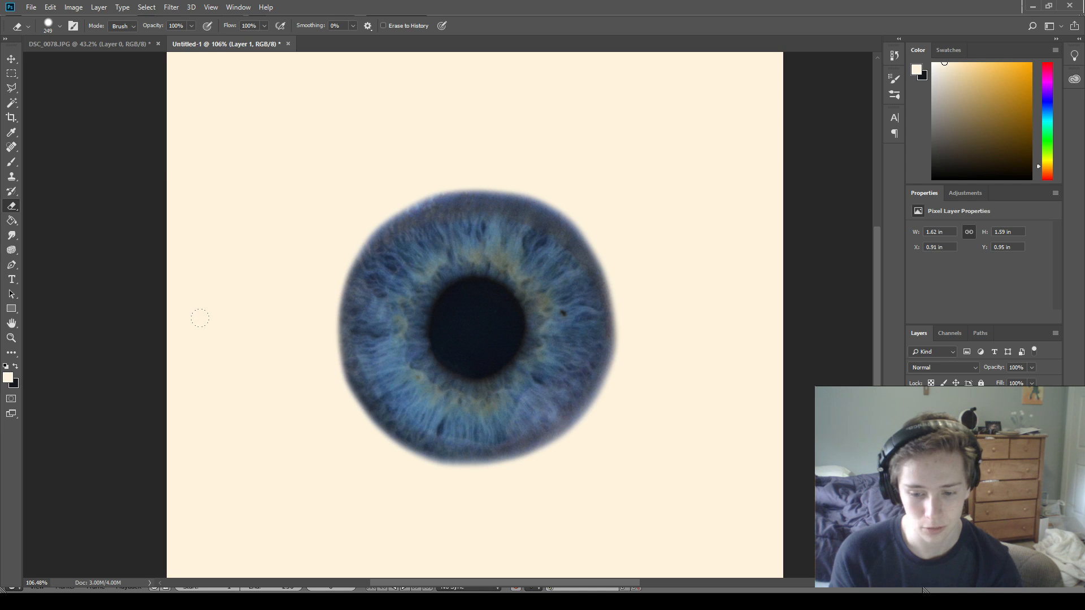
Erase a sliver of the iris's right rim, trimming the iris to 1.58 in wide.
scroll(225, 383, "down", 4, "alt")
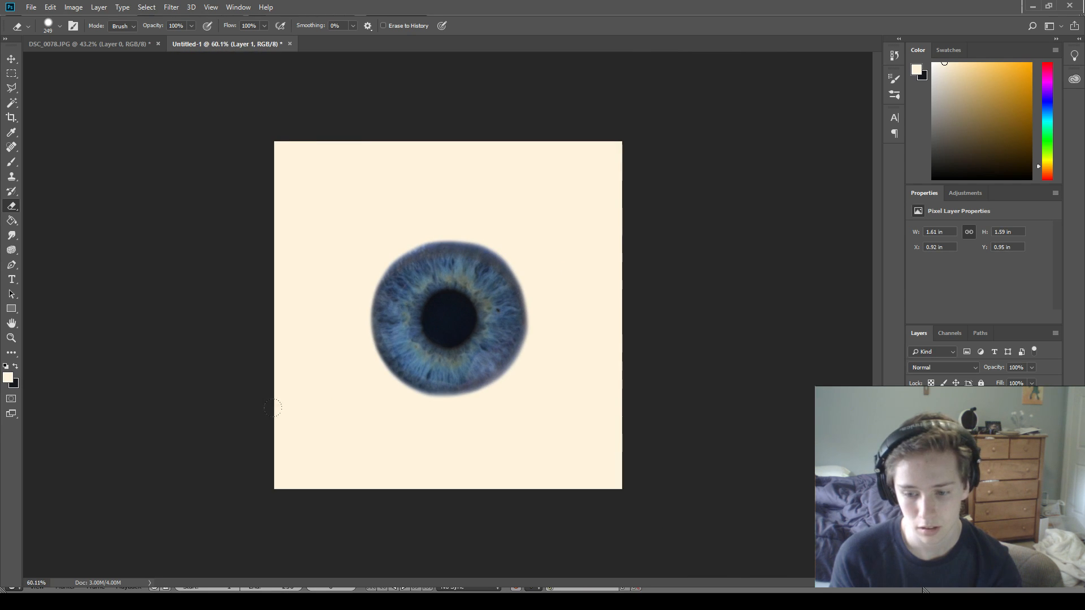
scroll(491, 308, "up", 4, "alt")
left_click_drag(566, 256, 562, 308)
Select the cream background layer and reduce its colour saturation to a paler off-white.
key("m")
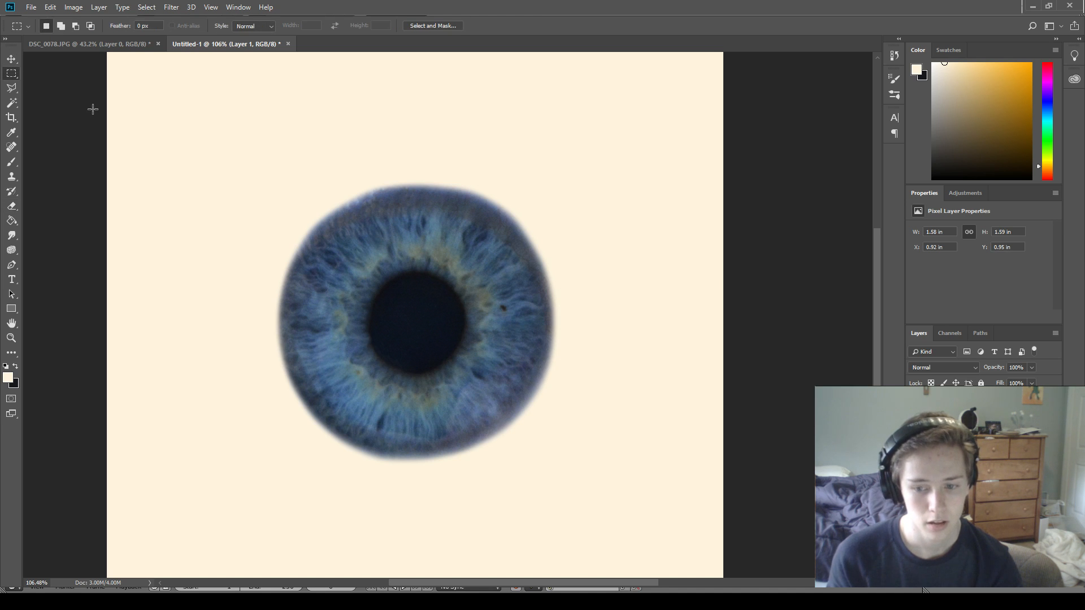
scroll(102, 118, "down", 2, "alt")
left_click(960, 423)
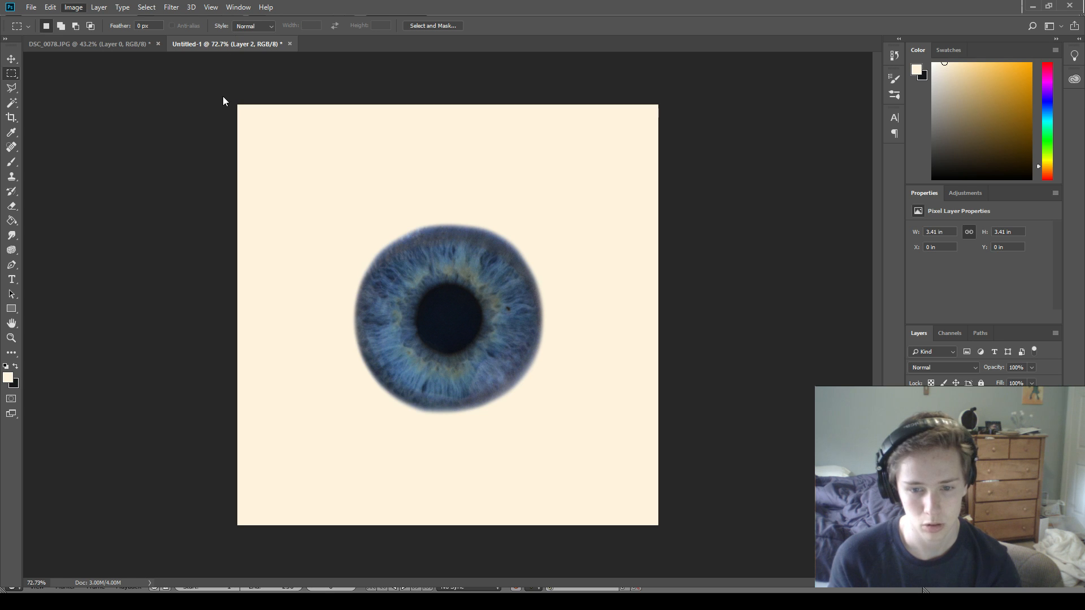
key("i")
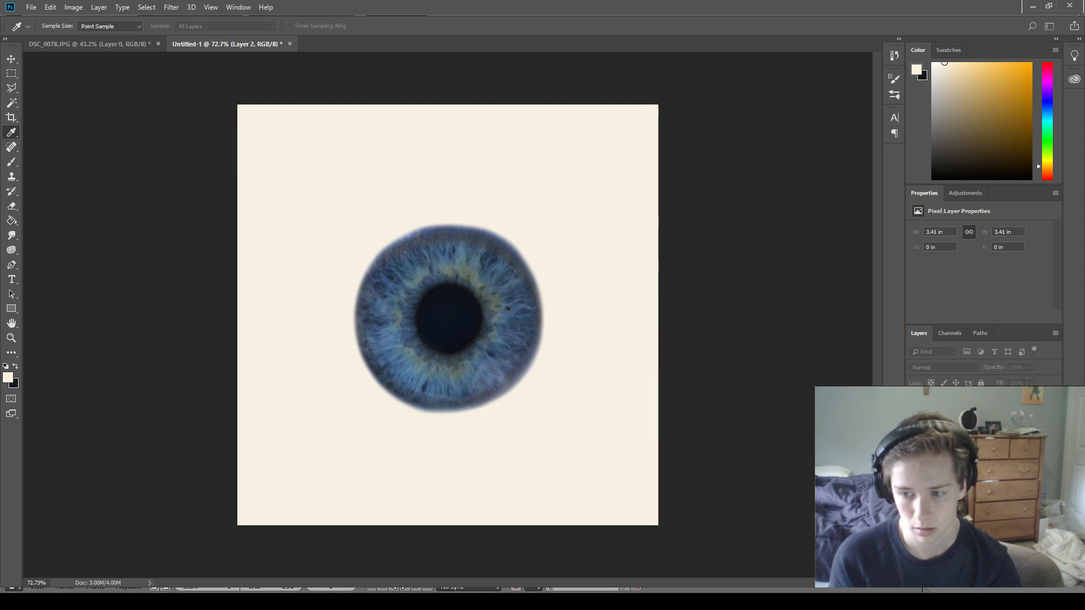
key("Return")
key("m")
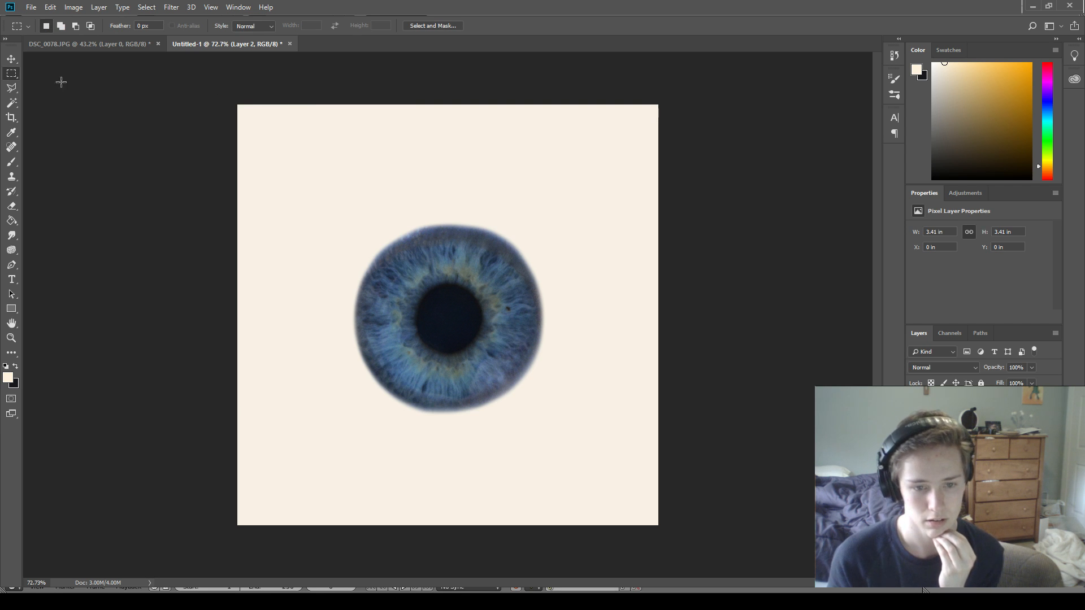
Add a new layer and set up a large soft Brush with a light pink foreground colour.
left_click(1009, 581)
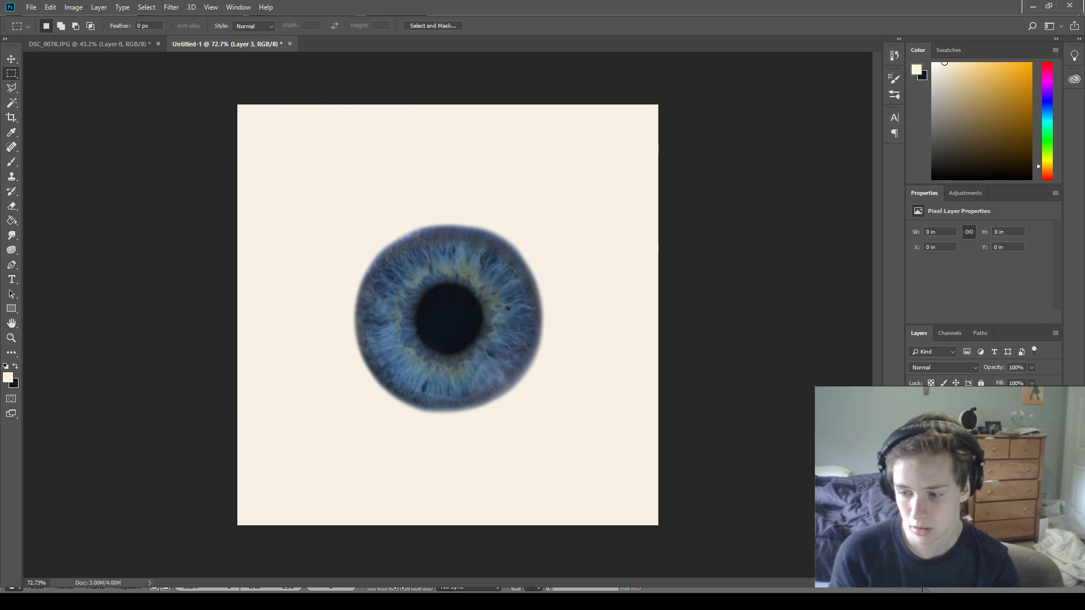
key("b")
key("x")
key("i")
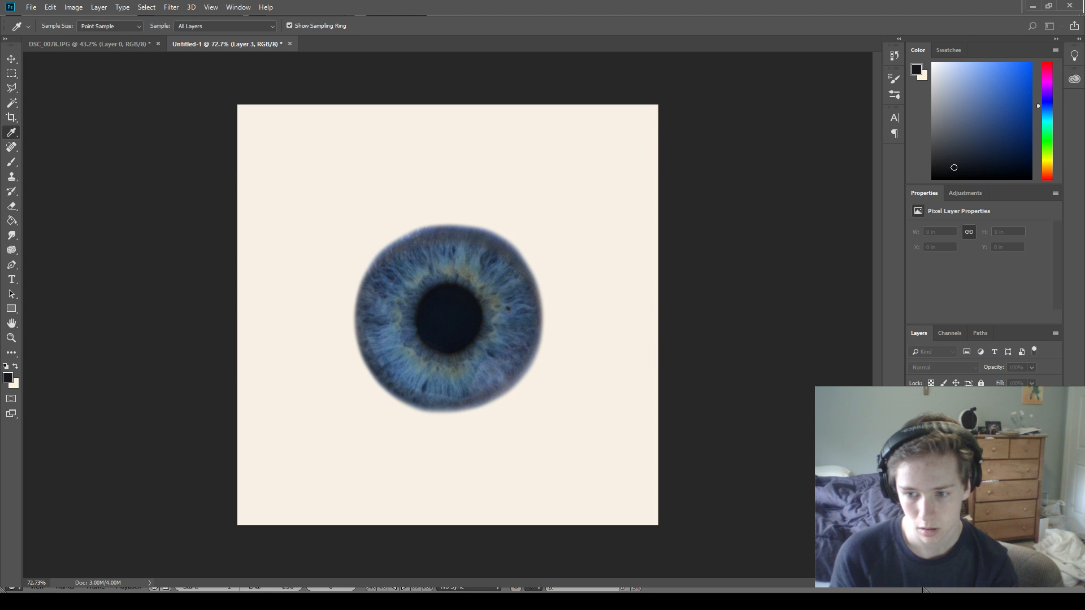
key("b")
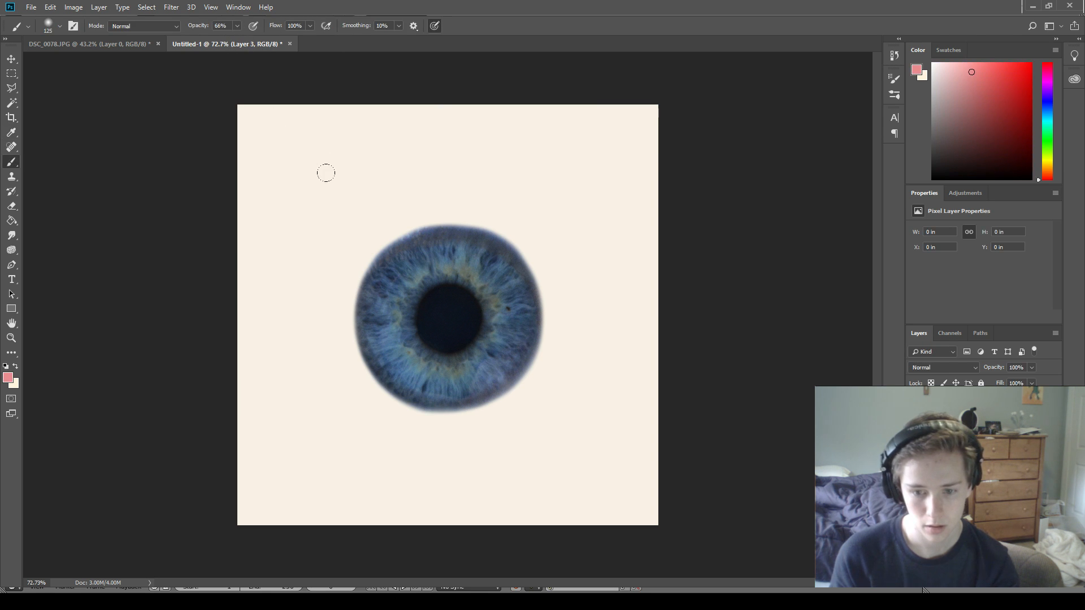
key("bracketright")
key("bracketright")
key("bracketright")
key("bracketright")
scroll(385, 128, "down", 7, "alt")
Try painting soft pink shading around the canvas edges, adjusting the brush size to 700.
mouse_move(449, 164)
left_mouse_down()
mouse_move(323, 212)
mouse_move(305, 240)
left_mouse_up()
key("ctrl+z")
key("bracketleft")
key("bracketleft")
key("bracketleft")
key("bracketleft")
mouse_move(452, 169)
left_mouse_down()
mouse_move(333, 209)
mouse_move(237, 333)
mouse_move(429, 486)
mouse_move(585, 305)
mouse_move(589, 274)
left_mouse_up()
key("ctrl+z")
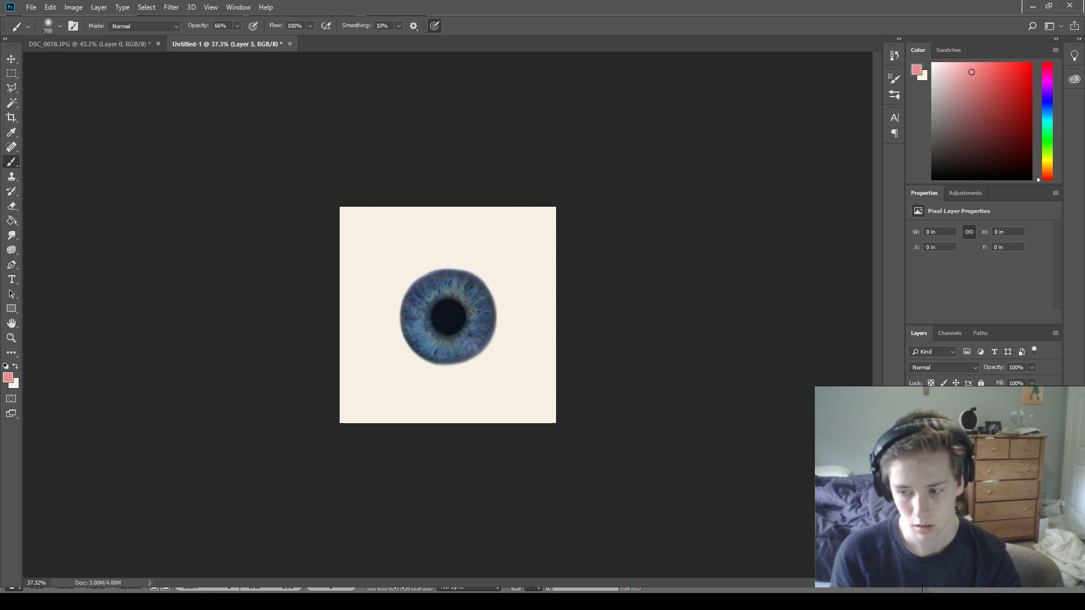
Scale the iris layer down around its centre to about 78%, or 1.24 in wide.
key("ctrl+t")
left_click_drag(500, 366, 492, 354)
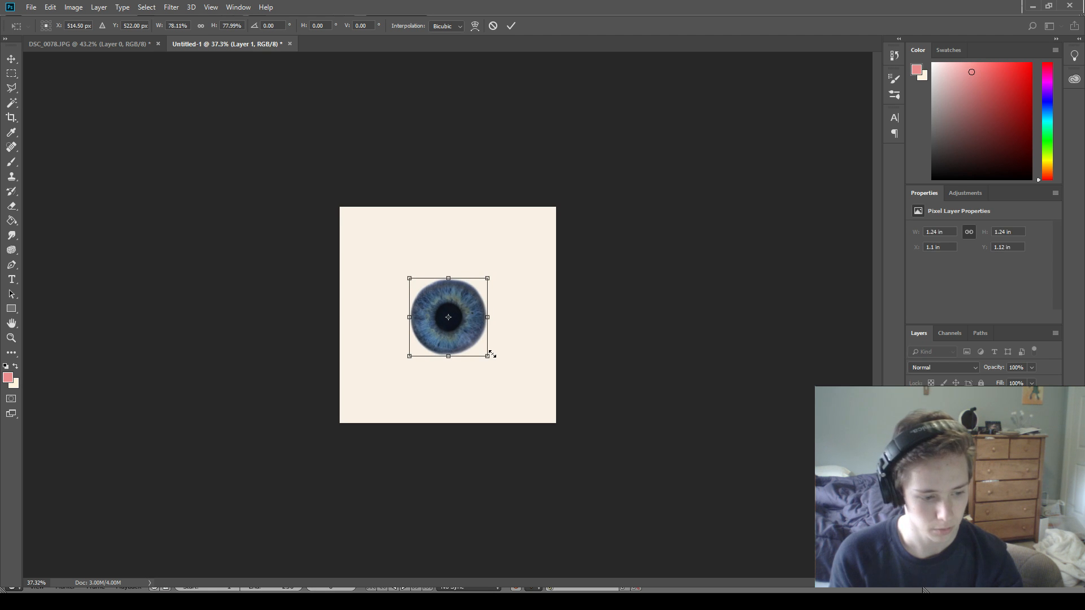
key("Return")
Return to the new layer and paint soft light pink shading around all canvas edges with the Brush at size 700.
key("b")
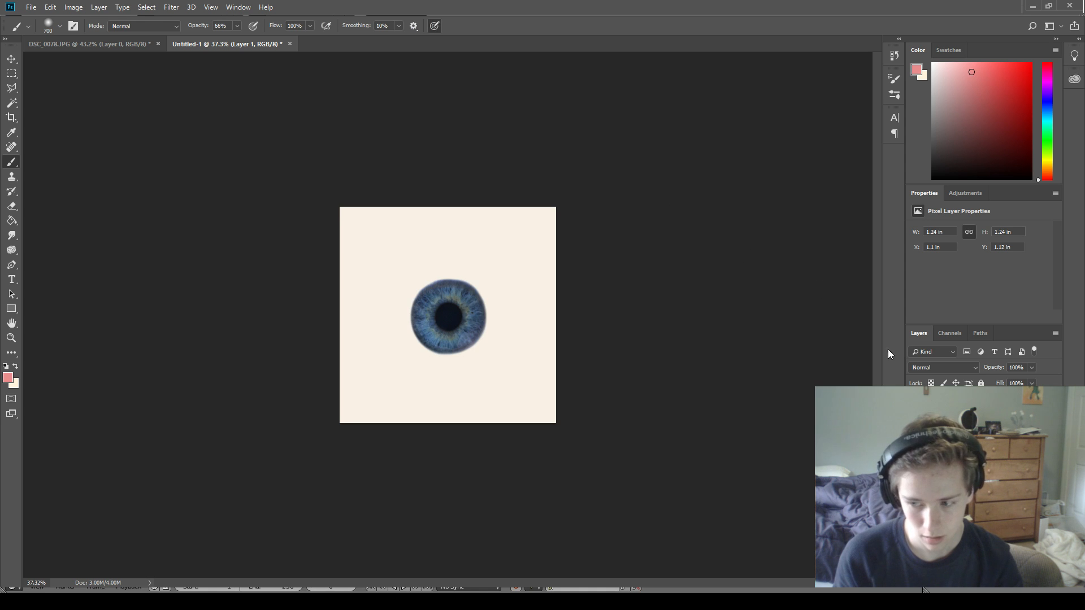
left_click(1013, 582)
mouse_move(373, 103)
left_mouse_down()
mouse_move(469, 195)
mouse_move(540, 226)
mouse_move(542, 305)
mouse_move(516, 384)
mouse_move(424, 416)
mouse_move(356, 390)
mouse_move(353, 265)
mouse_move(324, 134)
mouse_move(452, 232)
mouse_move(526, 265)
mouse_move(540, 322)
mouse_move(492, 423)
left_mouse_up()
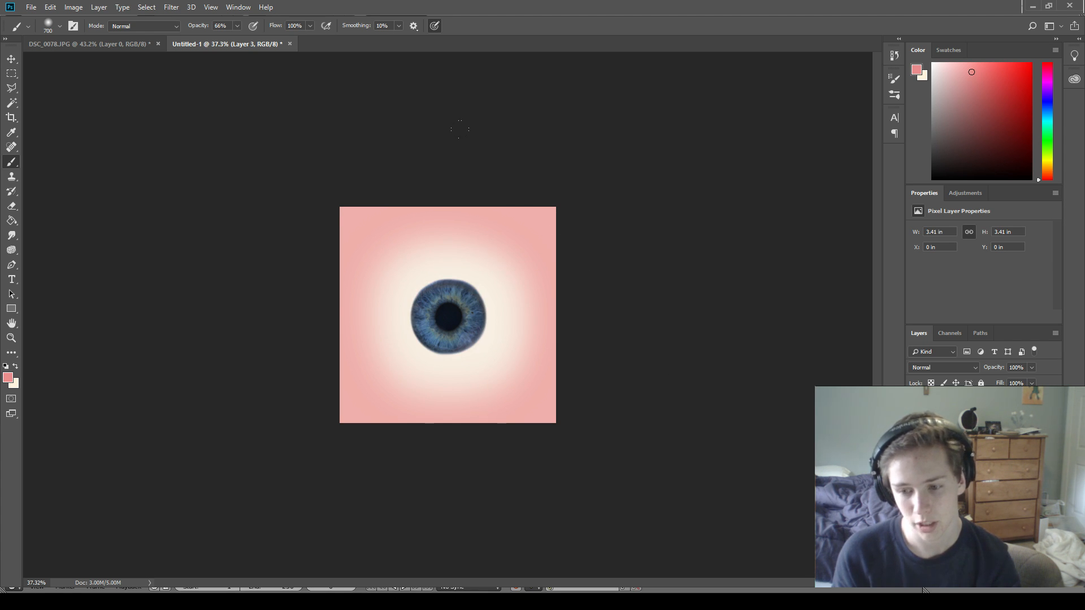
Choose a slightly darker pink and deepen the shading along the canvas edges and corners.
left_click(972, 85)
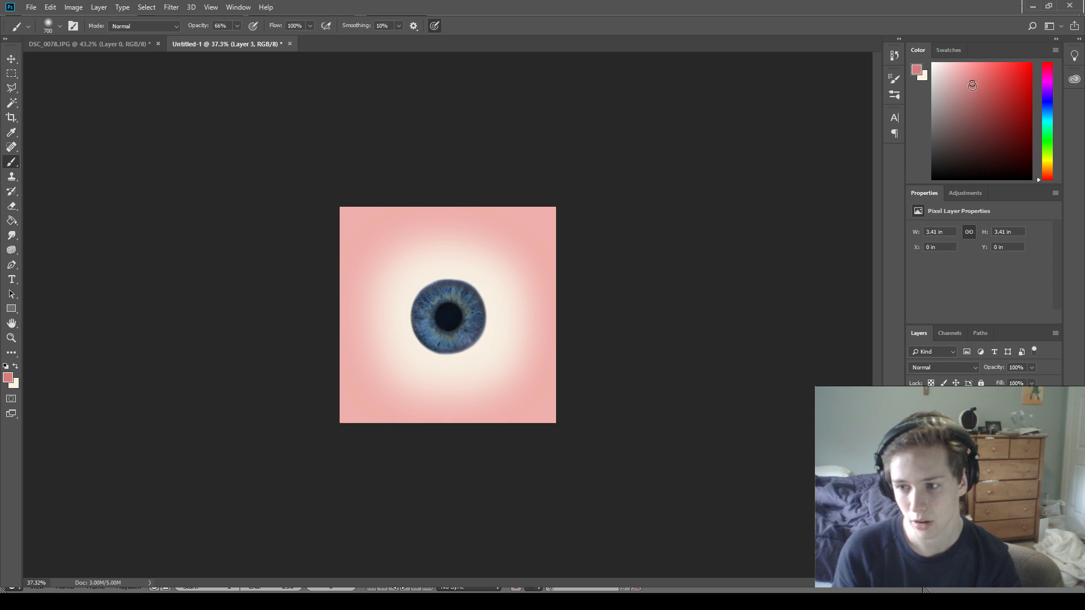
mouse_move(494, 162)
left_mouse_down()
mouse_move(599, 237)
mouse_move(605, 317)
mouse_move(537, 469)
mouse_move(280, 394)
mouse_move(305, 418)
left_mouse_up()
left_click_drag(362, 88, 202, 237)
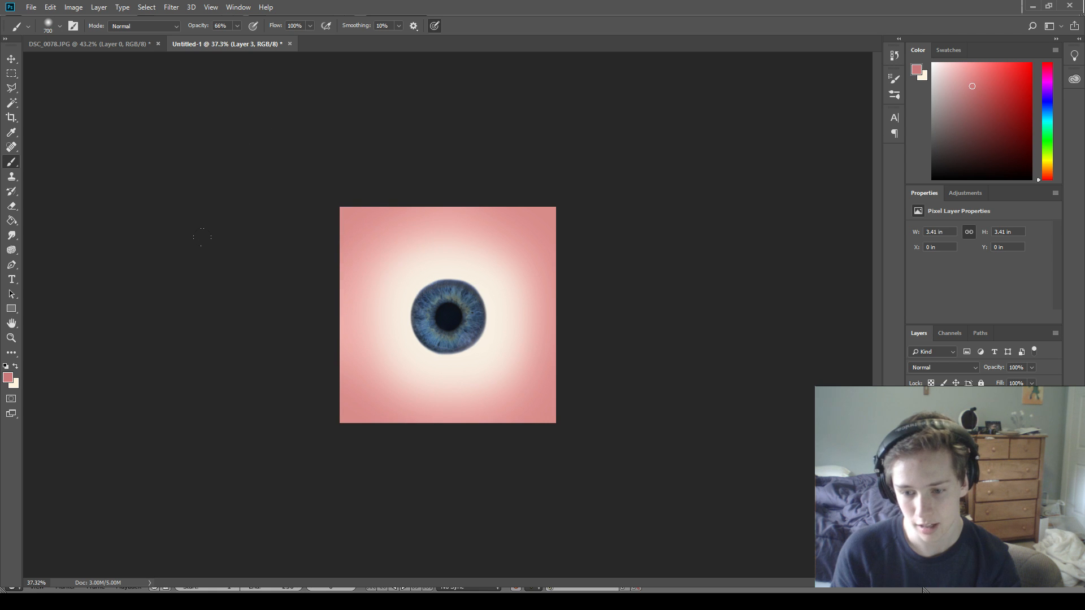
mouse_move(228, 199)
left_mouse_down()
mouse_move(286, 158)
mouse_move(240, 294)
left_mouse_up()
key("ctrl+z")
left_click_drag(305, 103, 235, 359)
key("ctrl+z")
mouse_move(385, 93)
left_mouse_down()
mouse_move(243, 226)
mouse_move(226, 275)
left_mouse_up()
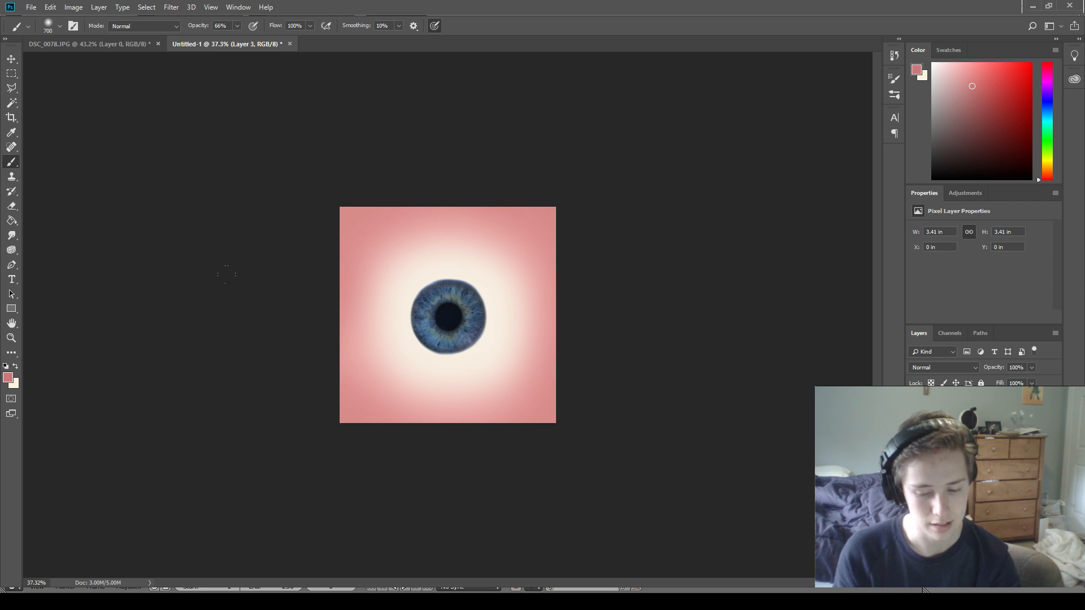
Try clearing the pink around the iris with a single centred Eraser dab at size 800.
scroll(509, 325, "up", 1, "alt")
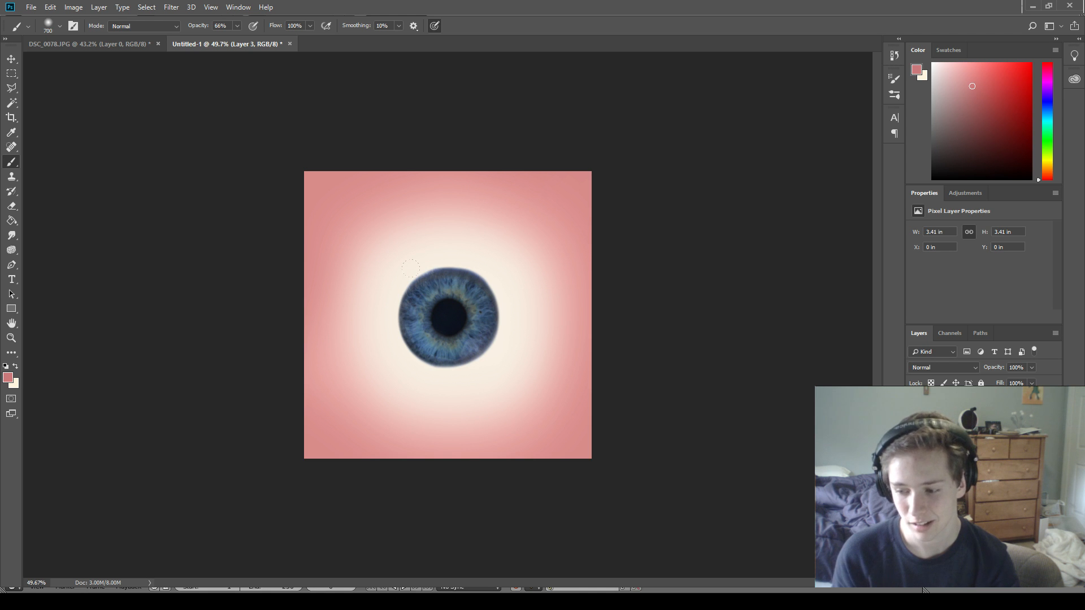
key("e")
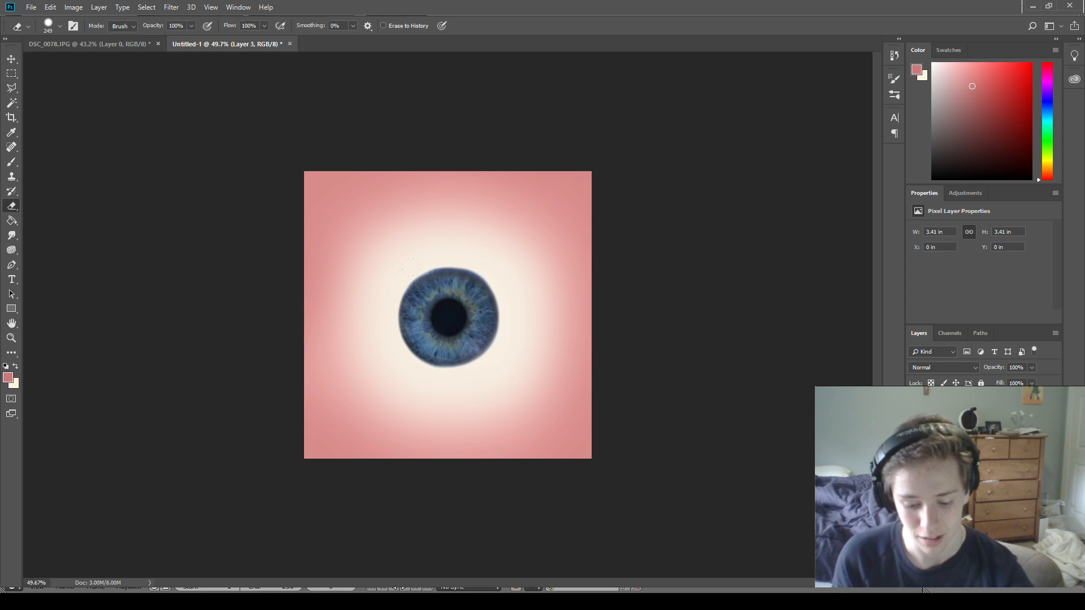
key("bracketright")
key("bracketright")
key("bracketright")
key("bracketright")
left_click(448, 315)
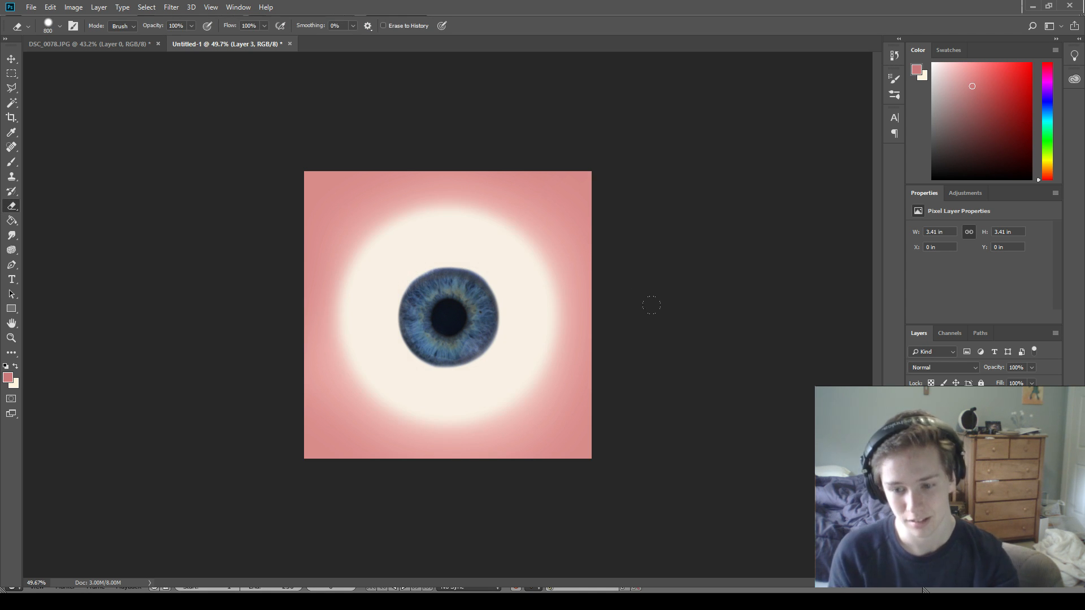
key("ctrl+z")
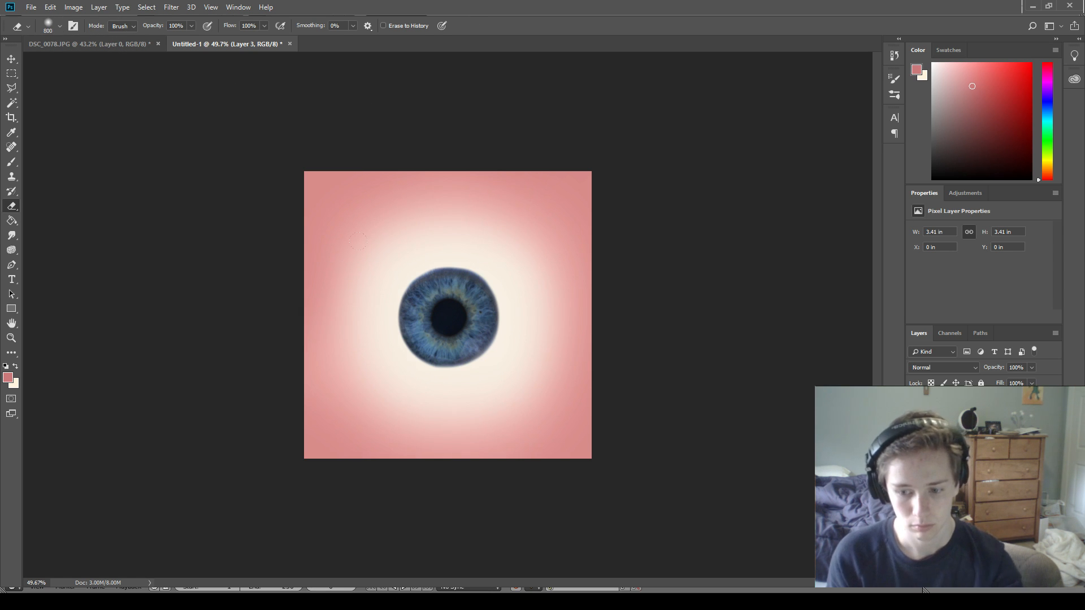
Round off the pink shading's inner edge with one soft Eraser dab at size 1000 centred on the iris.
left_click(448, 315)
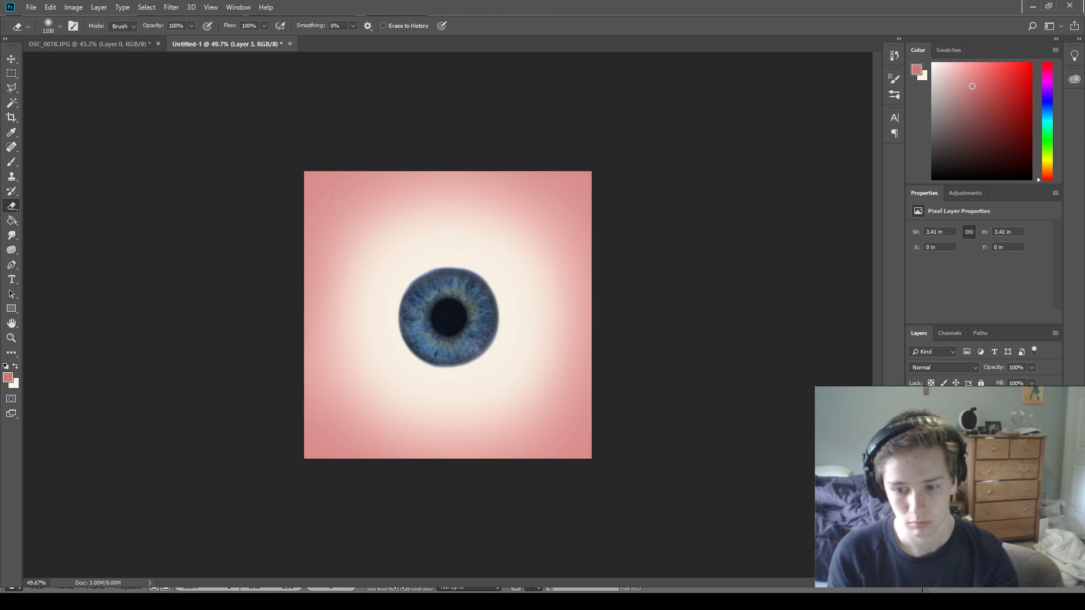
key("ctrl+z")
key("bracketleft")
left_click(448, 315)
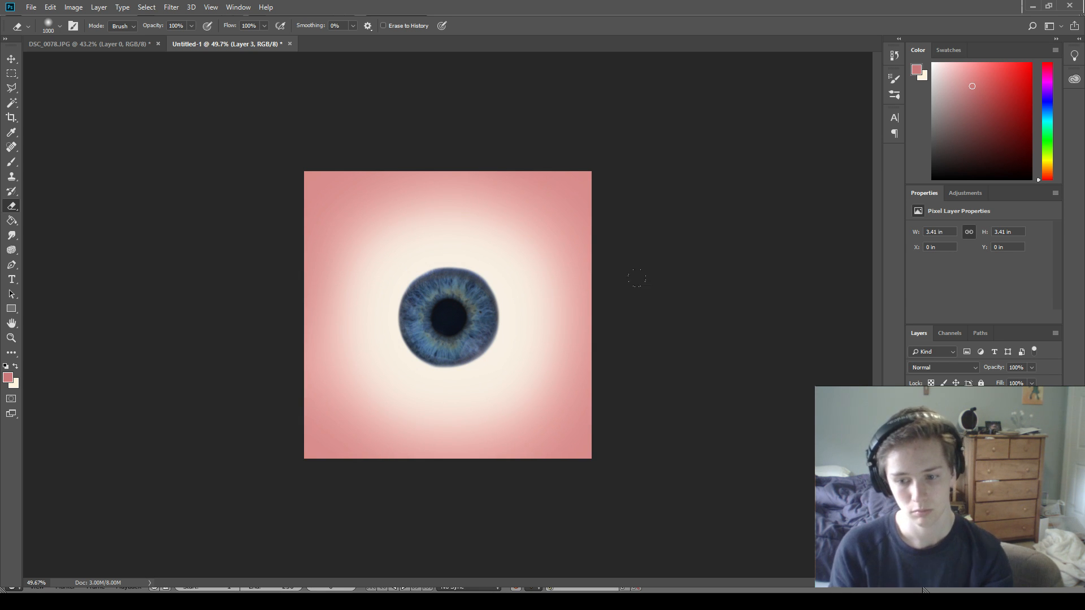
Try trimming the iris layer's lower-left rim with the Eraser at size 125.
left_click(11, 74)
scroll(182, 194, "down", 8, "alt")
scroll(434, 315, "up", 1, "alt")
scroll(430, 313, "up", 15, "alt")
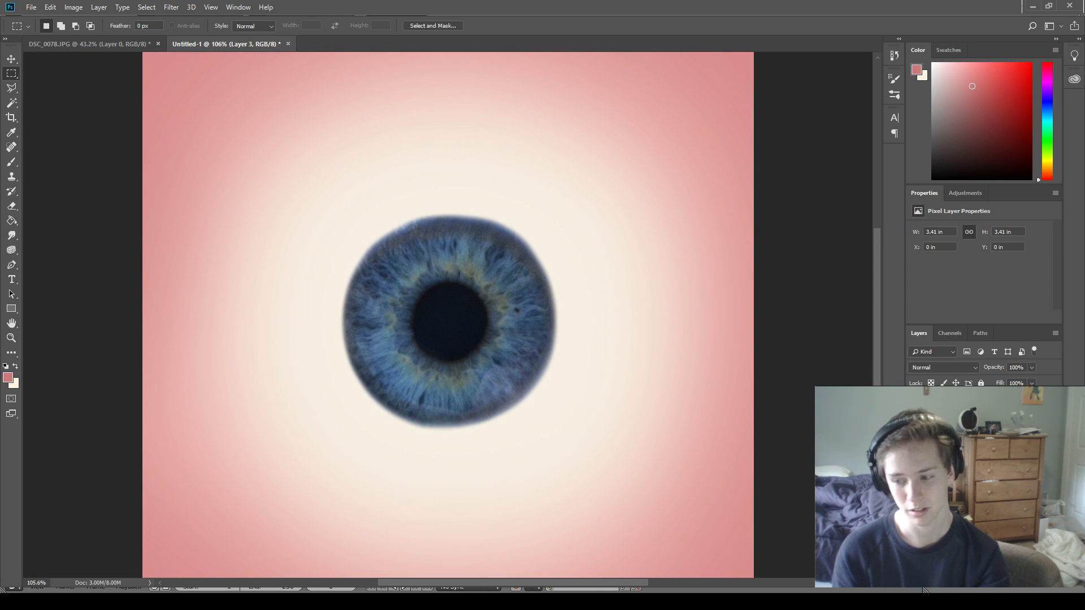
left_click(955, 404)
left_click(11, 206)
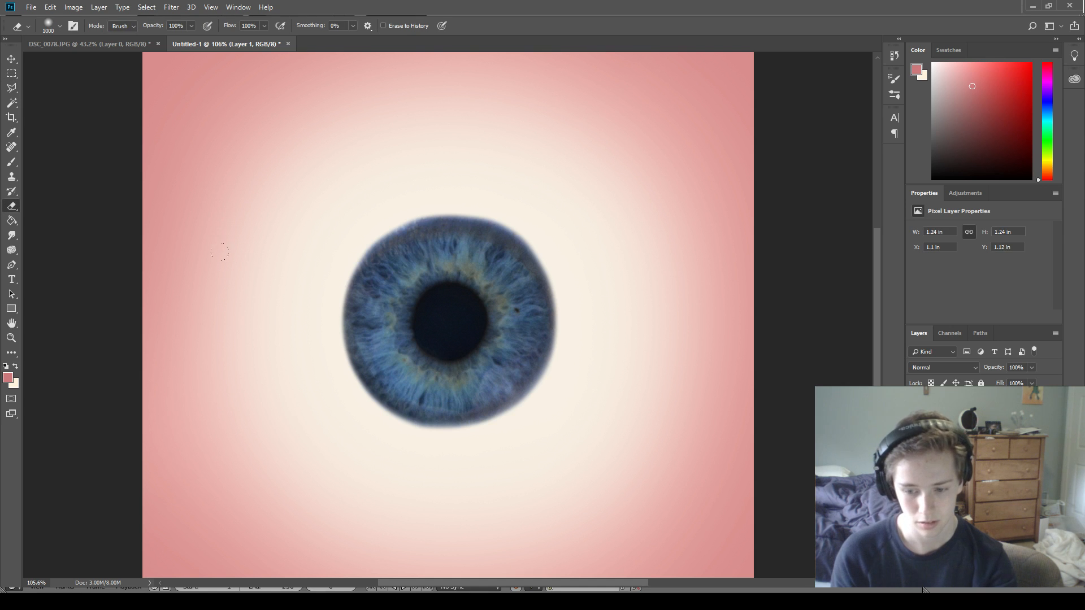
key("bracketleft")
key("bracketleft")
key("bracketleft")
key("bracketleft")
key("bracketleft")
key("bracketleft")
key("bracketleft")
key("bracketleft")
key("bracketleft")
key("bracketleft")
key("bracketleft")
key("bracketleft")
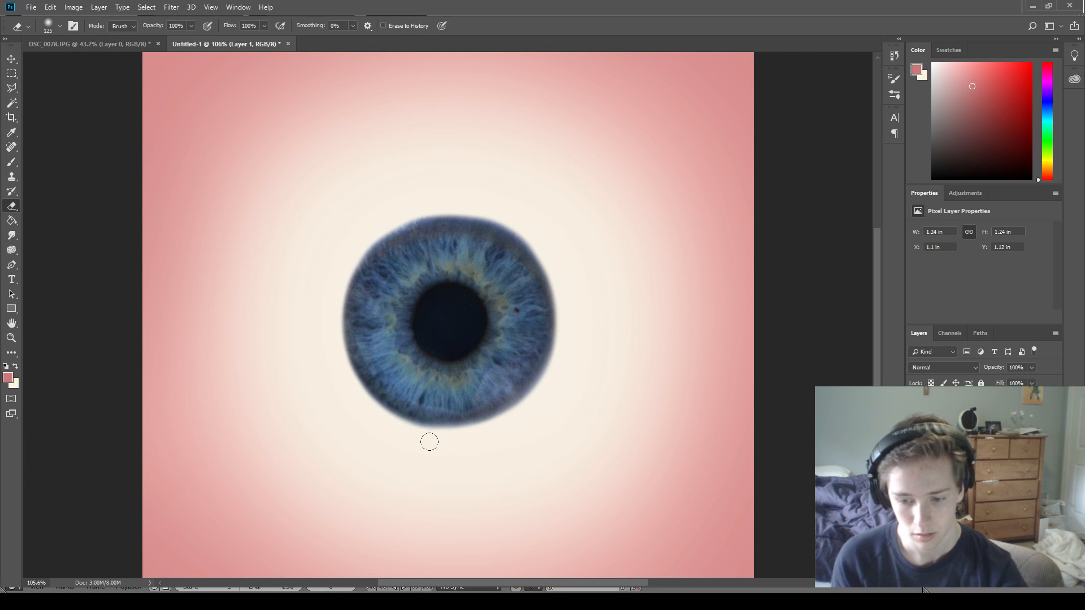
left_click_drag(429, 441, 361, 429)
key("ctrl+z")
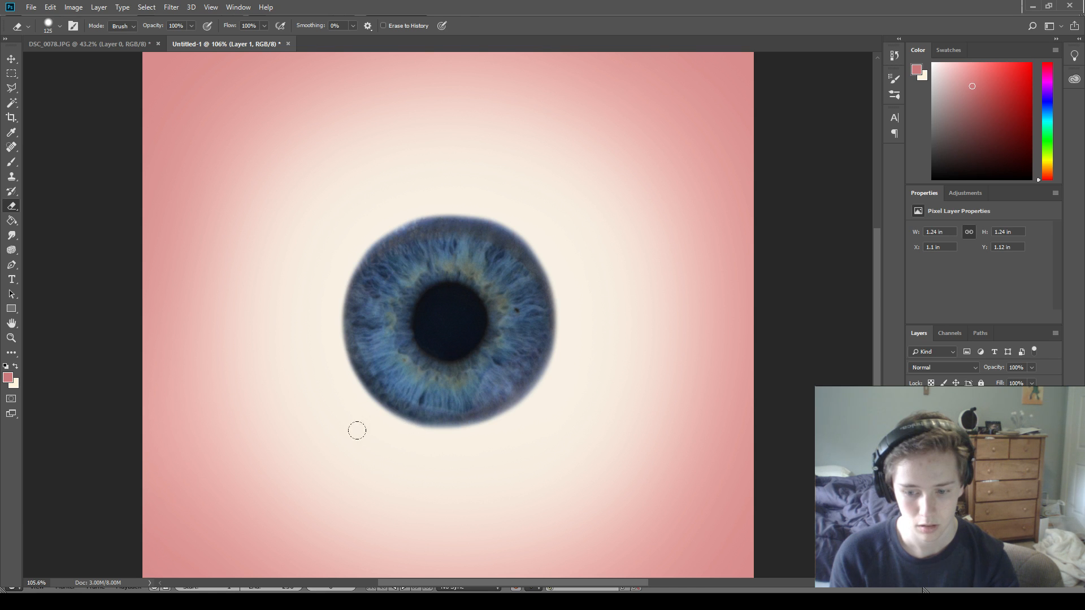
Switch to Blender and UV-map the whole sphere from the top orthographic view with Project From View.
left_click(11, 74)
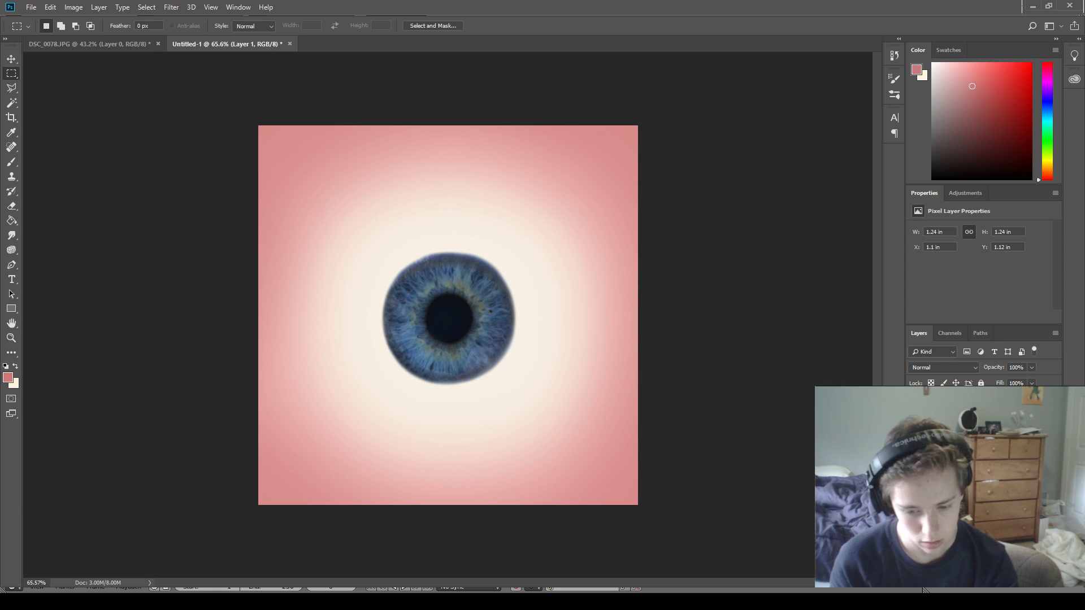
key("alt+Tab")
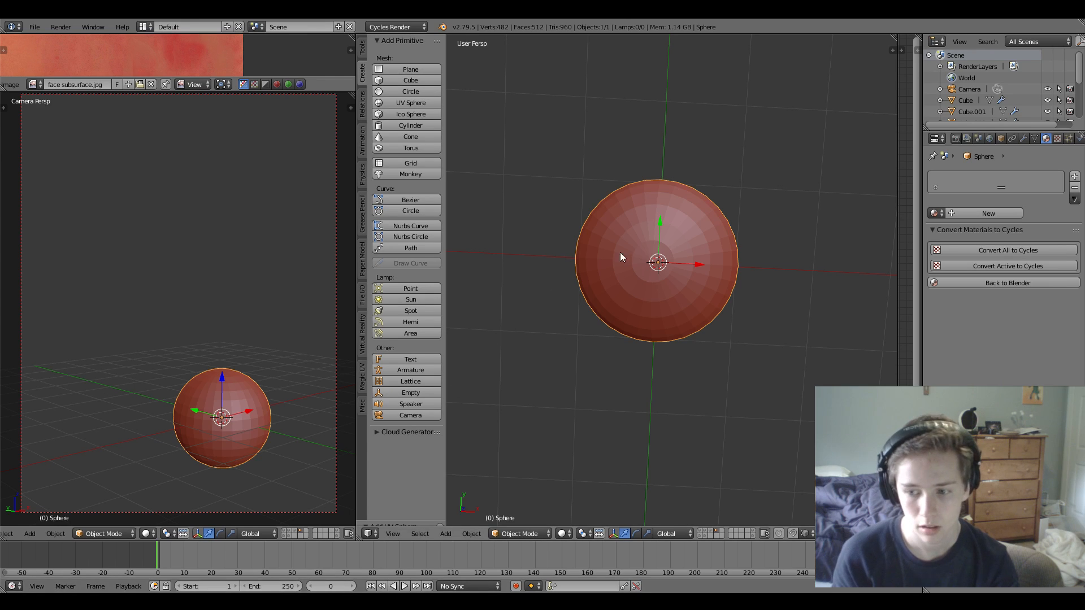
key("KP_7")
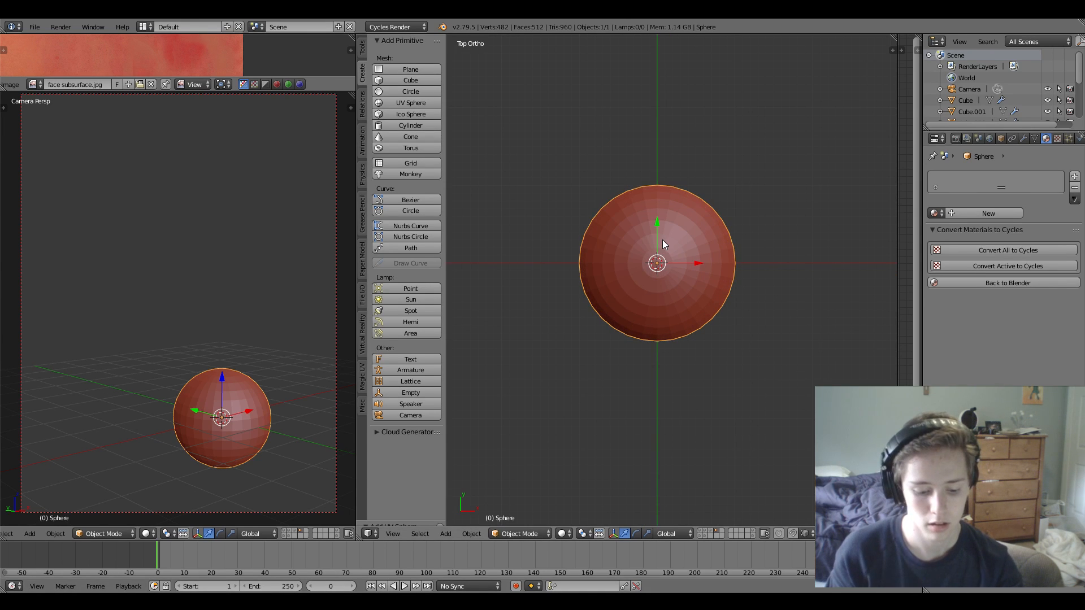
key("Tab")
key("u")
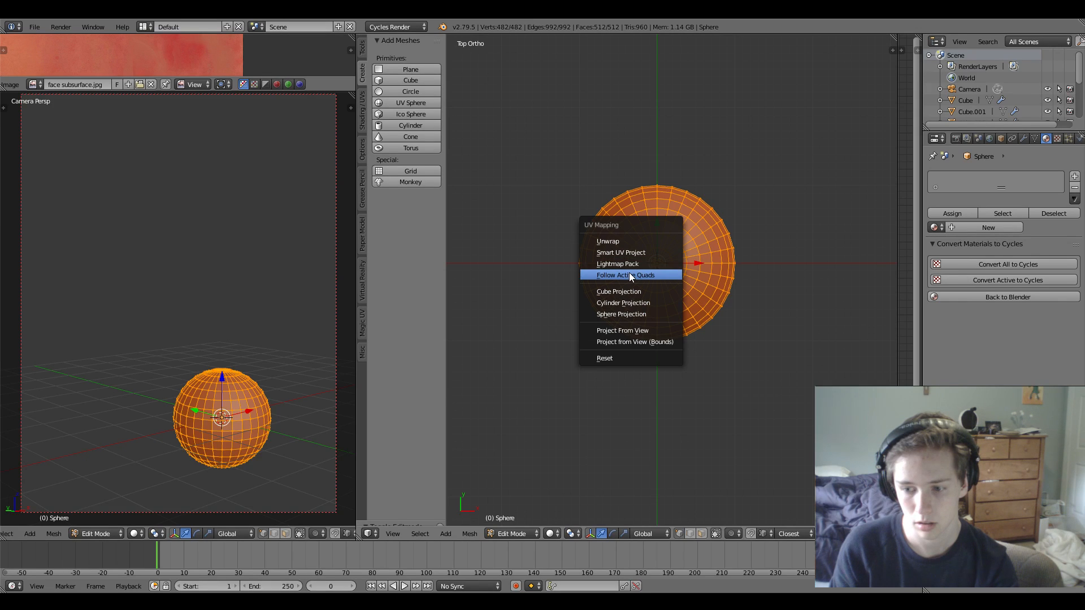
left_click(630, 330)
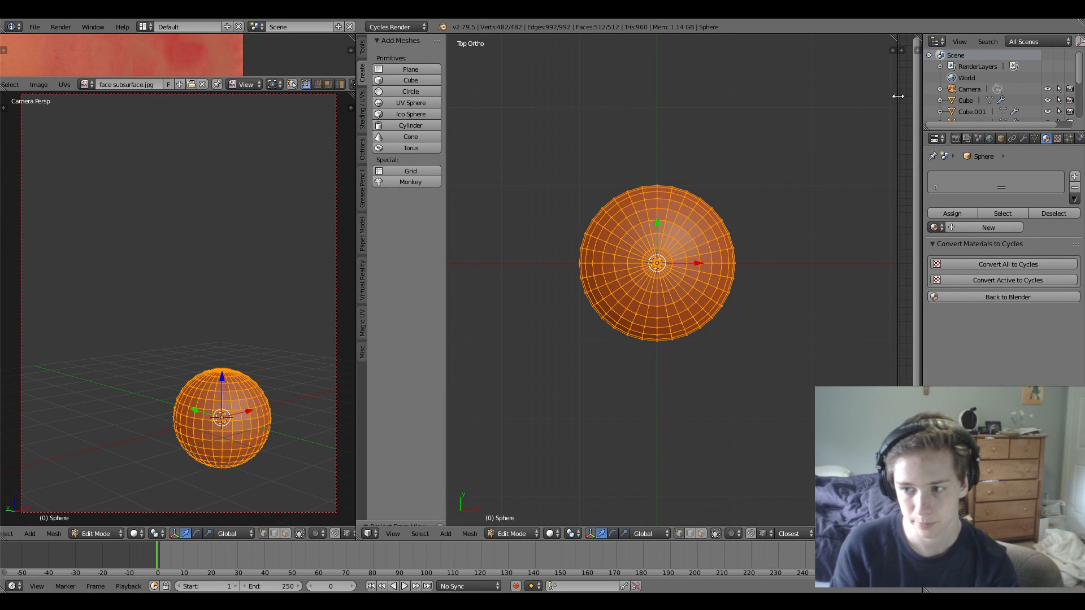
Widen the narrow editor beside the 3D view and change it to a UV/Image Editor.
left_click_drag(893, 38, 662, 124)
key("shift+F3")
left_click(677, 534)
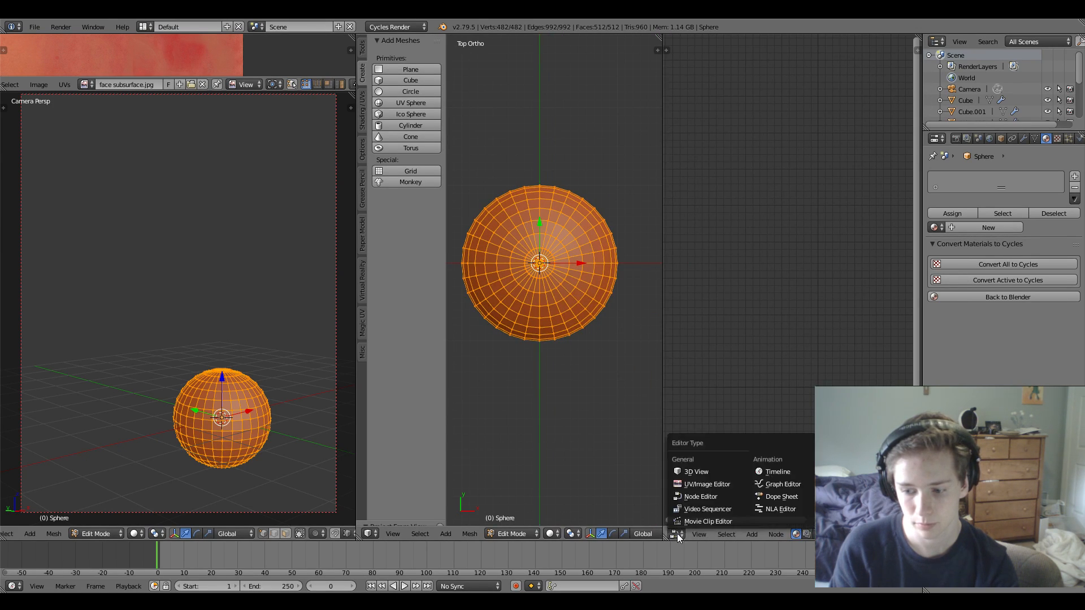
left_click(694, 485)
scroll(758, 391, "down", 5)
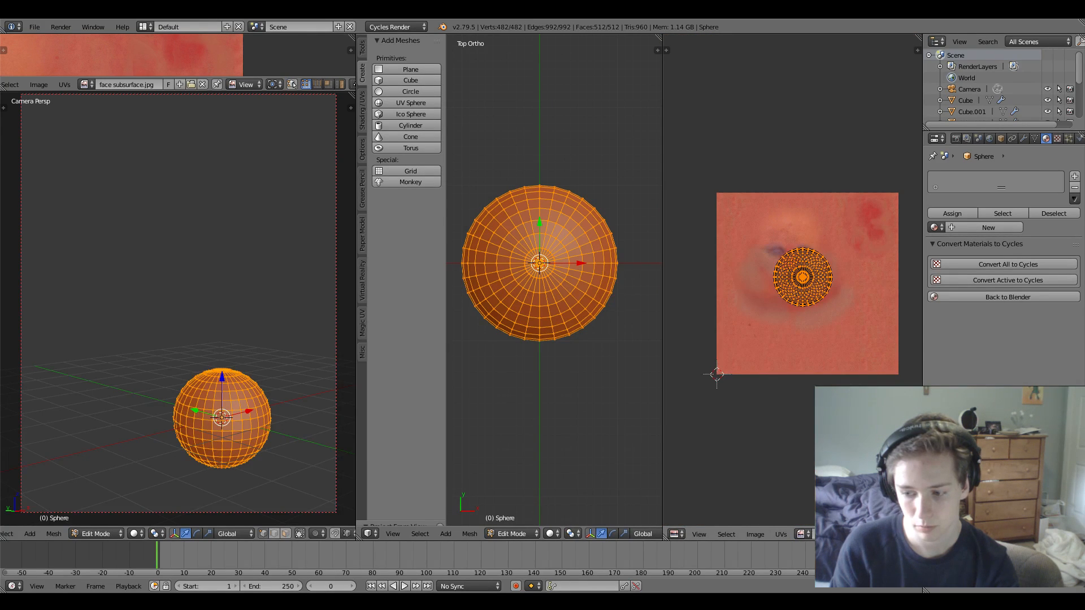
Open the eye texture irisfull.jpg from the face folder behind the sphere's UVs.
key("alt+o")
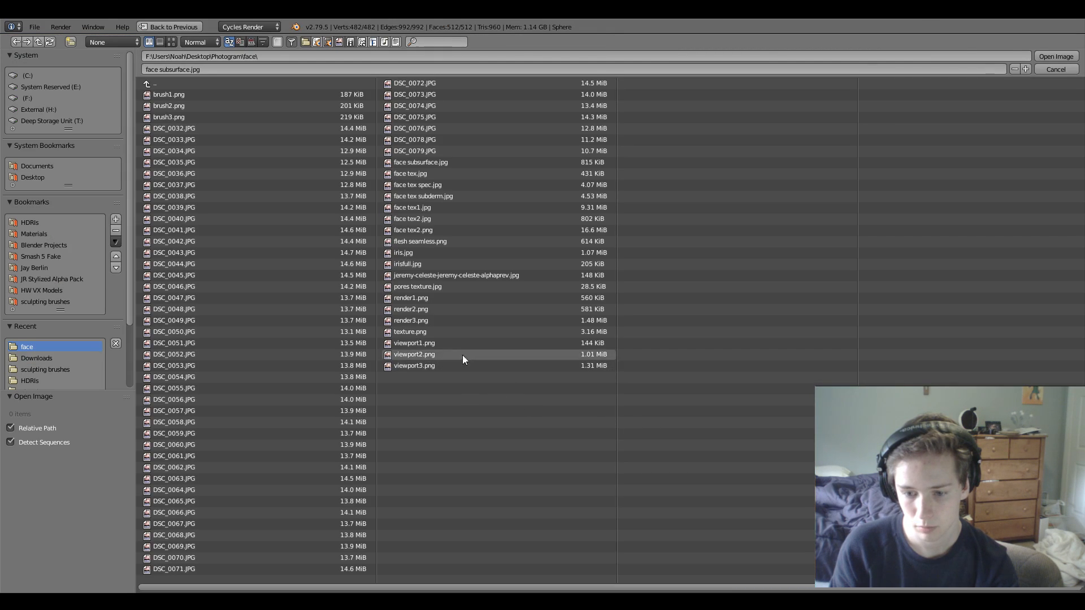
double_click(433, 273)
scroll(734, 276, "up", 6)
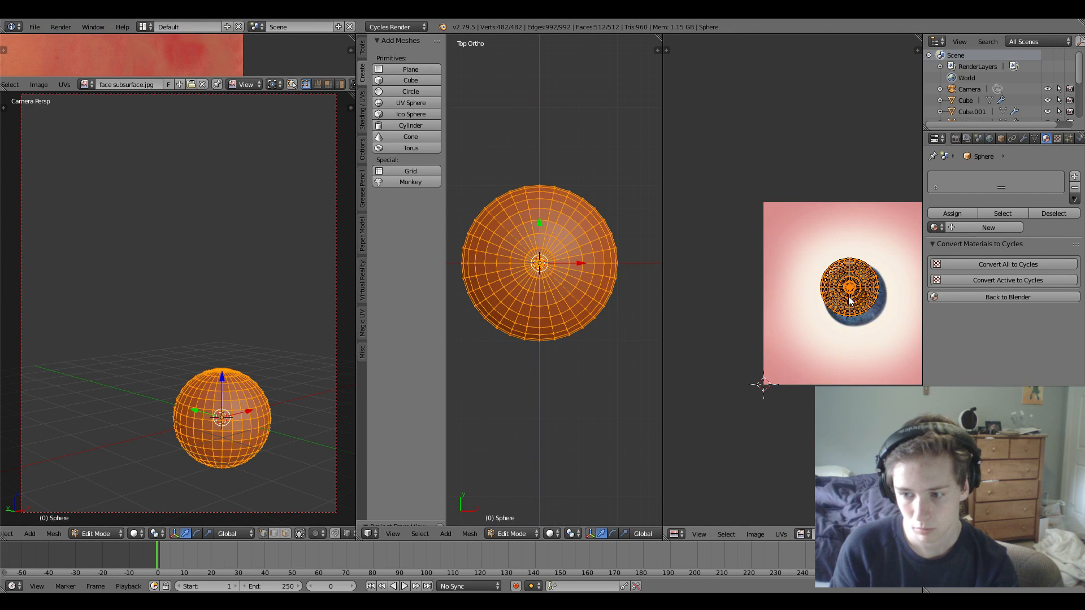
Enlarge the sphere's UVs and centre them on the iris so they nearly fill the eye texture.
key("s")
left_click(884, 328)
middle_click_drag(877, 321, 808, 284)
key("g")
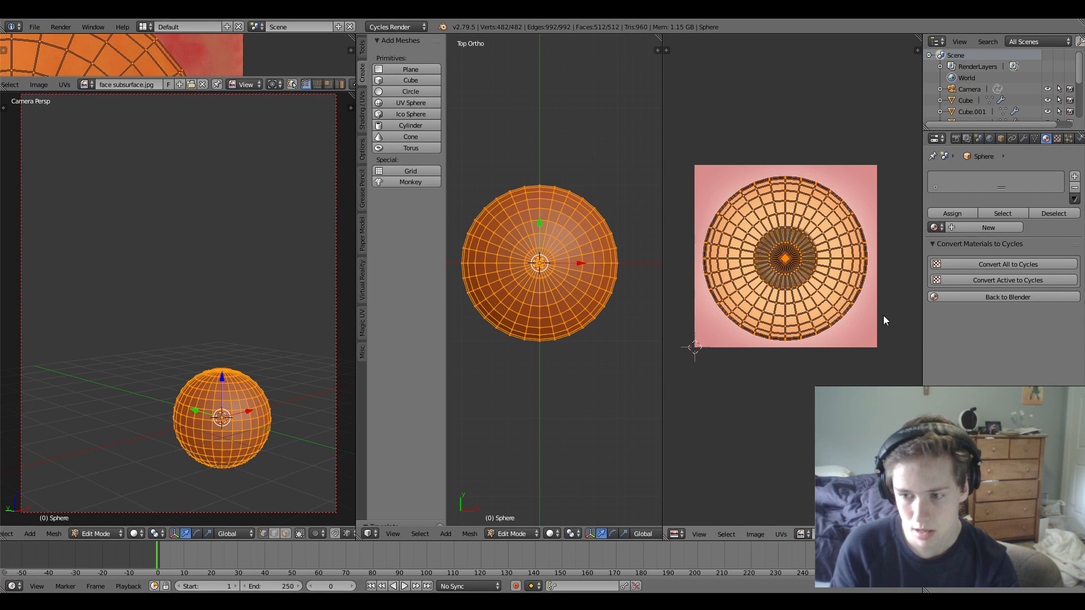
key("s")
left_click(904, 375)
key("g")
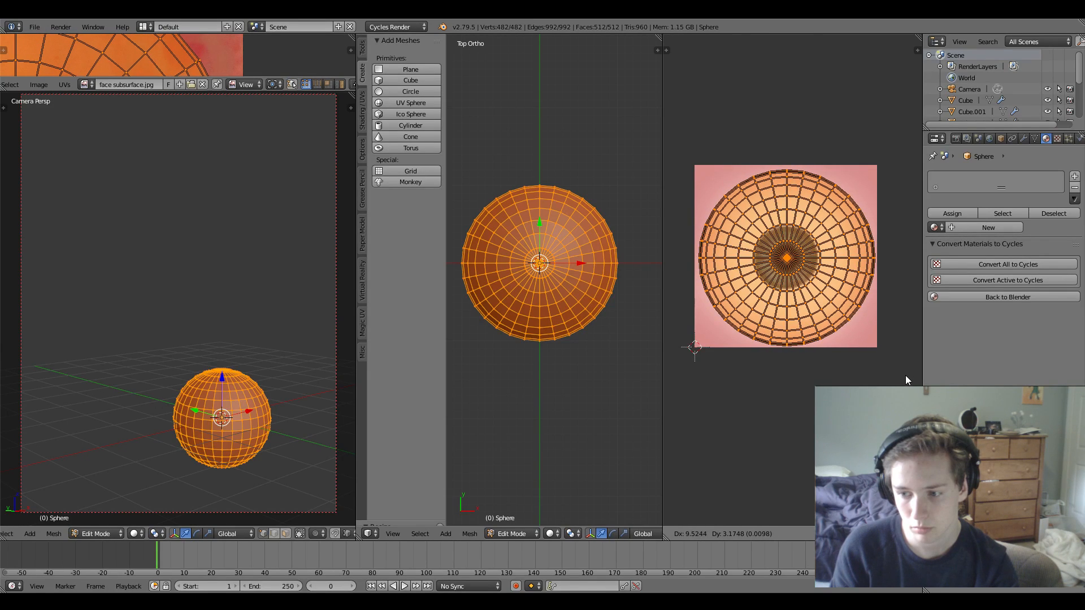
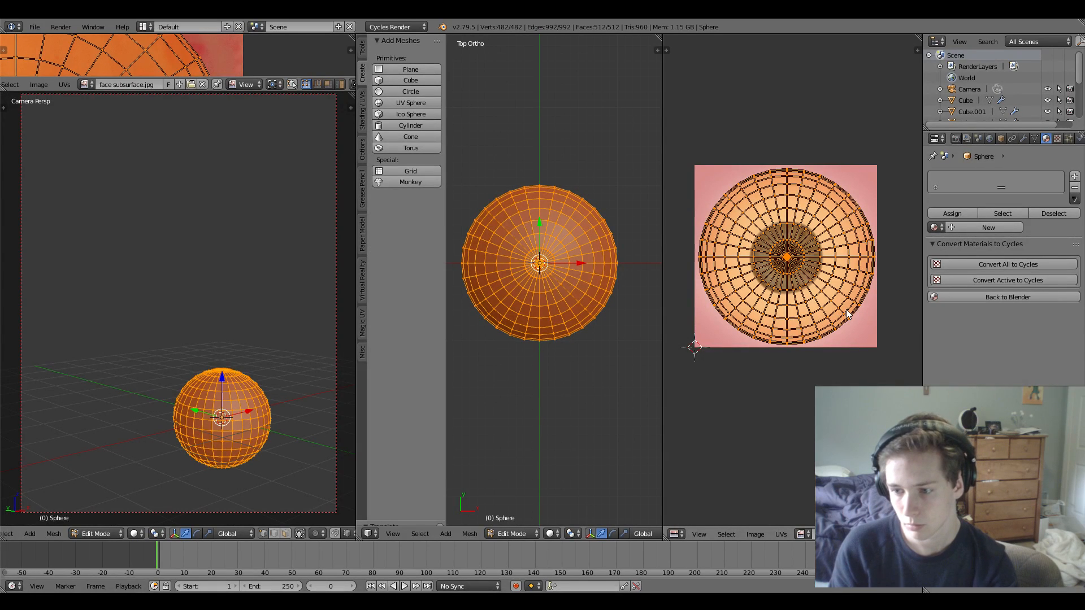
Create a new material on the sphere and name it eye.
left_click(978, 228)
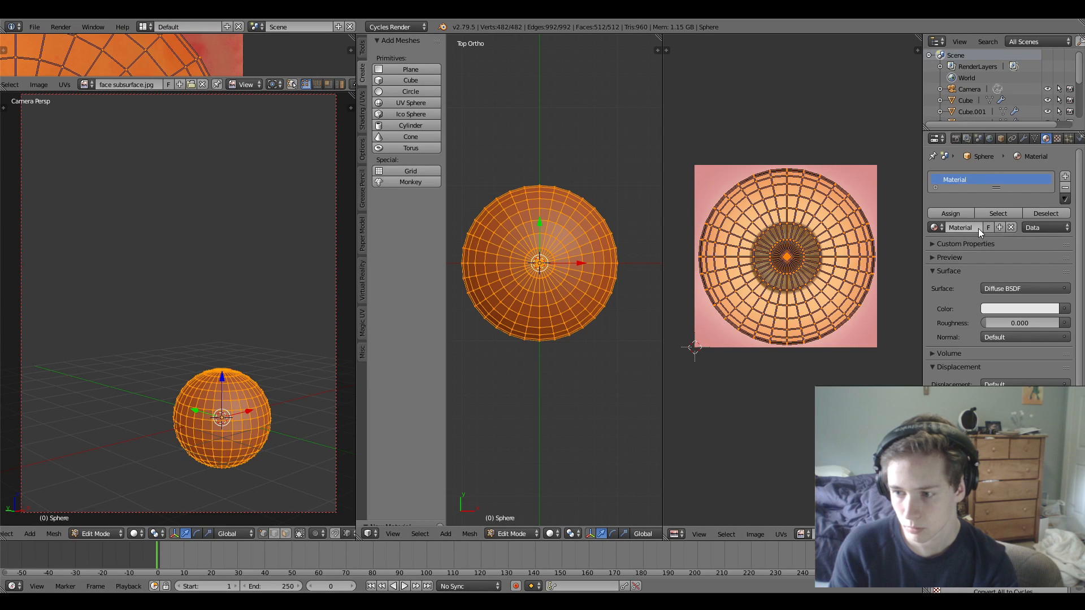
left_click(976, 228)
type("eye")
key("Return")
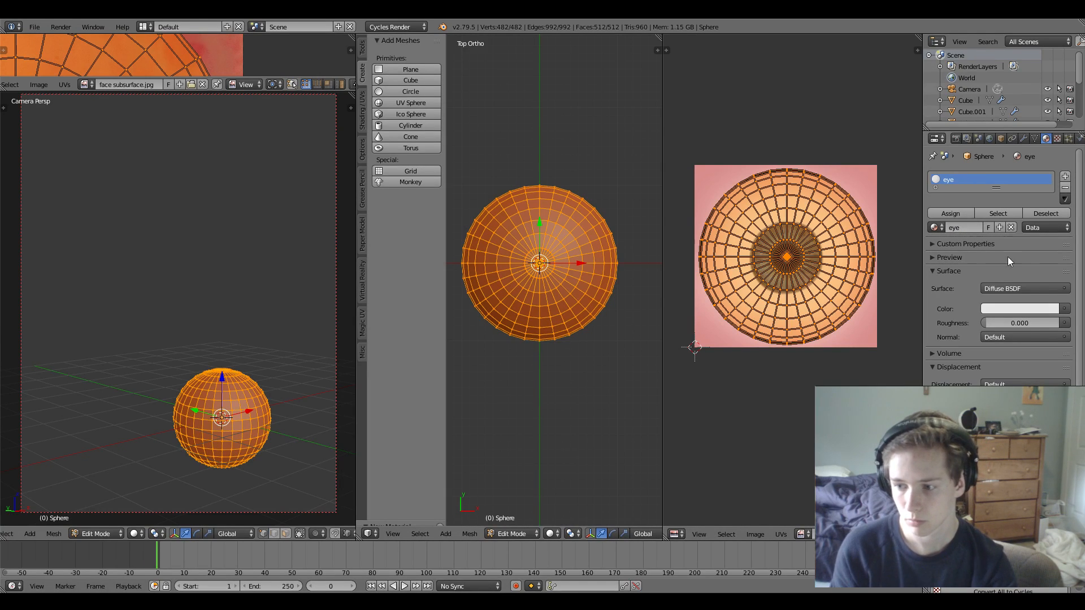
Set the eye material's surface to Principled BSDF and load irisfull.jpg as an Image Texture for its Base Color.
left_click(1055, 286)
left_click(1017, 300)
left_click(1065, 336)
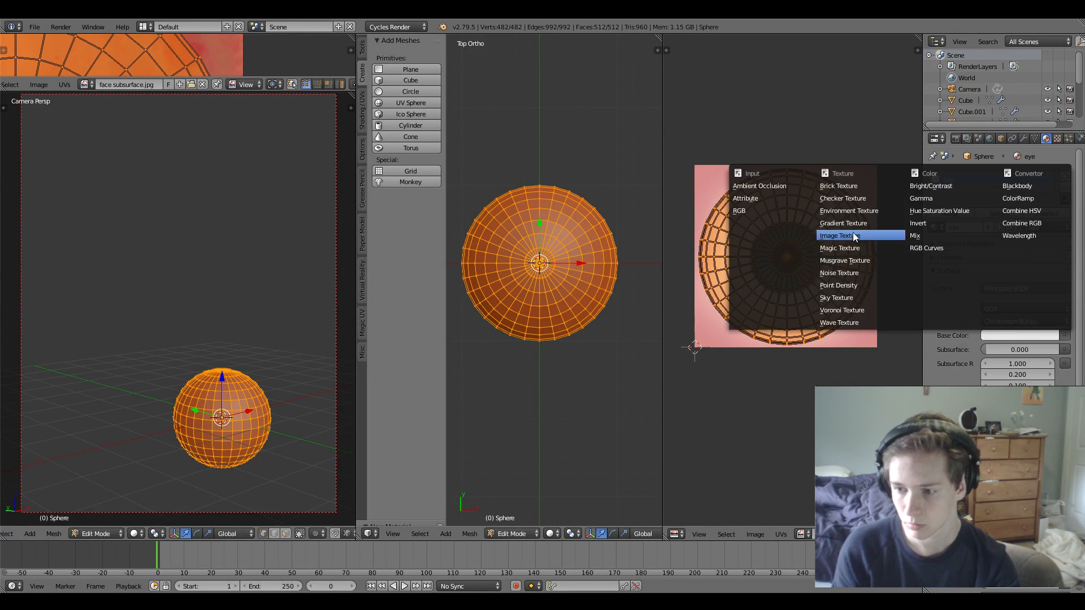
left_click(843, 236)
left_click(999, 352)
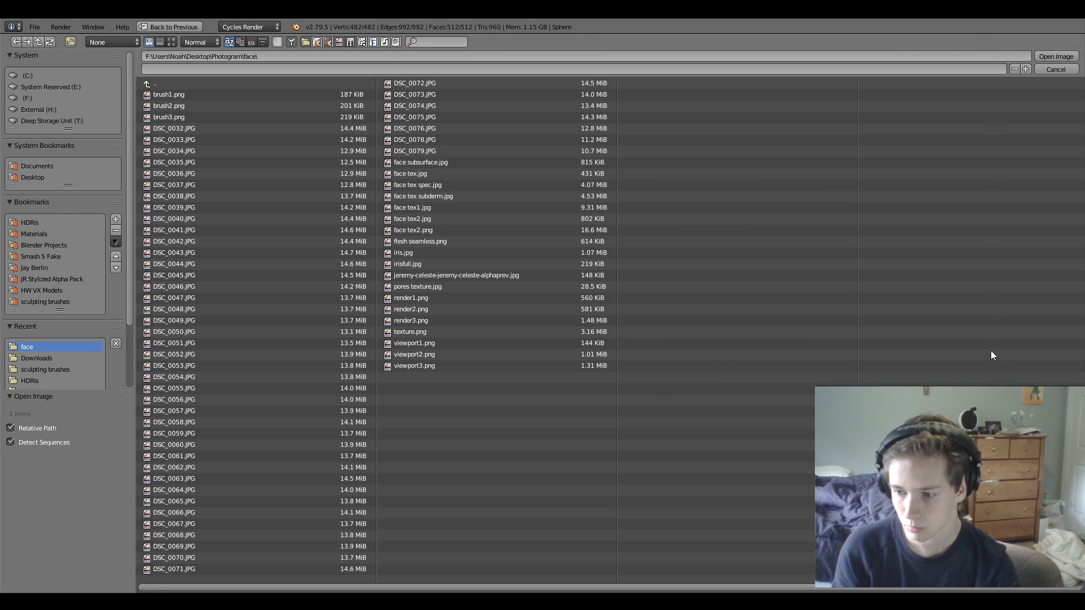
double_click(425, 262)
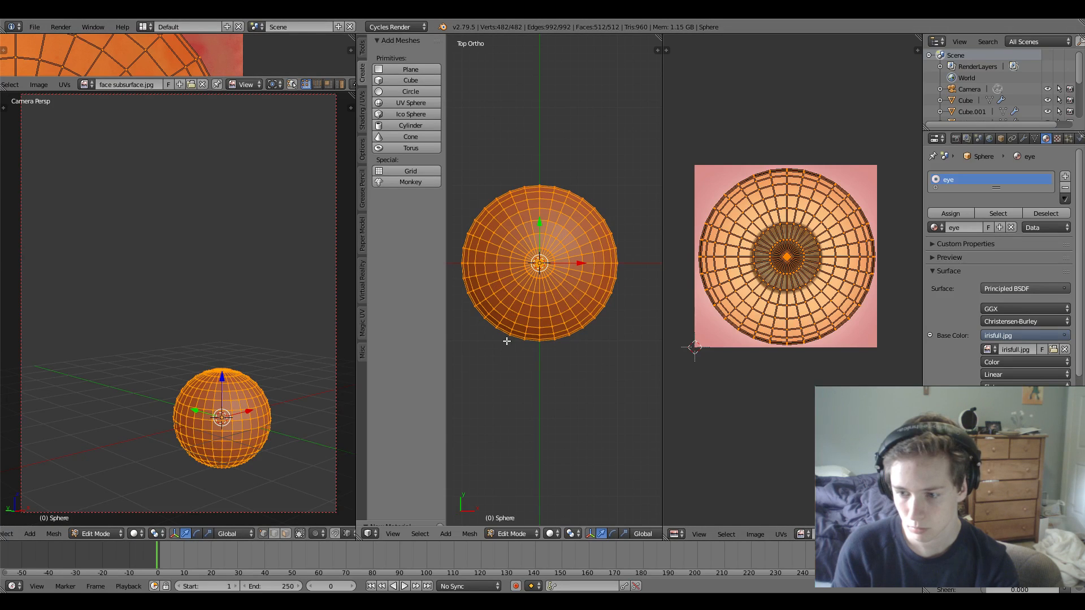
Preview the textured sphere with Material viewport shading in Object Mode.
left_click(557, 533)
left_click(568, 470)
left_click(519, 533)
left_click(515, 518)
middle_click_drag(531, 381, 607, 298)
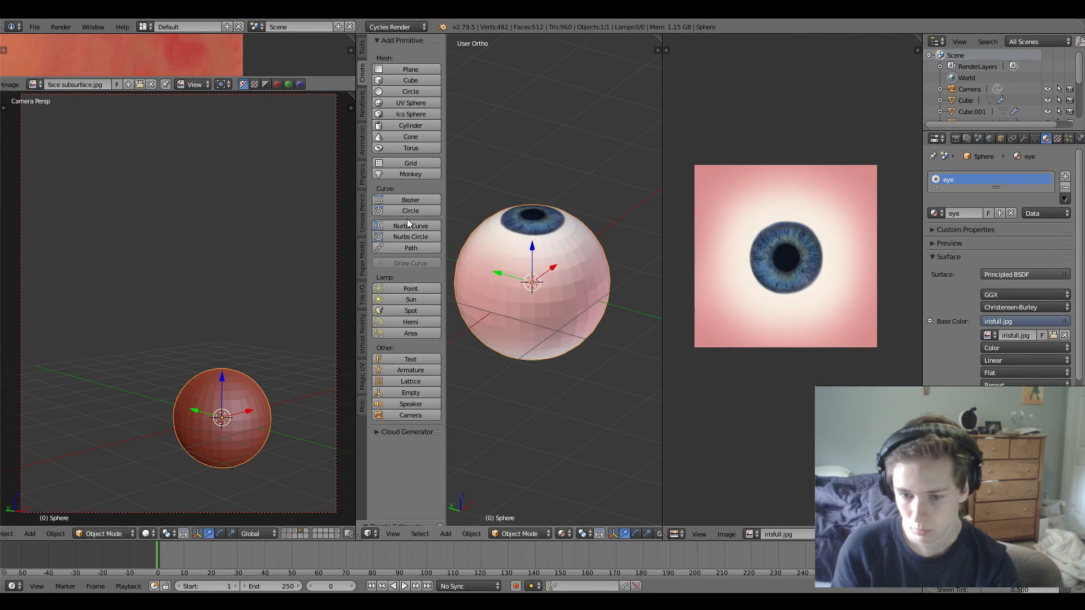
Smooth-shade the sphere, merge the UV editor's area back into the 3D view and use perspective view.
left_click(364, 52)
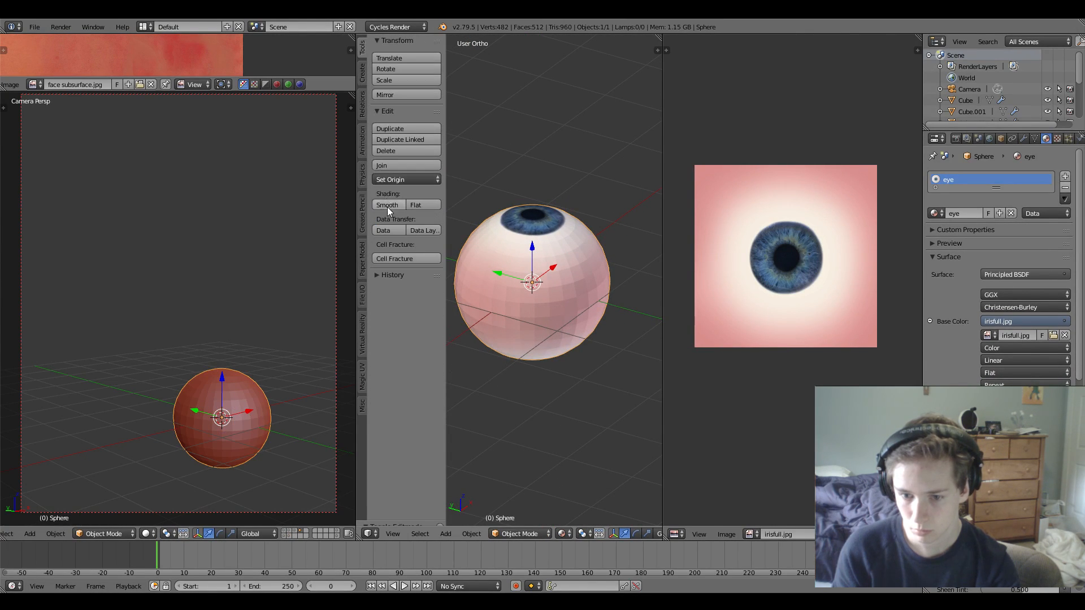
left_click_drag(655, 40, 775, 175)
key("KP_5")
Select only the sphere's pupil faces in Edit Mode and move them along the Z axis.
key("Tab")
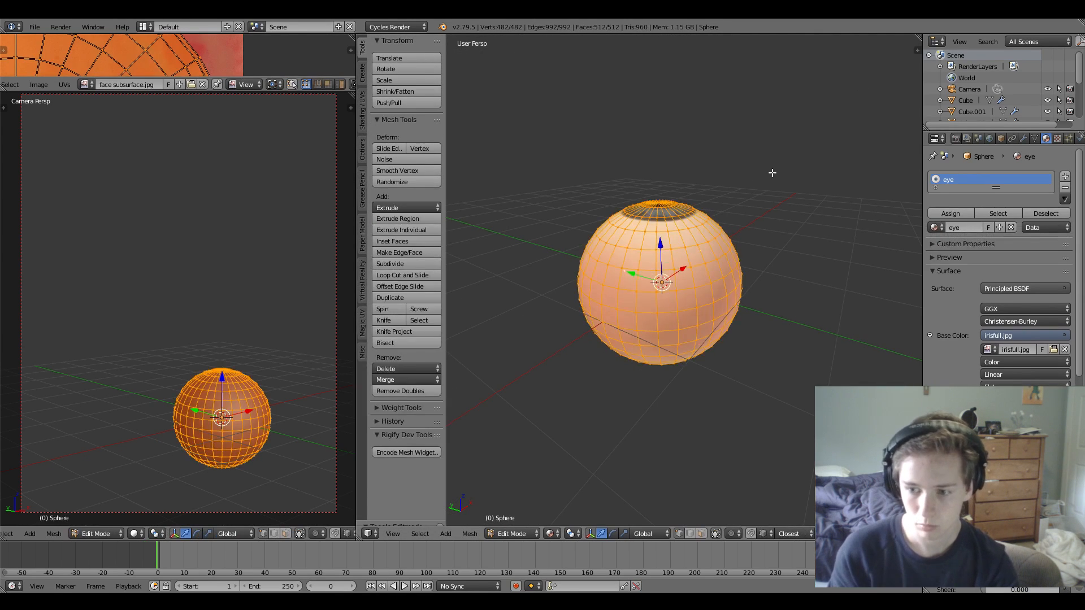
middle_click_drag(773, 172, 756, 274)
scroll(757, 275, "up", 4)
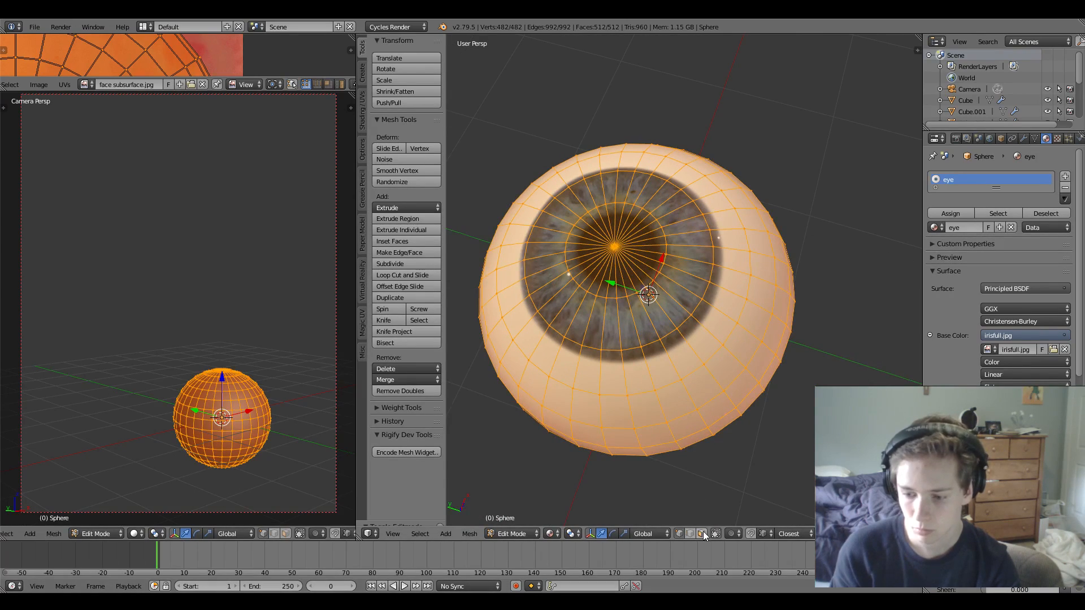
middle_click_drag(657, 346, 651, 301)
key("a")
middle_click_drag(638, 208, 634, 165)
key("c")
left_click(629, 251)
right_click(625, 254)
key("g")
key("z")
left_click(678, 206)
Check the pupil's shape in Object Mode and adjust the pupil faces again along the Z axis.
key("Tab")
middle_click_drag(681, 209, 698, 289)
scroll(694, 309, "down", 4)
key("Tab")
key("g")
key("z")
left_click(684, 221)
key("Tab")
scroll(698, 290, "up", 4)
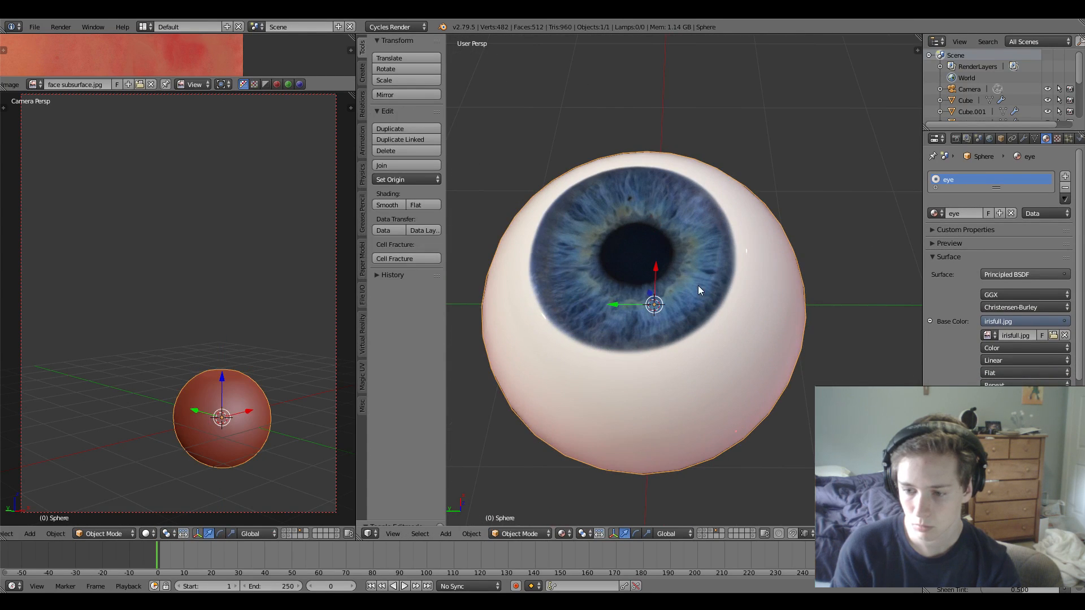
Select the edge loop around the iris and scale it to match the iris's outer rim.
key("Tab")
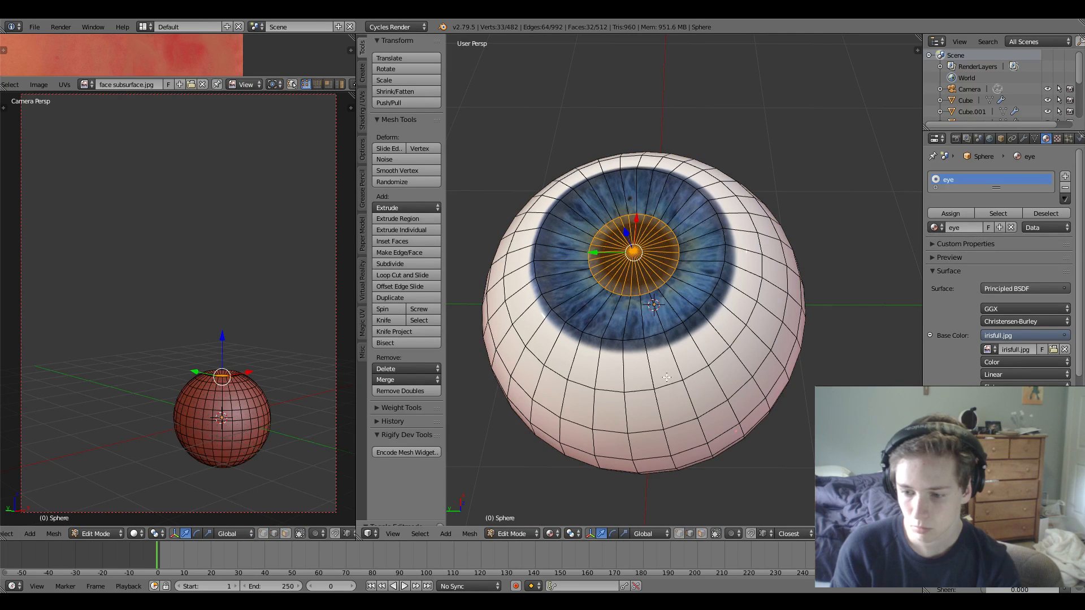
right_click(657, 331, "alt")
key("s")
left_click(885, 157)
Split the 3D view, make the new area a UV/Image Editor and unlink the face texture from it.
left_click_drag(922, 37, 747, 395)
left_click(759, 533)
left_click(784, 487)
scroll(839, 322, "down", 5)
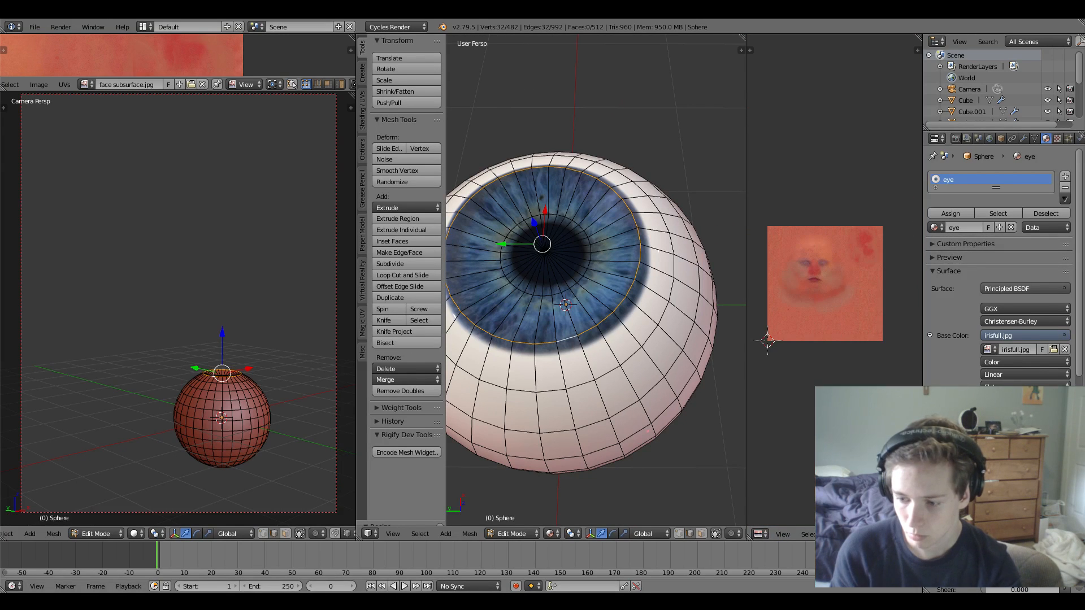
left_click(891, 534)
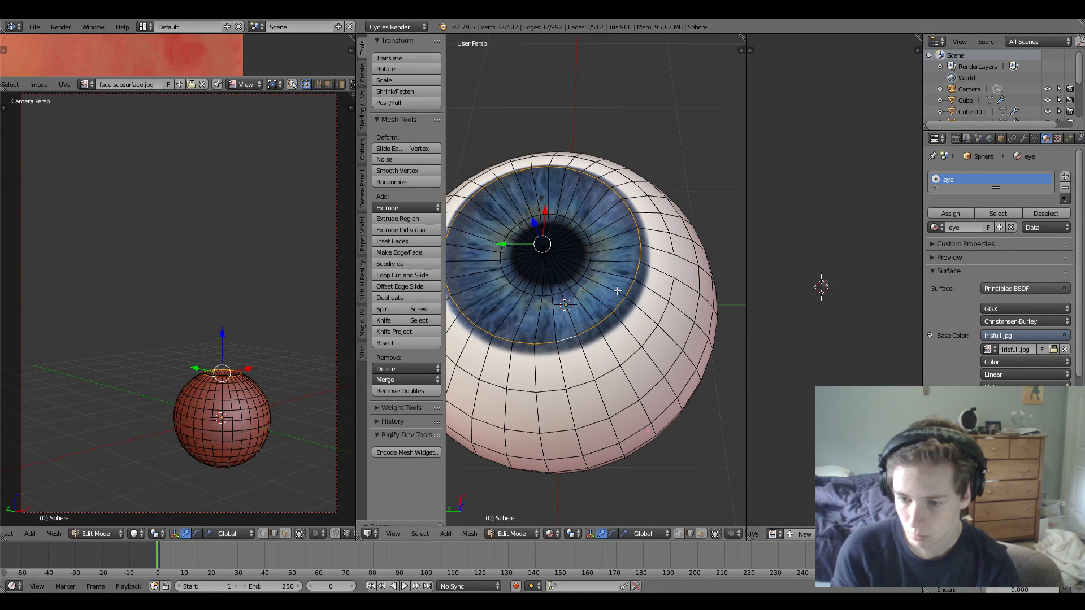
Show all of the sphere's UVs, scale the second UV ring around the centre and check the iris on the model.
key("a")
scroll(846, 317, "up", 6)
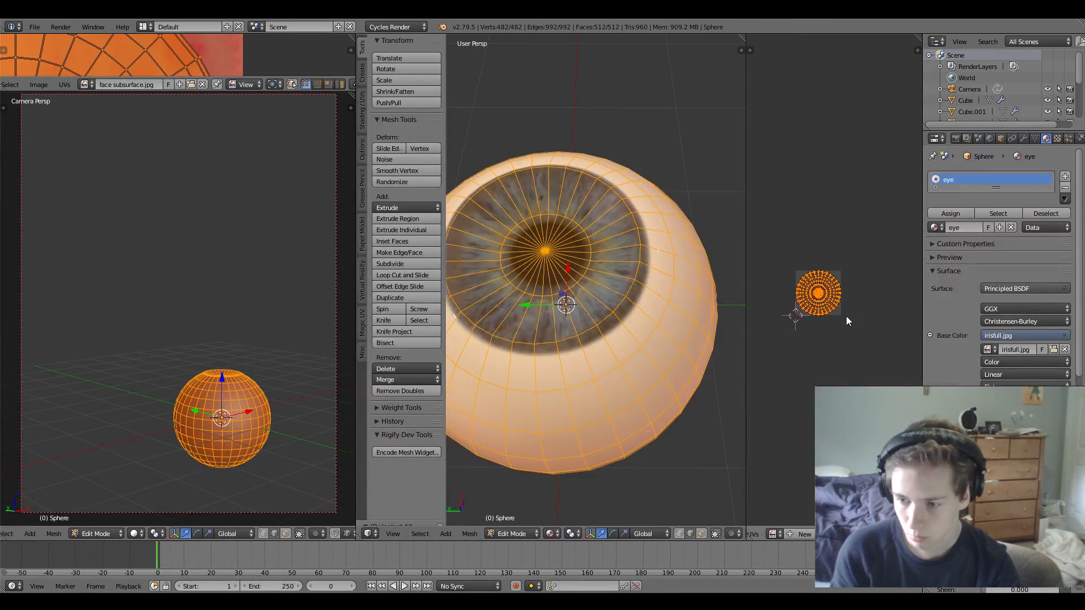
middle_click_drag(854, 329, 872, 316)
key("a")
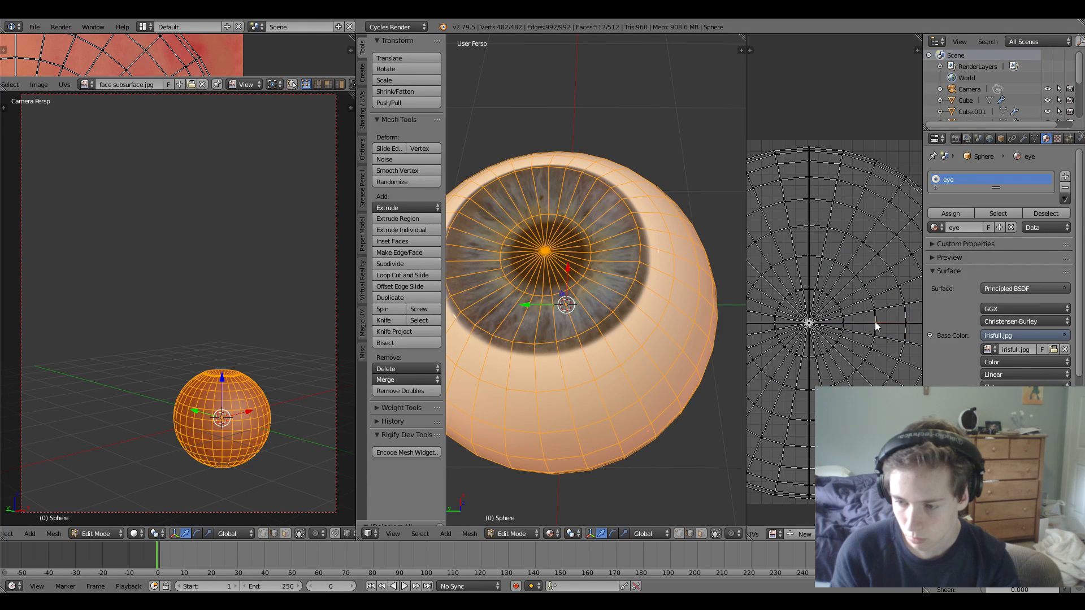
key("c")
left_click_drag(876, 312, 814, 253)
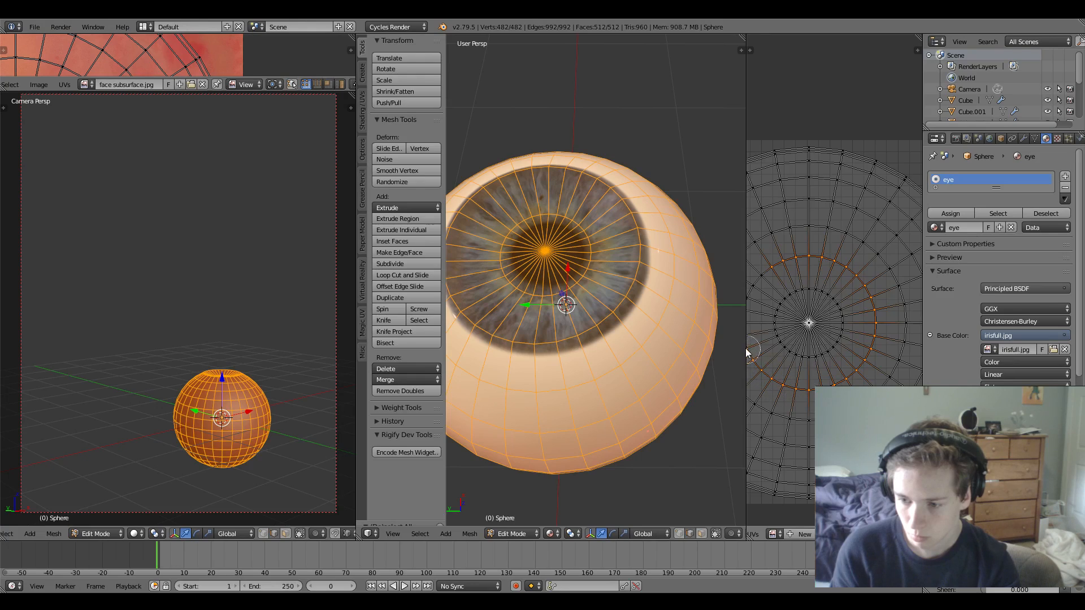
middle_click_drag(805, 314, 856, 309)
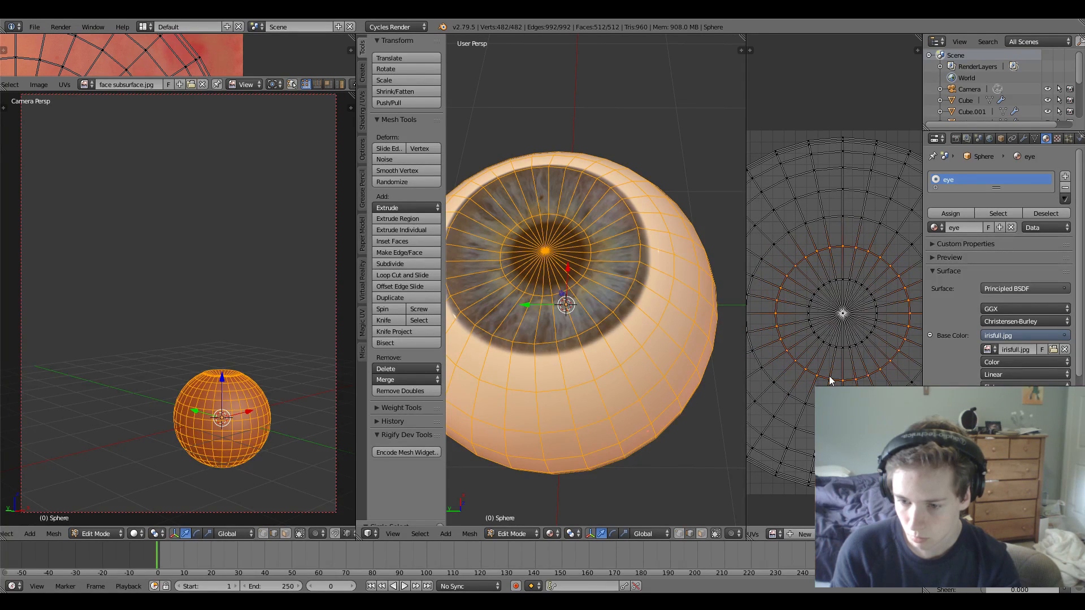
key("s")
key("Tab")
scroll(612, 344, "down", 2)
mouse_move(610, 347)
middle_mouse_down()
mouse_move(616, 398)
mouse_move(621, 320)
mouse_move(610, 362)
middle_mouse_up()
key("Tab")
key("Tab")
scroll(608, 327, "down", 2)
middle_click_drag(497, 340, 582, 324)
Select the pupil and iris edge loops and scale them with the Z axis locked.
key("a")
scroll(567, 351, "up", 3)
key("Tab")
scroll(560, 291, "up", 2)
right_click(571, 310, "alt")
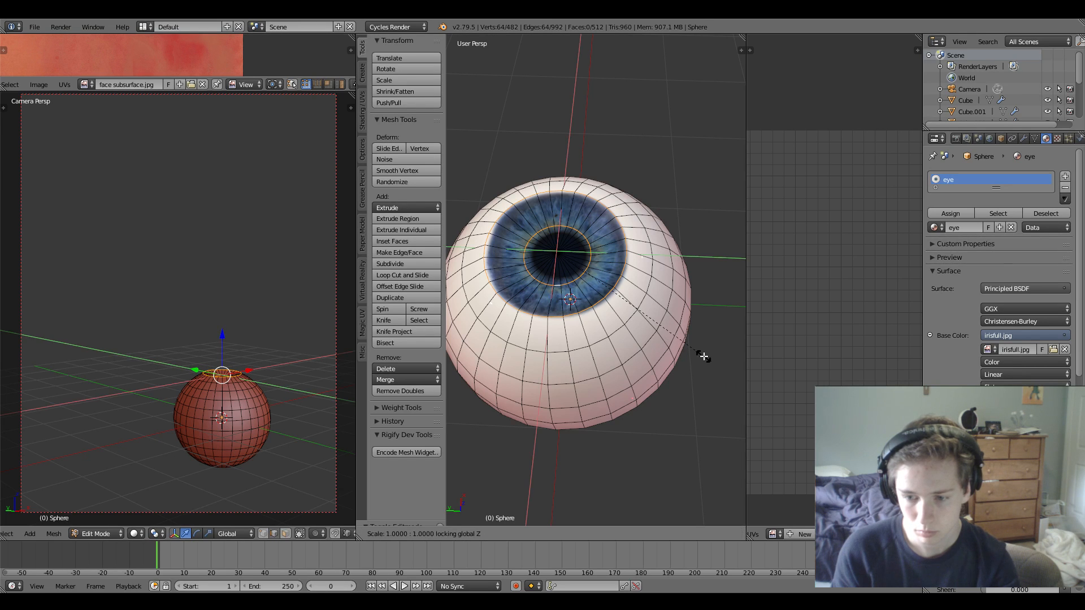
key("Tab")
scroll(699, 355, "down", 3)
middle_click_drag(700, 354, 695, 173)
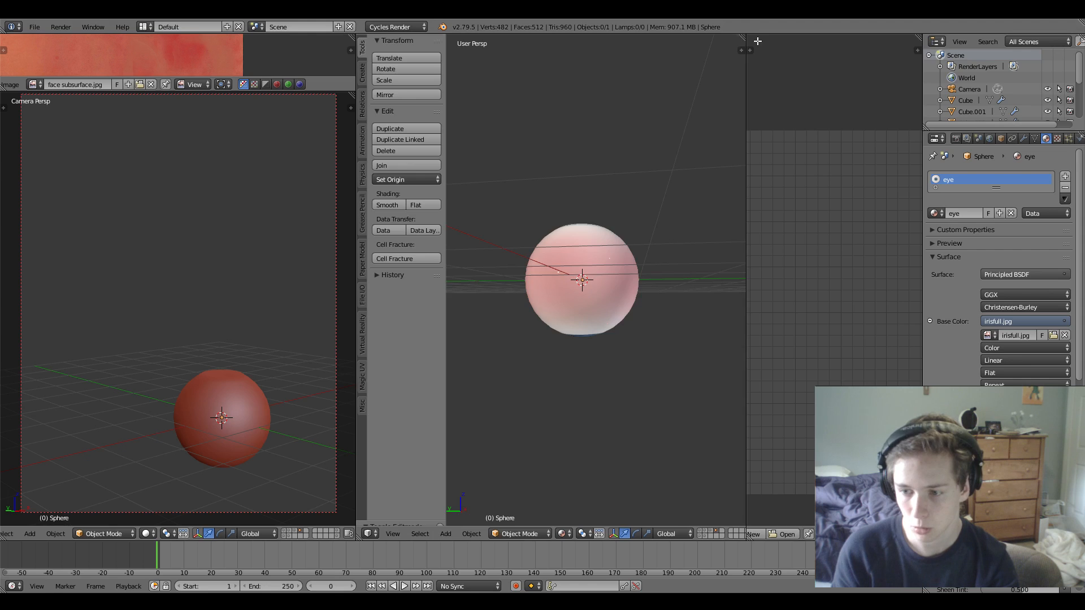
Merge the UV editor's area back into the 3D view and look at the sphere's underside and top.
left_click_drag(744, 36, 780, 189)
middle_click_drag(780, 189, 743, 150)
scroll(704, 298, "up", 3)
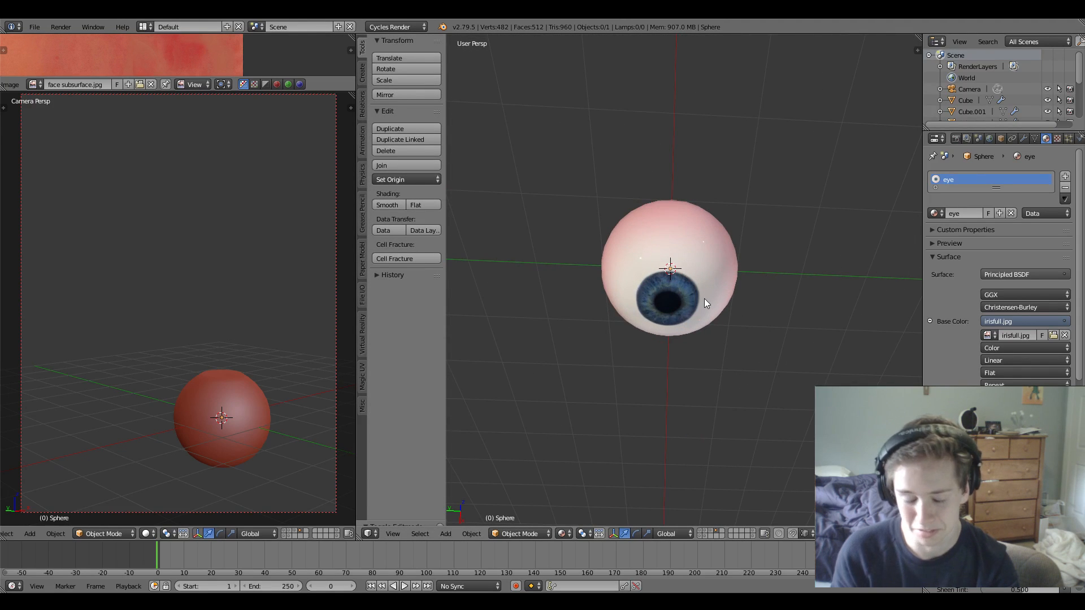
middle_click_drag(690, 287, 683, 448)
Delete the iris and pupil faces on the underside of the sphere.
right_click(680, 339)
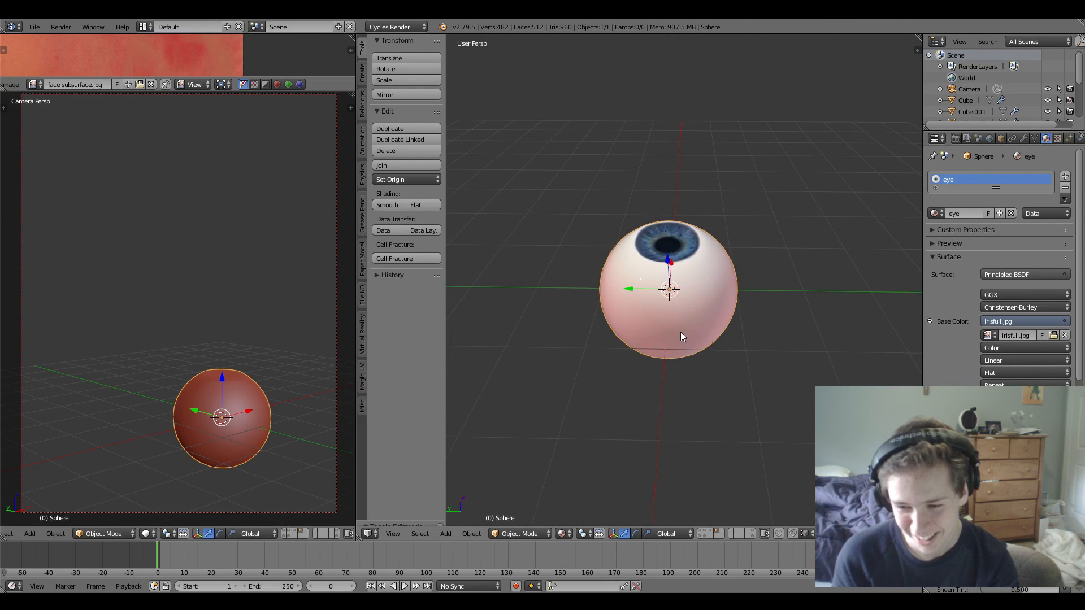
middle_click_drag(680, 339, 752, 233)
middle_click_drag(785, 265, 762, 200)
key("Tab")
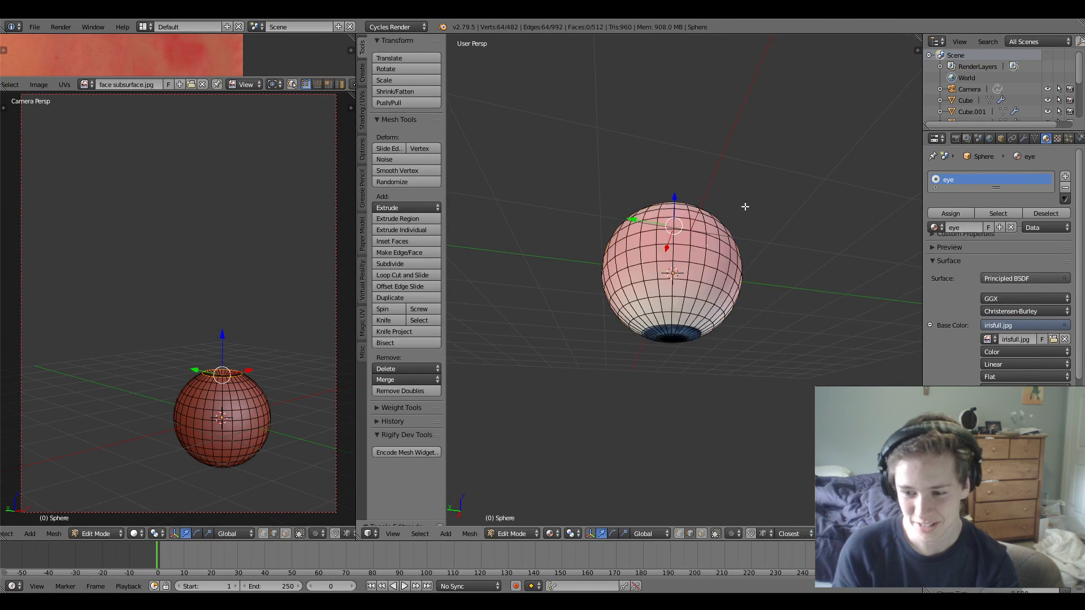
middle_click_drag(692, 333, 713, 303)
scroll(713, 303, "up", 3)
left_click(701, 533)
middle_click_drag(678, 362, 658, 302)
key("a")
key("a")
key("c")
mouse_move(629, 283)
left_mouse_down()
mouse_move(641, 293)
mouse_move(629, 318)
left_mouse_up()
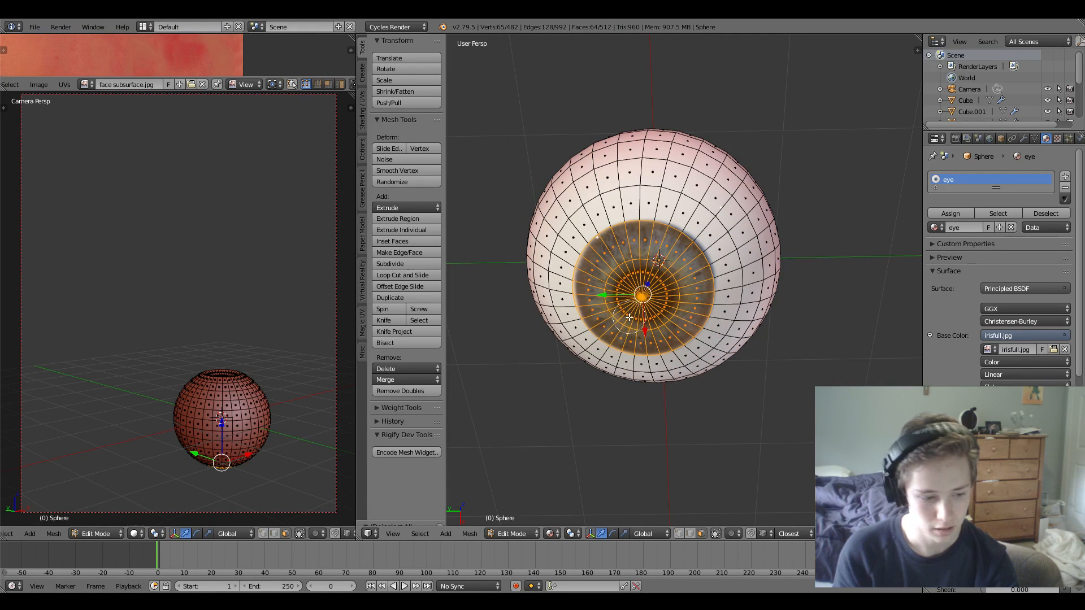
right_click(629, 318)
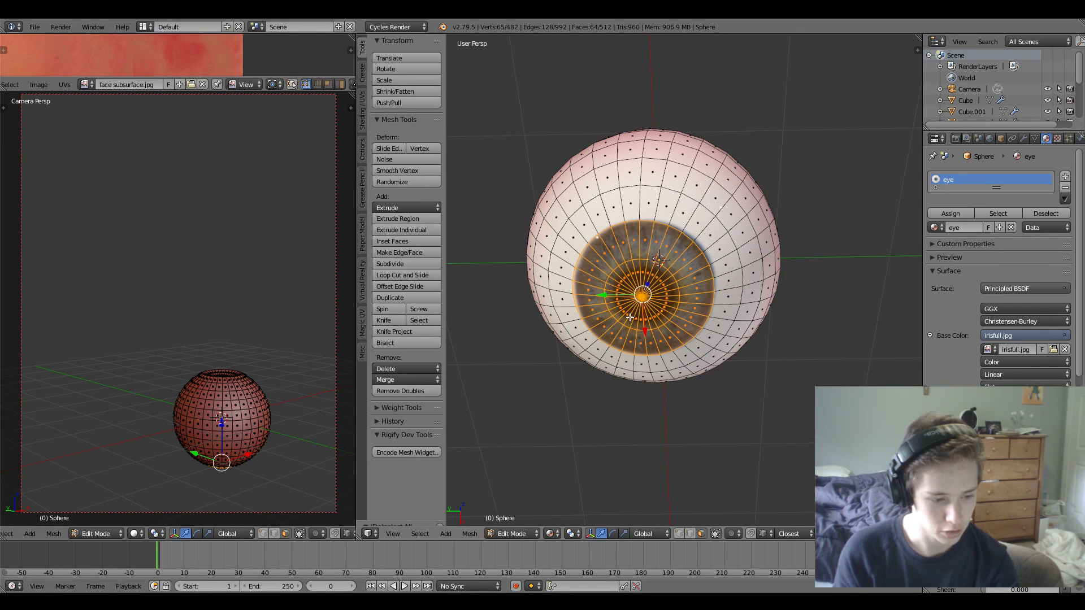
key("x")
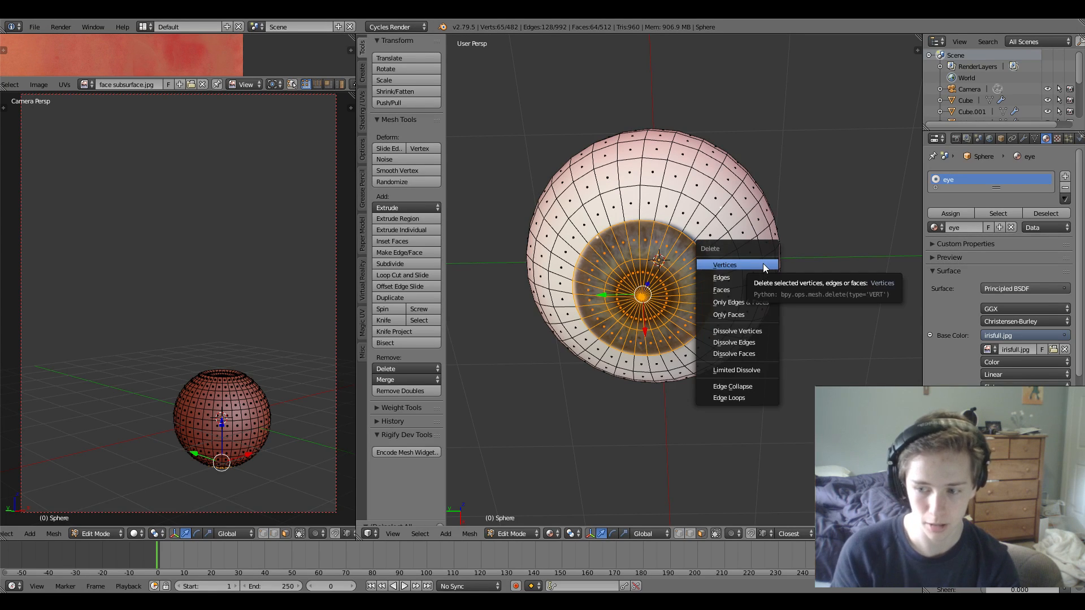
left_click(756, 286)
Select the lower half of the sphere, including hidden faces, from the front orthographic view.
middle_click_drag(756, 285, 704, 333)
key("KP_1")
key("z")
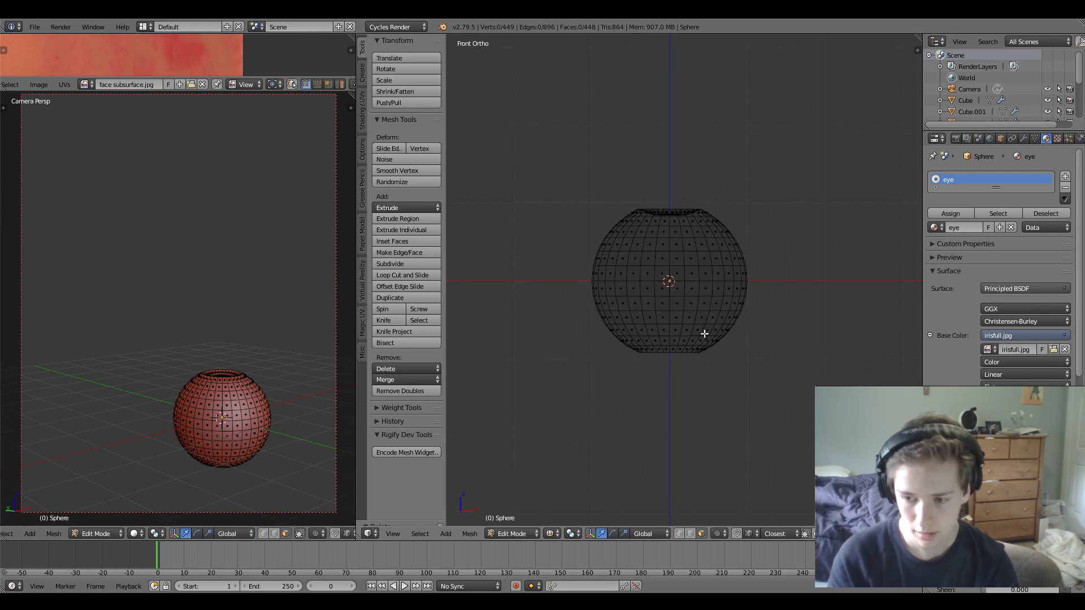
key("b")
left_click_drag(576, 285, 752, 357)
key("z")
Split the 3D view again and show the selected lower half's full UV layout in a UV/Image Editor.
left_click_drag(908, 38, 552, 395)
left_click(563, 533)
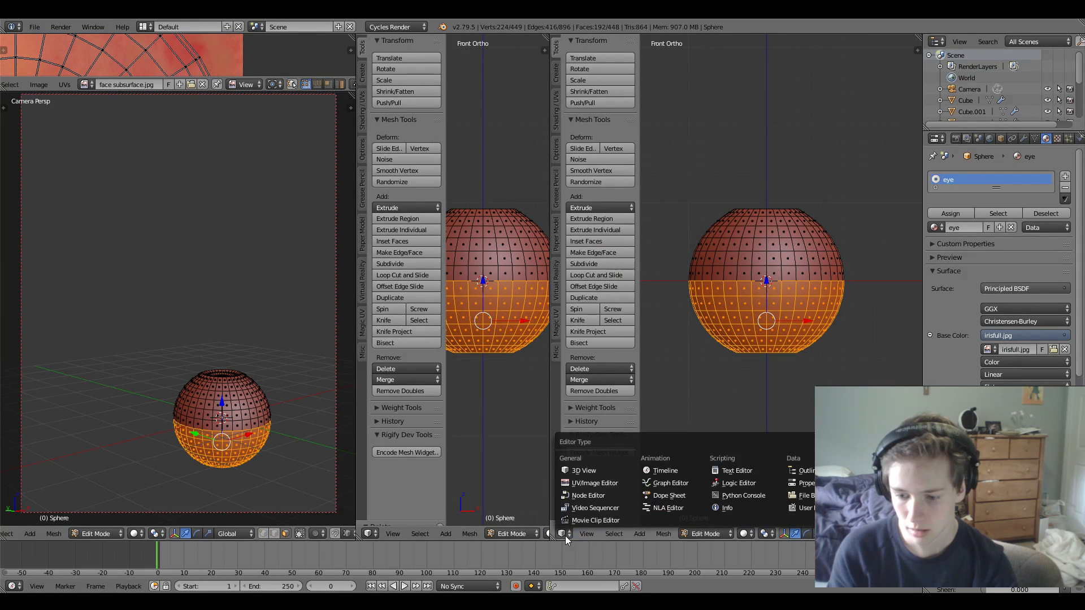
left_click(593, 484)
scroll(735, 427, "down", 3)
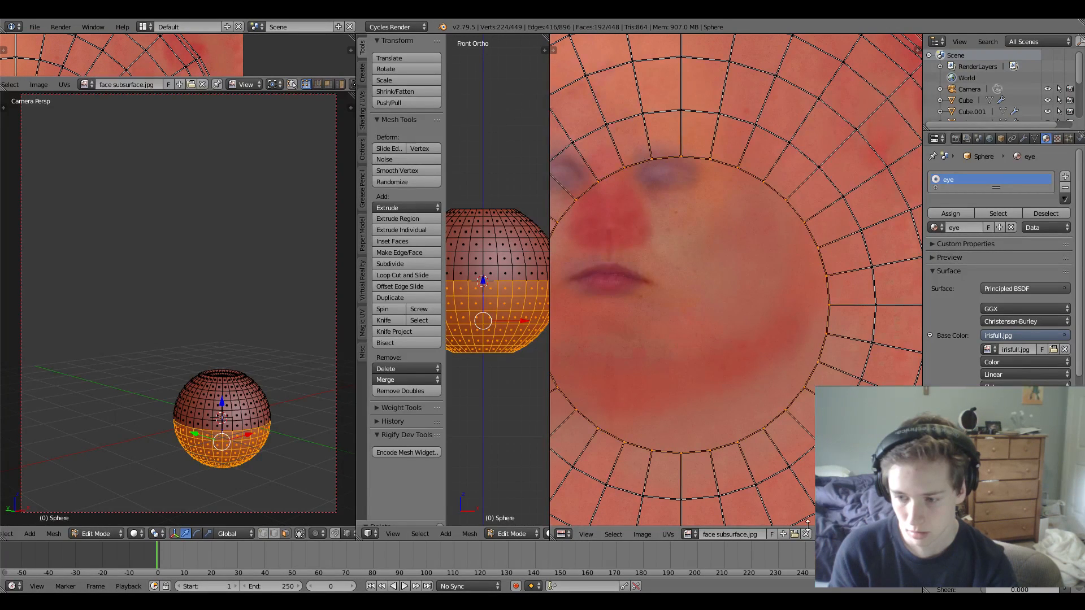
key("Home")
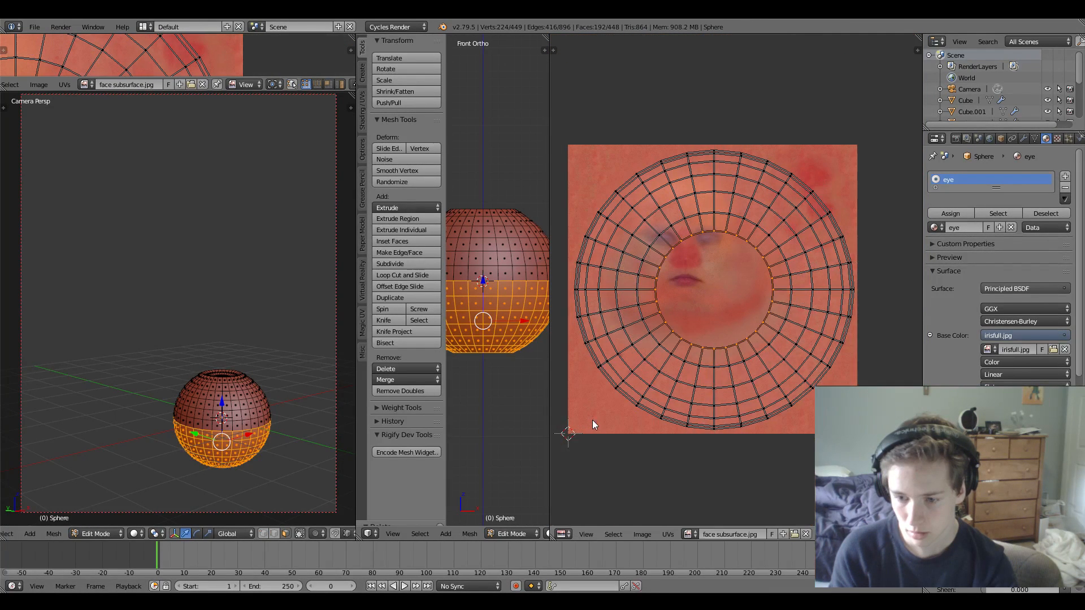
Select the innermost ring of UV vertices and scale it outward to the outer rim of the circular layout.
key("a")
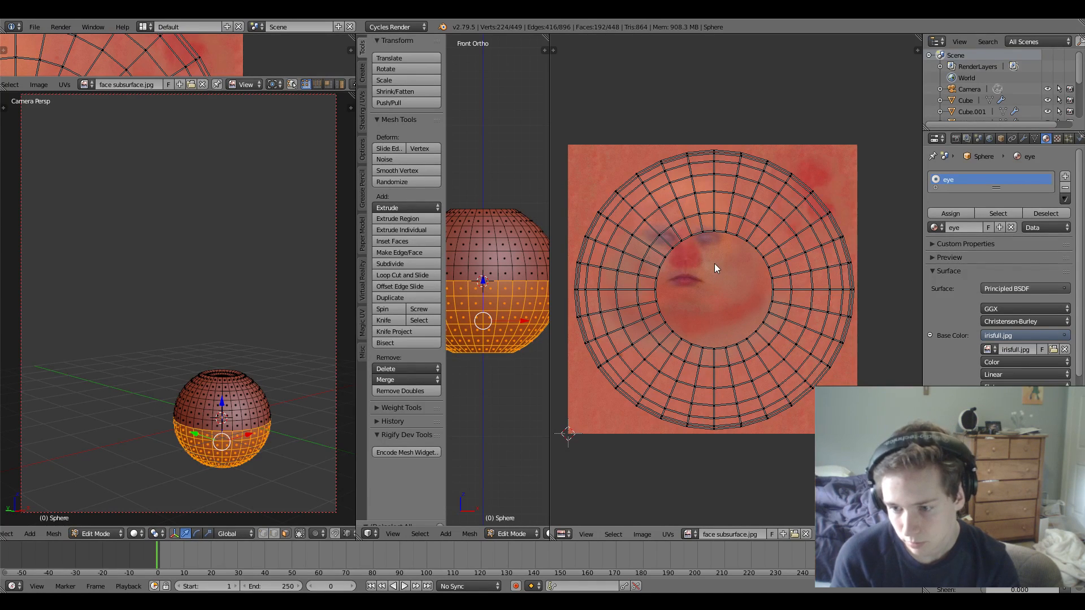
key("c")
scroll(718, 286, "up", 3)
left_click(714, 290)
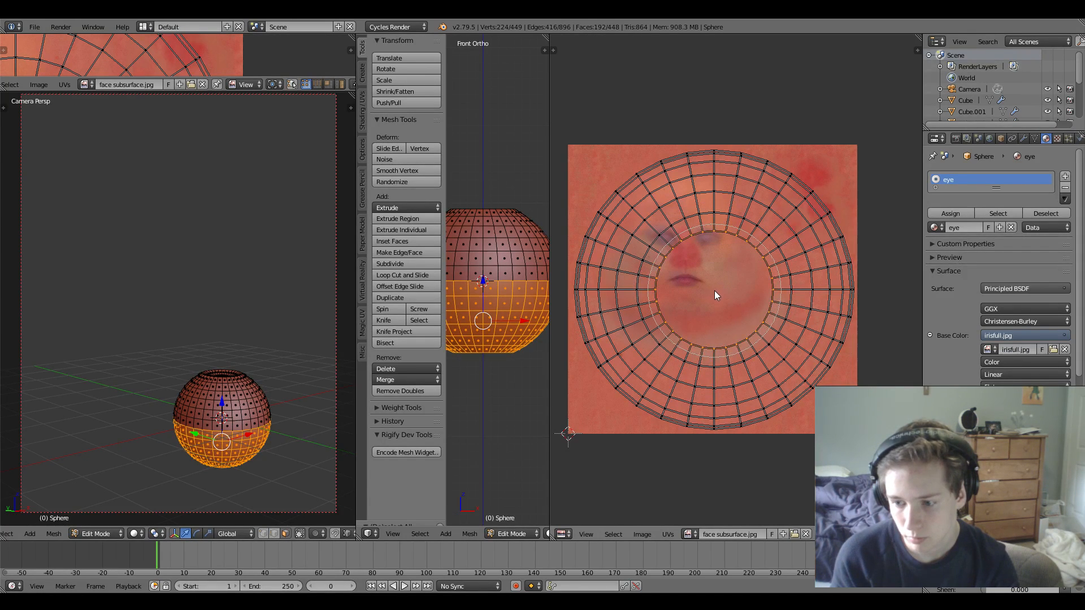
key("s")
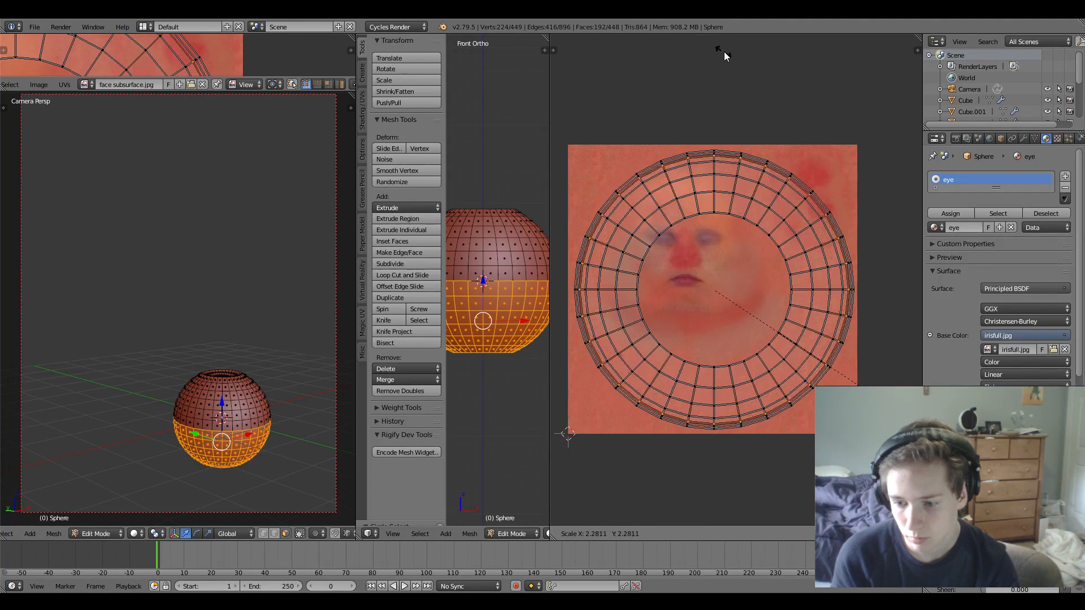
left_click(737, 60)
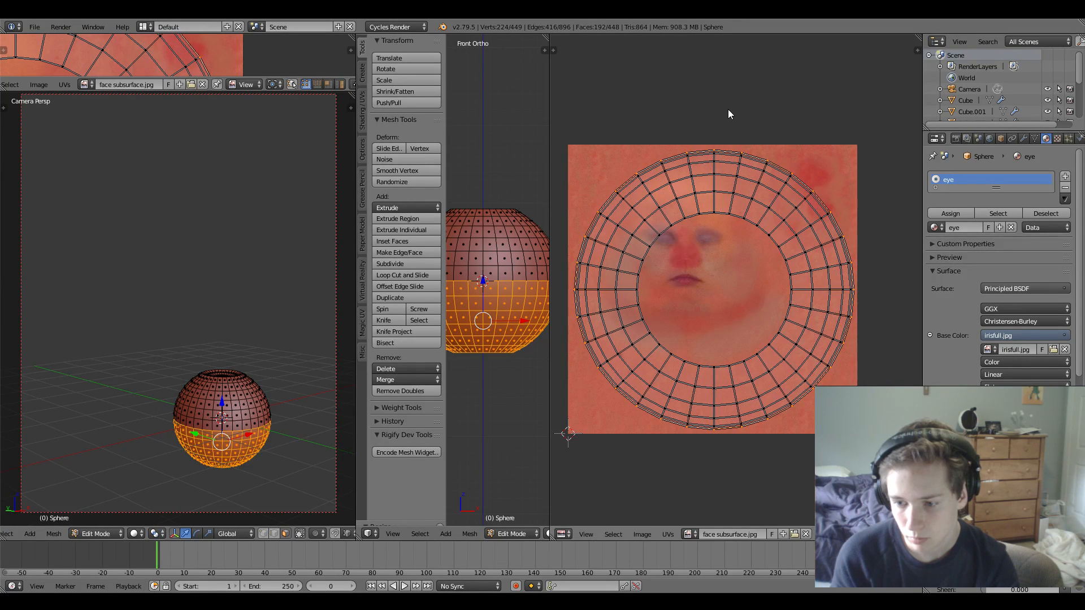
Scale the next inner UV ring outward with smooth proportional editing so the rings gather near the layout's rim.
key("c")
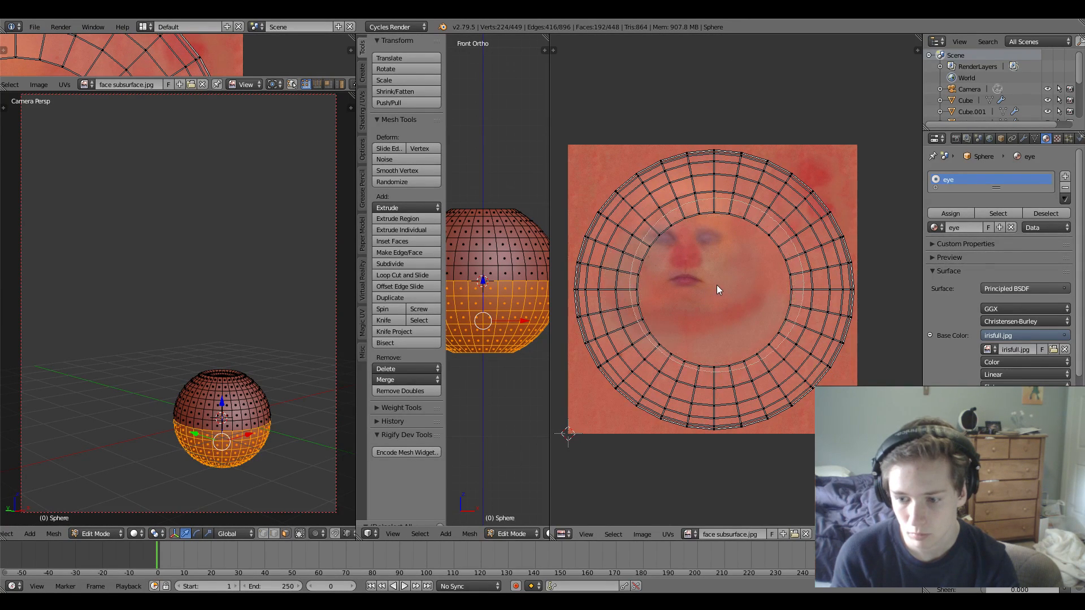
left_click(717, 285)
right_click(713, 286)
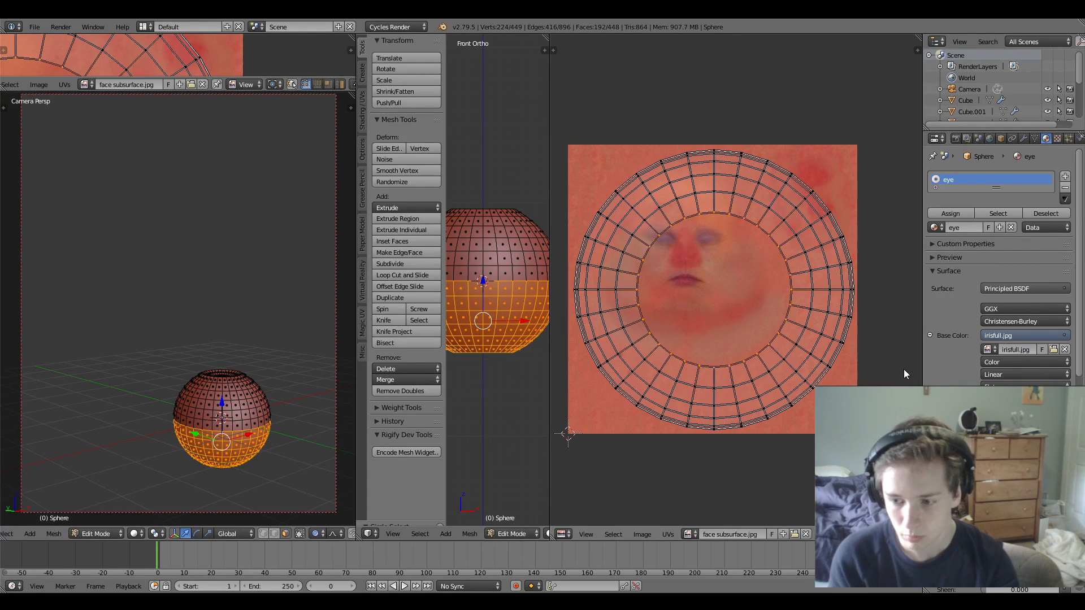
key("s")
scroll(561, 385, "up", 5)
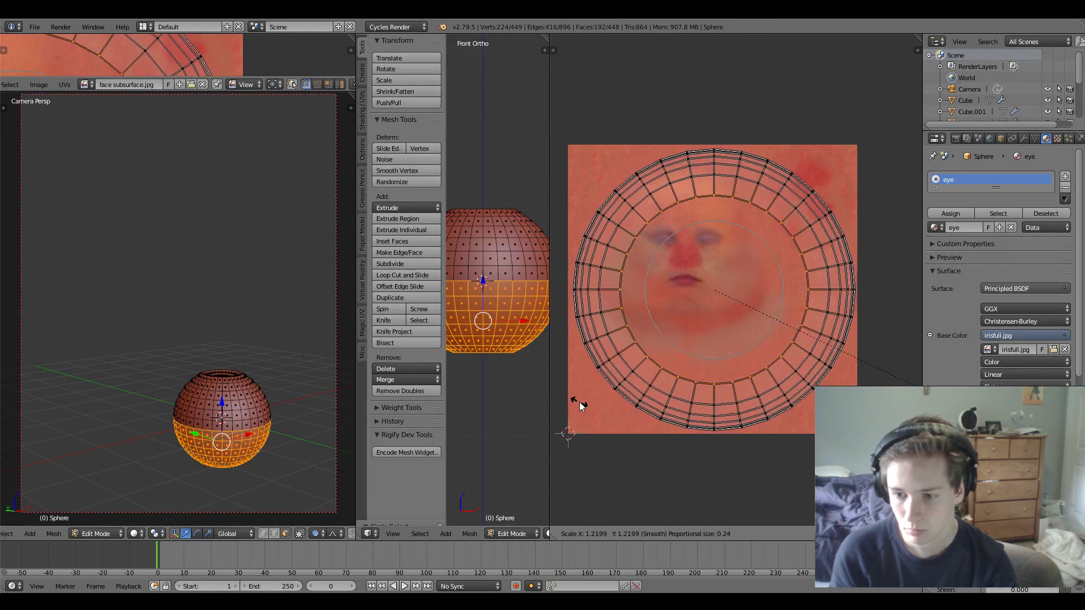
scroll(609, 423, "up", 1)
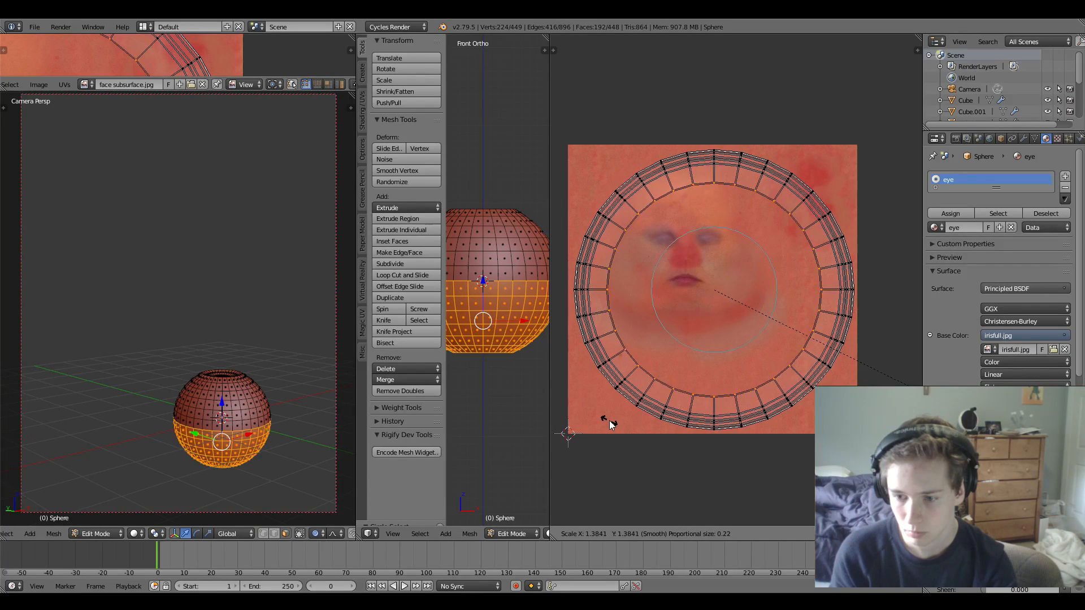
left_click(643, 436)
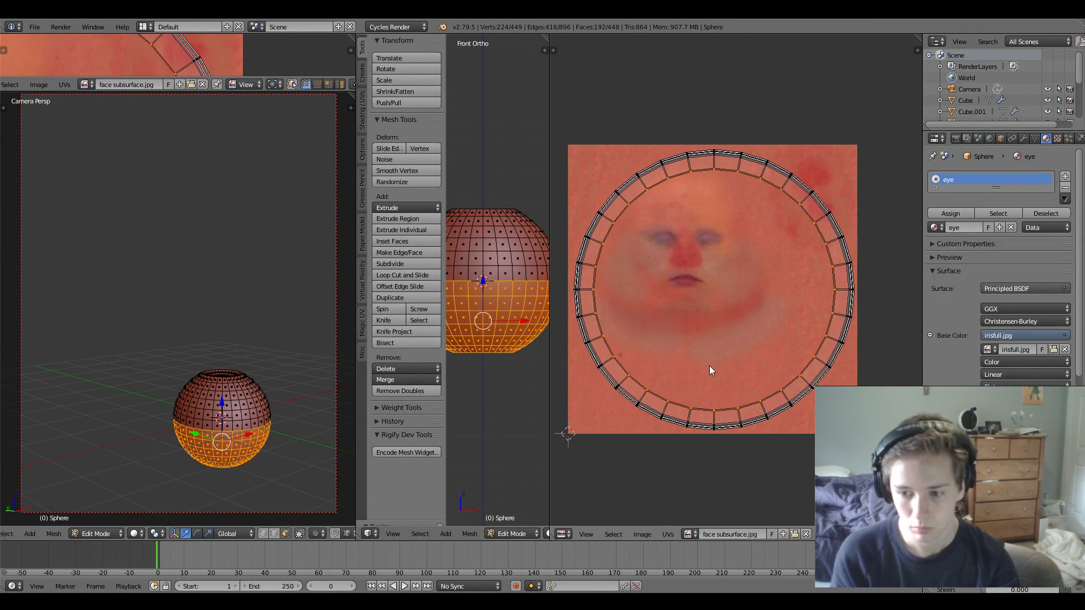
Return to Object Mode and display the eyeball with Material shading in the camera view.
key("Tab")
left_click(147, 533)
left_click(167, 473)
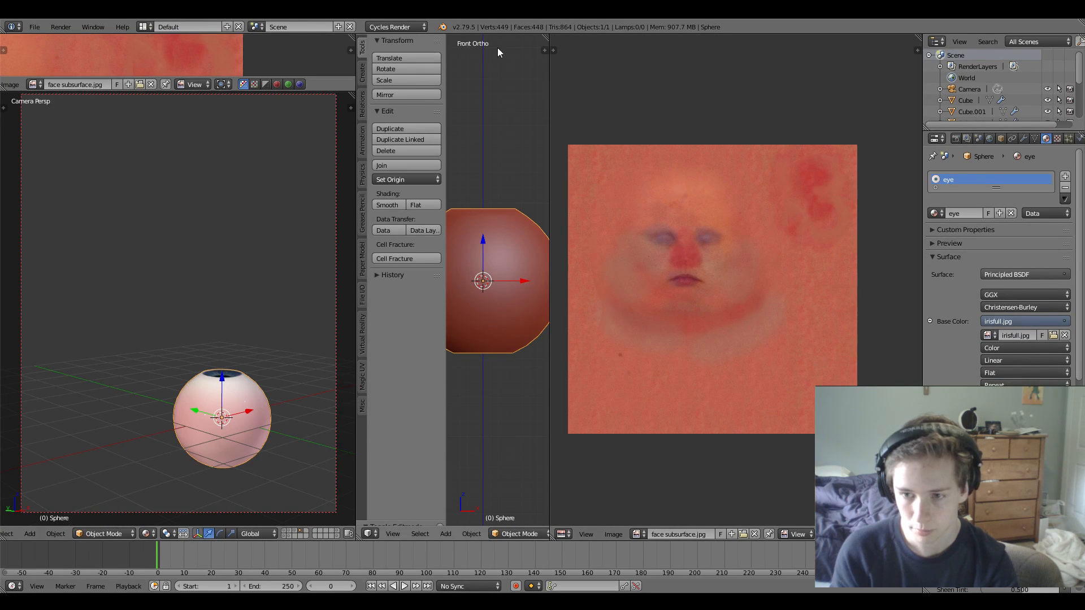
Merge the UV editor's area back into the 3D view, save the file and change that view's shading to check the sphere.
left_click_drag(542, 36, 626, 39)
key("ctrl+s")
left_click(640, 181)
left_click(563, 533)
left_click(579, 482)
mouse_move(717, 281)
middle_mouse_down()
mouse_move(695, 347)
mouse_move(661, 179)
mouse_move(872, 273)
mouse_move(722, 322)
mouse_move(696, 237)
mouse_move(761, 245)
mouse_move(775, 233)
mouse_move(796, 343)
mouse_move(792, 247)
mouse_move(806, 223)
middle_mouse_up()
Select the ring of vertices around the sphere's top opening in wireframe and move it slightly along Z.
key("KP_5")
key("Tab")
key("z")
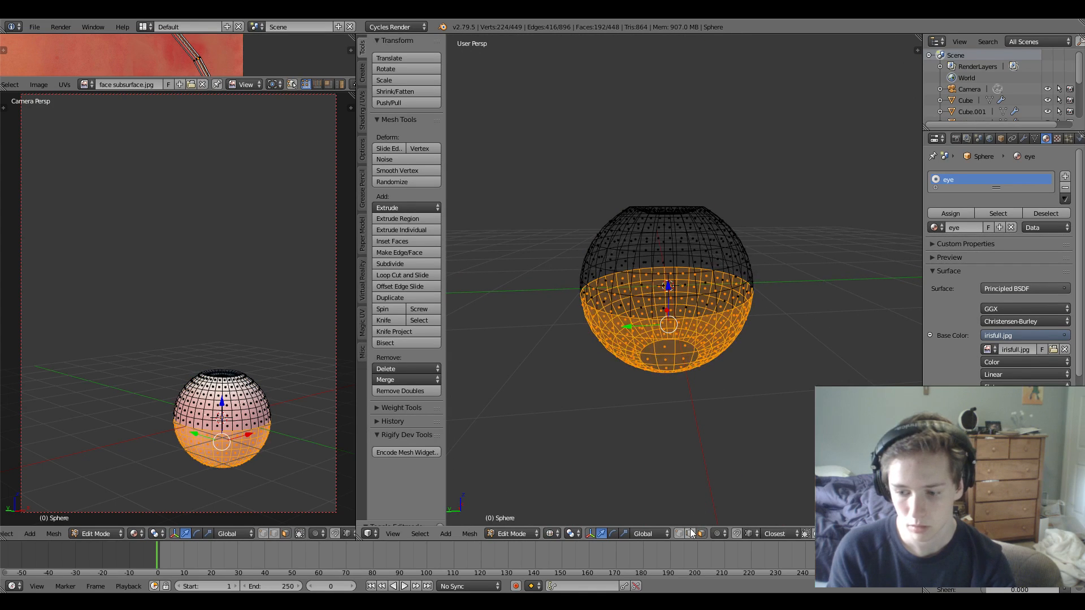
key("a")
key("c")
left_click_drag(617, 191, 712, 199)
key("Escape")
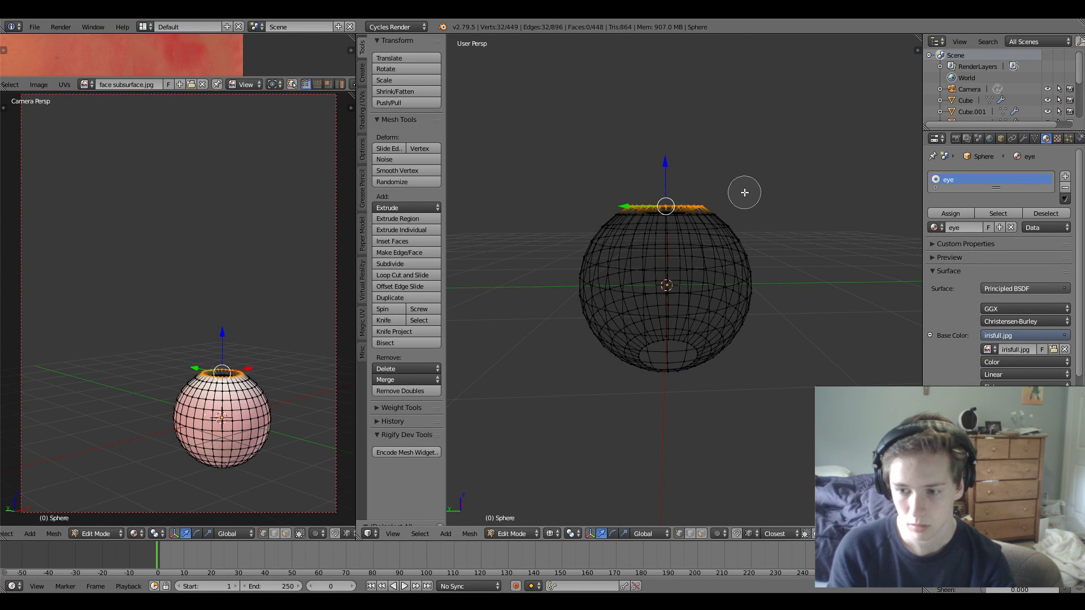
key("z")
key("g")
key("z")
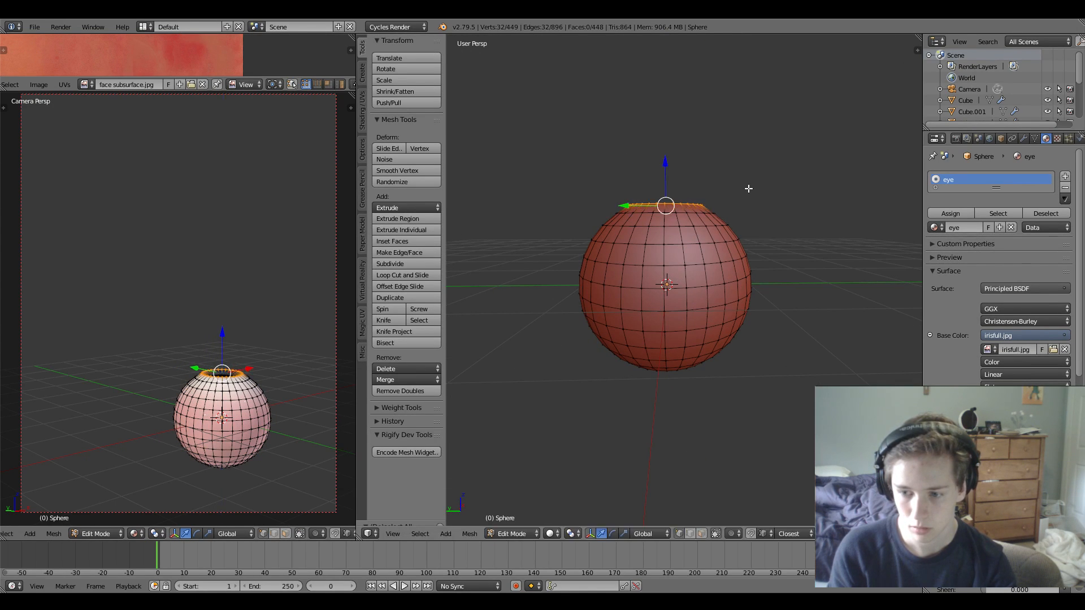
scroll(748, 184, "up", 3)
left_click(777, 205)
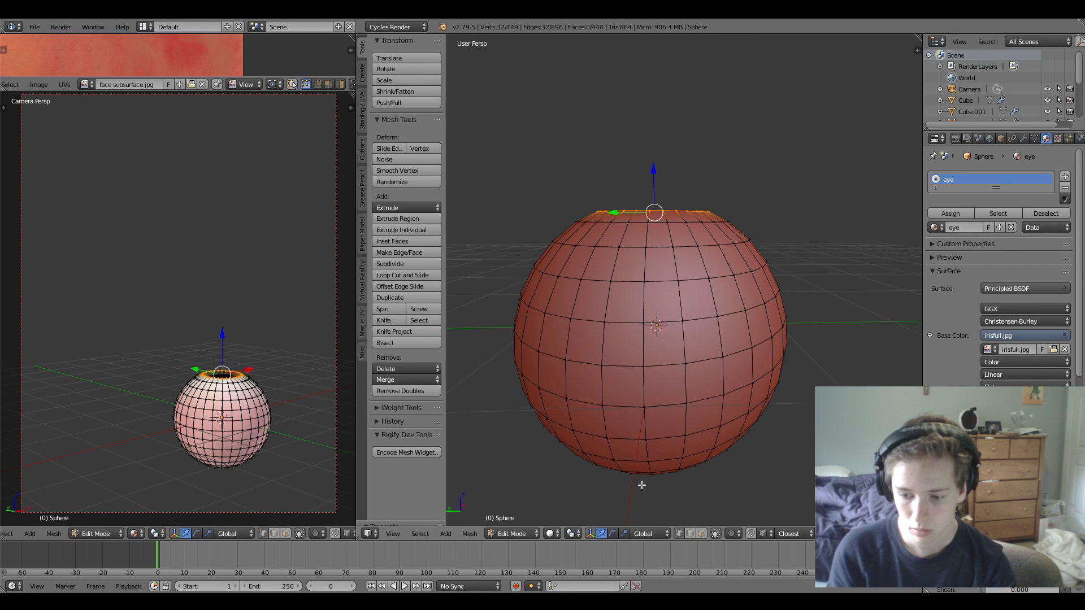
Display the sphere with Material shading in the 3D view and examine how the iris meets the white of the eye.
left_click(551, 534)
left_click(571, 470)
middle_click_drag(689, 324, 701, 373)
key("Tab")
key("a")
scroll(721, 293, "down", 3)
mouse_move(721, 293)
middle_mouse_down()
mouse_move(686, 391)
mouse_move(728, 297)
middle_mouse_up()
scroll(728, 297, "up", 4)
key("Tab")
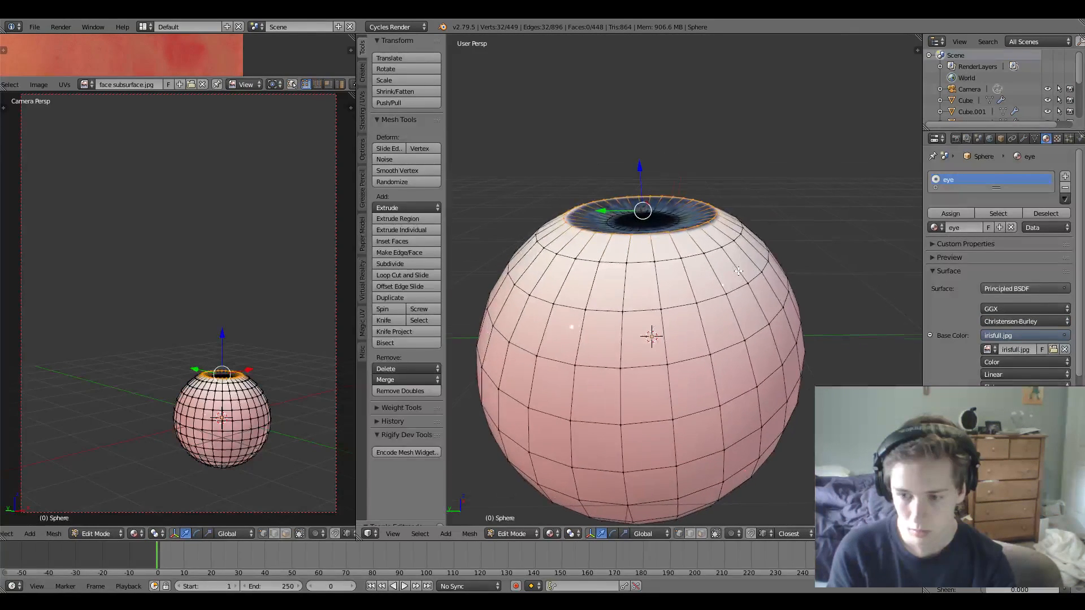
Select the edge loop around the pupil and move it along Z to adjust the iris depth.
right_click(640, 223, "alt")
key("g")
key("z")
left_click(792, 219)
Examine the reshaped iris and the textured eyeball from several angles in Object Mode.
key("Tab")
key("a")
scroll(791, 224, "down", 5)
middle_click_drag(791, 223, 693, 285)
key("a")
key("a")
scroll(700, 270, "down", 4)
scroll(755, 289, "up", 4)
scroll(714, 216, "up", 2)
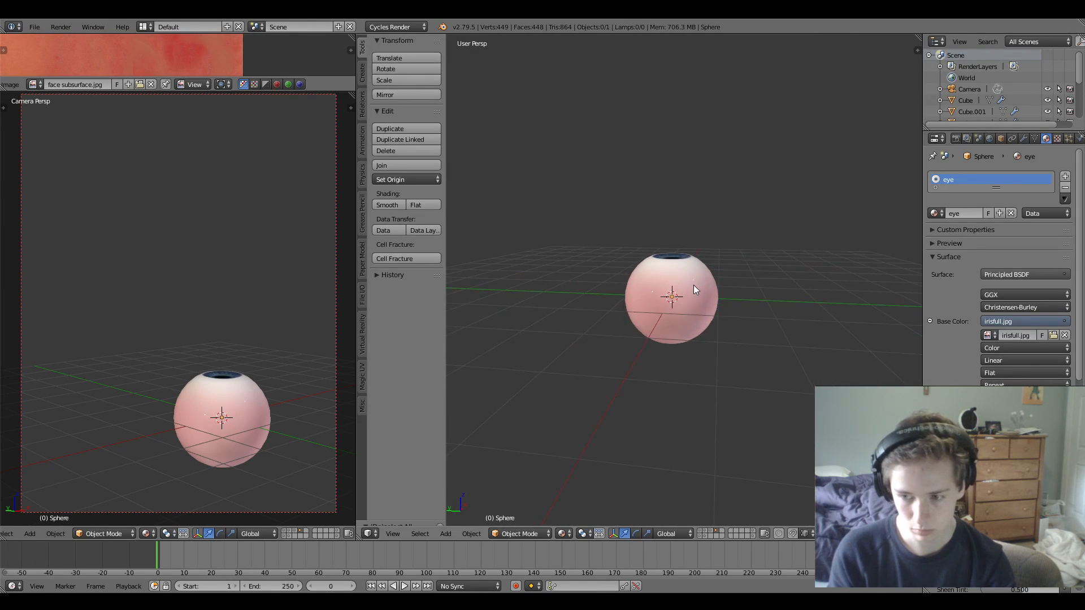
Add a UV sphere to the eyeball's mesh in Edit Mode from the front orthographic view.
key("KP_1")
key("KP_5")
scroll(693, 284, "up", 4)
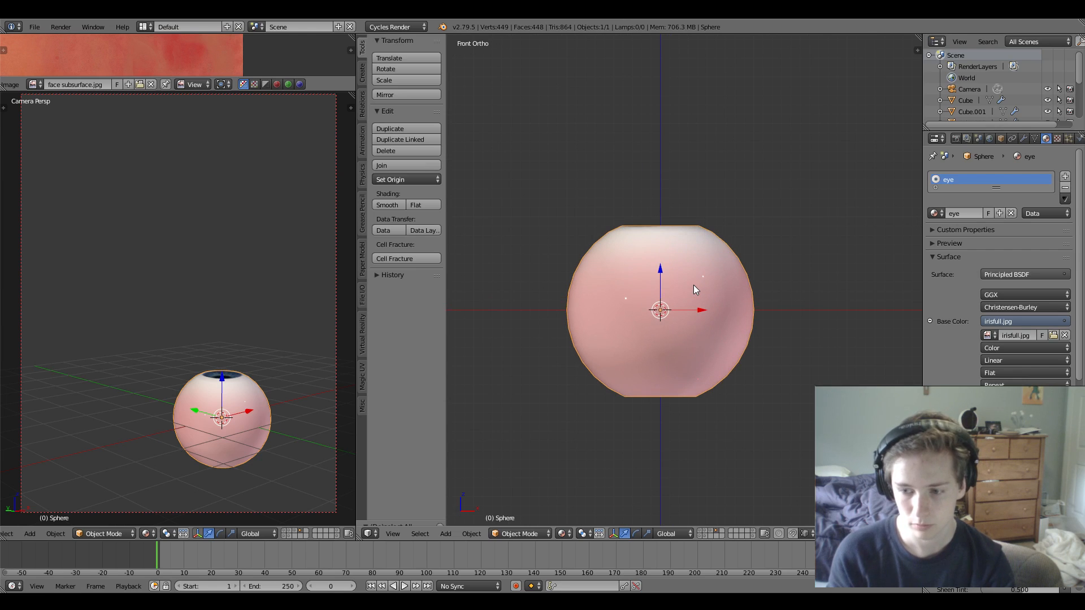
key("Tab")
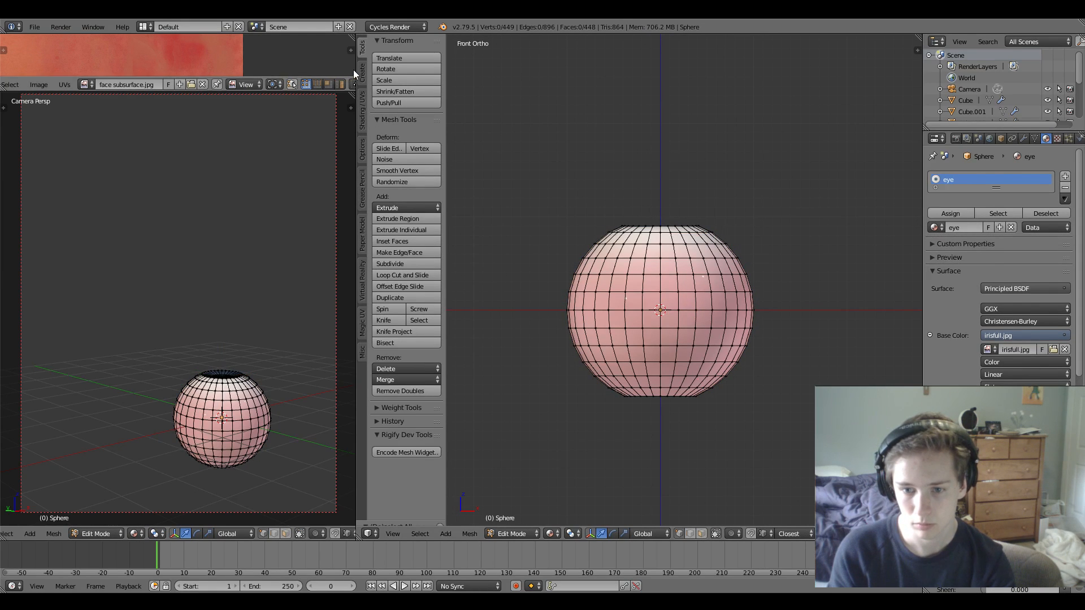
key("Tab")
key("Tab")
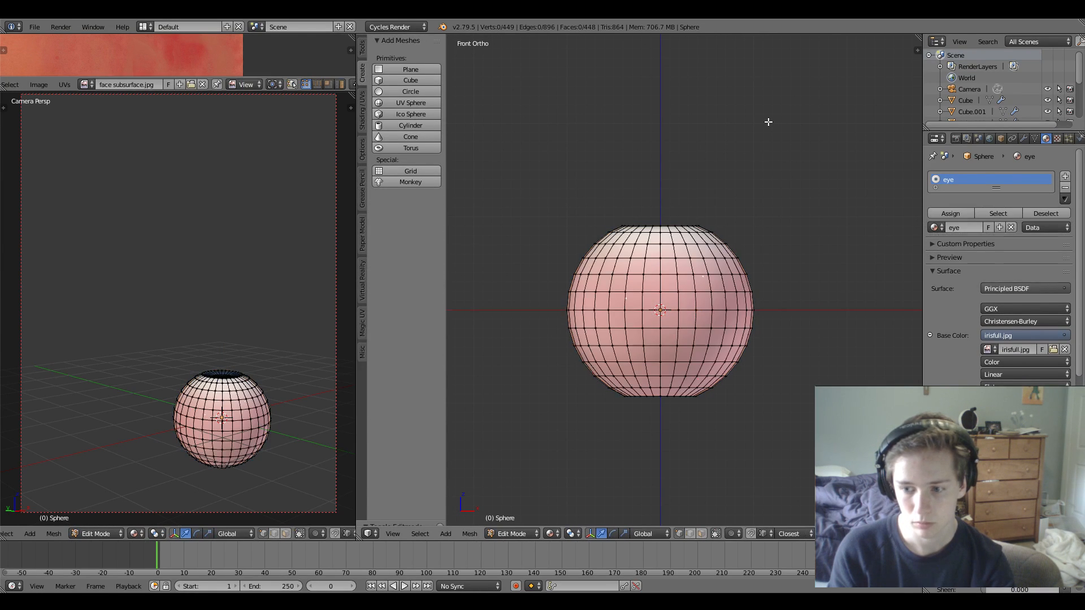
left_click(386, 104)
Box-select the top cap of the new sphere in wireframe and move it up along Z.
key("z")
key("a")
key("b")
left_click_drag(562, 121, 740, 163)
key("b")
left_click_drag(526, 132, 744, 162)
key("g")
key("z")
left_click(745, 156)
Scale the selected cap along Z and fine-tune its height to form a cornea bulge.
key("s")
key("z")
left_click(794, 152)
key("Tab")
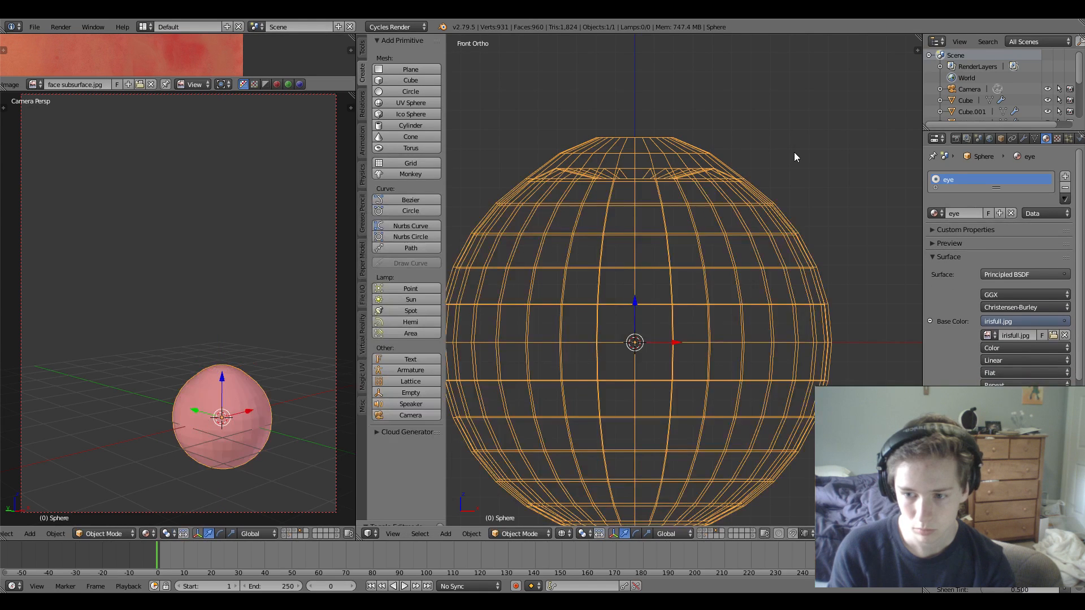
key("Tab")
key("g")
key("z")
left_click(795, 155)
Apply smooth shading to the eyeball in Object Mode and check the nested spheres in perspective wireframe.
key("Tab")
key("z")
middle_click_drag(795, 155, 769, 231)
key("KP_5")
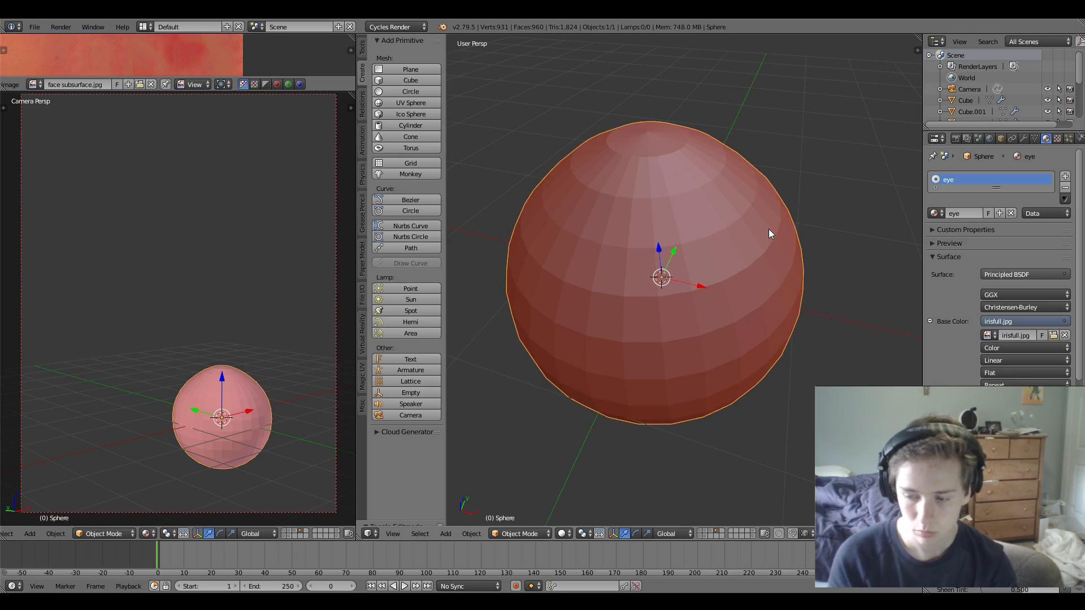
left_click(362, 48)
key("z")
middle_click_drag(575, 223, 587, 188)
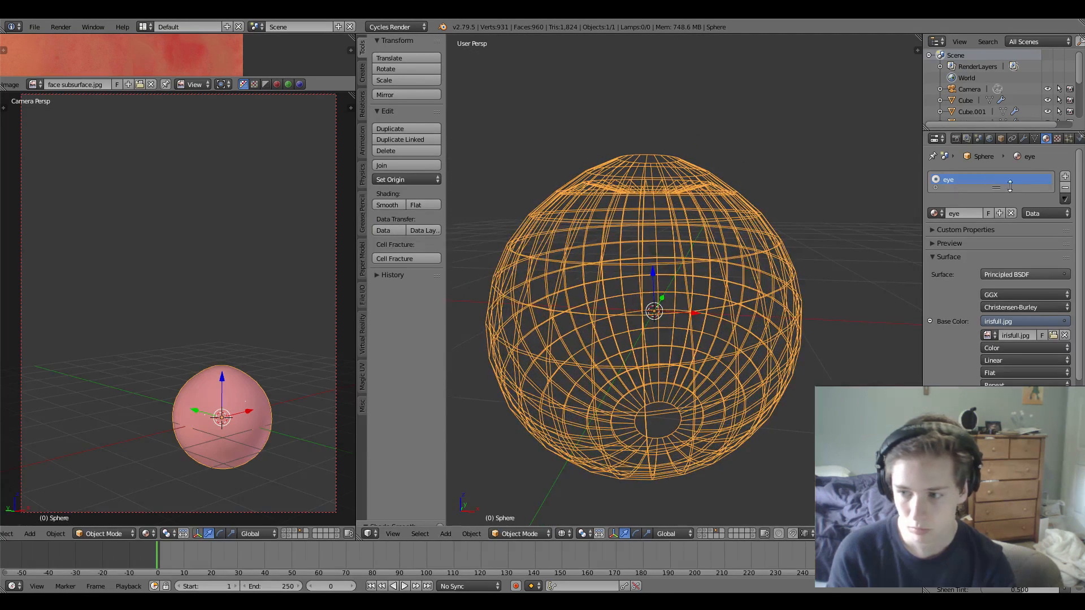
Add a second material named eyecoat to the sphere with a Glass BSDF surface.
left_click(1066, 177)
left_click(965, 239)
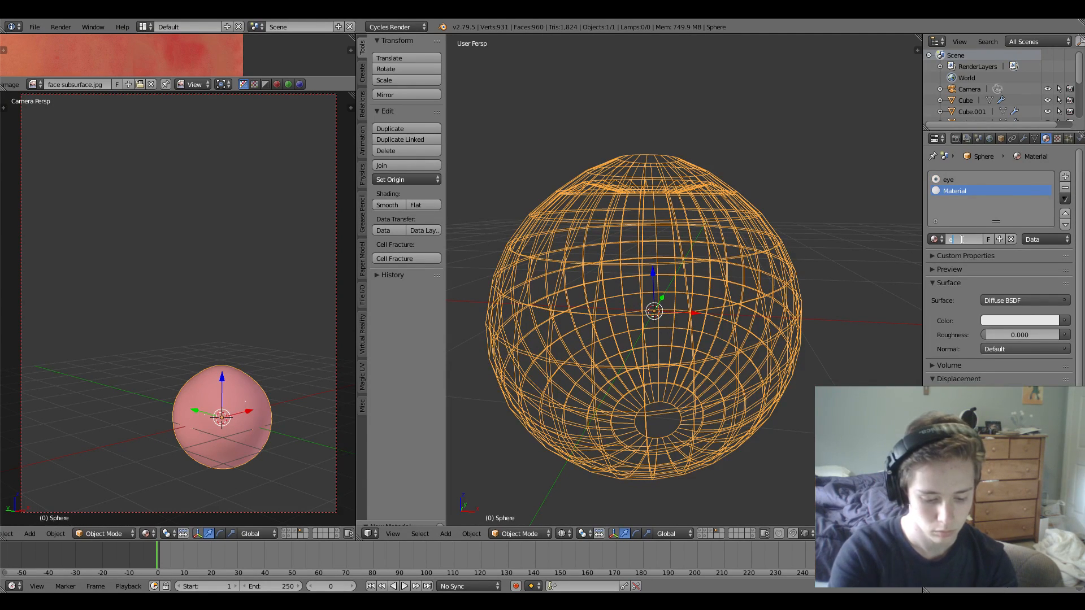
key("Return")
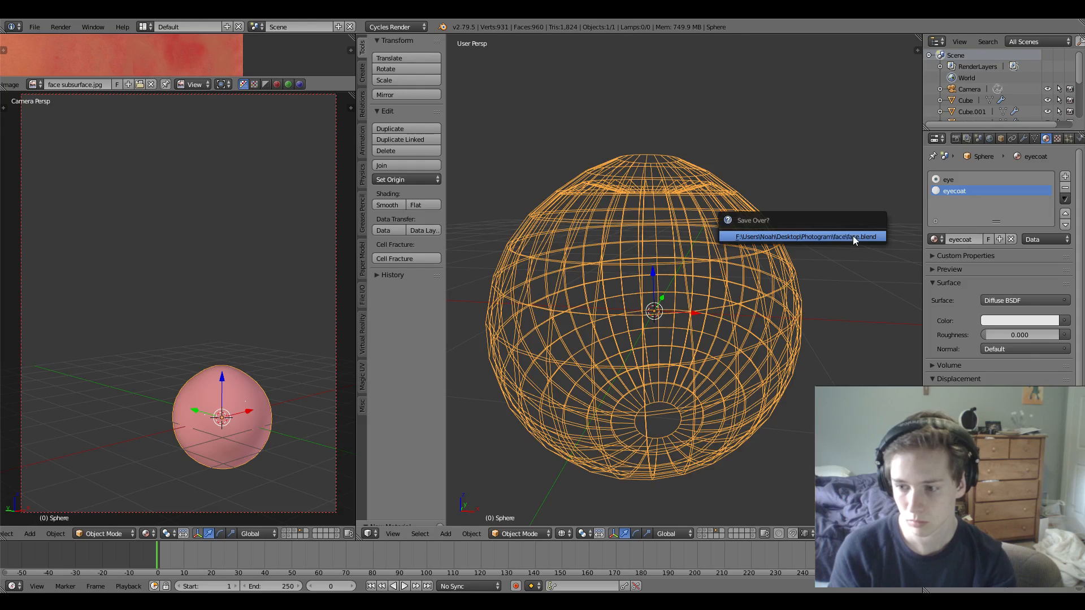
left_click(1021, 300)
left_click(1021, 305)
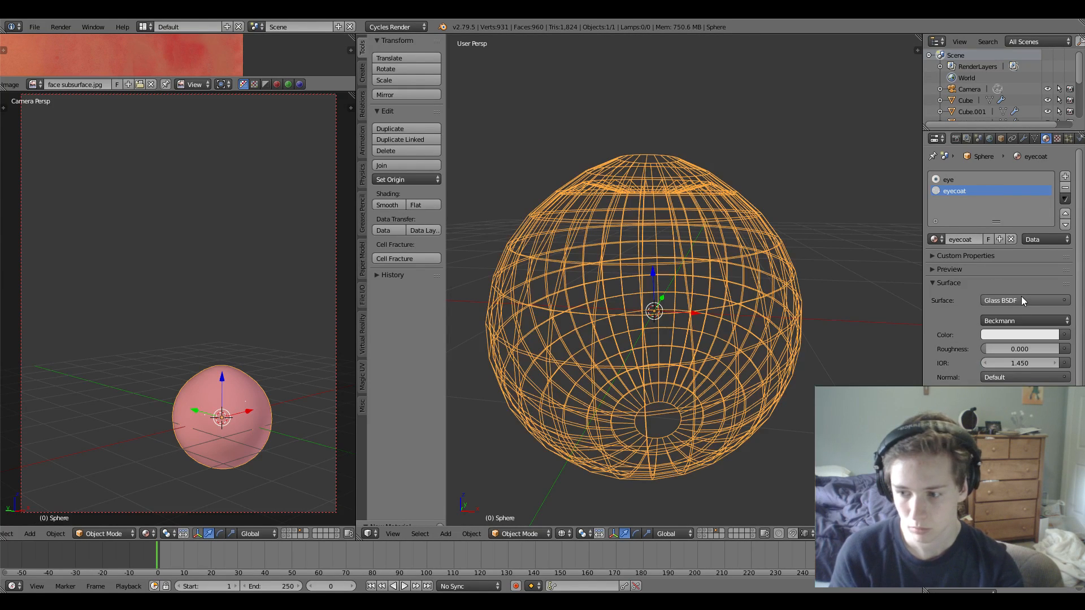
Select only the outer sphere's linked geometry in Edit Mode wireframe and view it from the front in orthographic view.
left_click(582, 534)
left_click(591, 475)
key("Tab")
key("z")
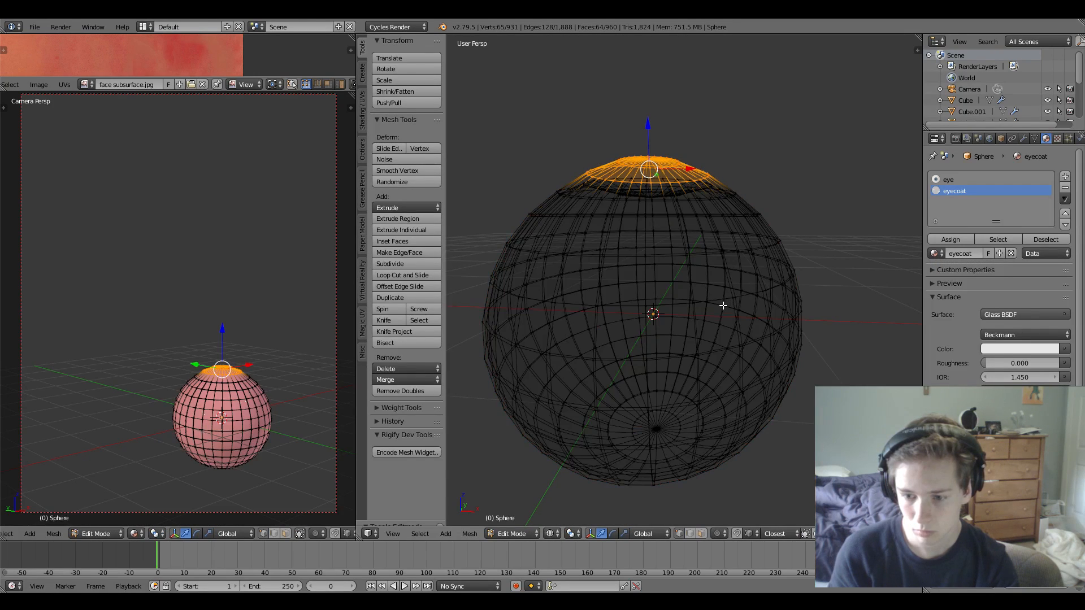
middle_click_drag(722, 306, 736, 291)
key("a")
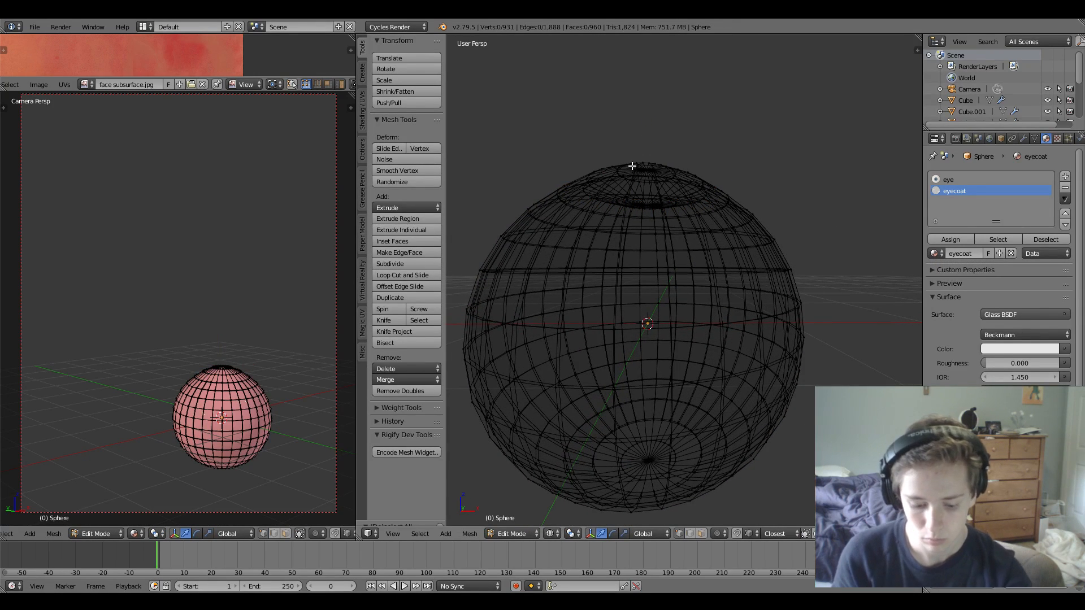
key("a")
key("KP_1")
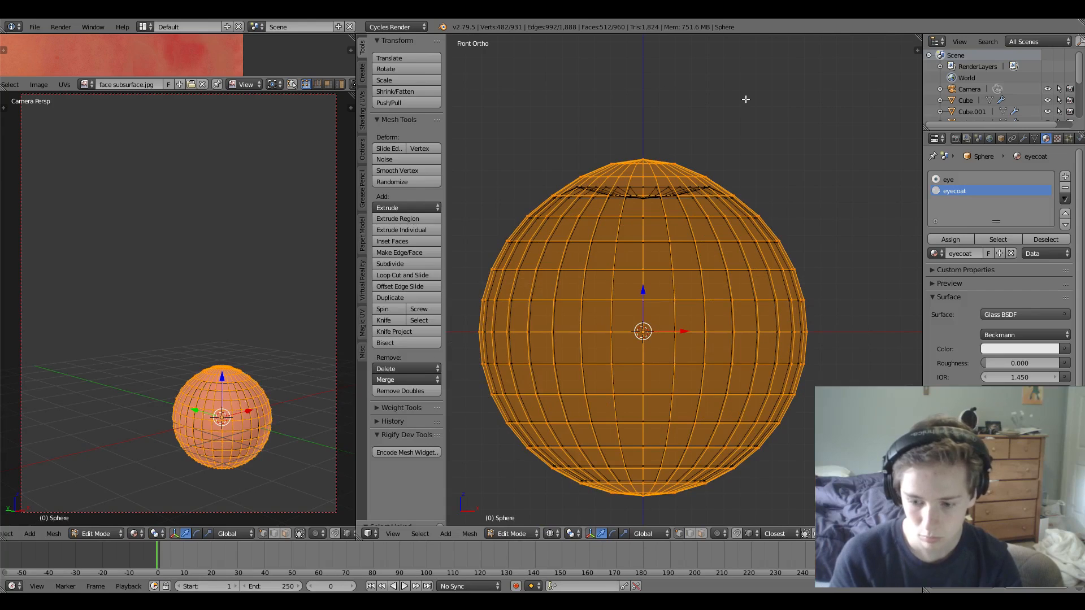
Set the pivot point to the 3D Cursor and scale the outer sphere to about 0.986.
left_click(571, 533)
left_click(593, 505)
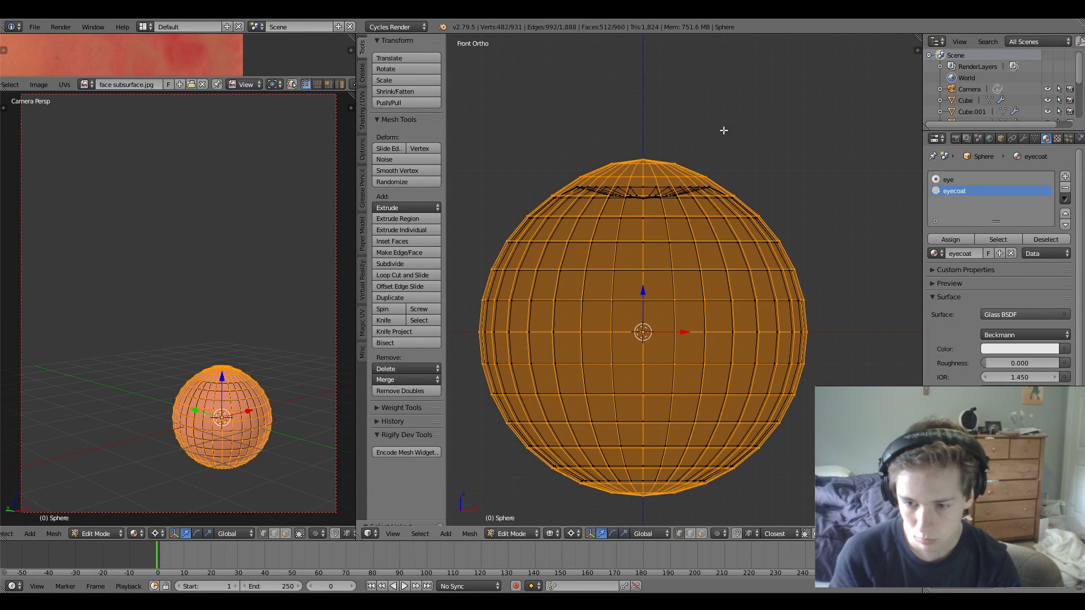
key("s")
right_click(750, 117)
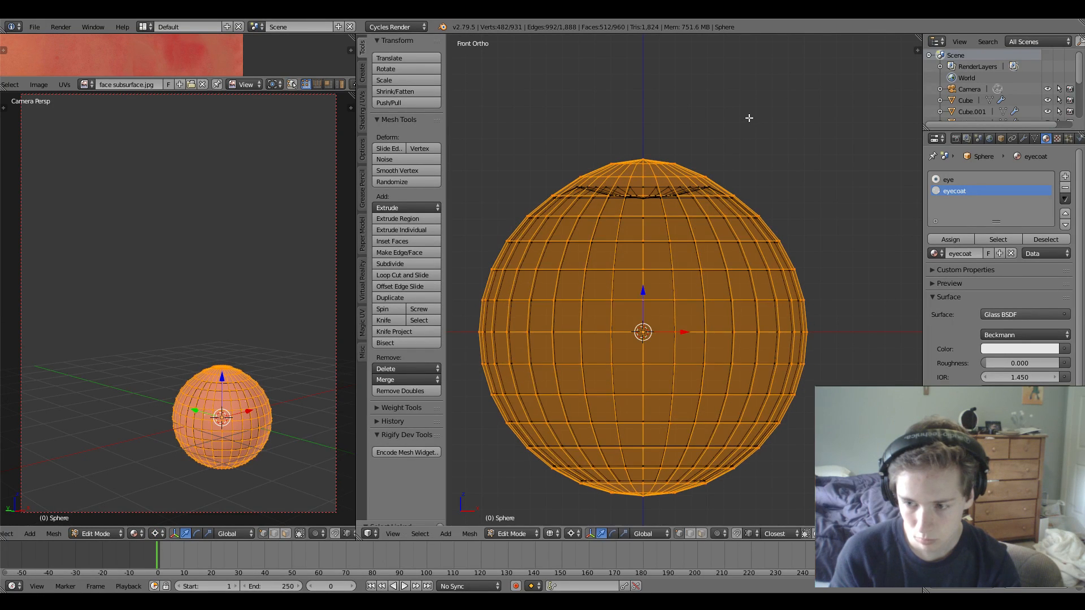
middle_click_drag(786, 169, 652, 222, "shift")
scroll(653, 222, "up", 7)
key("s")
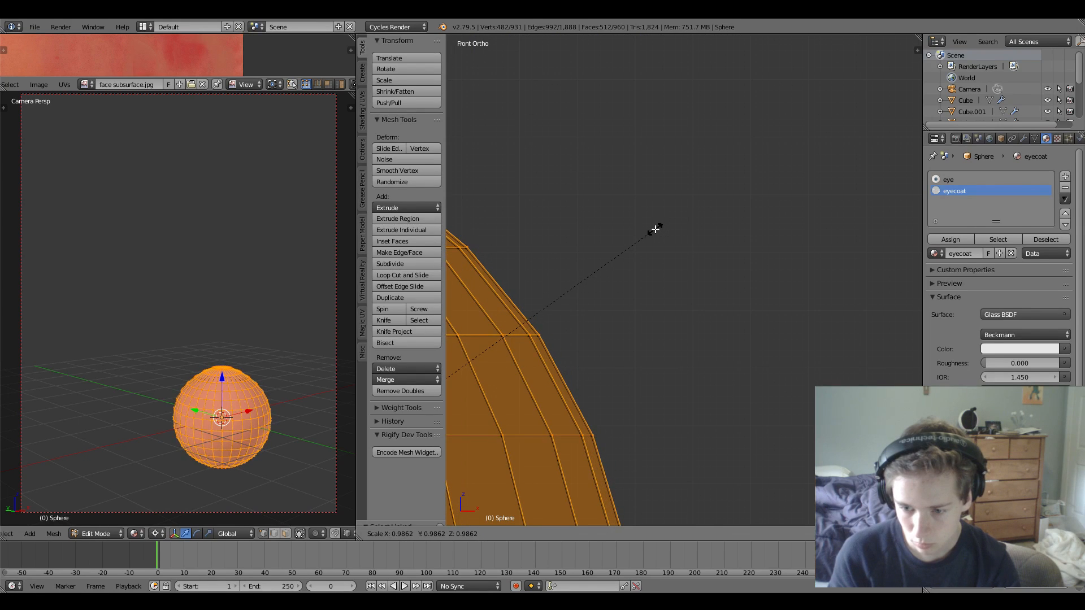
left_click(654, 229)
Return to Object Mode and examine the coated eyeball's overall shape in perspective view.
scroll(656, 229, "down", 7)
scroll(760, 235, "up", 3)
middle_click_drag(563, 302, 738, 279, "shift")
scroll(759, 277, "down", 3)
left_click(513, 534)
left_click(518, 520)
key("KP_5")
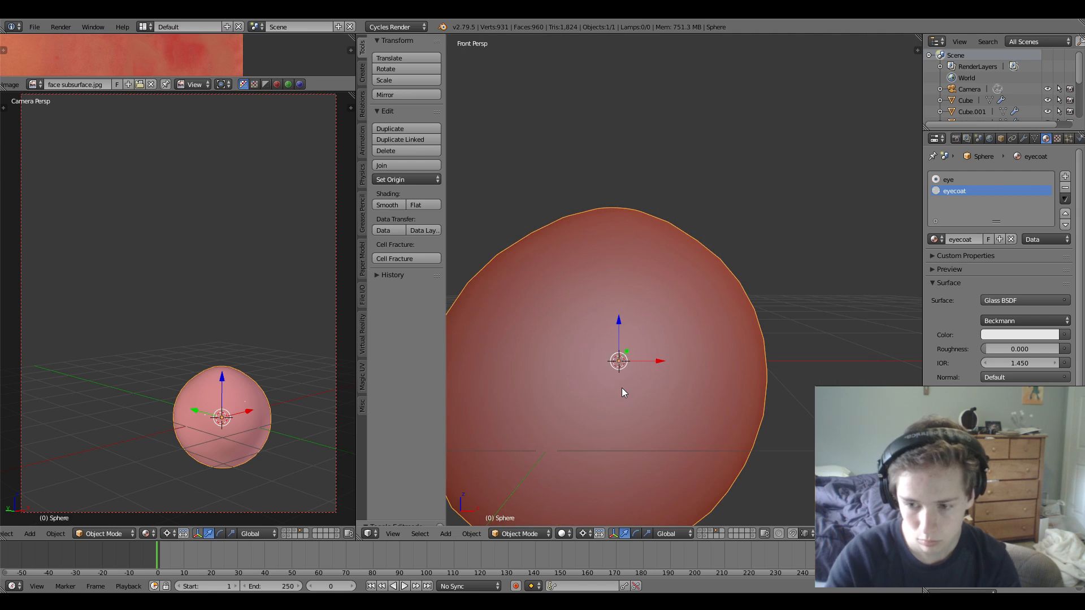
scroll(622, 387, "down", 6)
middle_click_drag(645, 355, 613, 334)
scroll(614, 334, "up", 2)
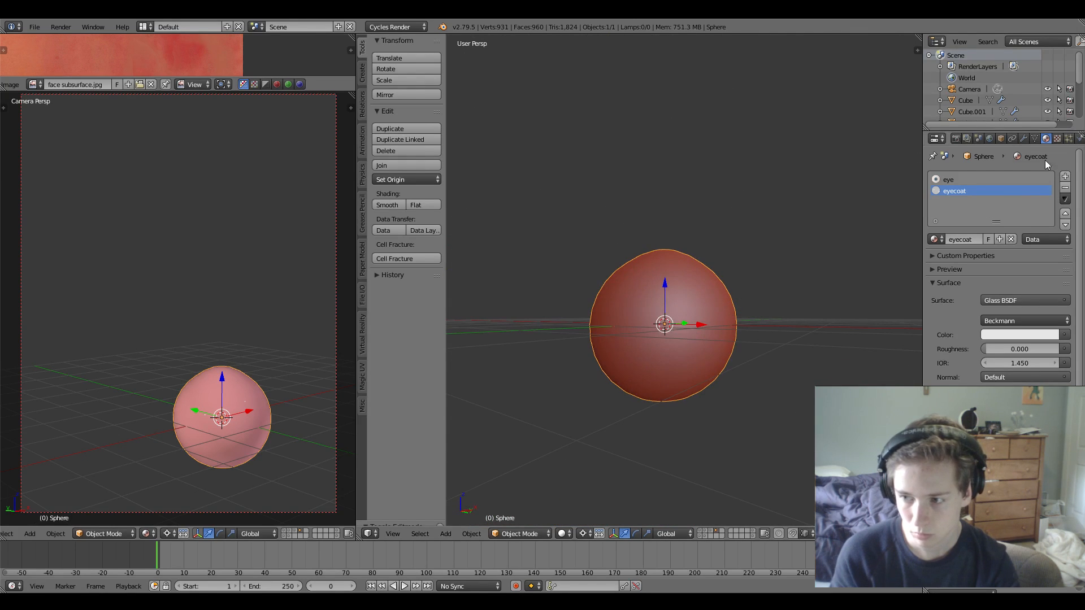
Add a Subdivision Surface modifier to the eyeball and look at the smoothed shape from above.
left_click(1023, 138)
left_click(999, 176)
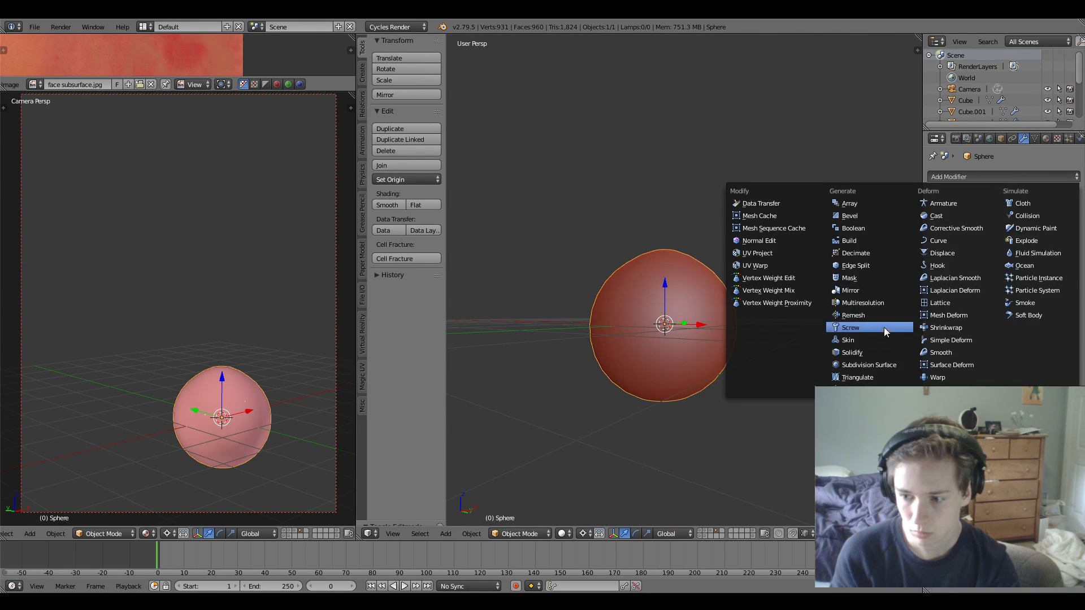
left_click(879, 367)
middle_click_drag(643, 288, 635, 348)
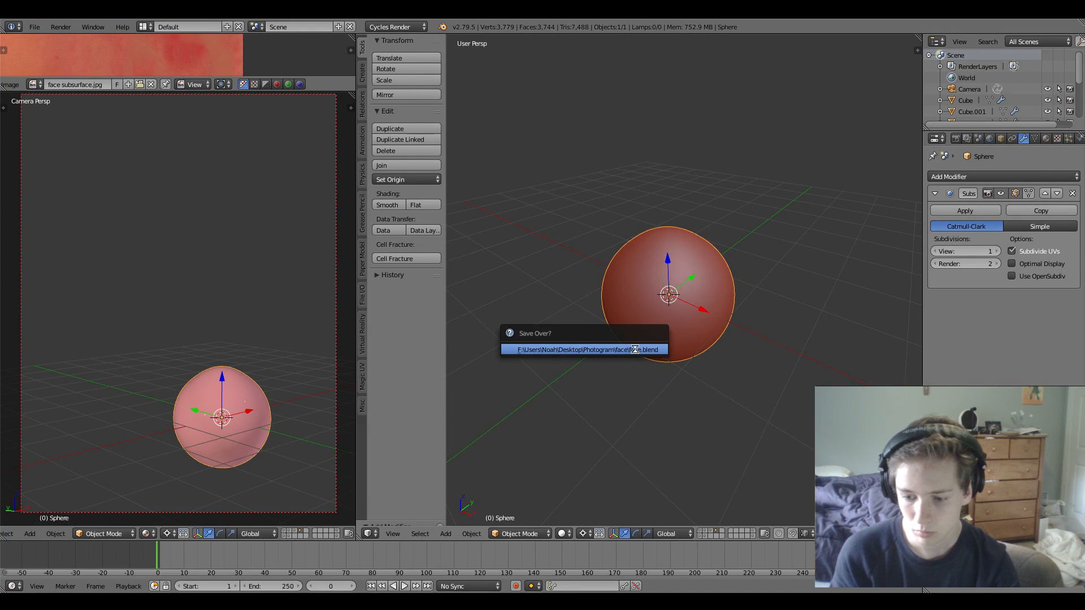
Switch the viewport to Rendered shading and assign the eyecoat material to the outer sphere's selected geometry.
left_click(563, 534)
left_click(584, 453)
key("Tab")
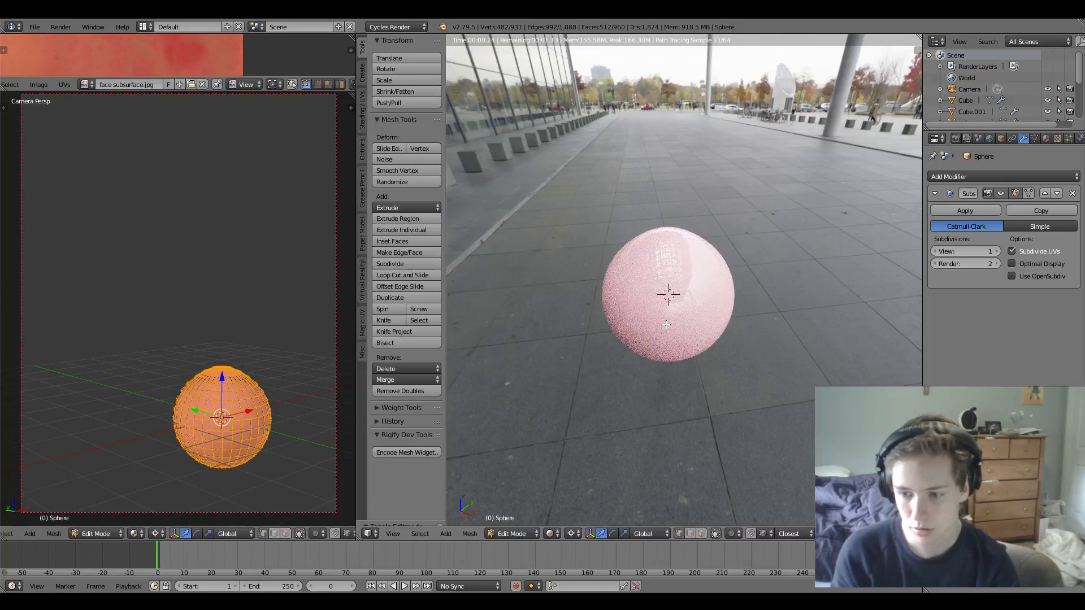
left_click(1046, 138)
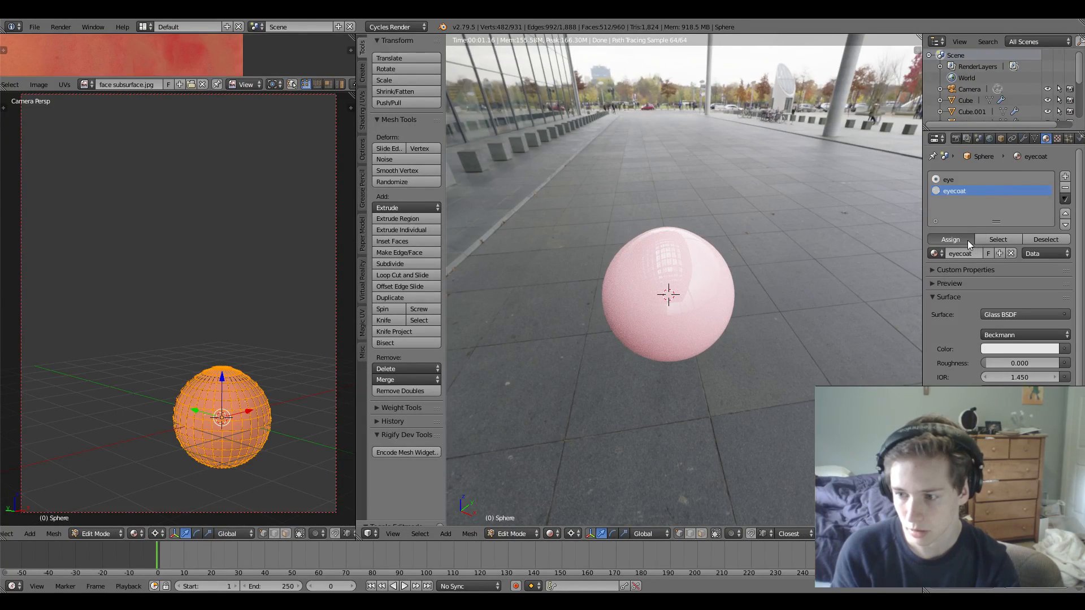
left_click(968, 242)
key("Tab")
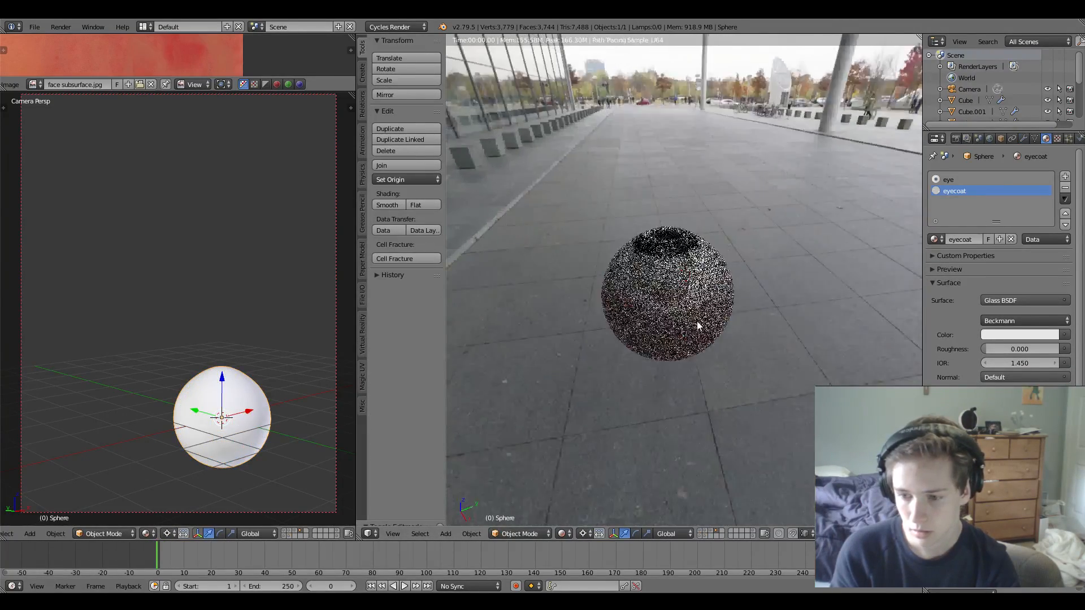
Return the viewport to solid shading and show the head's layer together with the eyeball.
key("KP_7")
mouse_move(653, 354)
middle_mouse_down()
mouse_move(646, 399)
mouse_move(673, 321)
mouse_move(778, 325)
middle_mouse_up()
key("shift+z")
scroll(777, 326, "down", 8)
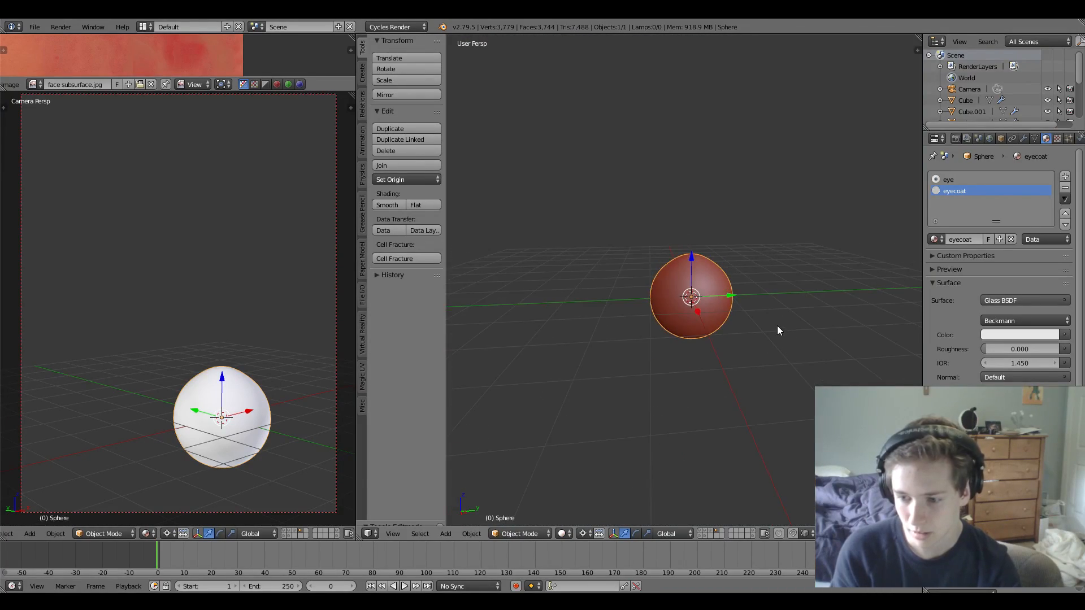
left_click(706, 533, "shift")
scroll(701, 411, "up", 4)
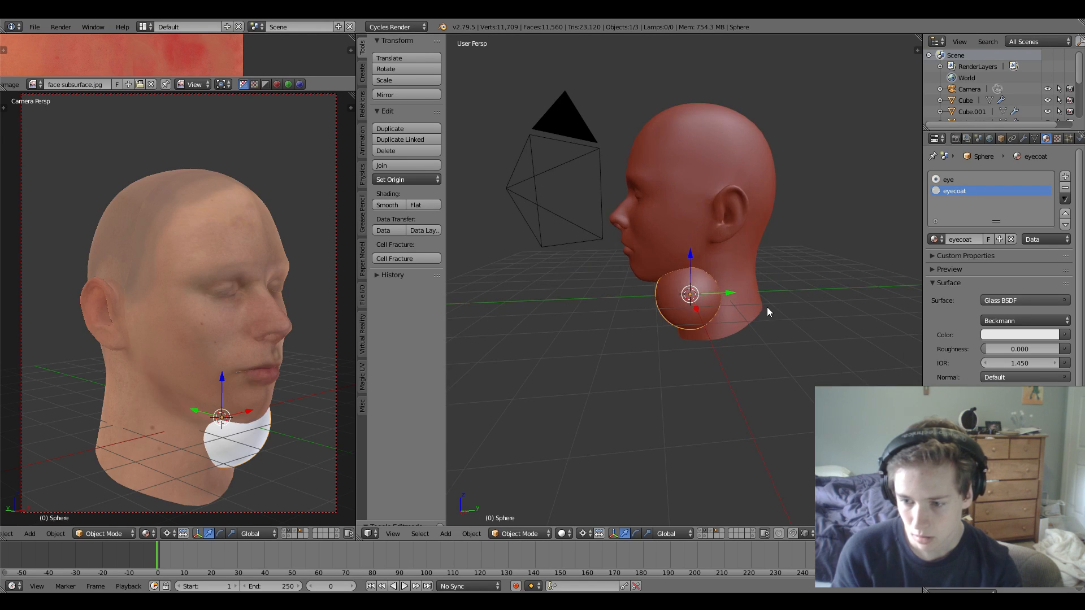
Rotate the eyeball about the global X axis to face forward and move it along Y in front of the neck.
key("r")
key("x")
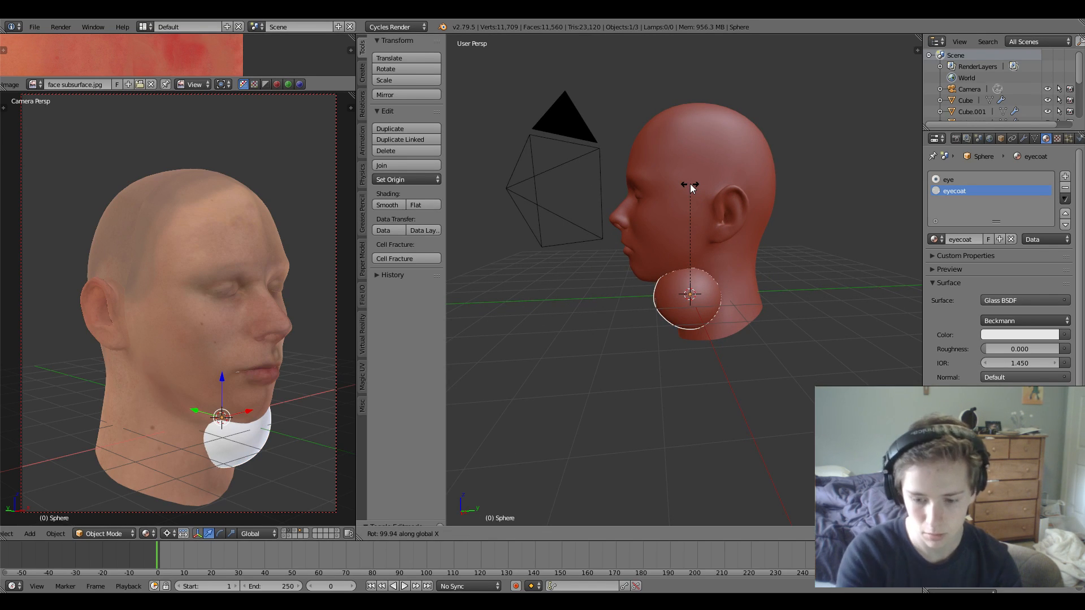
key("Return")
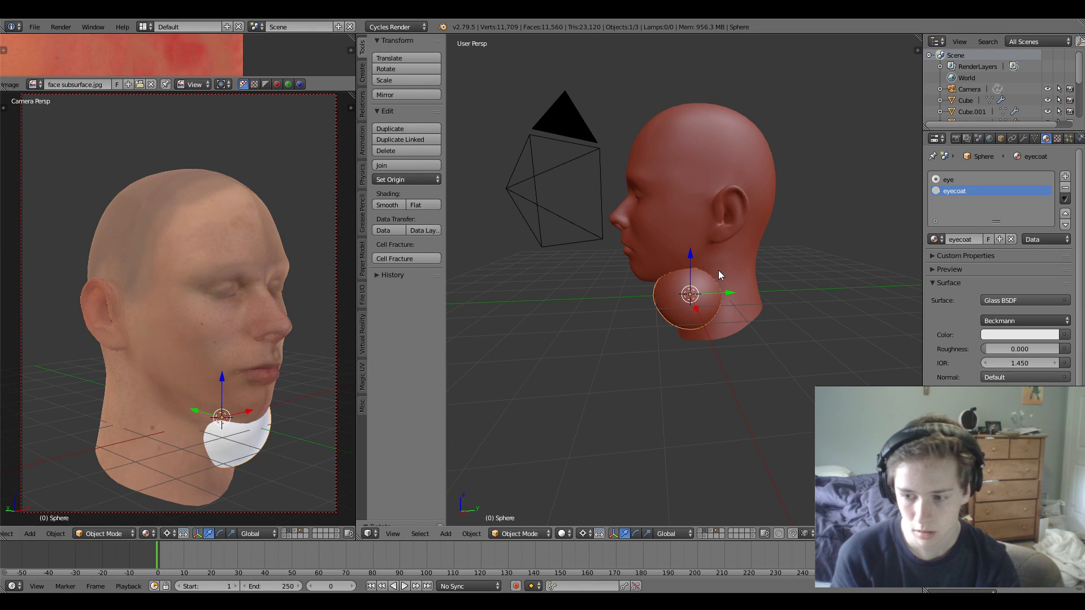
left_click_drag(729, 294, 605, 321)
Switch the pivot point from the 3D Cursor to the eyeball's own centre and scale the eyeball down to eye size.
key("Tab")
middle_click_drag(613, 320, 689, 332)
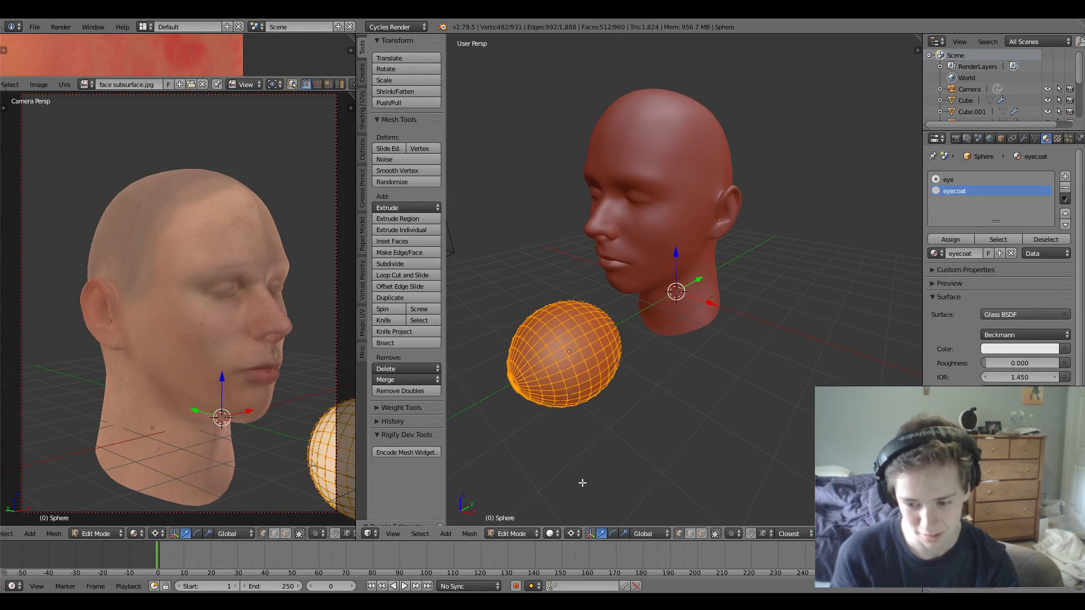
left_click(575, 534)
left_click(595, 485)
key("Tab")
key("s")
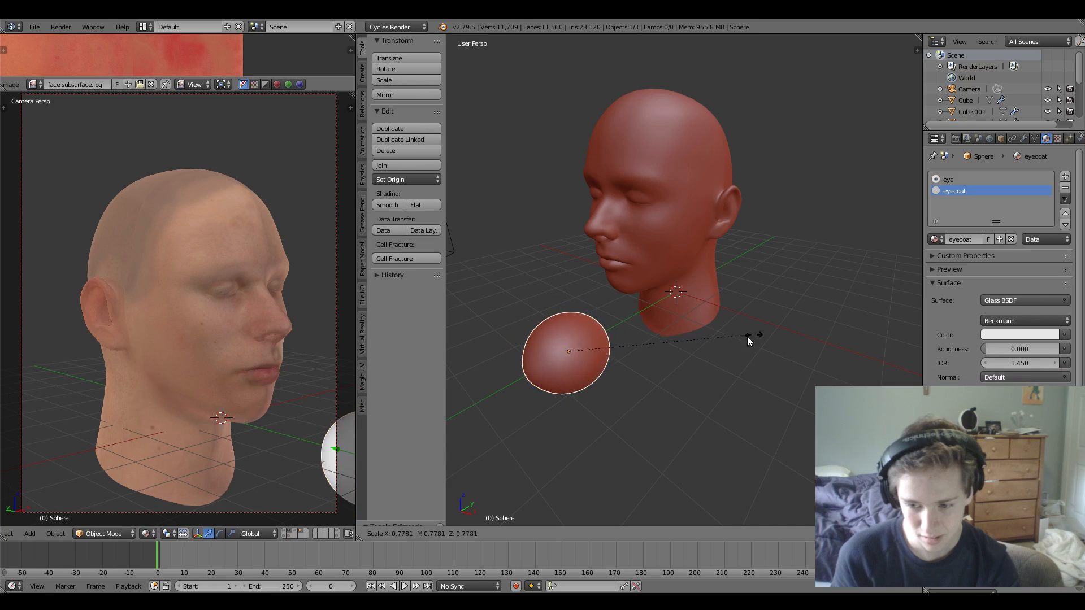
left_click(654, 360)
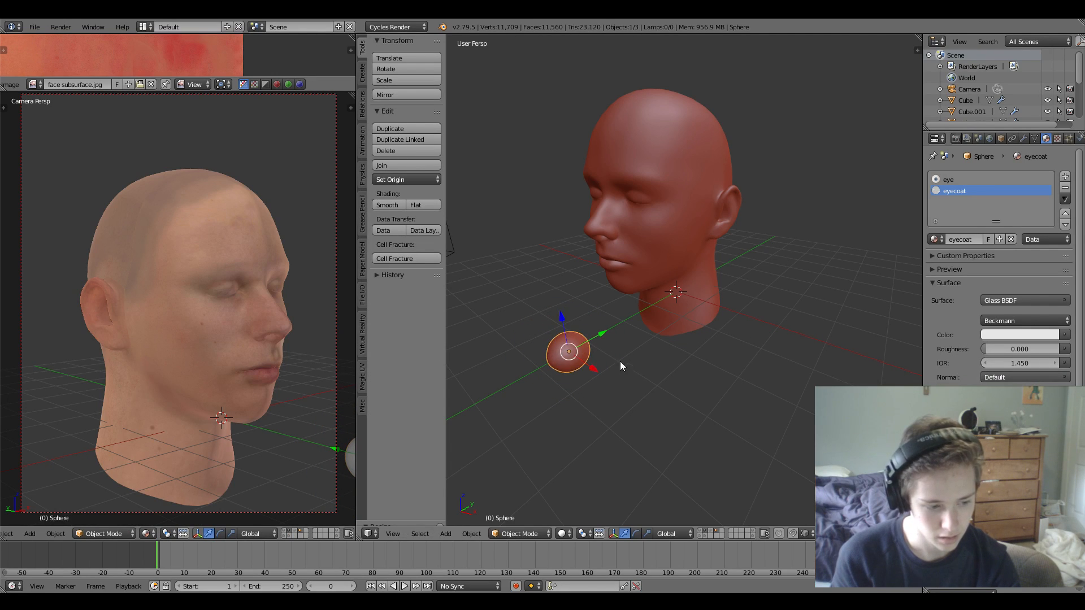
Select the vertices around the eyeball's front tip in Edit Mode and flatten them along Y with a scale of 0.
key("KP_Decimal")
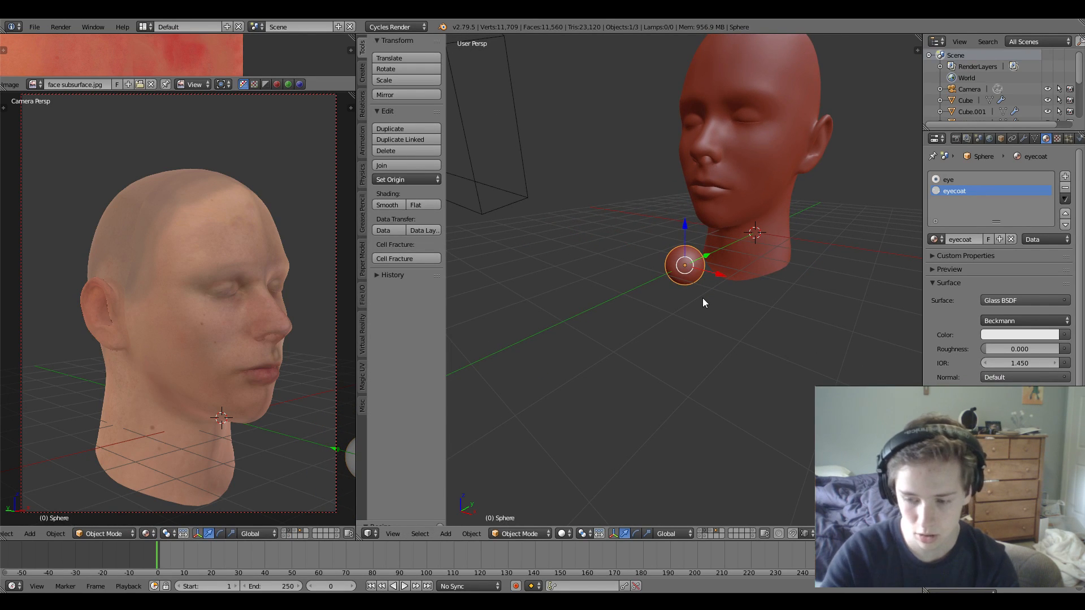
key("KP_Decimal")
scroll(703, 297, "down", 7)
middle_click_drag(702, 297, 730, 308)
scroll(626, 283, "up", 3)
key("Tab")
right_click(652, 314)
key("ctrl+KP_Add")
key("s")
key("y")
key("0")
key("Return")
Move the flattened front vertices about 0.0078 along global Y and check the smoothed eyeball in Object Mode.
scroll(729, 308, "up", 1)
key("g")
key("y")
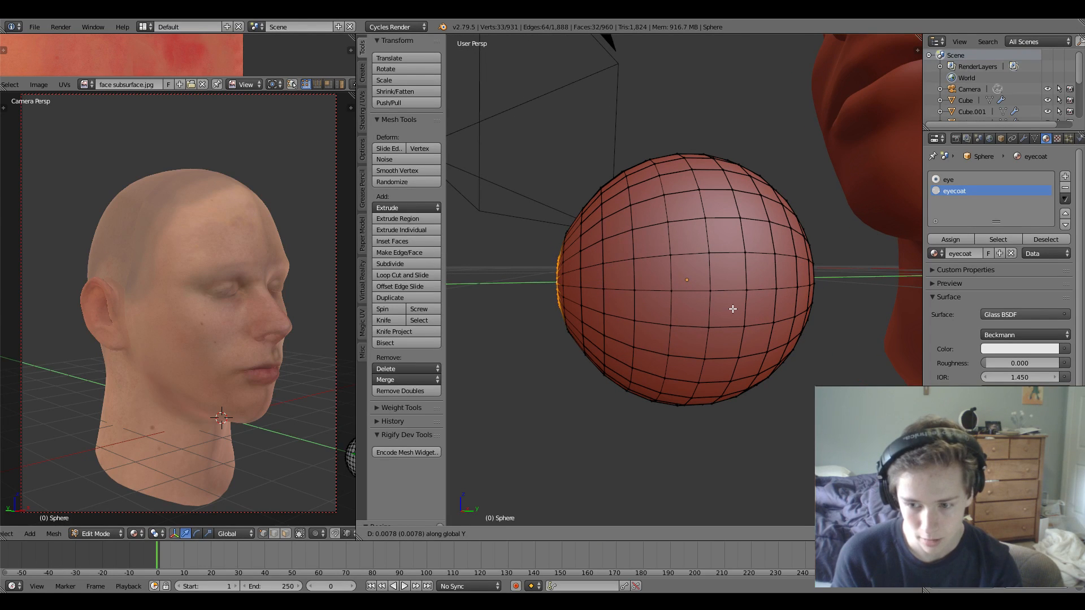
left_click(732, 309)
key("Tab")
scroll(605, 296, "down", 4)
mouse_move(554, 367)
middle_mouse_down()
mouse_move(605, 472)
mouse_move(604, 398)
mouse_move(550, 378)
middle_mouse_up()
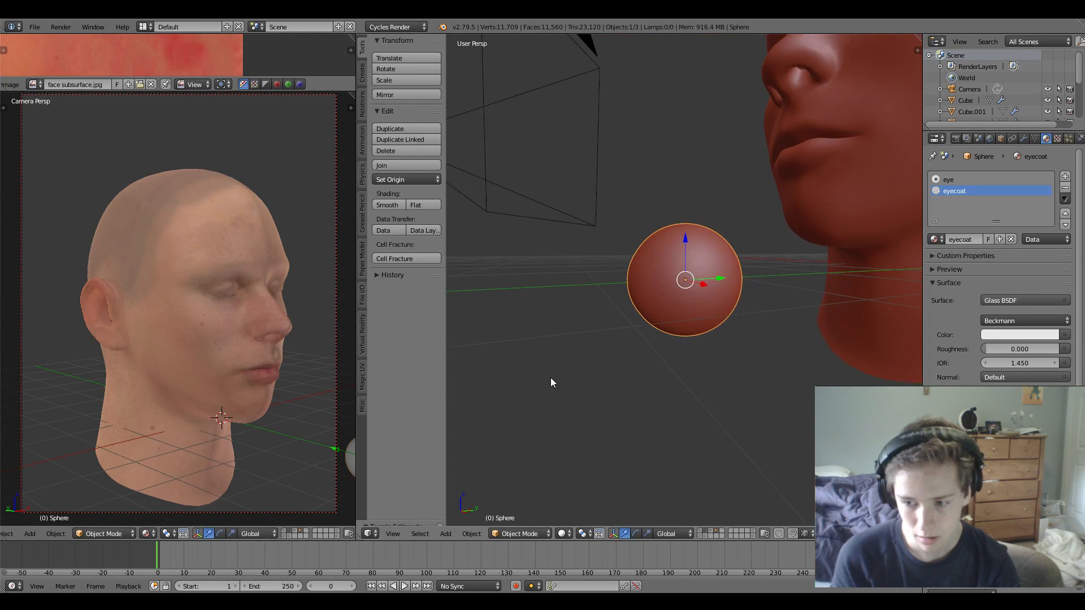
Scale the eyeball's front vertices along the Y axis in Edit Mode and return to Object Mode.
scroll(550, 377, "up", 1)
key("Tab")
scroll(770, 330, "up", 2)
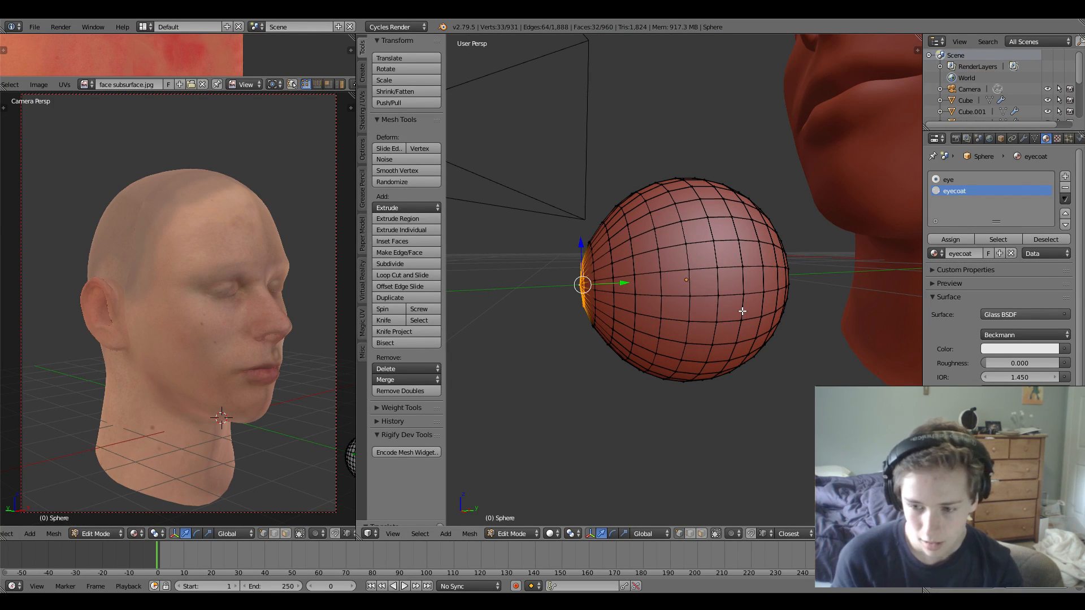
key("s")
key("y")
left_click(782, 312)
mouse_move(780, 310)
middle_mouse_down()
mouse_move(592, 298)
mouse_move(618, 467)
middle_mouse_up()
key("Tab")
Preview the eyeball beside the head in Material and Rendered viewport shading.
left_click(562, 533)
left_click(579, 475)
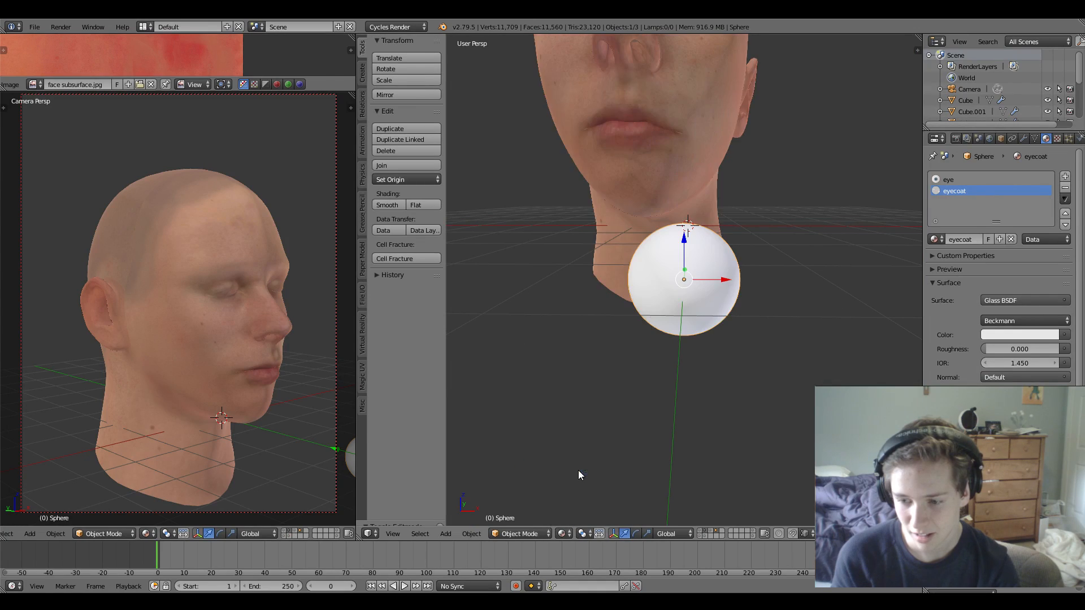
middle_click_drag(752, 348, 590, 509)
left_click(562, 533)
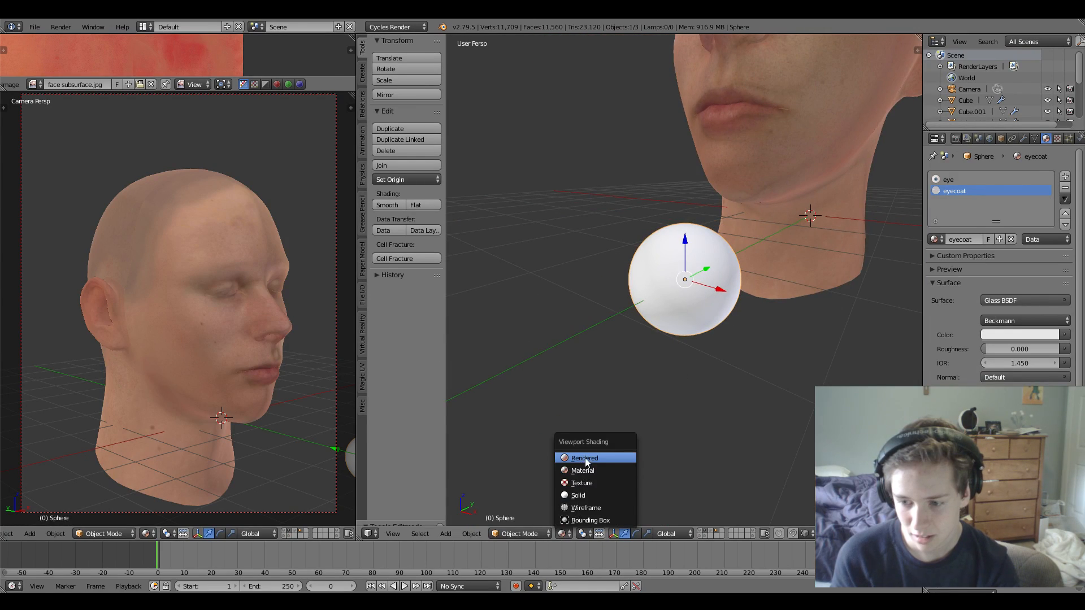
left_click(584, 457)
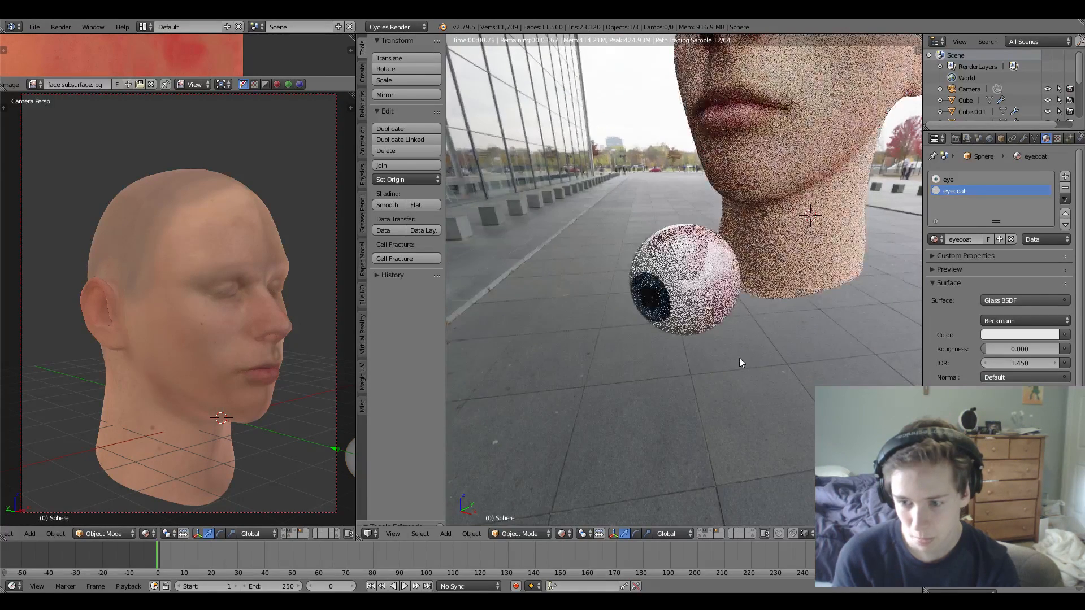
Hide the head's layer and examine the rendered eyeball's iris and glass coat from several angles and distances.
left_click(705, 530, "shift")
middle_click_drag(582, 364, 709, 359)
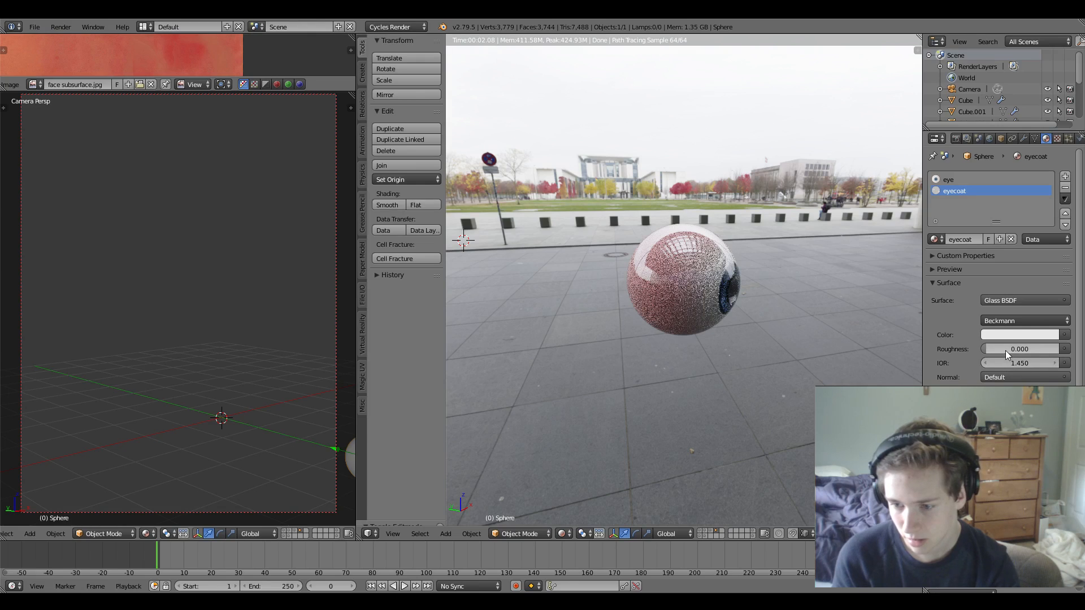
middle_click_drag(755, 311, 631, 307)
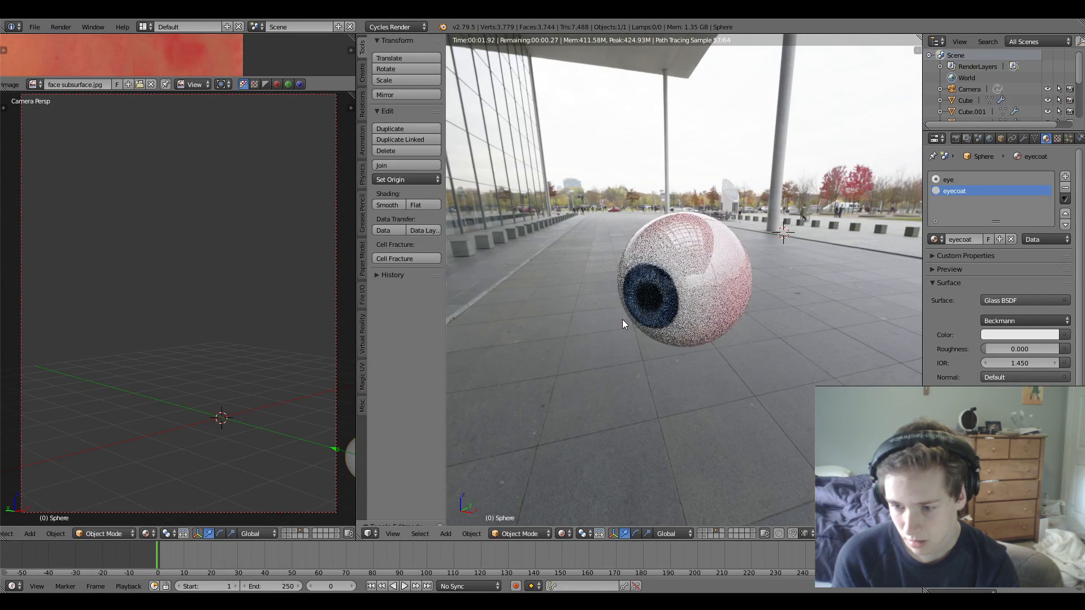
scroll(622, 320, "up", 6)
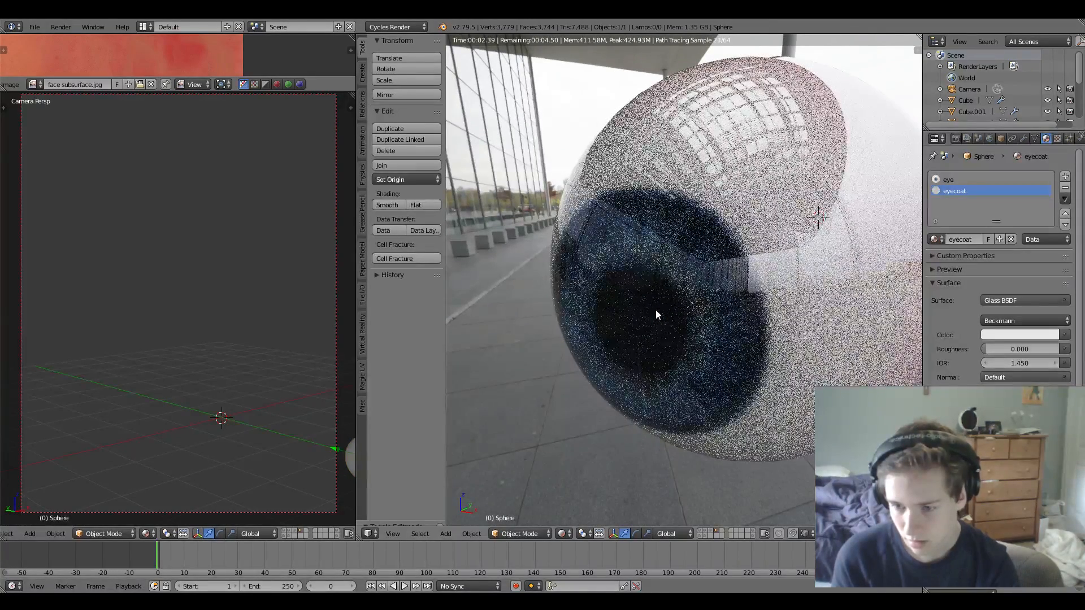
scroll(644, 308, "down", 6)
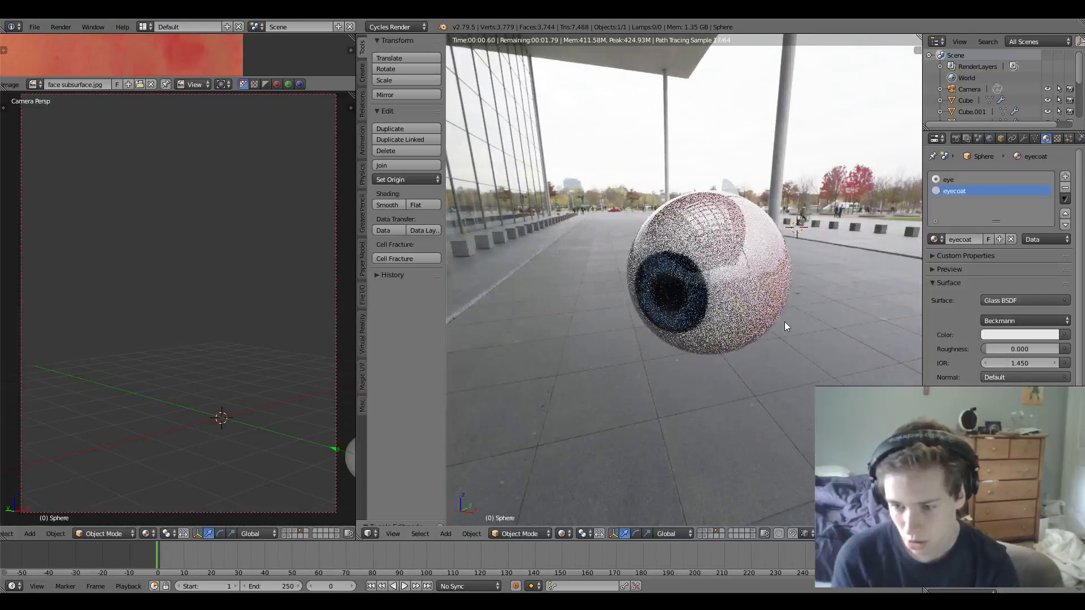
scroll(734, 334, "down", 5)
middle_click_drag(602, 344, 674, 340)
key("shift+z")
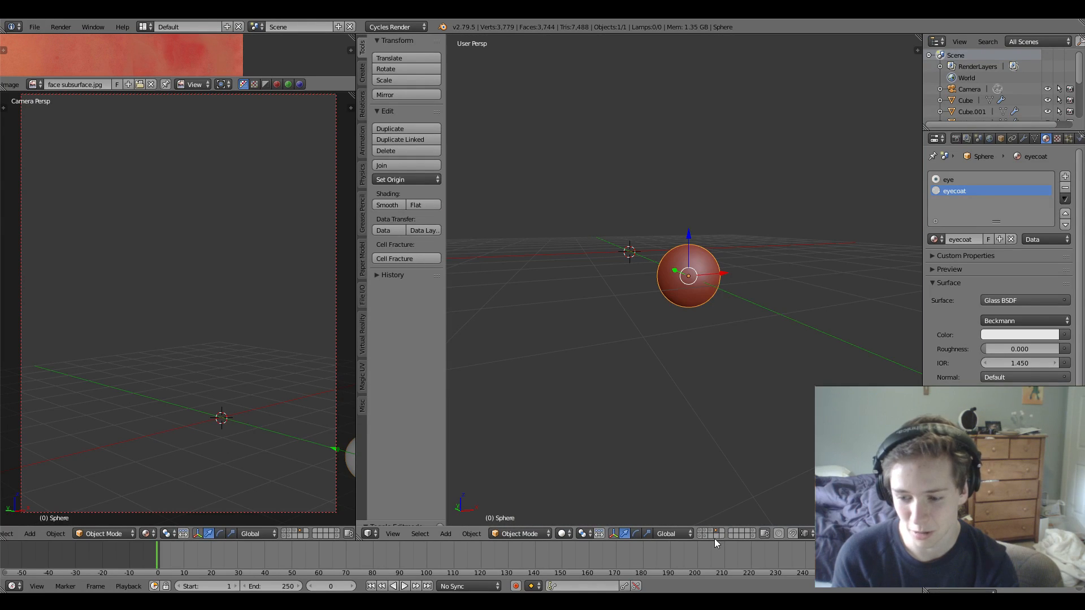
Show the head's layer again and move the eyeball to eye level on the face's centre line in front orthographic view.
left_click(705, 531, "shift")
mouse_move(717, 493)
middle_mouse_down()
mouse_move(635, 312)
mouse_move(729, 339)
mouse_move(731, 154)
mouse_move(767, 266)
middle_mouse_up()
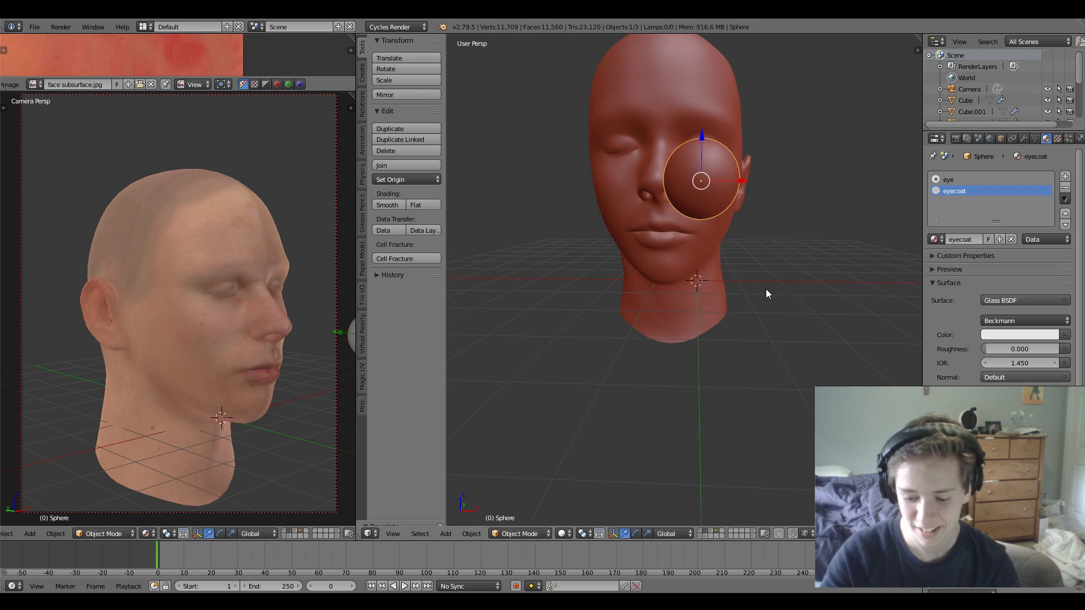
key("KP_1")
key("KP_5")
key("g")
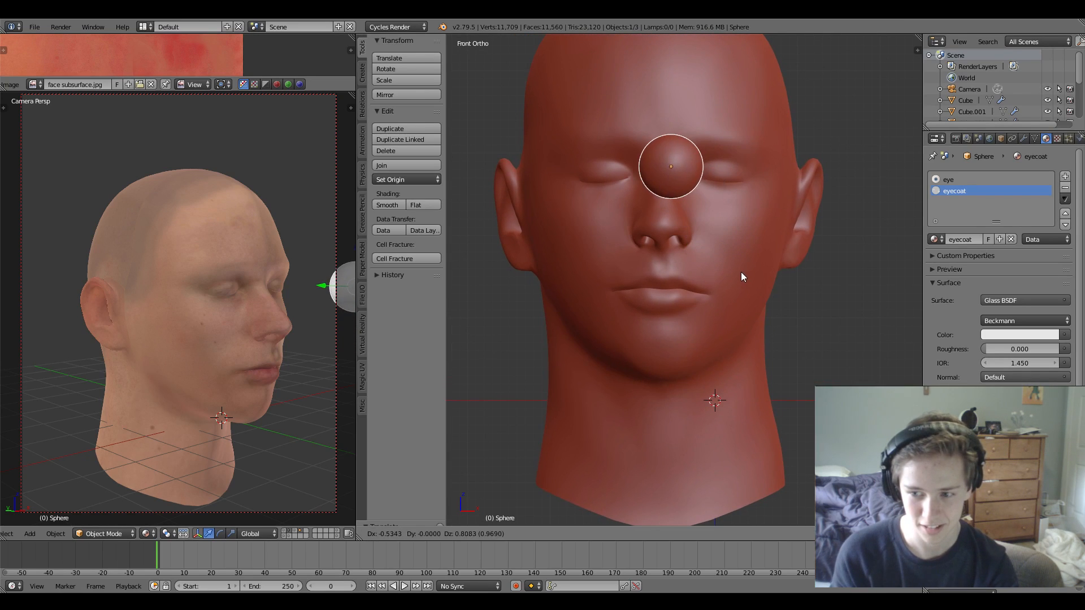
left_click(731, 277)
key("Tab")
key("Tab")
key("g")
left_click(691, 163)
Shift the whole eyeball mesh sideways over one closed eye in Edit Mode, keeping the object's origin at the face's centre.
key("Tab")
key("a")
left_click_drag(705, 171, 759, 189)
key("Tab")
Add a Mirror modifier to the eyeball for the opposite eye.
left_click(1023, 140)
left_click(967, 177)
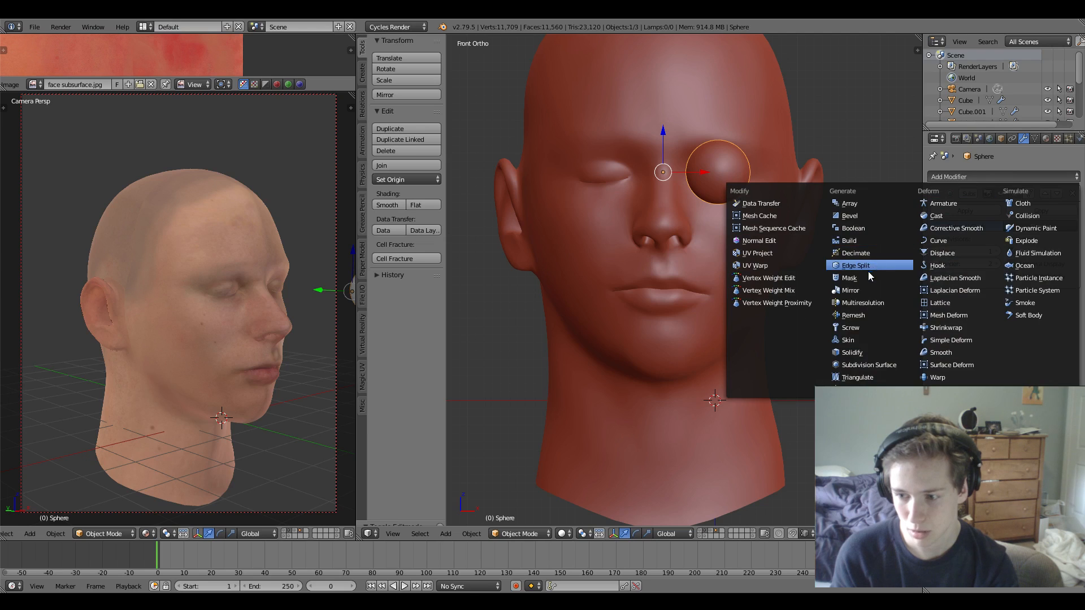
left_click(870, 266)
Move the mirrored eyeballs back along Y into the head's eye area.
scroll(769, 209, "down", 4)
middle_click_drag(770, 209, 731, 248)
left_click_drag(720, 258, 775, 269)
middle_click_drag(726, 302, 681, 331)
scroll(775, 263, "up", 4)
mouse_move(681, 330)
middle_mouse_down()
mouse_move(620, 371)
mouse_move(637, 345)
mouse_move(695, 311)
mouse_move(791, 317)
middle_mouse_up()
key("KP_Decimal")
scroll(621, 370, "down", 5)
Deselect everything and examine the head with its eyeballs in Rendered shading.
key("a")
left_click(562, 533)
left_click(579, 483)
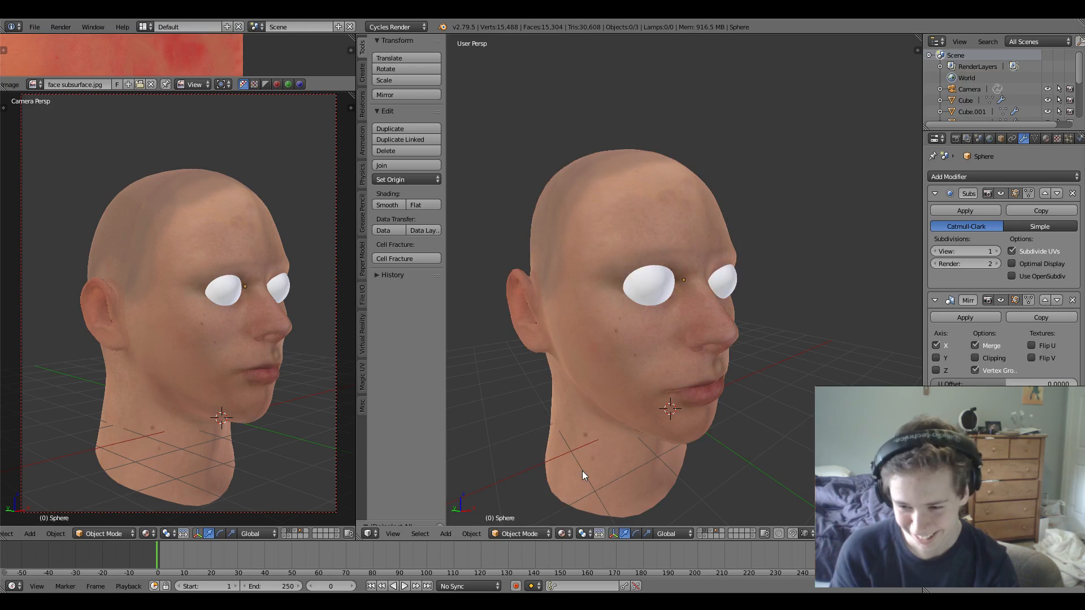
left_click(562, 534)
left_click(582, 457)
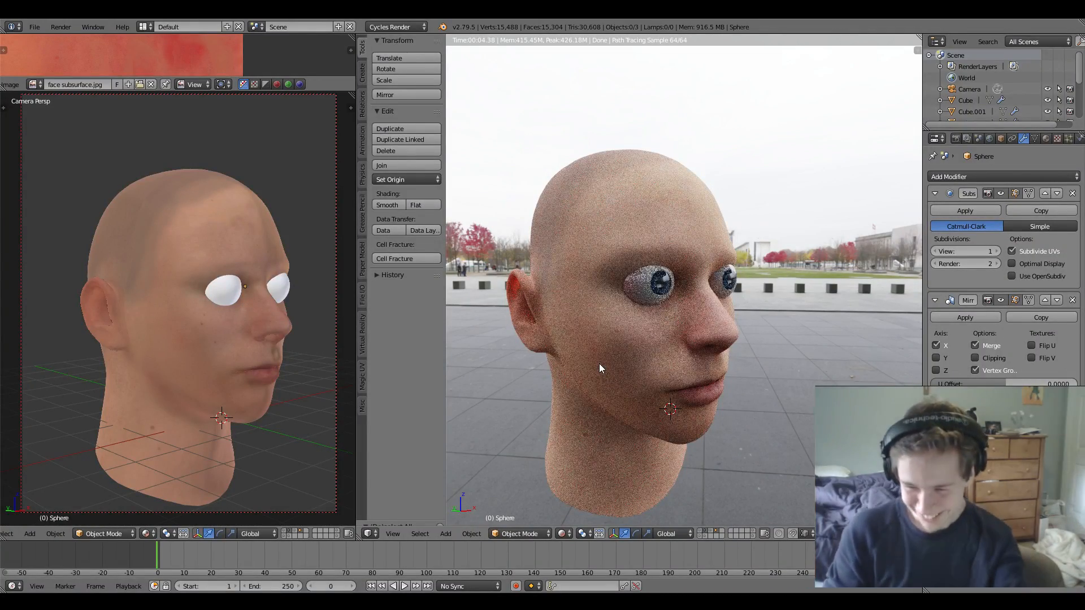
middle_click_drag(685, 265, 762, 259)
Select the eyeballs, use Material shading, and move them slightly down along Z and deeper into the head along Y.
key("z")
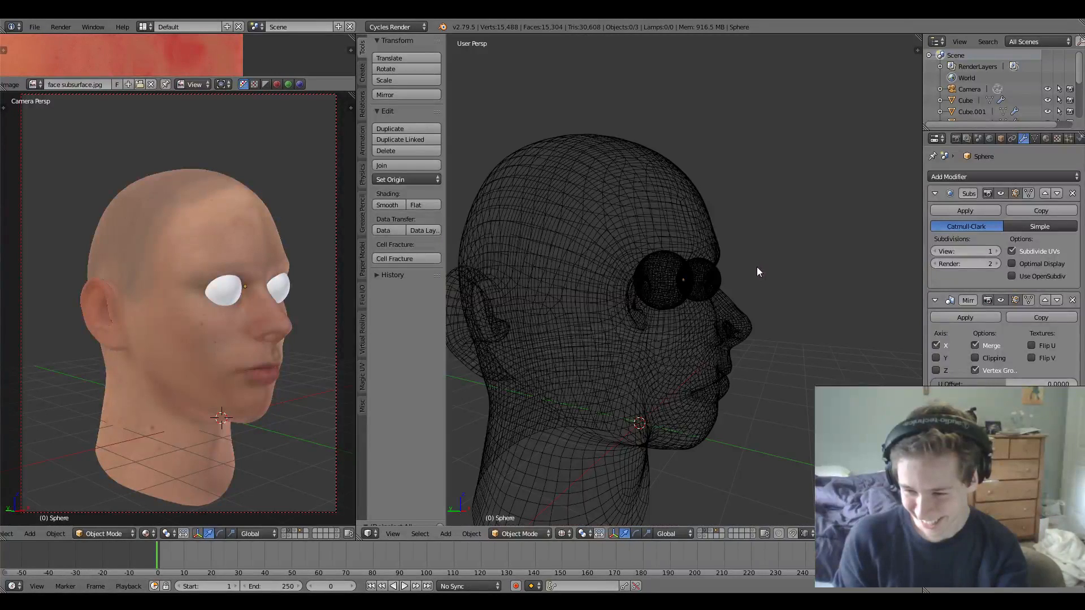
key("z")
right_click(718, 279)
left_click(563, 533)
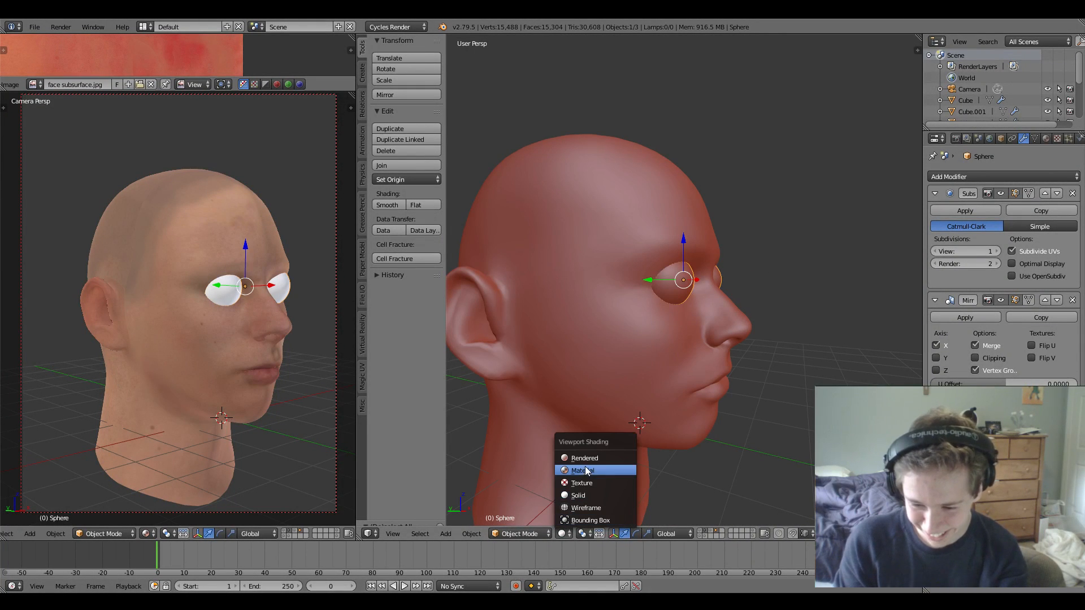
left_click(585, 465)
key("g")
key("z")
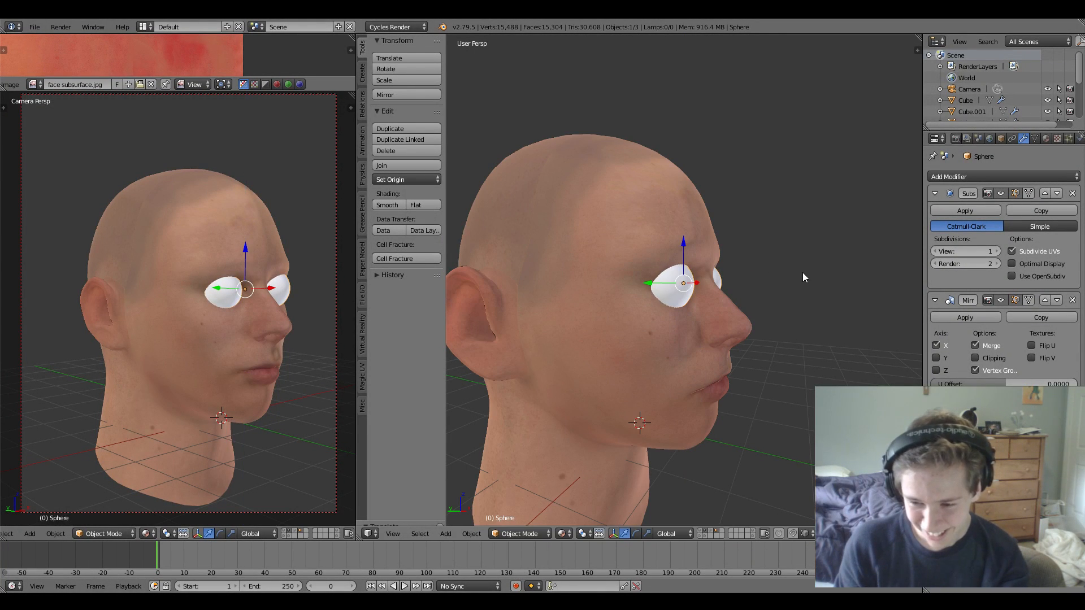
key("y")
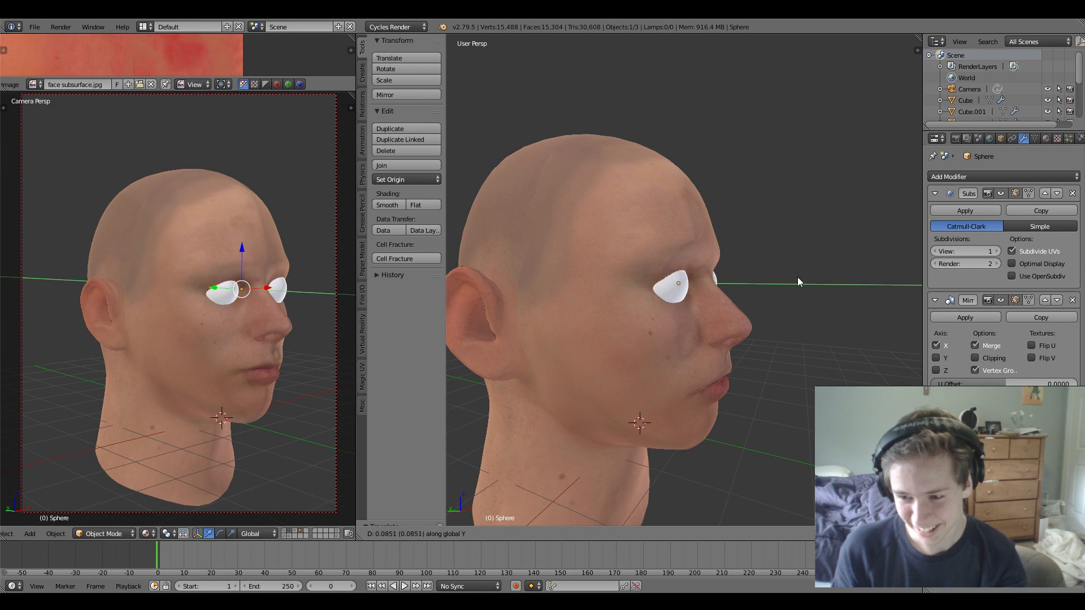
left_click(798, 282)
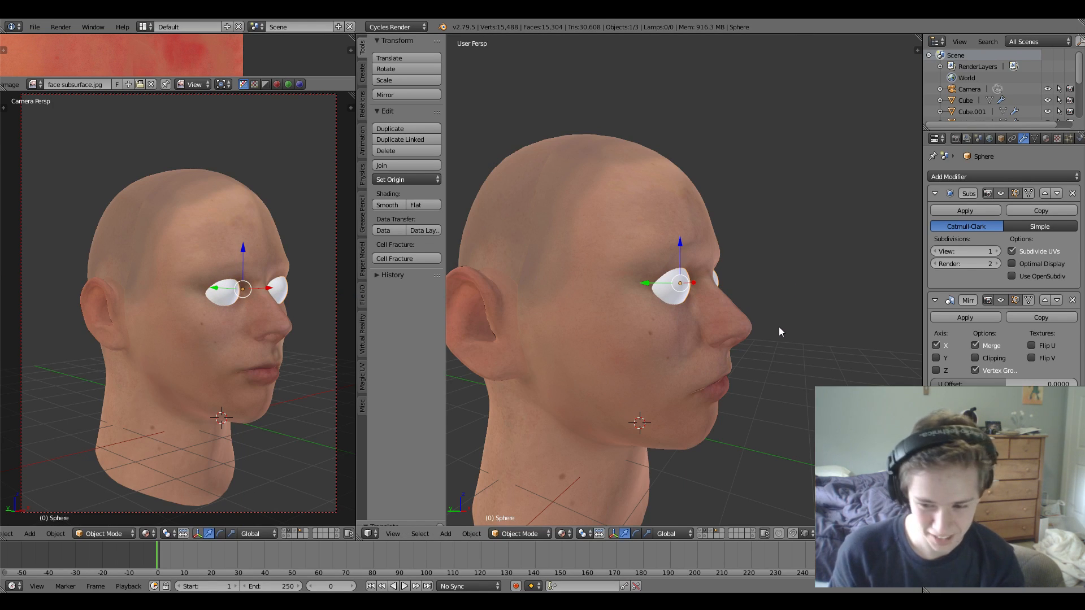
Move the eyeball mesh along X in Edit Mode to bring the mirrored eyes slightly closer together.
middle_click_drag(763, 328, 583, 480)
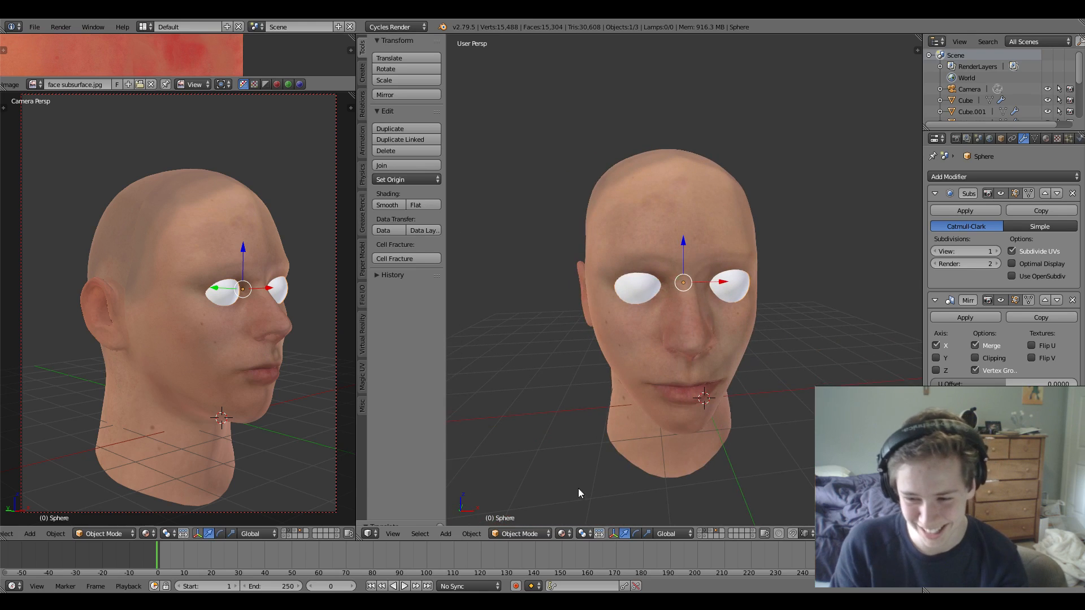
key("Tab")
middle_click_drag(710, 356, 809, 321)
key("g")
key("x")
left_click(767, 284)
key("Tab")
Deselect everything and inspect the eyeballs' depth in the face from a closer side angle in Rendered shading.
key("a")
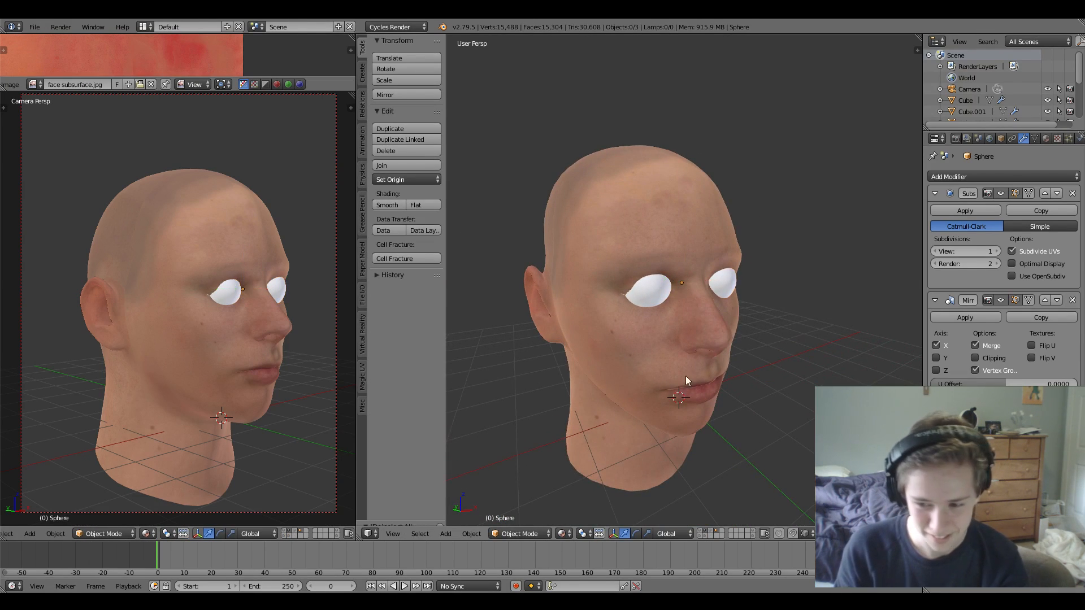
left_click(562, 533)
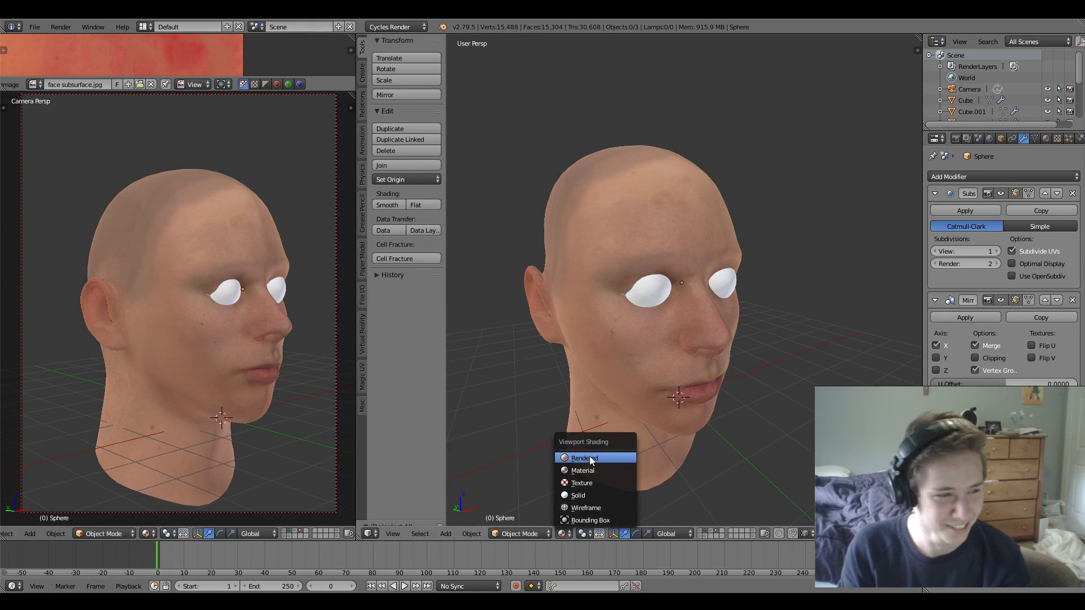
left_click(588, 456)
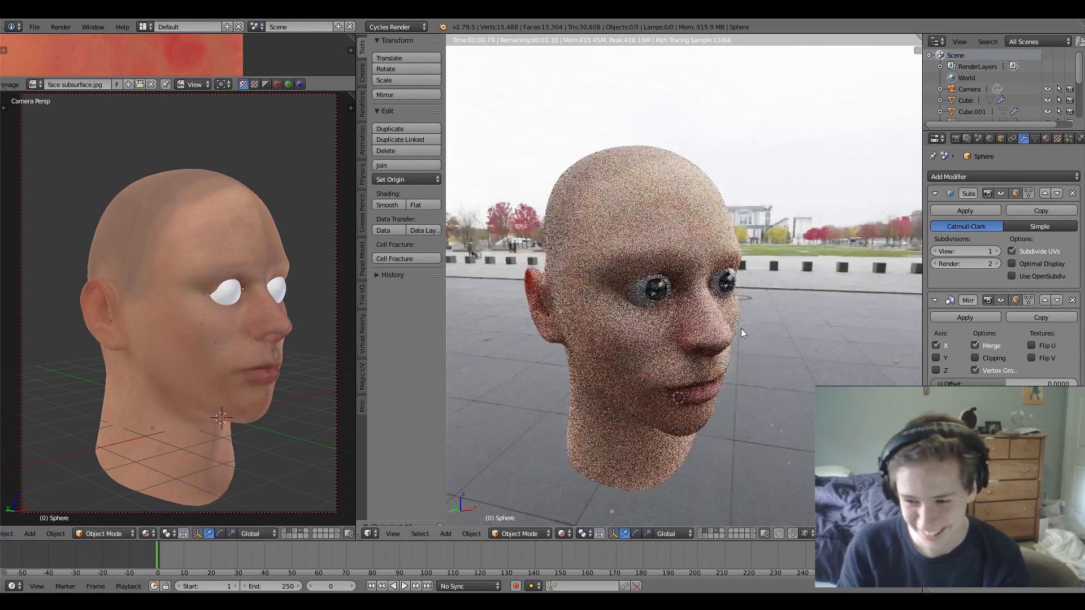
middle_click_drag(730, 329, 746, 334)
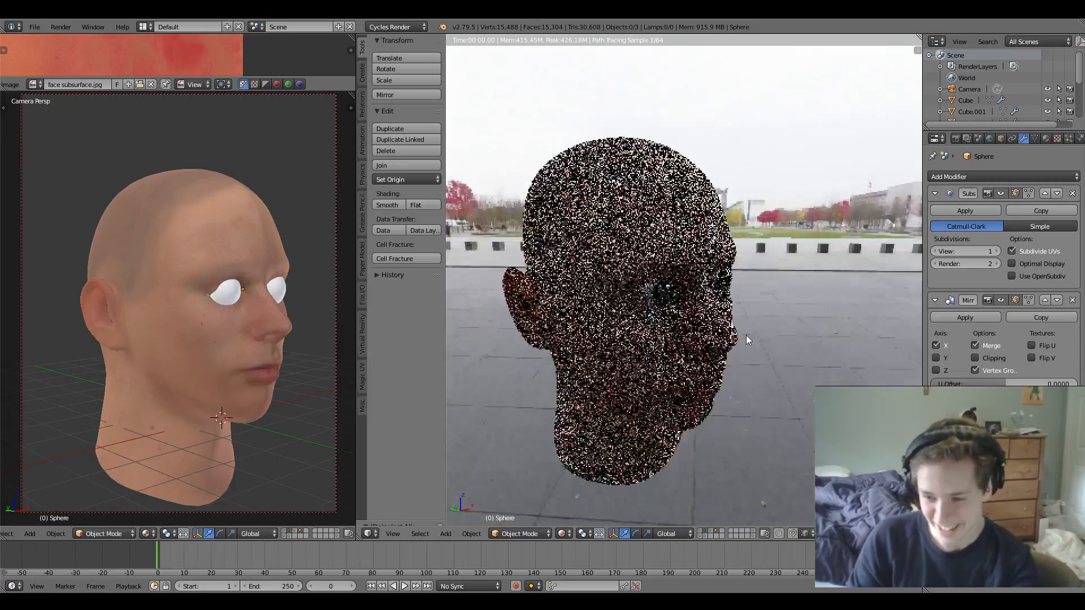
scroll(746, 336, "up", 3)
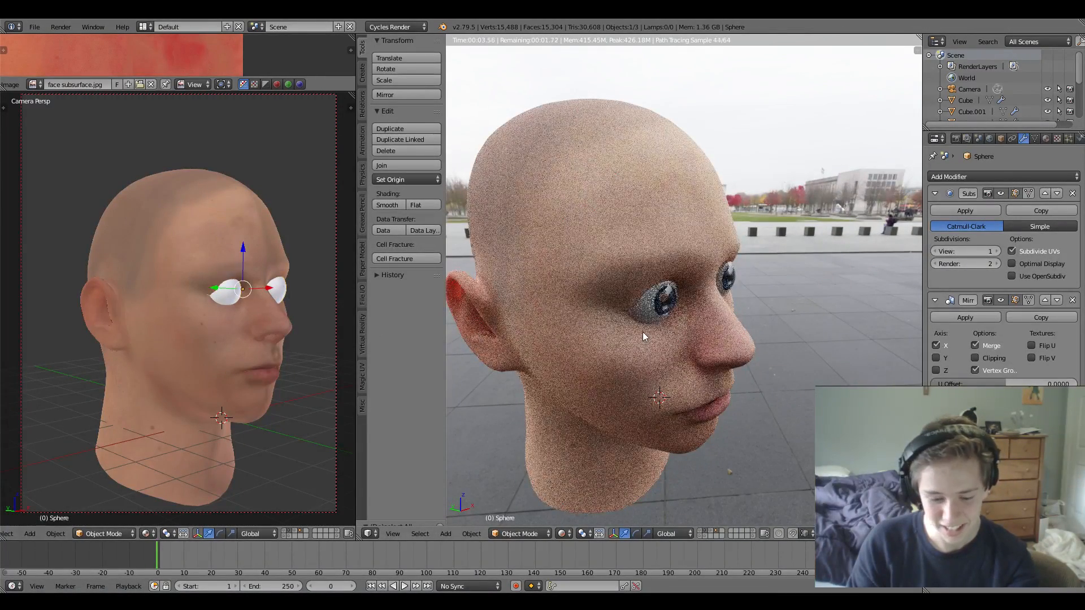
Move the mirrored eyeballs forward along Y so that they bulge out of the face.
key("g")
key("y")
left_click(717, 358)
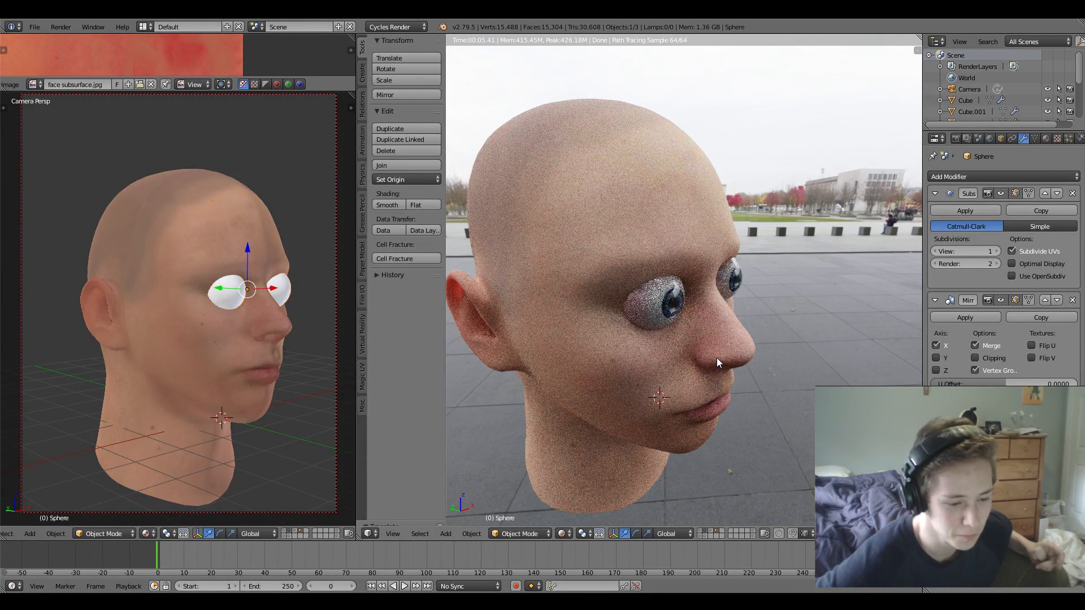
scroll(717, 357, "down", 3)
middle_click_drag(718, 358, 641, 357)
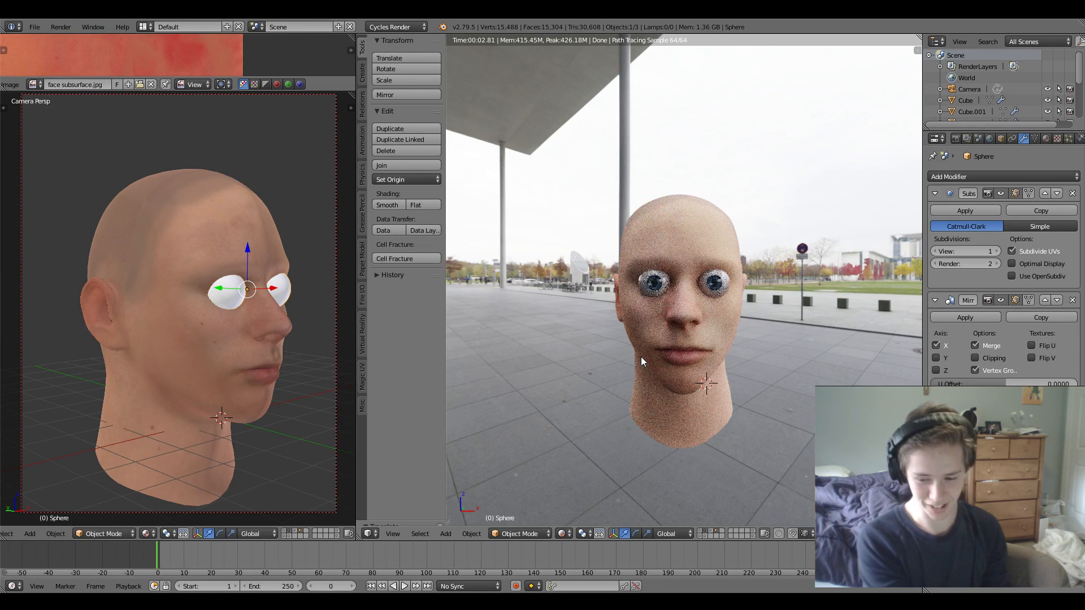
Show the layer with the hair and eyebrows together with the head, and save the file.
left_click(712, 531, "shift")
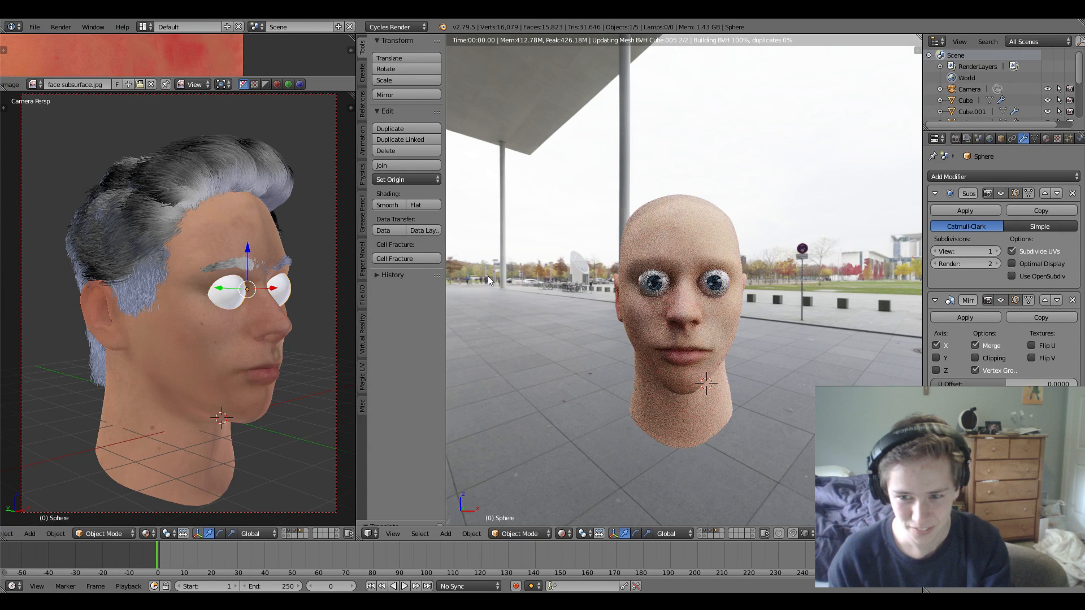
left_click(40, 25)
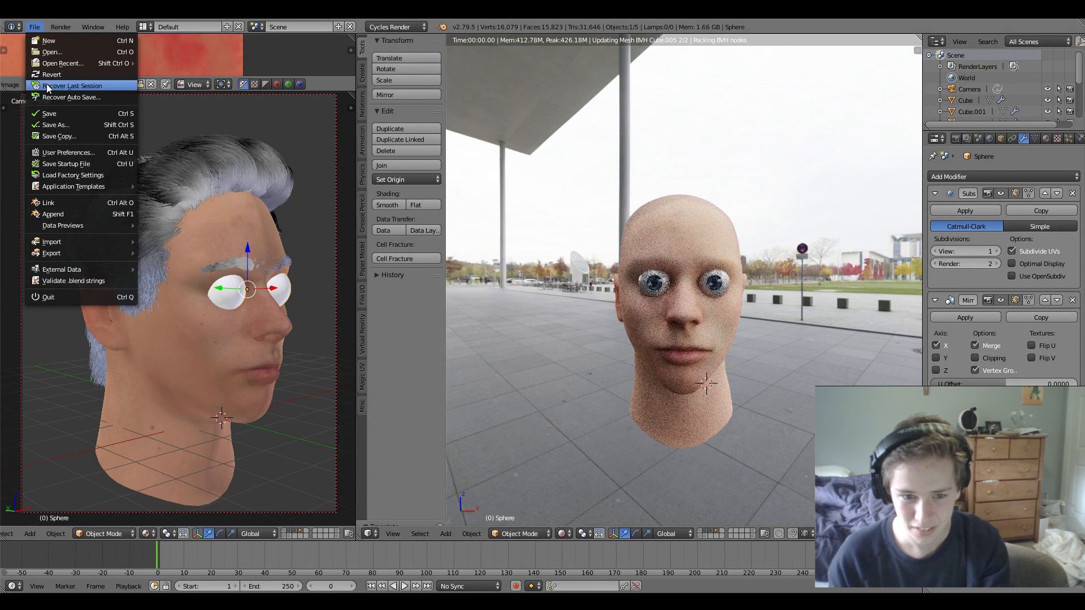
left_click(48, 111)
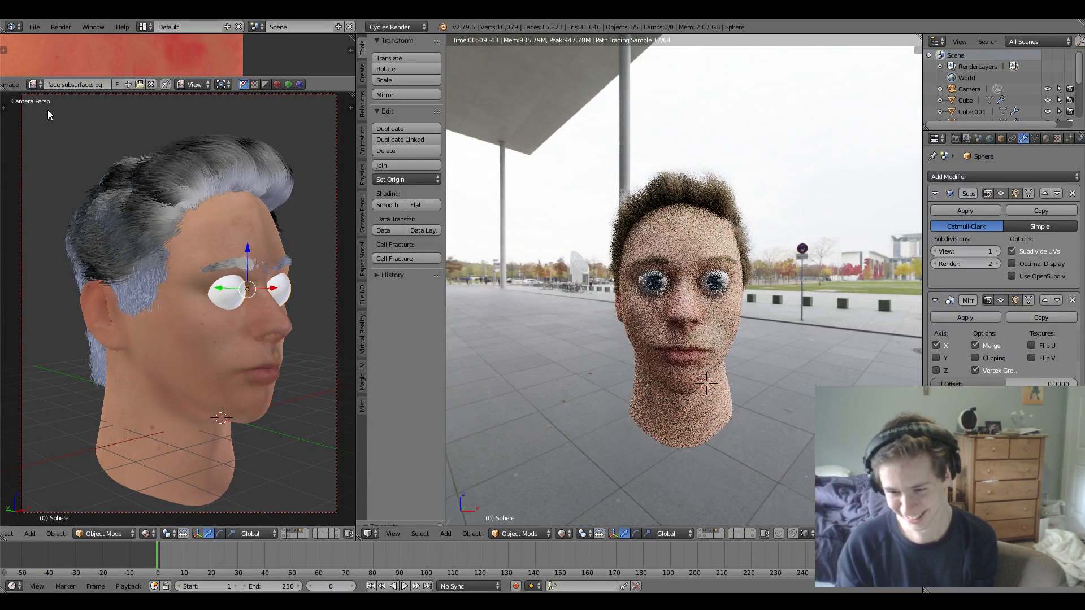
Set the main 3D view to Material shading and the camera view to Rendered shading.
left_click(561, 533)
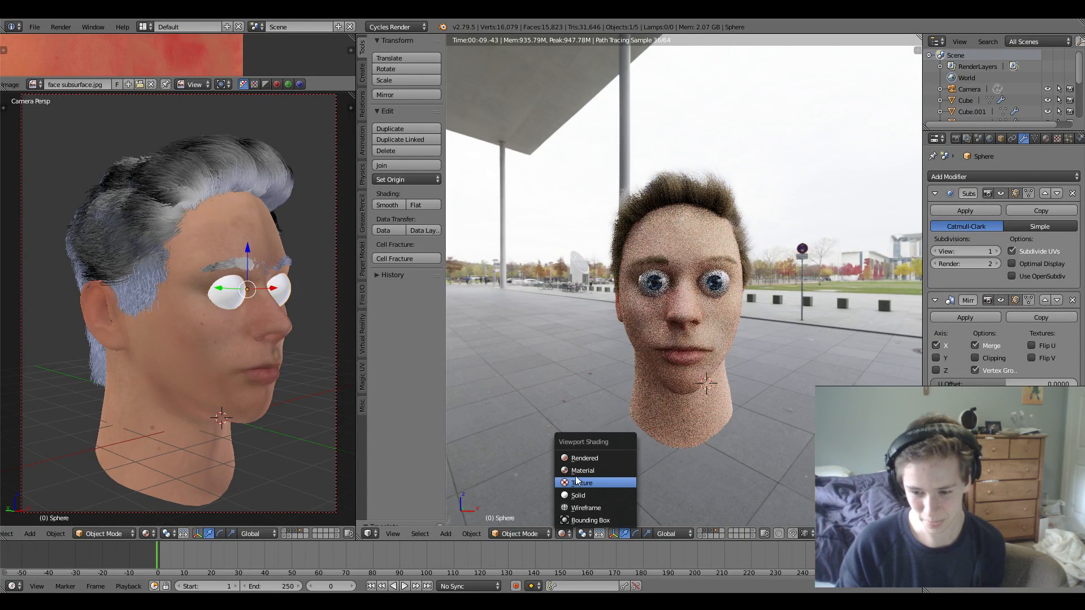
left_click(575, 470)
left_click(147, 534)
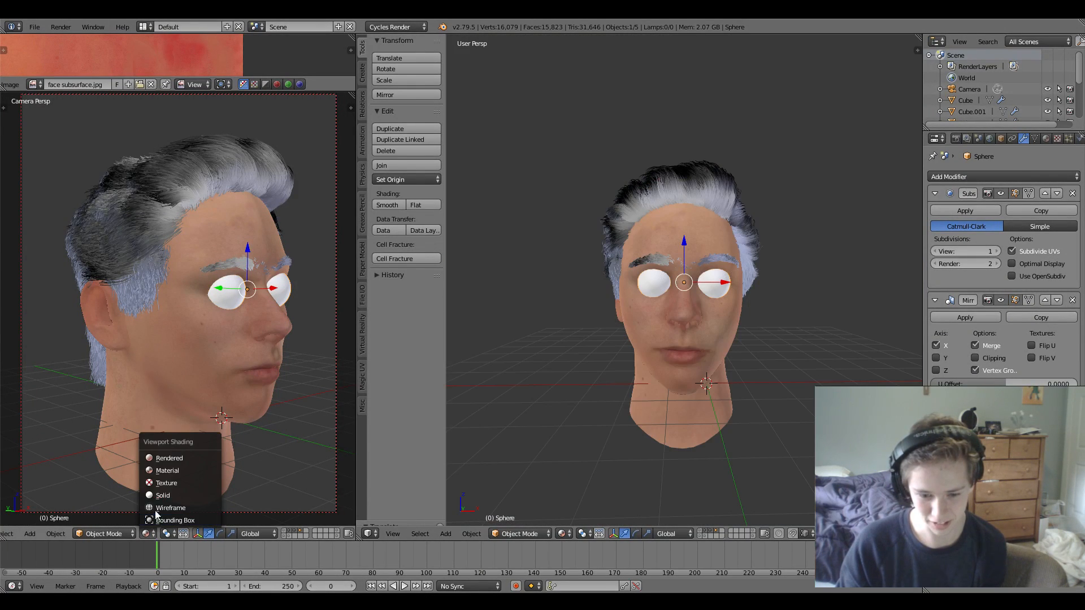
key("Return")
middle_click_drag(659, 334, 690, 381)
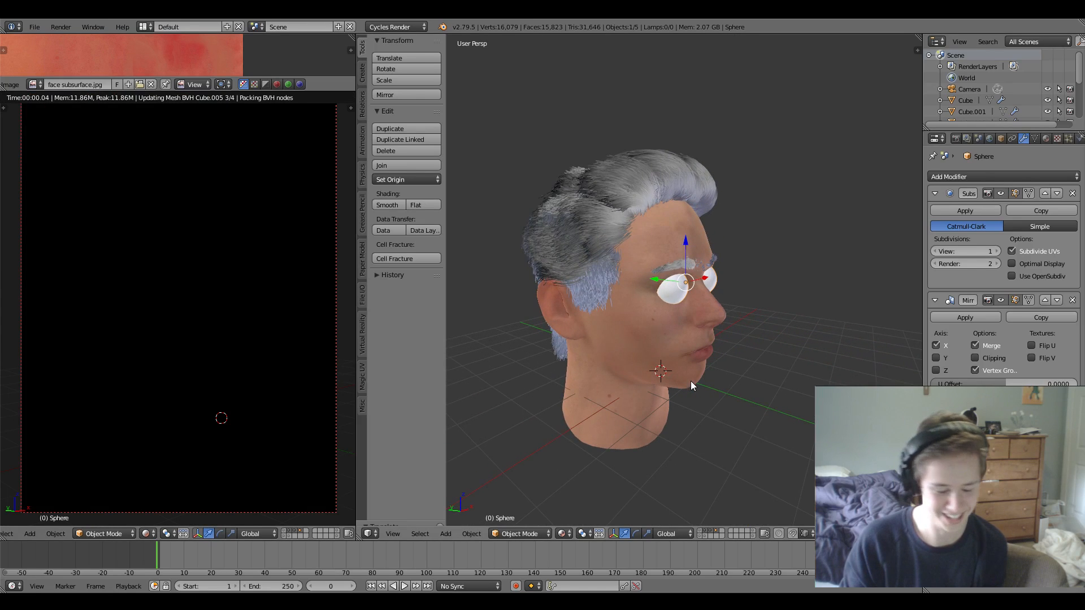